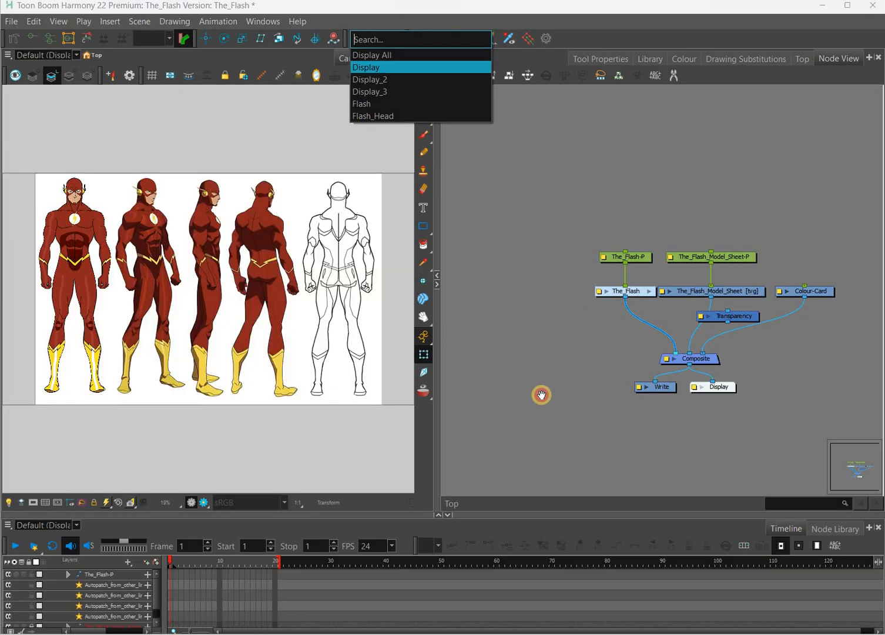
Step: Select the The_Flash-P peg, widen the Camera view, and make the Timeline taller so all its layers are visible
left_click(675, 293)
left_click_drag(236, 401, 351, 434)
scroll(332, 422, "up", 2)
scroll(376, 424, "down", 1)
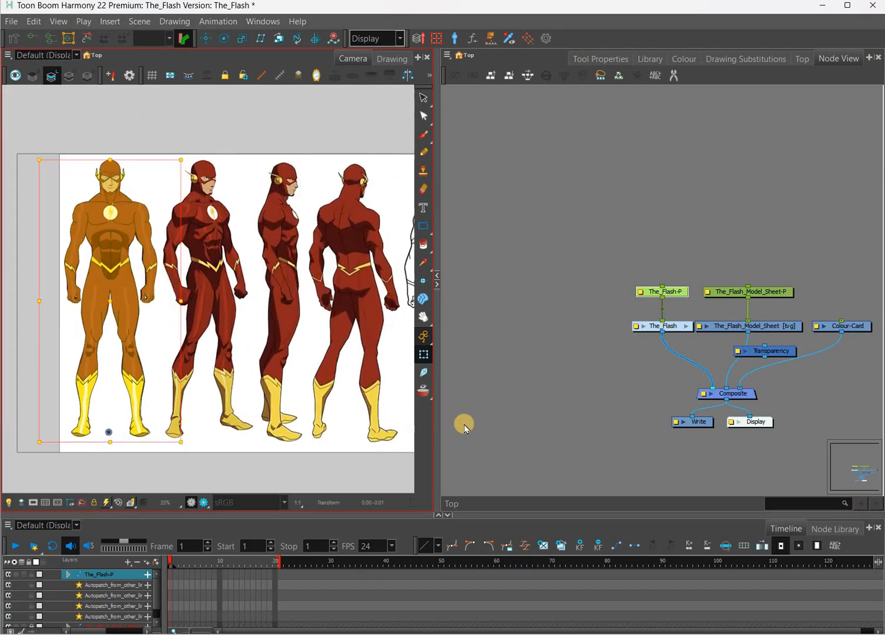
left_click_drag(406, 420, 371, 431)
scroll(400, 422, "down", 1)
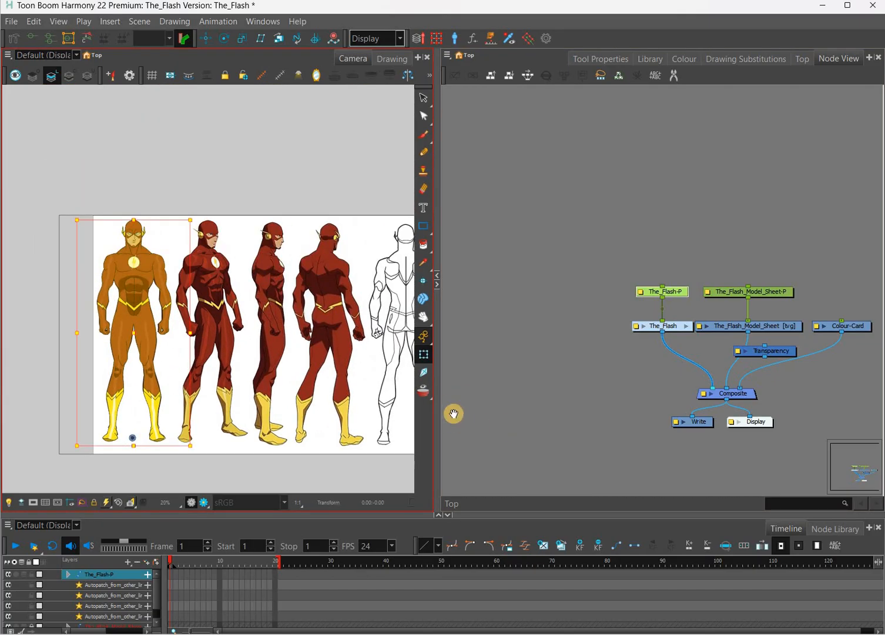
left_click_drag(440, 412, 541, 415)
left_click_drag(385, 417, 339, 403)
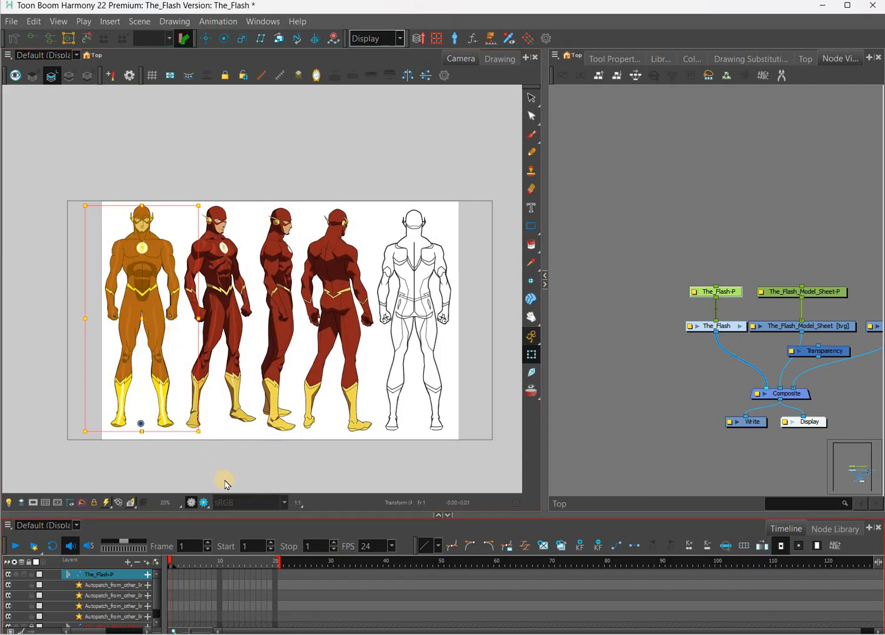
left_click_drag(227, 510, 208, 443)
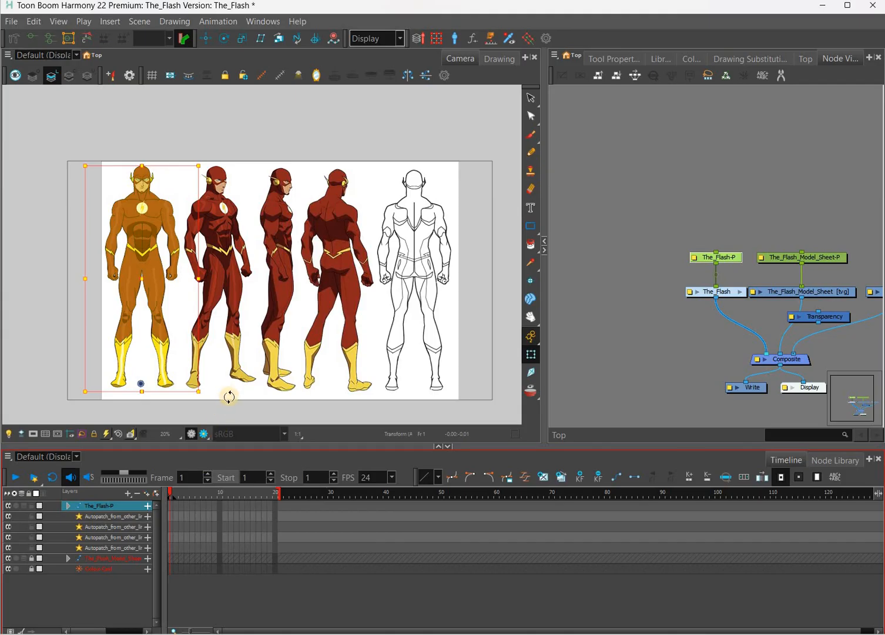
key("2")
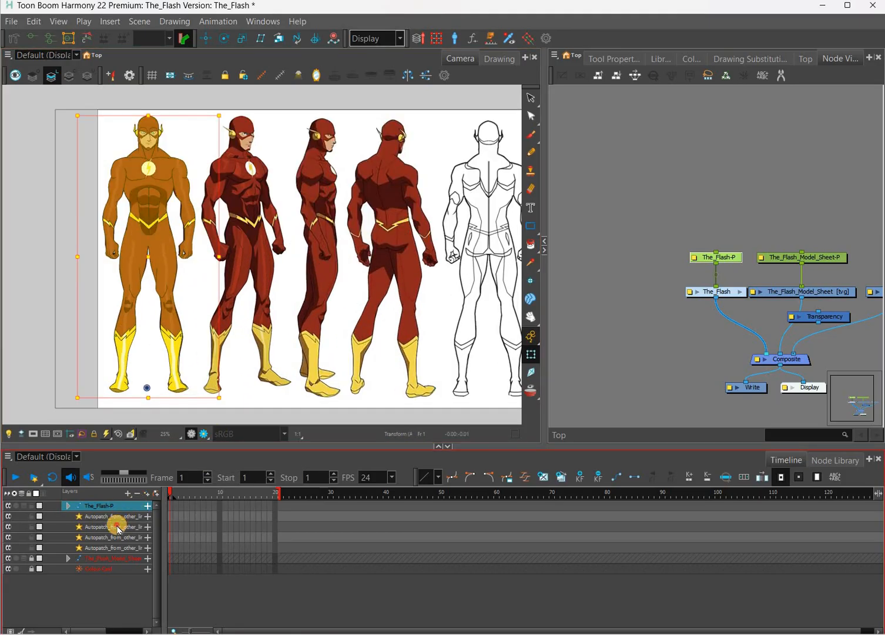
Step: Expand the The_Flash-P layer hierarchy in the Timeline through Jump_peg and widen the layer names column
left_click(115, 540)
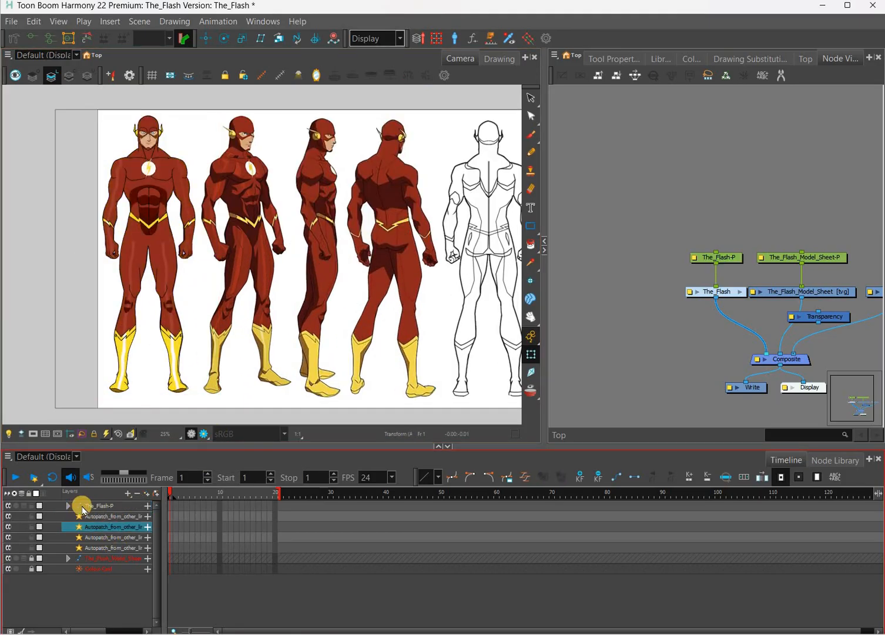
left_click(82, 506)
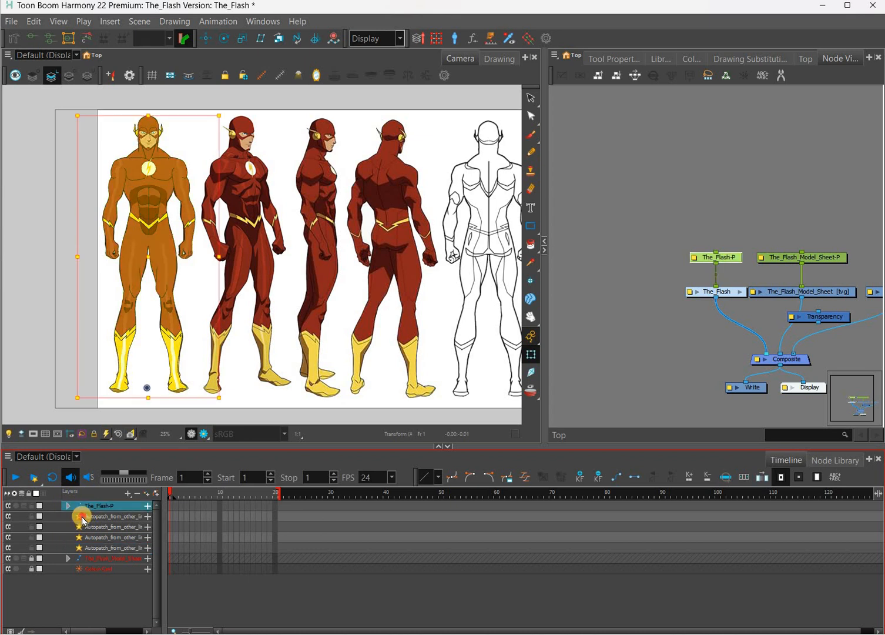
key("equal")
key("equal")
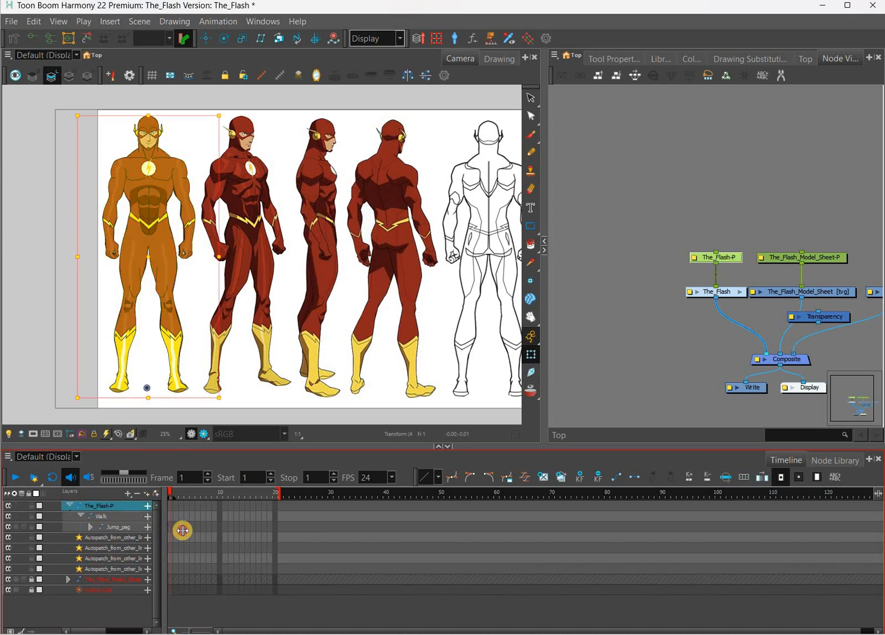
left_click(90, 527)
left_click_drag(165, 539, 266, 539)
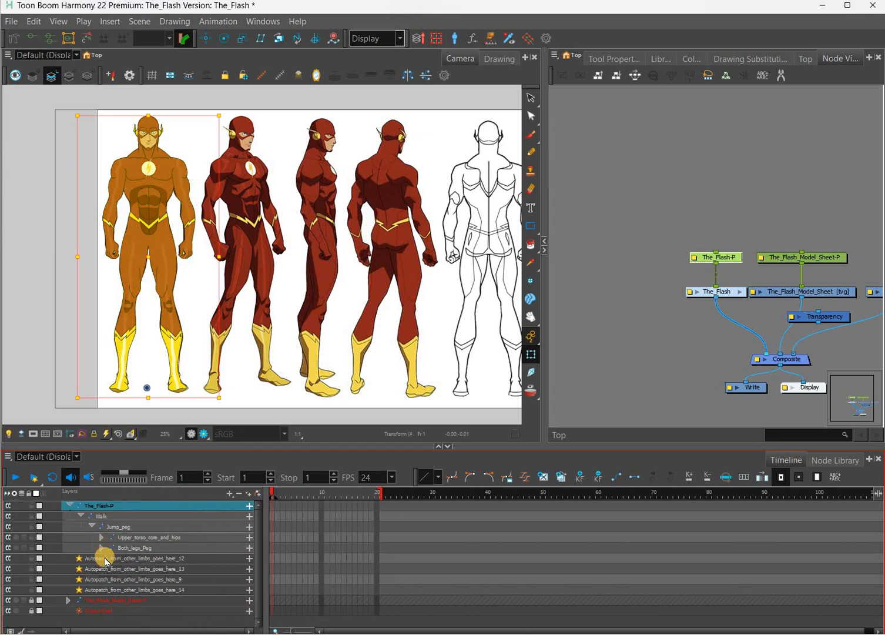
Step: Look inside the Upper_torso_core_and_hips peg in the Timeline and collapse the The_Flash-P hierarchy again
left_click(102, 548)
left_click(101, 537)
left_click(93, 526)
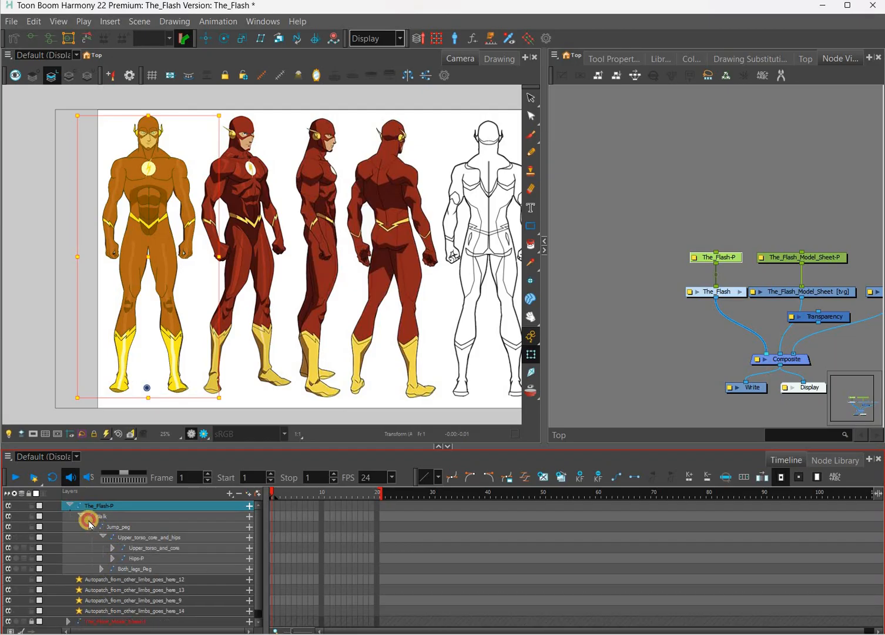
key("minus")
key("minus")
key("minus")
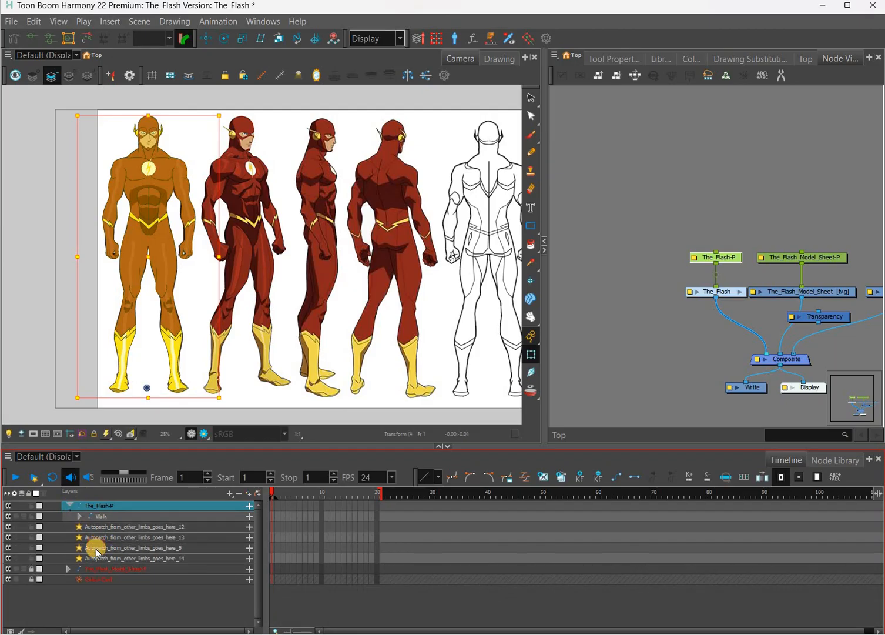
Step: Locate the Autopatch_from_other_limbs_goes_here_12 layer's node inside the The_Flash group in the Node View
left_click(98, 516)
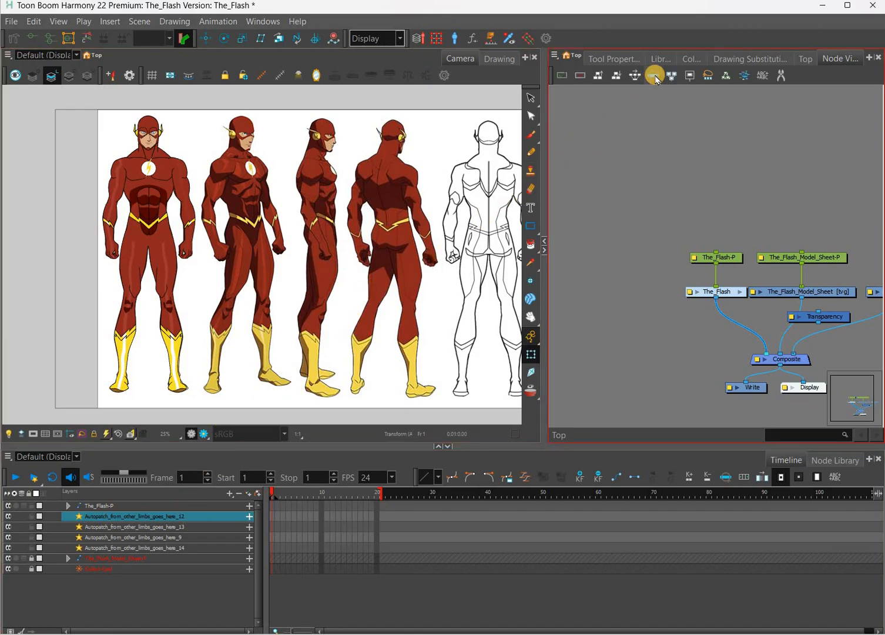
left_click(654, 75)
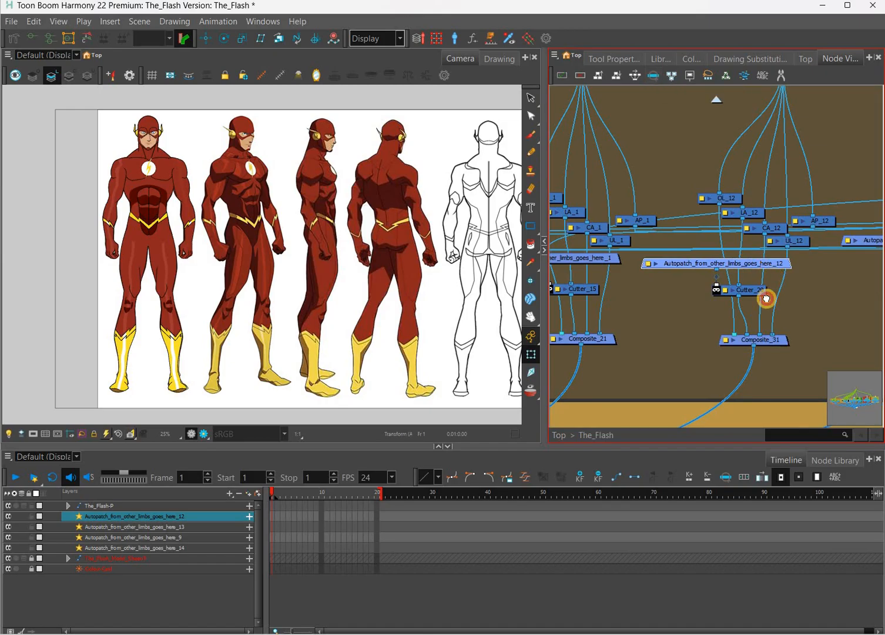
scroll(764, 314, "up", 1)
left_click_drag(768, 217, 754, 278)
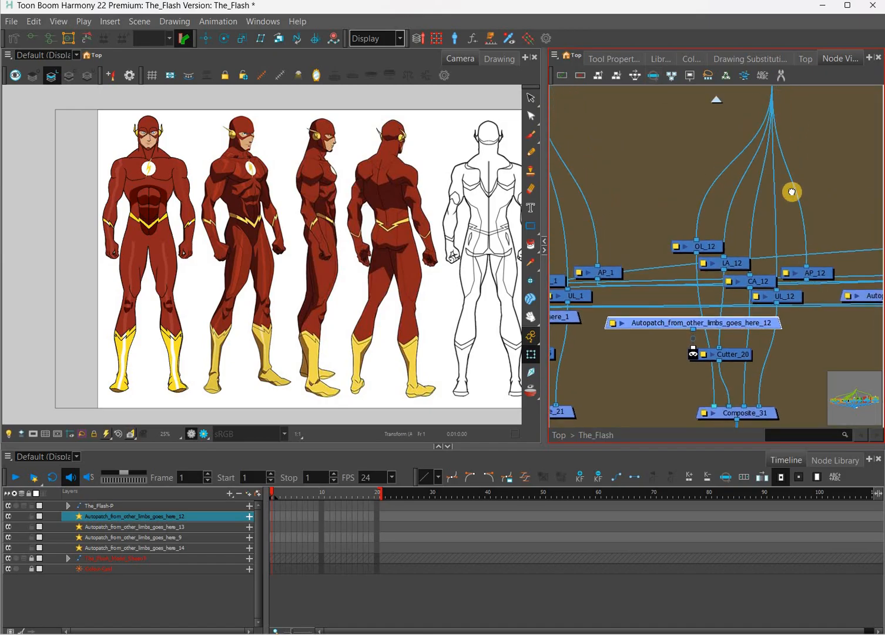
Step: Move the Autopatch_from_other_limbs_goes_here_12 node up beside the Trap drawing to trace its connections, and return it above Cutter_20
left_click_drag(729, 323, 736, 207)
left_click_drag(746, 127, 710, 281)
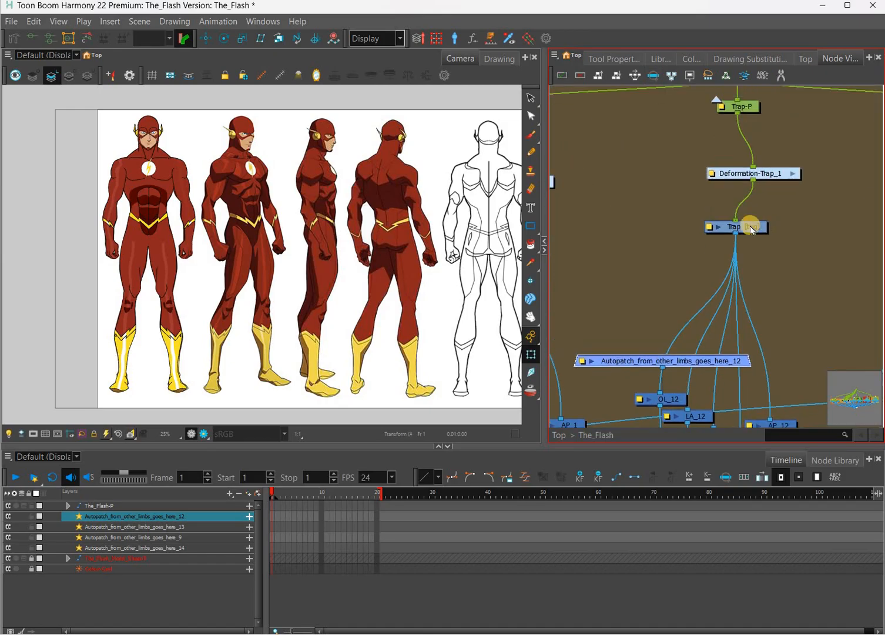
left_click_drag(692, 362, 646, 293)
scroll(646, 300, "up", 1)
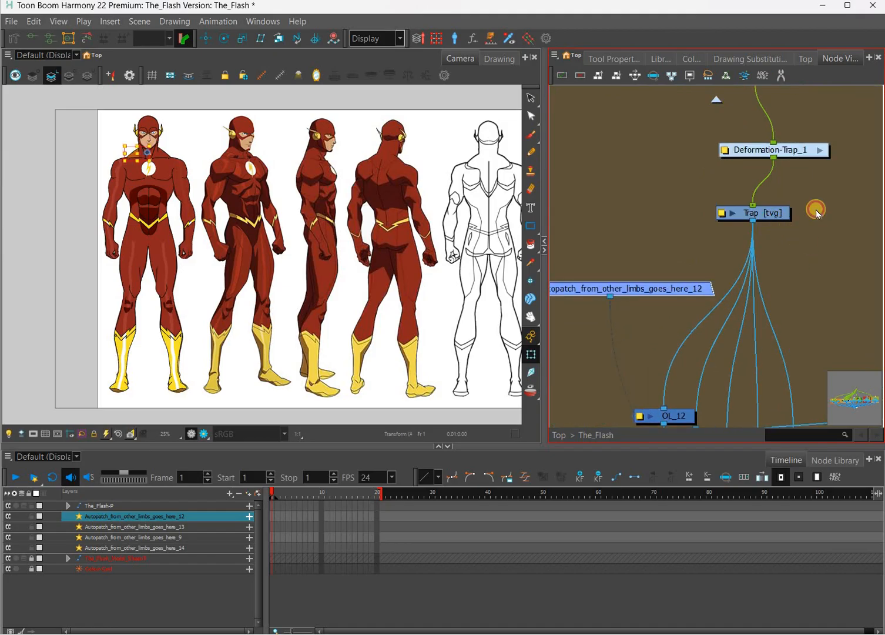
left_click(782, 214)
left_click_drag(709, 191, 732, 151)
scroll(734, 235, "down", 2)
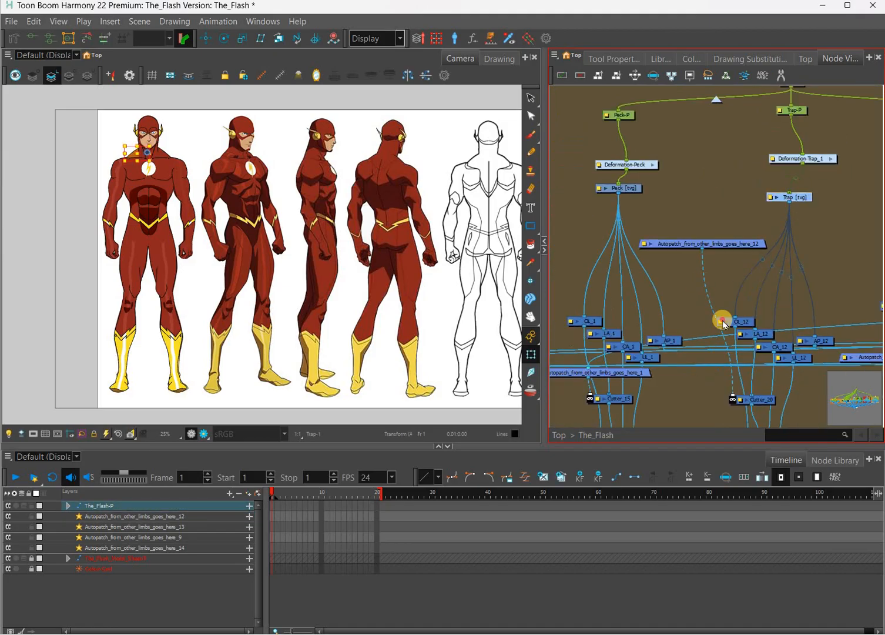
left_click_drag(753, 404, 732, 304)
left_click_drag(719, 145, 755, 315)
scroll(753, 284, "up", 3)
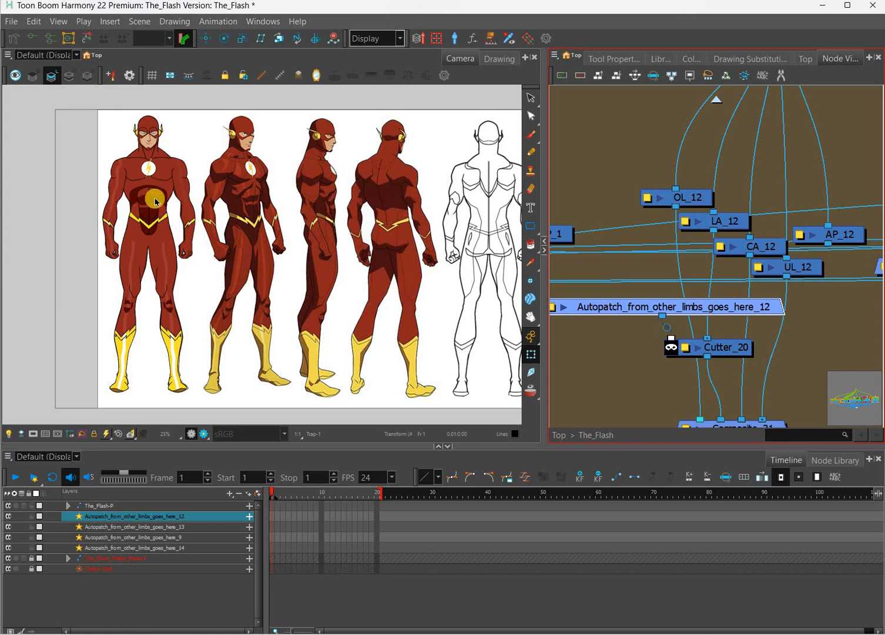
left_click(205, 278)
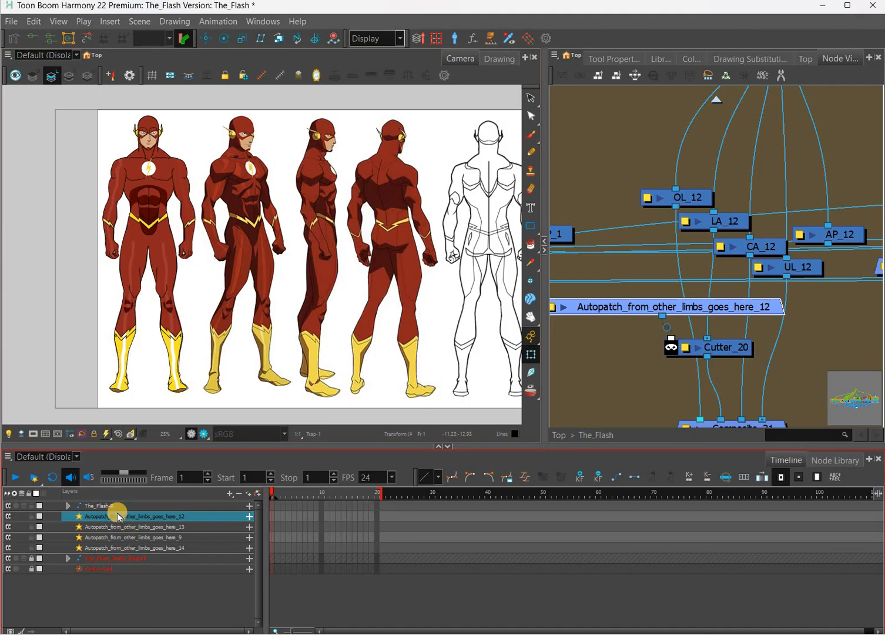
left_click(621, 309)
left_click(634, 310)
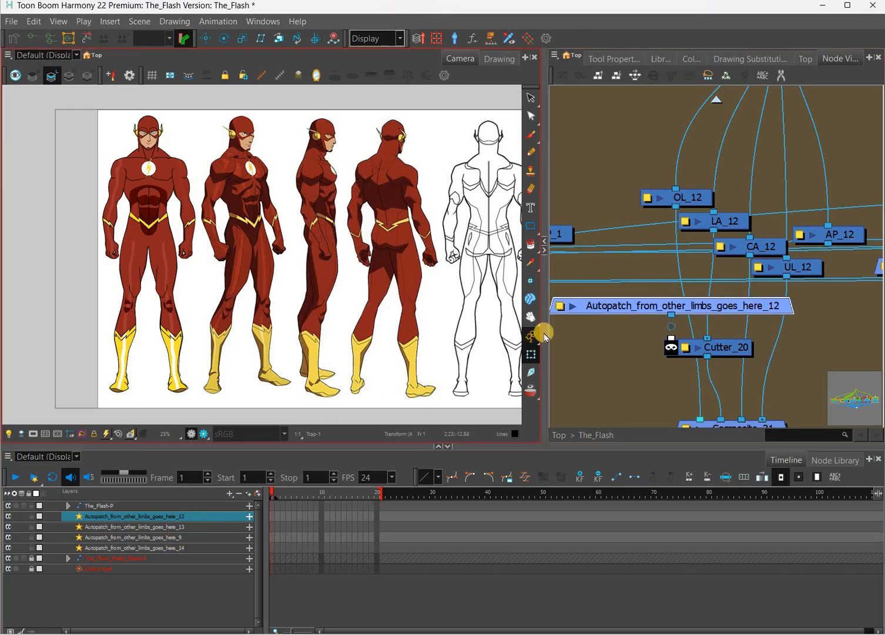
left_click(713, 308)
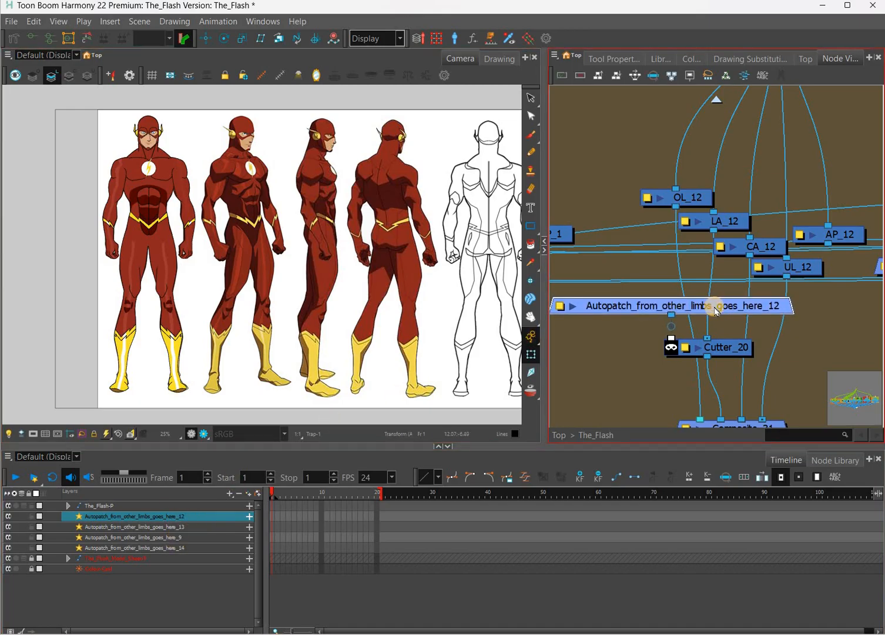
left_click(722, 307)
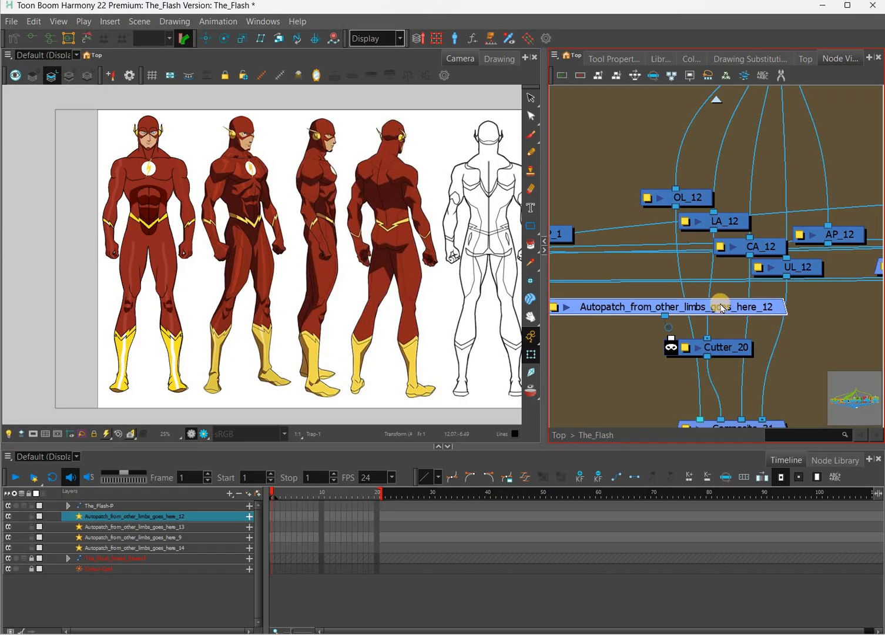
Step: Delete the Autopatch_from_other_limbs_goes_here_12 layer from the Timeline and undo the deletion
left_click(176, 516)
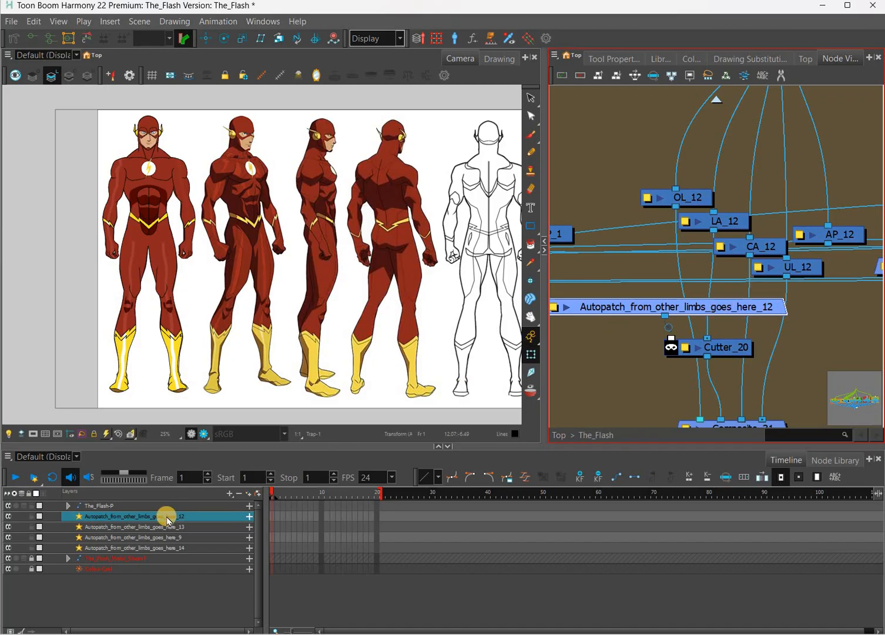
key("Delete")
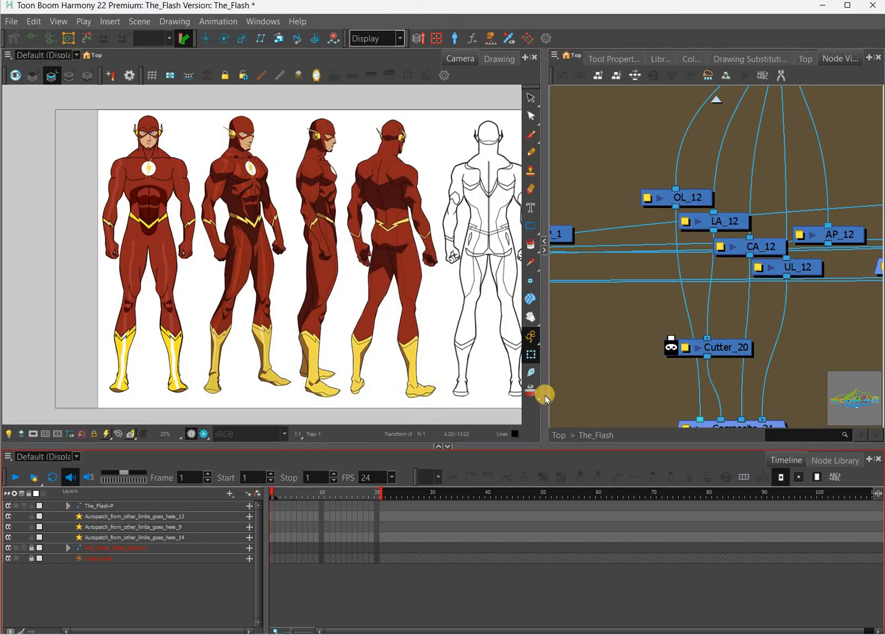
key("ctrl+z")
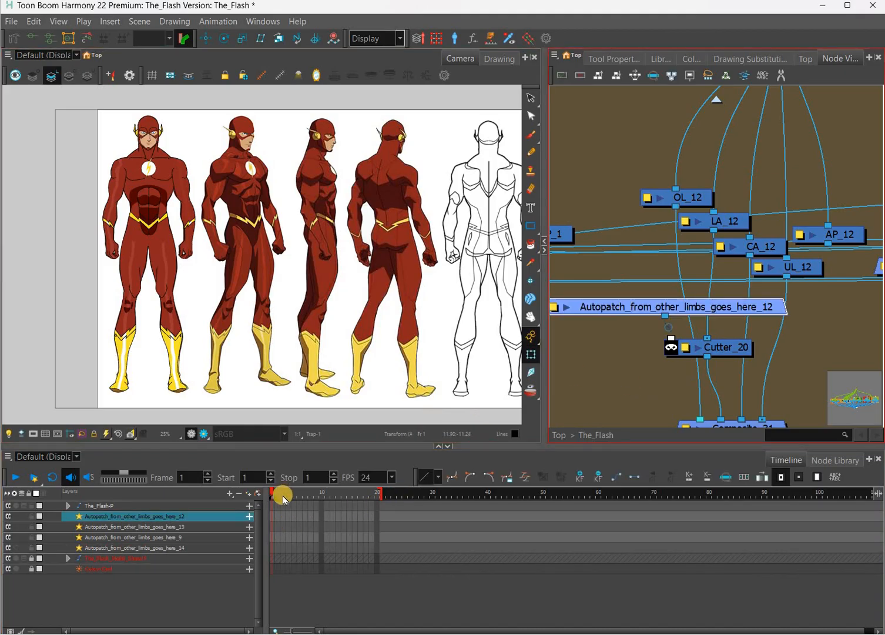
Step: Extend the end of the scene to frame 69 and move the playhead to frame 20
left_click(278, 502)
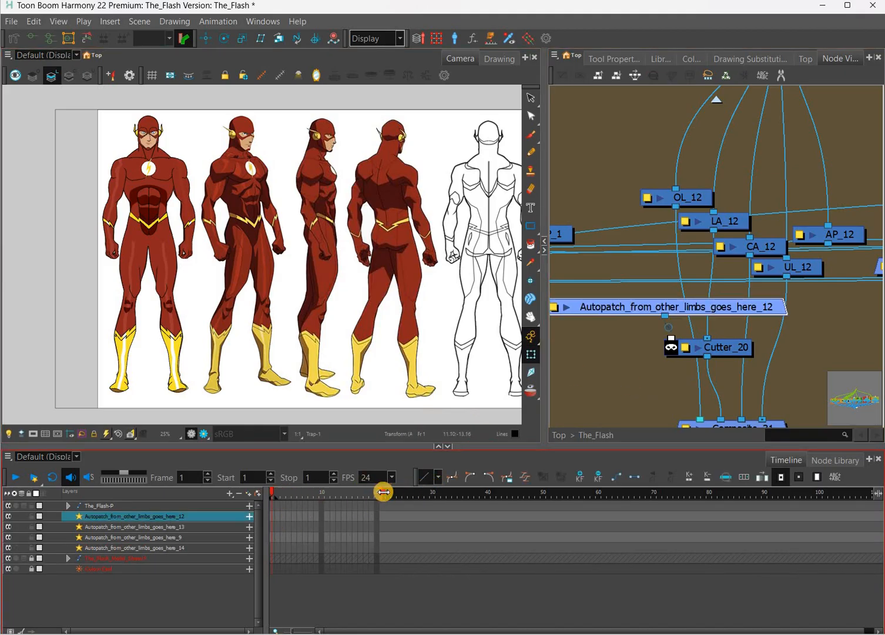
left_click_drag(629, 488, 649, 490)
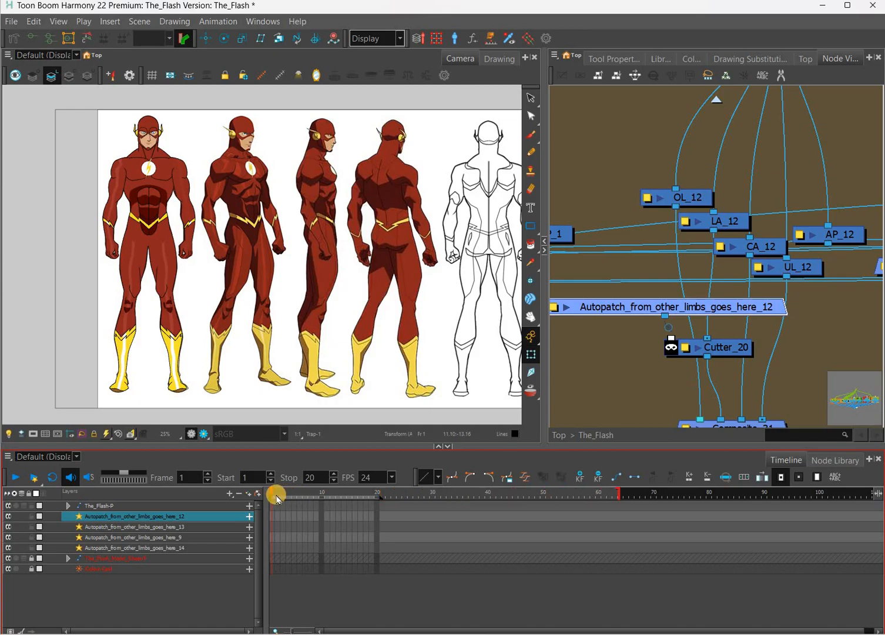
mouse_move(279, 497)
left_mouse_down()
mouse_move(438, 494)
mouse_move(377, 495)
left_mouse_up()
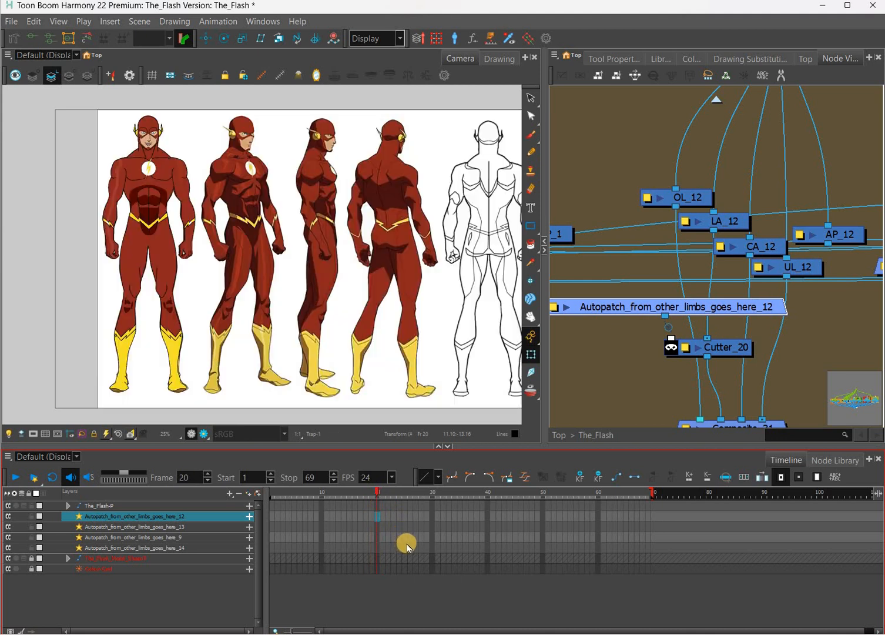
Step: Expand all layers of the Flash rig in the Timeline, enlarge it, and select the Arm drawing's cell at frame 20
key("f")
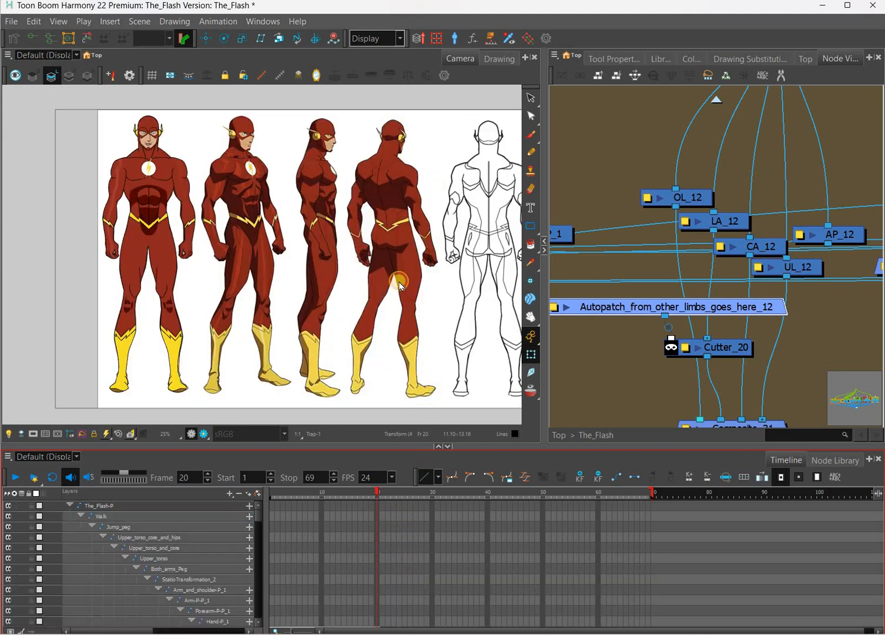
left_click_drag(260, 447, 258, 184)
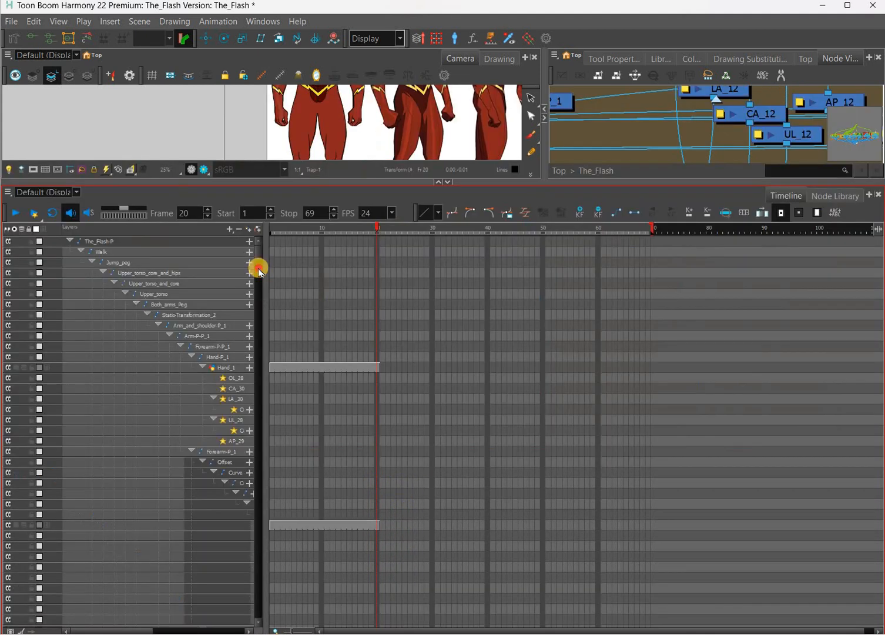
scroll(379, 302, "down", 6)
left_click(378, 301)
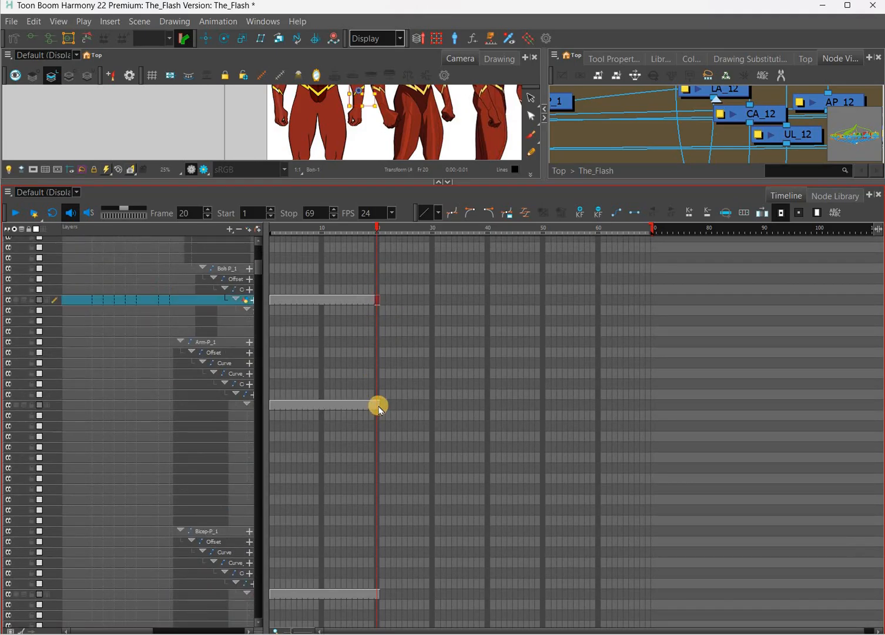
key("j")
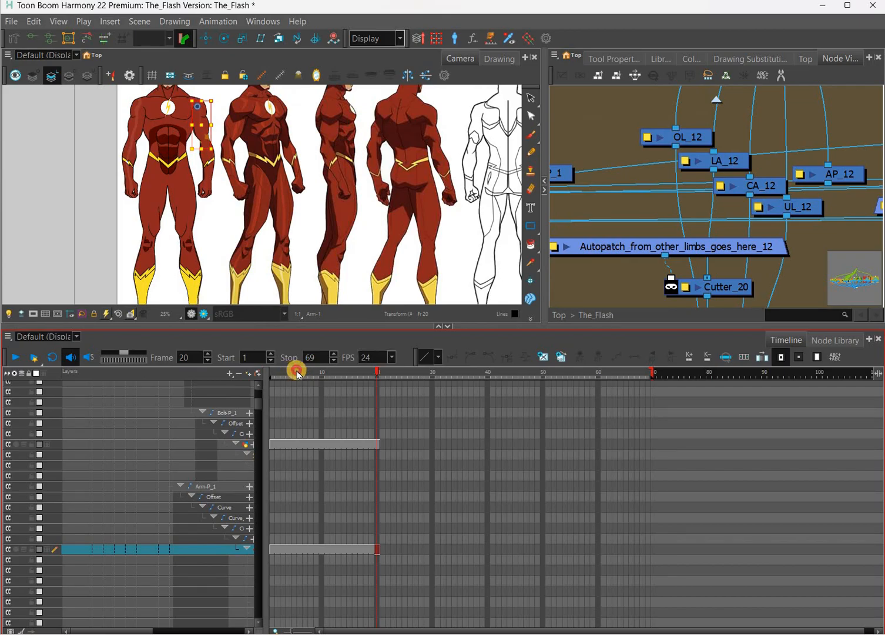
Step: Scrub the Timeline between frames 12 and 21 to check where the Arm drawing's exposure ends, returning to frame 20
left_click(333, 373)
left_click_drag(333, 373, 360, 373)
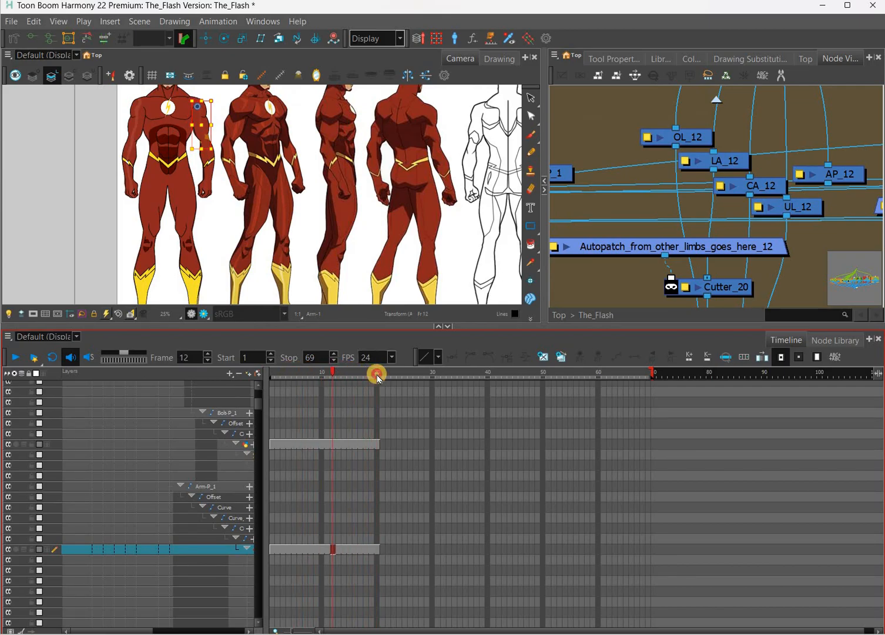
left_click_drag(376, 380, 382, 382)
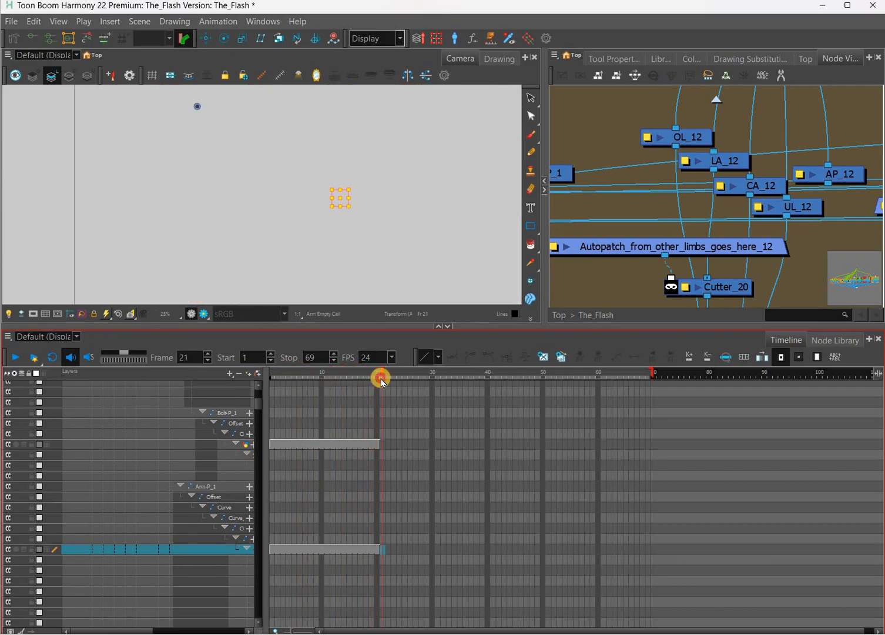
left_click(376, 379)
key("period")
key("comma")
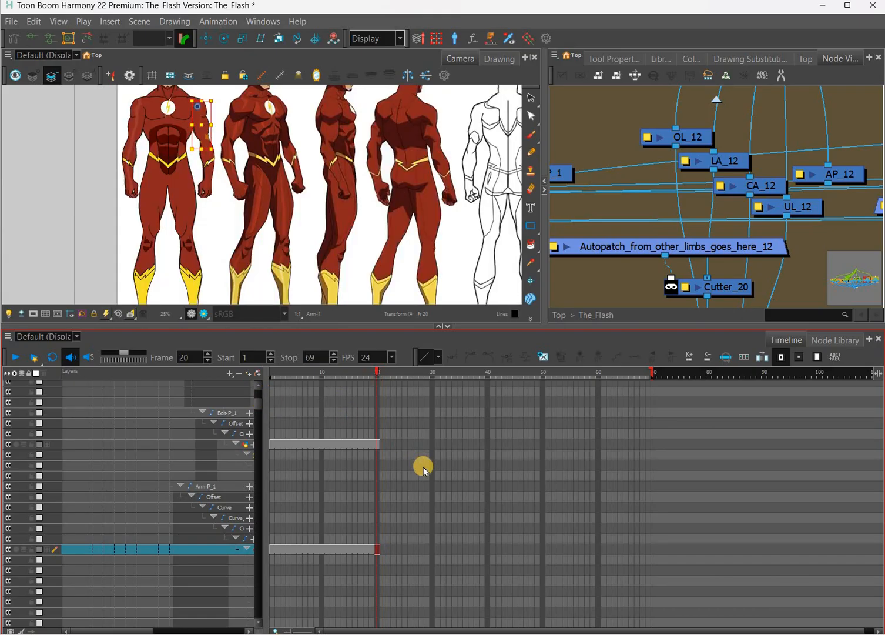
Step: Extend the Hand_1 drawing's exposure to frame 69 and undo the extension
key("comma")
scroll(537, 515, "up", 6)
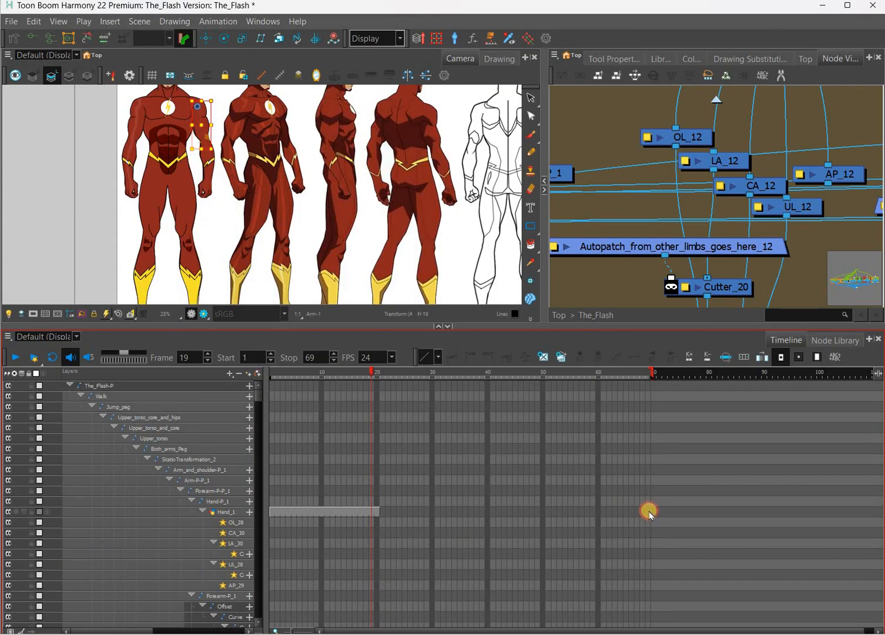
left_click(650, 512)
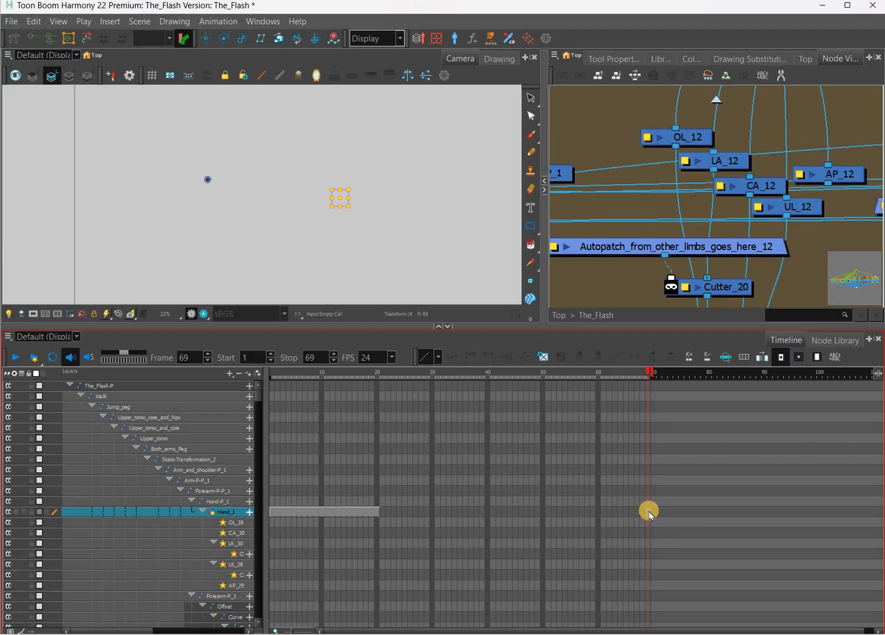
key("F5")
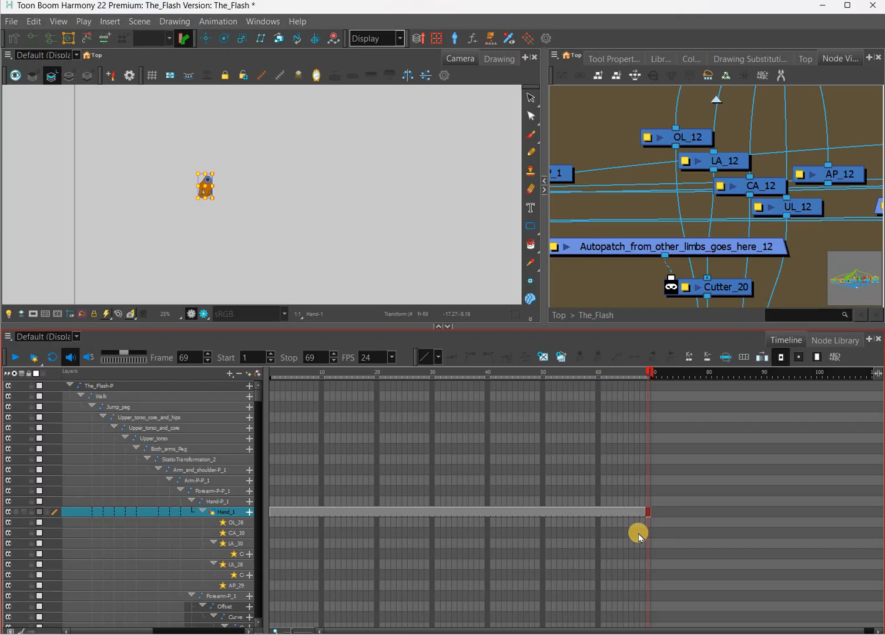
key("ctrl+z")
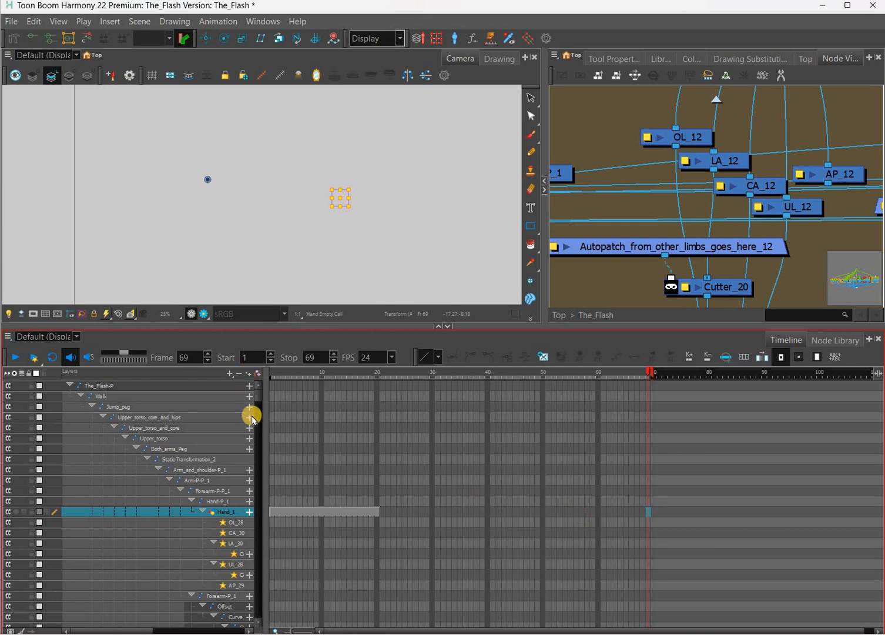
Step: Collapse all Timeline layers and extend the exposure of the whole The_Flash-P rig to frame 69
key("shift+f")
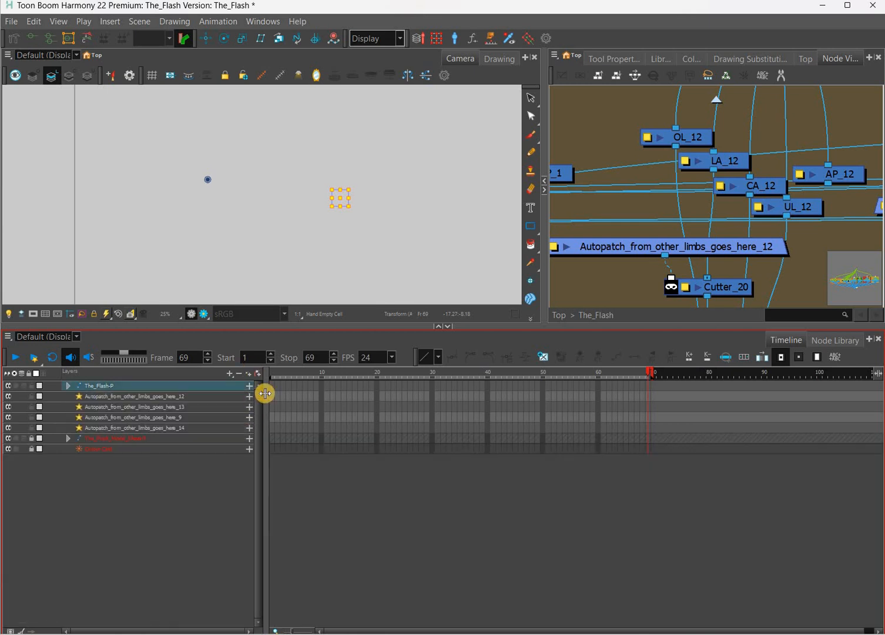
left_click(649, 387)
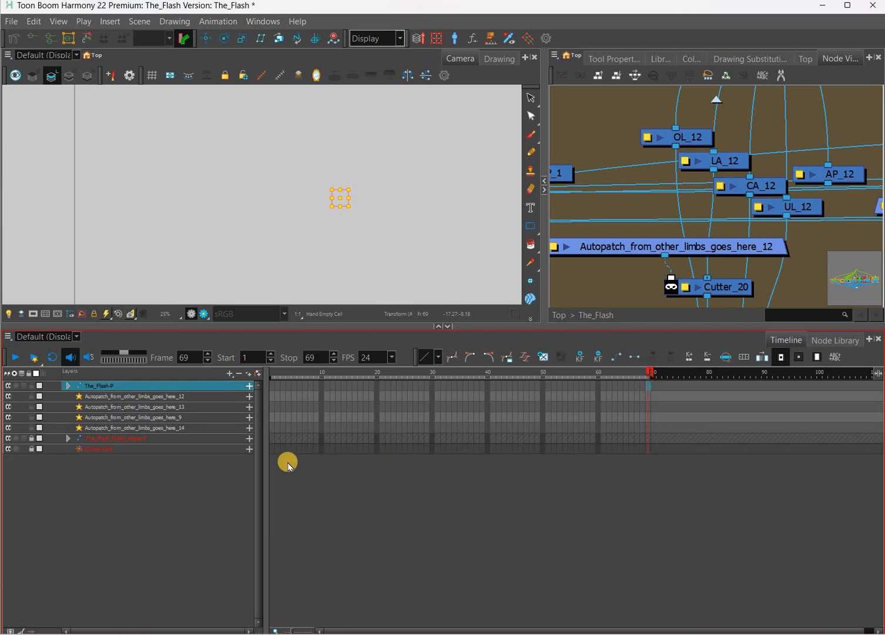
left_click_drag(453, 328, 453, 394)
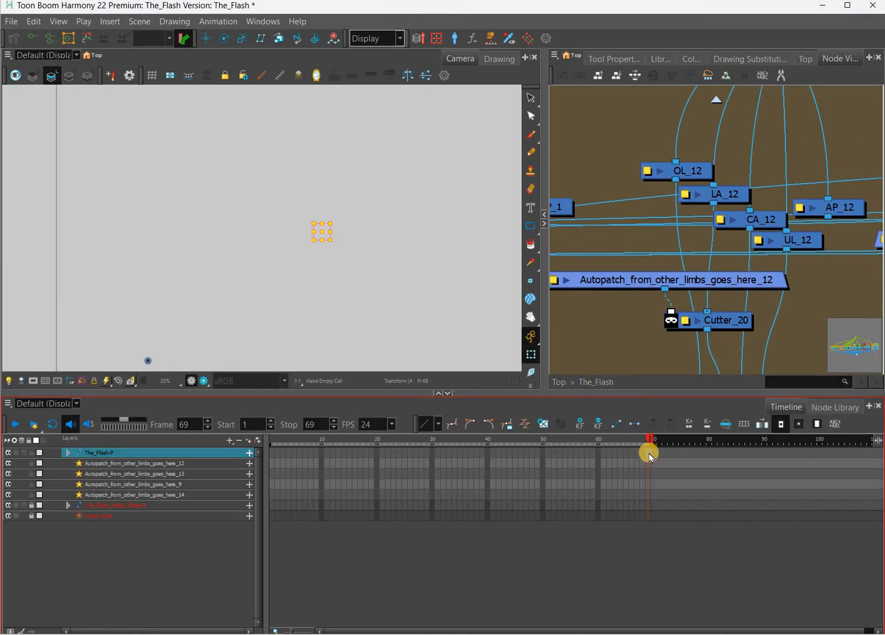
key("ctrl+v")
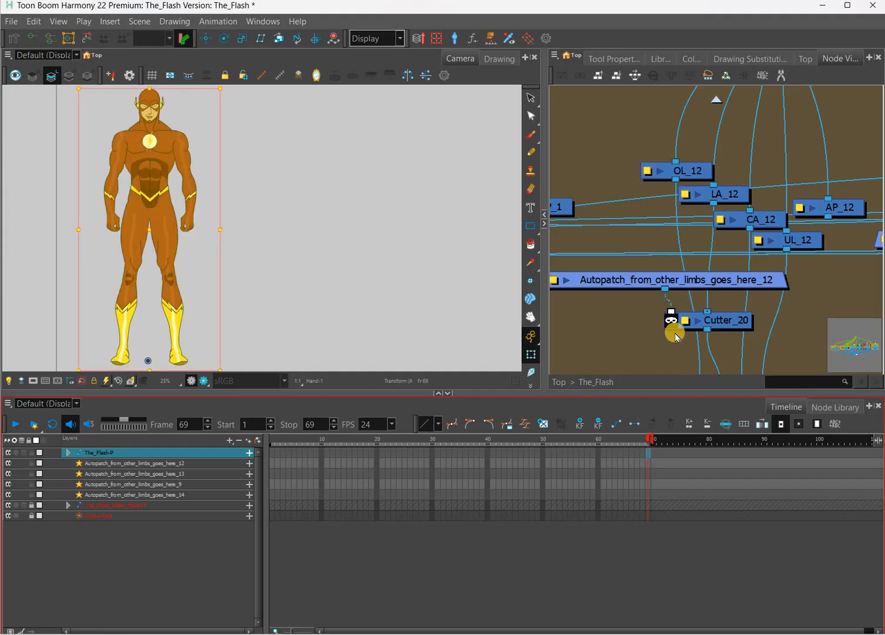
Step: Unlock the The_Flash_Model_Sheet-P peg at the top level of the node network and extend its exposure to frame 69
middle_click(799, 271)
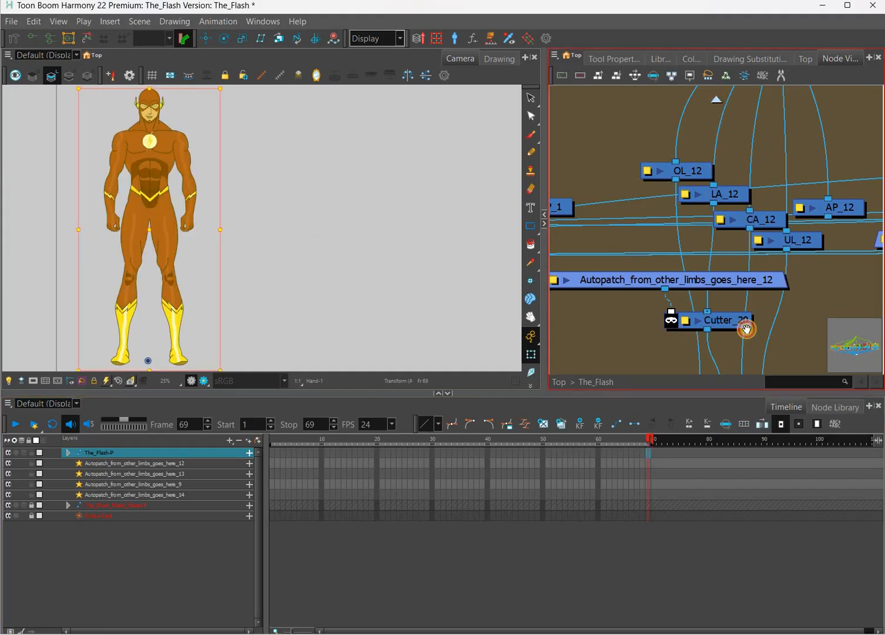
key("o")
left_click_drag(753, 198, 698, 262)
scroll(767, 253, "up", 3)
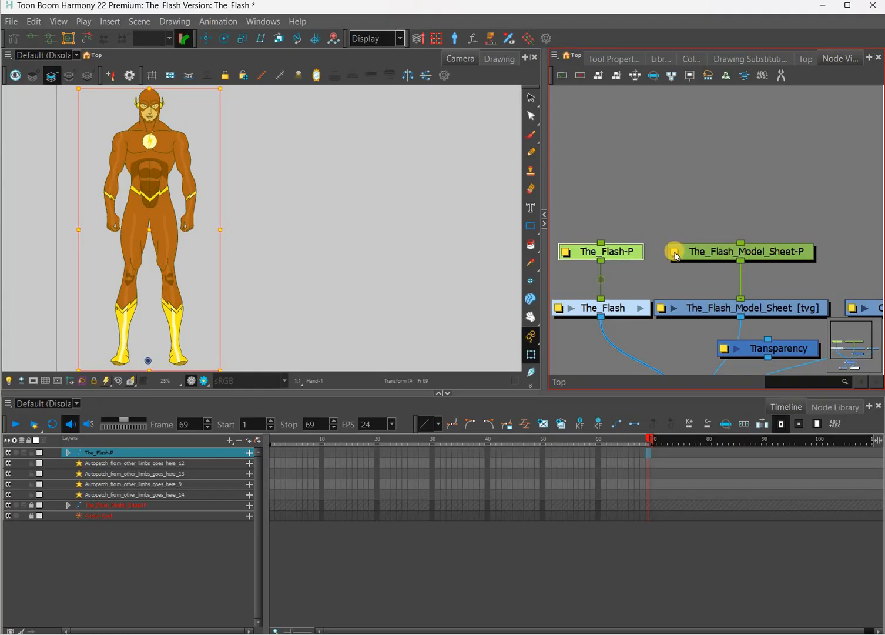
left_click(674, 252)
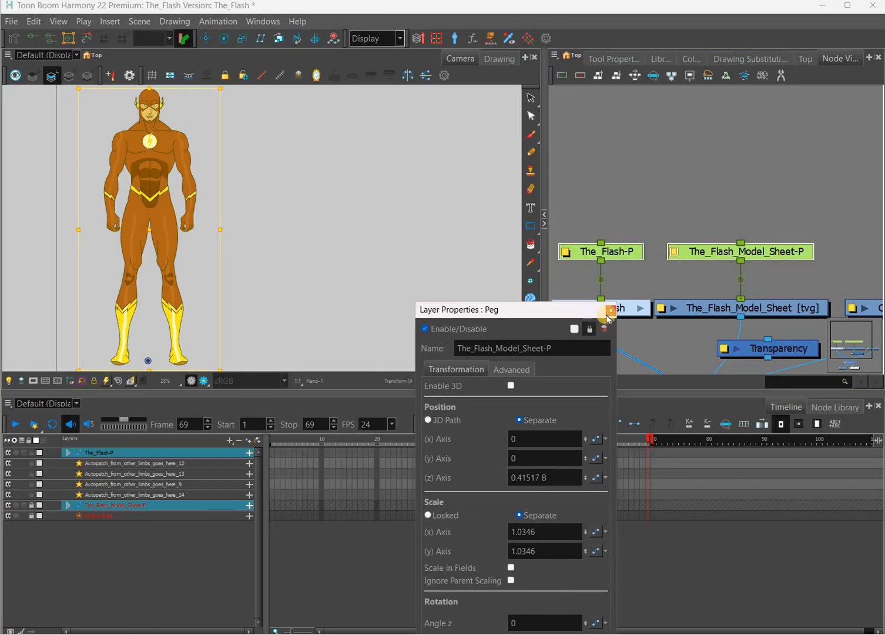
left_click(649, 505)
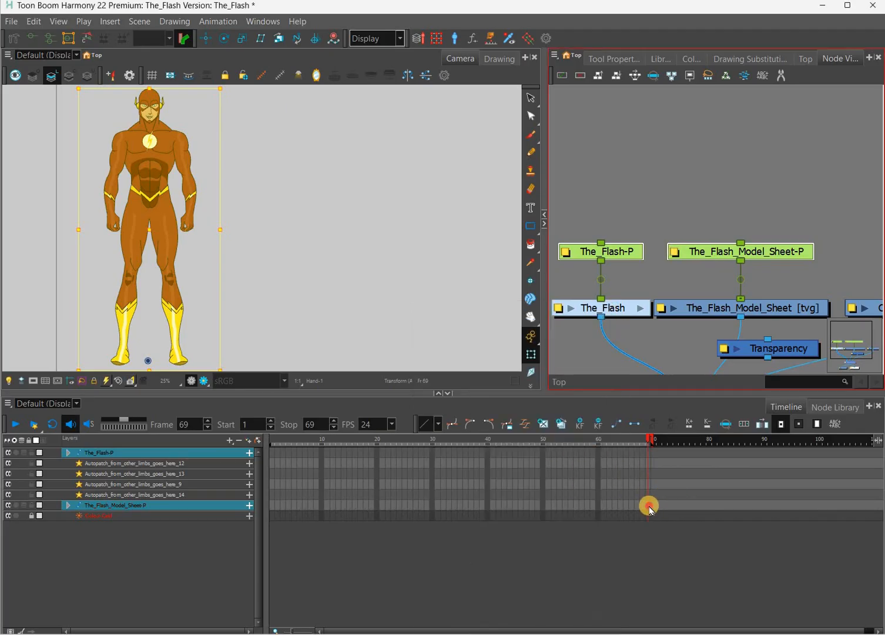
left_click(649, 506)
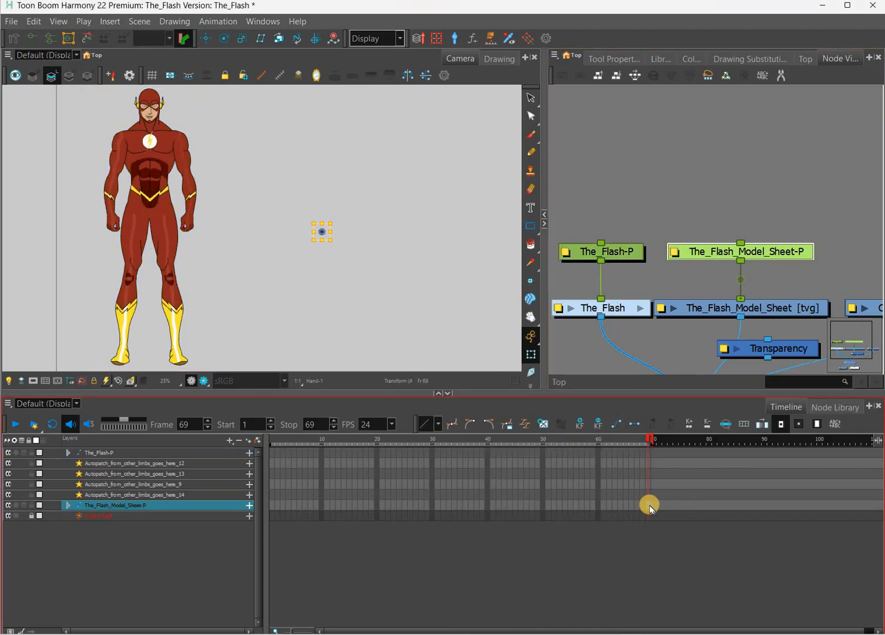
key("F5")
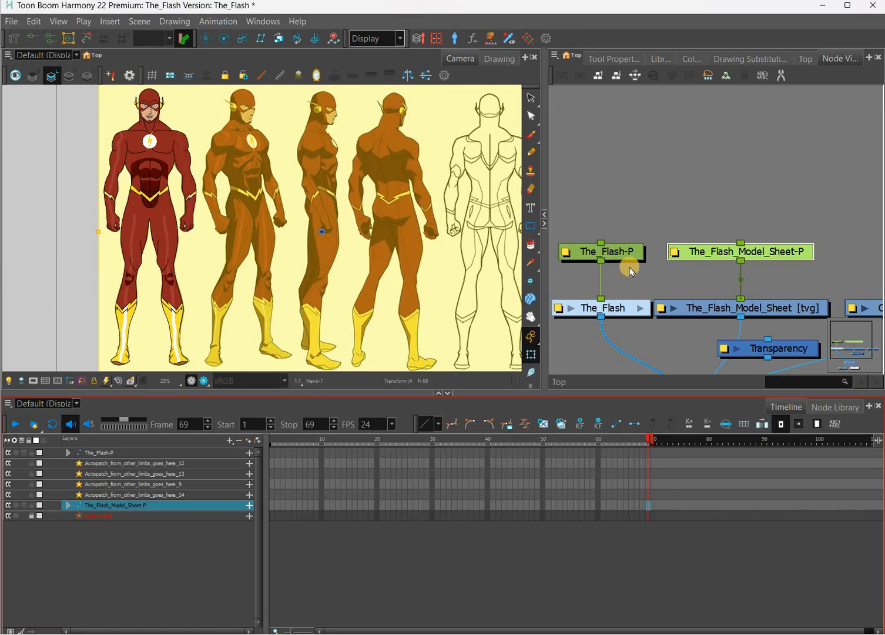
Step: Clear the layer selection, return the playhead to frame 1, and set the end of the scene to frame 60
left_click(629, 268)
left_click(337, 435)
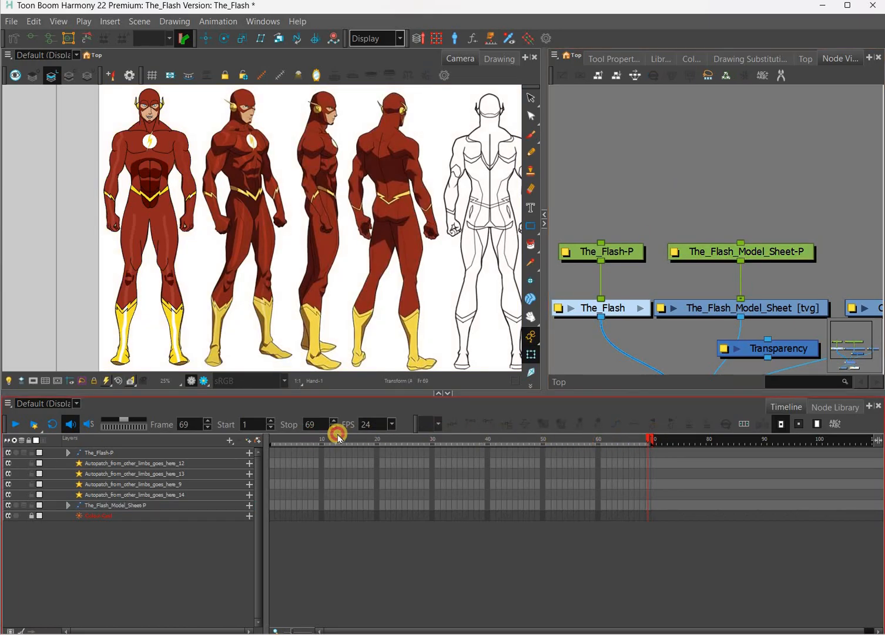
left_click_drag(338, 438, 297, 436)
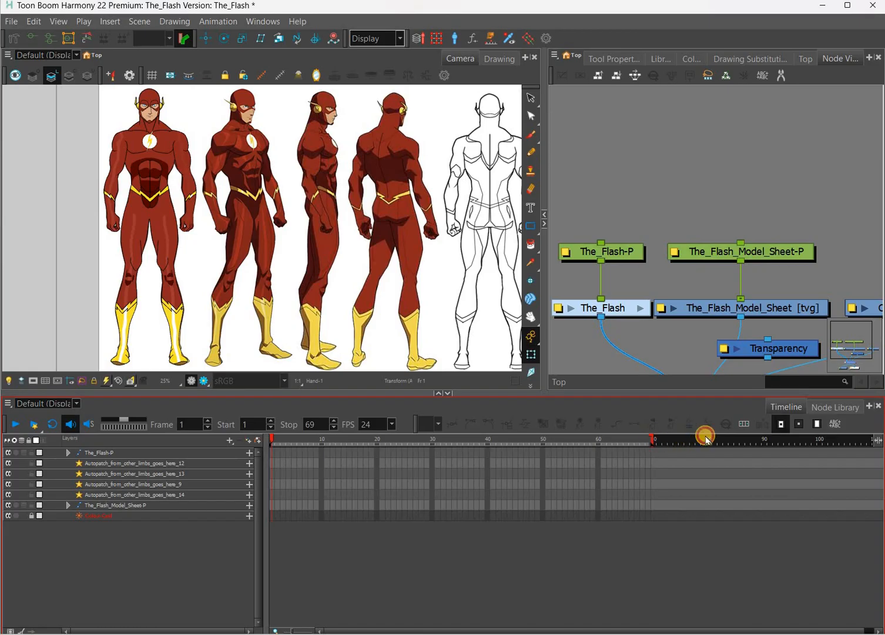
left_click_drag(707, 440, 694, 439)
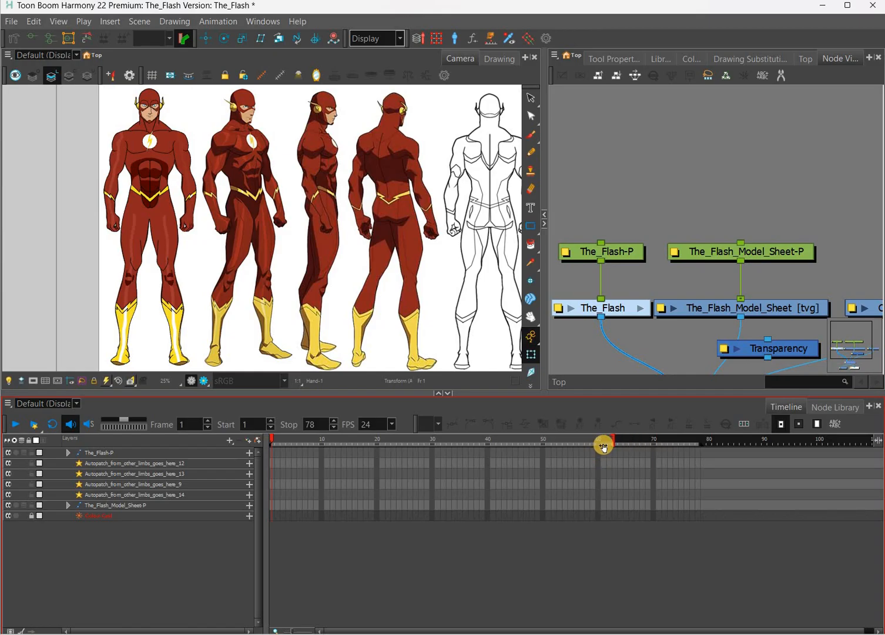
left_click_drag(604, 446, 598, 449)
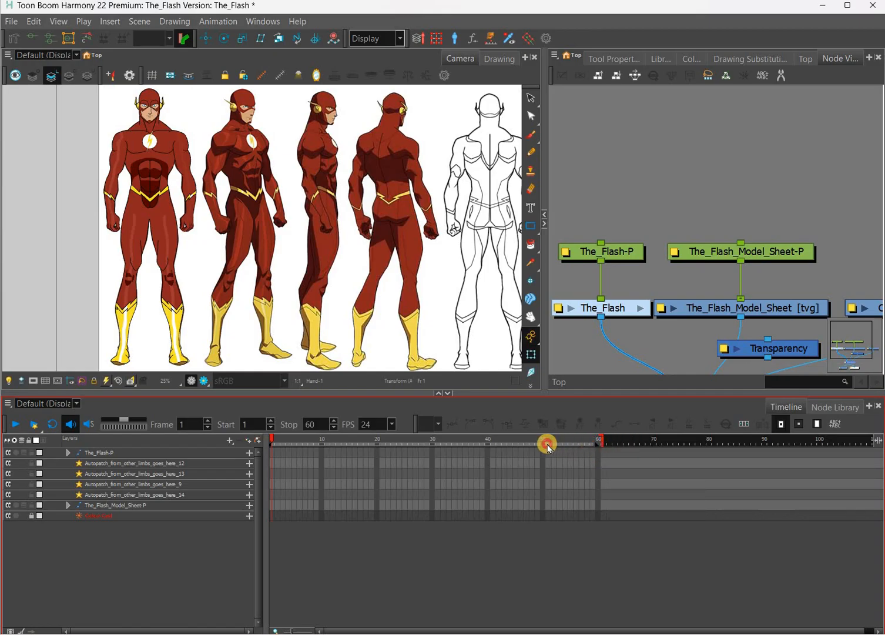
Step: Limit the playback range to frames 1 to 25 and play it
left_click(289, 427)
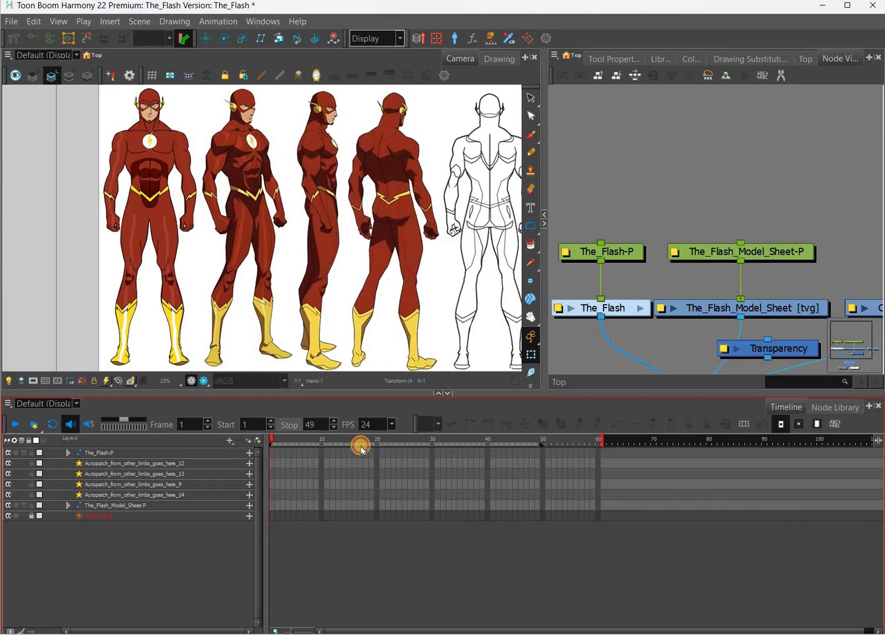
left_click(288, 425)
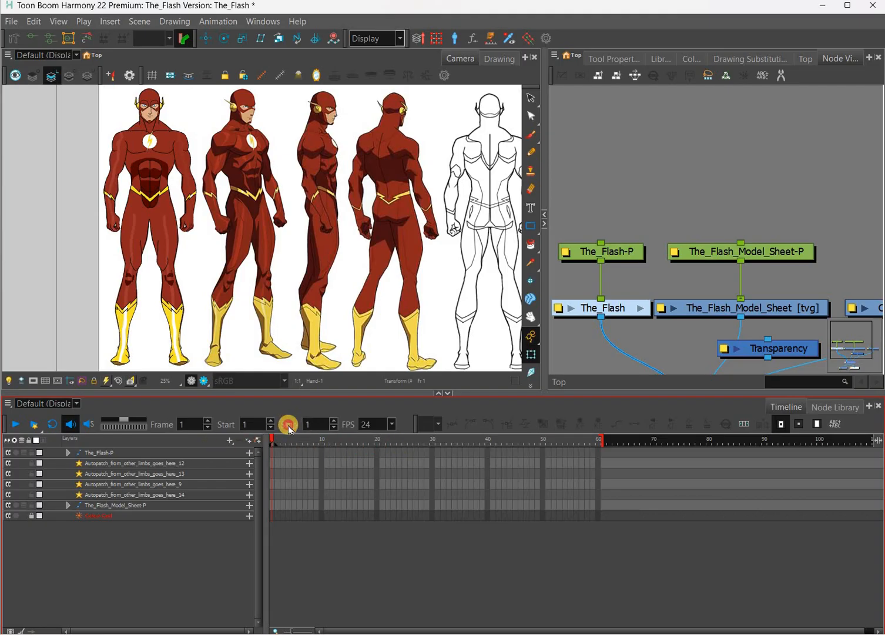
left_click(19, 426)
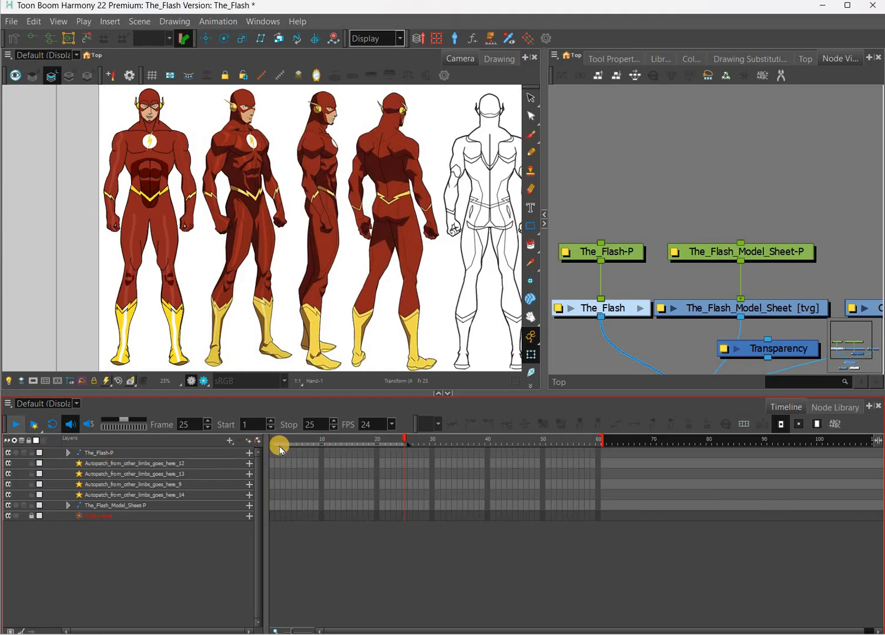
left_click_drag(329, 448, 410, 449)
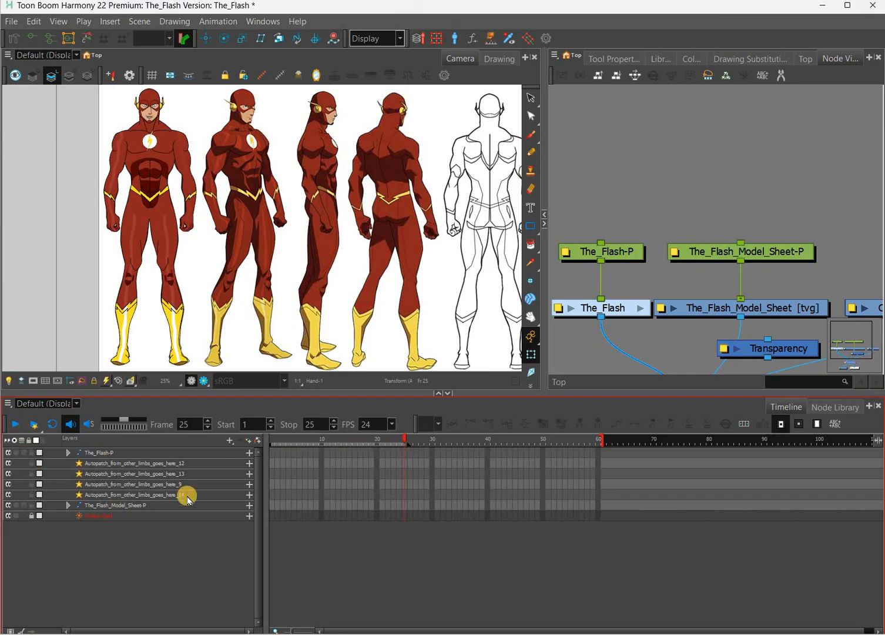
key("shift+Return")
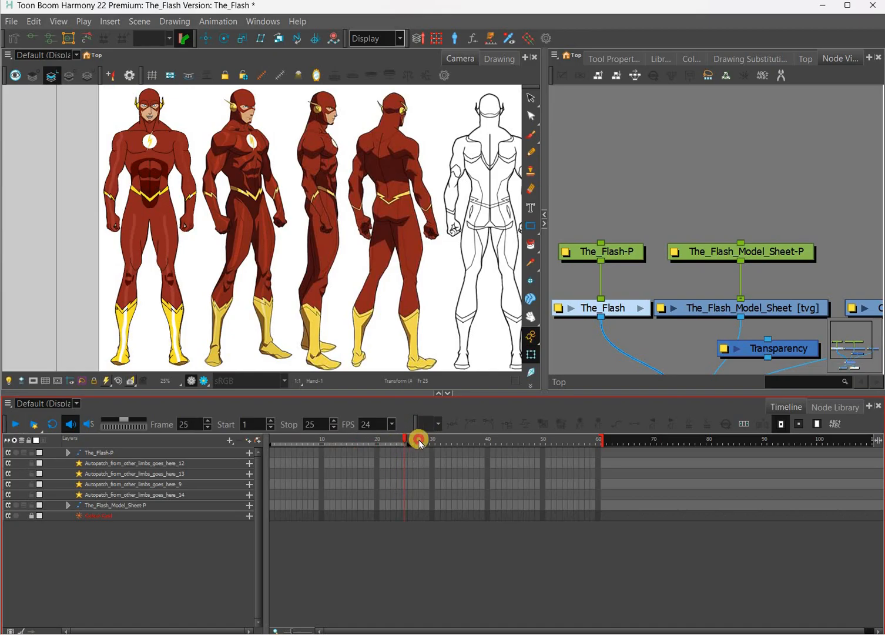
Step: Change the playback stop frame successively to 60, 31, 39 and 10
left_click(587, 441)
left_click(289, 428)
left_click_drag(500, 440, 372, 460)
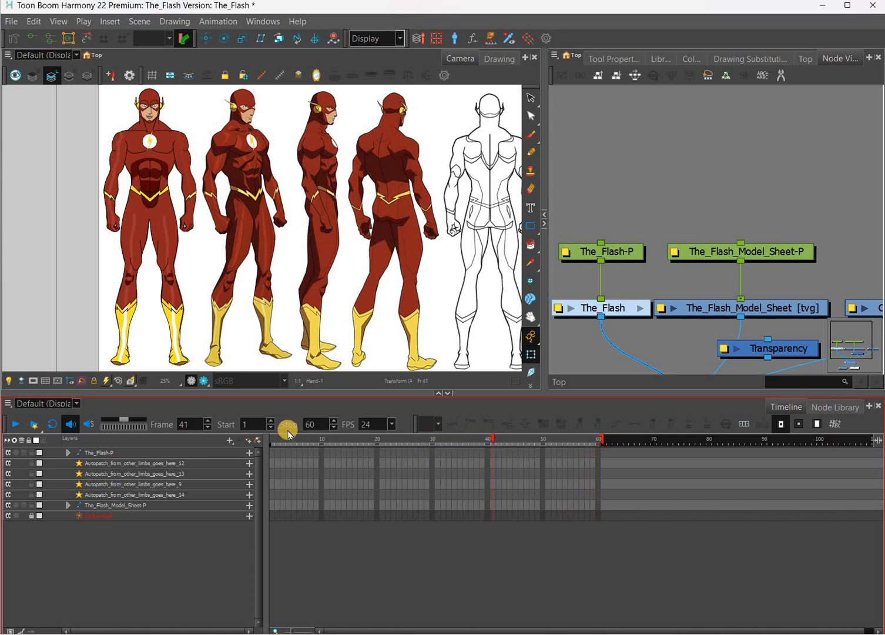
left_click(289, 425)
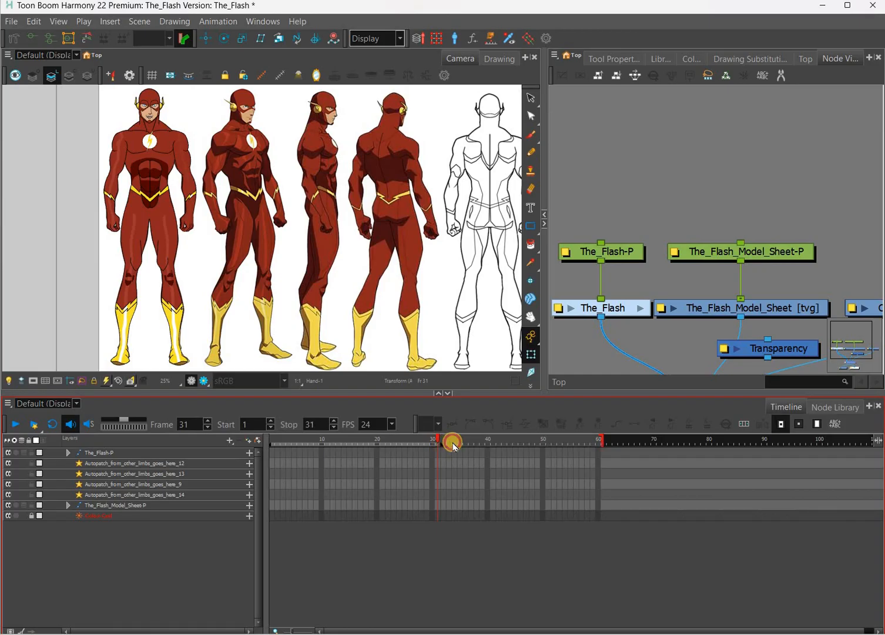
left_click_drag(447, 445, 487, 456)
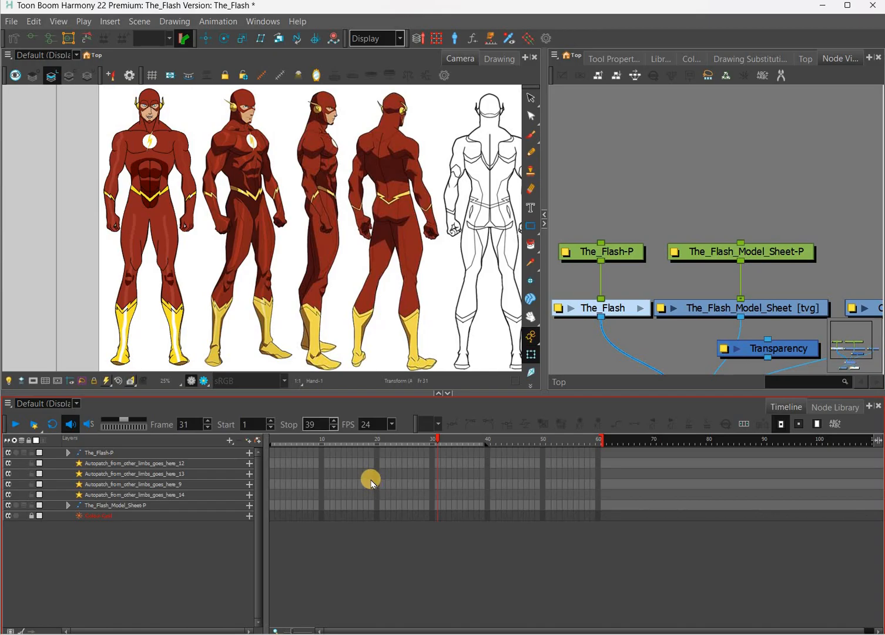
type("1")
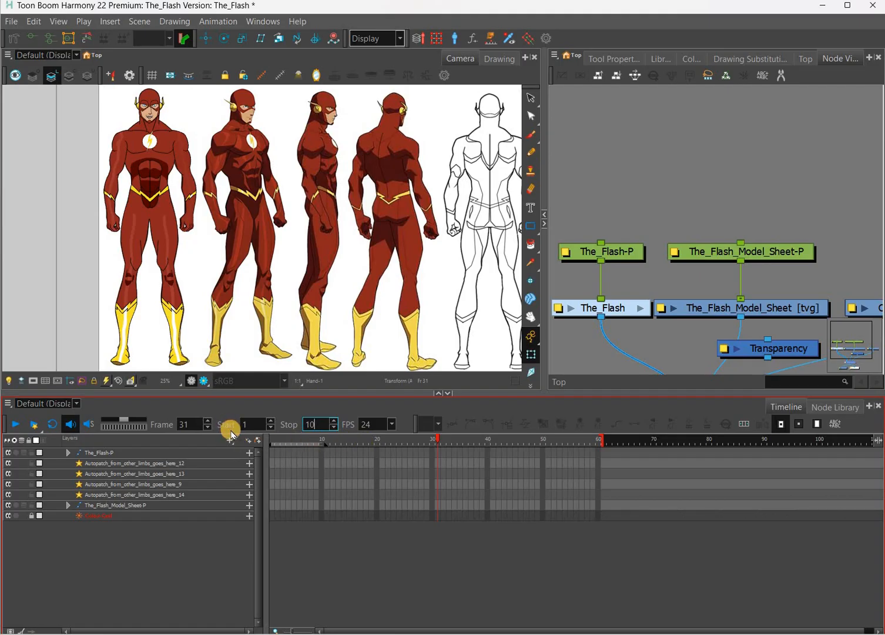
Step: Narrow the playback range to frames 29 to 33 and play it
left_click(435, 444)
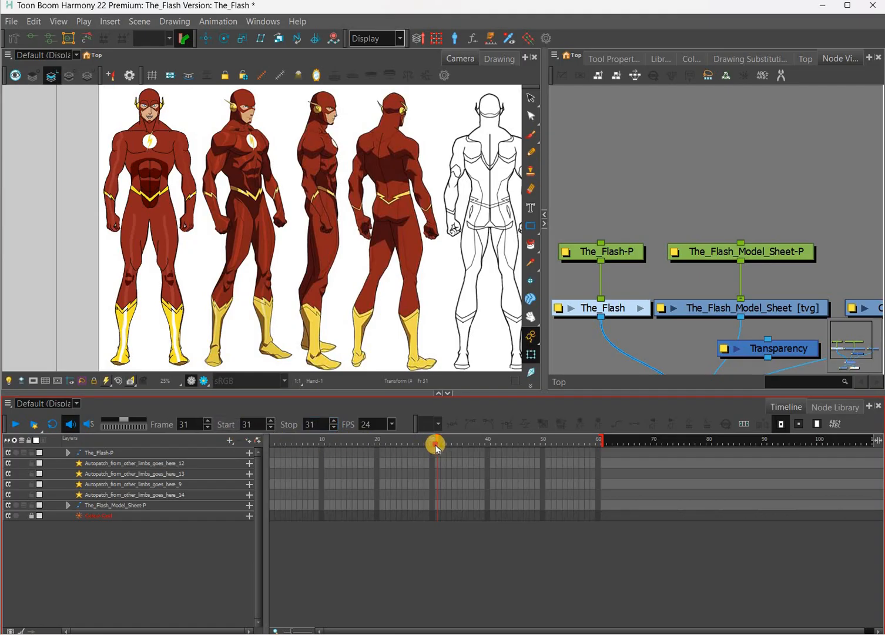
left_click_drag(434, 448, 452, 439)
left_click(15, 424)
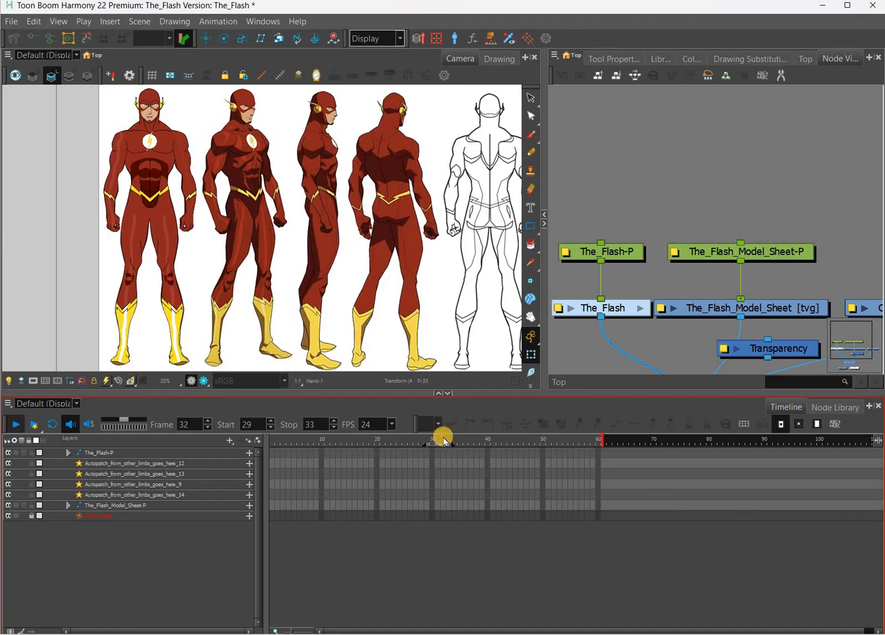
Step: Restore the playback range to frames 1 to 60 and bring the playhead back near the scene's start
left_click_drag(287, 446, 257, 447)
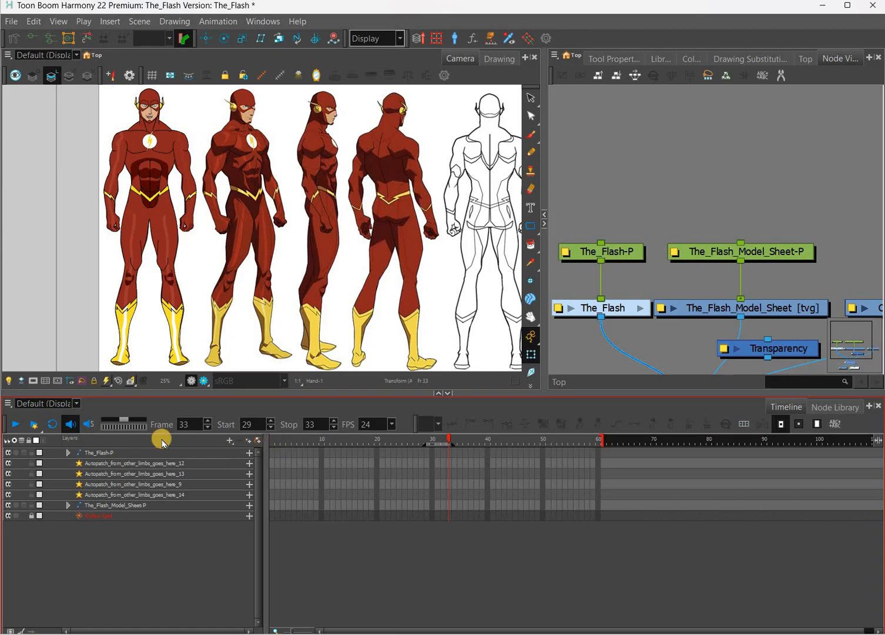
left_click_drag(506, 440, 587, 441)
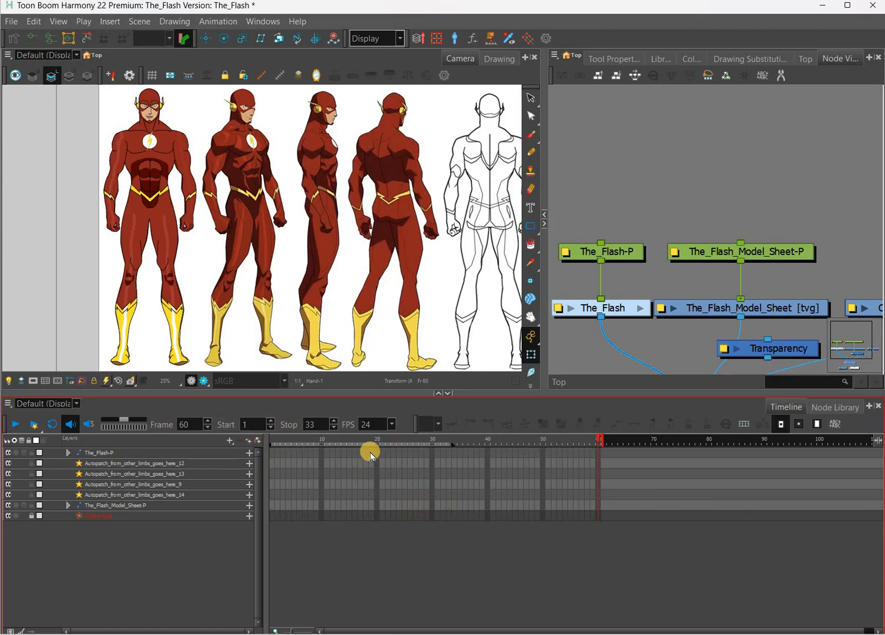
left_click(312, 511)
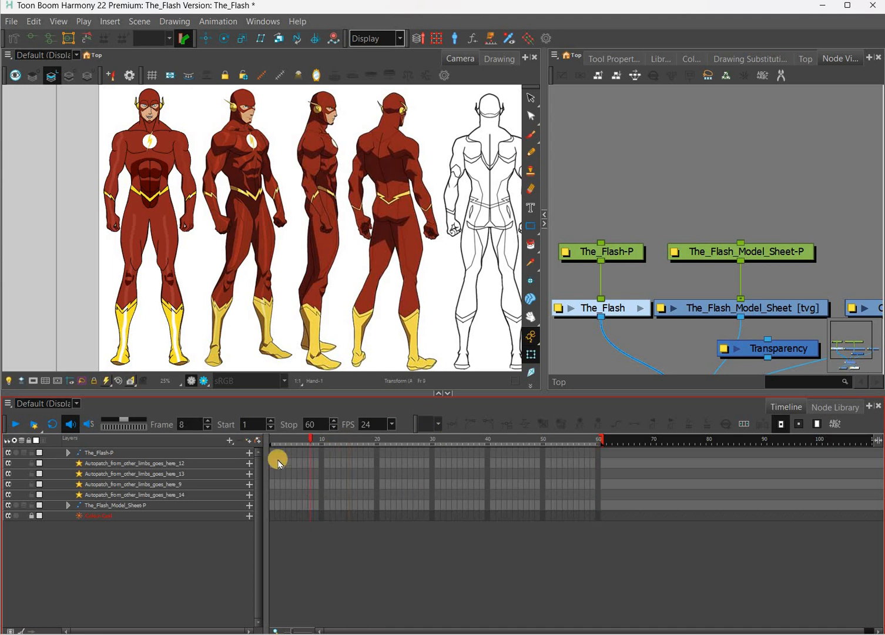
Step: Select the The_Flash-P peg at frame 1 and enlarge the Camera view around the Flash rig
left_click(303, 453)
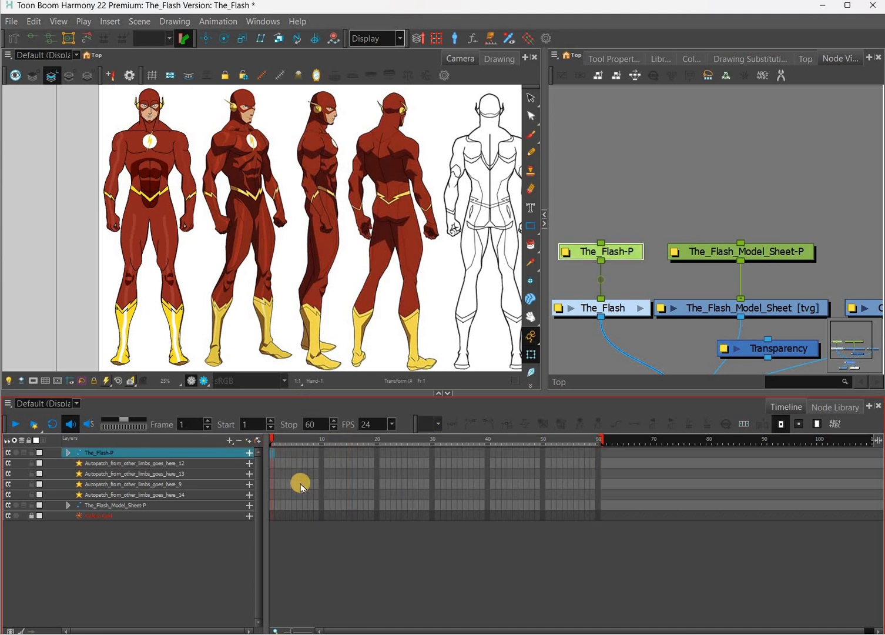
left_click_drag(196, 393, 196, 467)
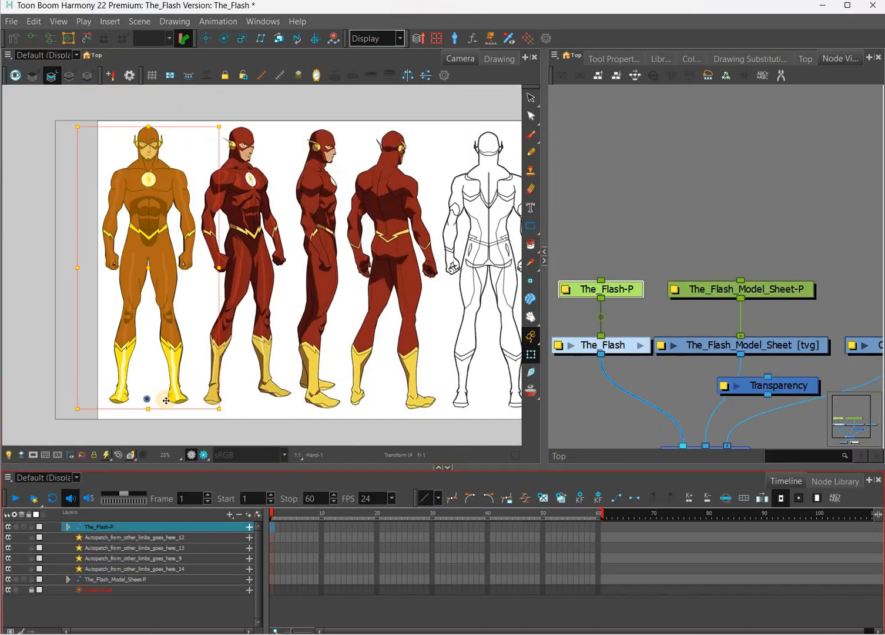
left_click(133, 404)
key("2")
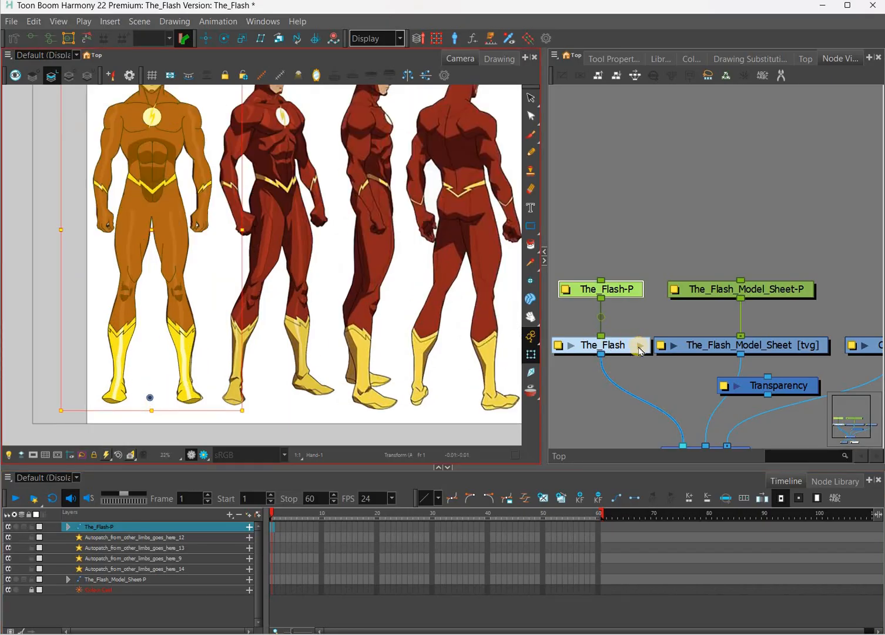
Step: Enter The_Flash group and go to the empty area beside the Leg 2 backdrop
left_click(640, 350)
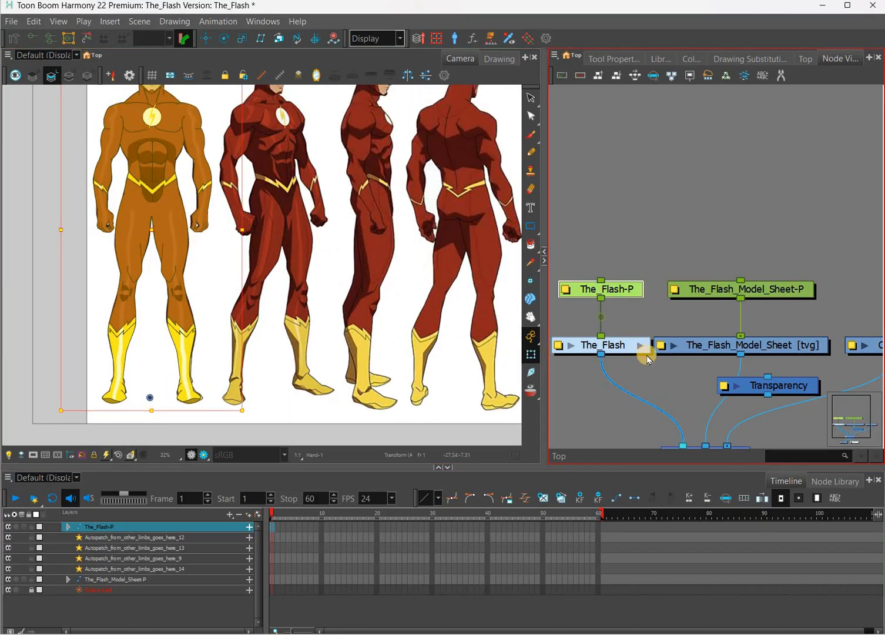
left_click(642, 346)
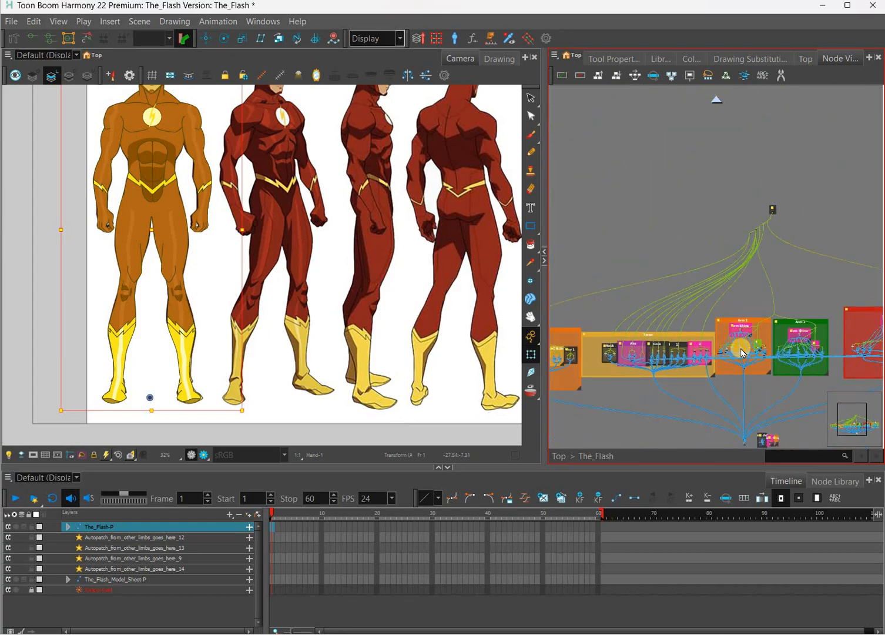
key("1")
key("1")
key("1")
left_click_drag(876, 351, 725, 341)
key("2")
key("2")
key("2")
key("2")
key("2")
key("2")
key("2")
key("2")
key("2")
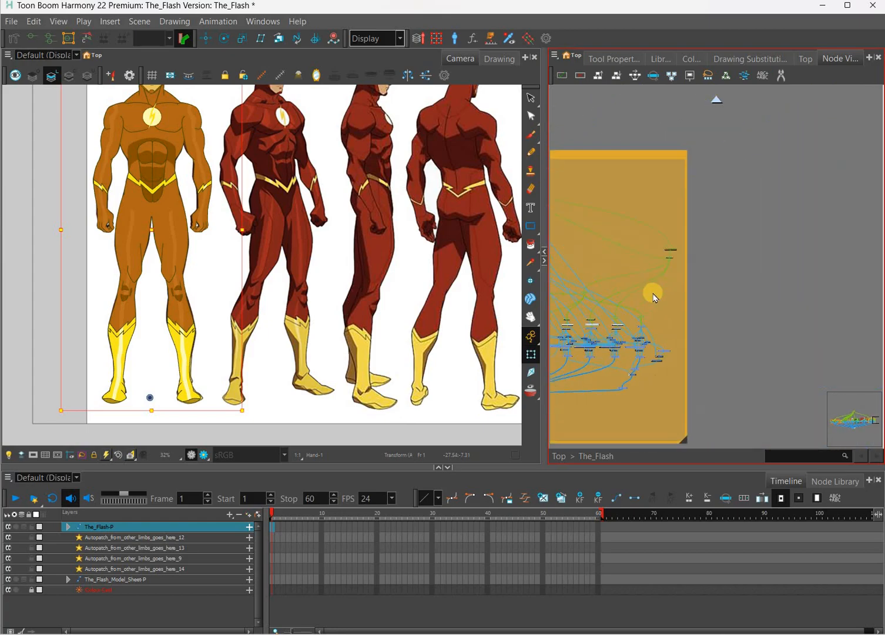
key("2")
key("2")
key("2")
key("2")
key("2")
key("2")
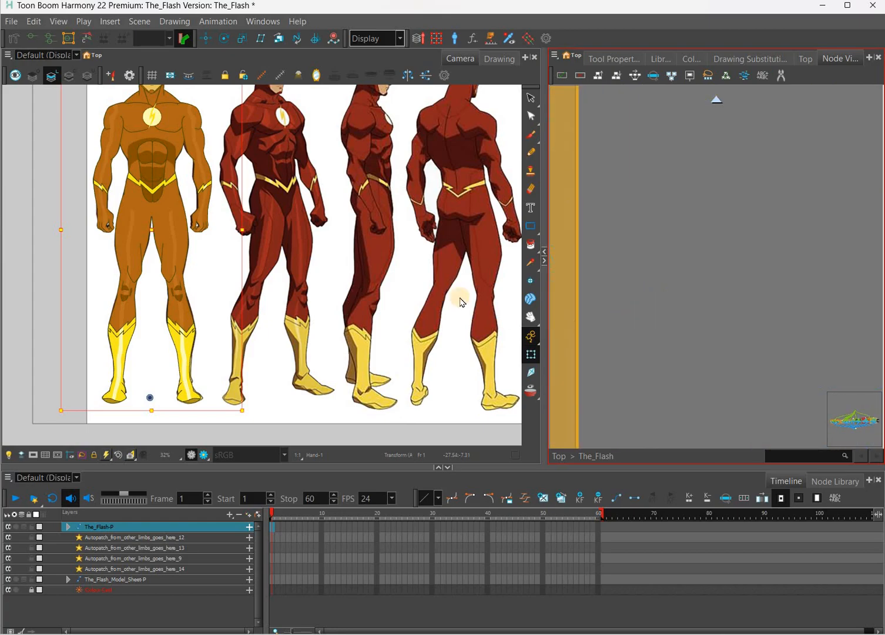
Step: Add a vector drawing layer named Shadow and place its node in the empty area beside Leg 2
key("ctrl+r")
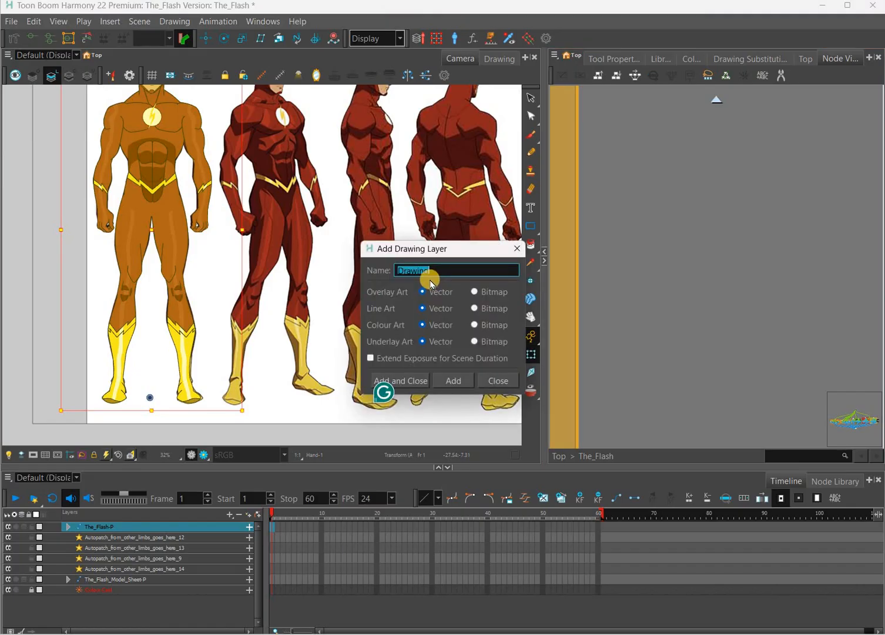
type("Shadow")
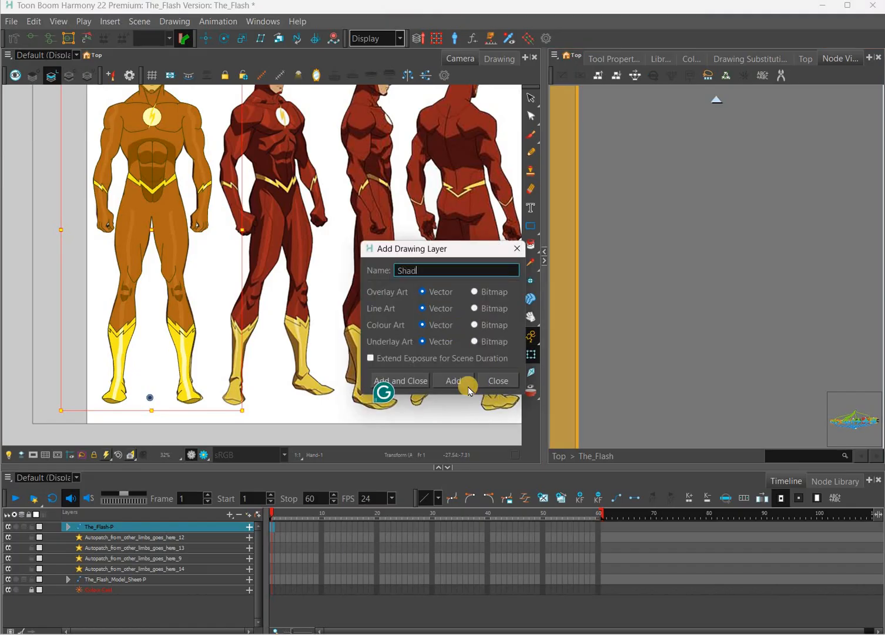
left_click(418, 387)
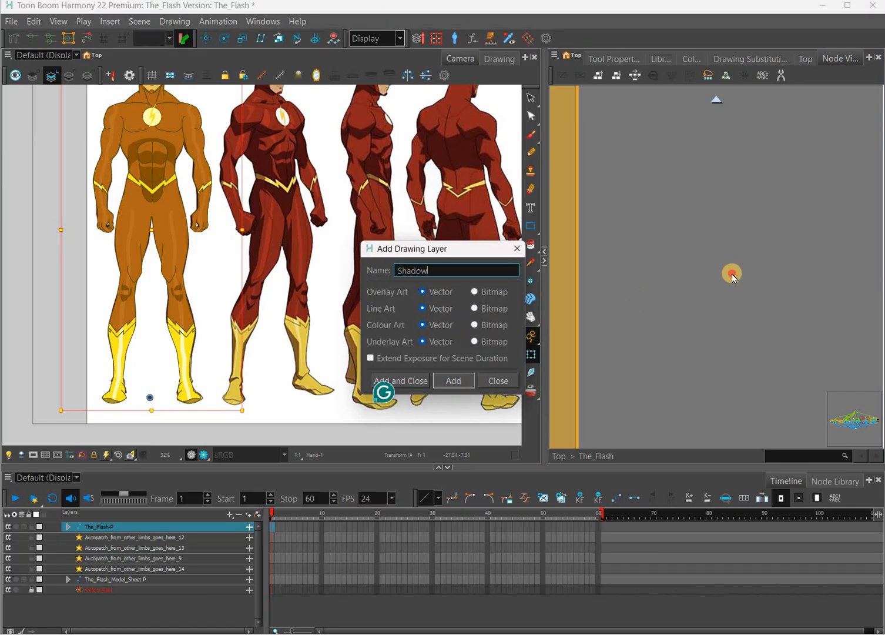
left_click(664, 295, "ctrl+alt")
scroll(664, 295, "up", 5)
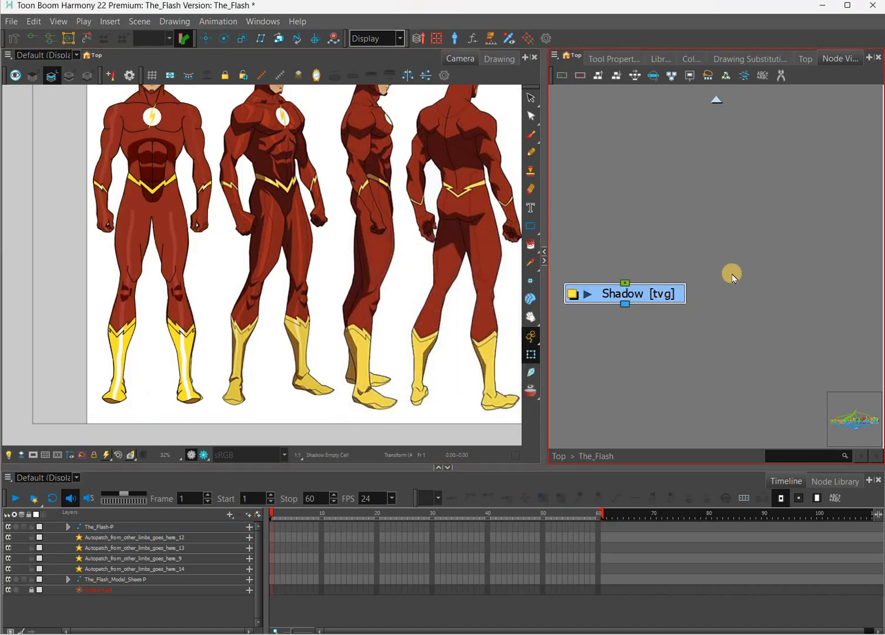
Step: Add a parent peg to the Shadow drawing and align the peg directly above it
key("ctrl+p")
left_click(627, 238)
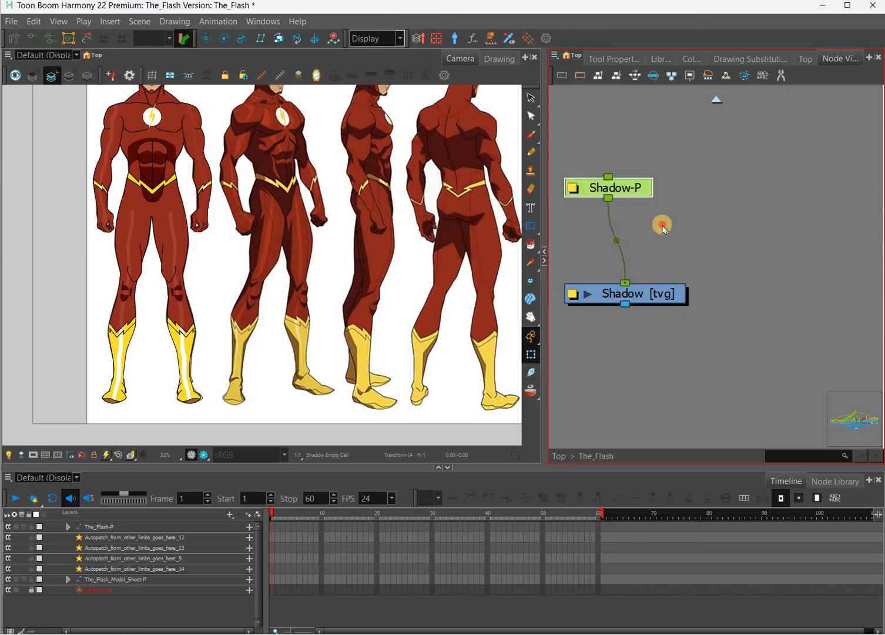
left_click_drag(638, 188, 661, 237)
scroll(644, 317, "up", 1)
key("o")
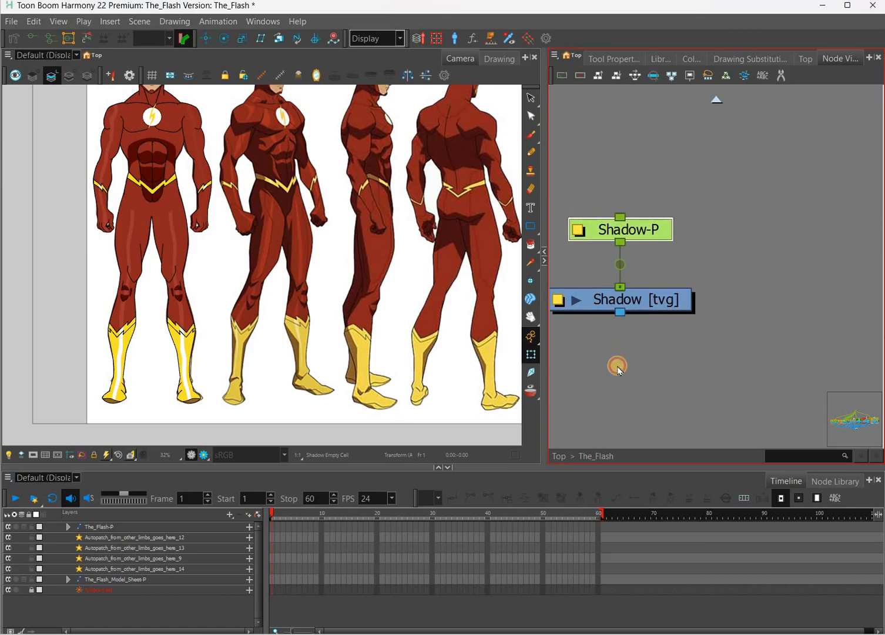
Step: Connect the Shadow drawing's output to the rig's main Composite node as its last input
left_click_drag(620, 312, 690, 303)
scroll(690, 302, "down", 1)
scroll(691, 303, "down", 6)
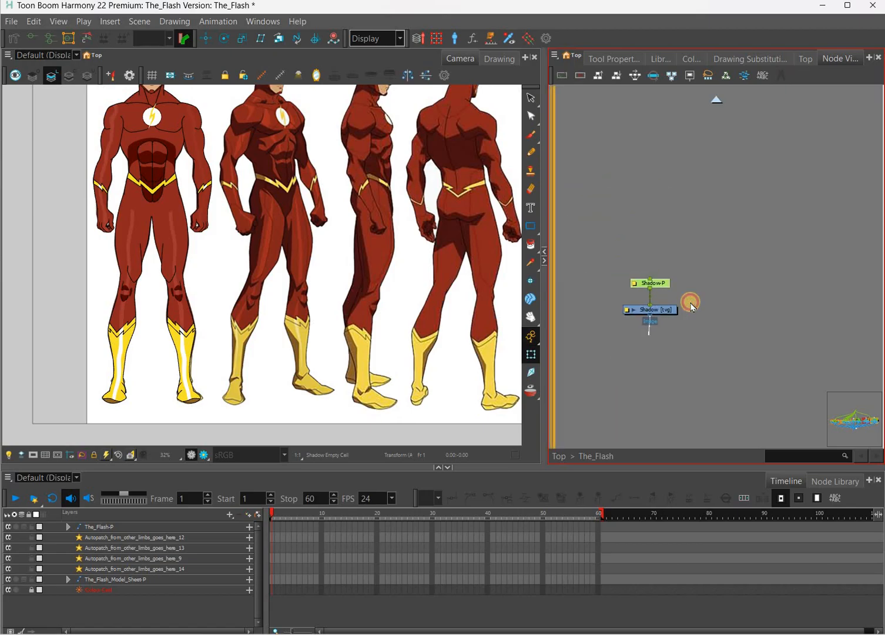
scroll(721, 362, "down", 4)
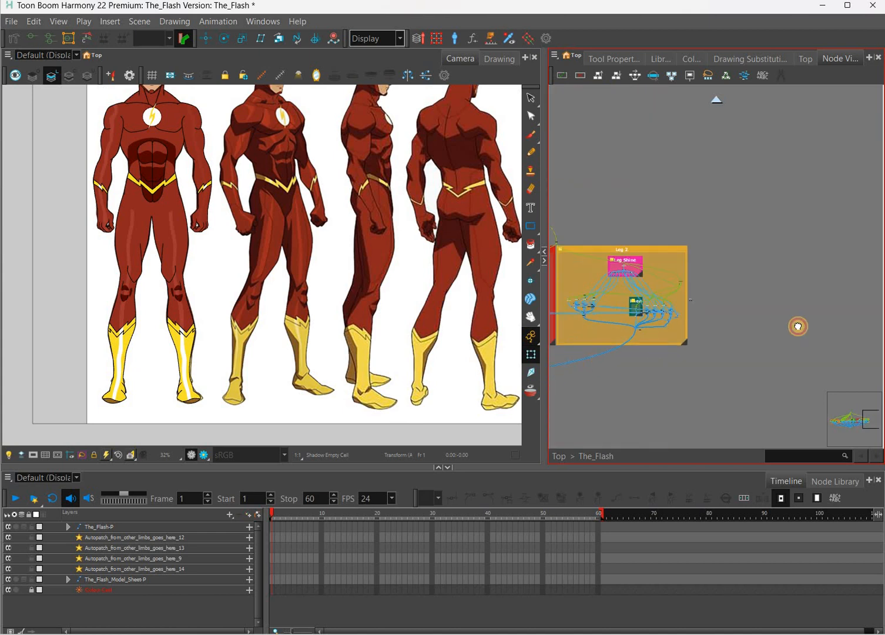
left_click_drag(660, 322, 680, 288)
scroll(675, 318, "up", 1)
scroll(680, 288, "up", 1)
scroll(669, 270, "up", 5)
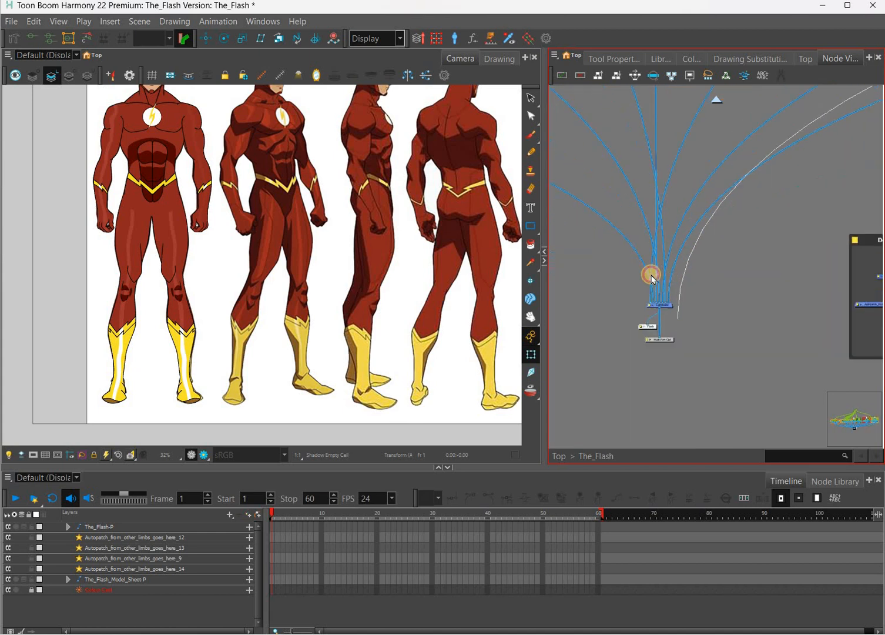
left_click_drag(613, 274, 651, 274)
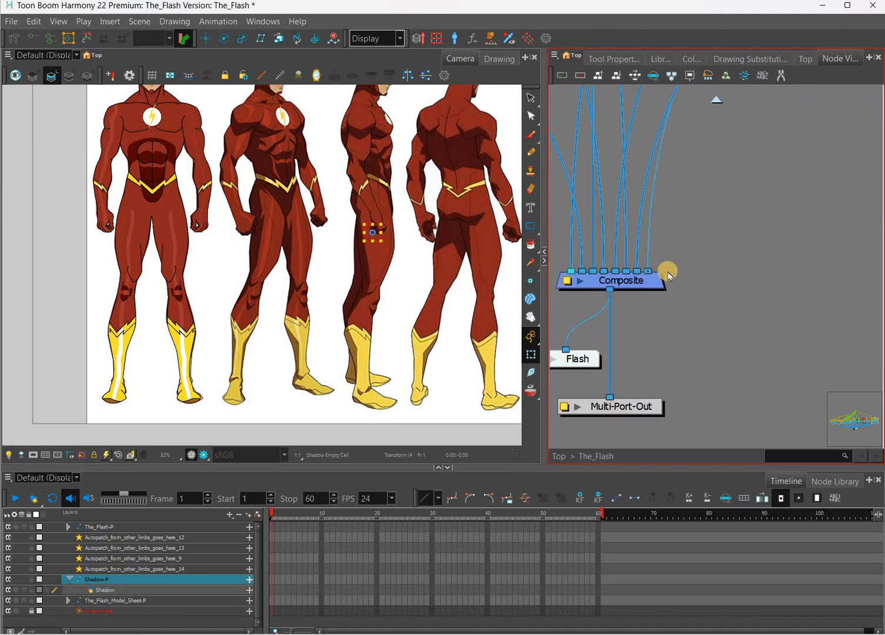
Step: Connect the Shadow-P peg's input to the output of the Walk peg
scroll(707, 314, "down", 5)
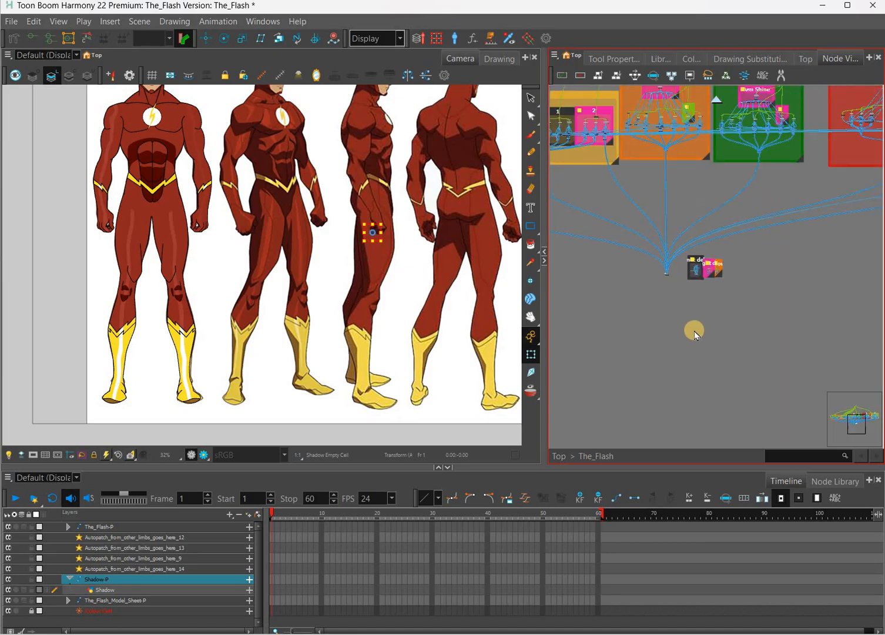
scroll(694, 339, "up", 8)
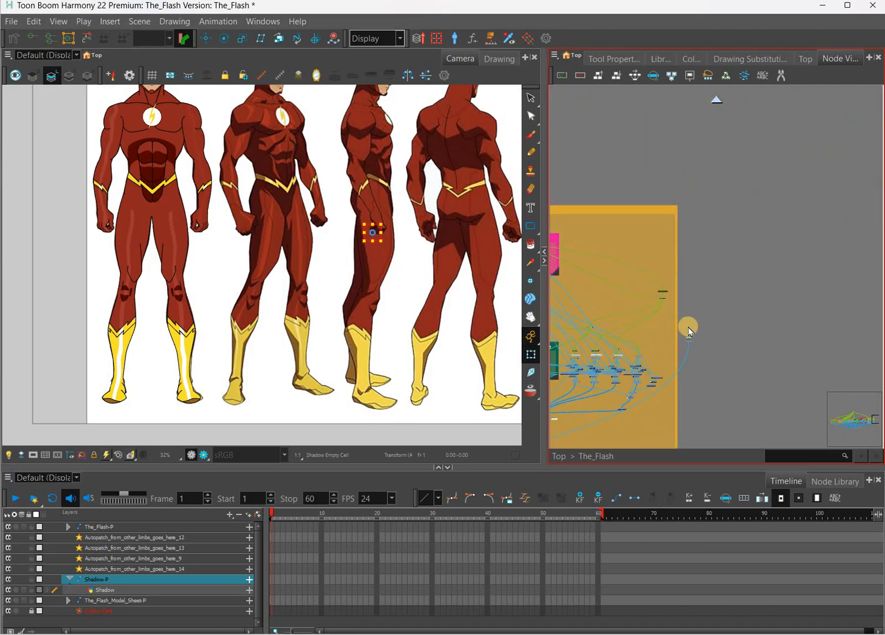
scroll(692, 330, "up", 6)
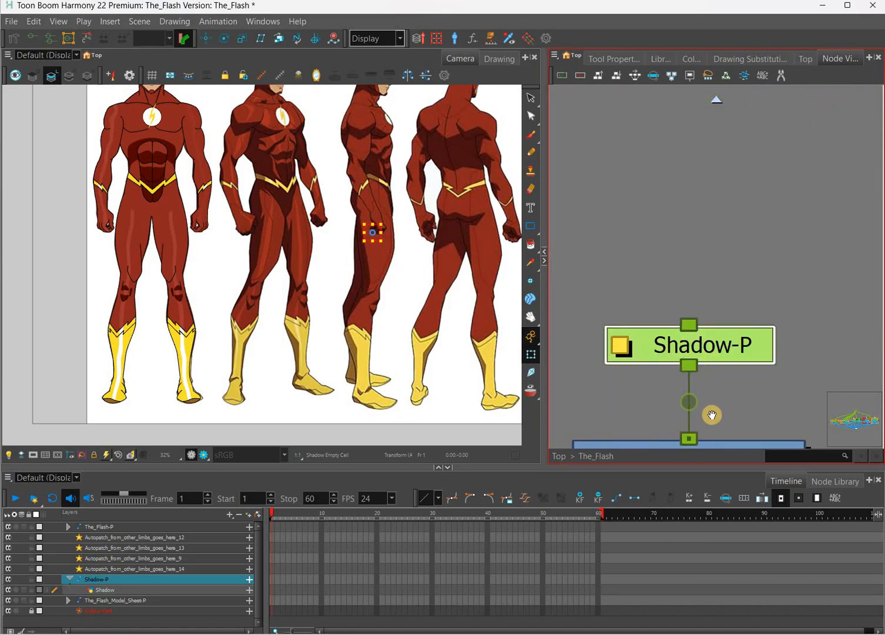
left_click_drag(736, 376, 736, 266)
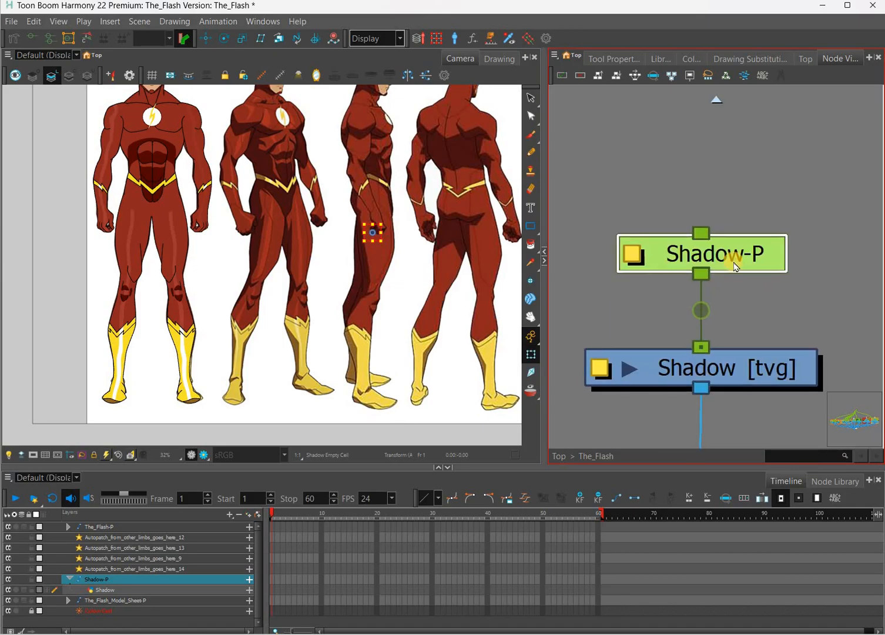
key("shift+b")
key("b")
left_click_drag(720, 163, 722, 169)
left_click_drag(712, 274, 745, 345)
scroll(743, 344, "down", 3)
scroll(745, 345, "down", 9)
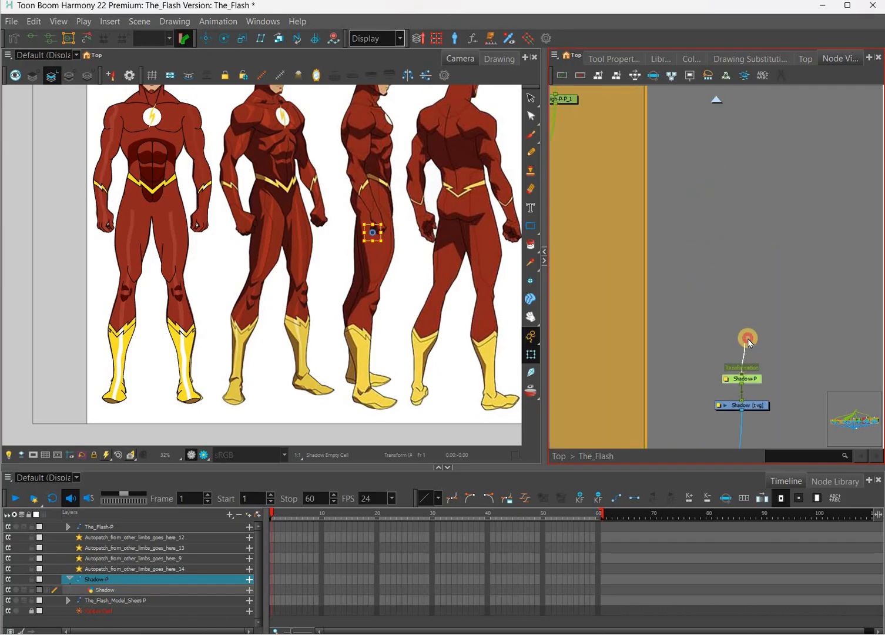
scroll(672, 322, "down", 8)
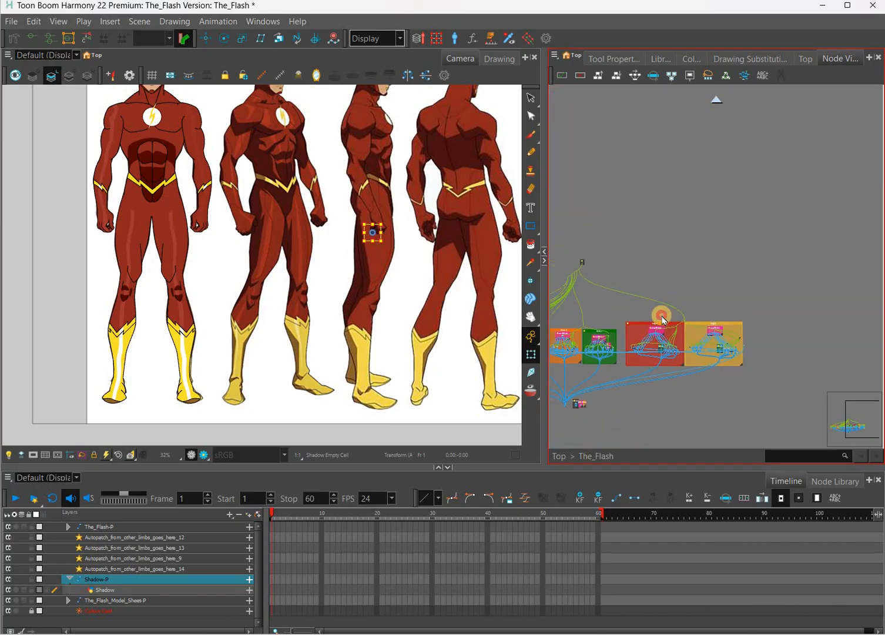
scroll(764, 341, "up", 10)
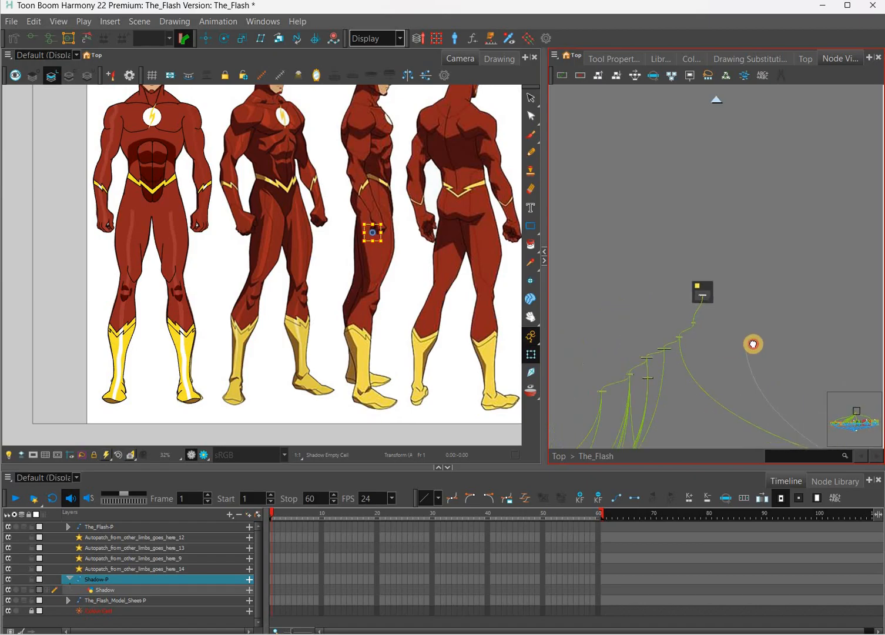
scroll(753, 344, "up", 10)
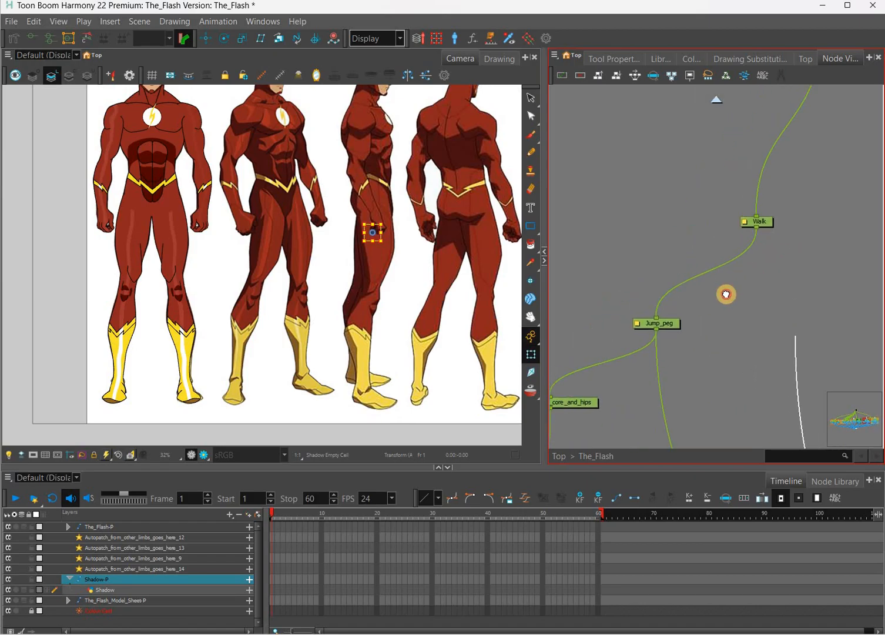
scroll(678, 276, "up", 5)
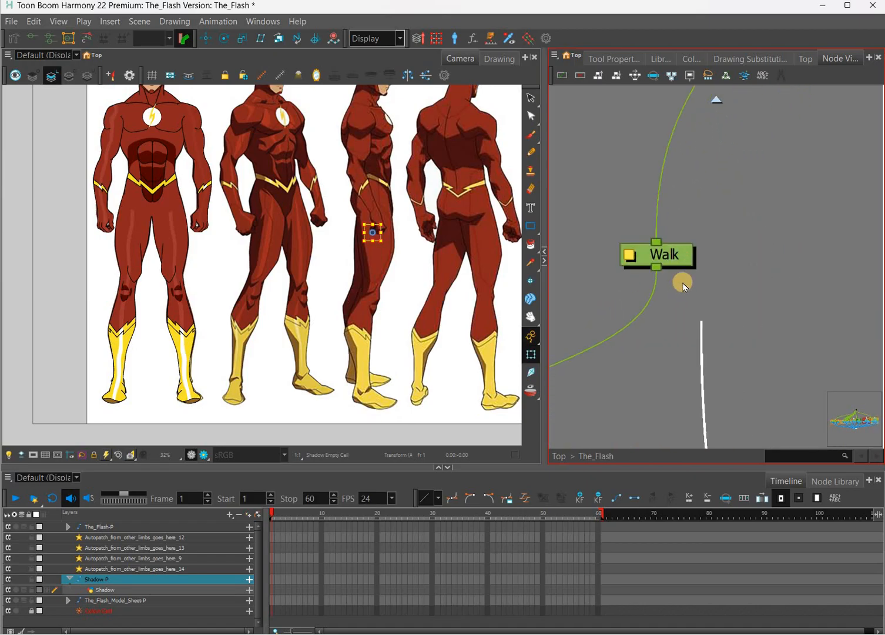
left_click_drag(682, 284, 661, 269)
scroll(822, 305, "down", 5)
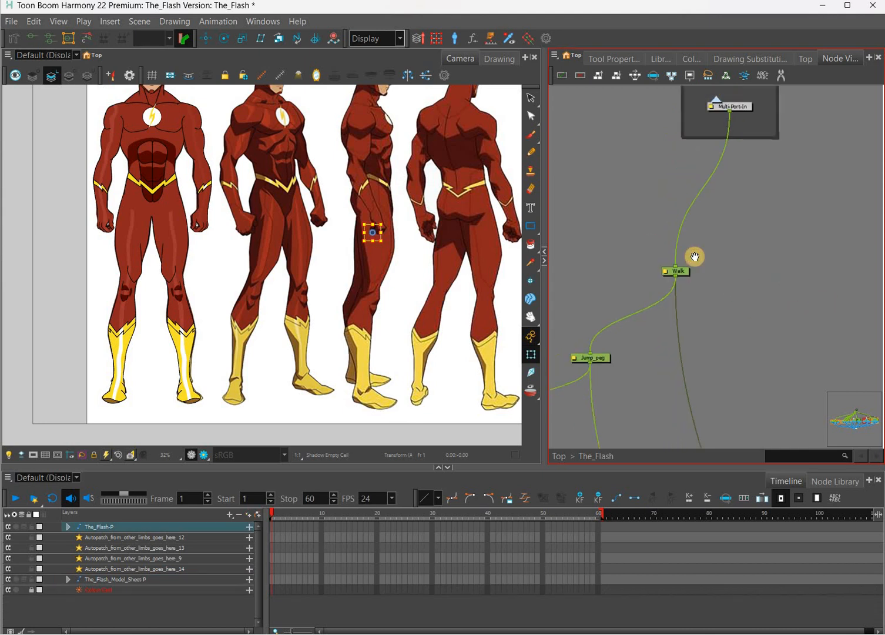
Step: Return to the Shadow nodes and move the Shadow-P peg farther above the Shadow drawing
scroll(705, 271, "down", 10)
left_click_drag(876, 332, 703, 278)
left_click_drag(839, 390, 751, 355)
scroll(755, 349, "up", 8)
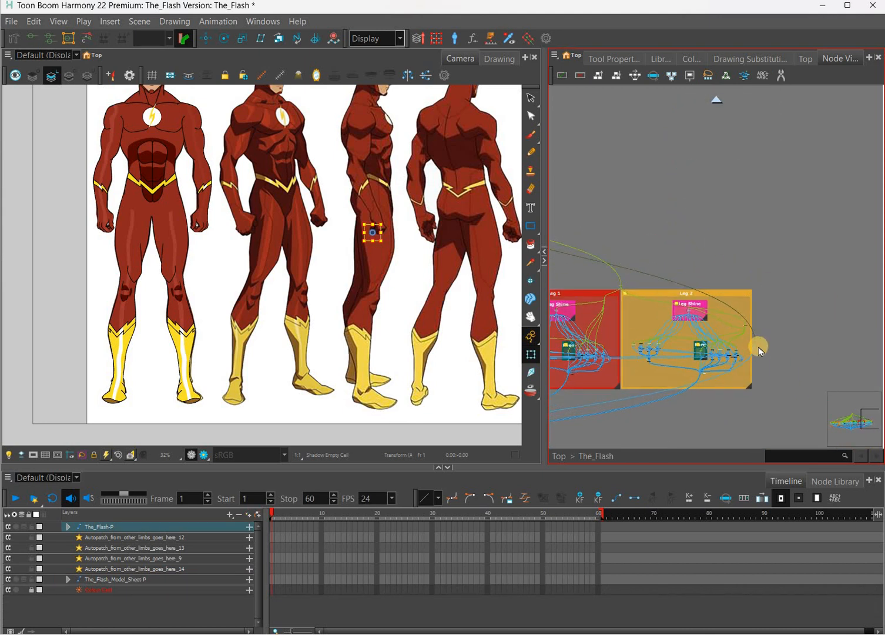
scroll(758, 362, "up", 3)
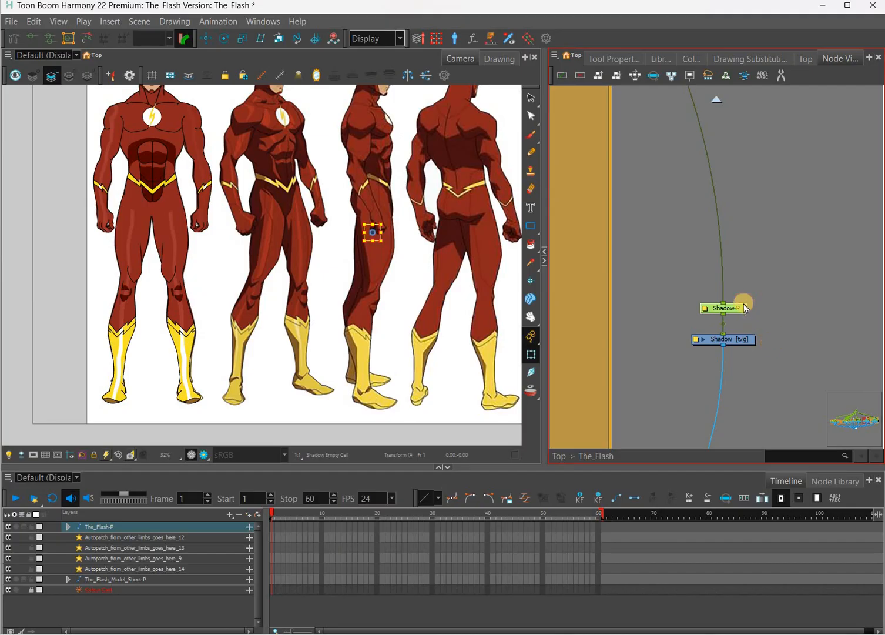
left_click(749, 274)
left_click_drag(742, 309, 746, 271)
Step: Insert a backdrop around the Shadow-P peg and the Shadow drawing and name it Shadow
left_click_drag(640, 257, 628, 245)
left_click_drag(688, 229, 804, 330)
left_click(554, 55)
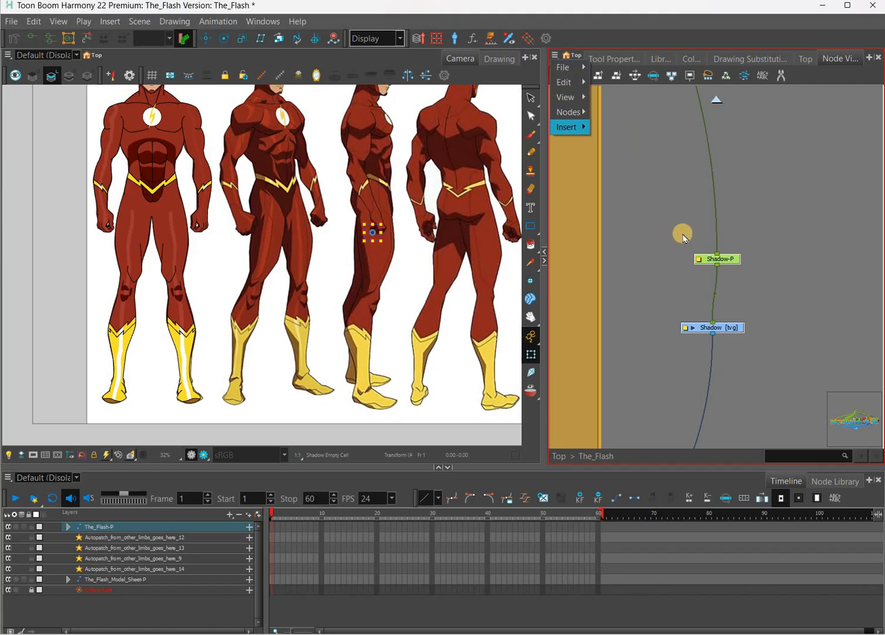
mouse_move(568, 127)
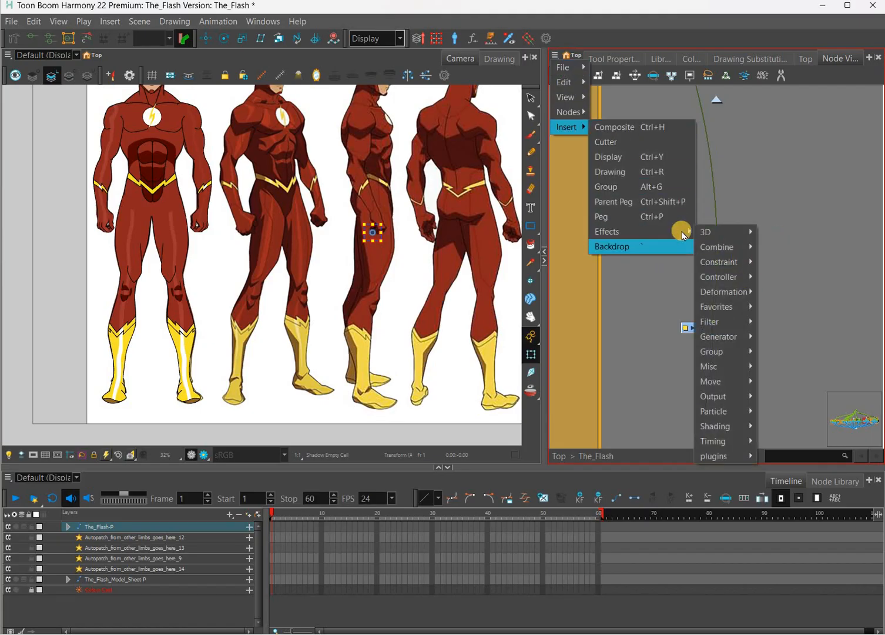
left_click(683, 235)
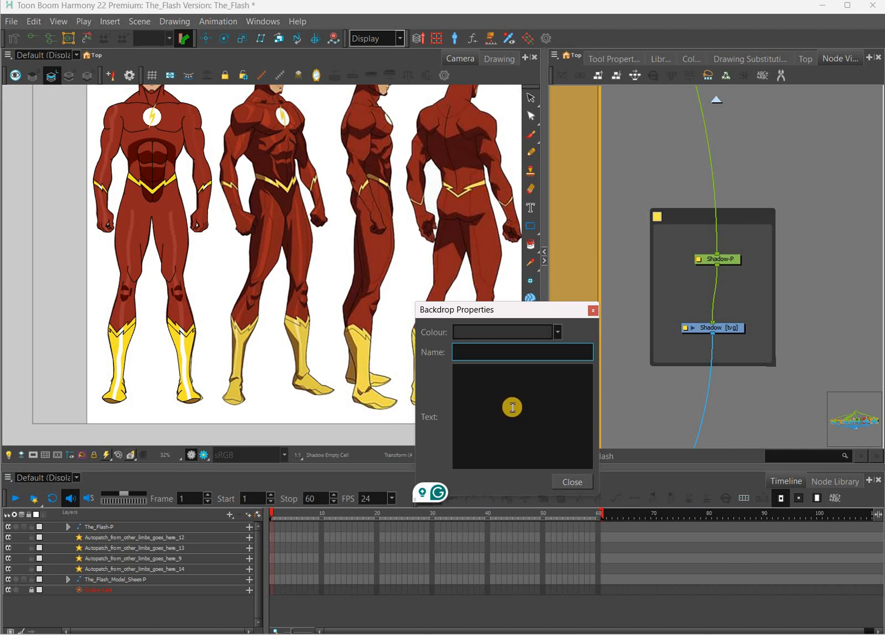
type("adow")
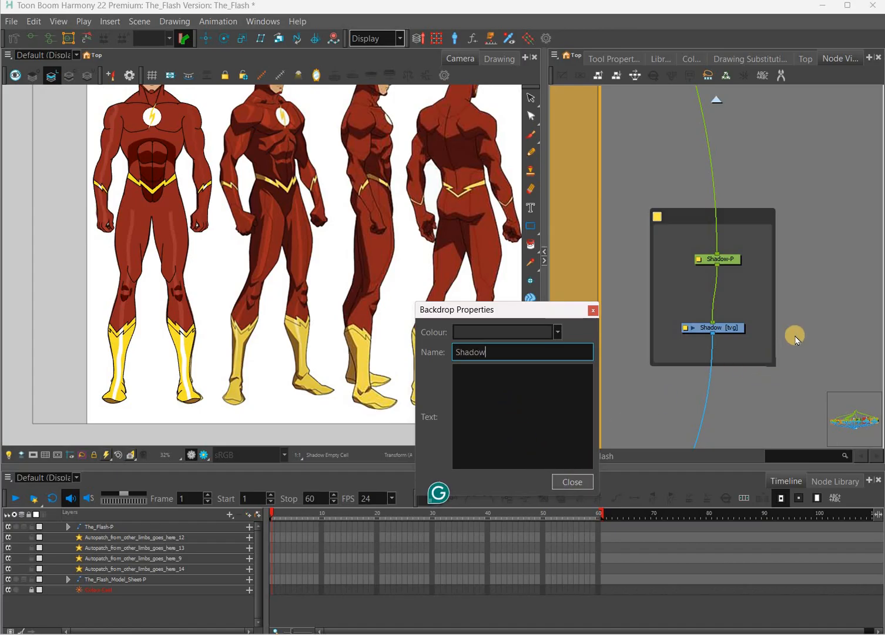
key("Return")
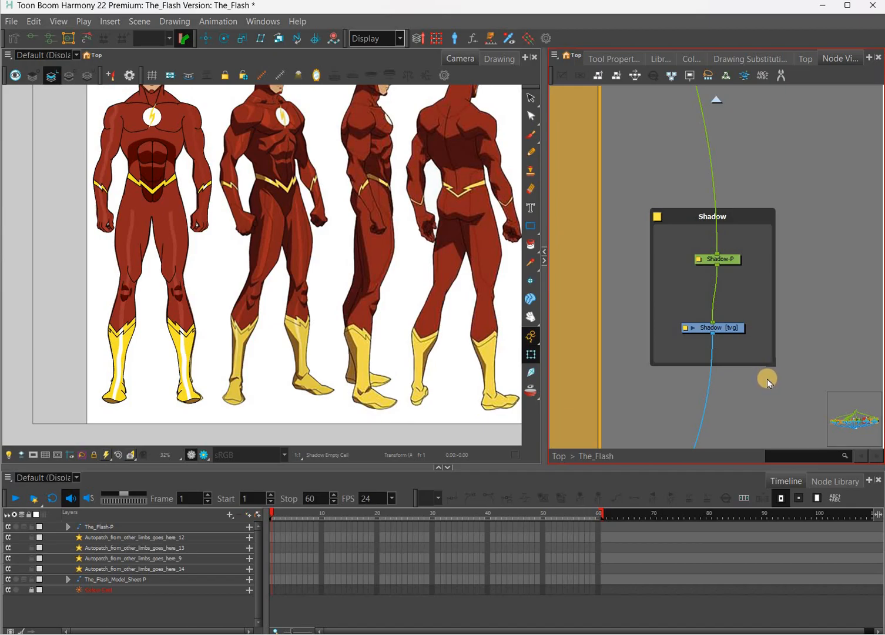
Step: On the Shadow drawing, draw a wide, flat ellipse around the feet of the front-view rig
scroll(765, 356, "down", 8)
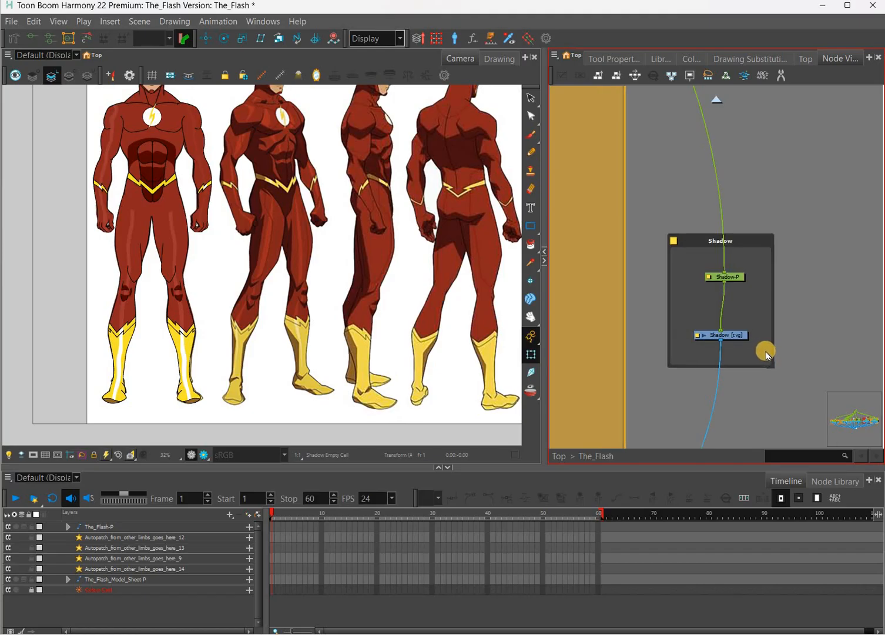
scroll(765, 355, "up", 2)
left_click(757, 355)
scroll(761, 356, "up", 10)
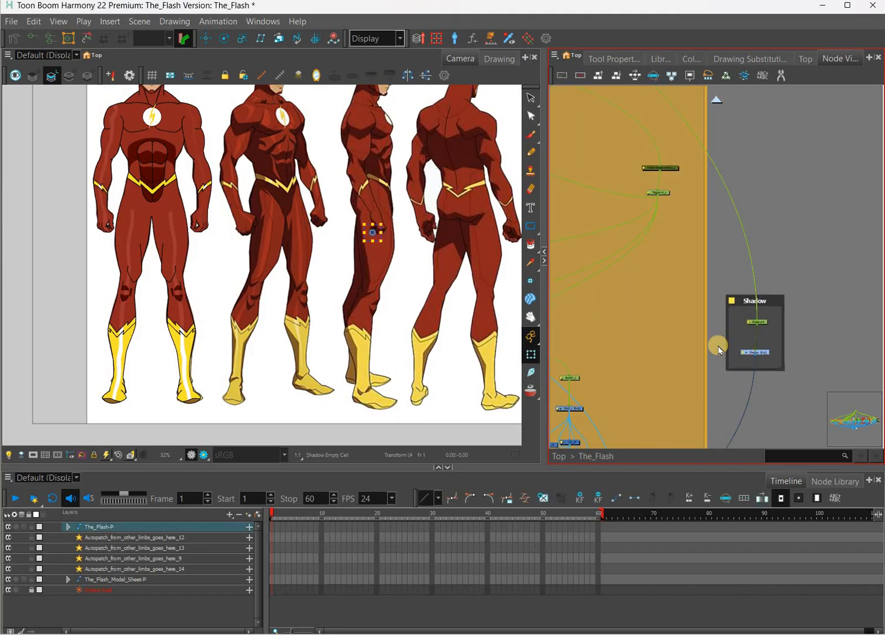
left_click(591, 241)
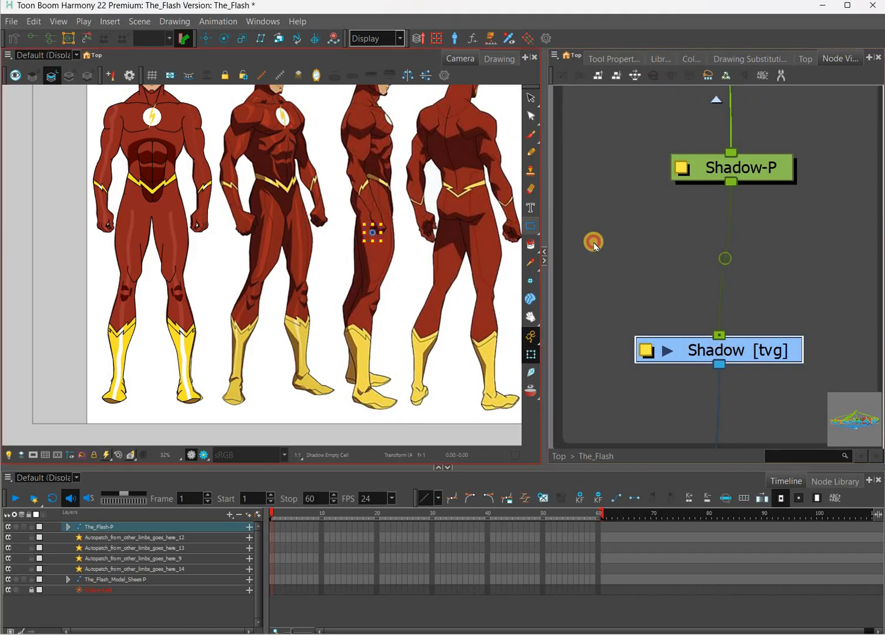
left_click(592, 240)
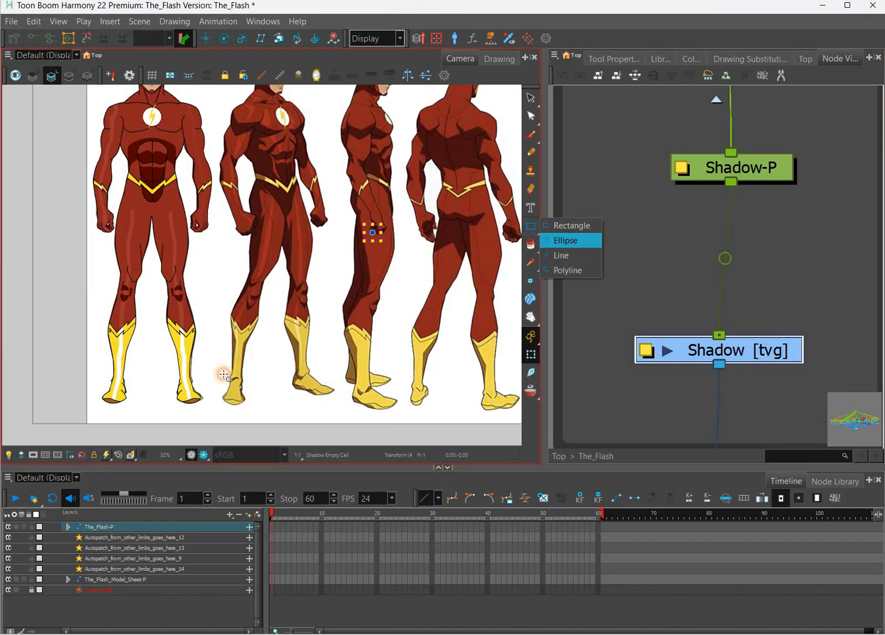
left_click_drag(224, 374, 302, 386)
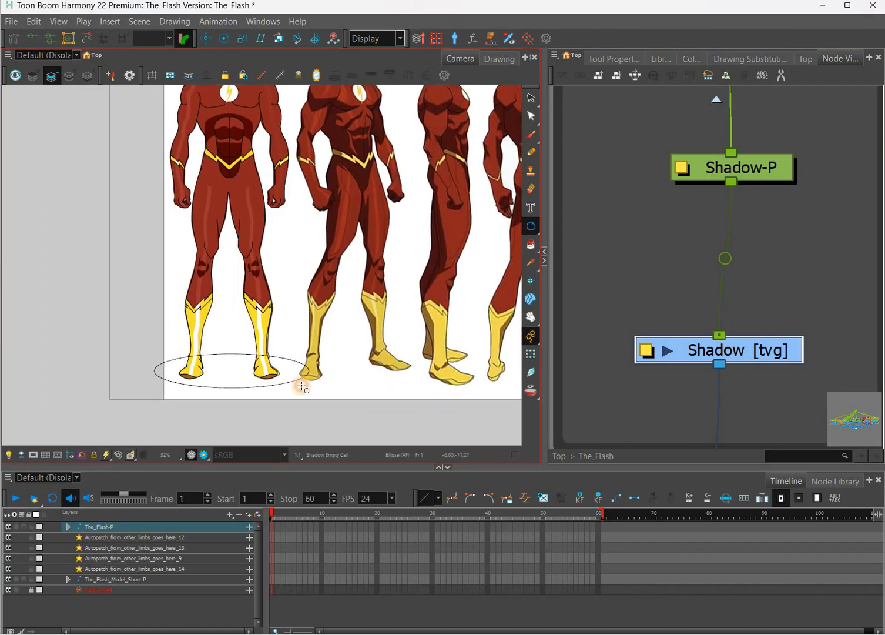
left_click(214, 387)
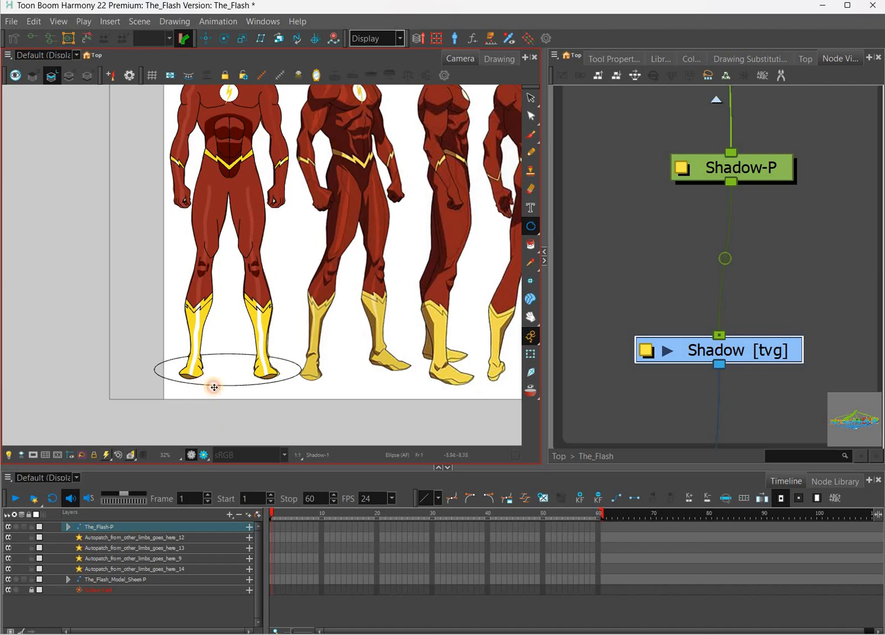
Step: Select the ellipse and reduce its height and width so it fits closely around both feet
key("alt+s")
scroll(272, 403, "up", 1)
left_click(206, 343)
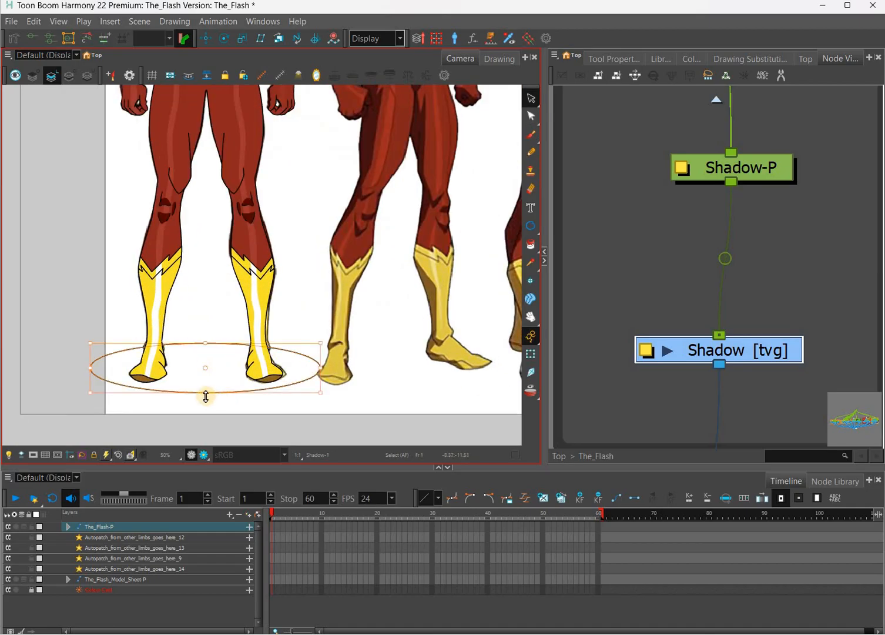
left_click_drag(319, 375, 306, 374)
left_click_drag(205, 396, 205, 391)
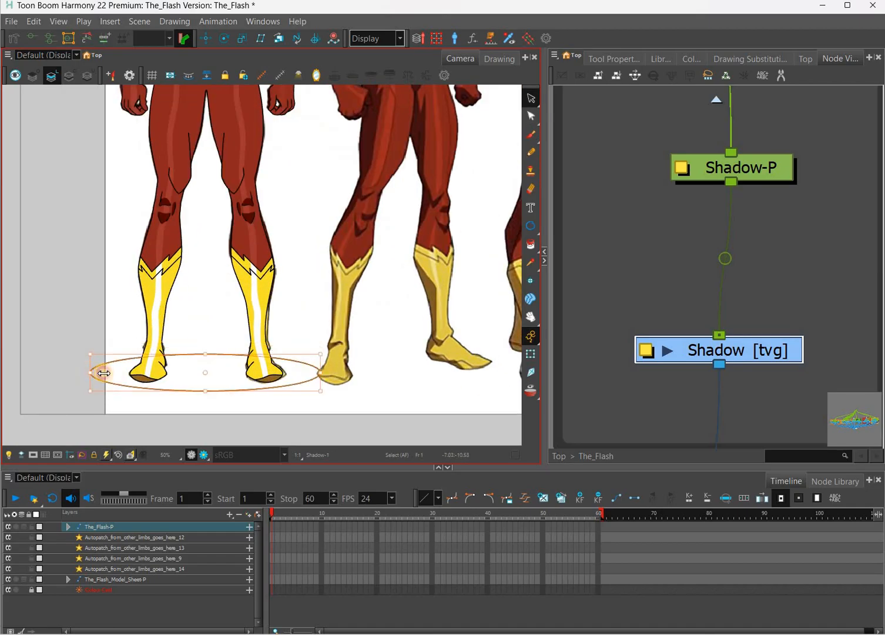
left_click_drag(321, 372, 307, 372)
left_click(335, 406)
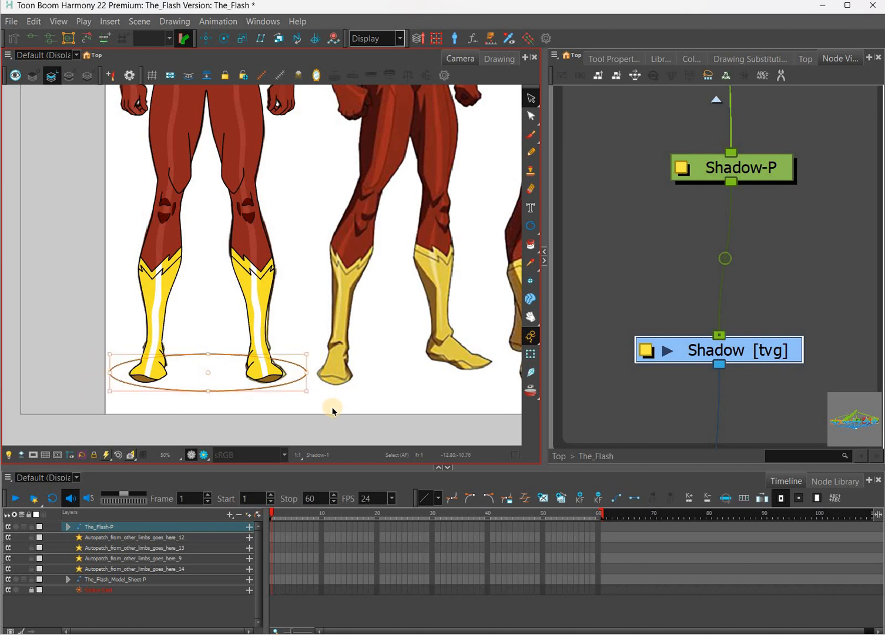
Step: Nudge the ellipse slightly to the left and down beneath the feet
key("Left")
key("Left")
key("Down")
key("Down")
key("Up")
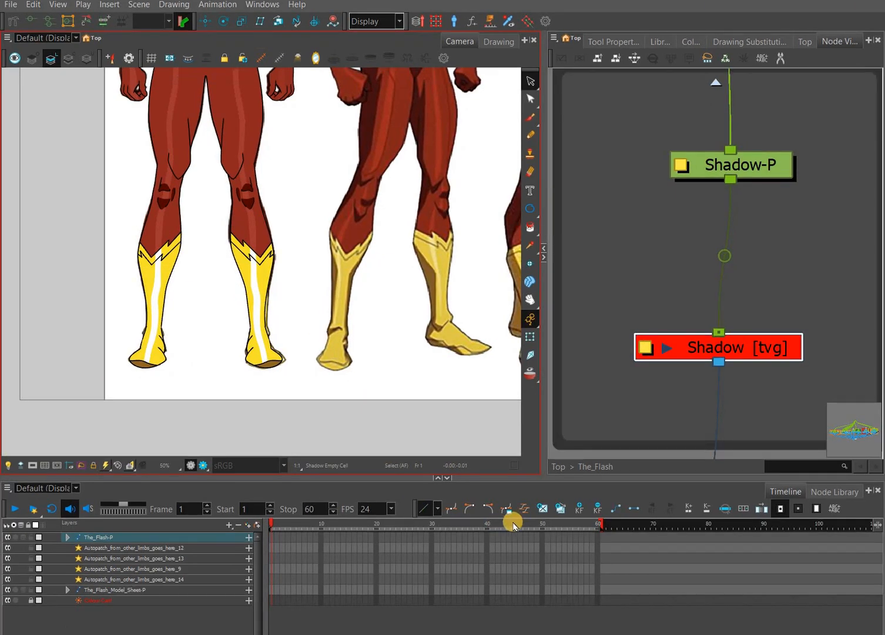
Step: Re-enable the disabled Shadow drawing node
key("a")
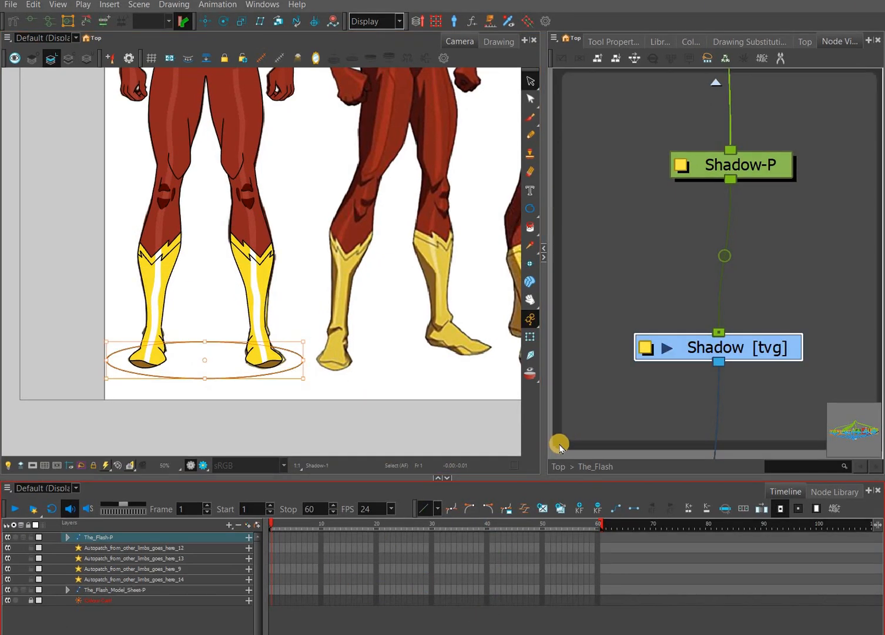
left_click(560, 443)
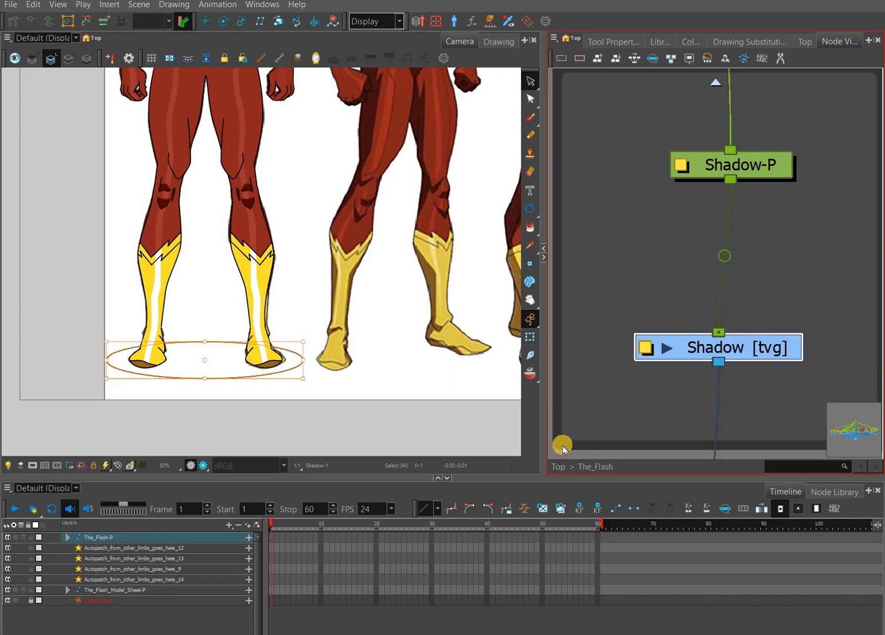
left_click(571, 476)
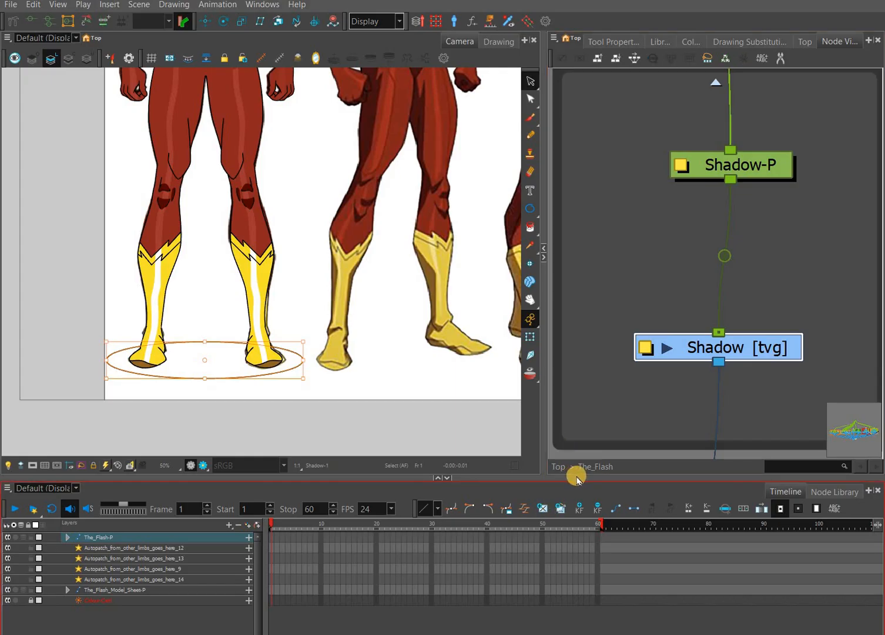
left_click(576, 475)
key("ctrl+f")
key("ctrl+f")
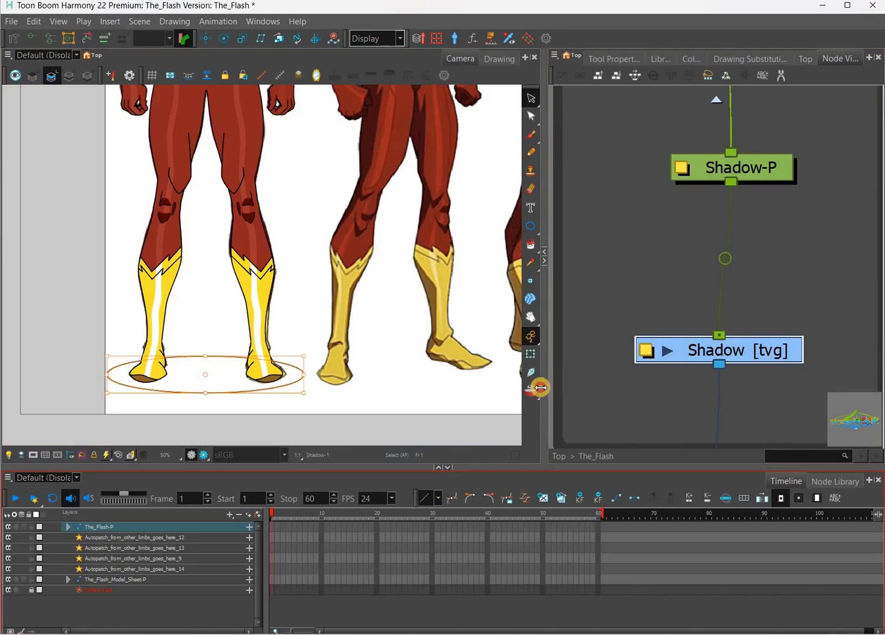
Step: Fill the inside of the shadow ellipse with the black Lines colour using the Paint tool
left_click(587, 269)
left_click_drag(239, 388, 262, 395)
left_click(531, 244)
left_click(229, 382)
left_click(531, 101)
scroll(253, 386, "up", 3)
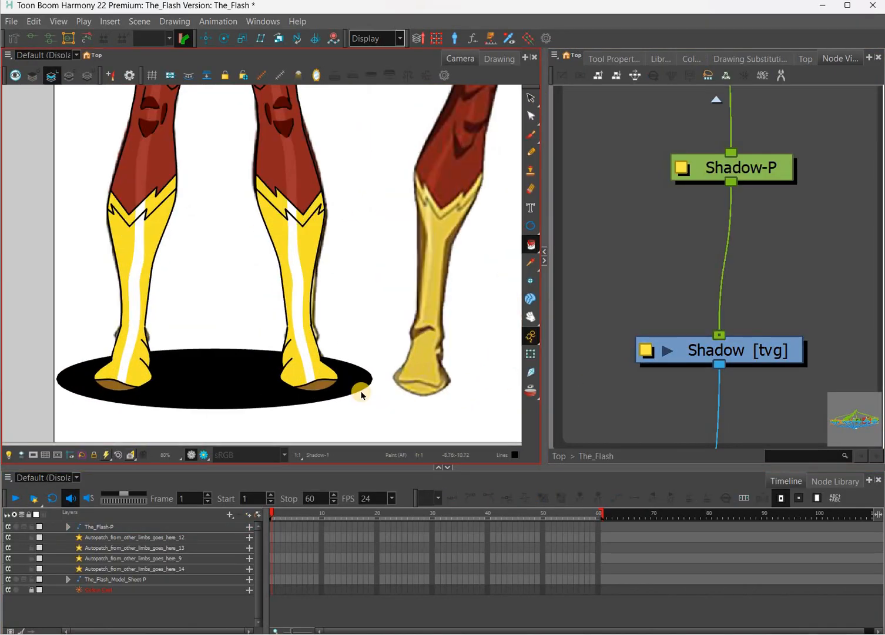
left_click_drag(361, 389, 351, 384)
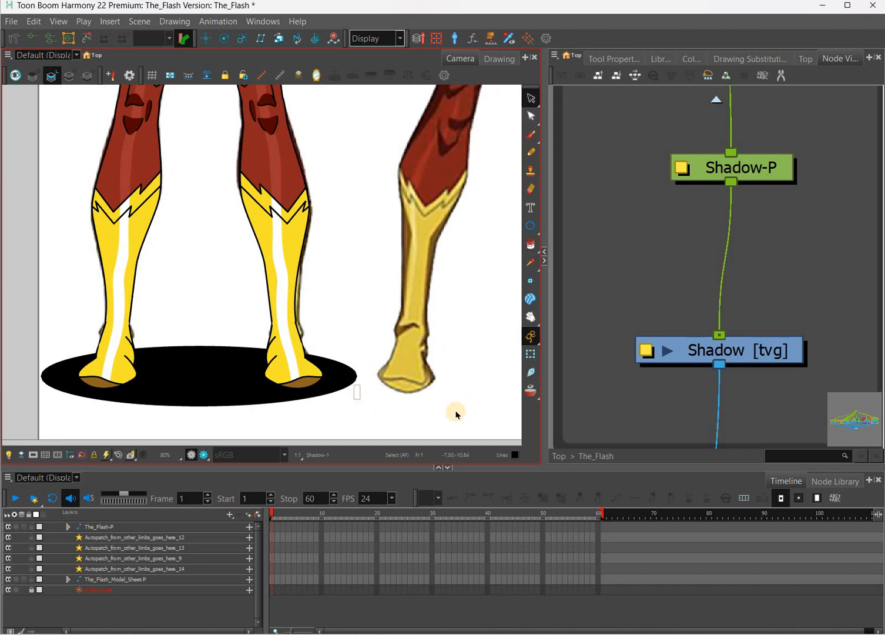
Step: With the shadow ellipse selected, add a new black colour to The Flash palette and name it Shadow
left_click(659, 356)
left_click_drag(678, 100, 686, 74)
left_click(691, 58)
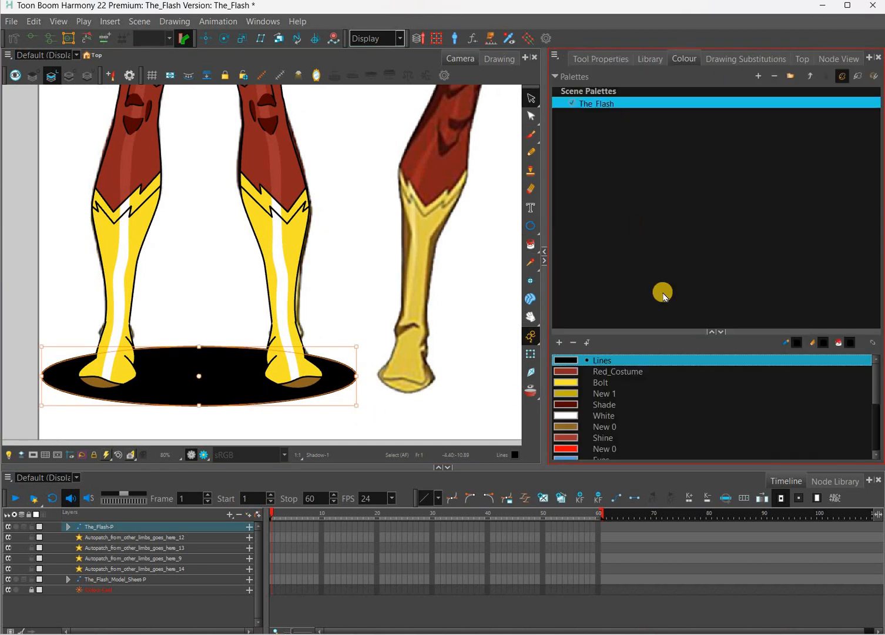
left_click_drag(606, 332, 605, 224)
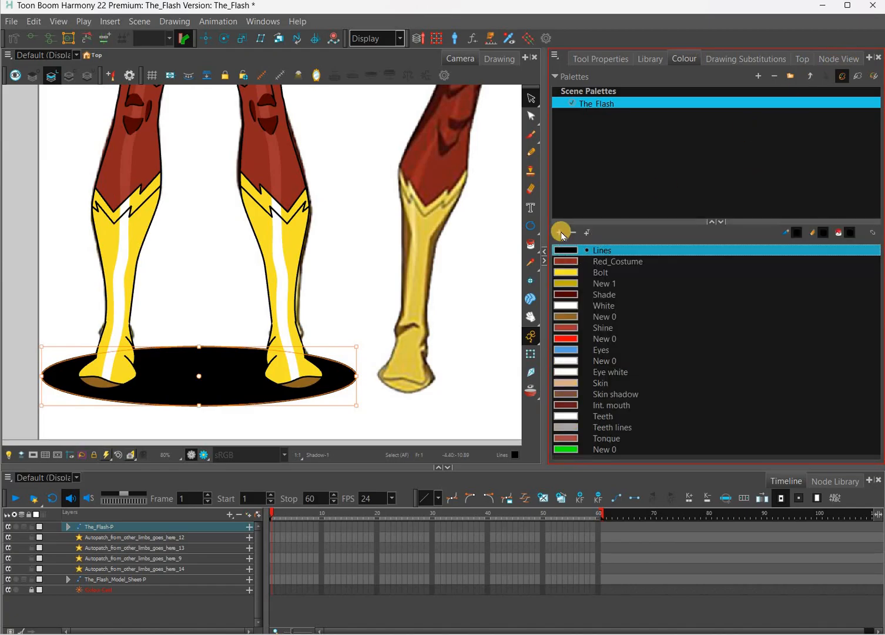
double_click(608, 449)
double_click(621, 448)
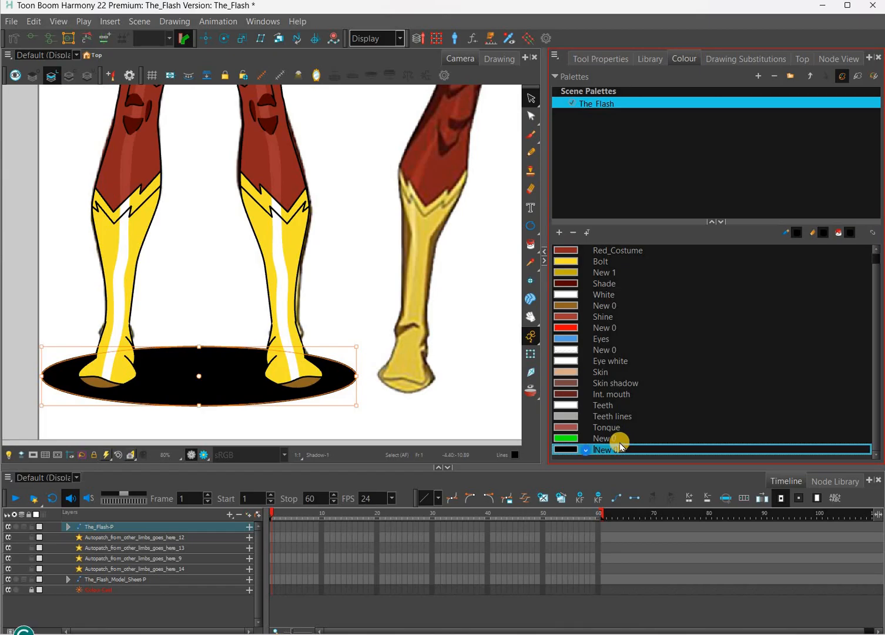
type("S")
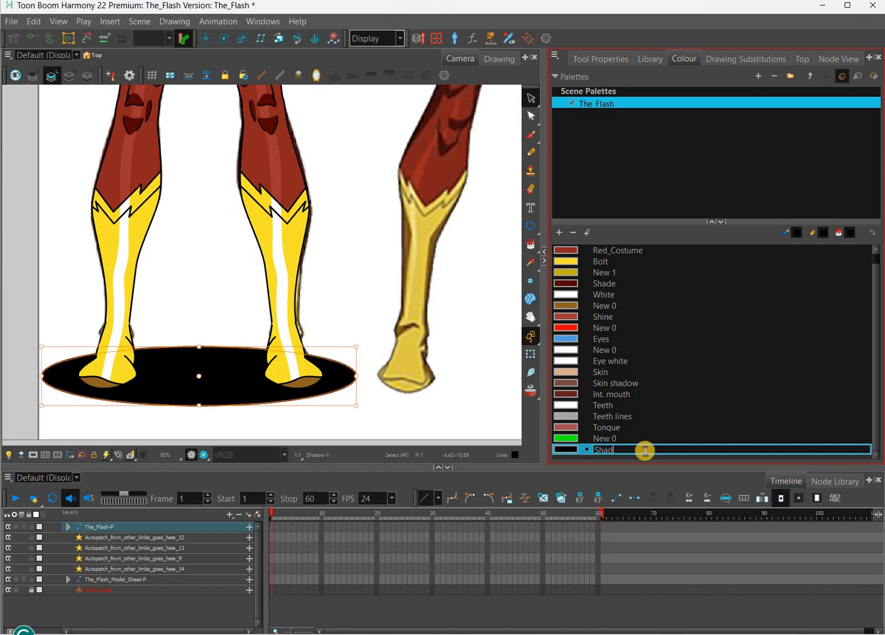
type("hado")
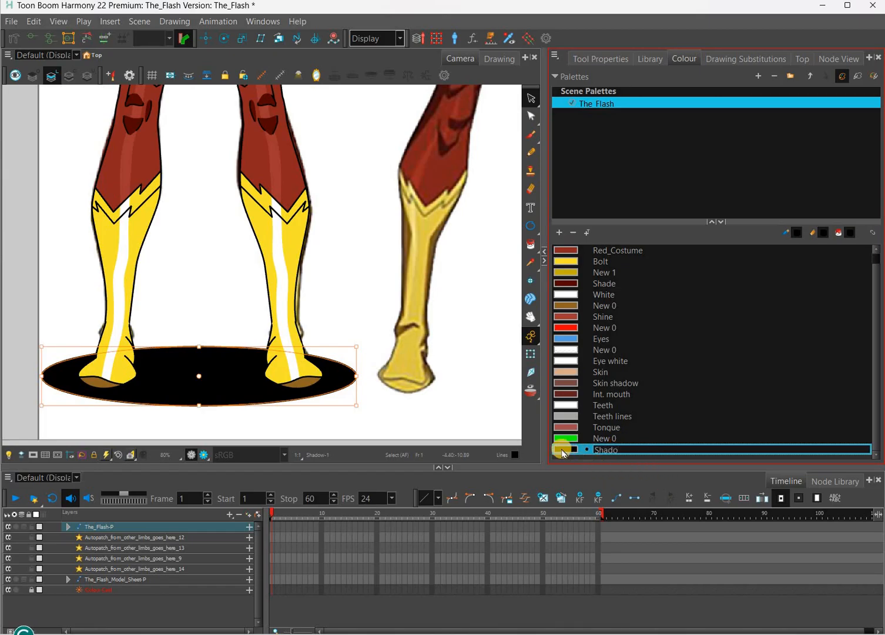
type("w")
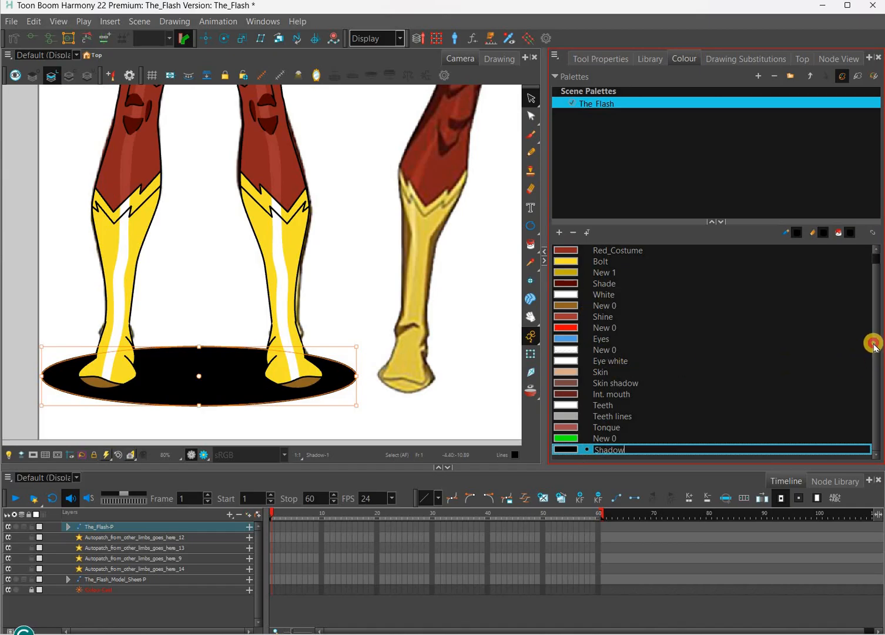
key("Return")
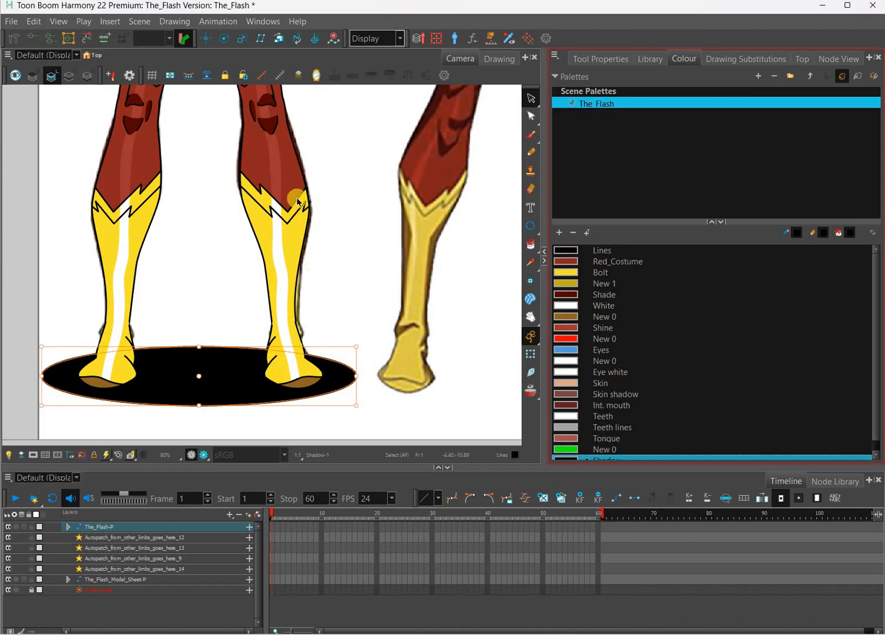
Step: Apply the Shadow palette colour to the selected ellipse and deselect it
left_click(254, 227)
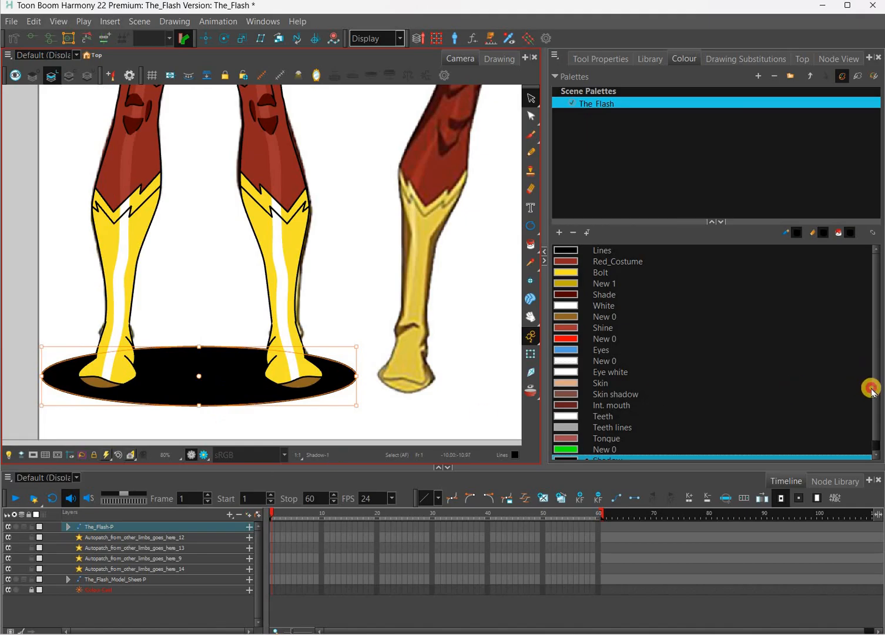
left_click(603, 456)
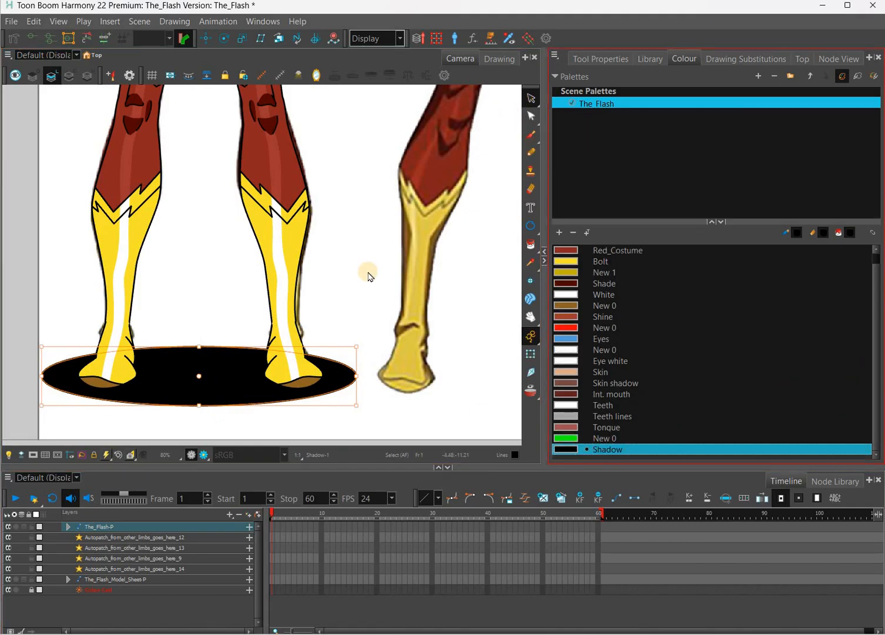
left_click(413, 409)
left_click(583, 446)
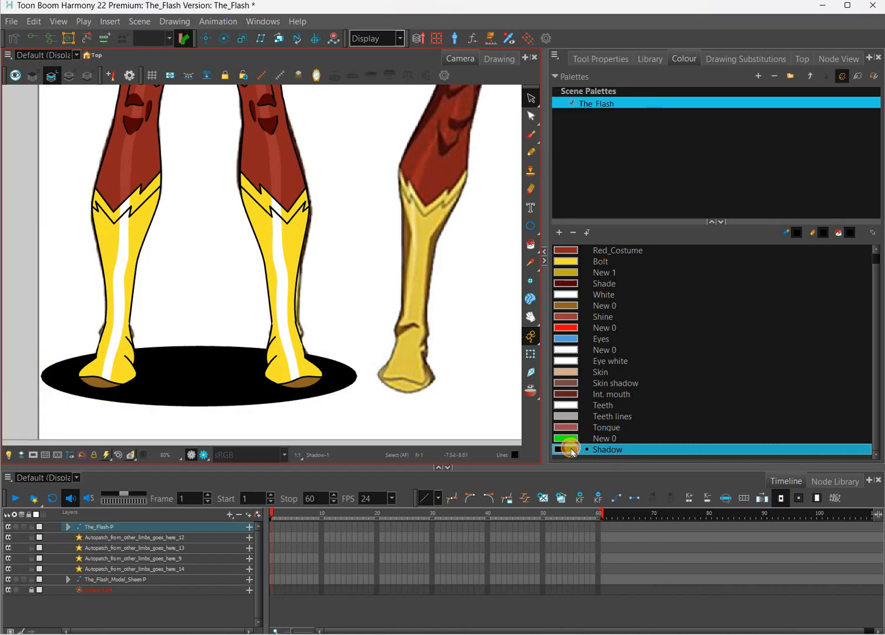
left_click(376, 429)
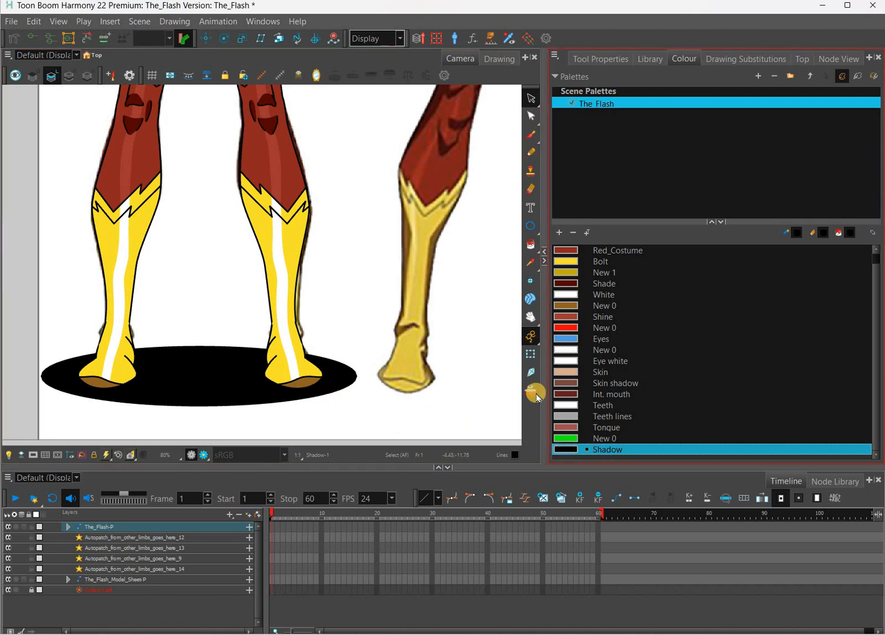
Step: Choose the White colour, and sample the ellipse with the Colour Eyedropper to check which palette colour it uses
left_click(578, 415)
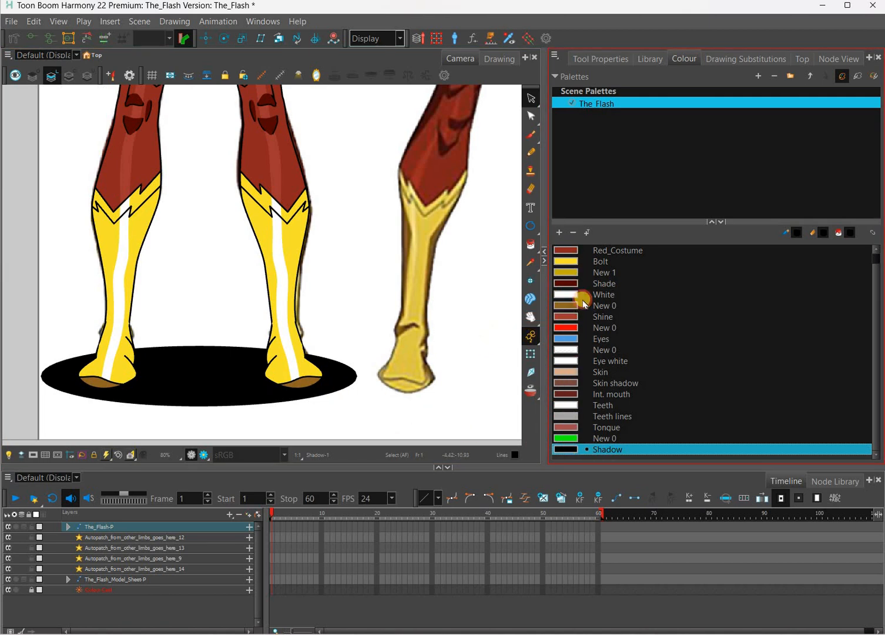
left_click(565, 293)
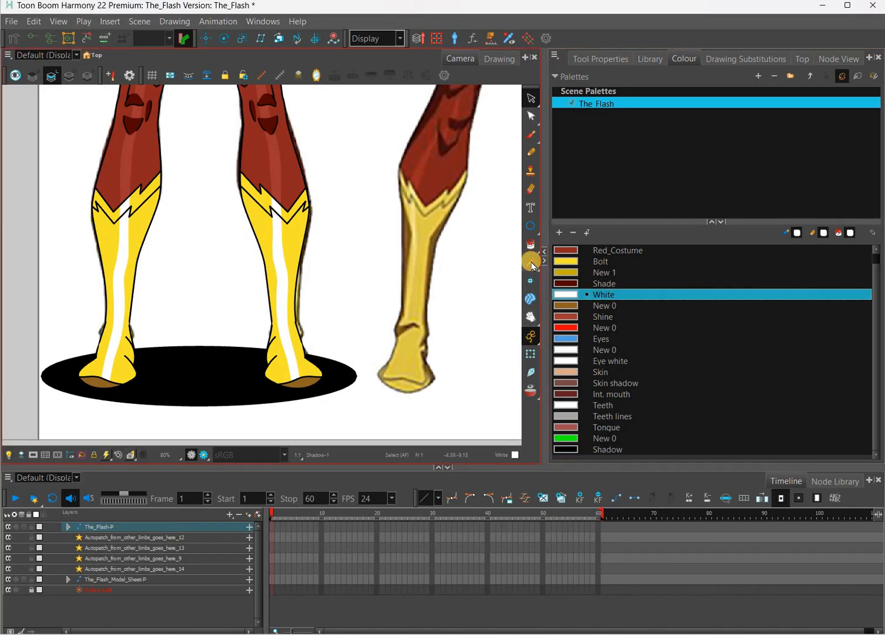
left_click(531, 262)
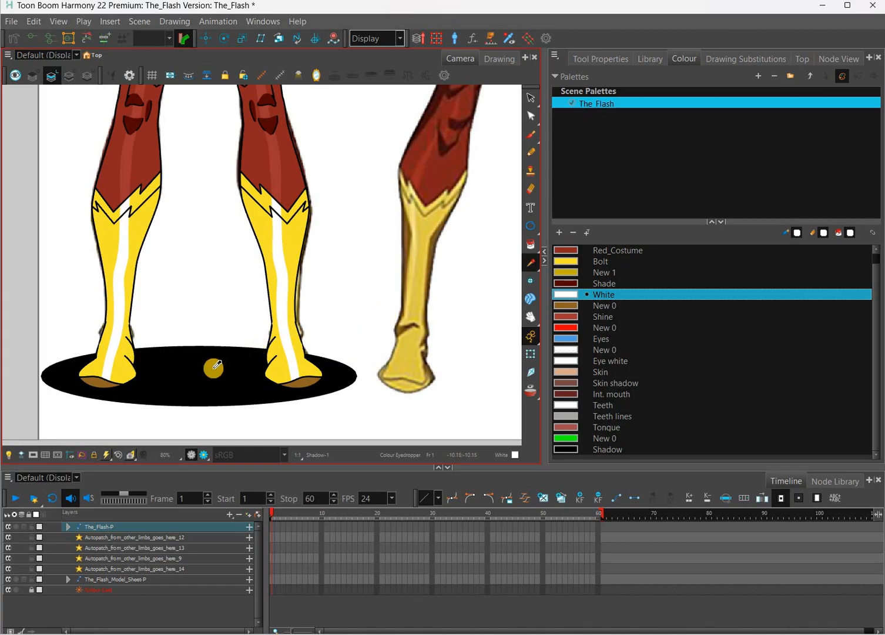
left_click(601, 450)
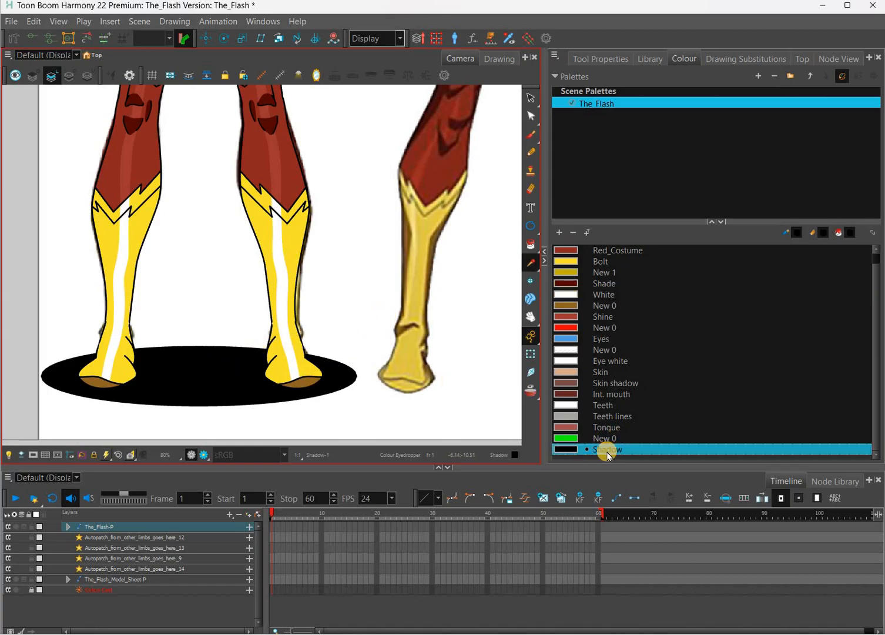
left_click(607, 452)
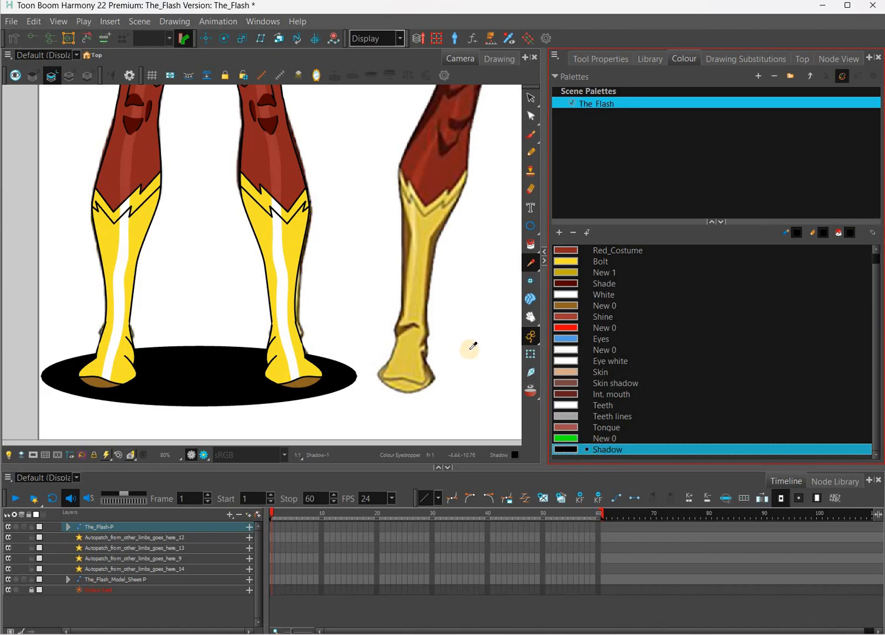
Step: Zoom out on the character, return to the Shadow nodes and reveal the Shadow drawing's layer in the timeline
left_click(442, 368)
key("1")
key("1")
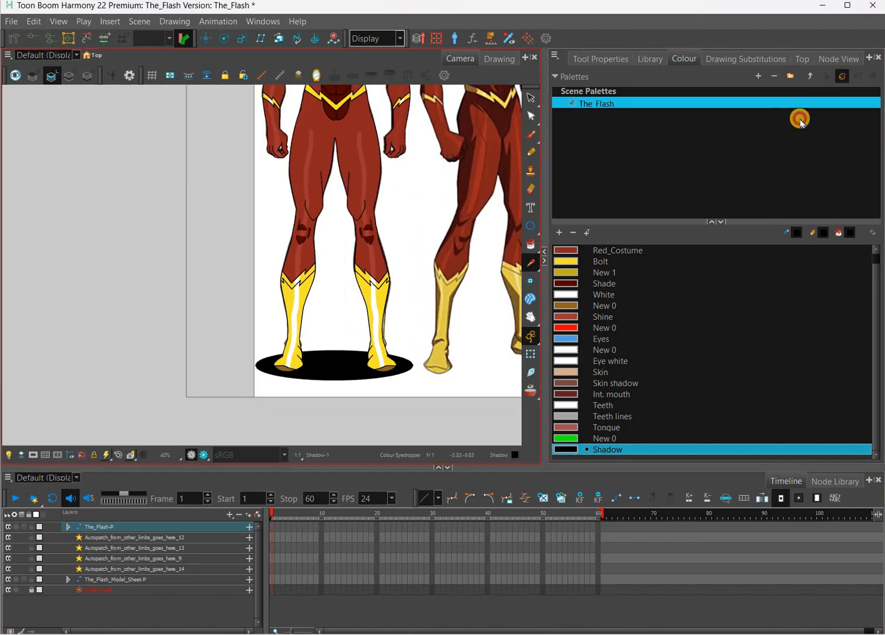
left_click_drag(799, 118, 619, 495)
left_click(839, 59)
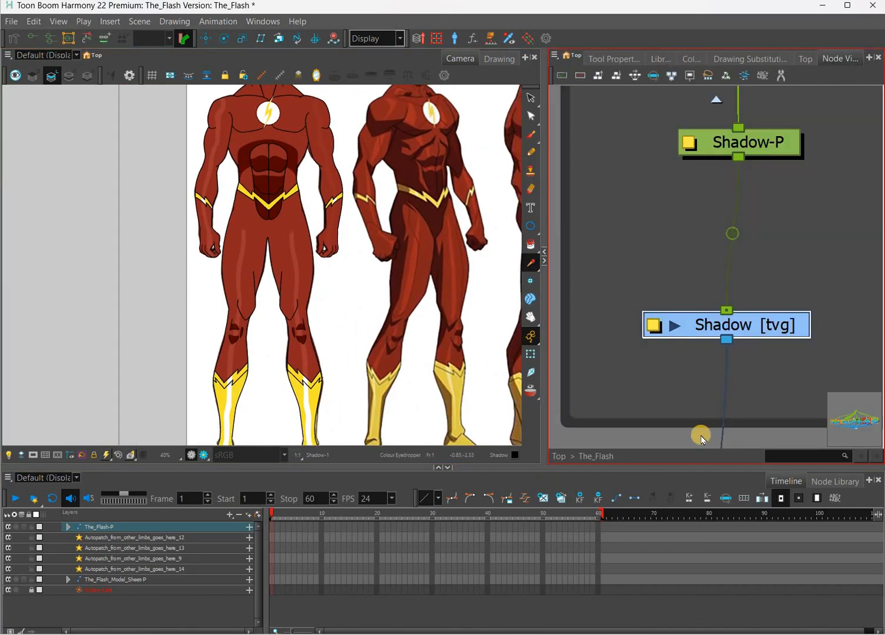
left_click(727, 501)
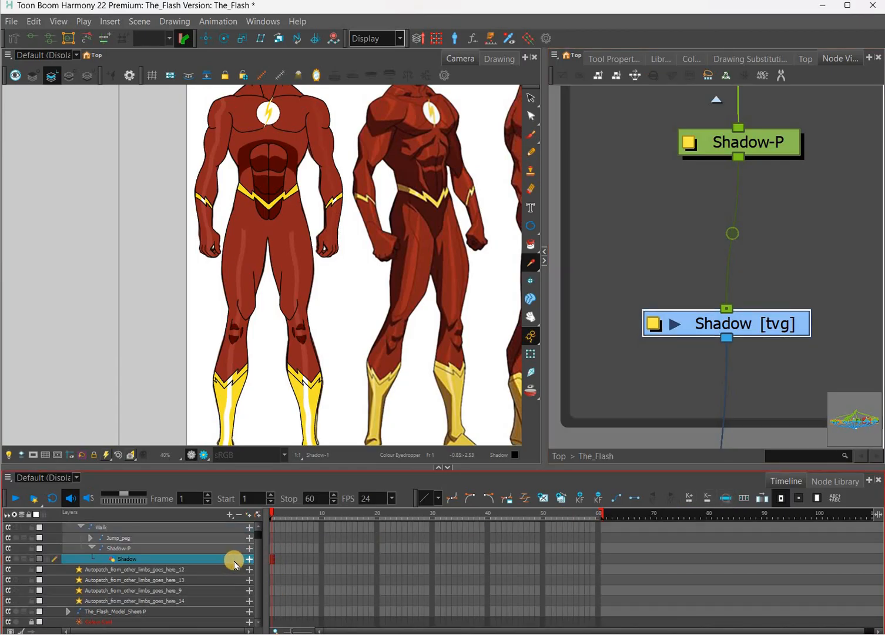
Step: Extend the Shadow drawing's exposure through frame 60, then return to frame 1 and collapse the timeline layers
left_click_drag(268, 560, 234, 560)
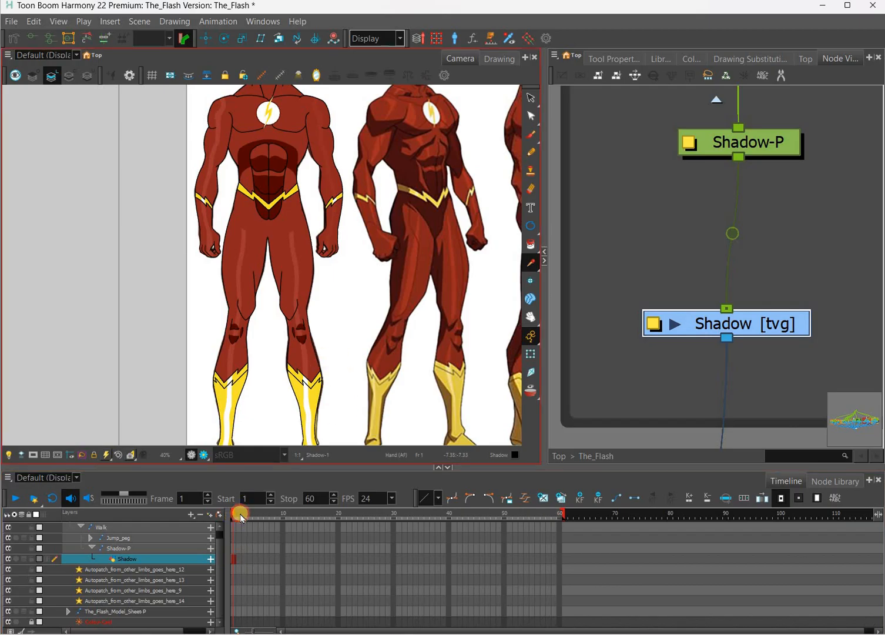
left_click(238, 514)
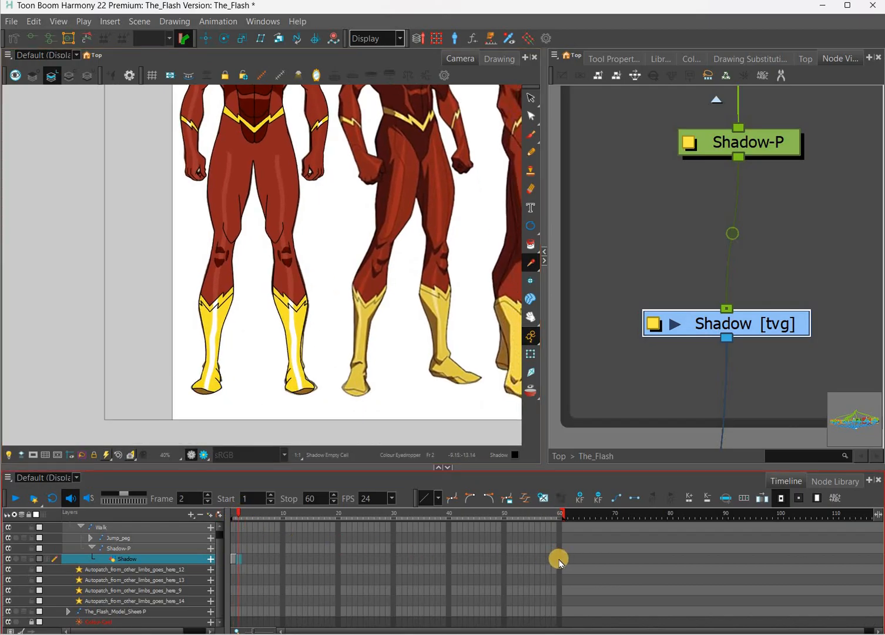
left_click(559, 558)
left_click(560, 558)
key("F5")
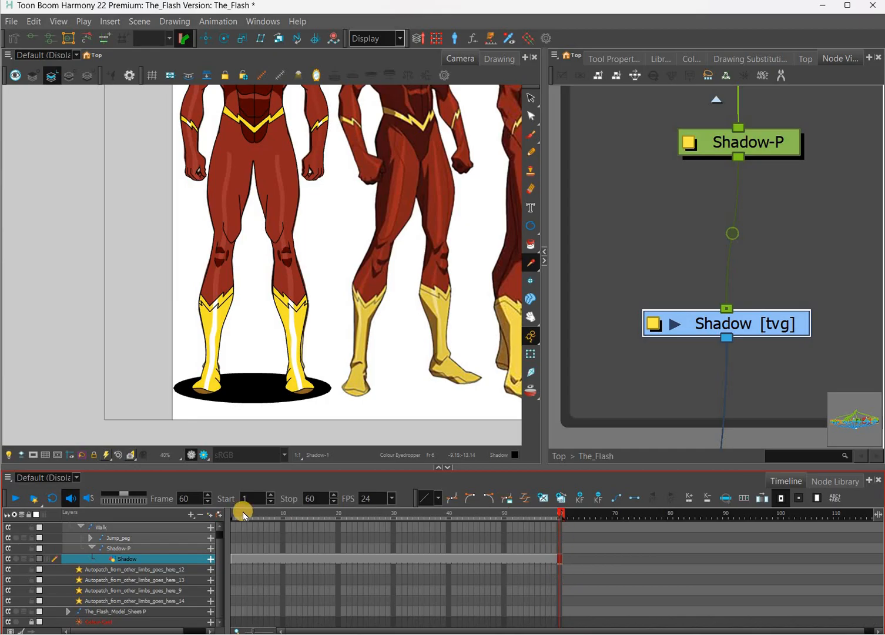
key("shift+f")
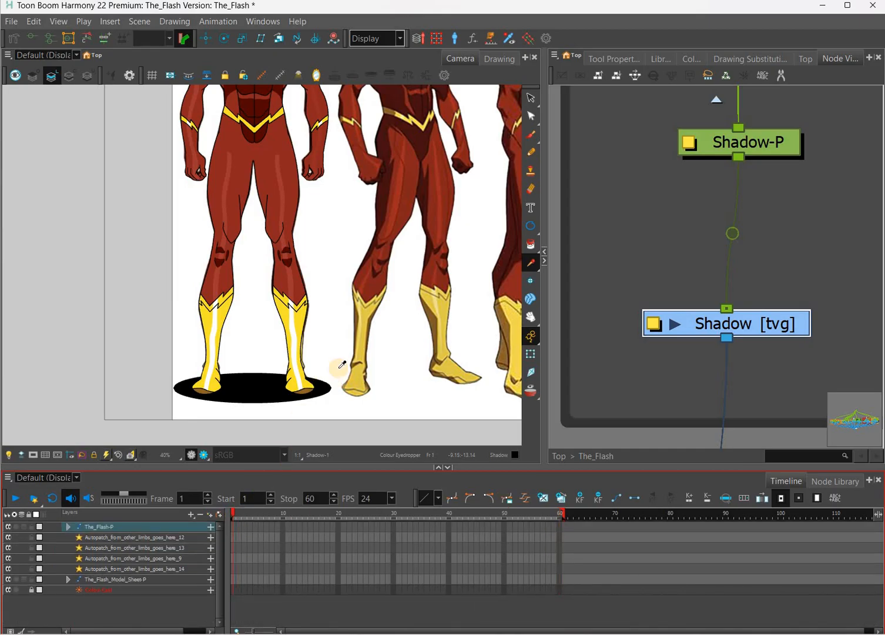
left_click_drag(348, 361, 336, 385)
scroll(342, 382, "down", 1)
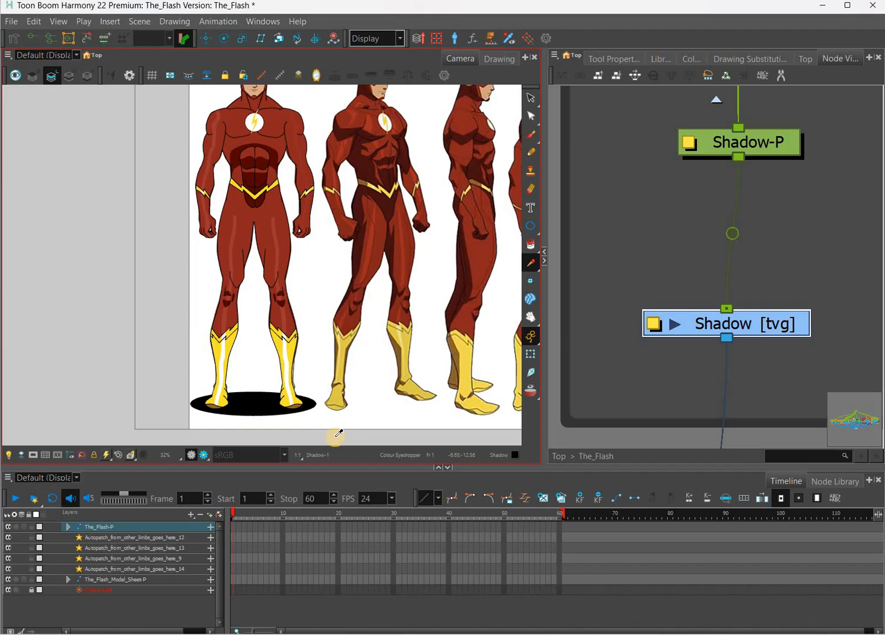
Step: Open the Keyboard Shortcuts settings and search by name for "expo" to find the Timeline category's Extend Exposure command
left_click(33, 23)
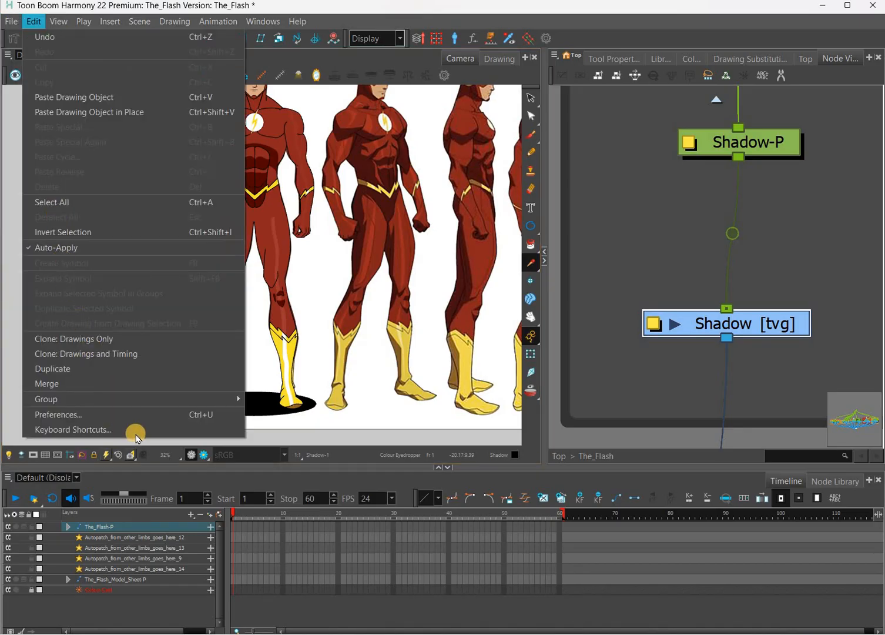
left_click(136, 429)
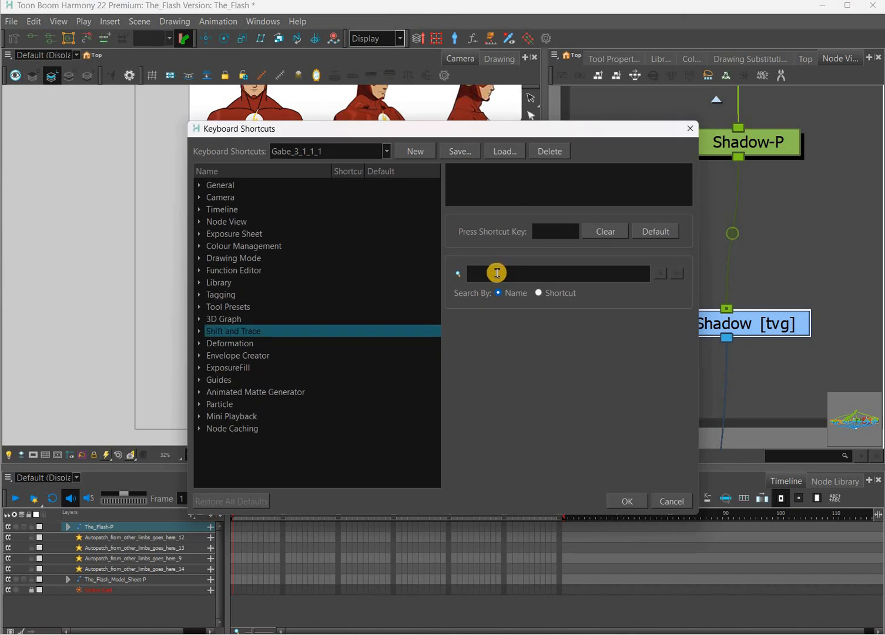
left_click(496, 273)
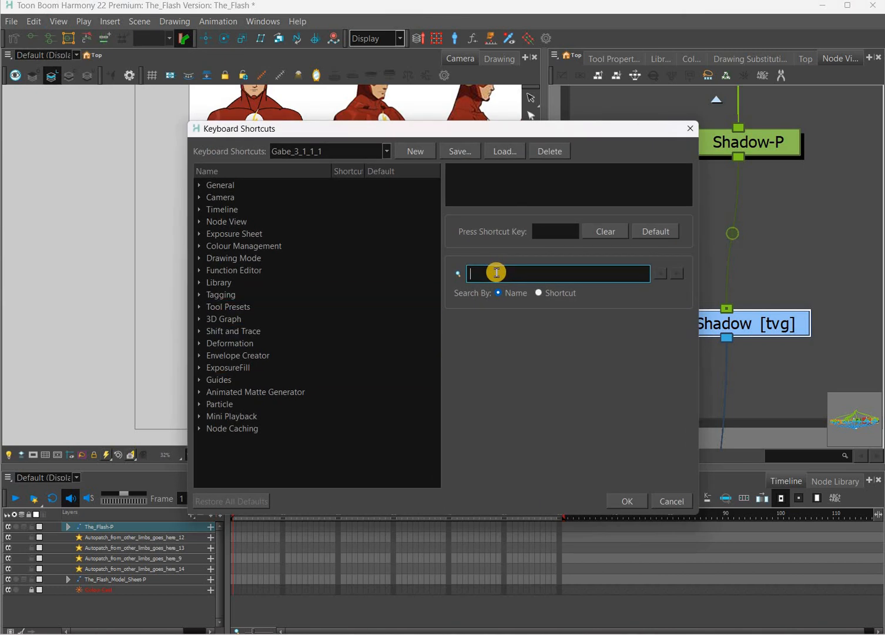
type("expo")
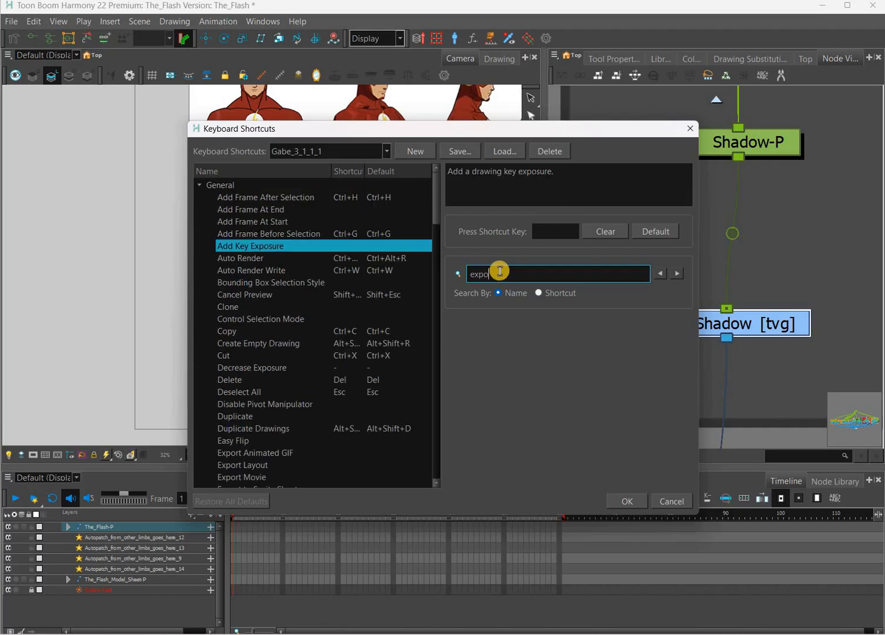
left_click(677, 273)
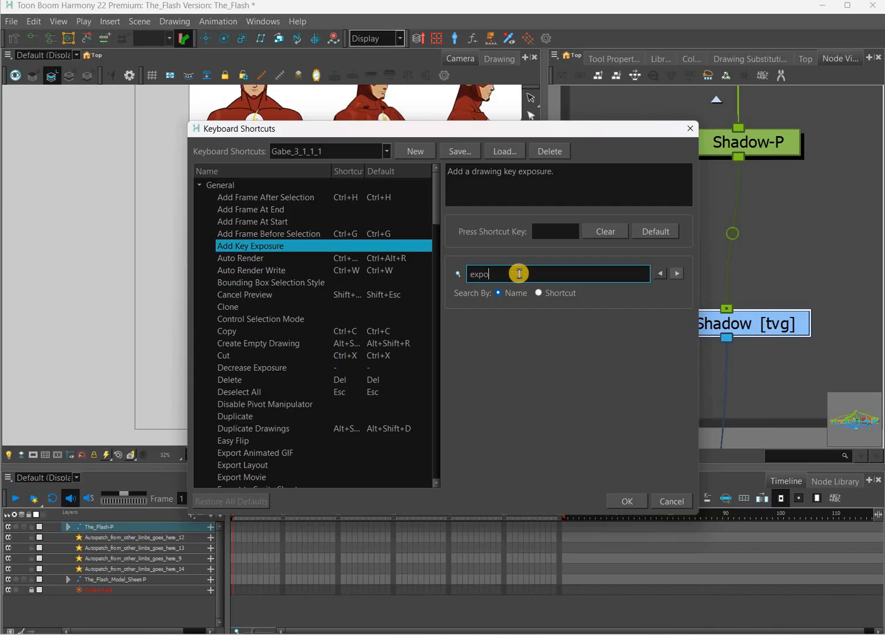
left_click(677, 273)
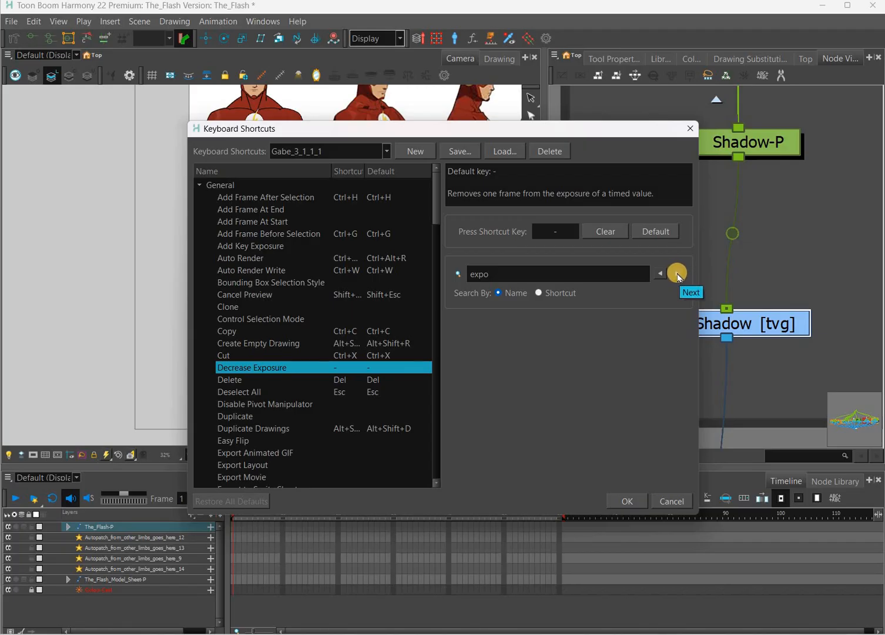
left_click(678, 273)
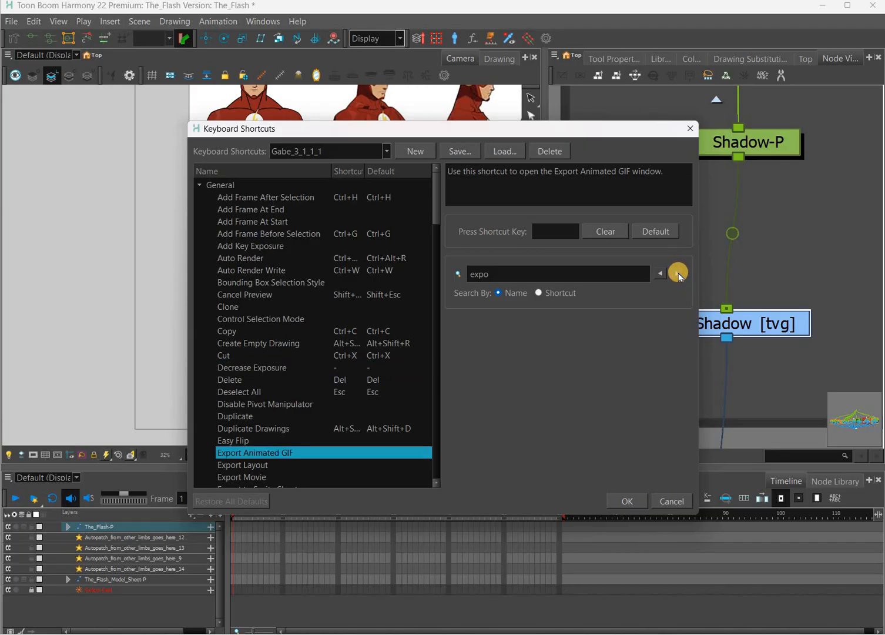
left_click(678, 274)
left_click(678, 273)
left_click(679, 274)
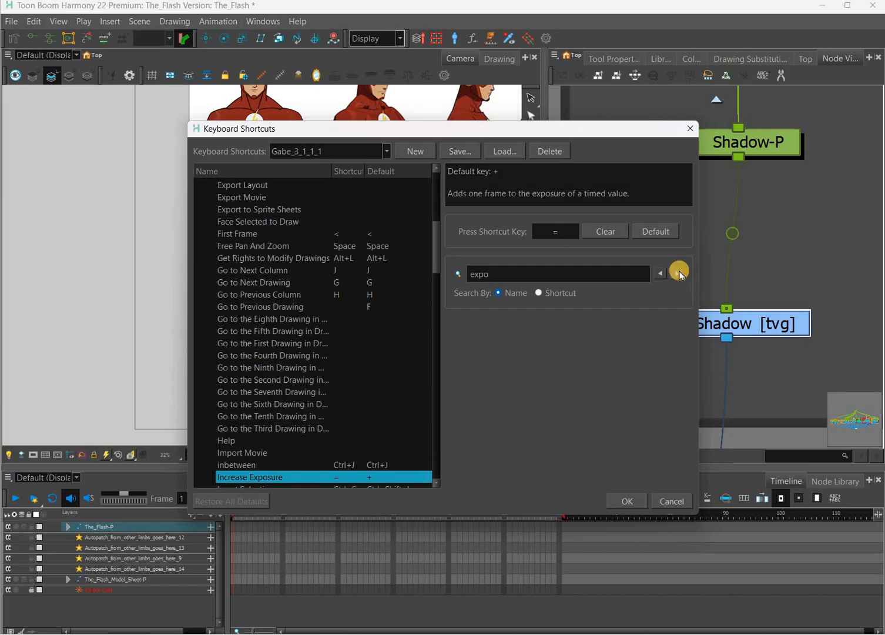
left_click(679, 274)
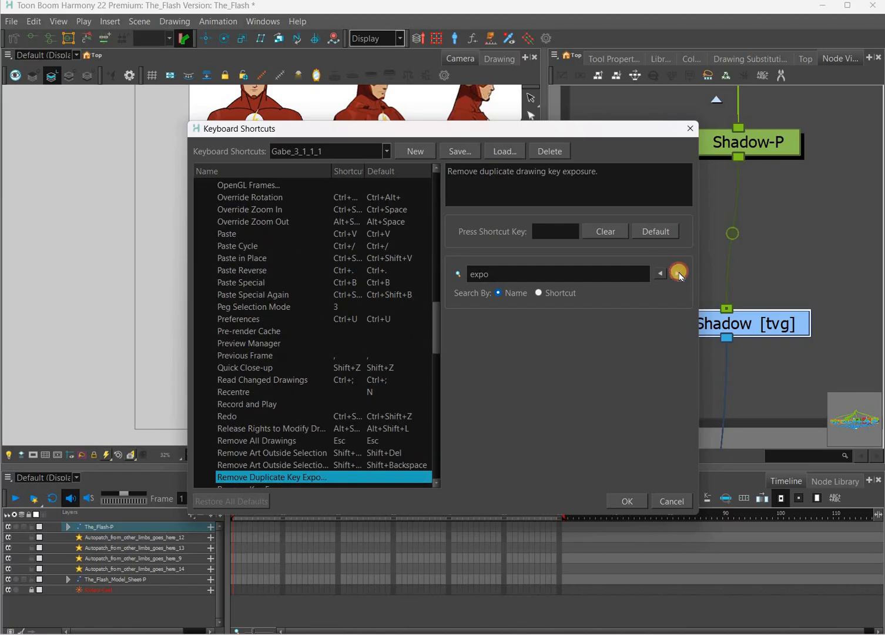
left_click(680, 273)
left_click(681, 274)
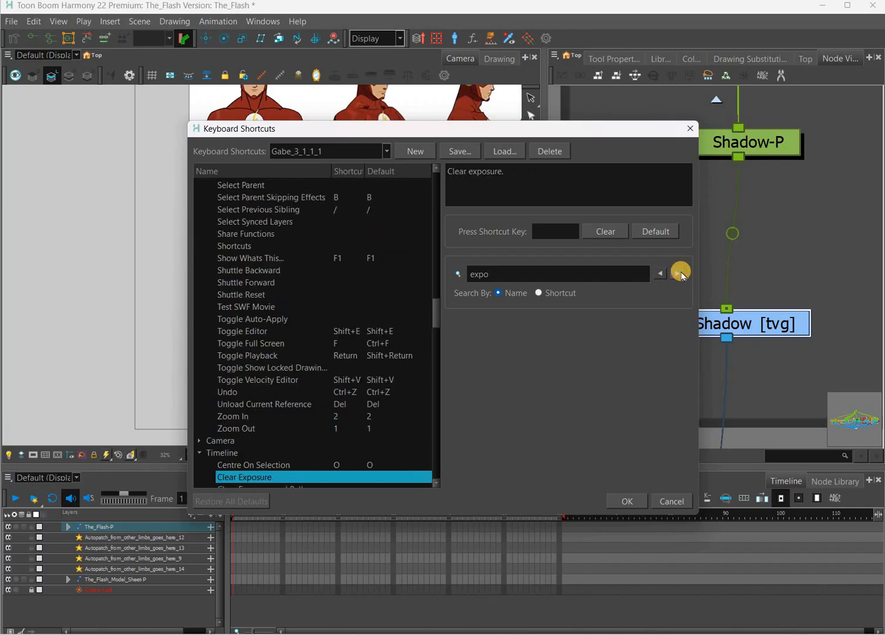
left_click(681, 273)
left_click(680, 274)
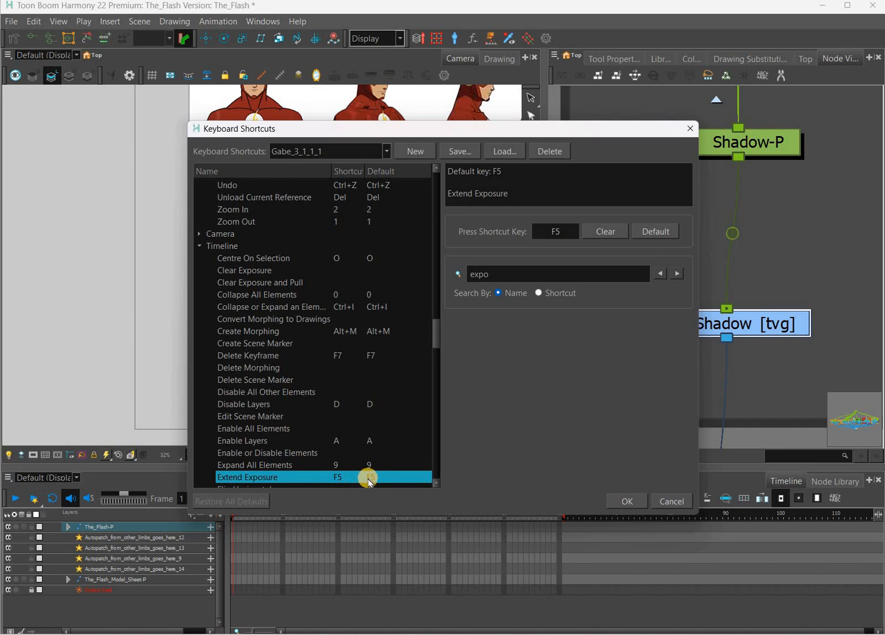
Step: Clear the Extend Exposure shortcut, try assigning F5, cancel the conflicting assignment and accept the Keyboard Shortcuts settings
left_click(563, 230)
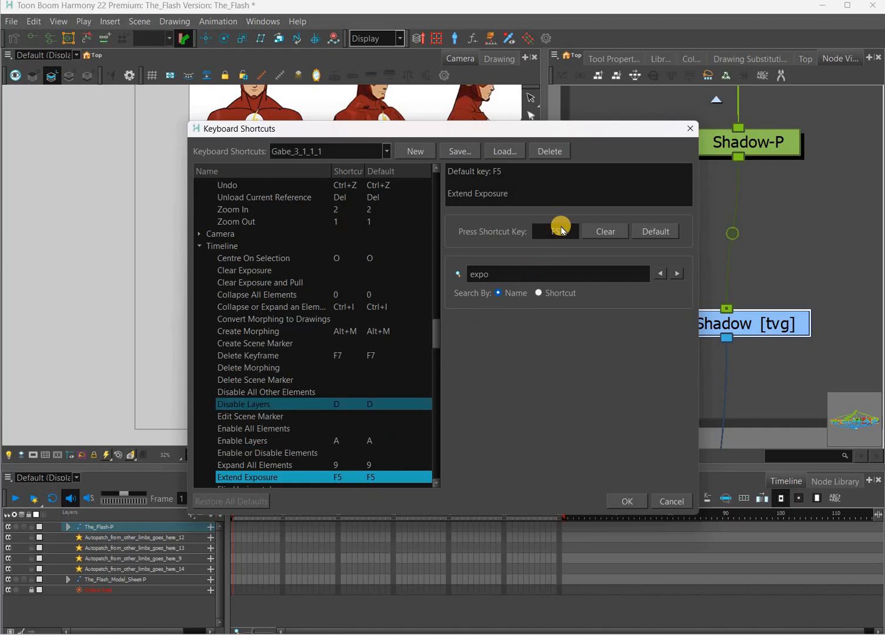
left_click(563, 230)
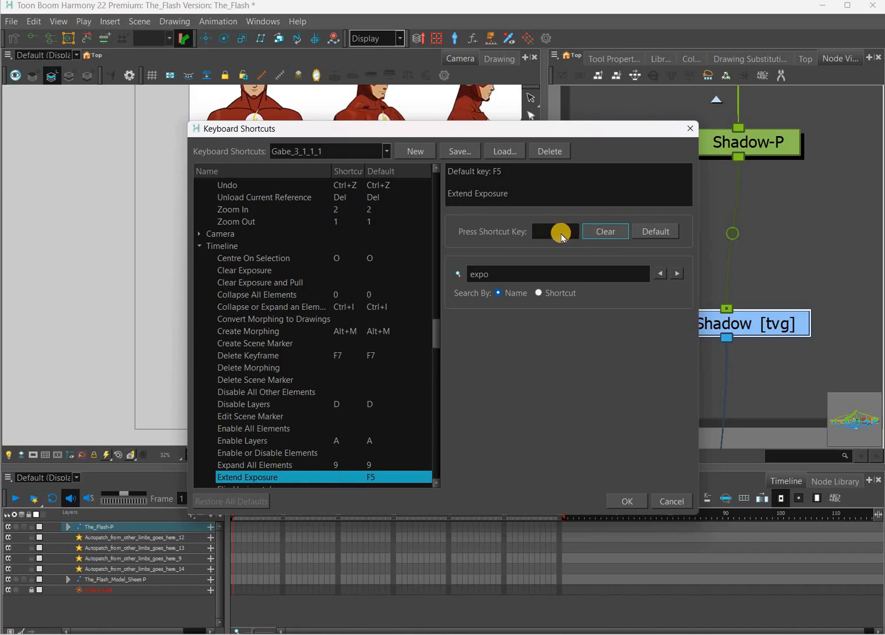
left_click(562, 237)
key("F5")
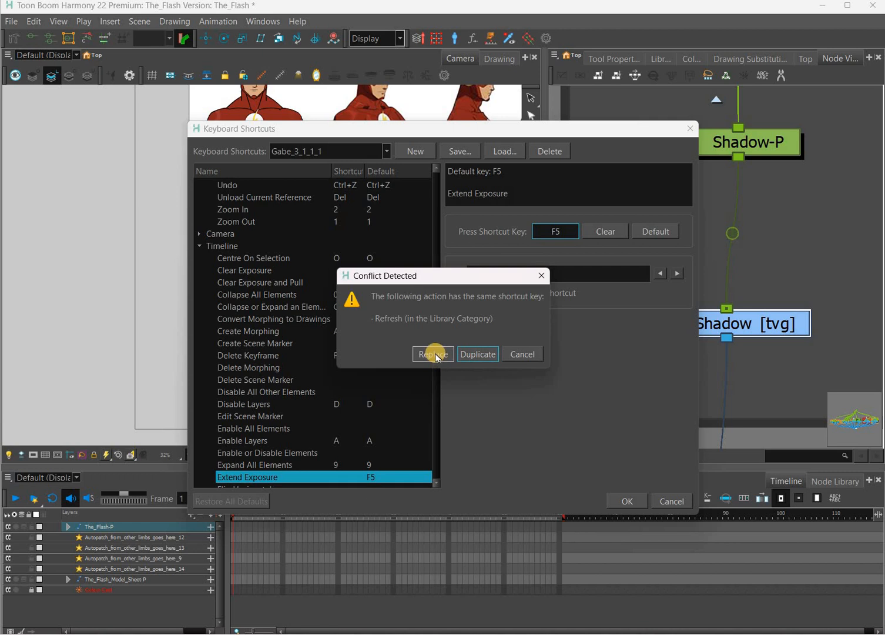
left_click(530, 356)
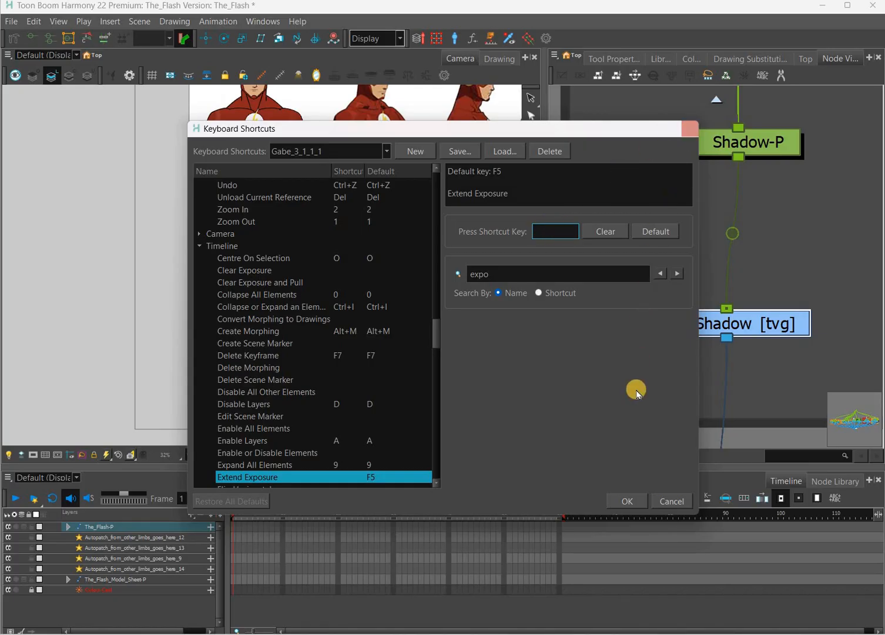
left_click(629, 501)
Step: Go to frame 5, select the Shadow-P peg, try transforming the shadow with the Transform tool and undo it
left_click_drag(551, 516, 255, 492)
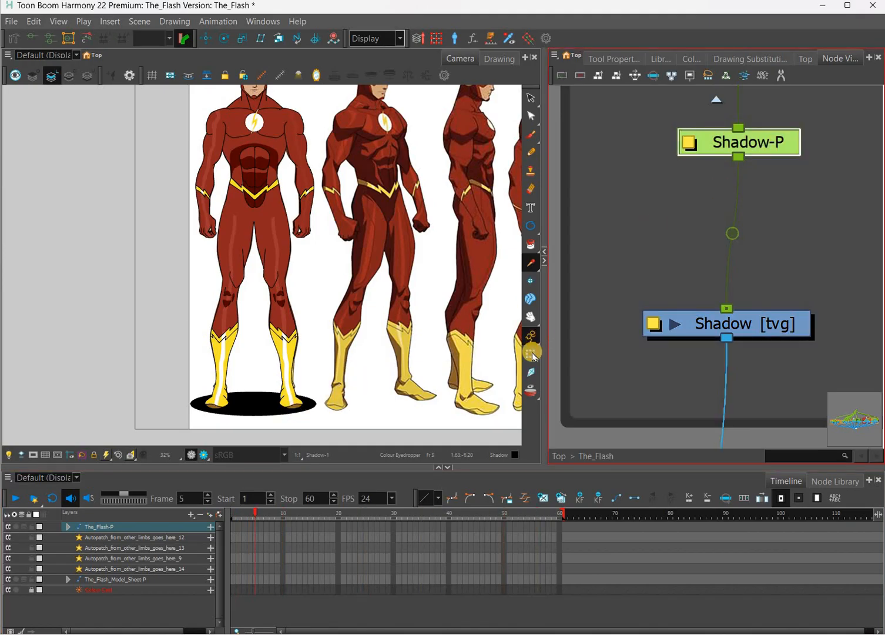
scroll(370, 334, "down", 2)
key("shift+t")
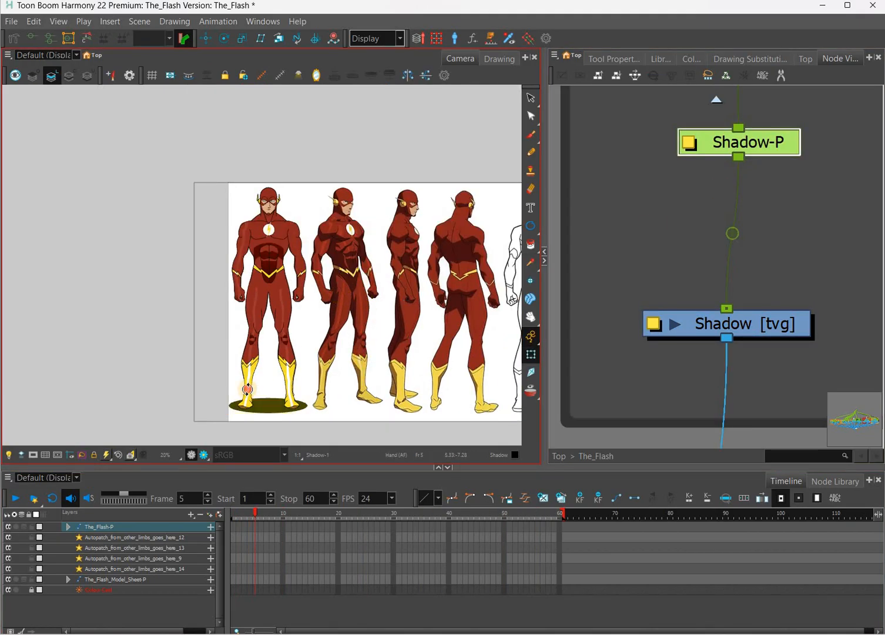
left_click_drag(248, 386, 186, 359)
left_click_drag(342, 395, 240, 54)
key("ctrl+z")
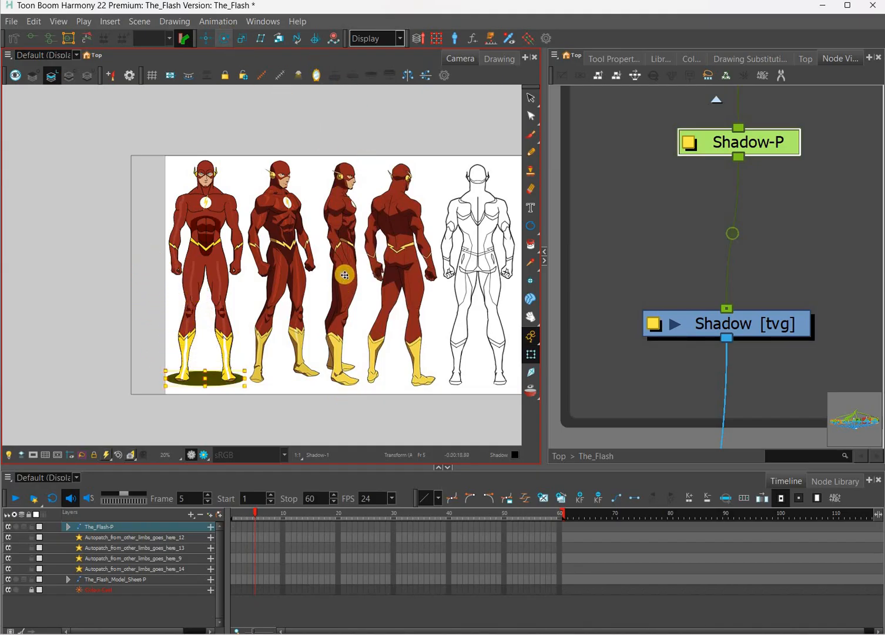
Step: Switch to the Rotate tool and move the Shadow-P peg's pivot to the centre of the shadow ellipse
key("alt+2")
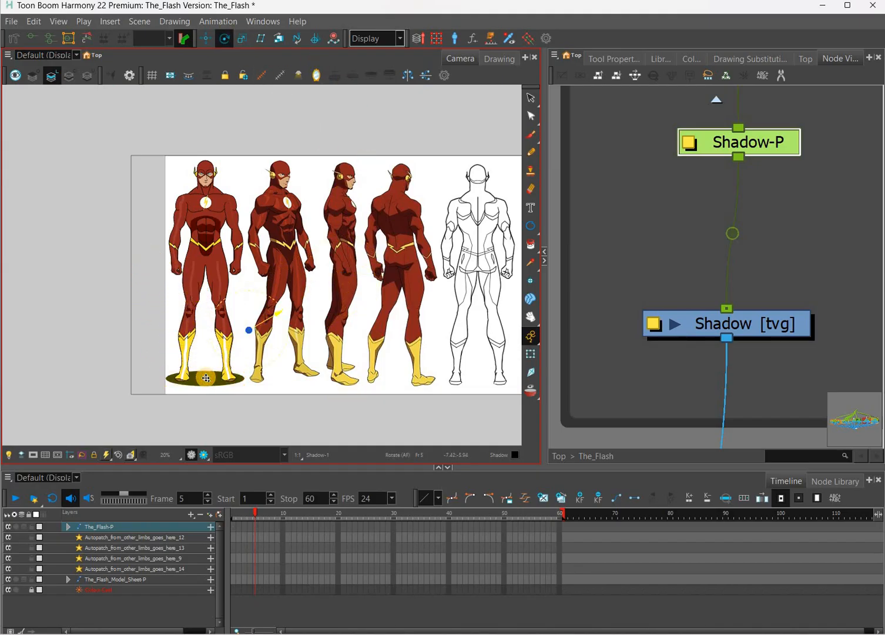
scroll(207, 379, "up", 3)
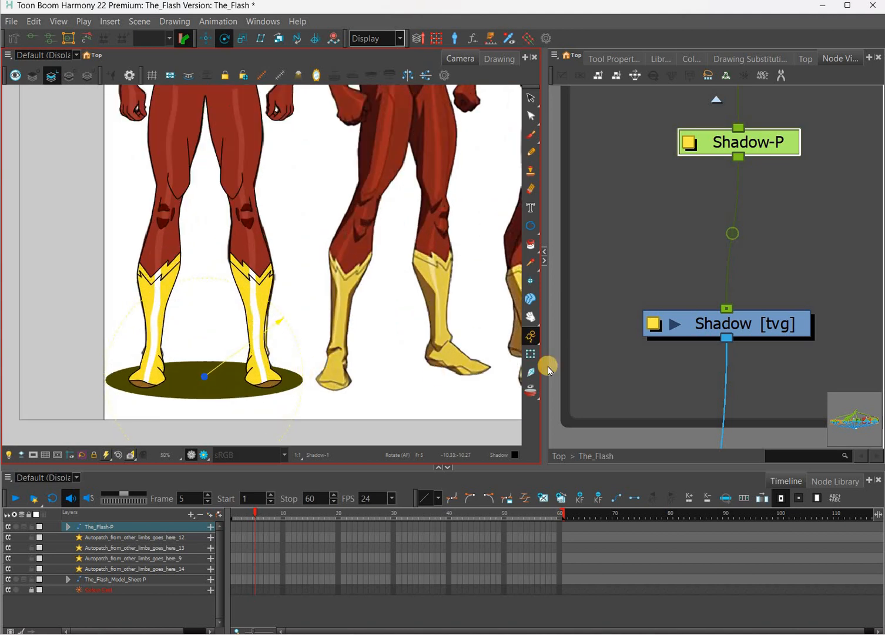
Step: Test scaling the shadow ellipse around its pivot with the Transform tool, and undo the scaling
key("shift+t")
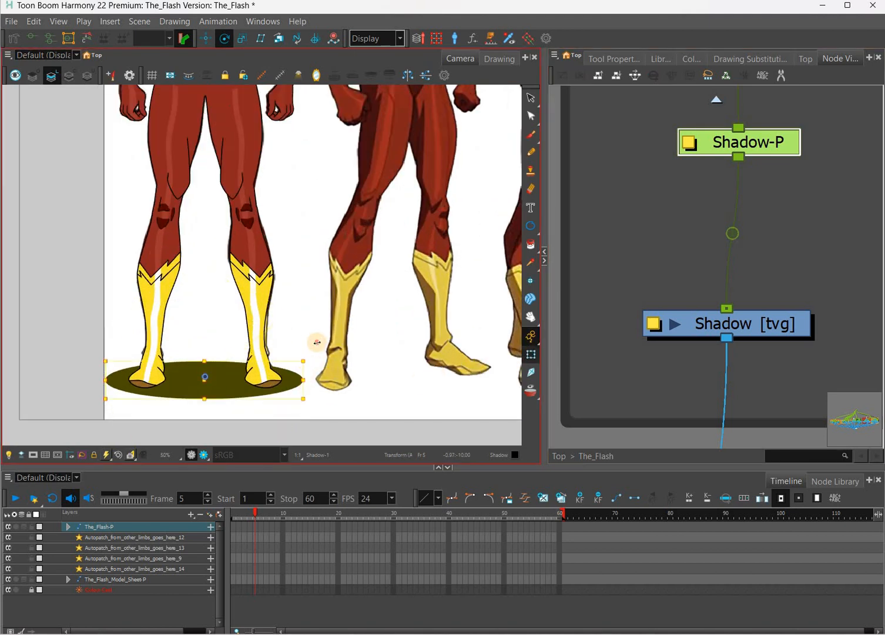
left_click_drag(304, 363, 356, 387)
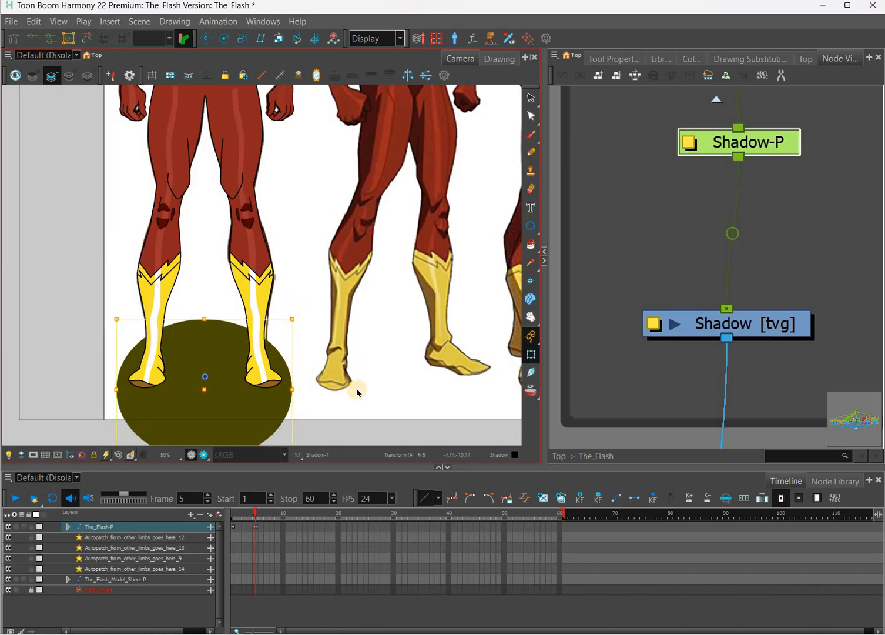
key("ctrl+z")
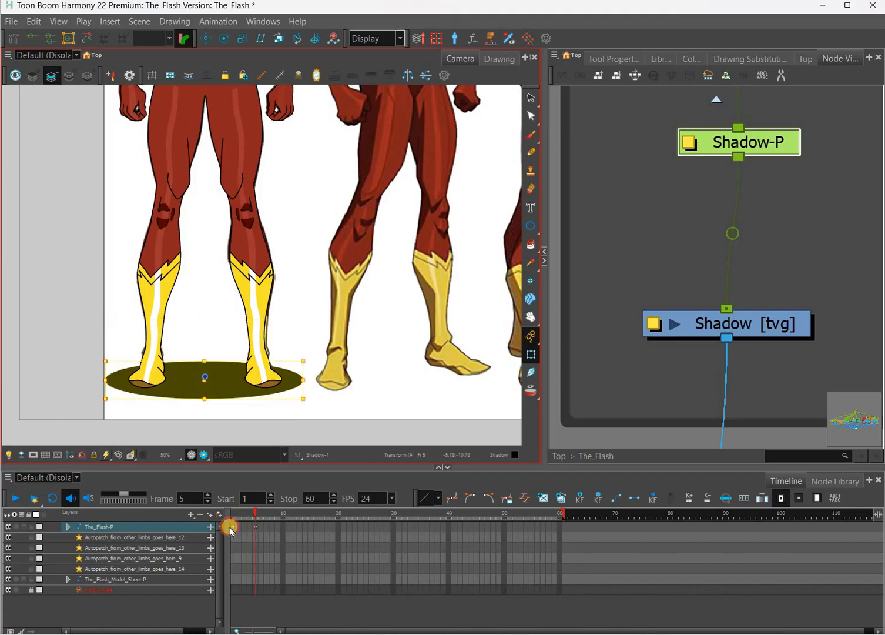
Step: Remove the leftover frame 5 keyframe from The_Flash-P in the timeline and return to frame 1
left_click_drag(260, 528, 236, 526)
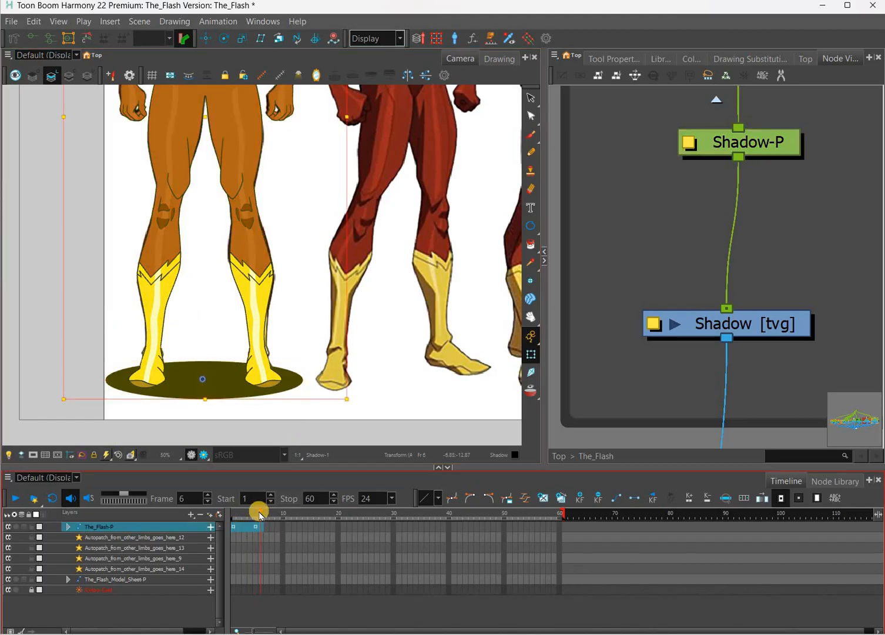
left_click(234, 529)
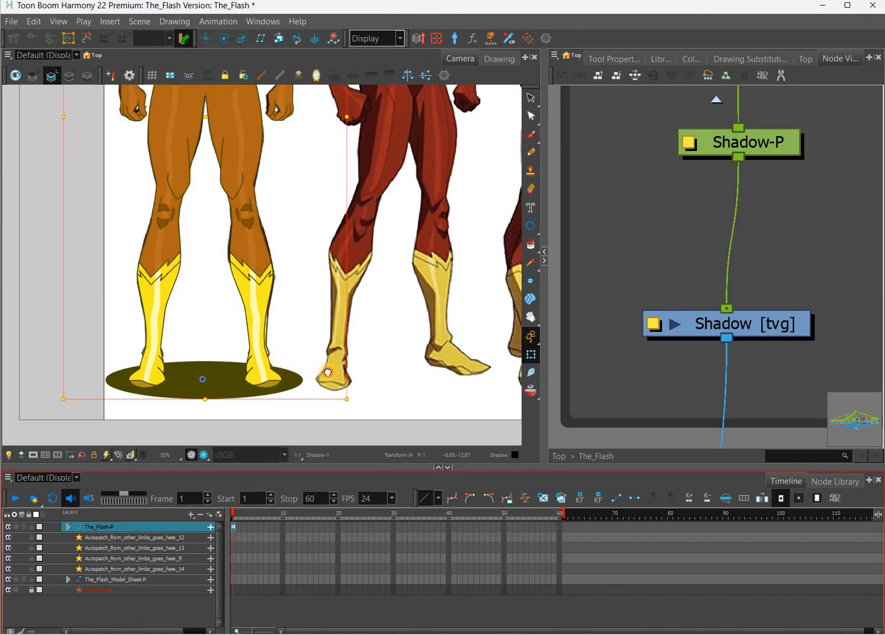
left_click(267, 198)
scroll(271, 242, "down", 3)
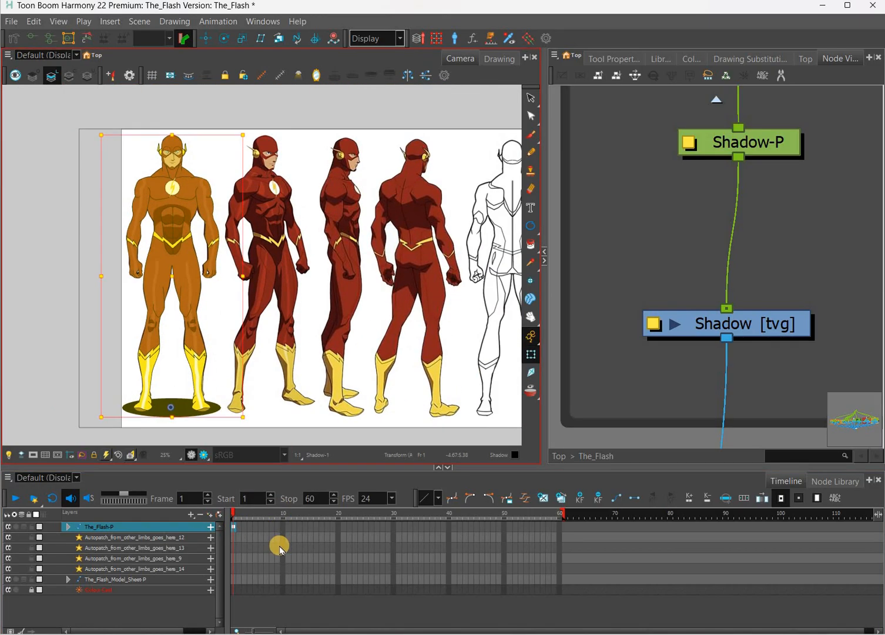
Step: Leave The_Flash group for the top-level node network and select the The_Flash_Model_Sheet-P peg
left_click(716, 100)
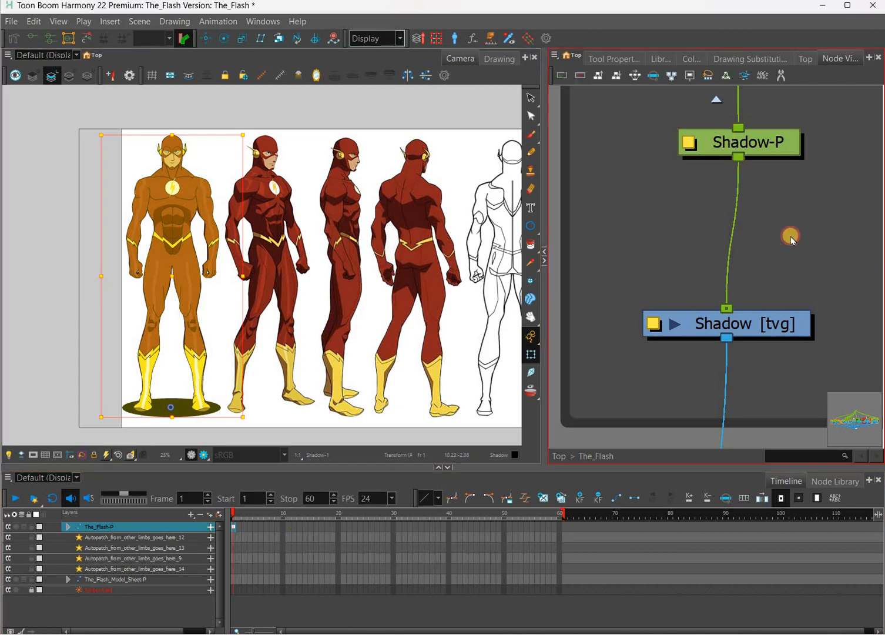
left_click_drag(586, 366, 503, 382)
left_click(367, 363)
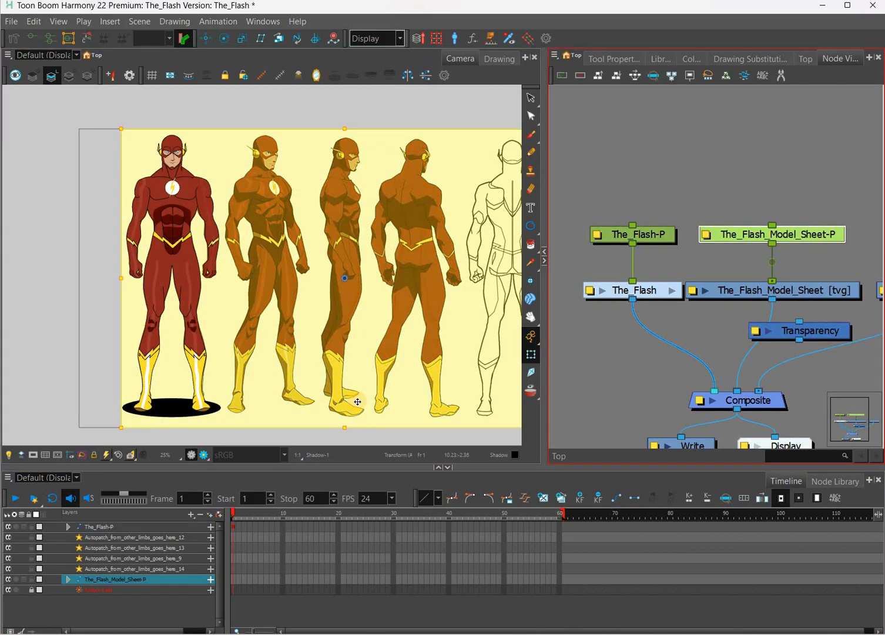
Step: Set the playback stop at frame 9
left_click(282, 513)
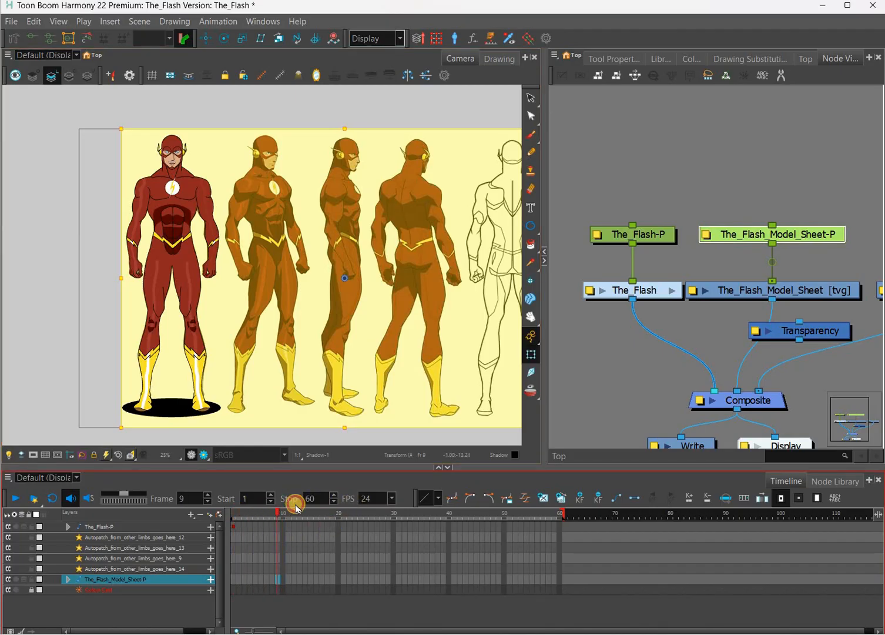
key("]")
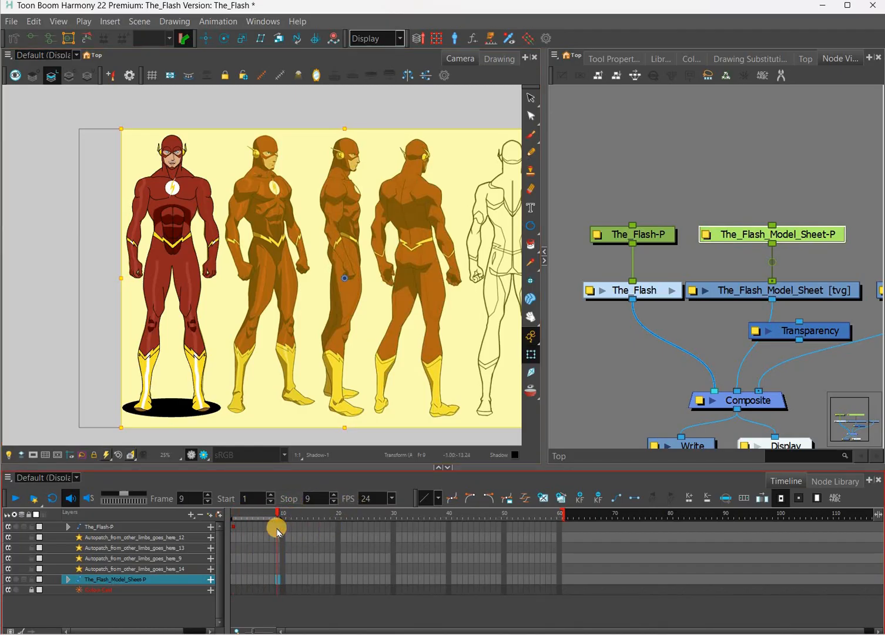
Step: Add keyframes to The_Flash-P at frame 9 and to The_Flash_Model_Sheet-P at frames 1 and 9
left_click(278, 529)
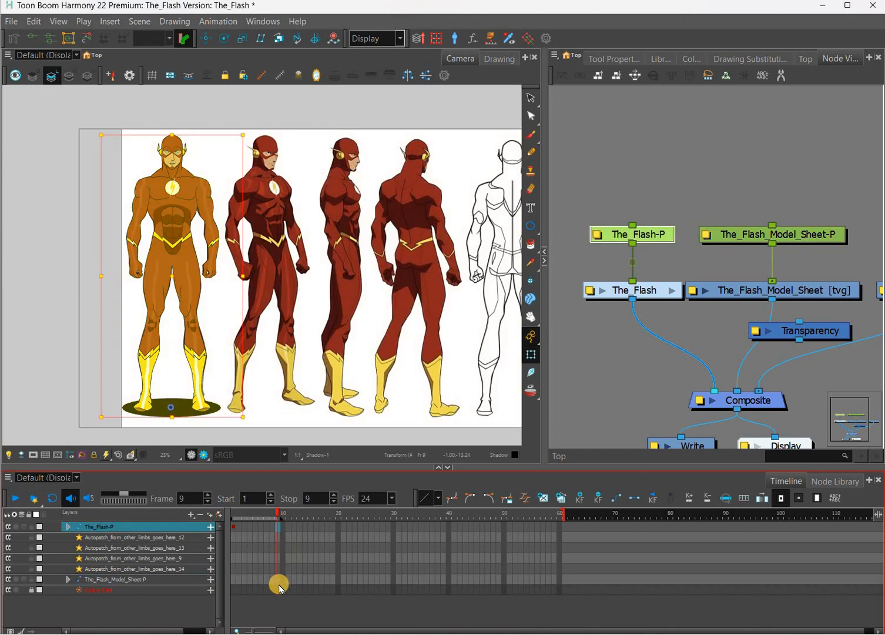
left_click(234, 580)
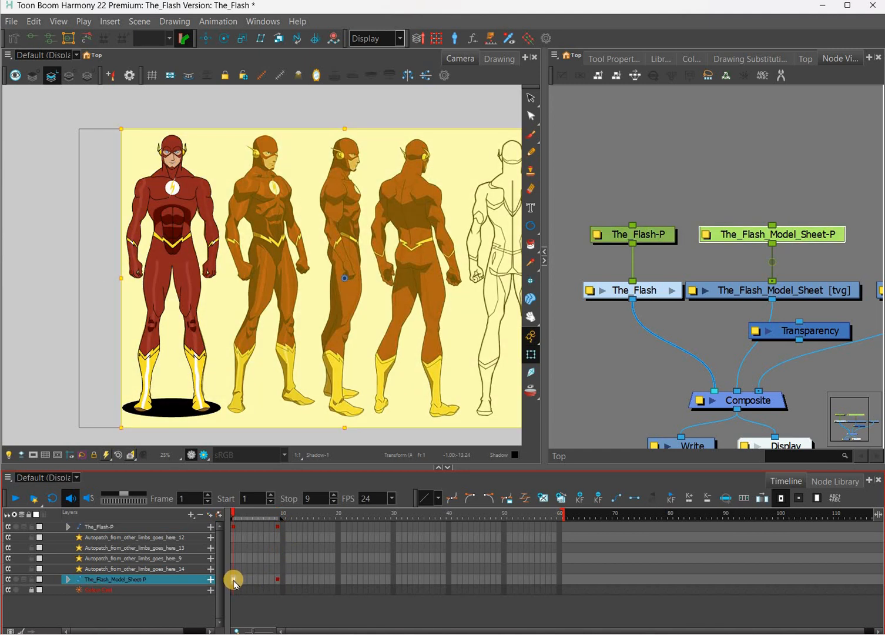
left_click_drag(233, 581, 277, 583)
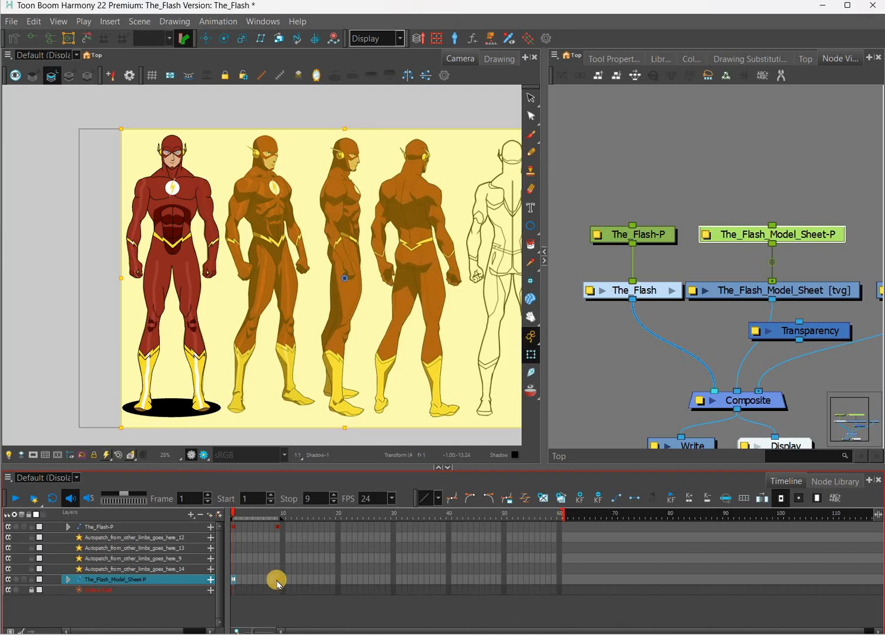
Step: At frame 9, nudge The_Flash_Model_Sheet-P left until the side-view figure lines up with the front-view character rig
left_click(382, 366)
key("Left")
key("Left")
key("Left")
key("Left")
key("Left")
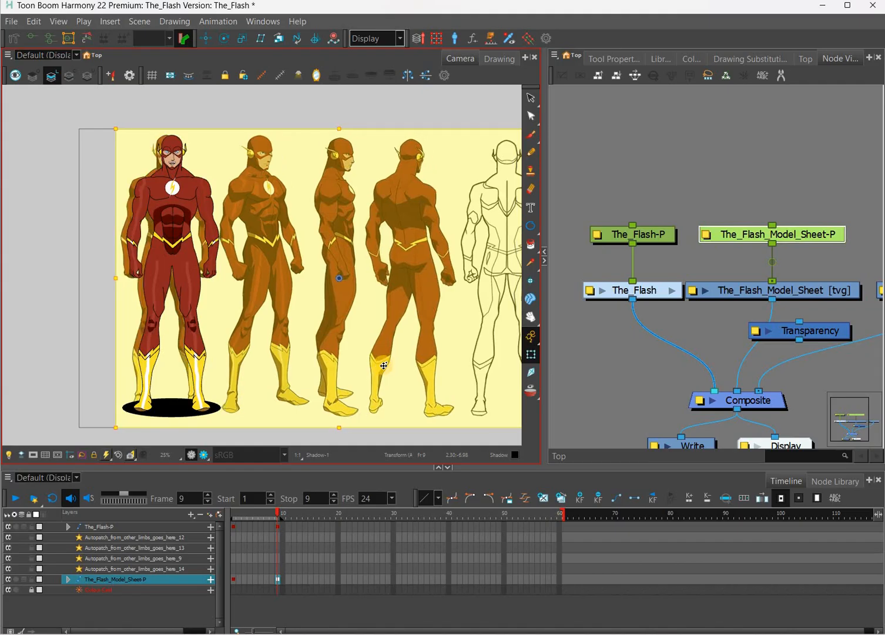
key("Left")
key("Left")
key("Left")
key("Left")
key("Left")
key("Left")
key("Left")
key("Left")
key("Left")
key("Left")
key("Left")
key("Left")
key("Left")
key("Left")
key("Left")
key("Left")
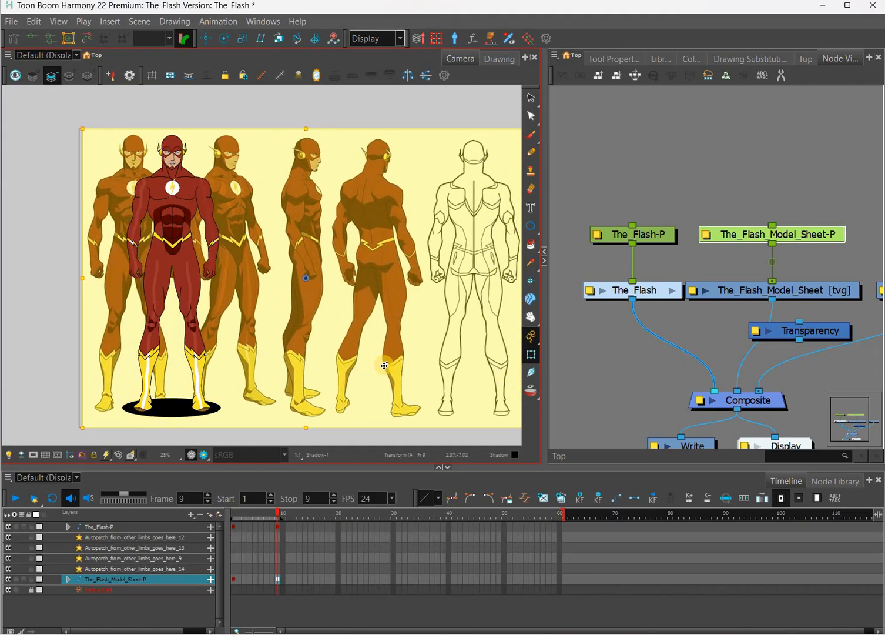
key("Left")
key("Left")
key("Left")
key("Left")
key("Left")
key("Left")
key("Left")
key("Left")
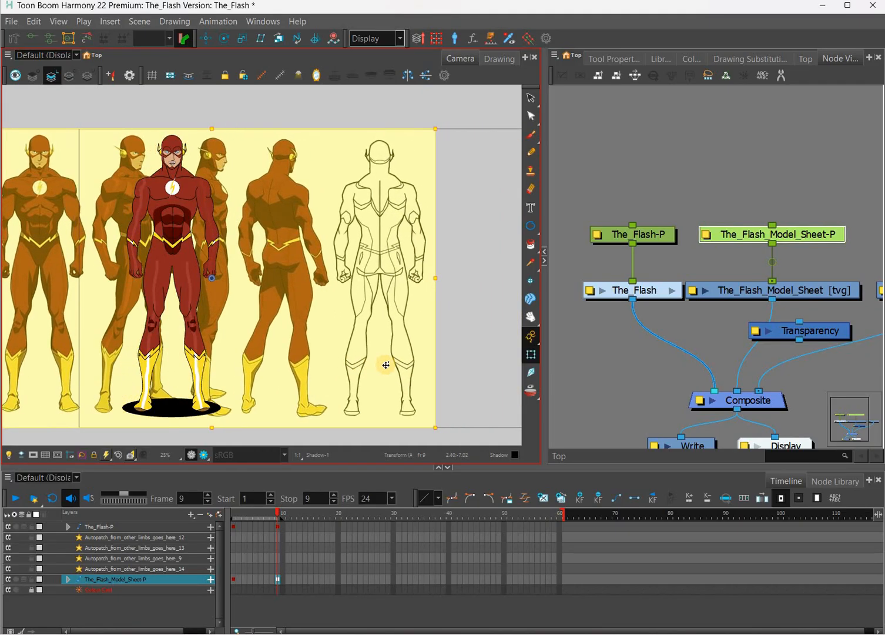
key("Left")
key("Left")
key("Left")
key("Left")
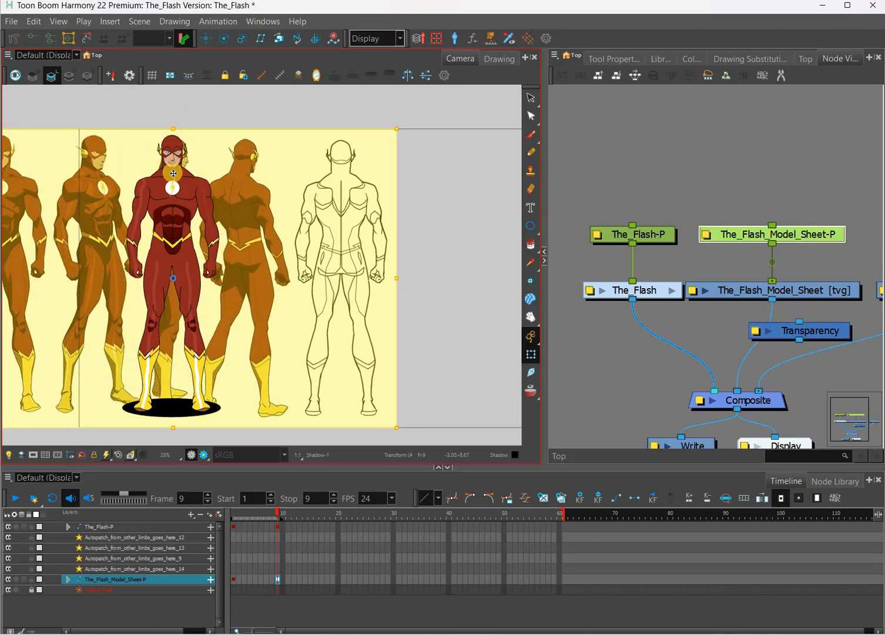
key("Left")
key("Left")
key("Left")
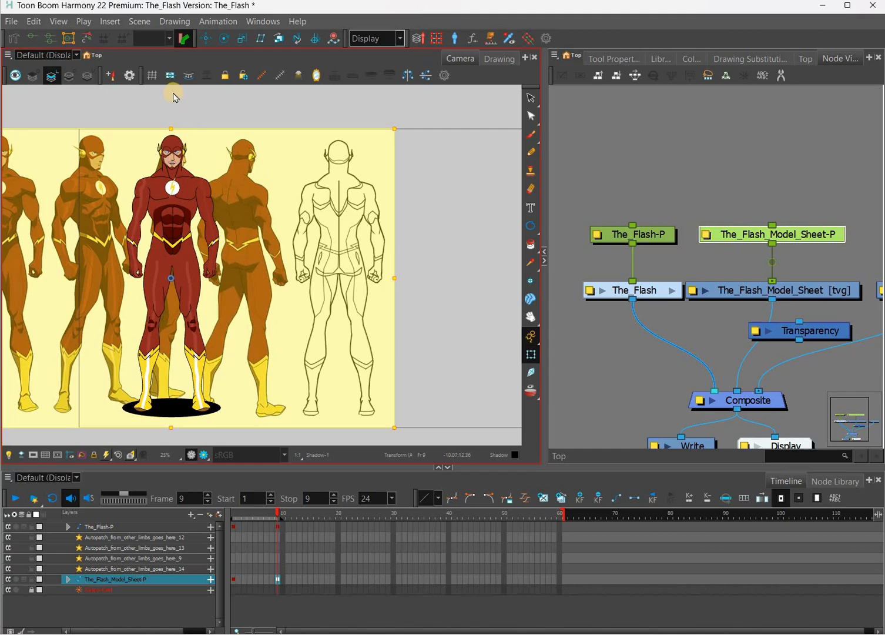
key("Right")
key("Left")
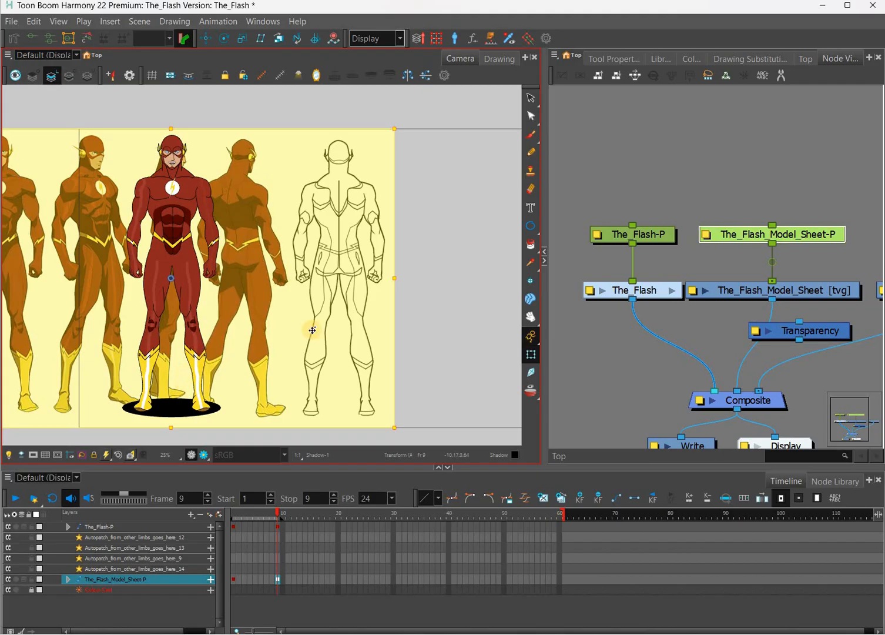
Step: Reconnect The_Flash_Model_Sheet directly to the Composite's leftmost input, bypassing Transparency, and move its nodes to the left of The_Flash
left_click(740, 394)
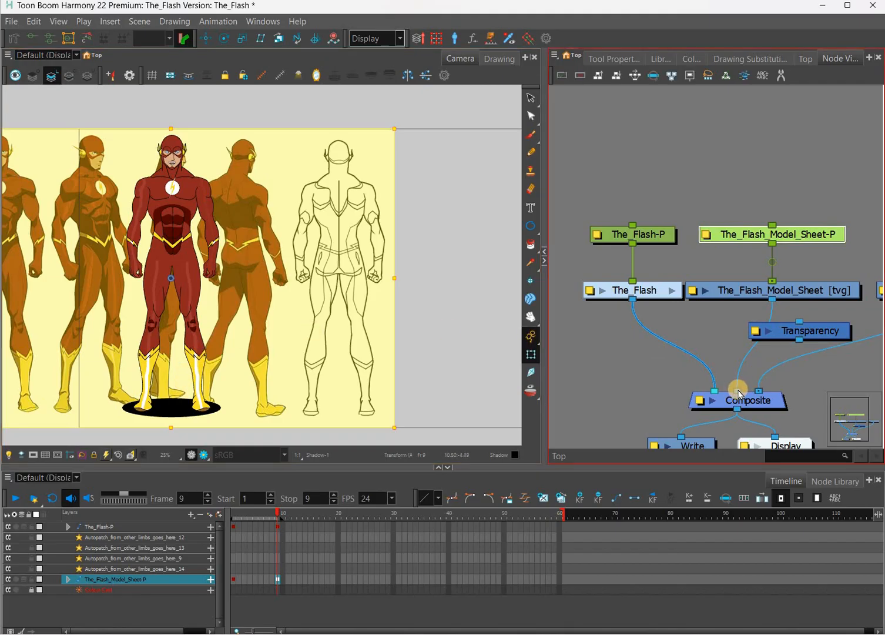
left_click(97, 263)
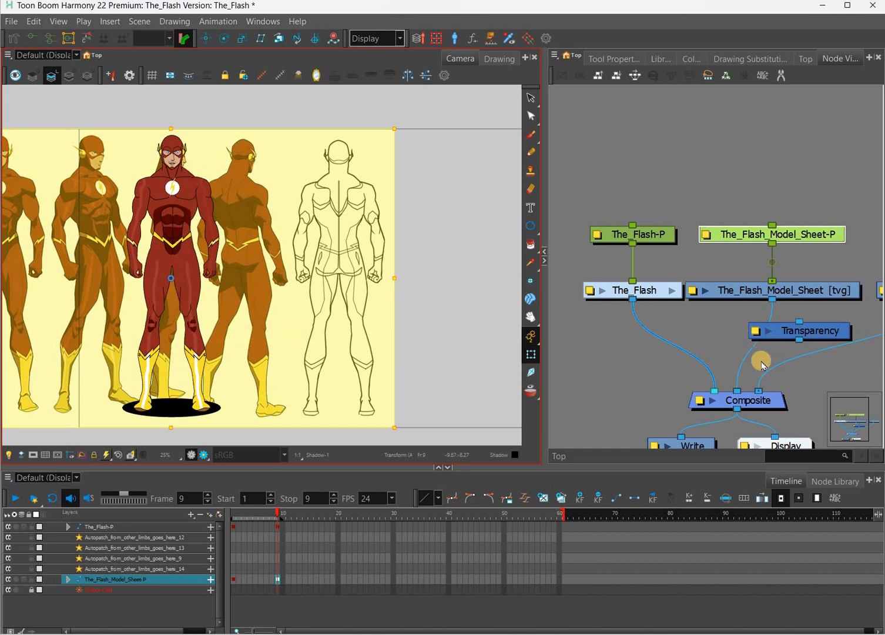
left_click(737, 394)
left_click_drag(739, 395, 705, 390)
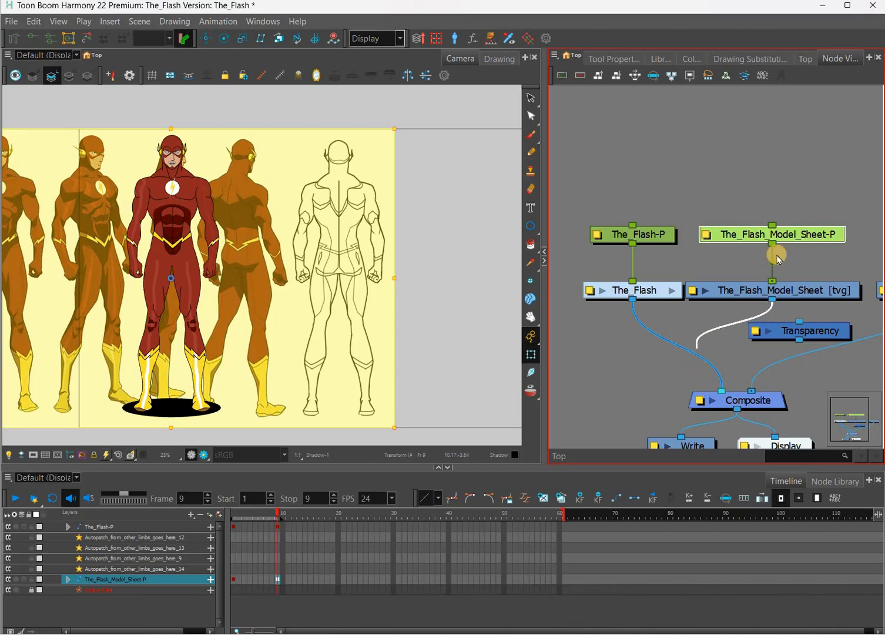
left_click_drag(865, 207, 651, 288)
left_click_drag(788, 233, 658, 237)
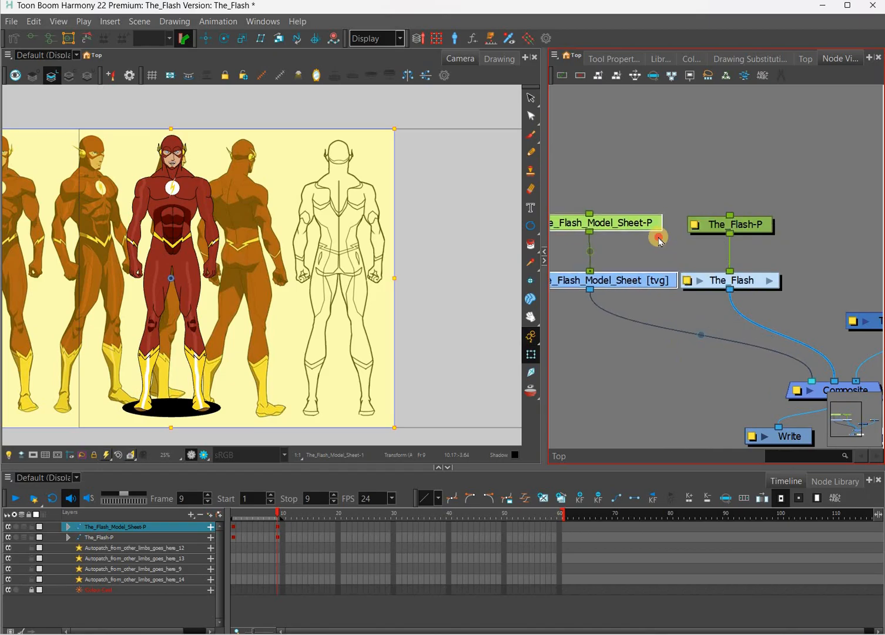
left_click(618, 240)
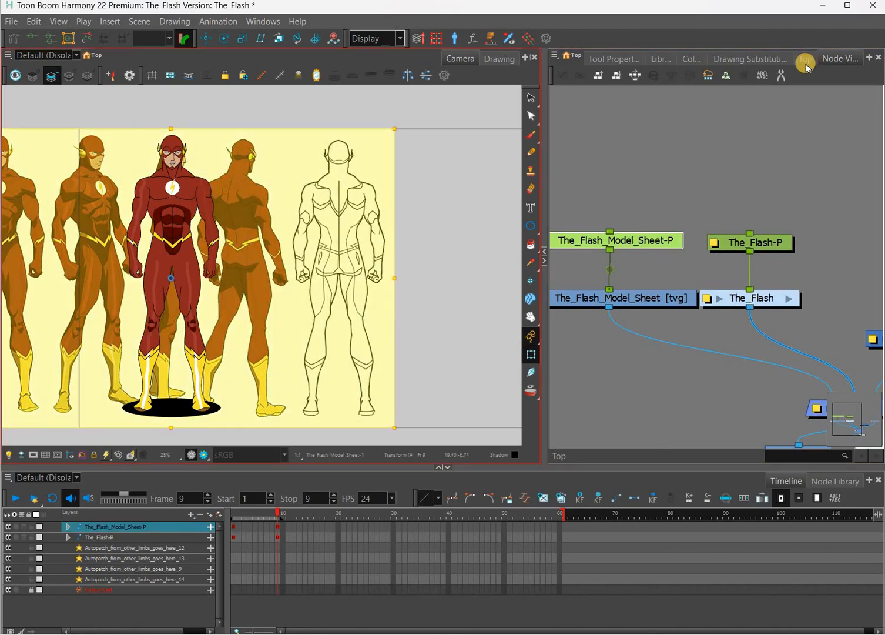
Step: Turn Animate mode off and bring The_Flash_Model_Sheet-P in front of the character with the Maintain Size tool in the Top view
left_click(575, 369)
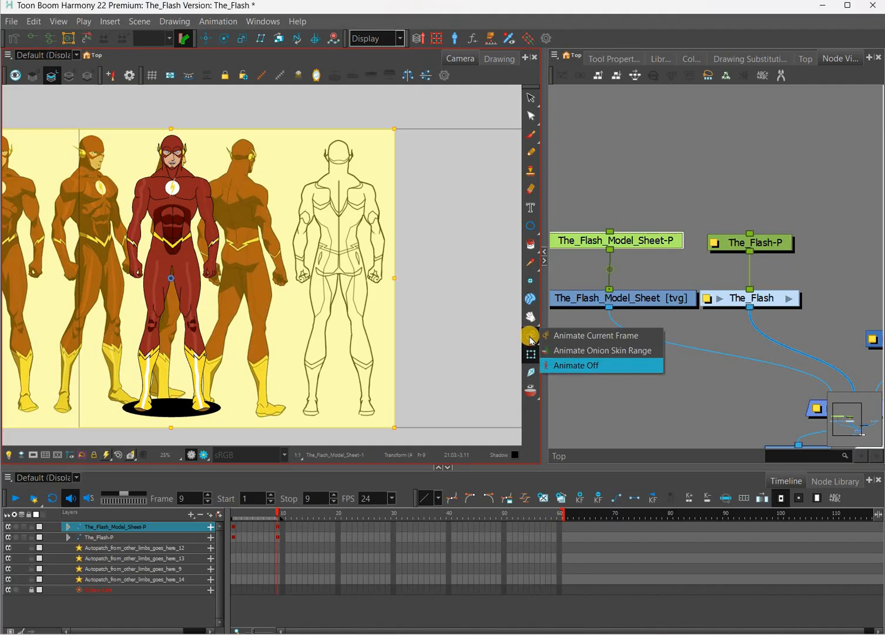
left_click(581, 367)
left_click(589, 238)
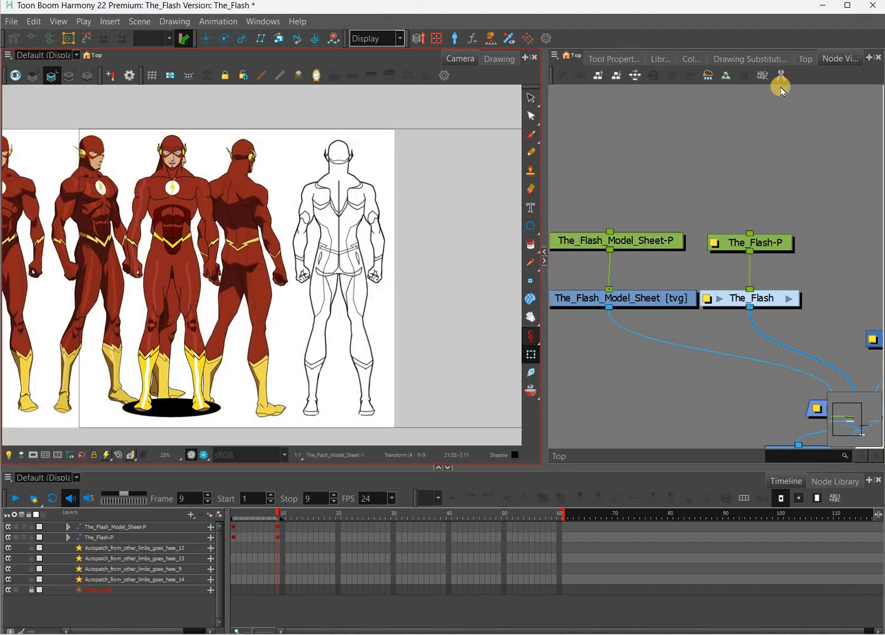
left_click(808, 58)
left_click(279, 38)
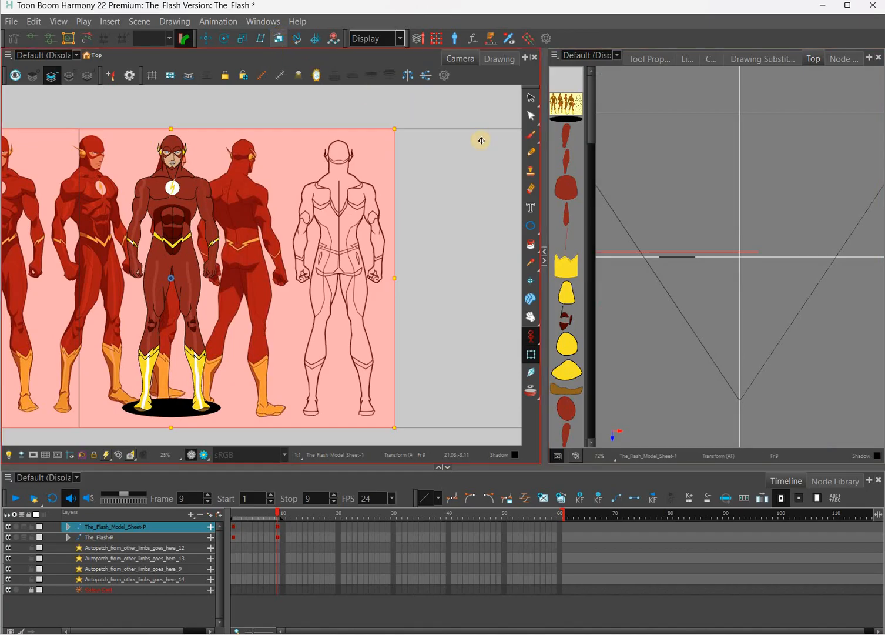
left_click(673, 265)
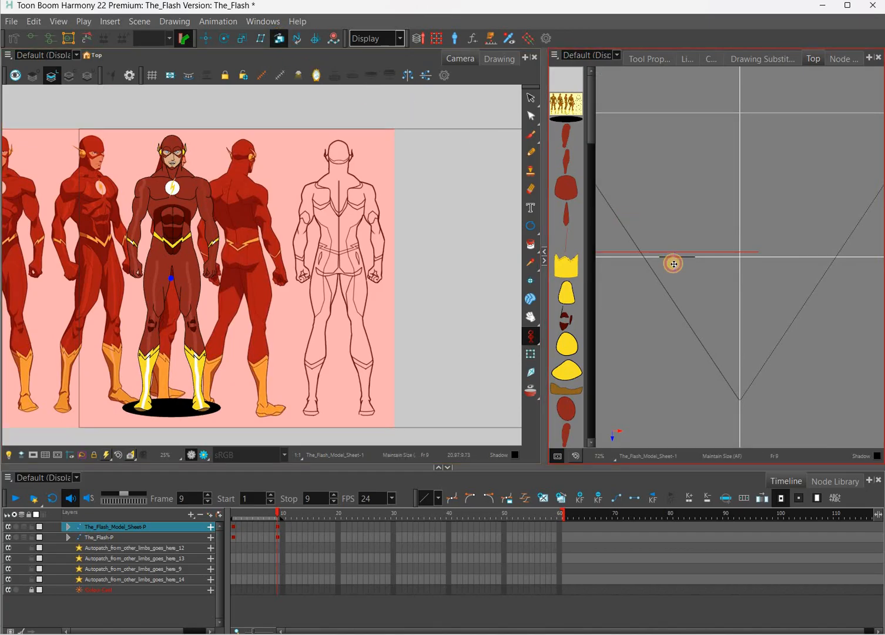
scroll(674, 266, "up", 2)
left_click_drag(674, 269, 674, 271)
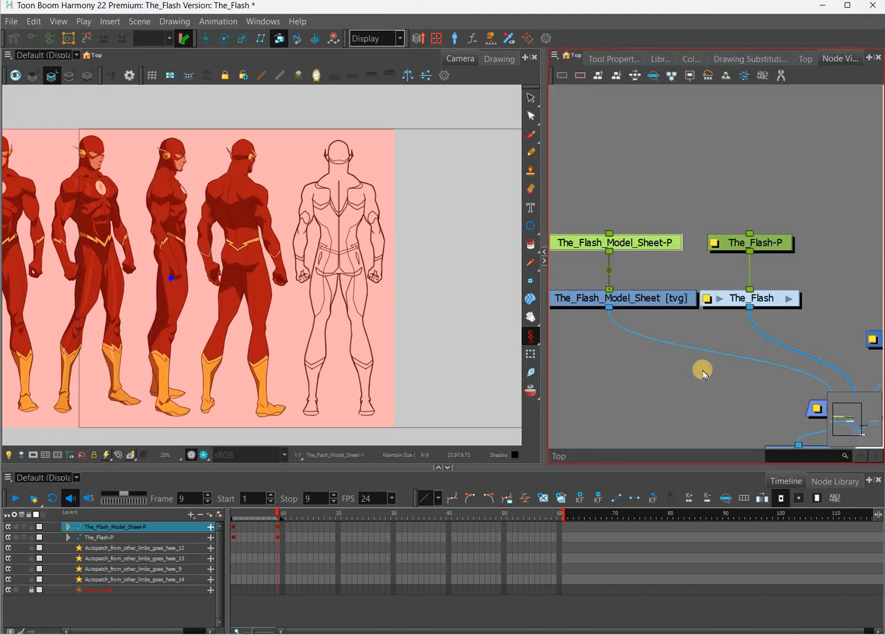
Step: Insert a Transparency node from the node library's favorites between The_Flash_Model_Sheet and the Composite
left_click(701, 367)
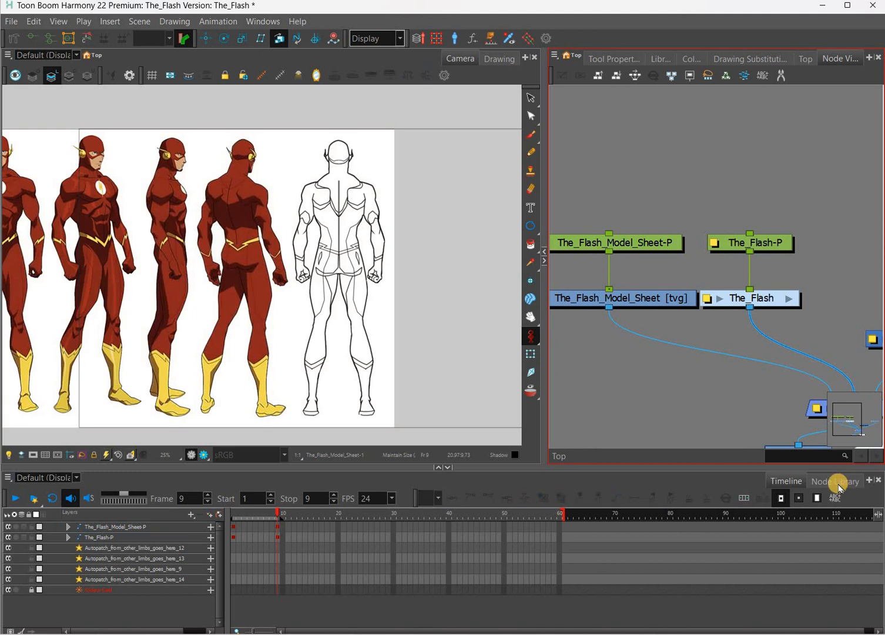
left_click(838, 486)
left_click_drag(791, 536, 699, 360)
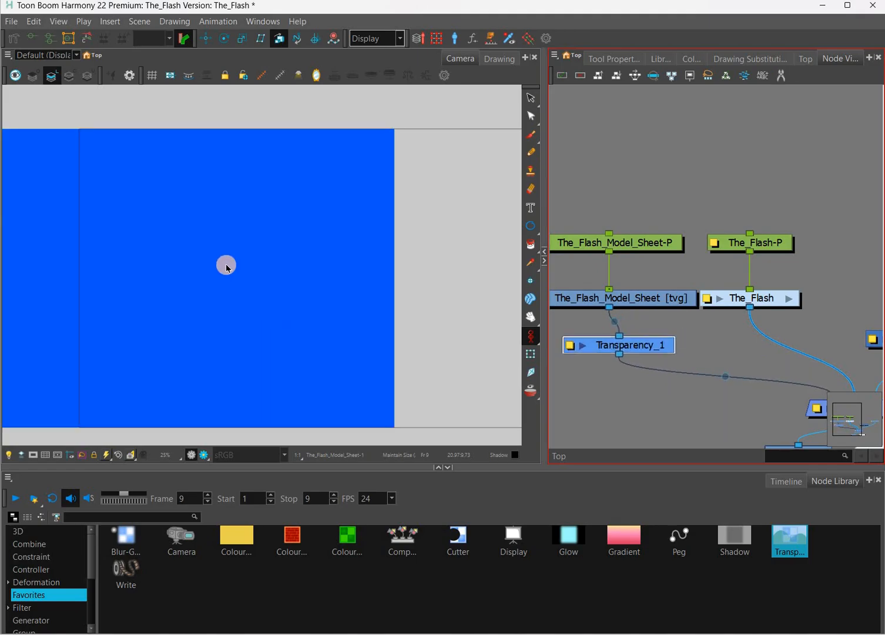
left_click(228, 304)
left_click(648, 301)
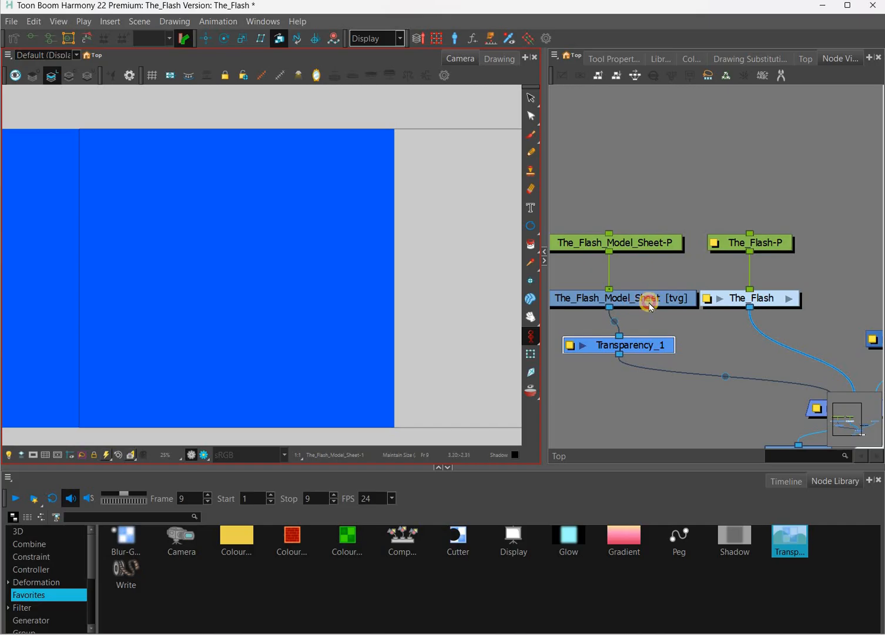
left_click(702, 173)
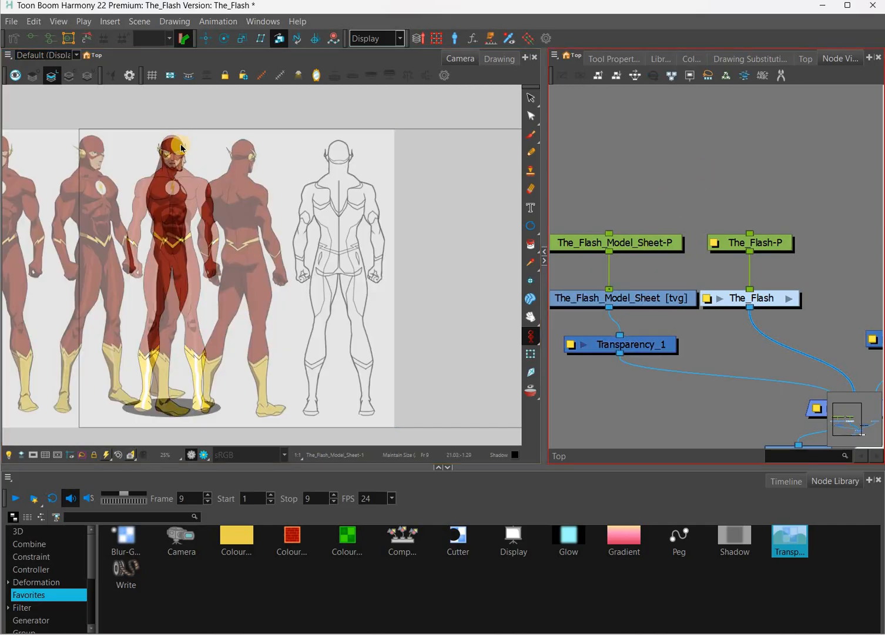
Step: Set the Transparency_1 node's transparency to 80 and close its layer properties
left_click(176, 405)
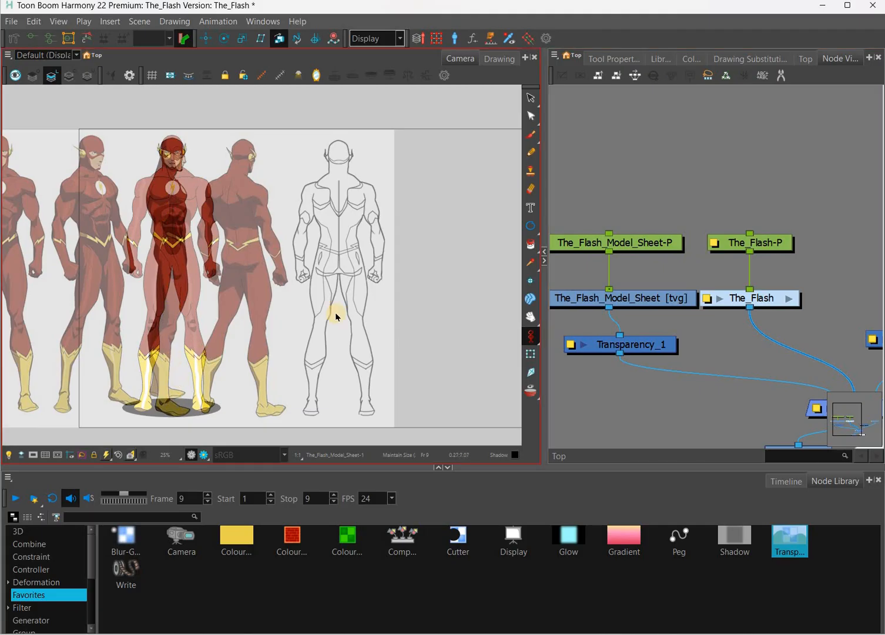
left_click(555, 356)
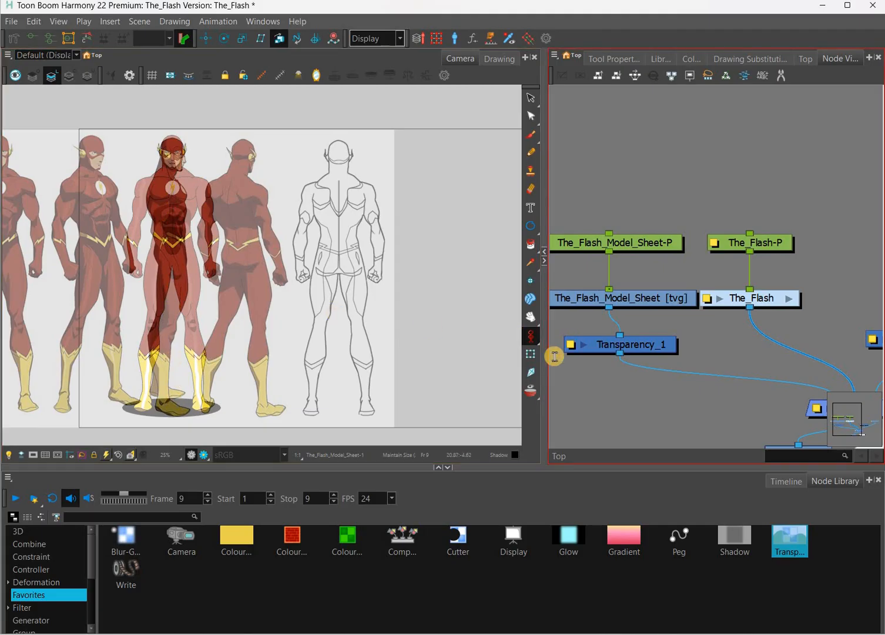
left_click_drag(488, 375, 478, 385)
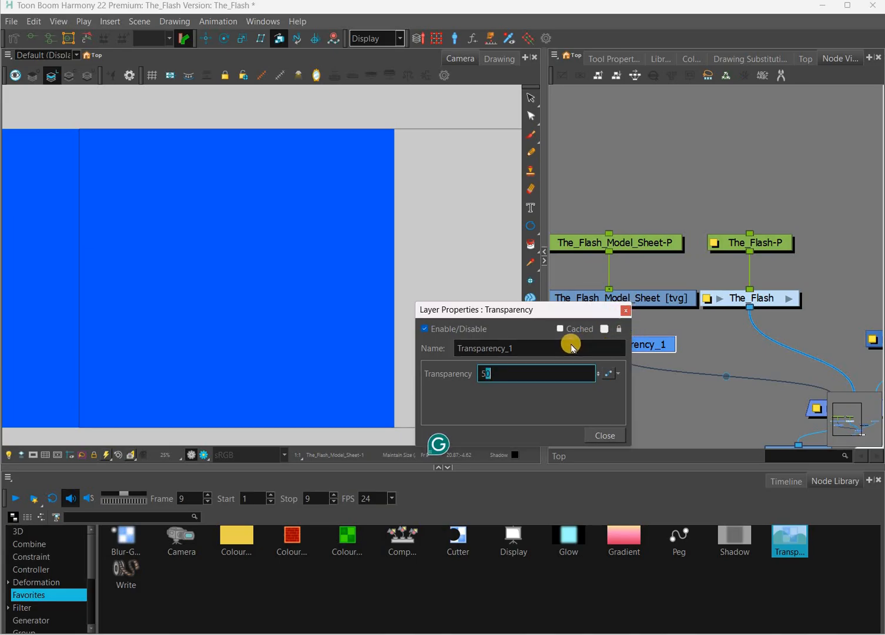
left_click(570, 345)
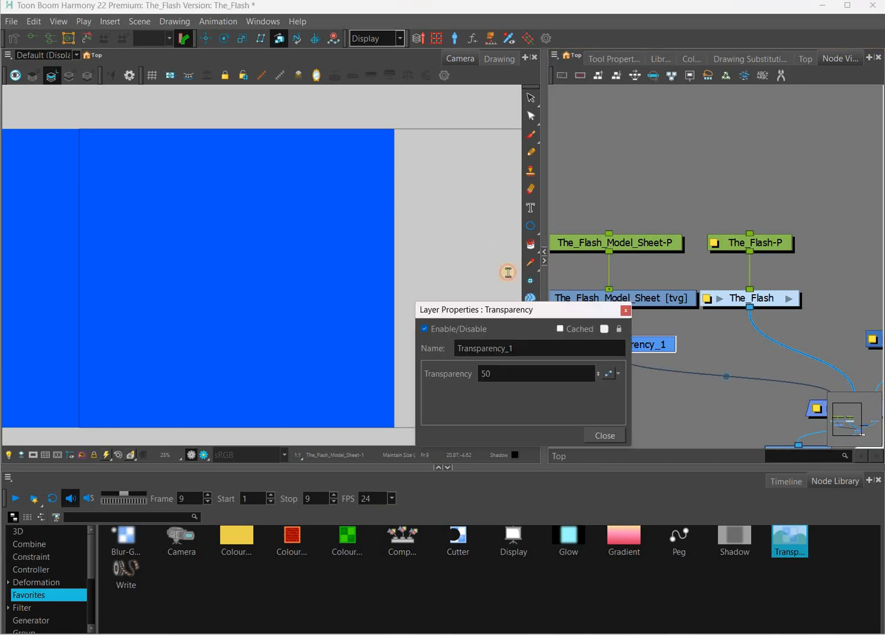
left_click_drag(463, 307, 377, 233)
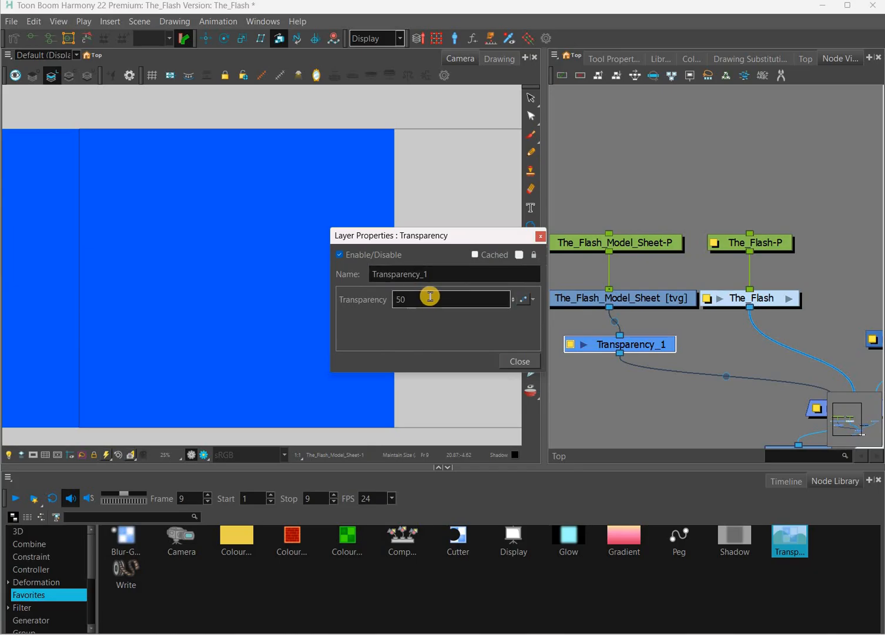
double_click(432, 297)
key("BackSpace")
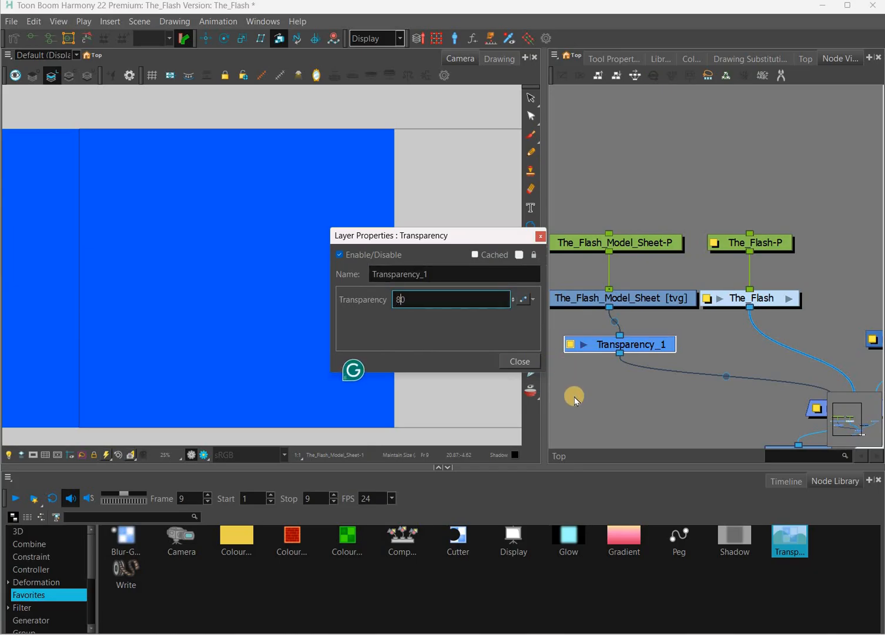
left_click(575, 402)
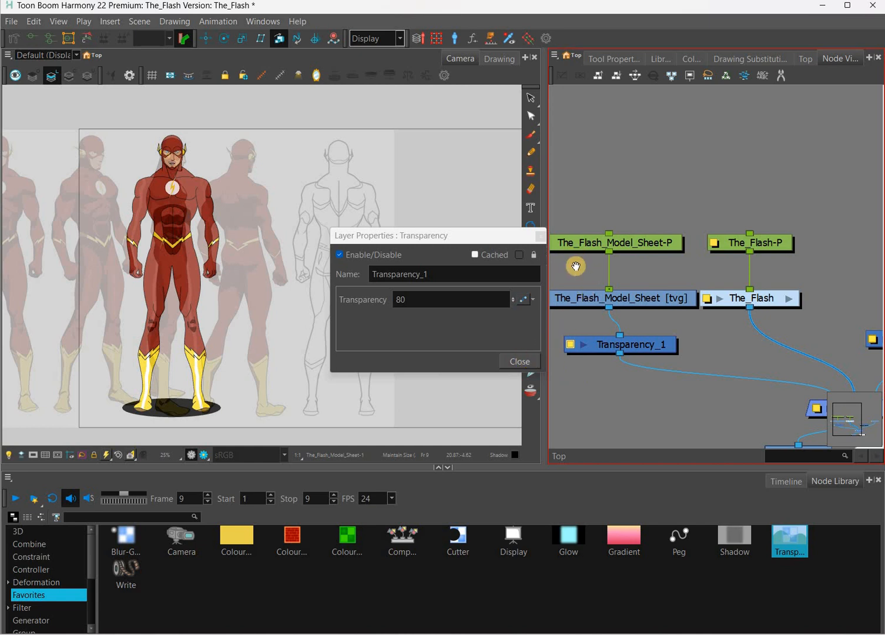
left_click(519, 361)
Step: Lock the The_Flash_Model_Sheet-P peg and return to the timeline
left_click_drag(587, 282, 646, 309)
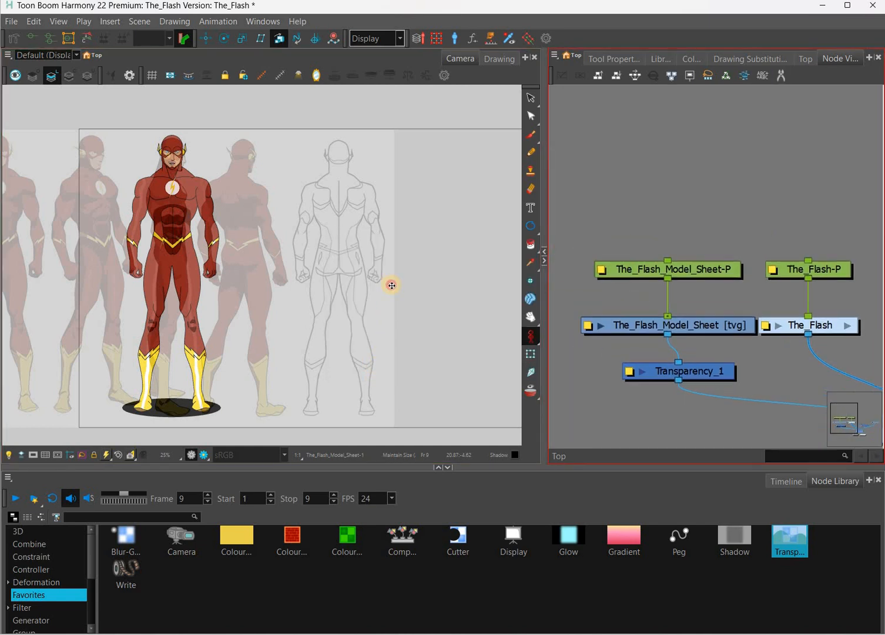
left_click(616, 323)
left_click(566, 266)
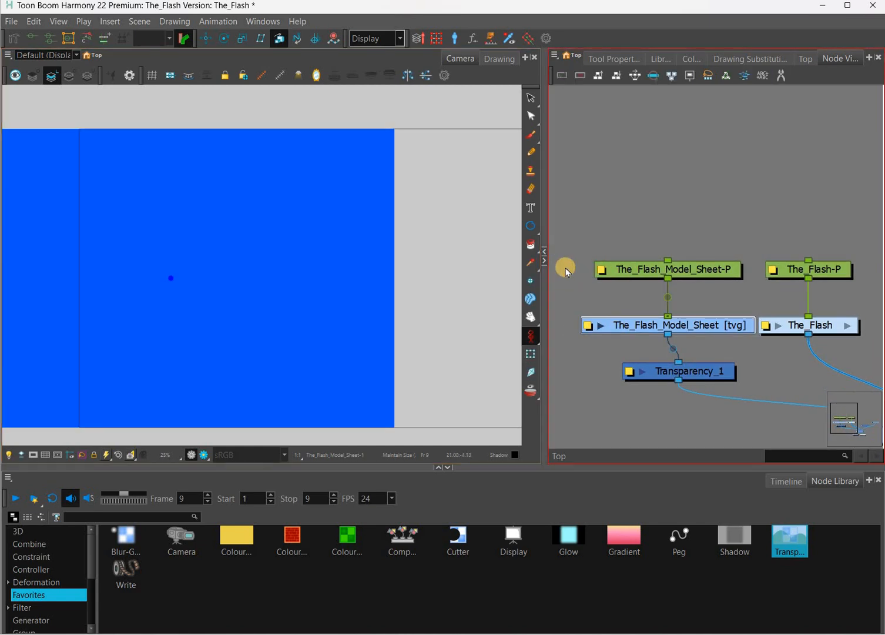
left_click(526, 236)
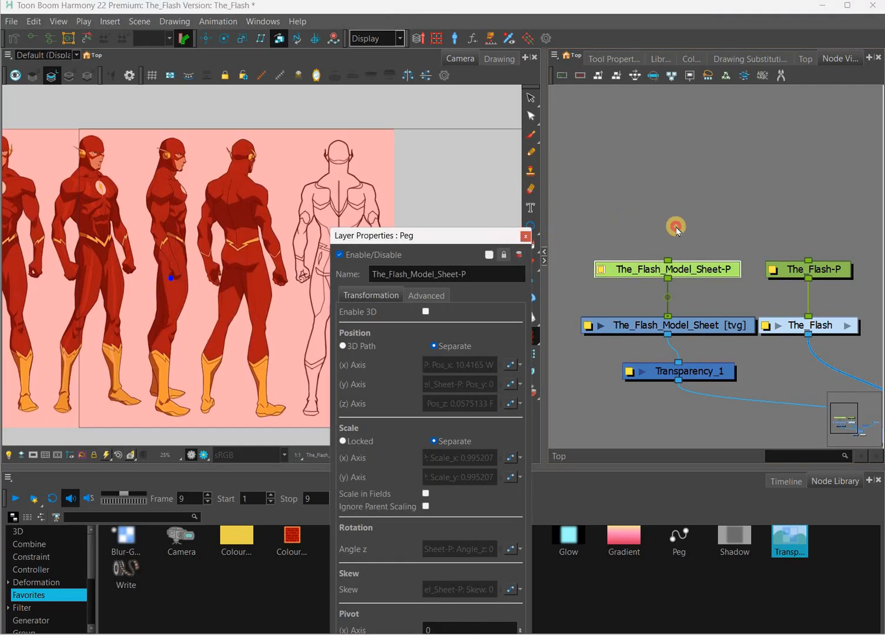
left_click(782, 479)
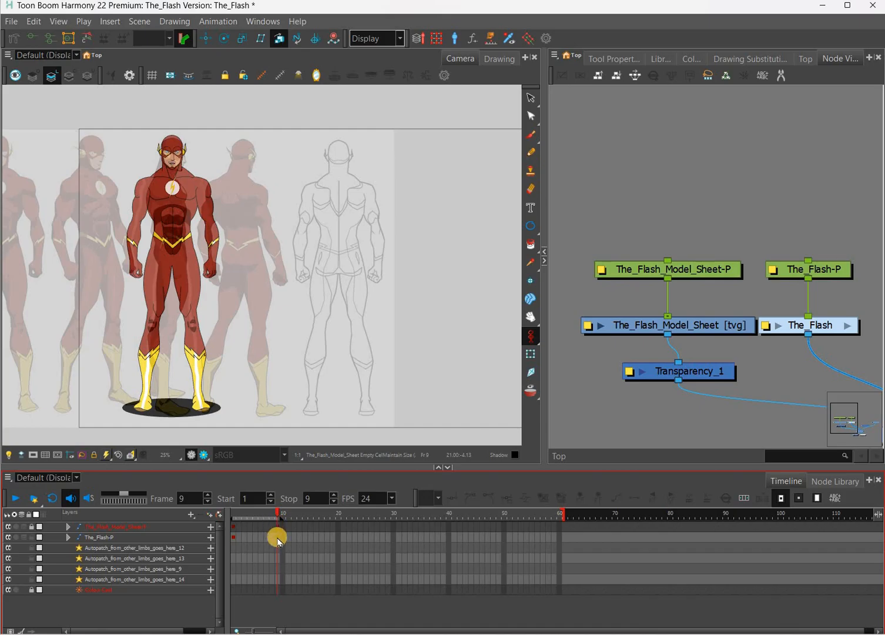
Step: Select The_Flash-P and switch the timeline to the Flash display
left_click(114, 537)
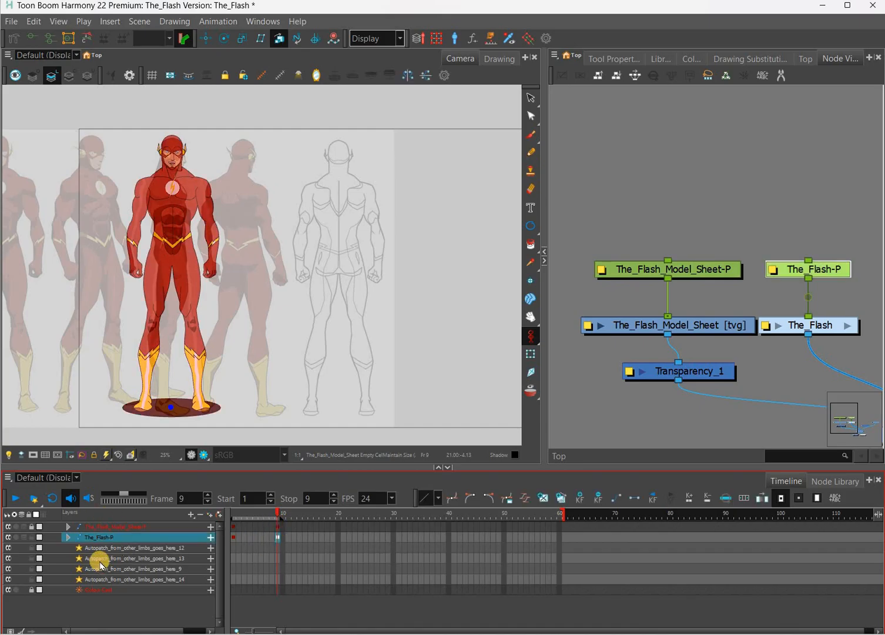
left_click(63, 556)
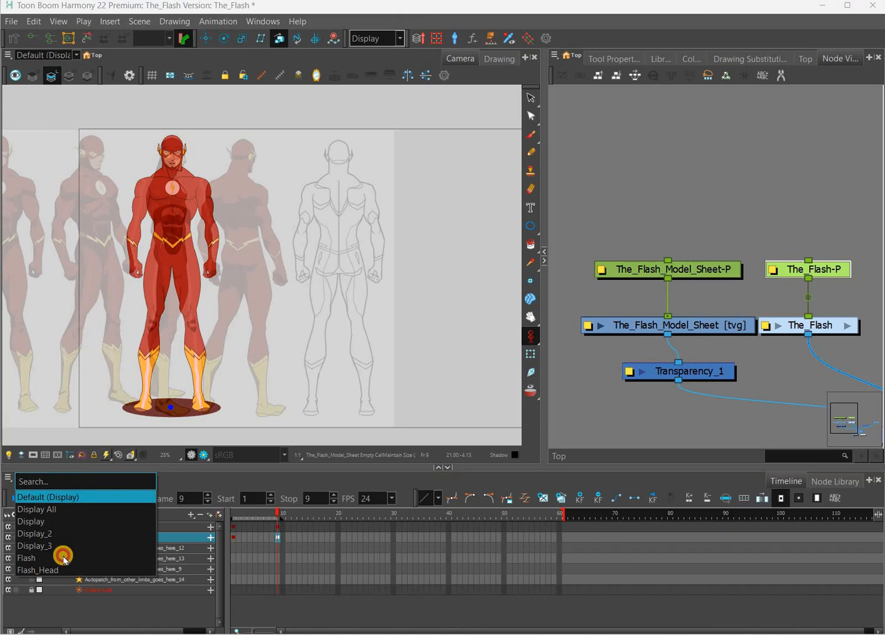
left_click(276, 530)
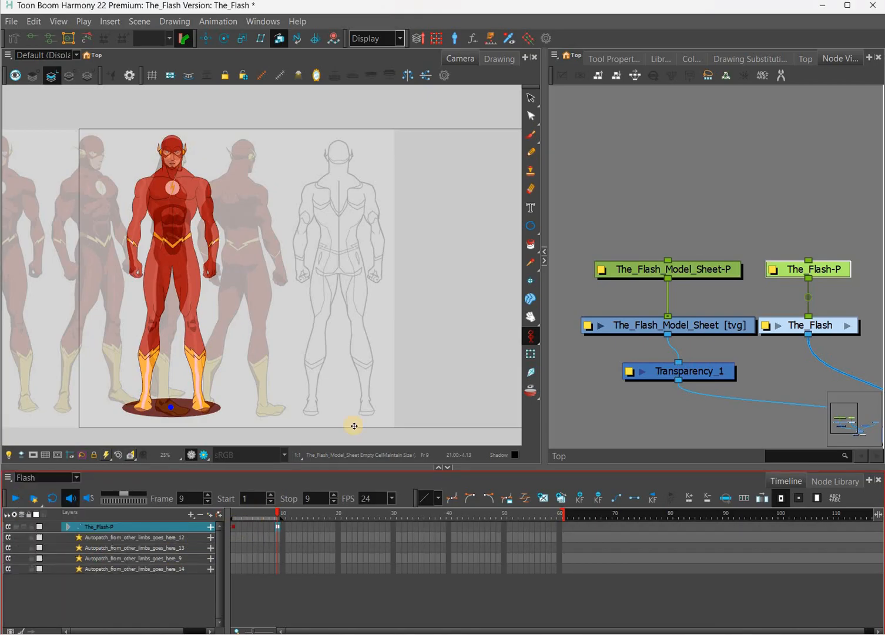
Step: Turn Animate mode on and activate the Transform tool for The_Flash-P
left_click(531, 336)
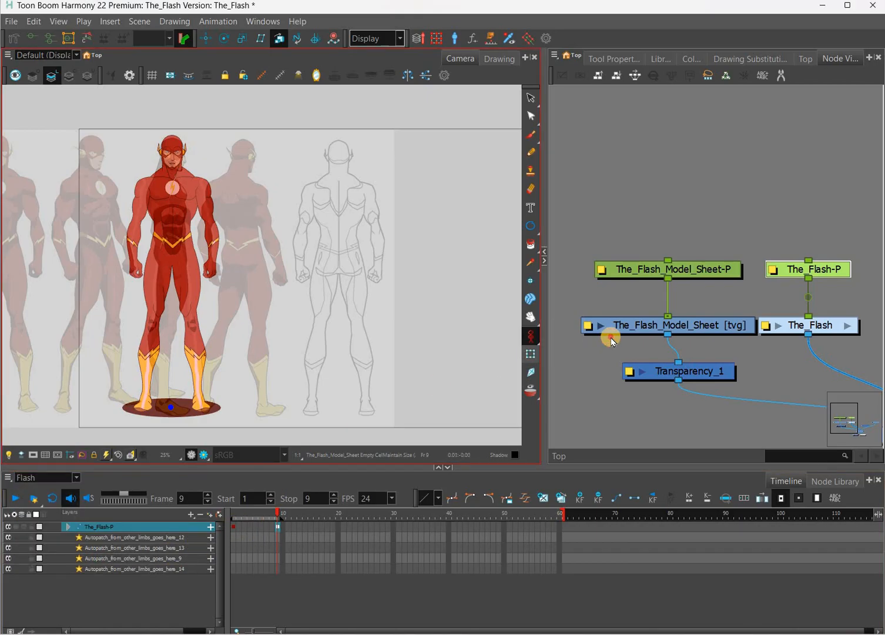
left_click(532, 337)
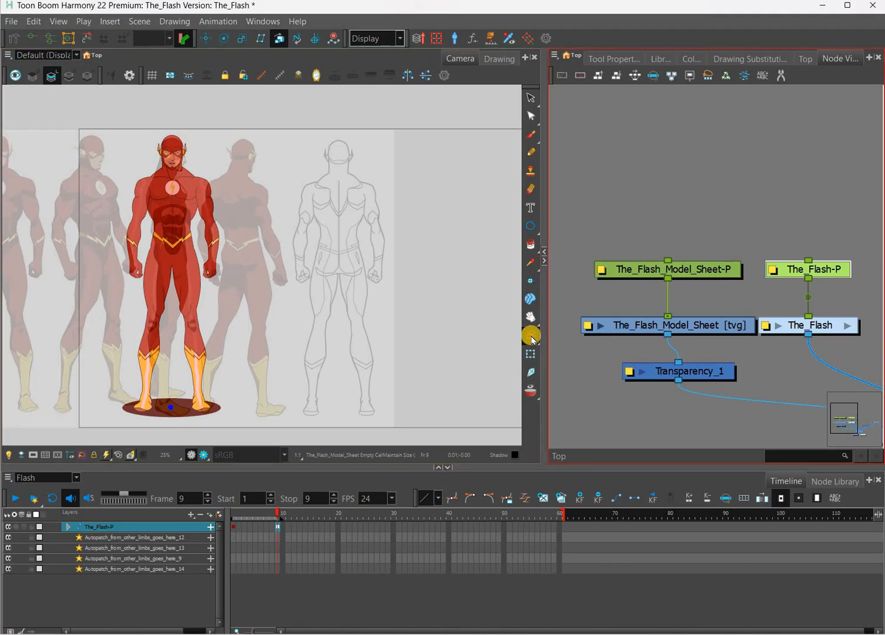
left_click(532, 338)
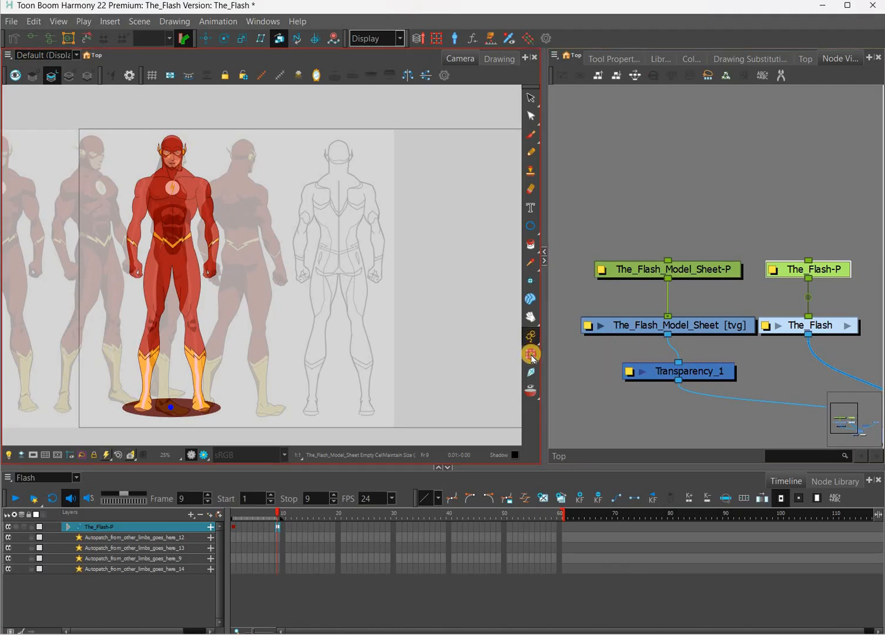
left_click(531, 356)
left_click(532, 356)
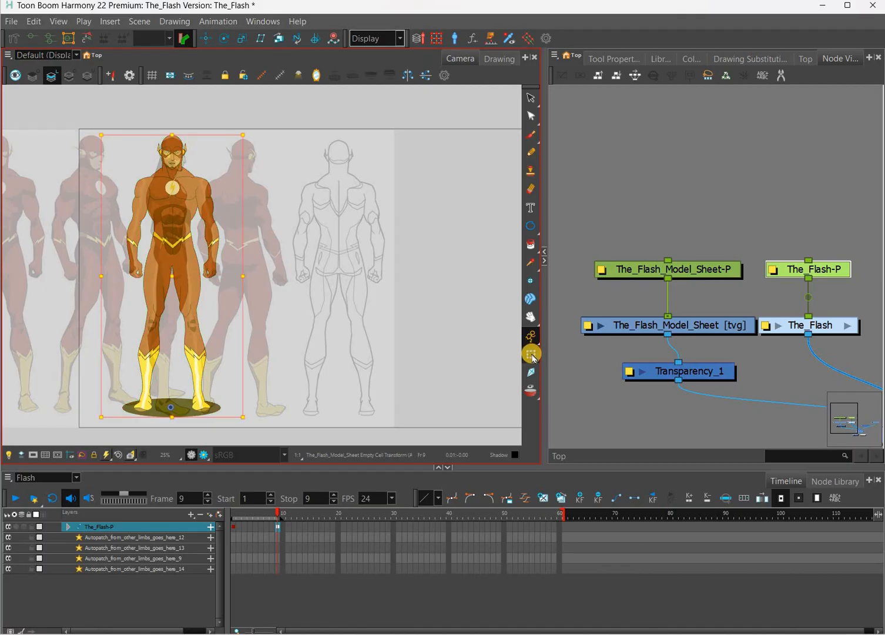
left_click(588, 380)
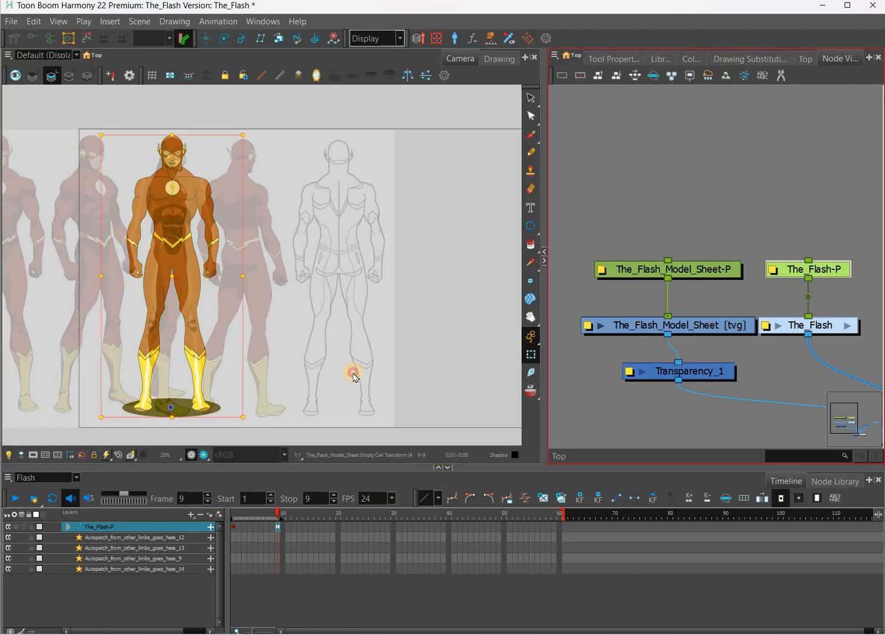
Step: Deselect the whole rig and select only the hand drawing at the end of the character's right arm
left_click(371, 359)
left_click_drag(119, 283, 192, 333)
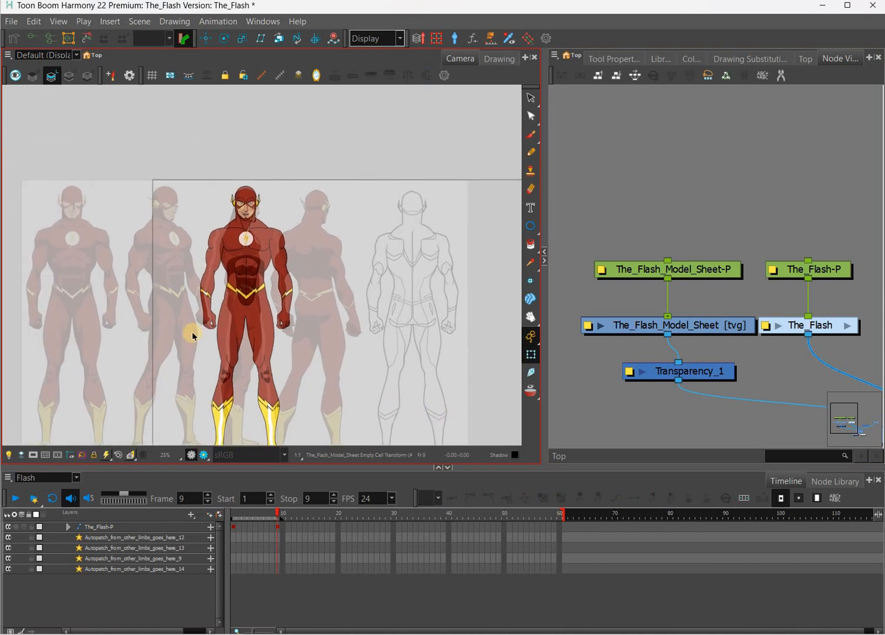
scroll(217, 336, "up", 1)
left_click_drag(259, 318, 306, 351)
scroll(376, 356, "up", 1)
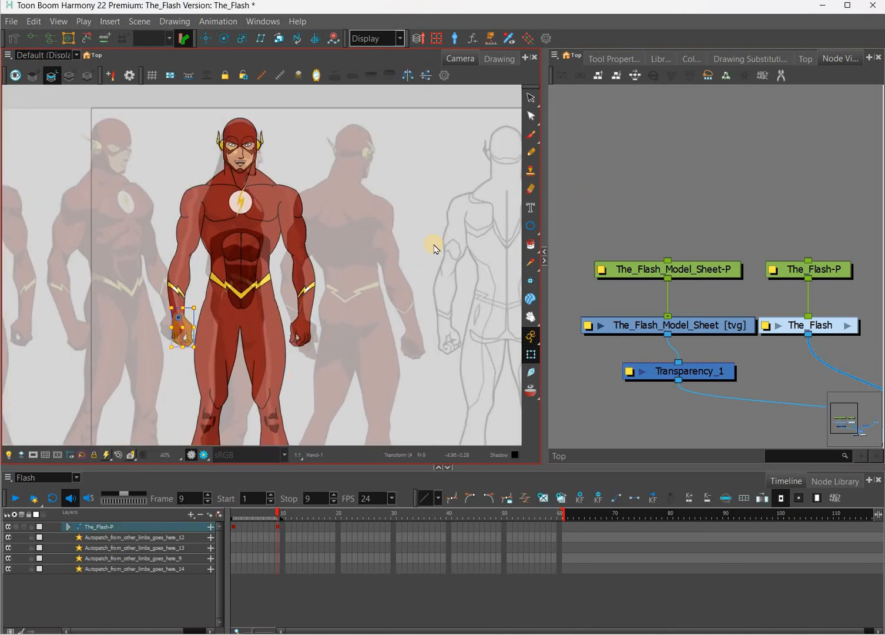
left_click(623, 58)
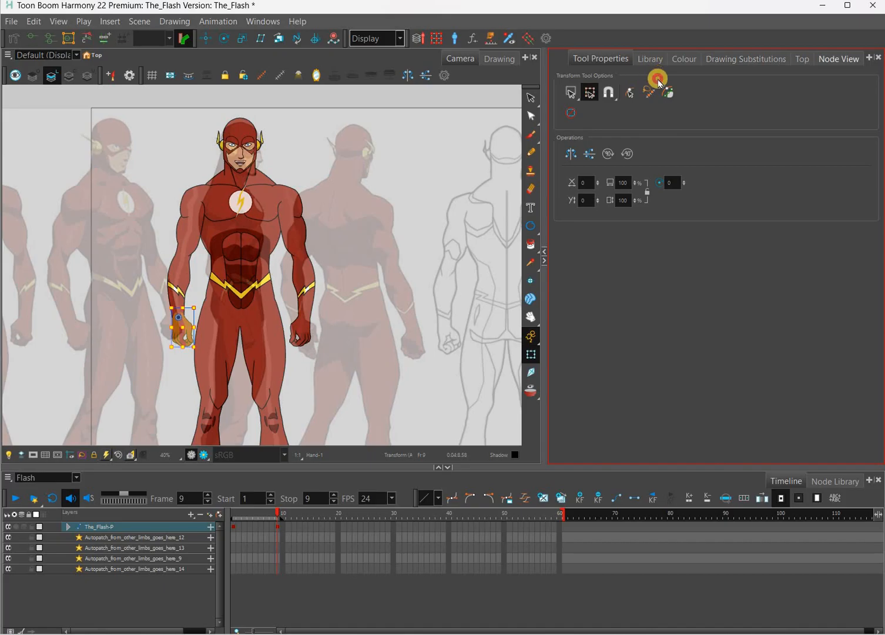
left_click(838, 58)
left_click(183, 335)
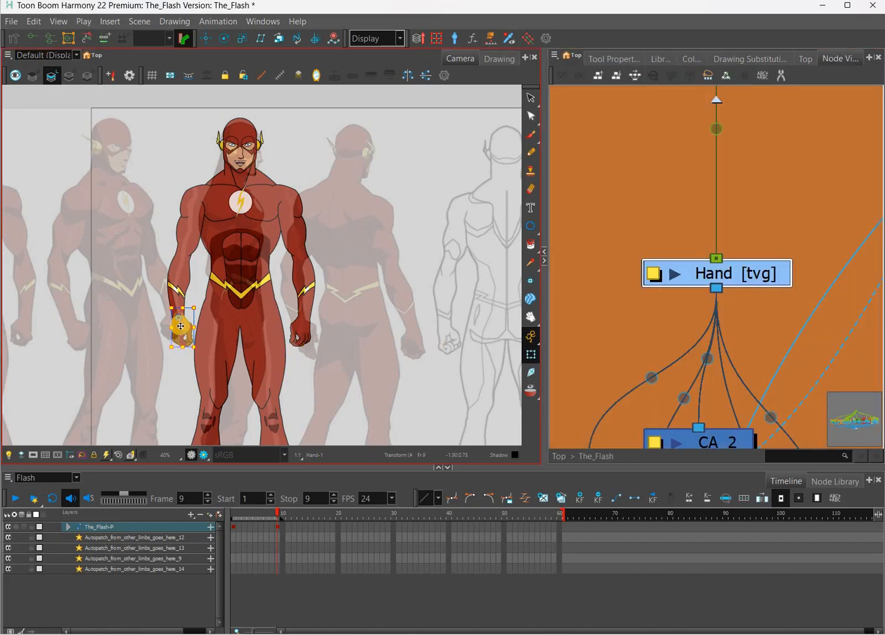
Step: Locate the selected Hand drawing in the node network and select its parent peg, Hand-P
scroll(185, 329, "up", 2)
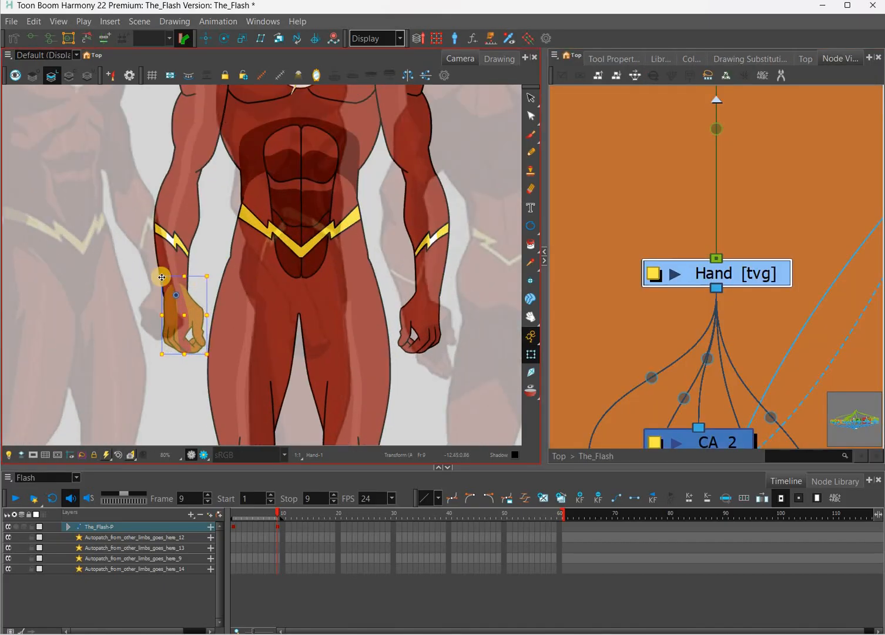
scroll(200, 282, "up", 2)
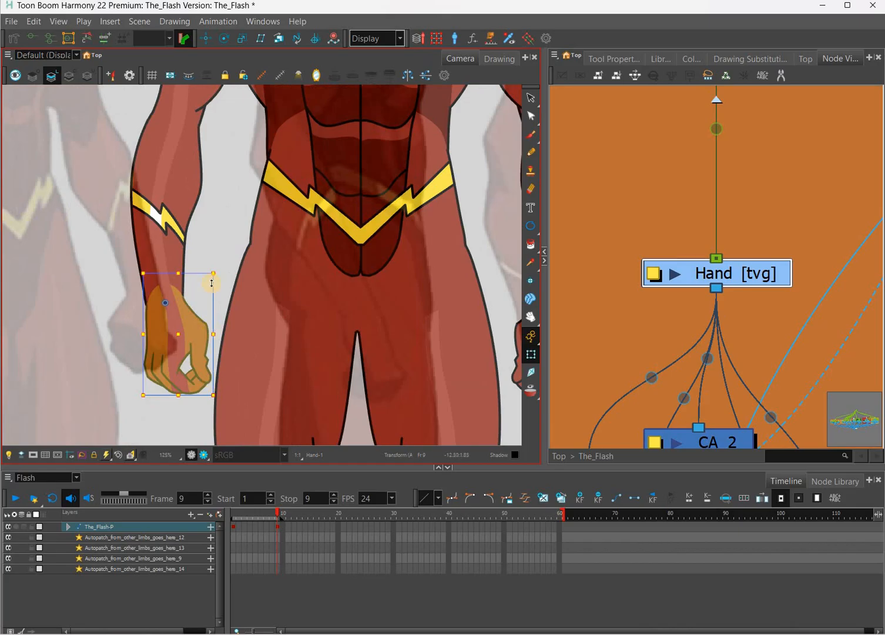
left_click(752, 278)
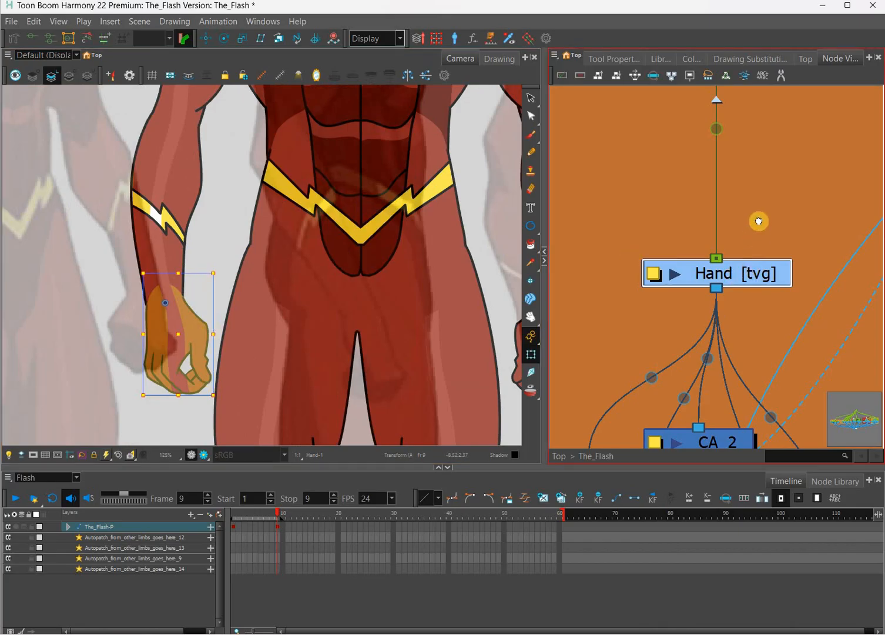
scroll(734, 216, "down", 1)
scroll(732, 213, "down", 1)
left_click_drag(749, 97, 732, 212)
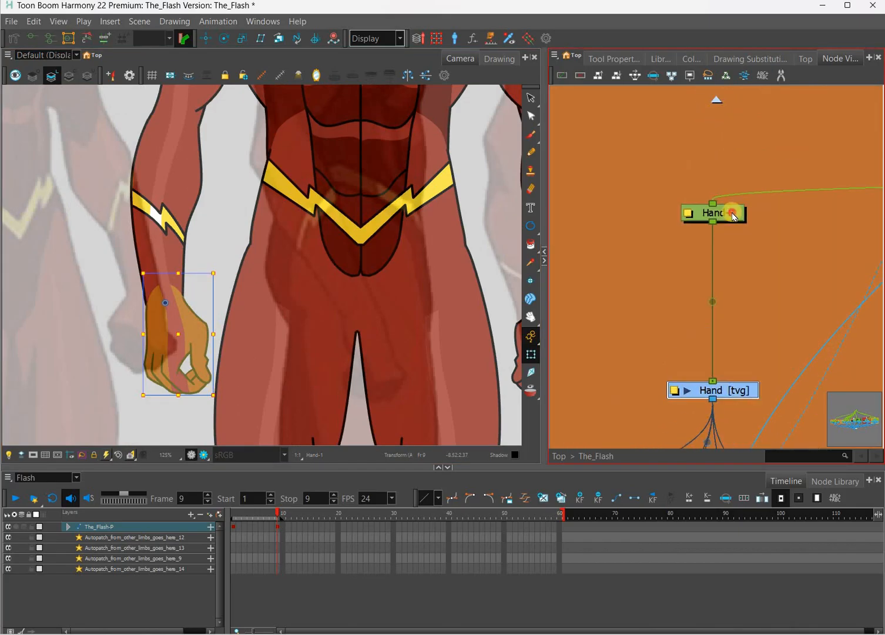
left_click(732, 219)
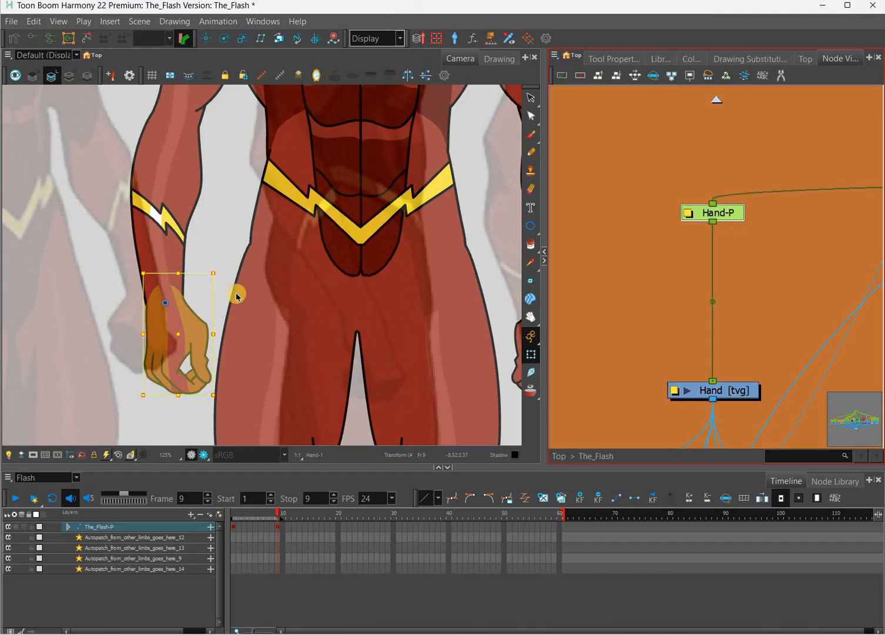
left_click(196, 394)
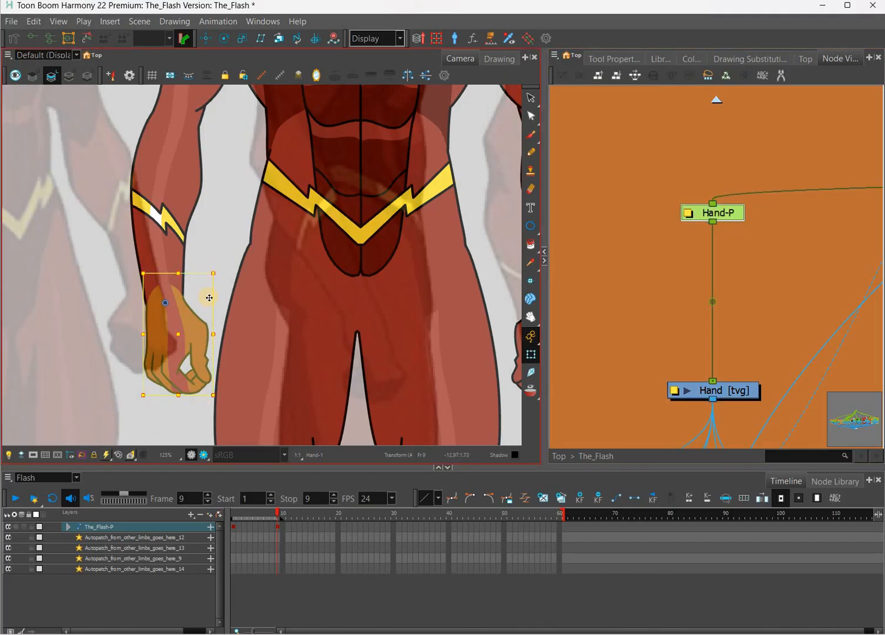
left_click(737, 397)
left_click(735, 398)
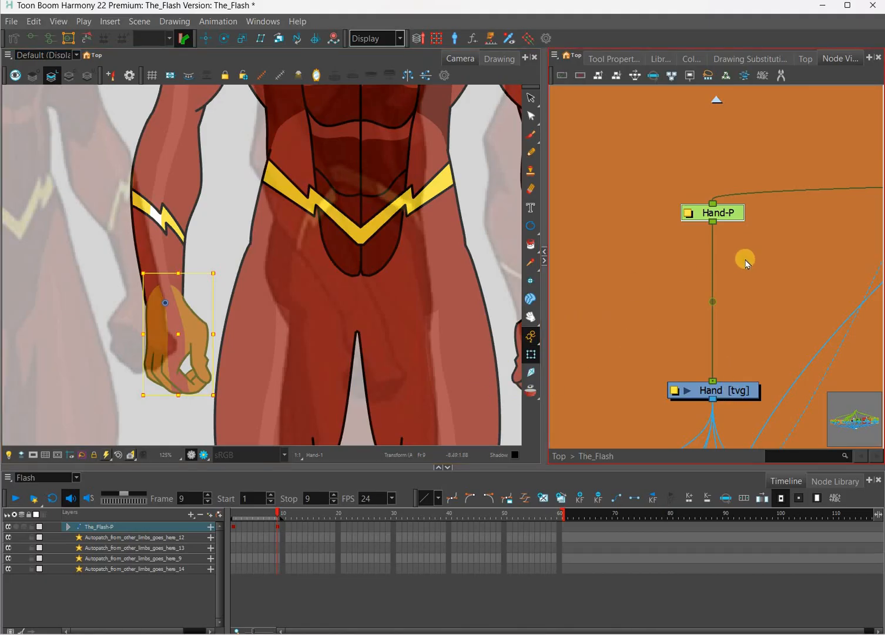
Step: Enable Peg Selection Mode for the Transform tool and select the right hand's peg directly on the character
left_click(252, 319)
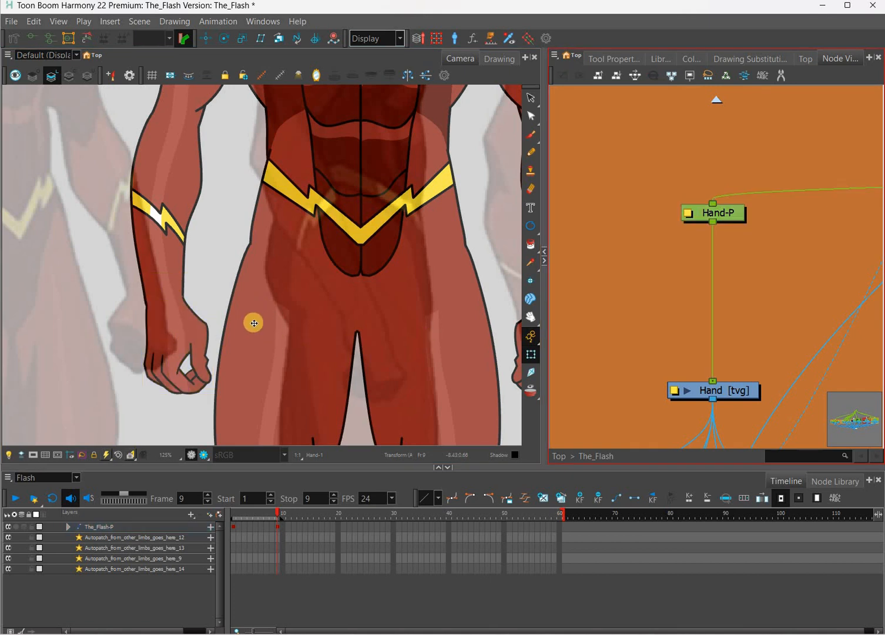
left_click(275, 326)
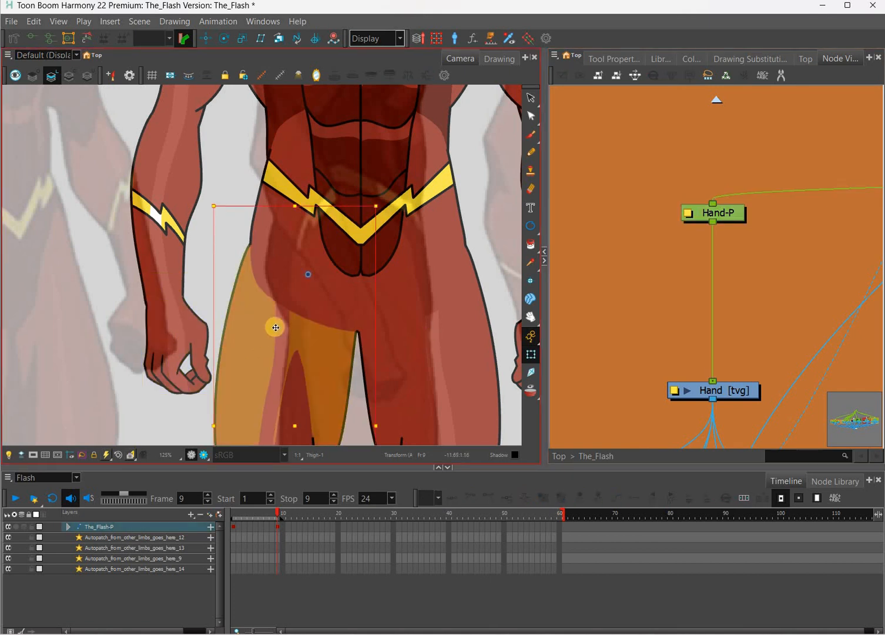
left_click(606, 60)
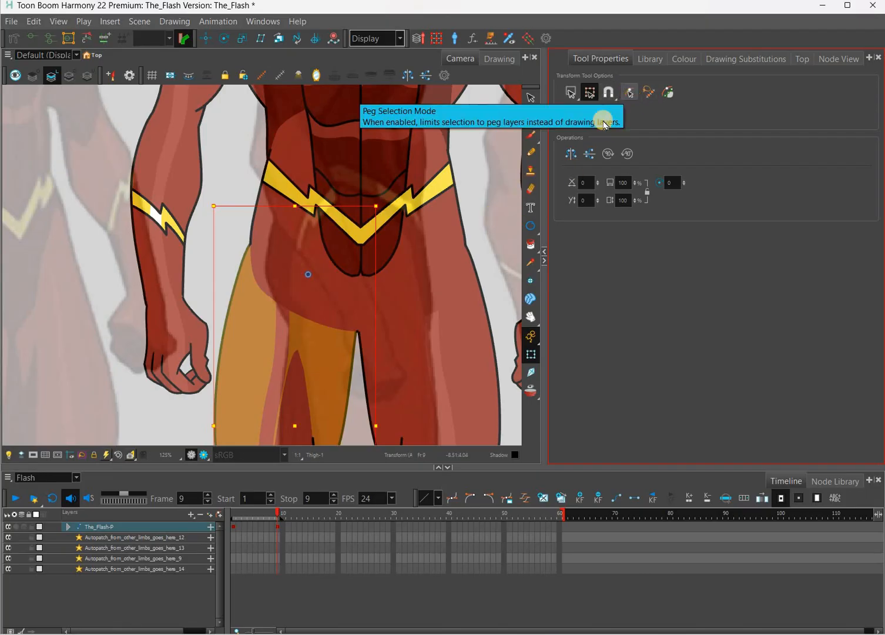
left_click(630, 94)
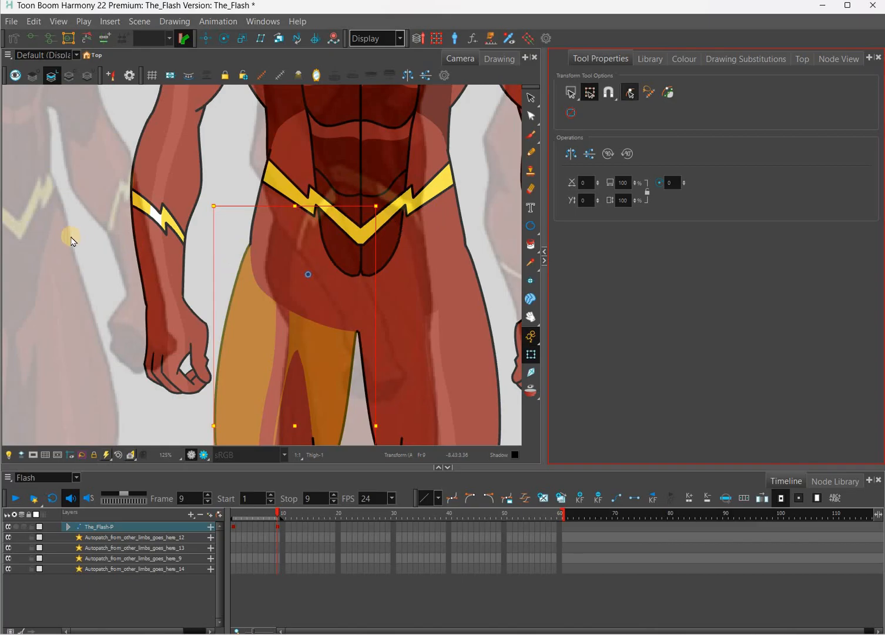
left_click(282, 332)
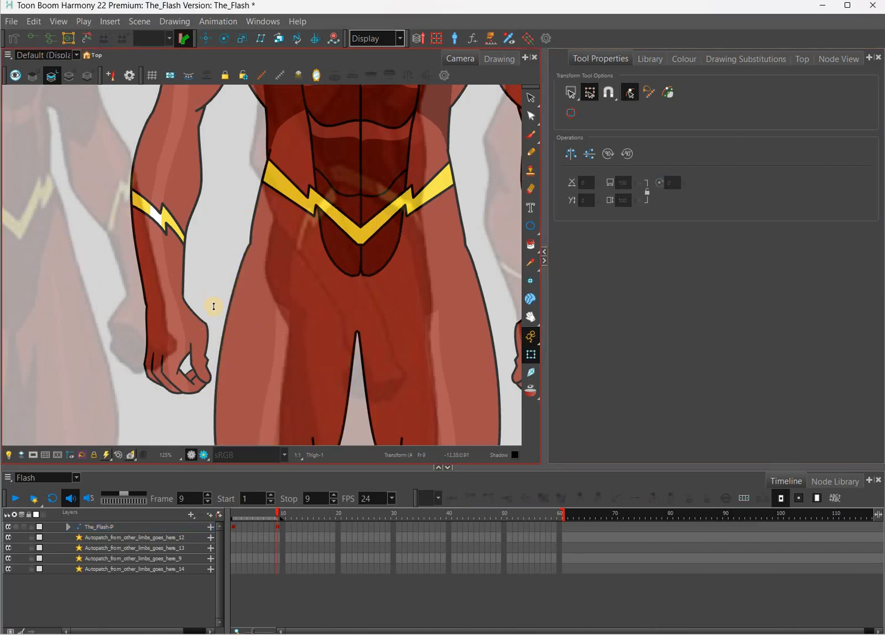
left_click(211, 369)
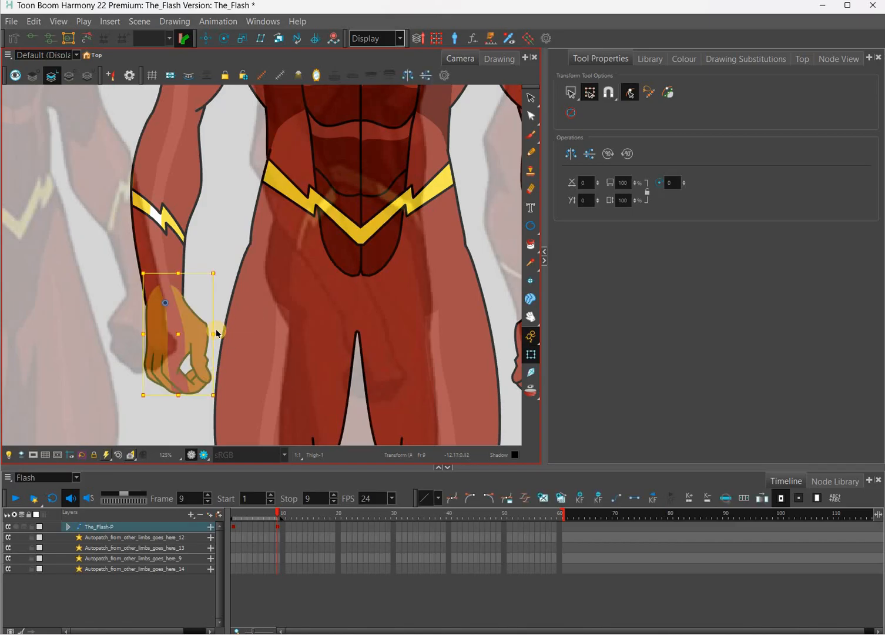
Step: Extend the hand selection up to its parent pegs until the whole right arm including the shoulder is selected
scroll(216, 333, "down", 4)
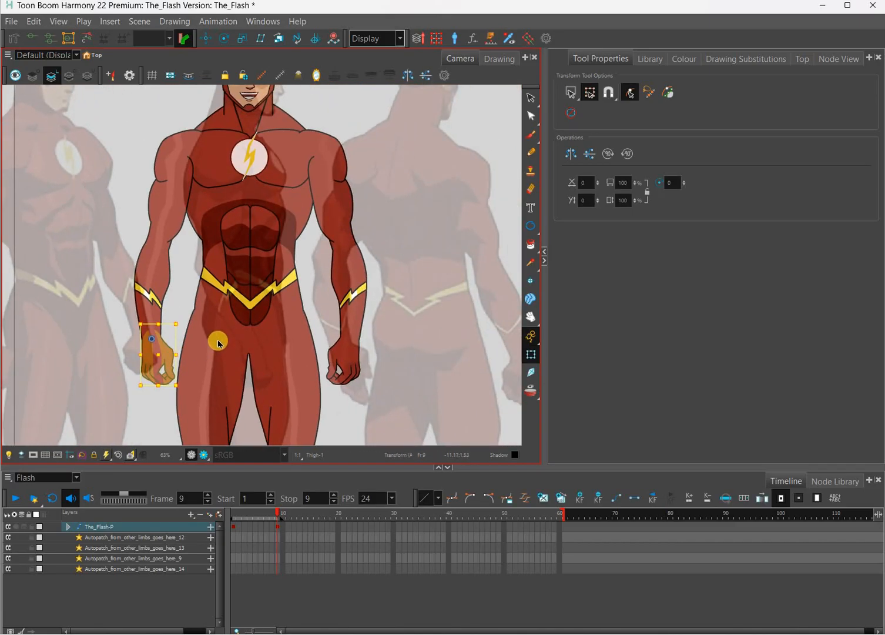
key("b")
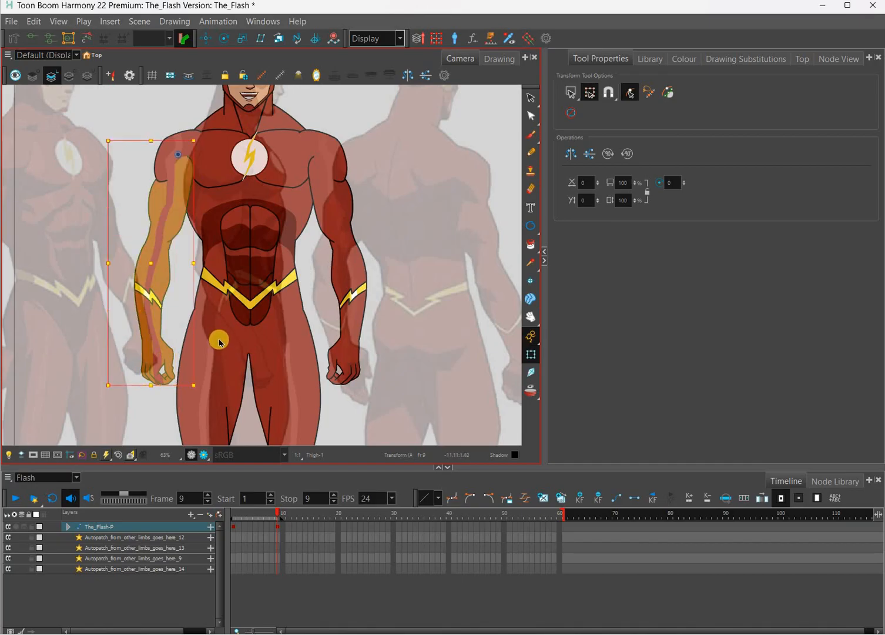
key("b")
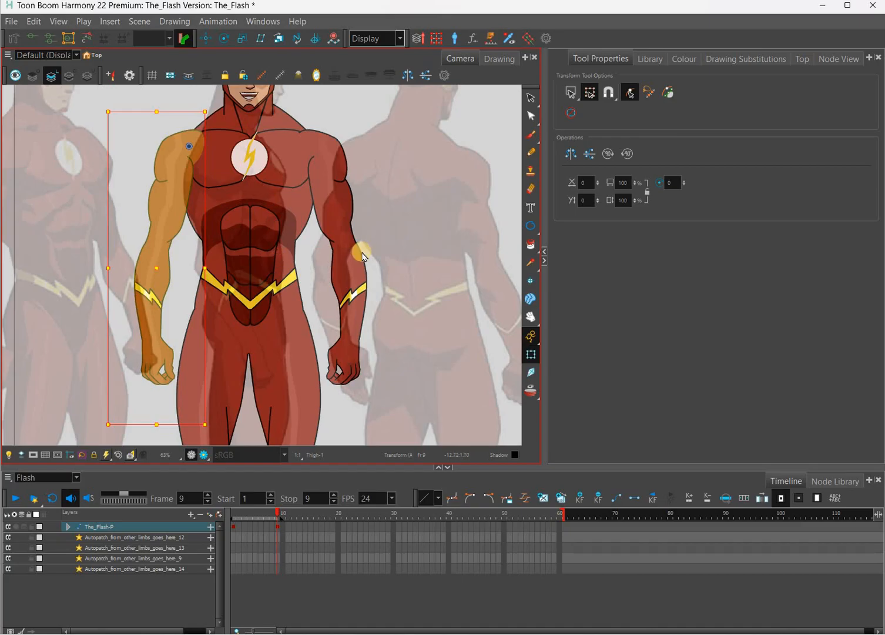
Step: Try nudging the selected right arm to the left and undo the move
key("Left")
key("Left")
key("Left")
key("Left")
key("Left")
key("Left")
key("Left")
key("Left")
key("ctrl+z")
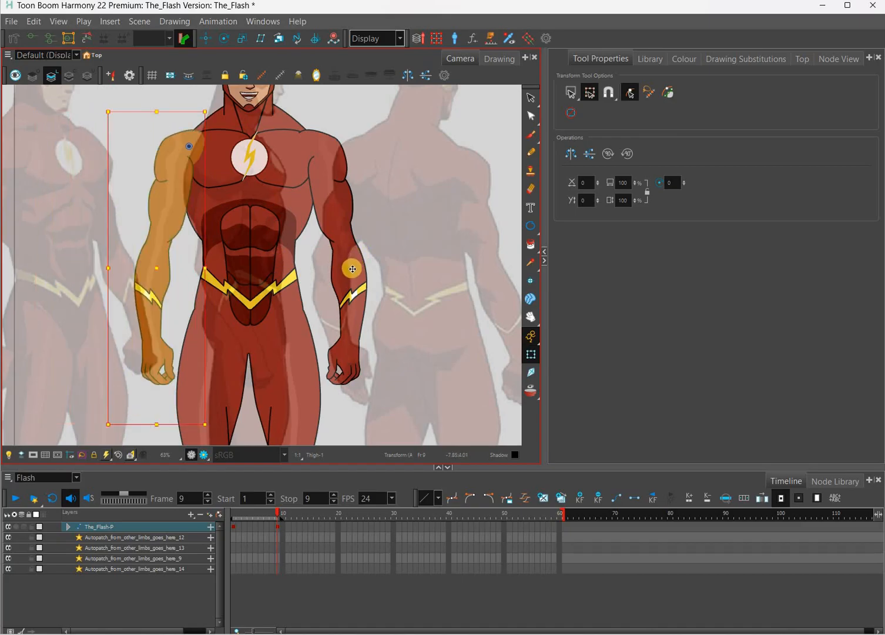
Step: Step the selection up to both arms and back to the right arm, and nudge that arm inward over the chest
key("b")
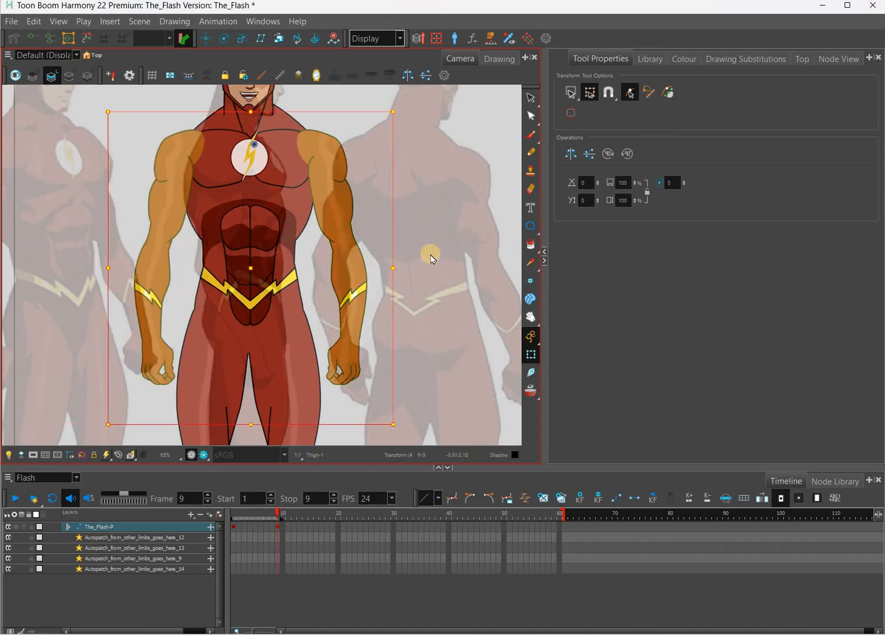
key("shift+b")
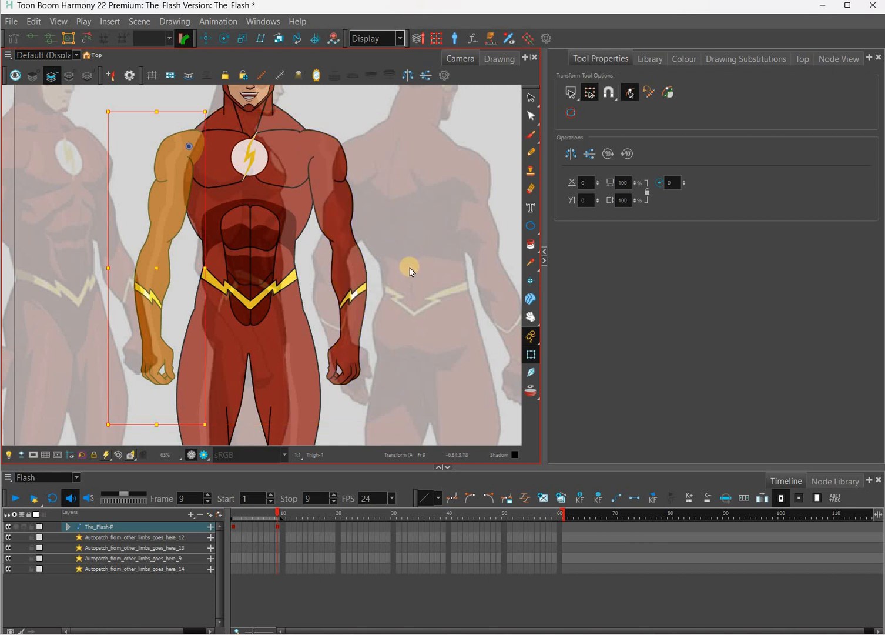
key("Right")
key("Right")
key("Right")
key("Right")
key("Right")
key("Right")
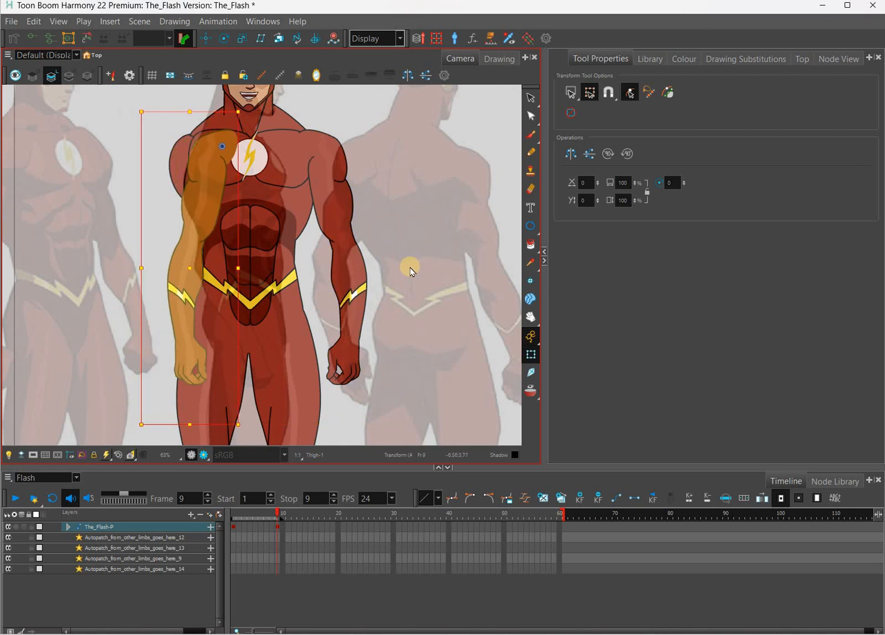
key("Right")
key("Right")
Step: Nudge the right arm outward until it sits apart from the torso, and return to the Top level of the node network
key("Left")
key("Left")
key("Left")
key("Left")
key("Left")
key("Left")
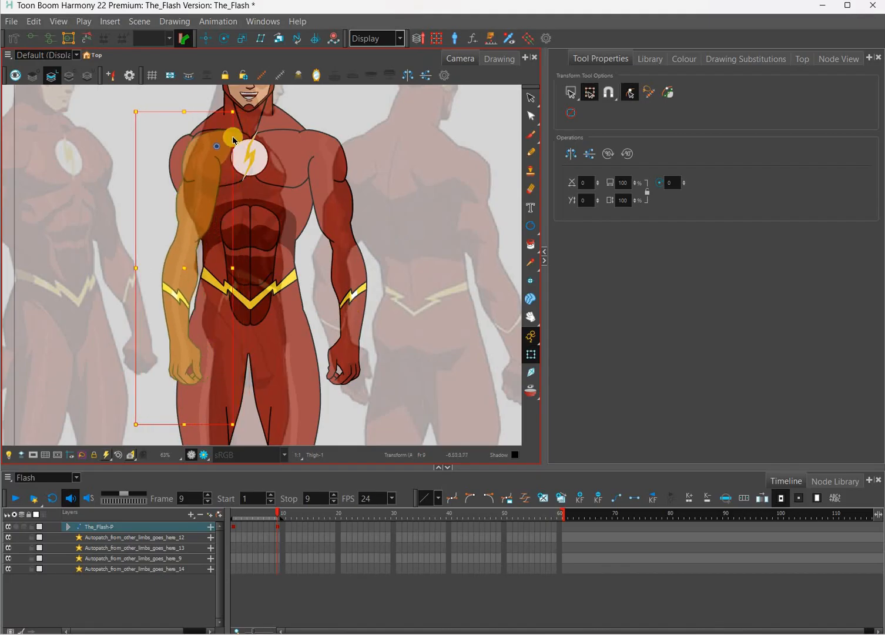
key("Left")
key("Left")
key("Left")
key("Left")
key("Left")
key("Left")
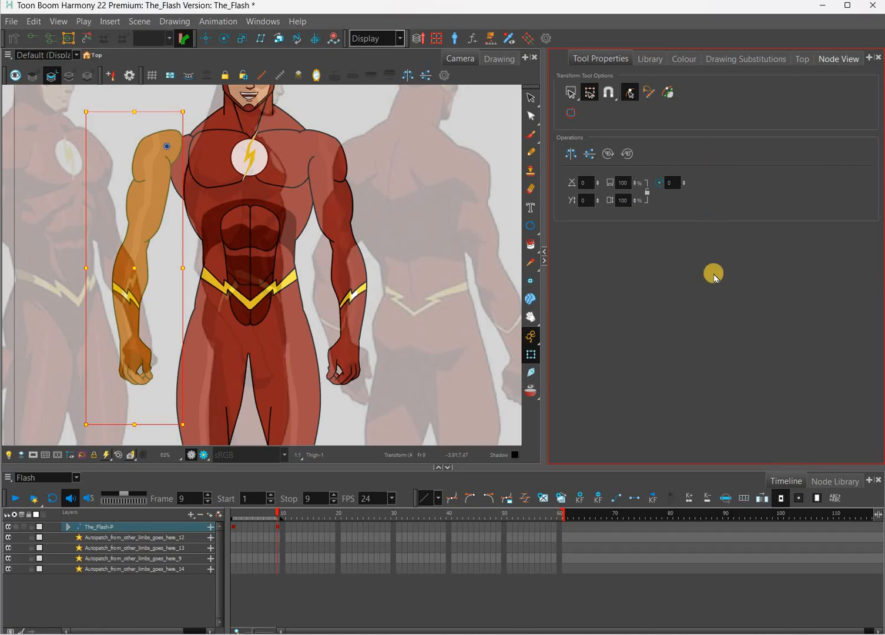
key("ctrl+shift+e")
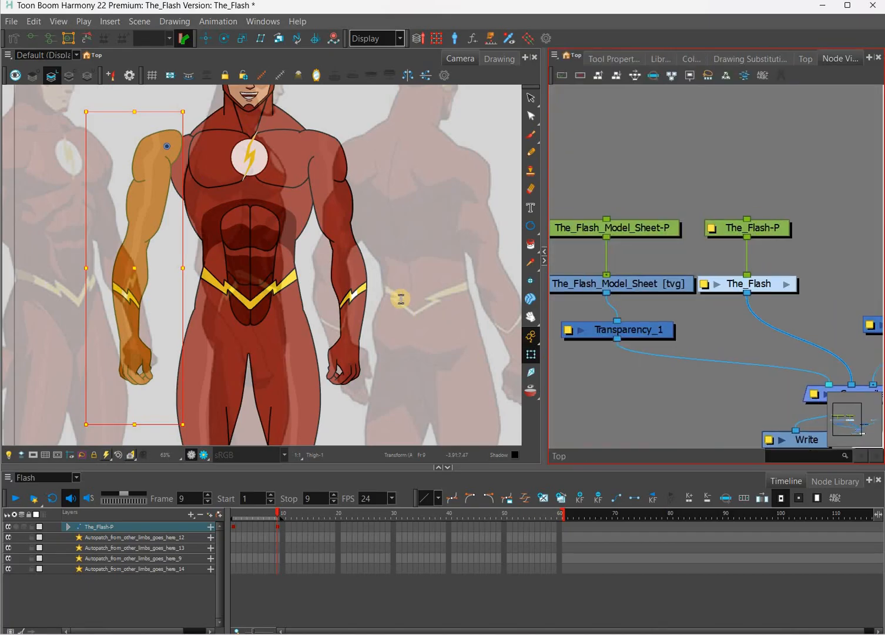
Step: Lower the transparency in the model sheet's Transparency_1 node so the reference shows more strongly, and clear the arm selection
scroll(632, 357, "up", 2)
left_click(624, 361)
left_click(441, 358)
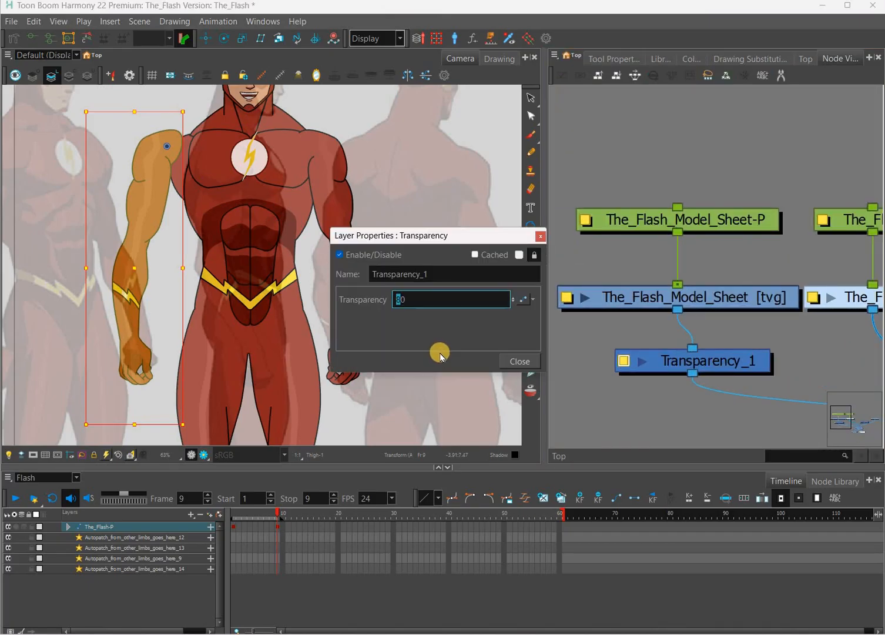
left_click(522, 363)
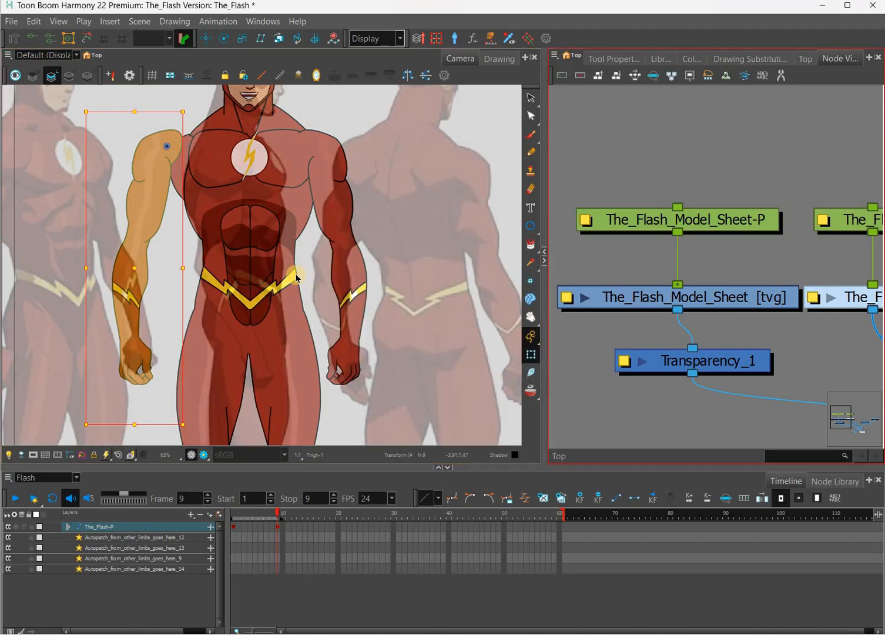
key("Escape")
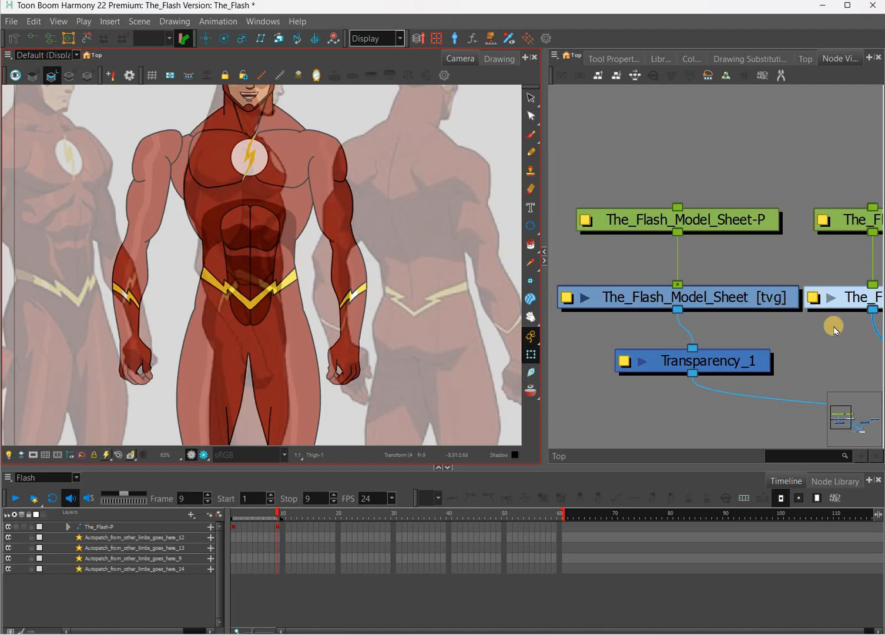
Step: Enter the The_Flash group and disable all nodes inside the Torso backdrop
left_click(781, 333)
scroll(812, 312, "down", 5)
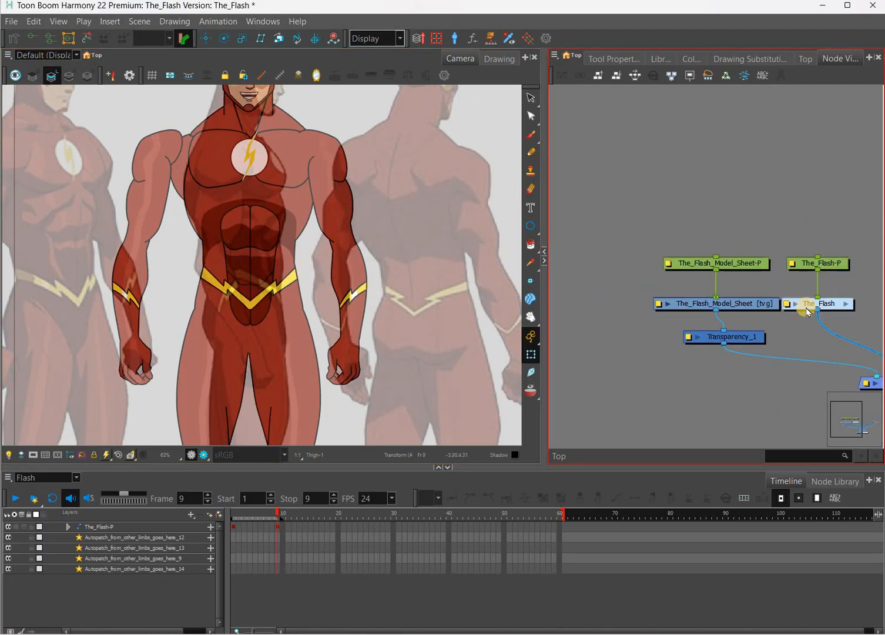
double_click(788, 308)
scroll(789, 310, "down", 6)
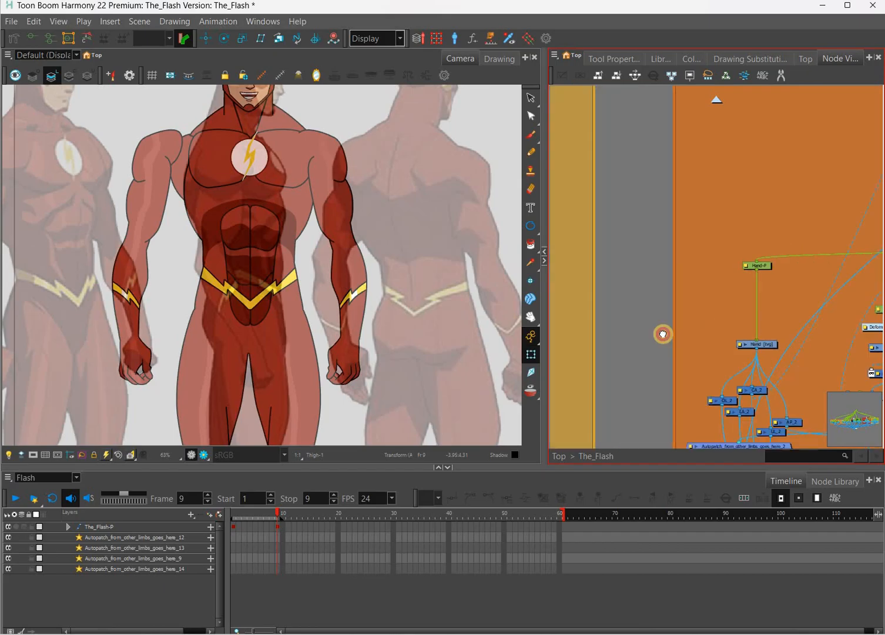
scroll(759, 328, "down", 1)
left_click_drag(822, 324, 679, 323)
scroll(682, 317, "up", 5)
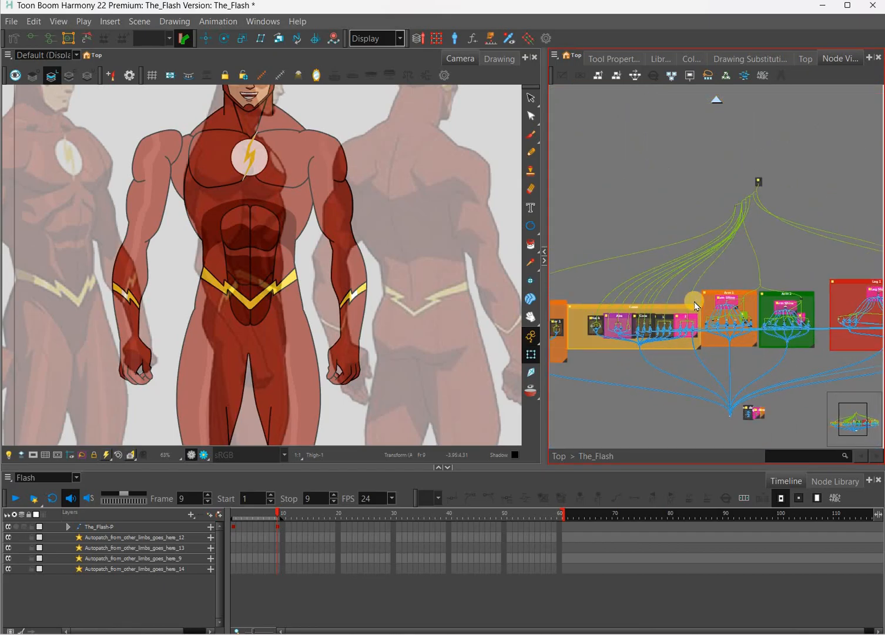
left_click(695, 308)
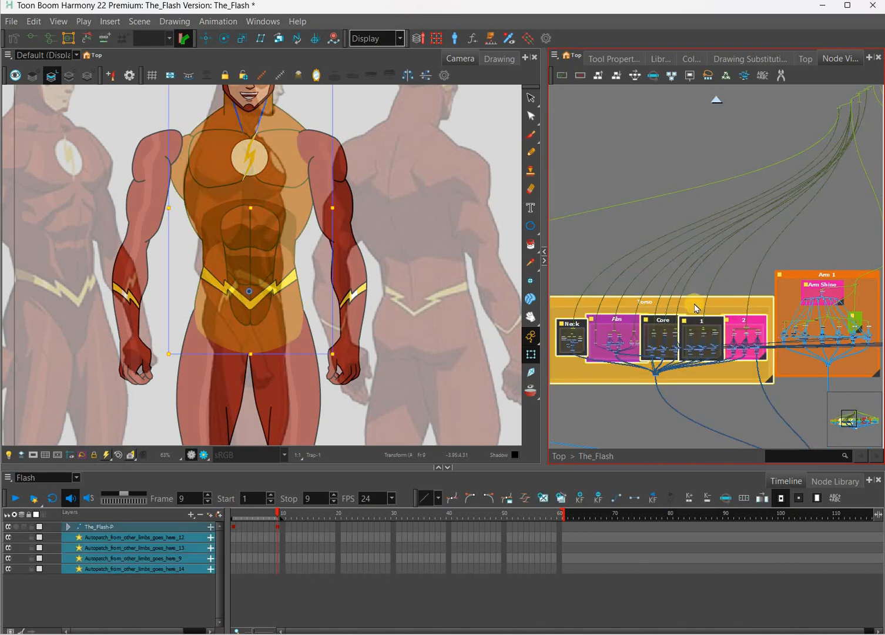
key("d")
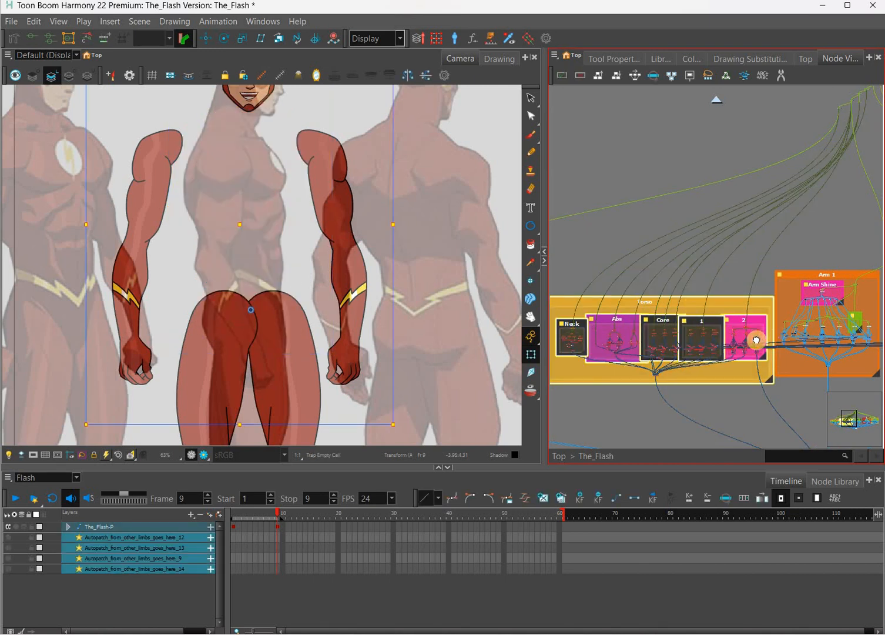
Step: Disable all nodes inside the Leg 1 and Leg 2 backdrops to hide both legs
scroll(793, 276, "right", 8)
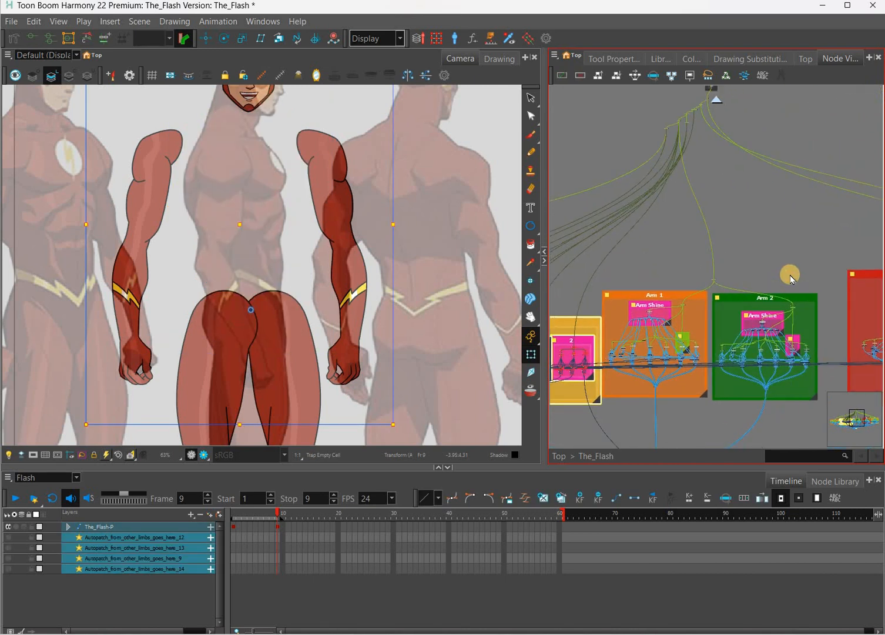
left_click(796, 280)
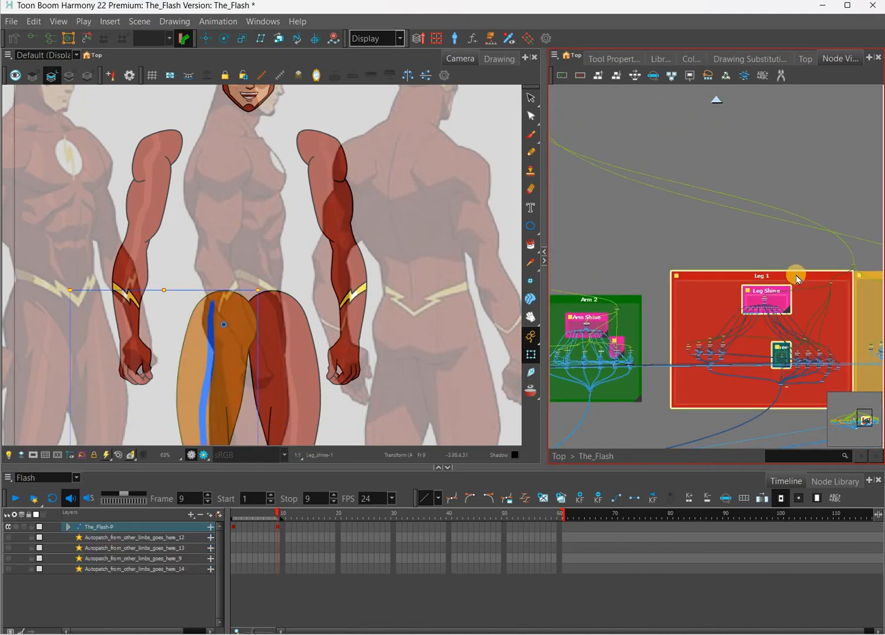
scroll(811, 273, "right", 6)
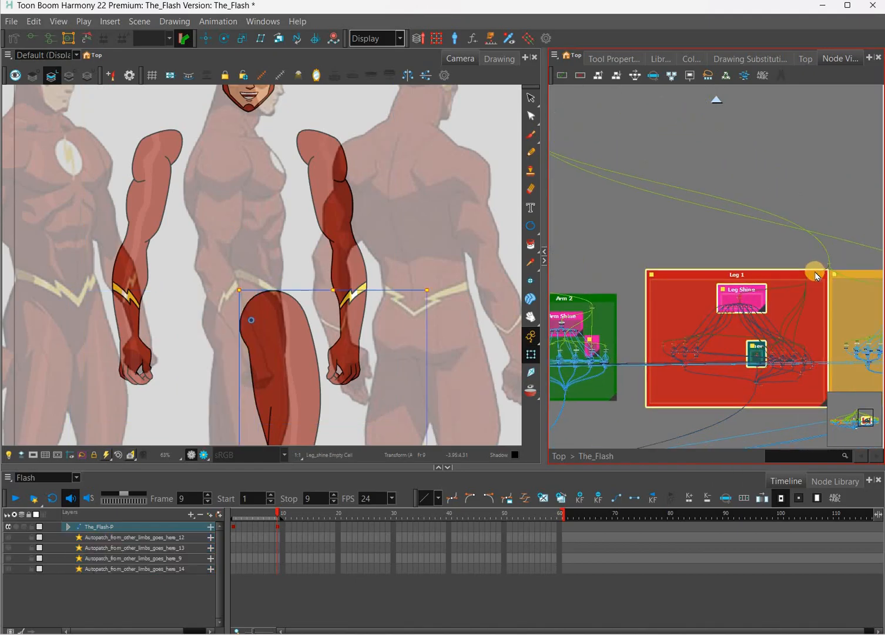
left_click(747, 269)
left_click(332, 287)
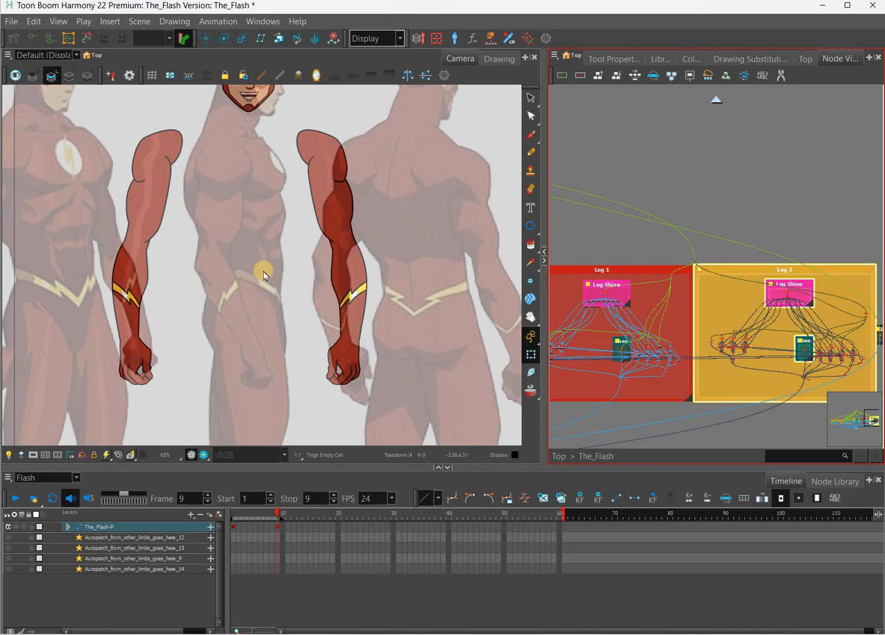
Step: Select the whole right arm from its shoulder peg and nudge it inward onto the model sheet's side-view body
left_click(248, 195)
mouse_move(247, 244)
left_mouse_down()
mouse_move(272, 234)
mouse_move(279, 216)
mouse_move(343, 298)
left_mouse_up()
key("ctrl+z")
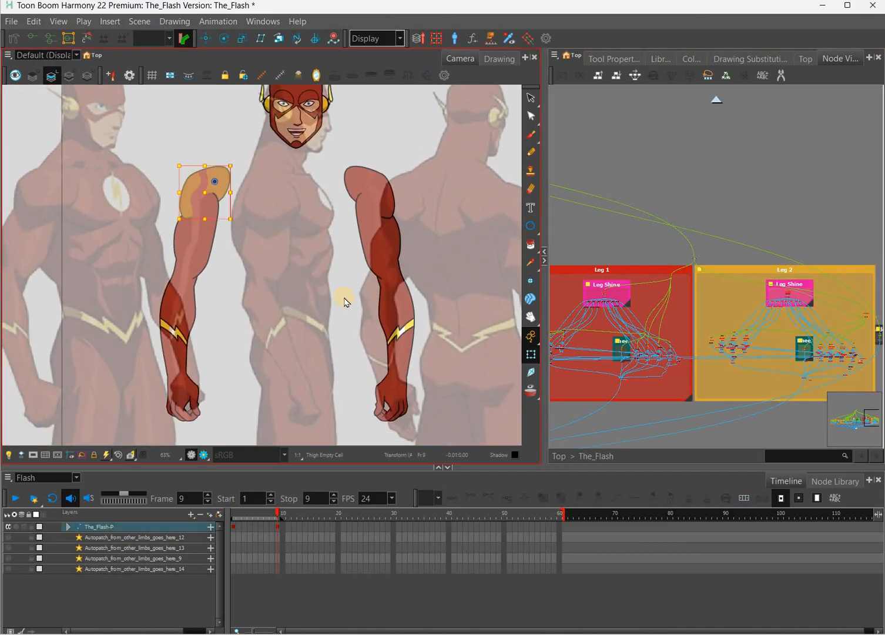
key("b")
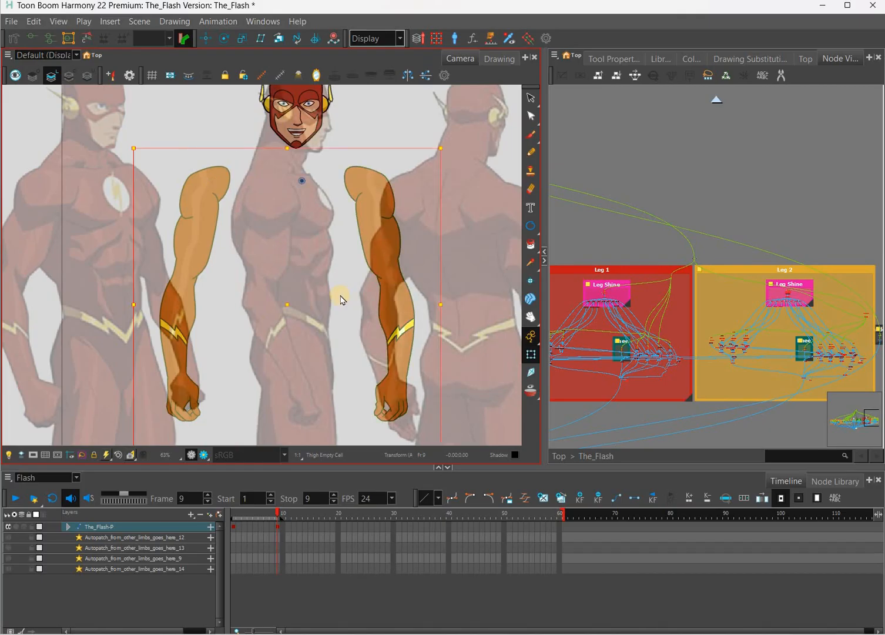
key("Right")
key("Right")
key("Right")
key("Right")
key("Right")
key("Right")
key("Right")
key("Right")
key("Right")
key("Right")
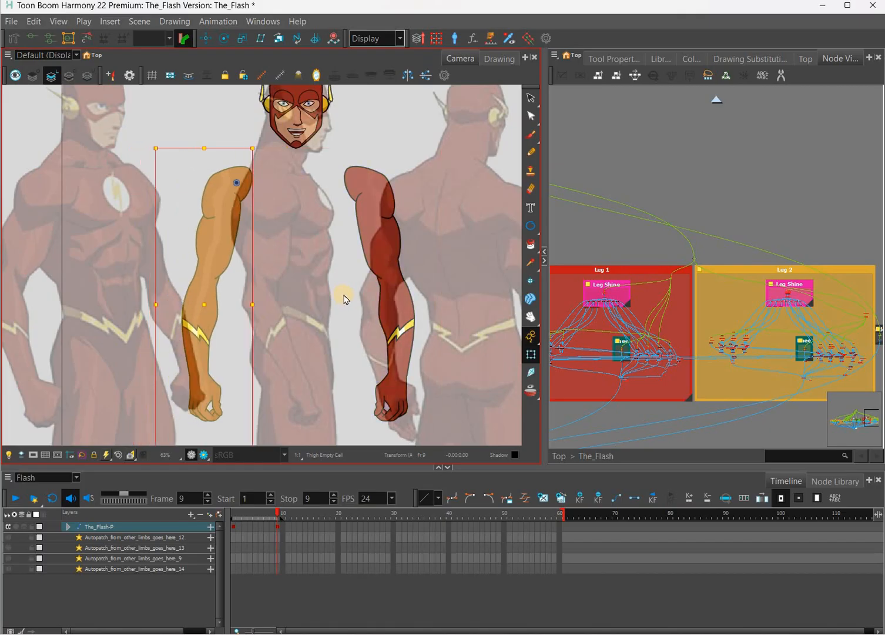
key("Right")
key("Right")
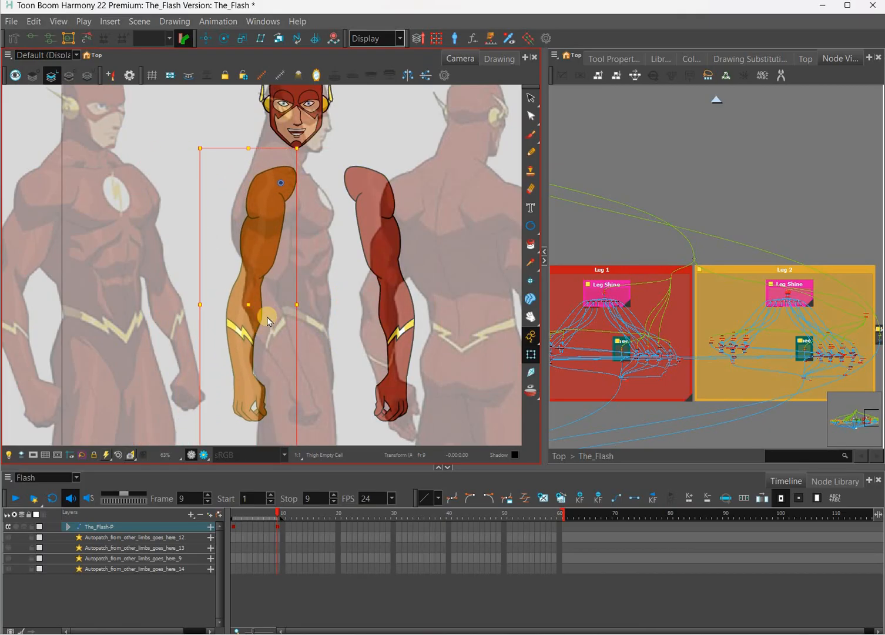
Step: Select the right hand and step through its parent pegs until the forearm and hand are selected together
left_click_drag(269, 321, 191, 231)
scroll(140, 302, "up", 1)
left_click_drag(157, 378, 151, 407)
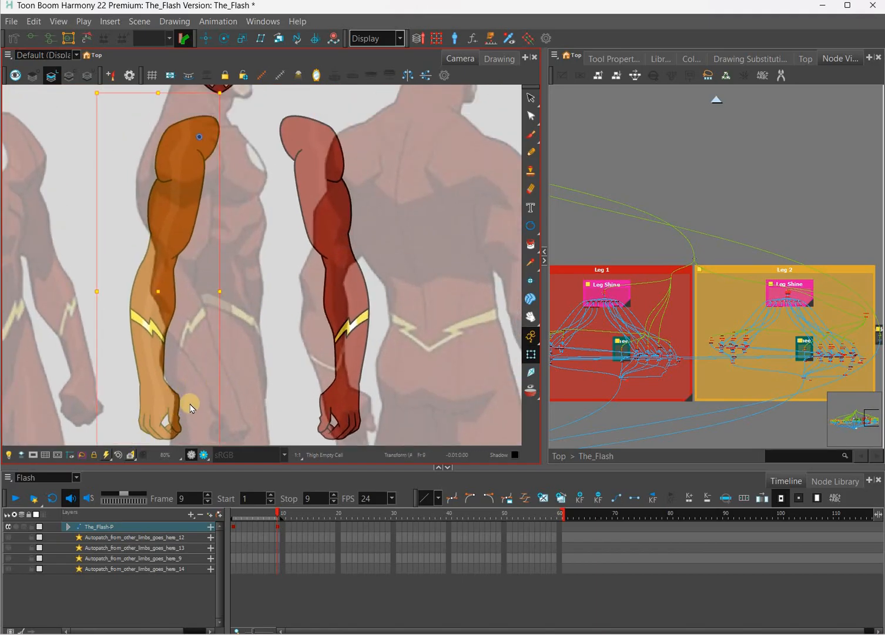
key("shift+b")
left_click(170, 394)
key("b")
key("b")
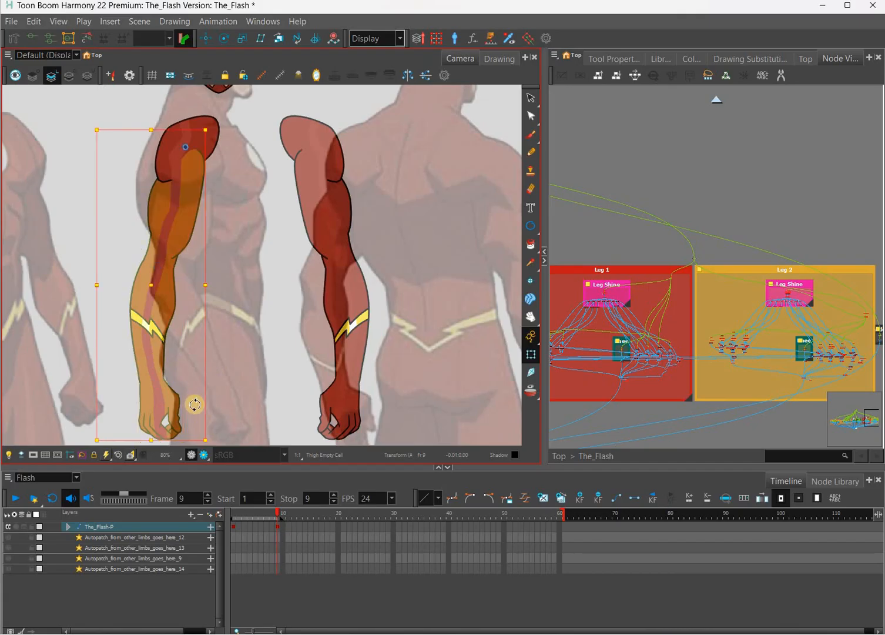
key("shift+b")
key("space")
left_click_drag(230, 393, 235, 352)
Step: Rotate the right forearm and hand forward at the elbow so the arm bends along the side view
left_click_drag(188, 399, 215, 390)
key("ctrl+z")
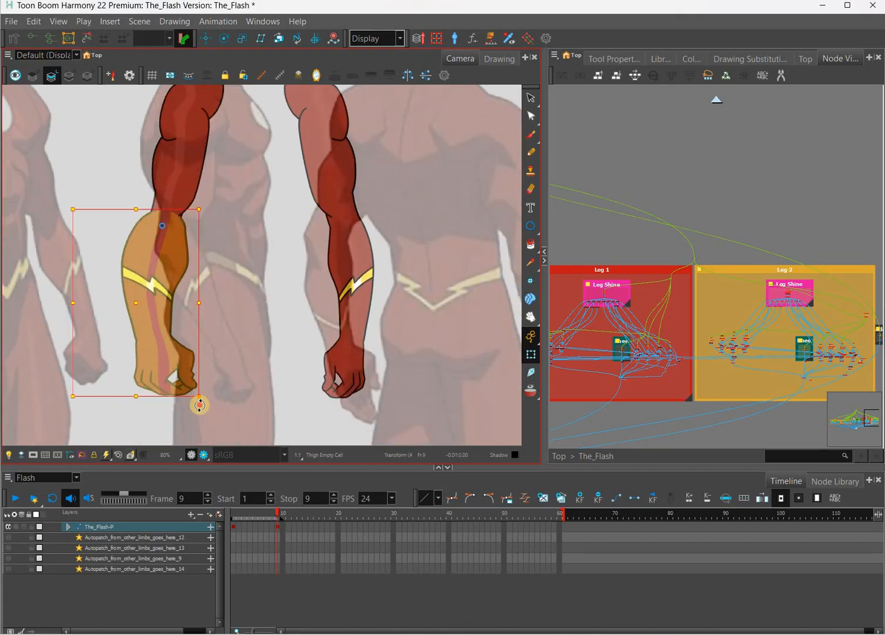
left_click_drag(270, 369, 253, 413)
key("b")
key("b")
key("shift+b")
key("shift+b")
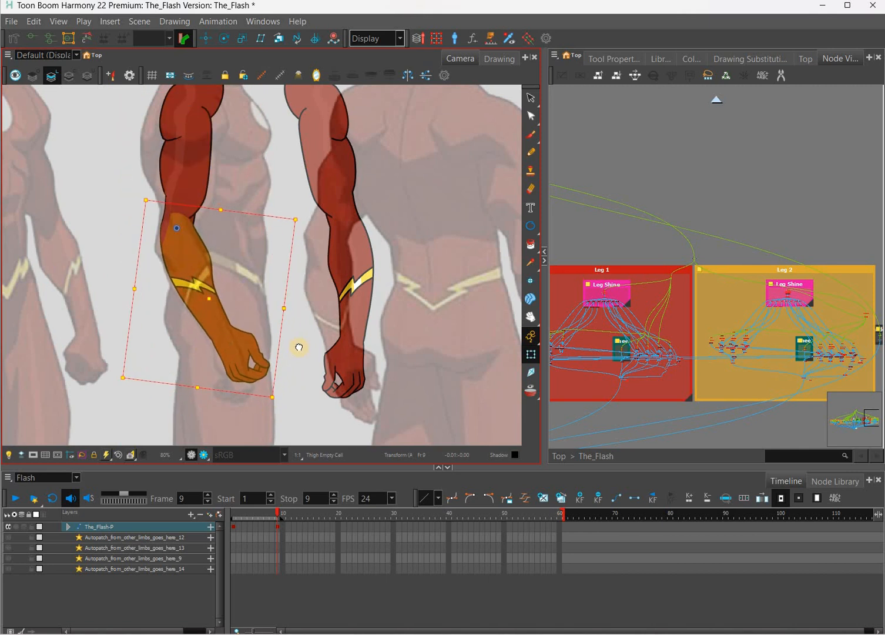
Step: Select only the right hand and rotate it slightly downward at the wrist
key("shift+b")
left_click_drag(297, 373, 288, 388)
left_click_drag(312, 270, 316, 335)
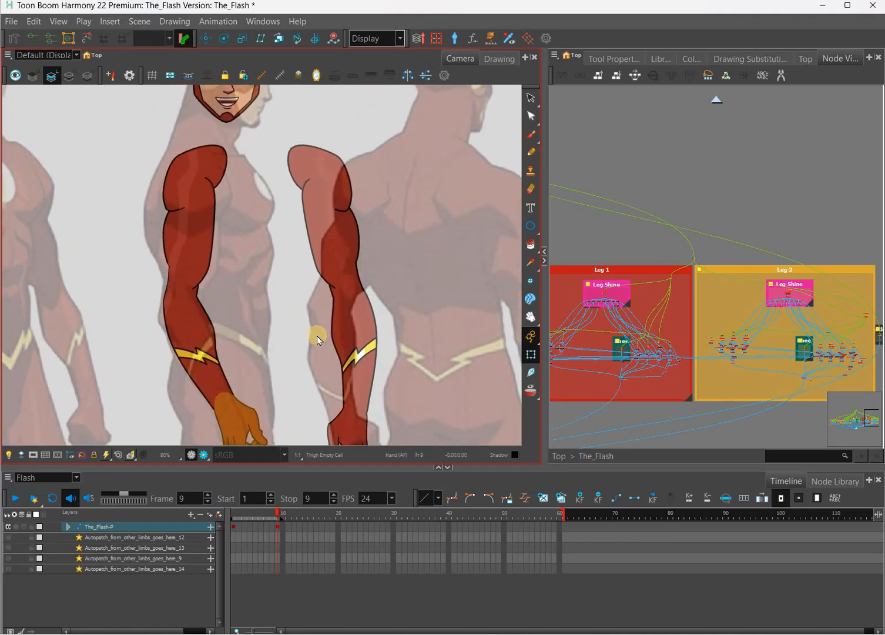
Step: Select the right arm's shine stripe and show its deformation controls
key("shift+b")
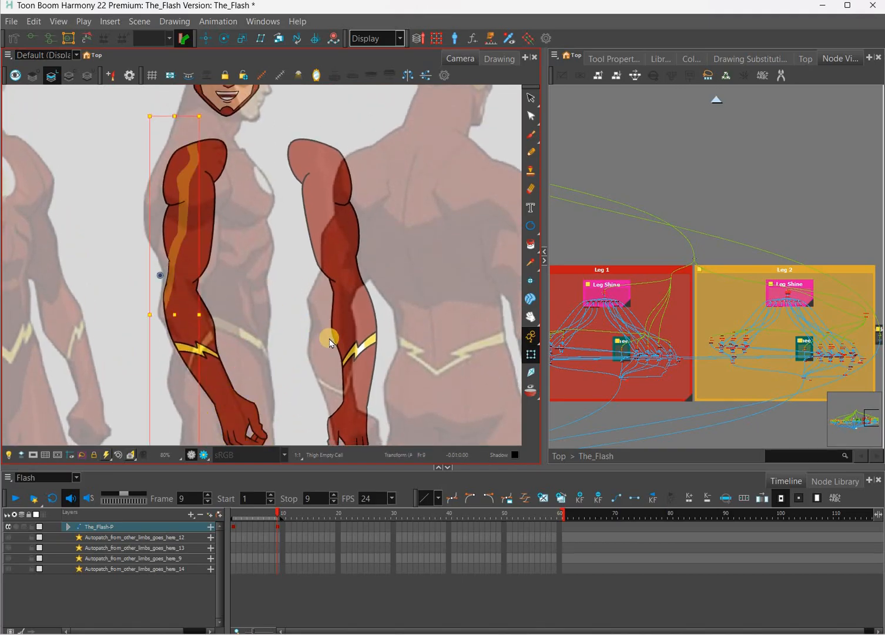
key("shift+F11")
left_click_drag(315, 395, 313, 359)
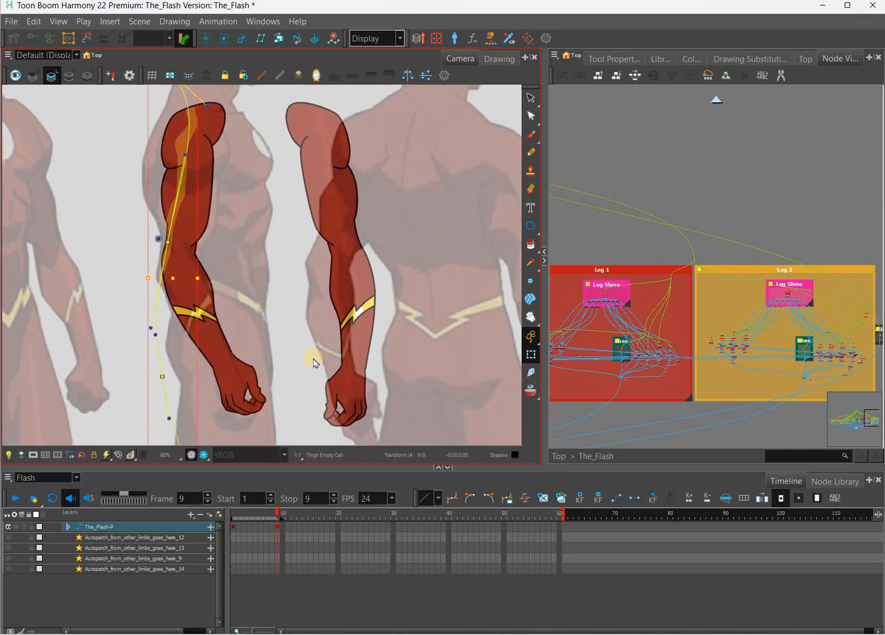
scroll(300, 389, "down", 1)
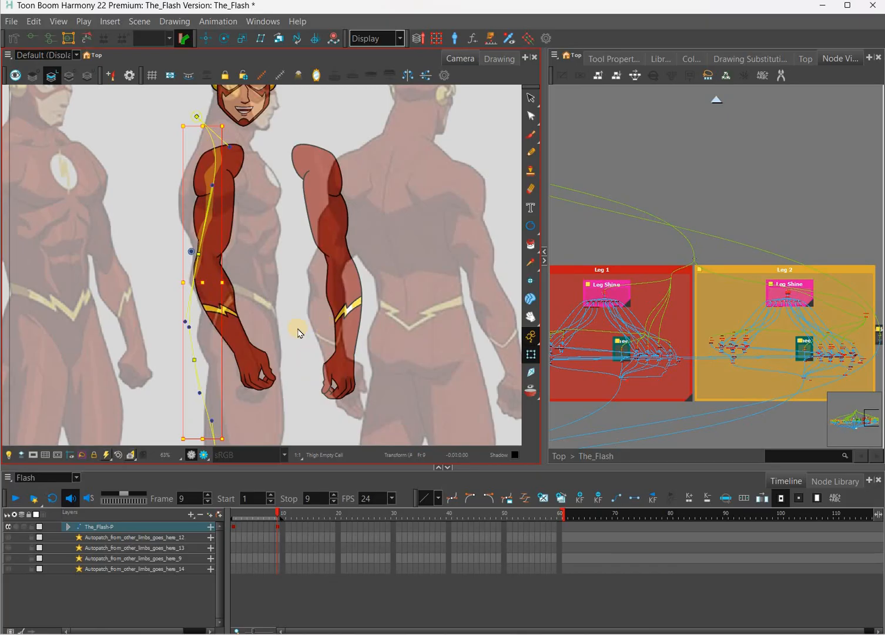
Step: Move the shine's deformation points and handles so the stripe bends at the elbow and follows the forearm to the hand
left_click_drag(213, 433, 212, 414)
left_click(189, 336)
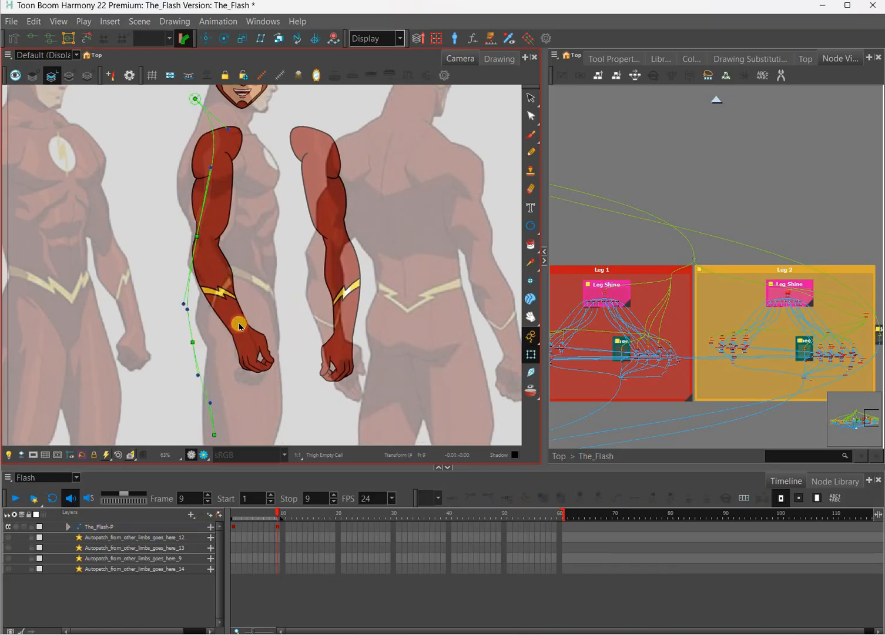
left_click(239, 327)
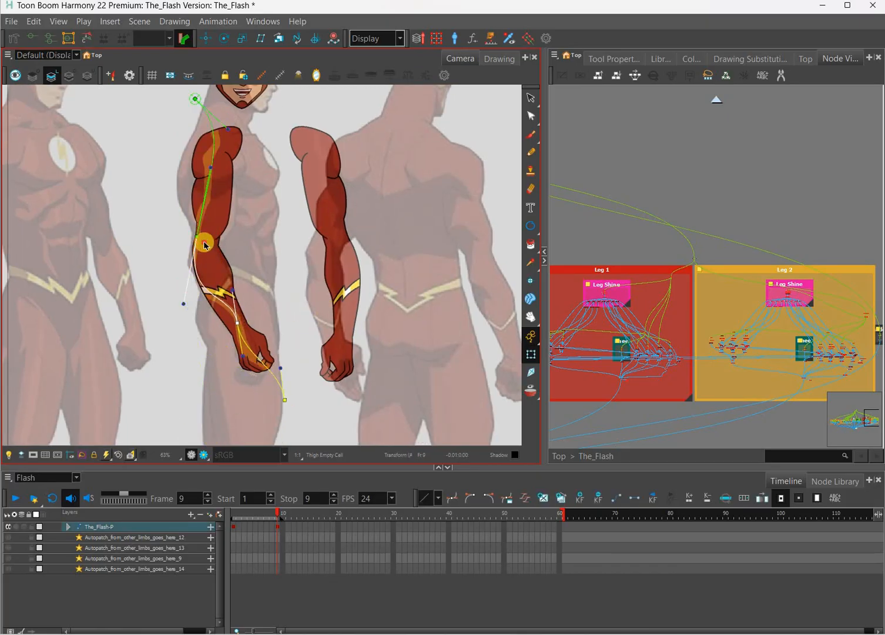
left_click_drag(199, 237, 208, 236)
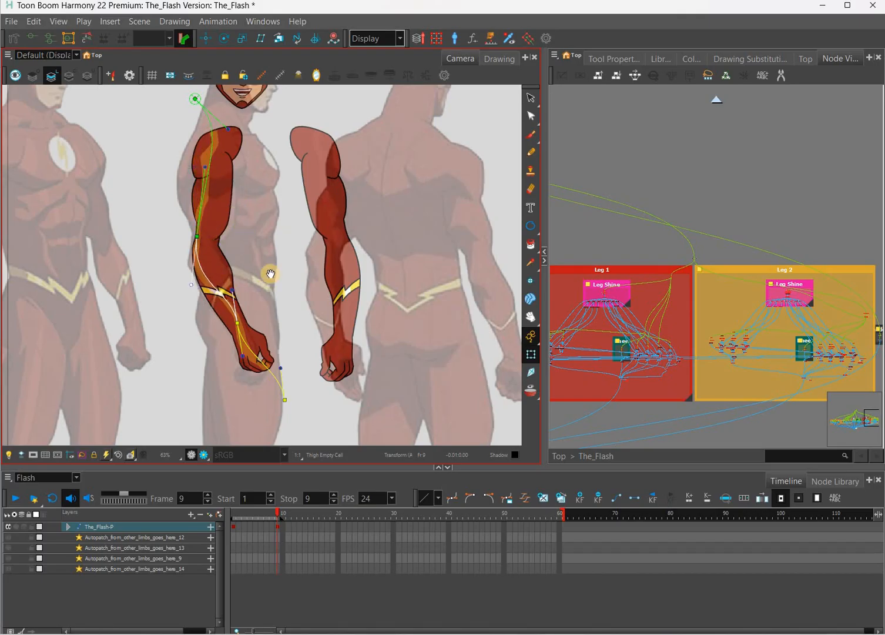
scroll(275, 300, "up", 2)
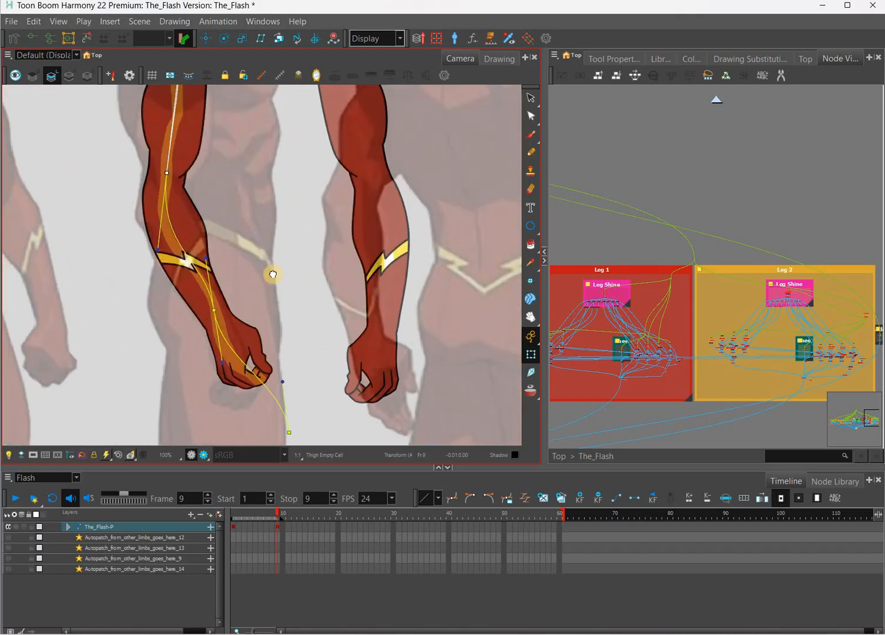
left_click_drag(272, 274, 263, 306)
left_click_drag(223, 256, 227, 283)
left_click_drag(248, 240, 260, 286)
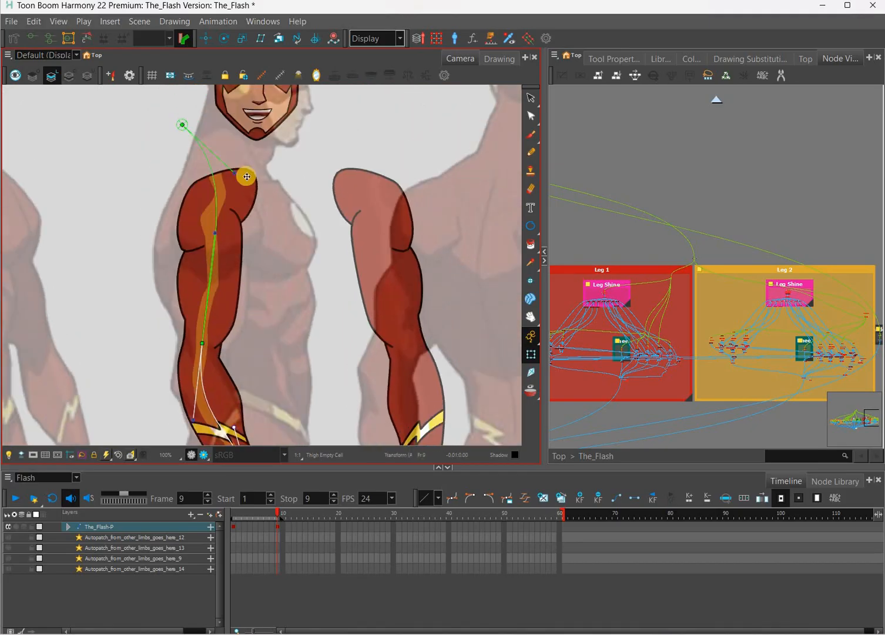
Step: Reshape the right shoulder into a fuller, rounder form by moving its deformation points and handles along the lower and front edges
scroll(323, 259, "up", 1)
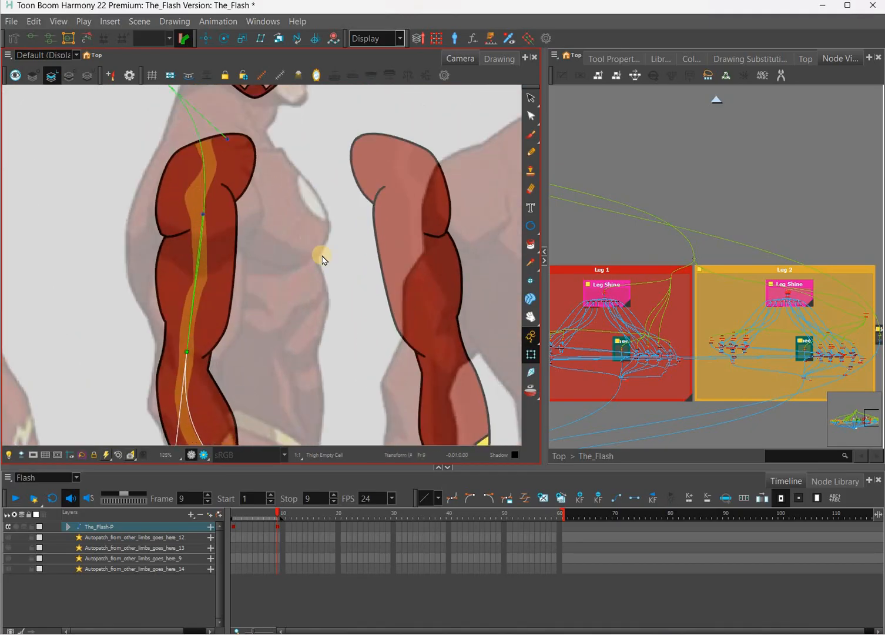
left_click(249, 198)
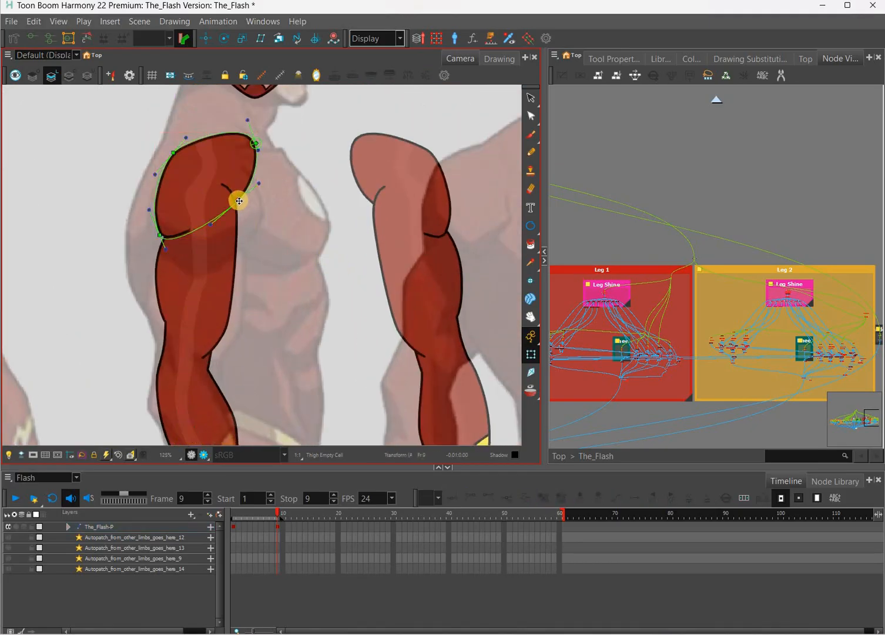
left_click_drag(165, 249, 173, 272)
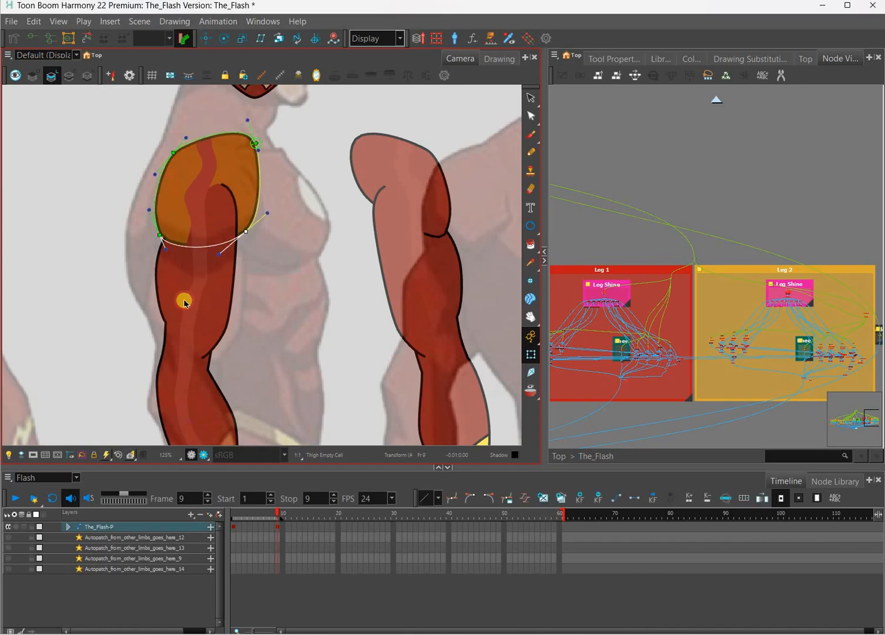
mouse_move(245, 236)
left_mouse_down()
mouse_move(248, 244)
mouse_move(279, 227)
mouse_move(282, 244)
mouse_move(251, 243)
left_mouse_up()
left_click_drag(238, 141, 239, 181)
mouse_move(268, 255)
left_mouse_down()
mouse_move(261, 275)
mouse_move(285, 253)
left_mouse_up()
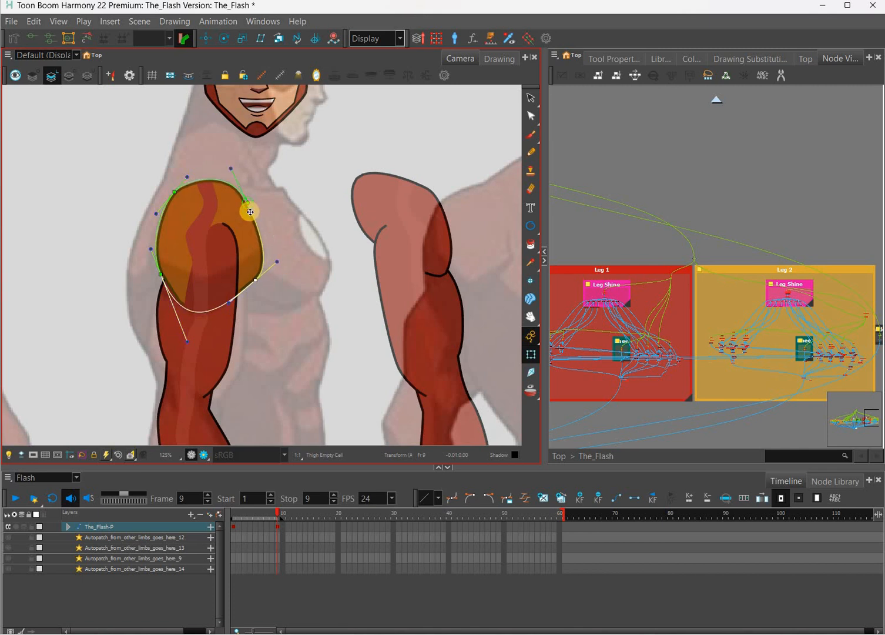
left_click_drag(231, 169, 223, 163)
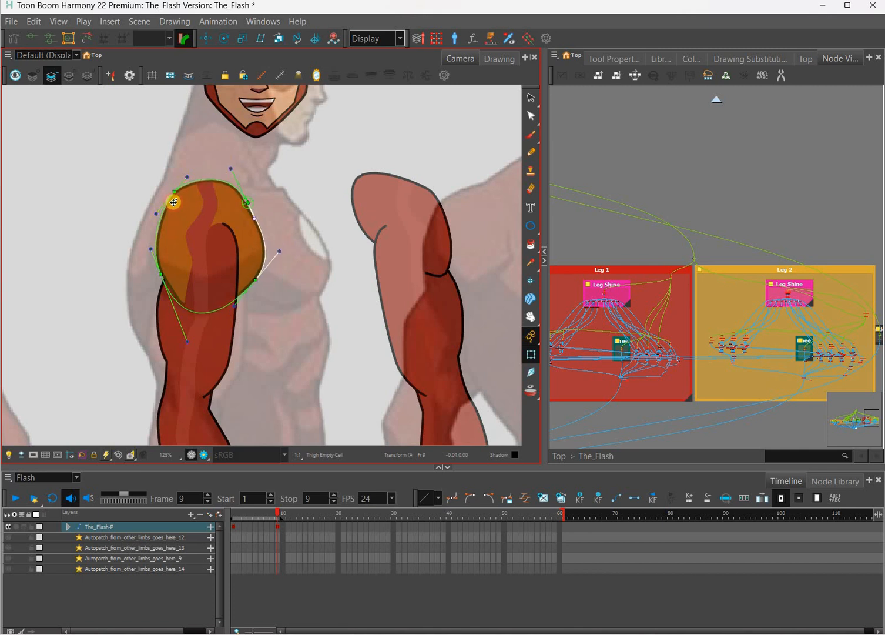
left_click_drag(175, 192, 174, 201)
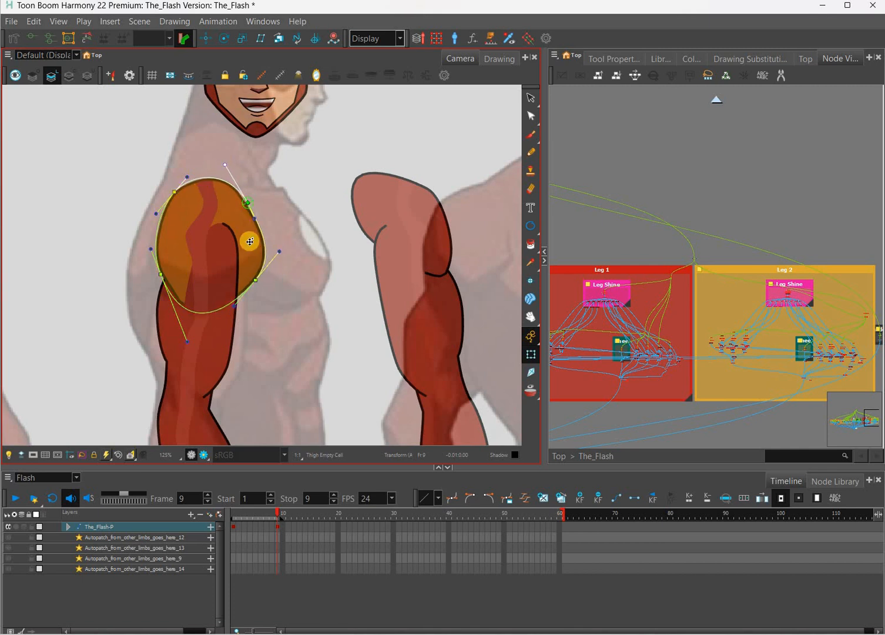
Step: Shift the muscle at the back of the right upper arm slightly outward, and show the arm shine's deformation controls
mouse_move(238, 357)
left_mouse_down()
mouse_move(243, 314)
mouse_move(170, 296)
left_mouse_up()
left_click(241, 313)
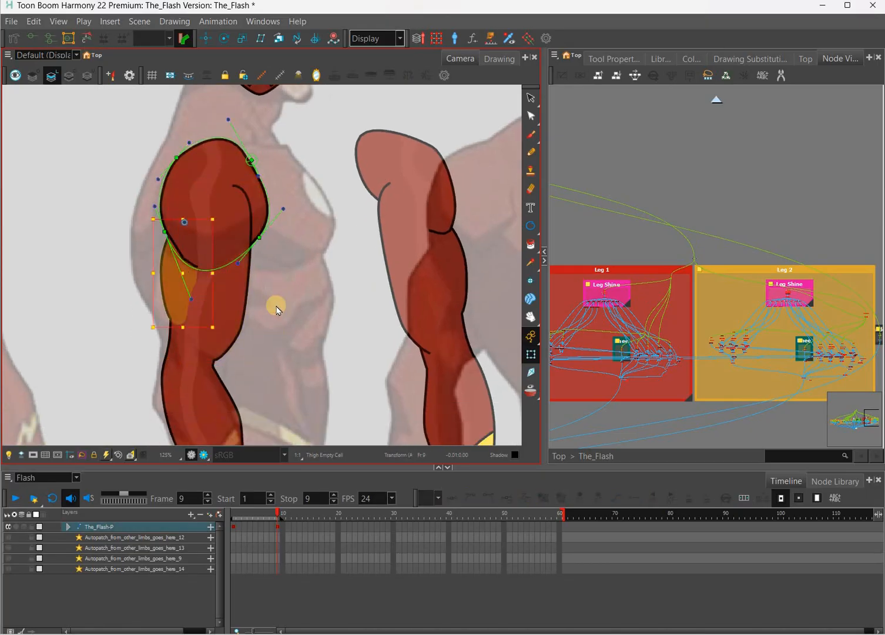
scroll(198, 312, "down", 3)
left_click(198, 302)
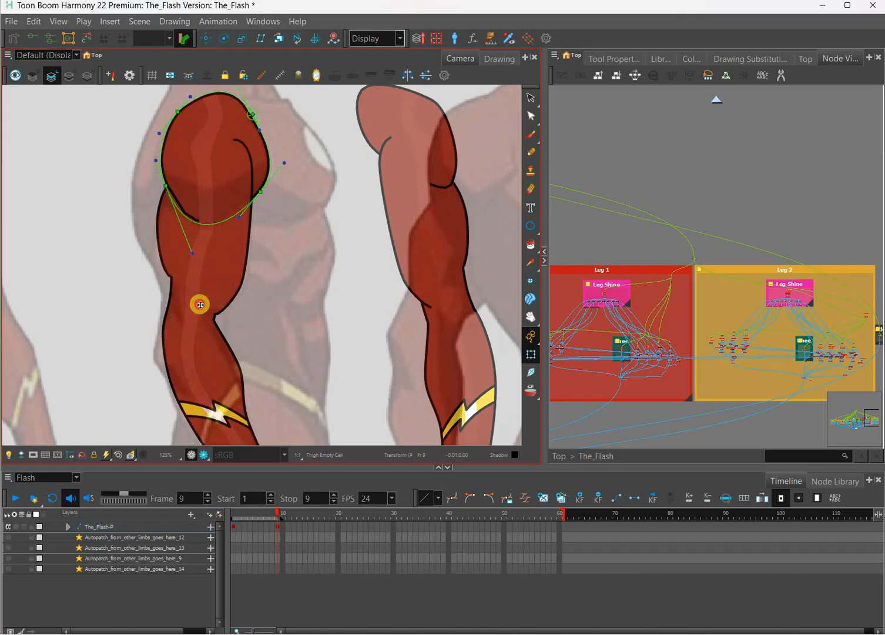
left_click_drag(337, 294, 341, 294)
left_click(277, 285)
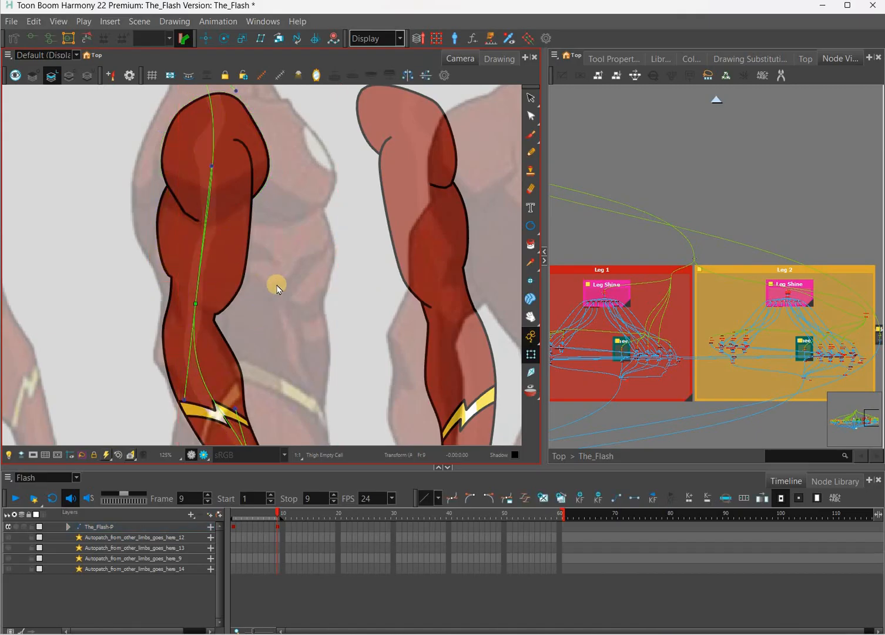
Step: Adjust the right biceps' deformation points and handles to refine its front curve between the shoulder and elbow
left_click_drag(251, 260, 246, 259)
left_click(236, 144)
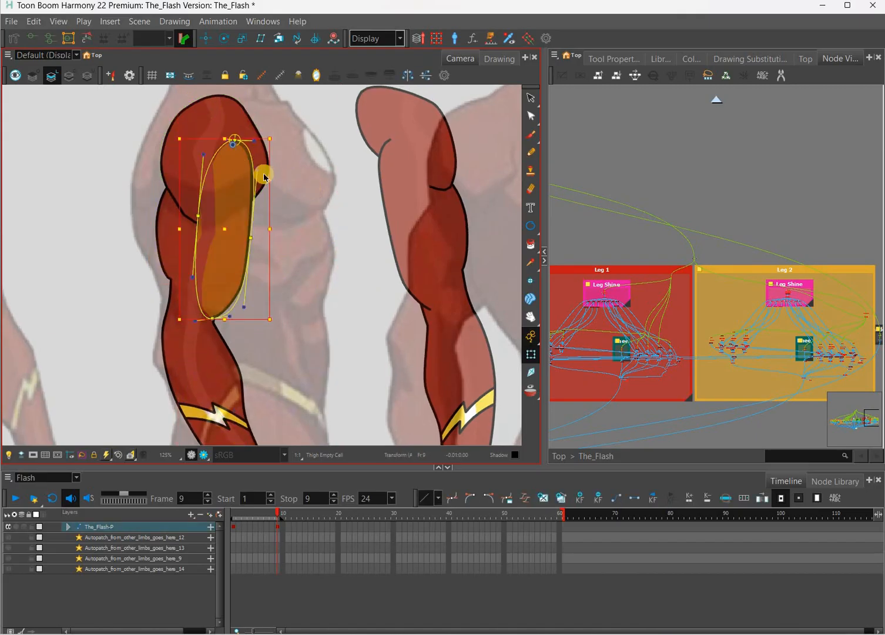
left_click(288, 185)
left_click_drag(237, 144, 235, 154)
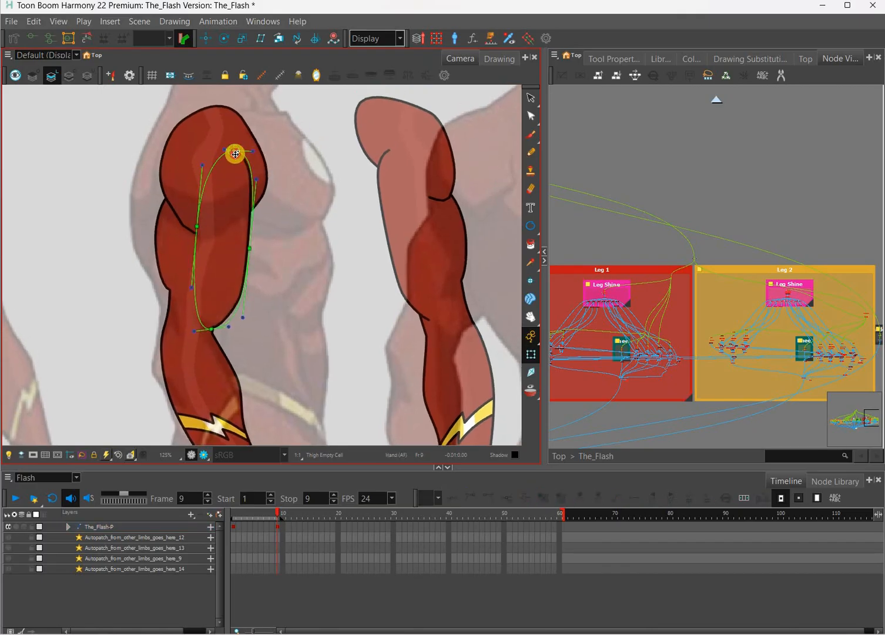
left_click(237, 155)
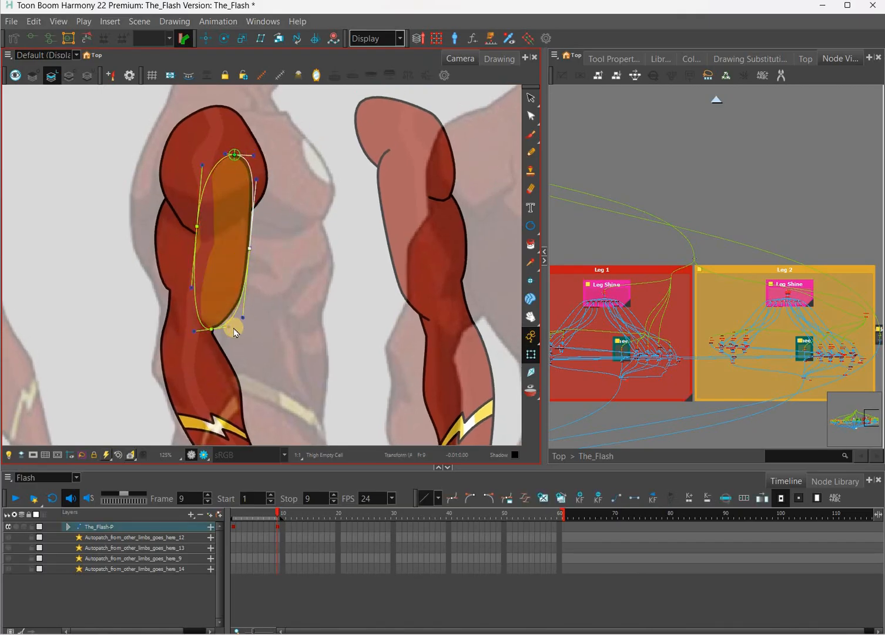
left_click_drag(230, 327, 217, 311)
left_click_drag(249, 248, 247, 254)
left_click_drag(257, 188, 261, 182)
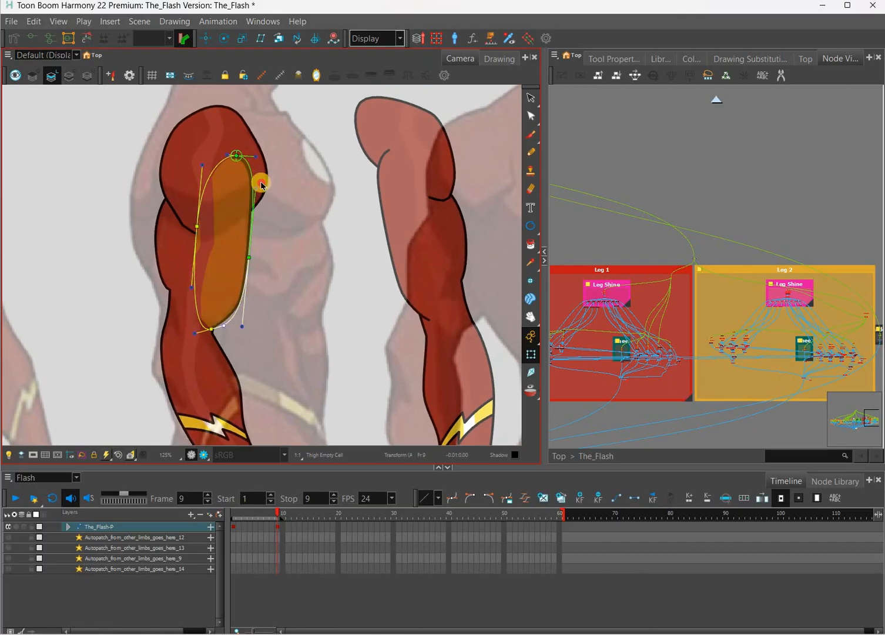
left_click(310, 209)
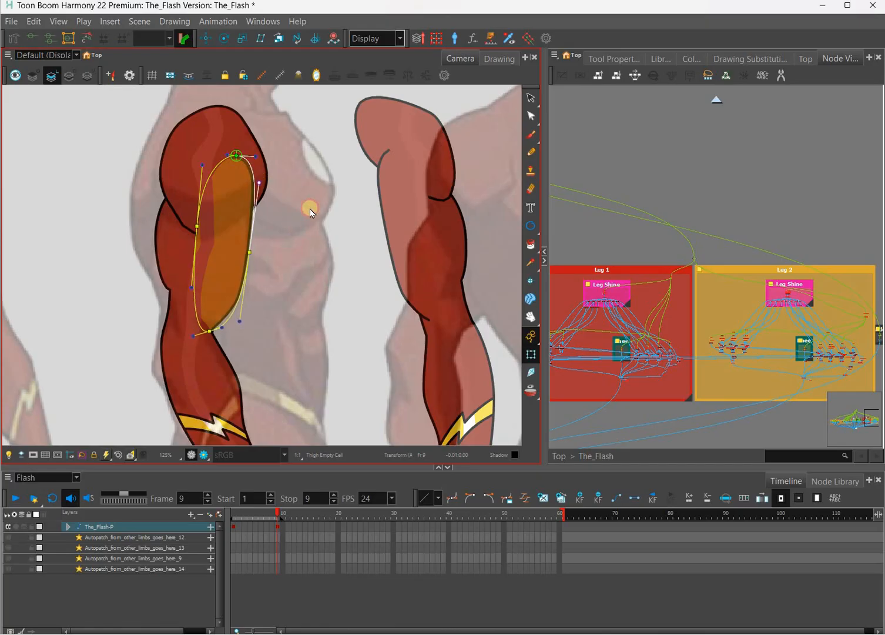
Step: Try to layer the right shoulder in front of the upper arm by nudging the shoulder forward in depth
left_click_drag(322, 256, 322, 280)
scroll(282, 226, "down", 1)
mouse_move(276, 222)
left_mouse_down()
mouse_move(256, 179)
mouse_move(316, 206)
left_mouse_up()
scroll(309, 179, "down", 1)
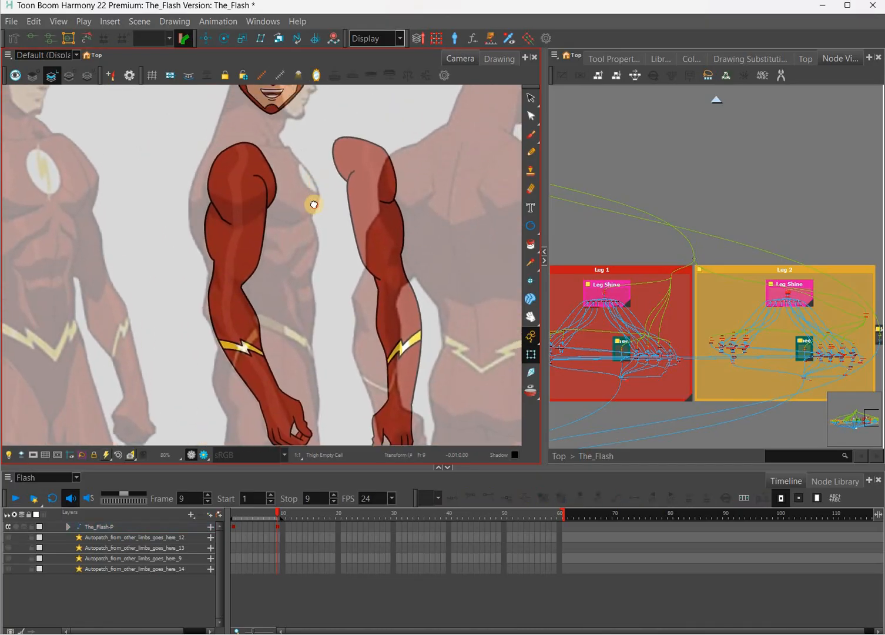
scroll(288, 211, "up", 2)
left_click(263, 191)
left_click(321, 203)
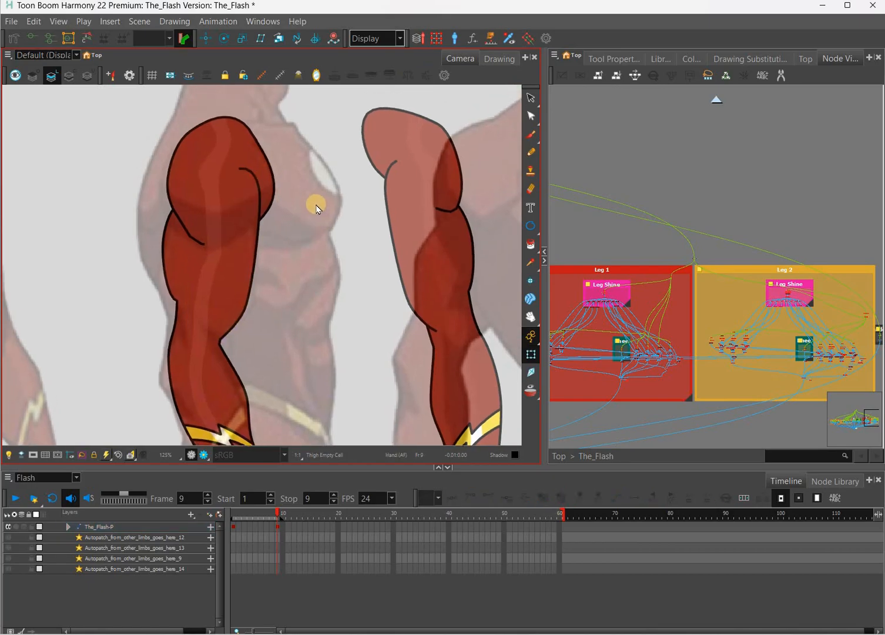
left_click(316, 206)
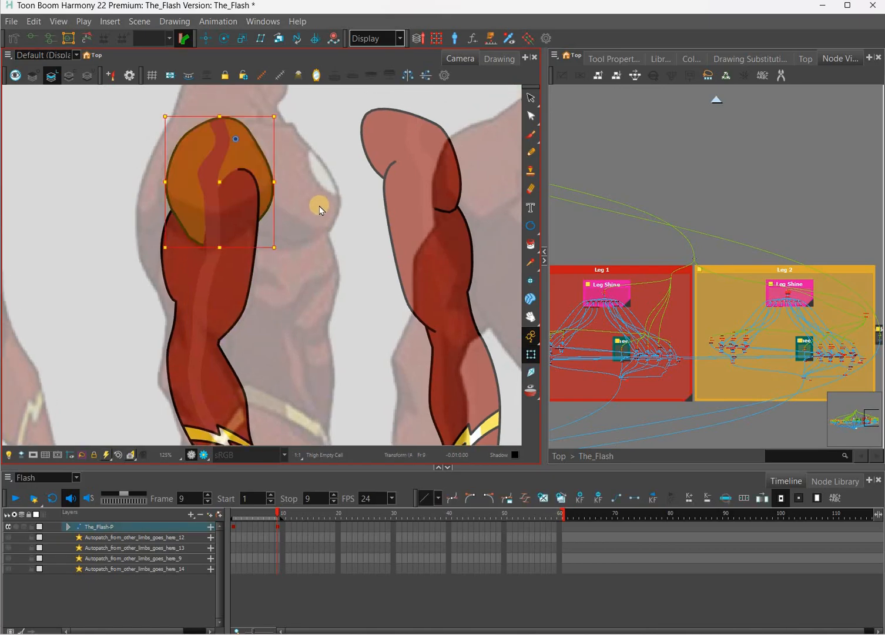
key("alt+Down")
key("alt+Down")
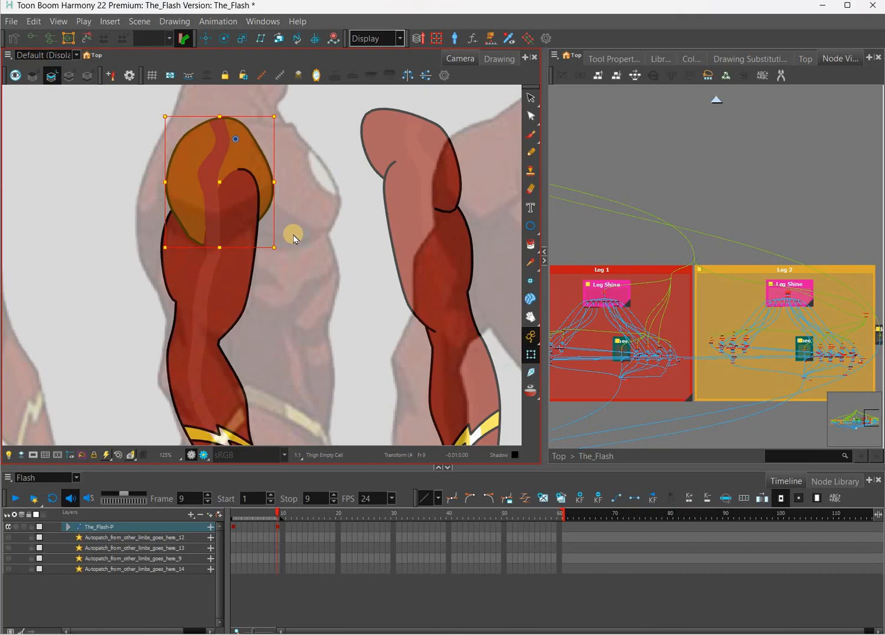
key("alt+Down")
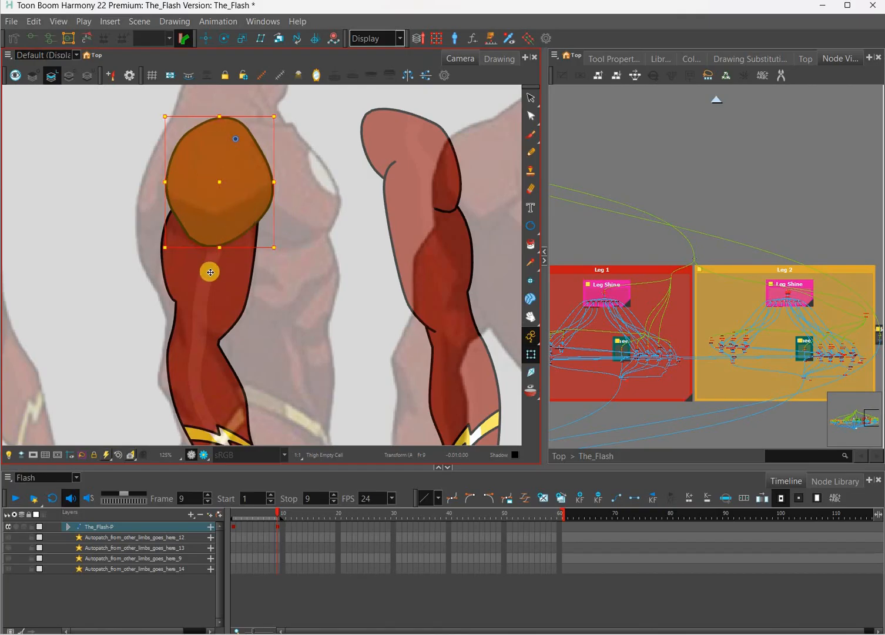
left_click(210, 269)
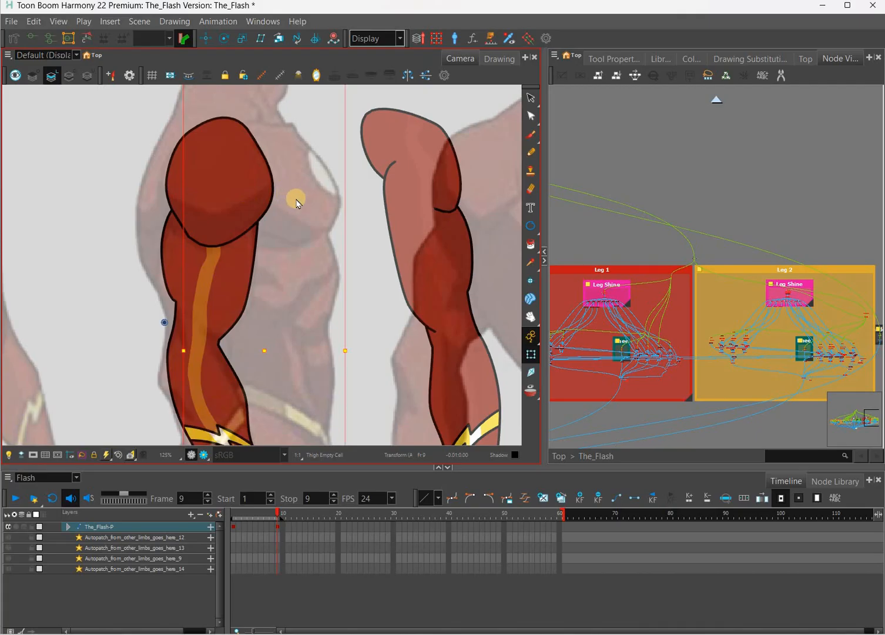
left_click(241, 228)
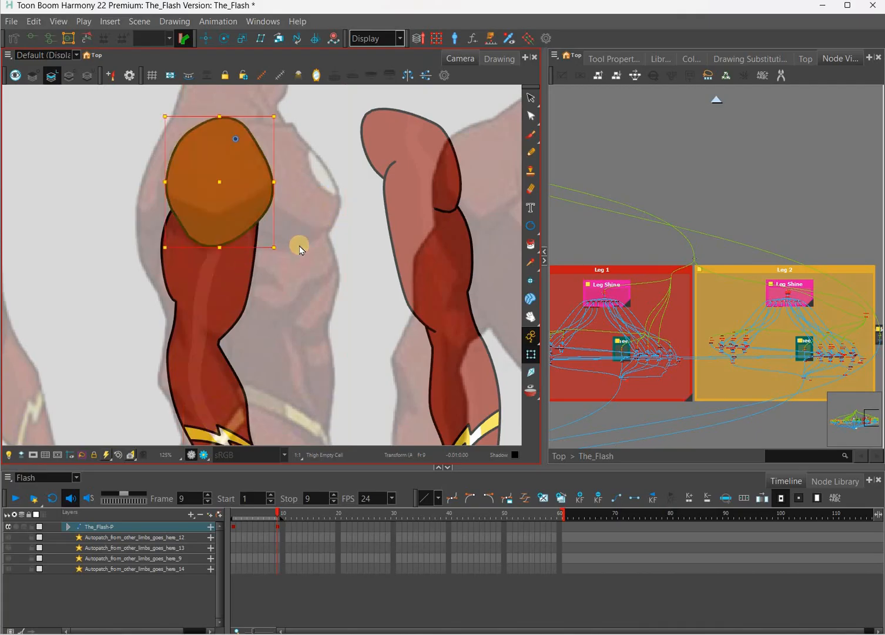
Step: Undo the right shoulder's depth nudges
key("ctrl+z")
key("ctrl+z")
key("ctrl+z")
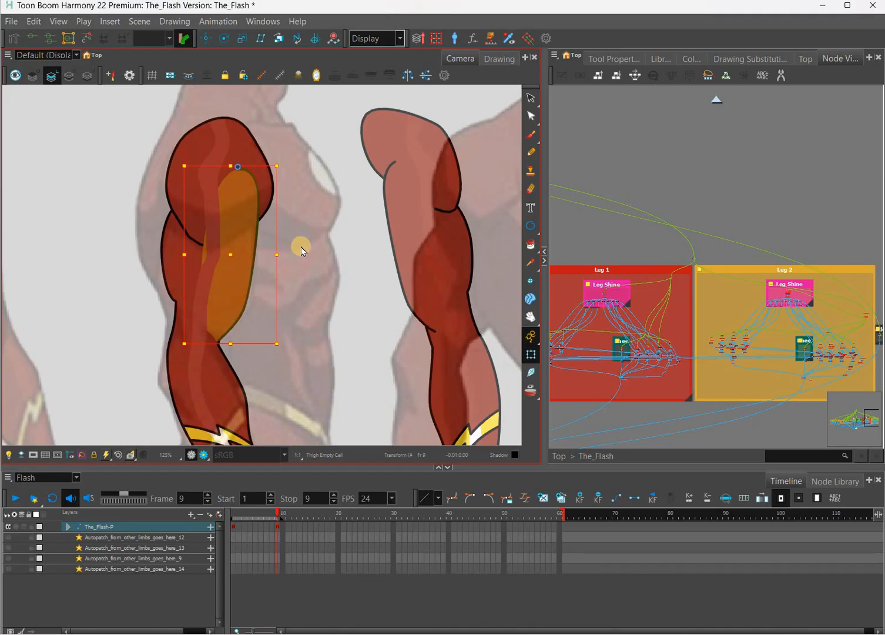
Step: Nudge the right biceps backward in depth to place it behind the shoulder, keeping the shine stripe in front
key("ctrl+z")
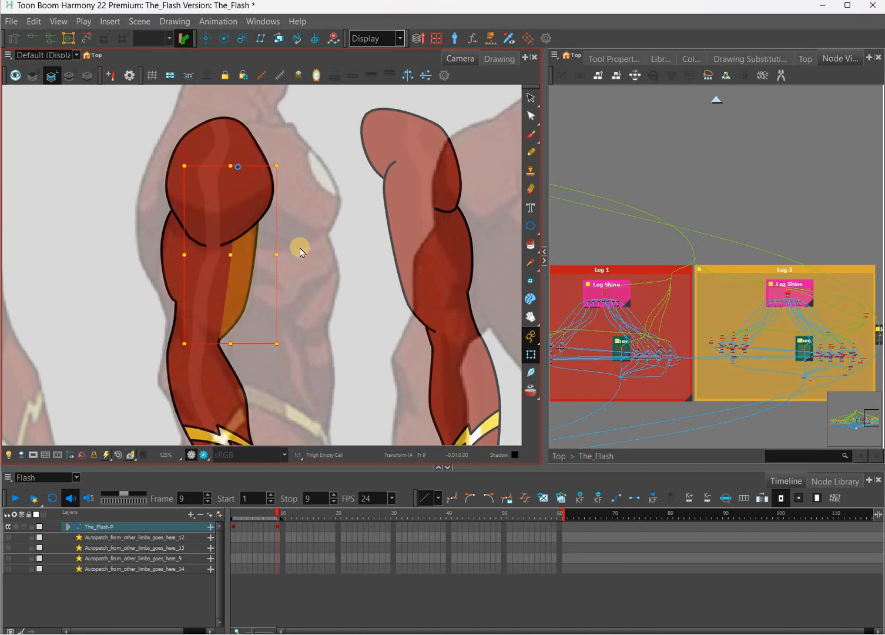
key("ctrl+shift+z")
key("ctrl+z")
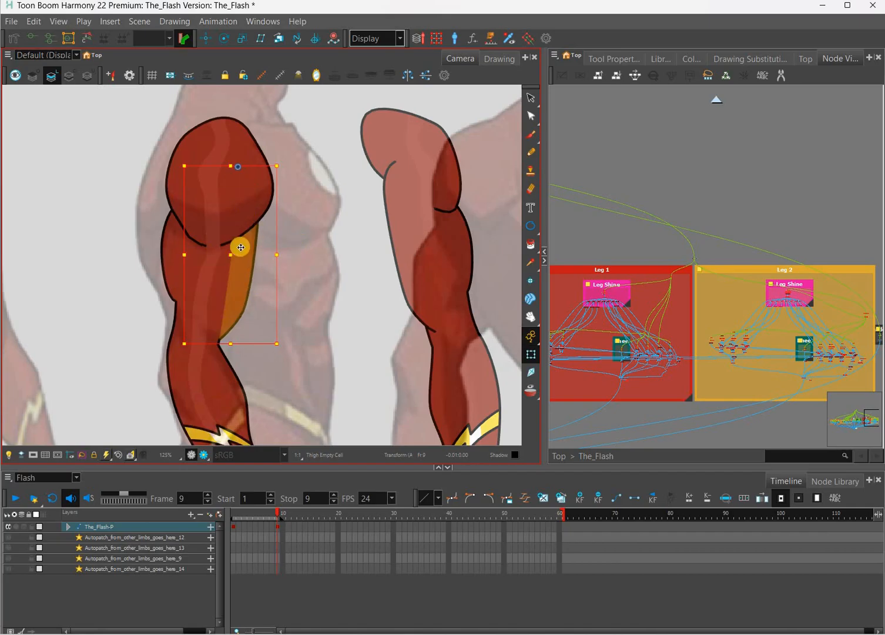
key("ctrl+shift+z")
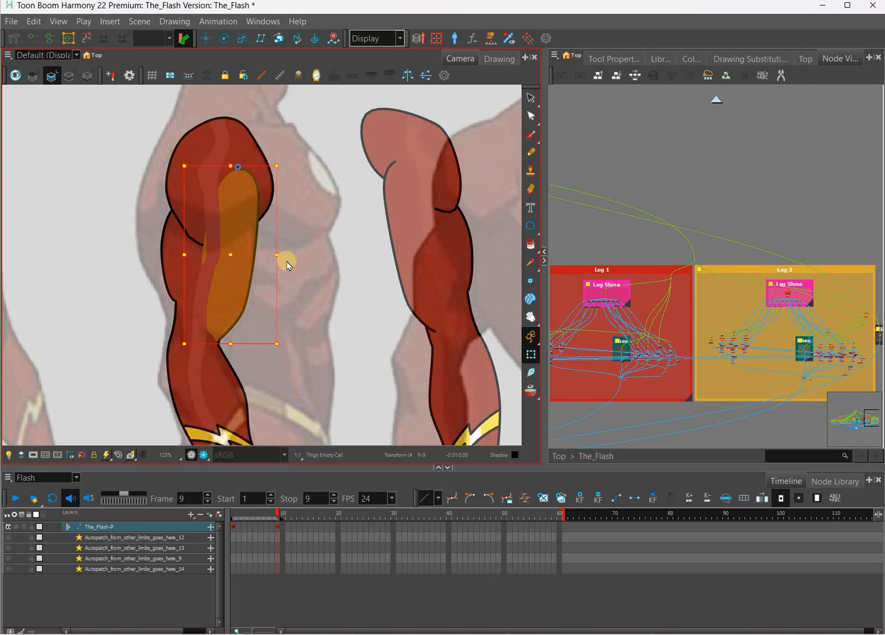
key("ctrl+z")
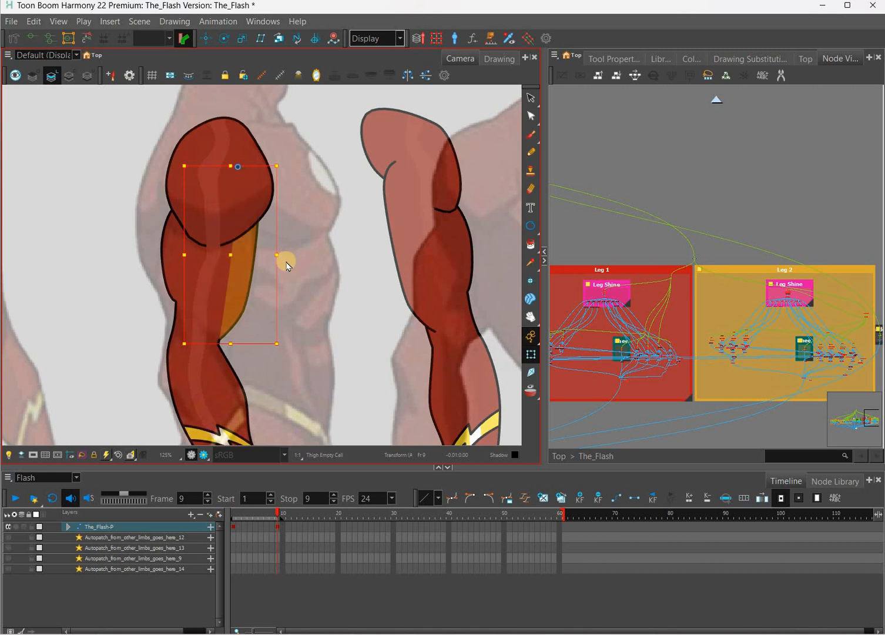
key("ctrl+shift+z")
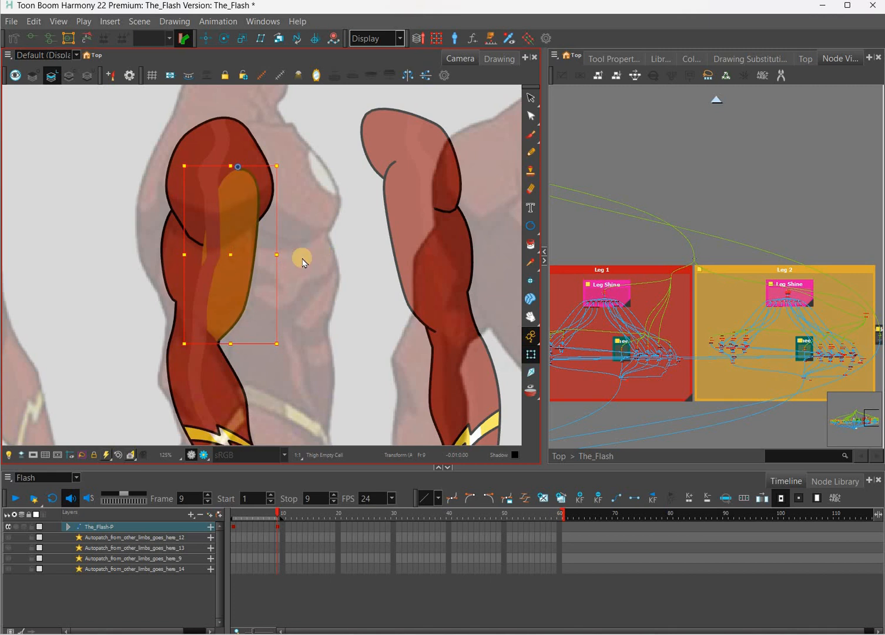
key("ctrl+z")
left_click(303, 302)
Step: Examine the right shoulder's overlap with the upper arm, and compare the whole arm with the side-view reference
left_click_drag(243, 279, 254, 310)
scroll(153, 251, "up", 3)
left_click(253, 264)
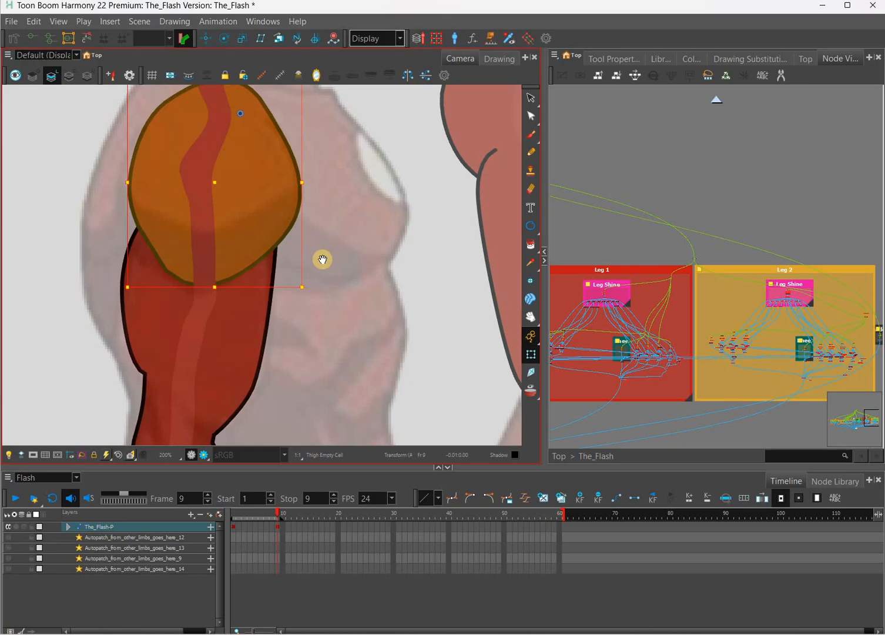
scroll(317, 268, "down", 4)
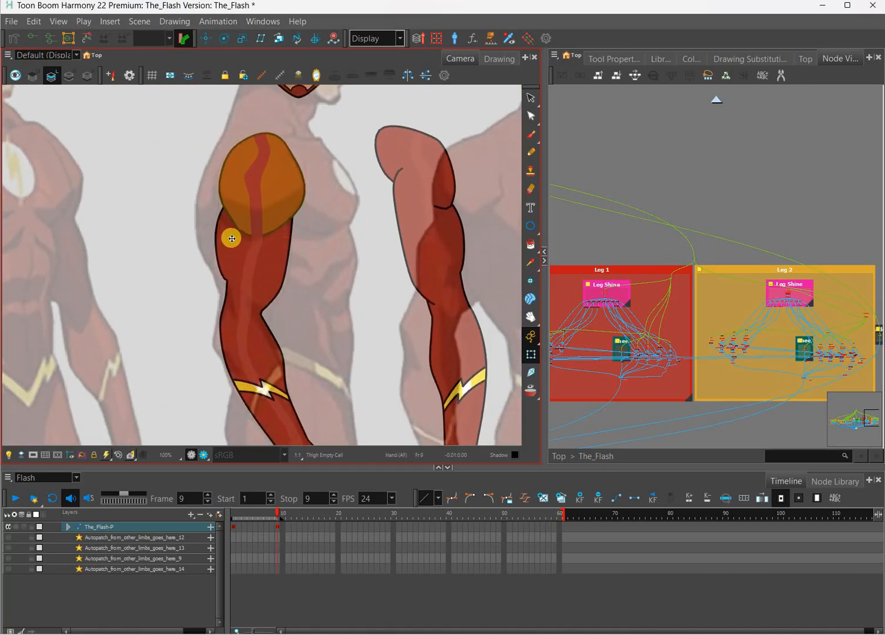
left_click_drag(237, 231, 235, 241)
scroll(313, 254, "up", 1)
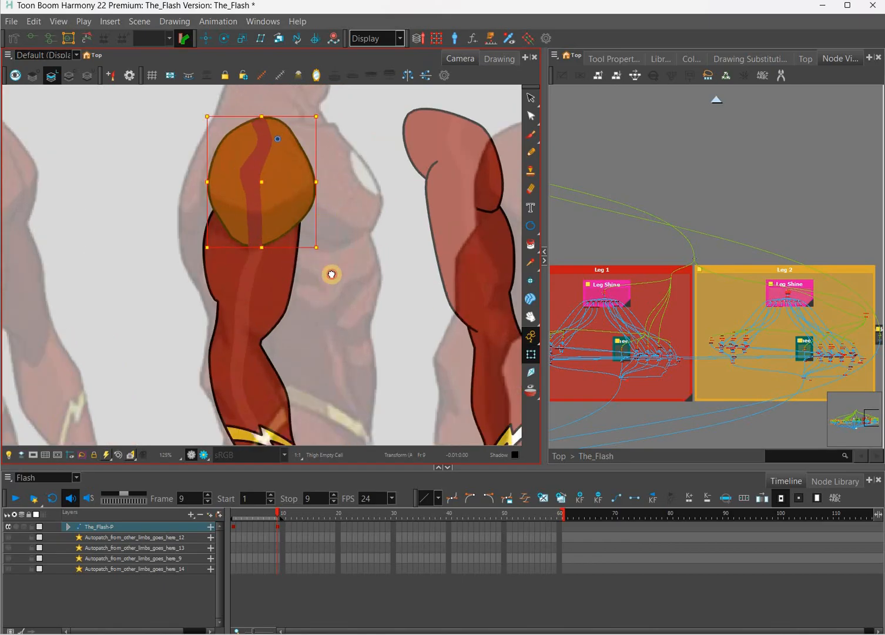
left_click_drag(351, 270, 336, 211)
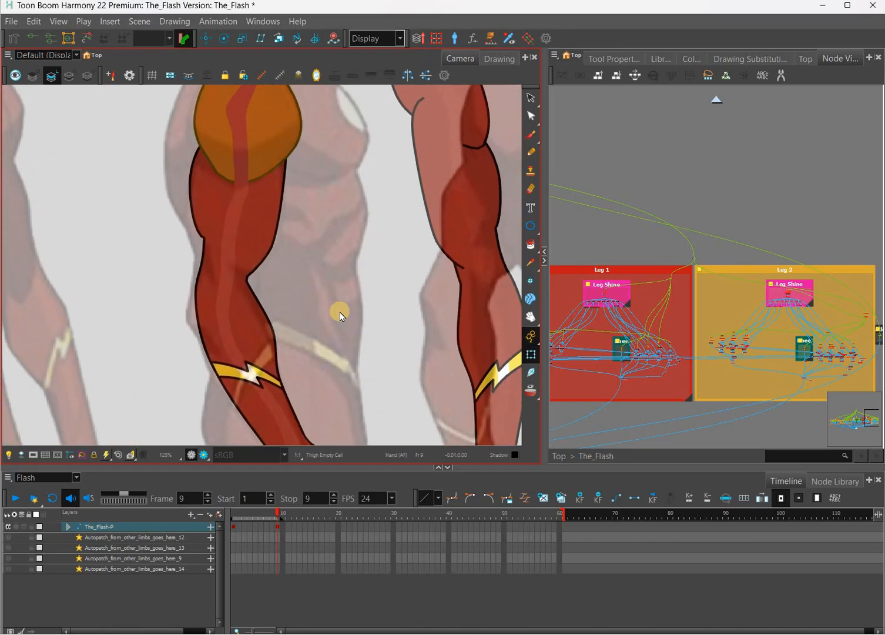
scroll(348, 349, "down", 2)
left_click_drag(309, 347, 278, 273)
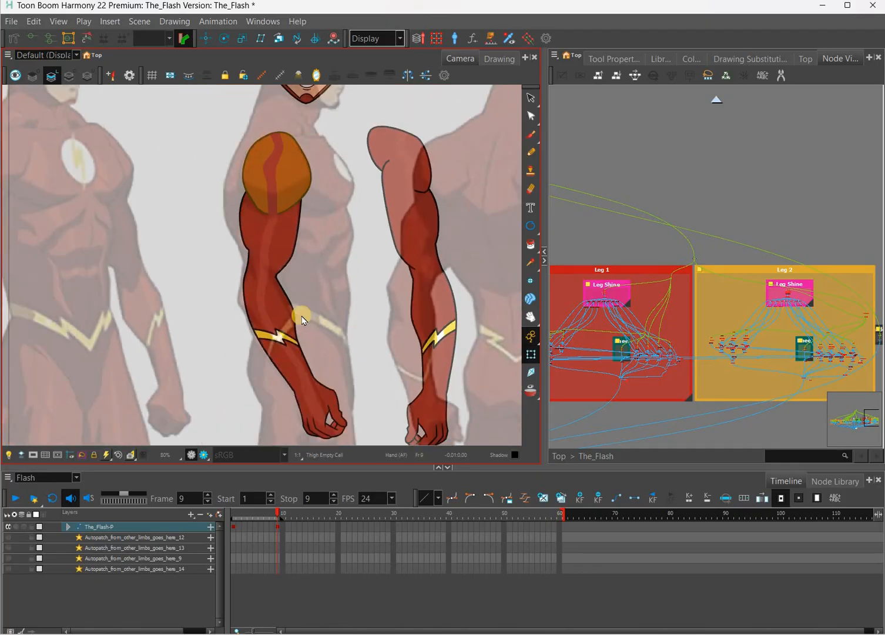
Step: Select the lightning band on the right forearm, and go to frame 1 to view the original front pose
scroll(297, 298, "up", 3)
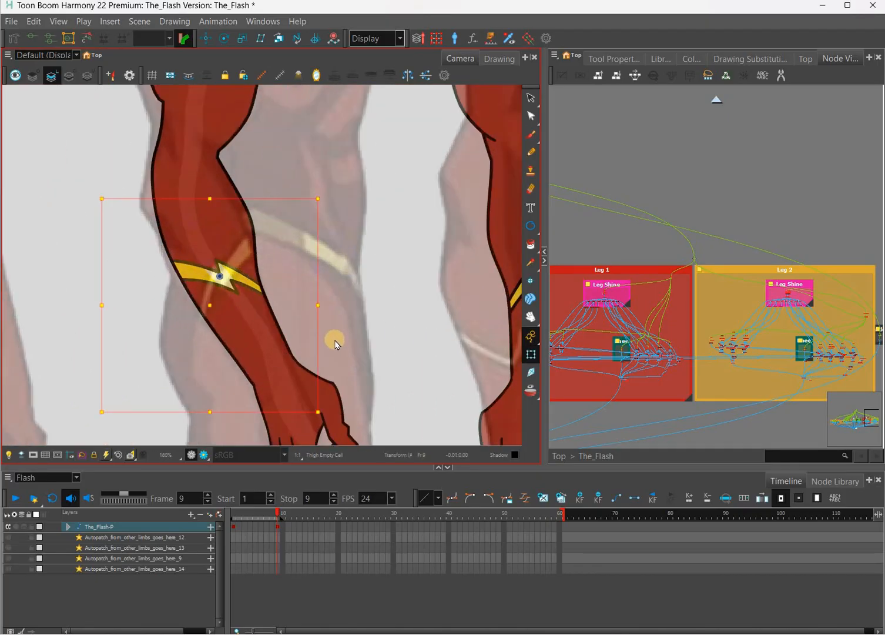
left_click_drag(269, 272, 265, 240)
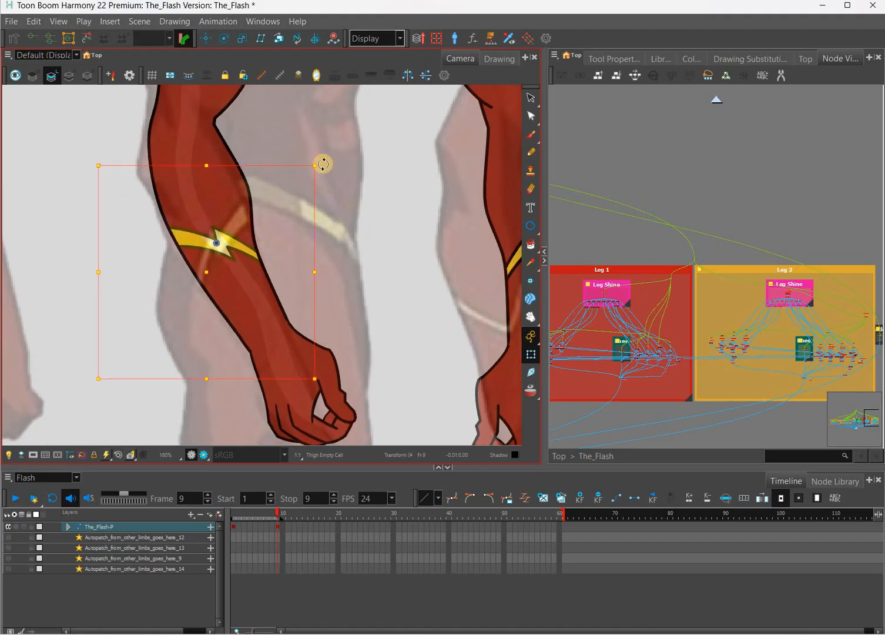
mouse_move(258, 302)
left_mouse_down()
mouse_move(233, 315)
mouse_move(234, 524)
mouse_move(258, 509)
mouse_move(237, 509)
left_mouse_up()
left_click(239, 511)
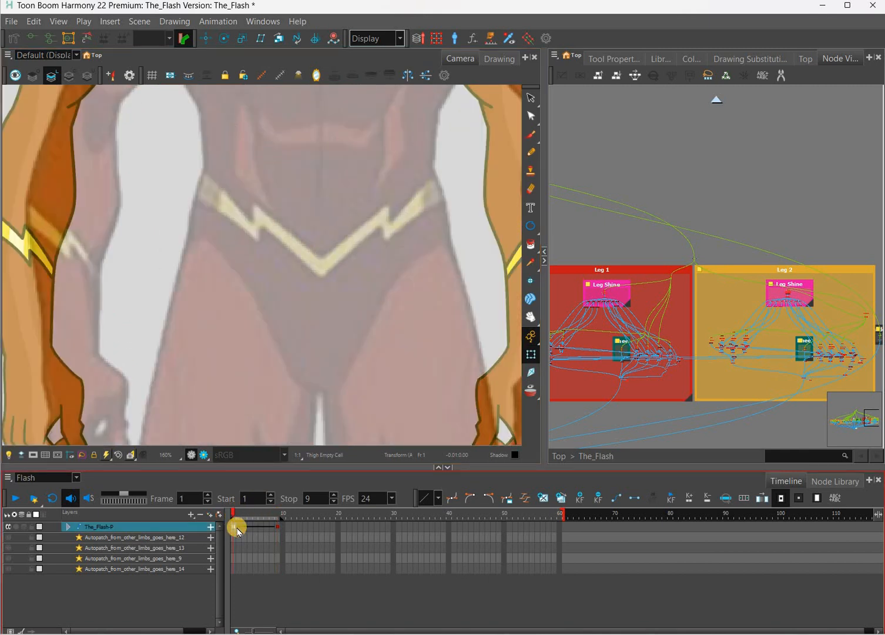
Step: Flip through the turn between frames 1 and 10 to compare the right arm's front and side poses
left_click(238, 527)
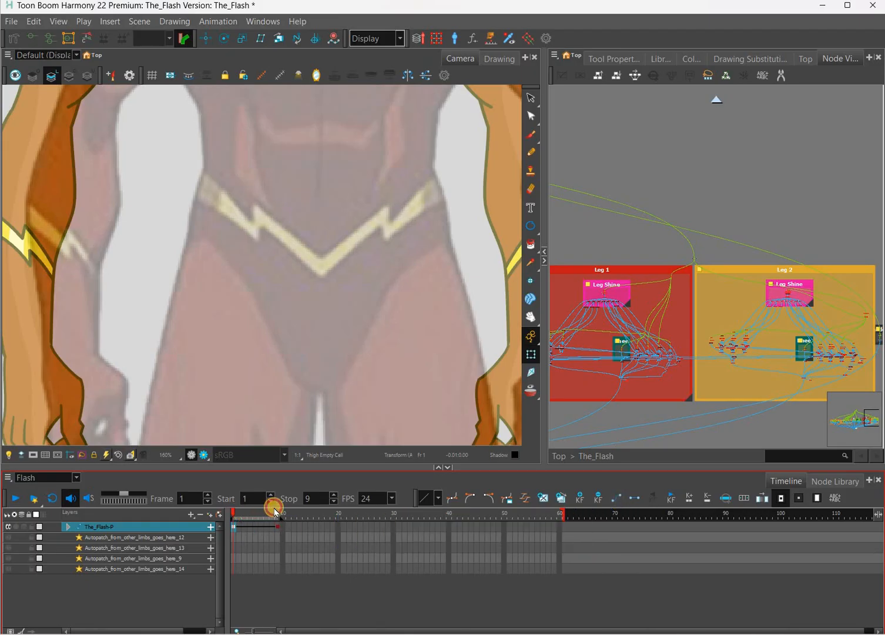
left_click_drag(275, 510, 251, 515)
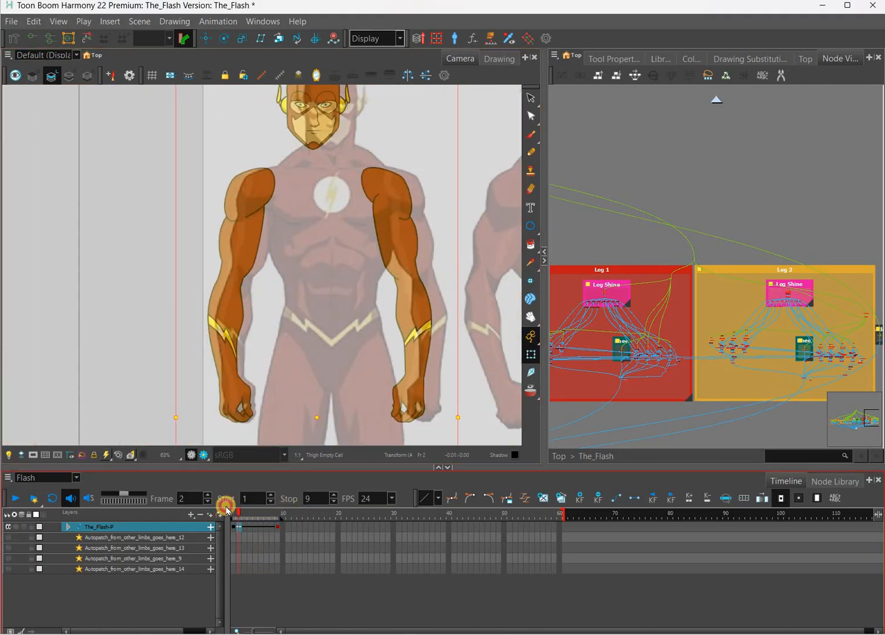
key("period")
key("period")
key("period")
key("period")
key("period")
key("period")
key("period")
key("period")
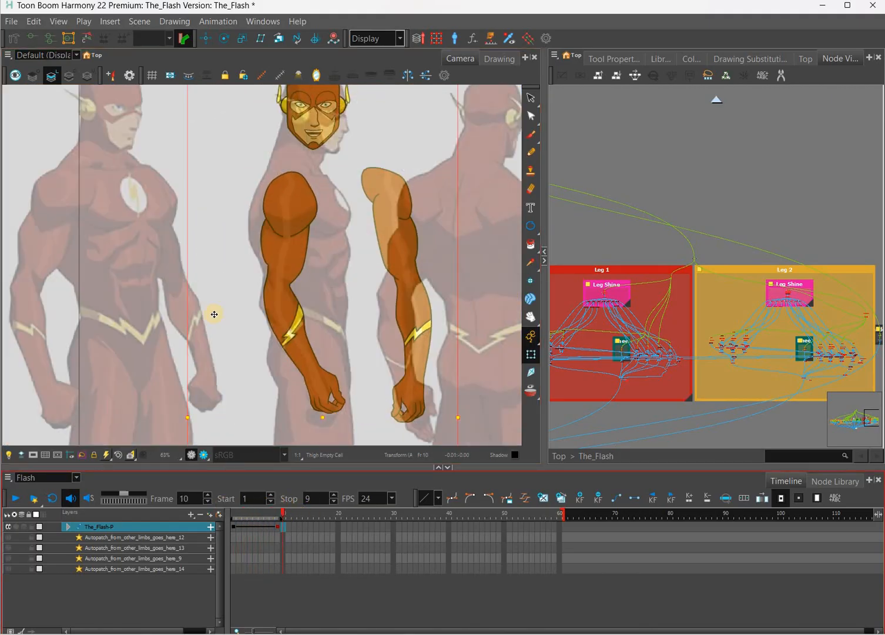
key("comma")
key("comma")
key("comma")
key("comma")
key("comma")
key("comma")
key("comma")
key("comma")
key("comma")
scroll(203, 317, "up", 2)
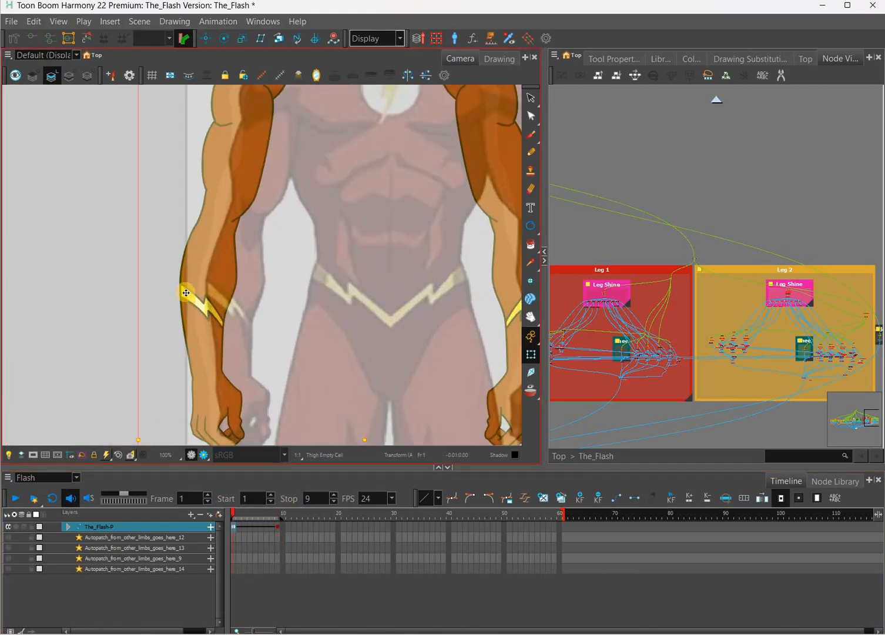
Step: Restore the right forearm's lightning band at frame 9 to its frame 1 front-pose shape
left_click(185, 292)
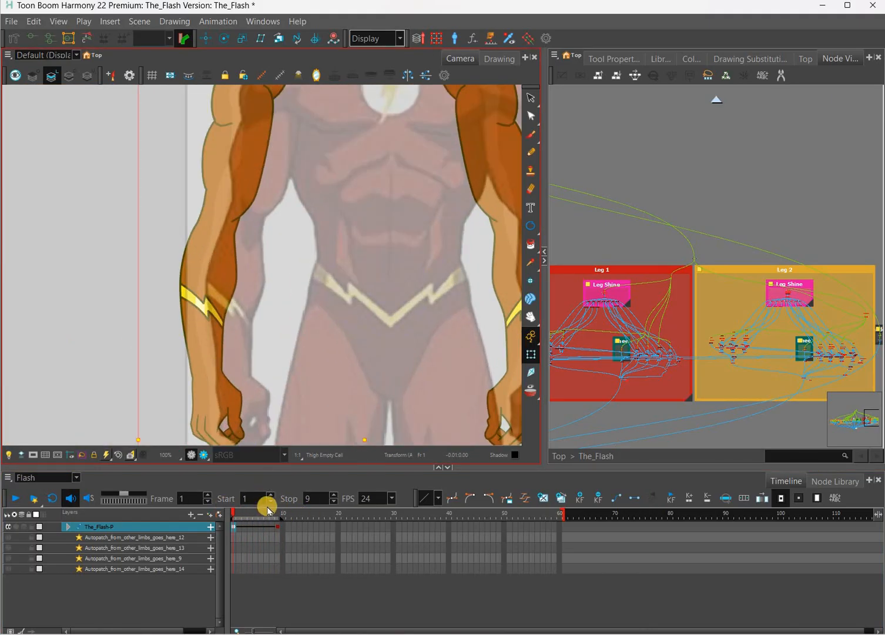
left_click(247, 506)
key("period")
key("period")
key("period")
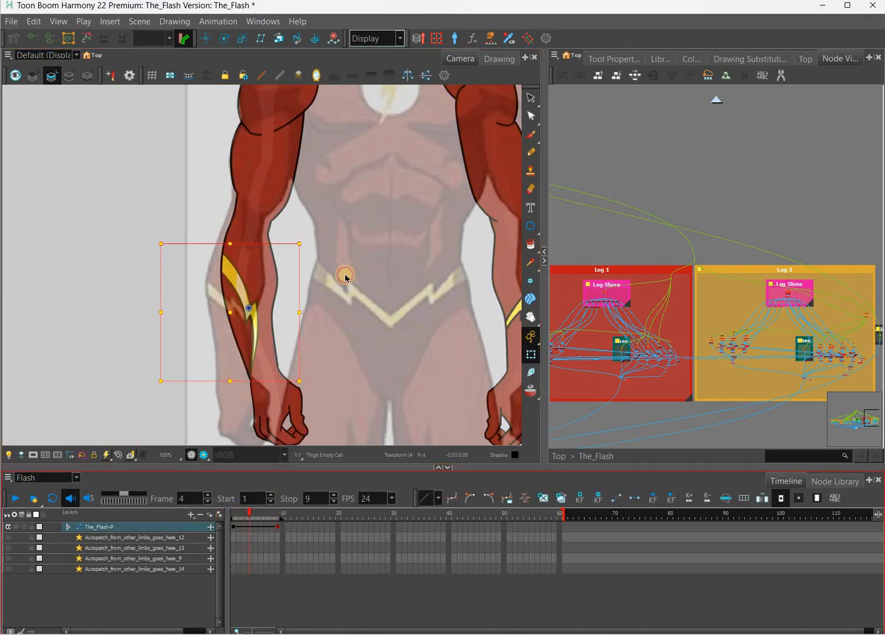
key("shift+period")
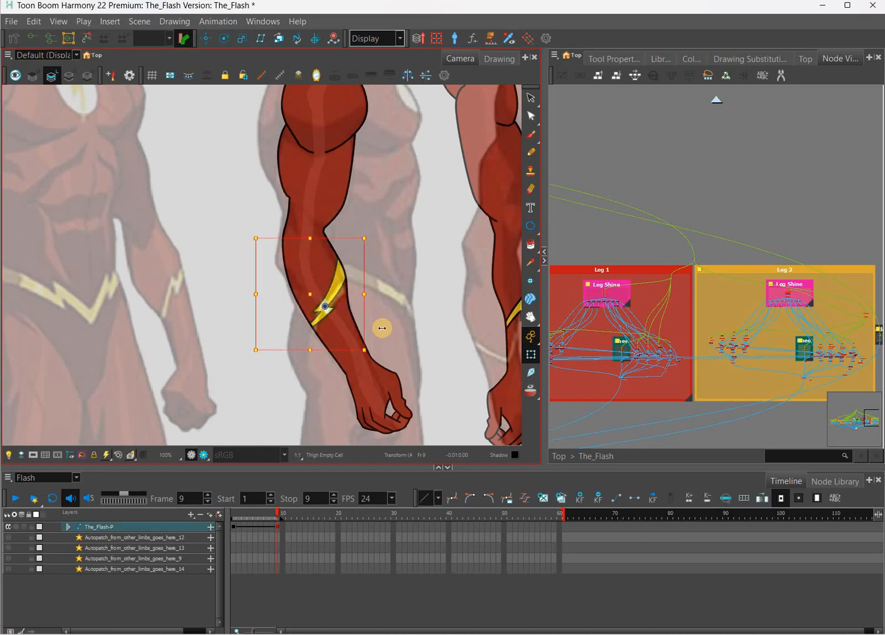
left_click(278, 509)
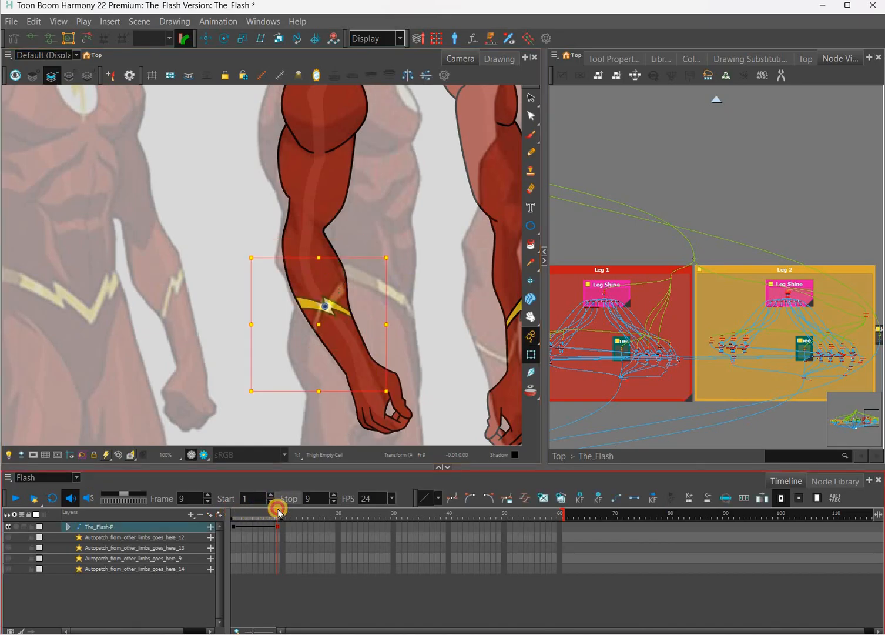
Step: Step back and forth through frames 1 to 10 to check how the restored lightning band travels with the forearm
key("comma")
key("comma")
key("comma")
key("comma")
key("comma")
key("comma")
key("comma")
key("comma")
key("period")
key("period")
key("period")
key("period")
key("period")
key("period")
key("period")
key("period")
key("period")
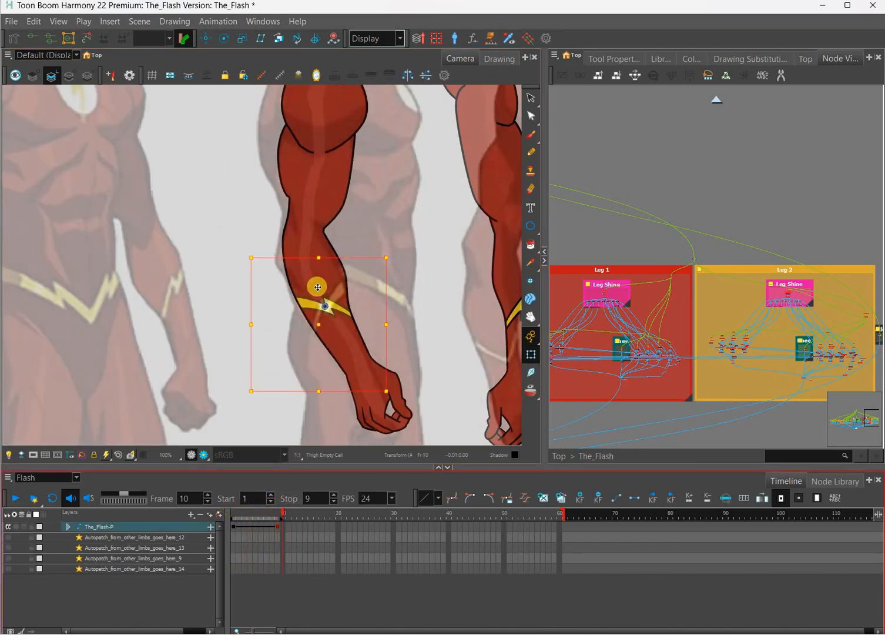
scroll(322, 288, "up", 2)
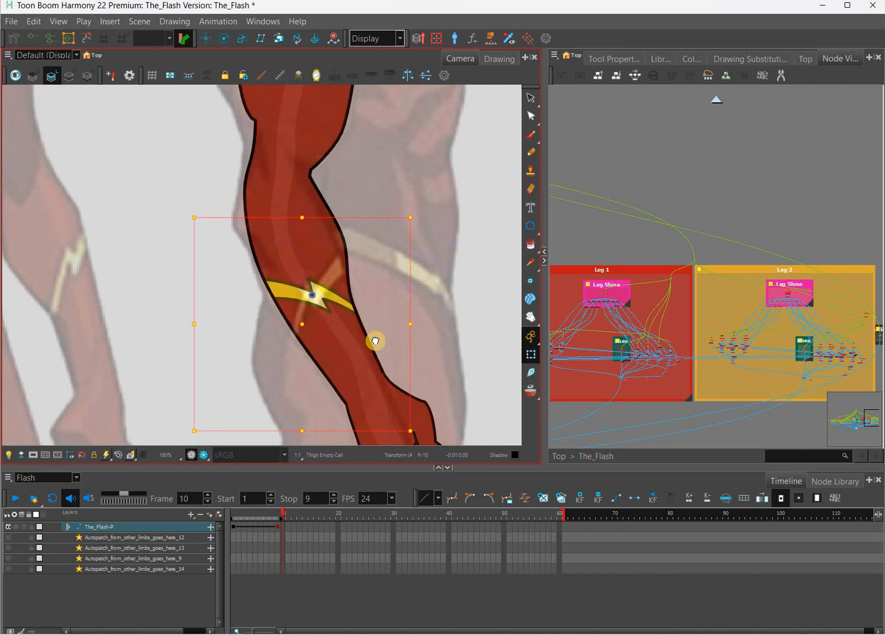
left_click_drag(440, 313, 342, 345)
scroll(337, 339, "down", 2)
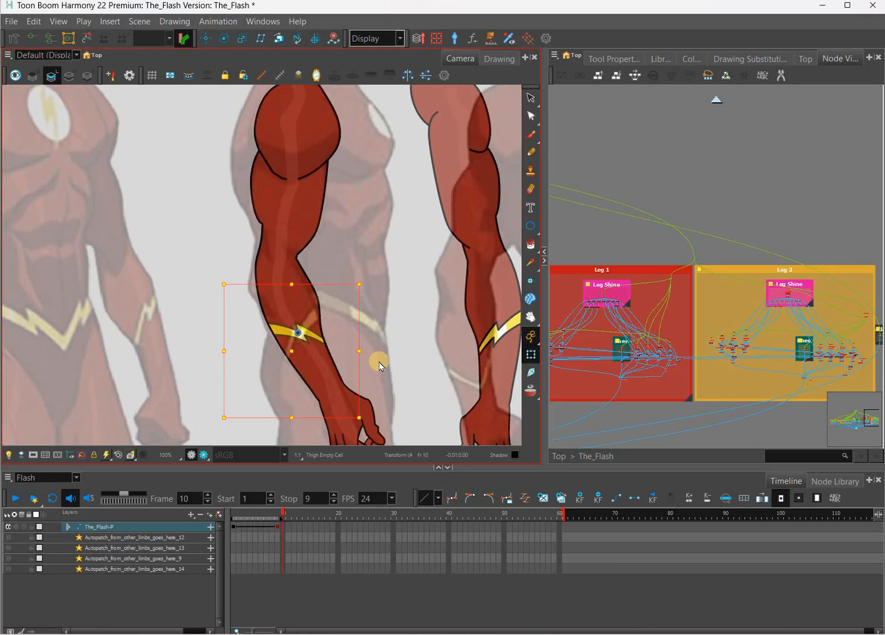
Step: Try sliding the lightning band sideways across the right forearm and back at frame 10
key("Left")
key("Left")
key("Left")
key("Left")
key("Left")
key("Left")
key("Left")
key("Left")
key("Left")
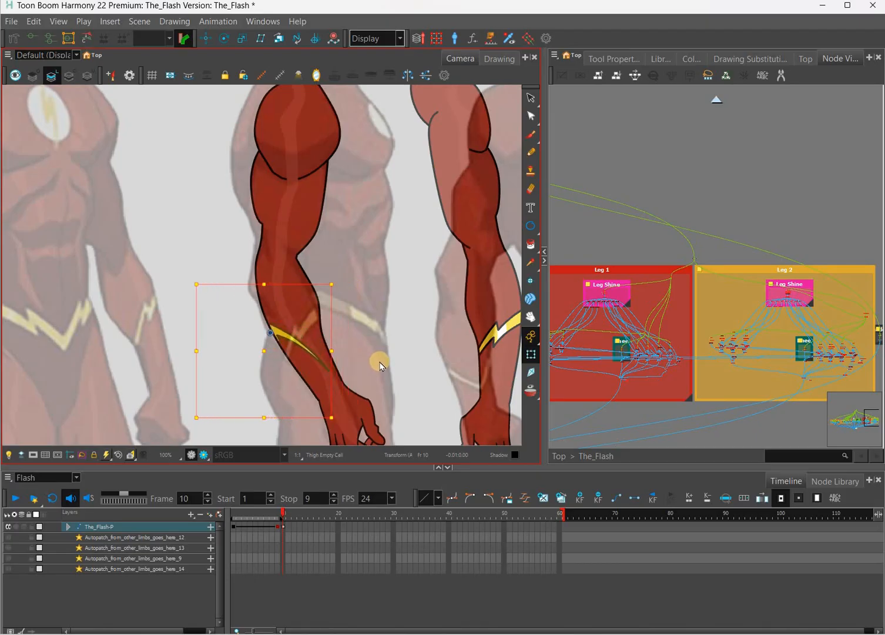
key("Left")
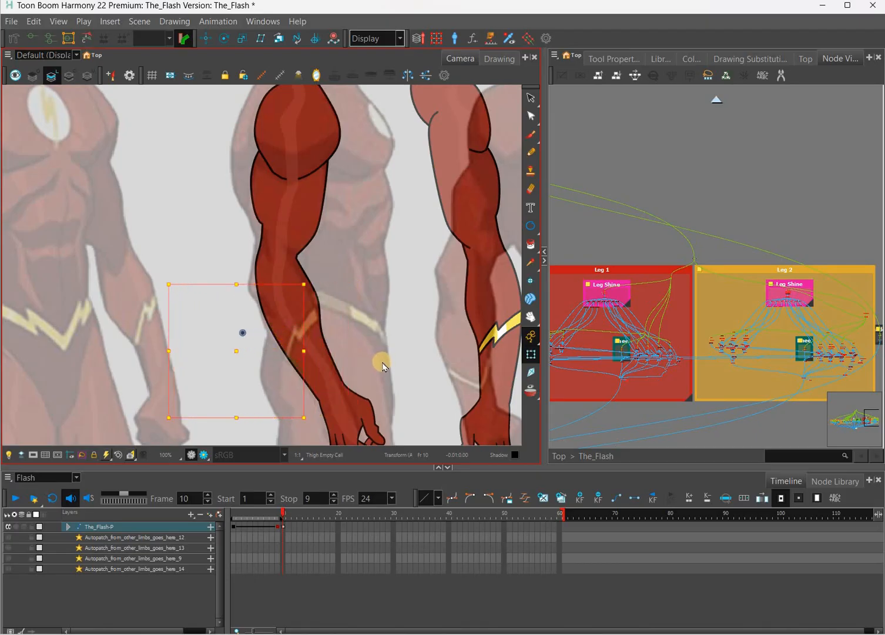
key("Right")
key("Right")
key("Right")
key("Right")
key("Right")
key("Right")
key("Right")
key("Right")
key("Right")
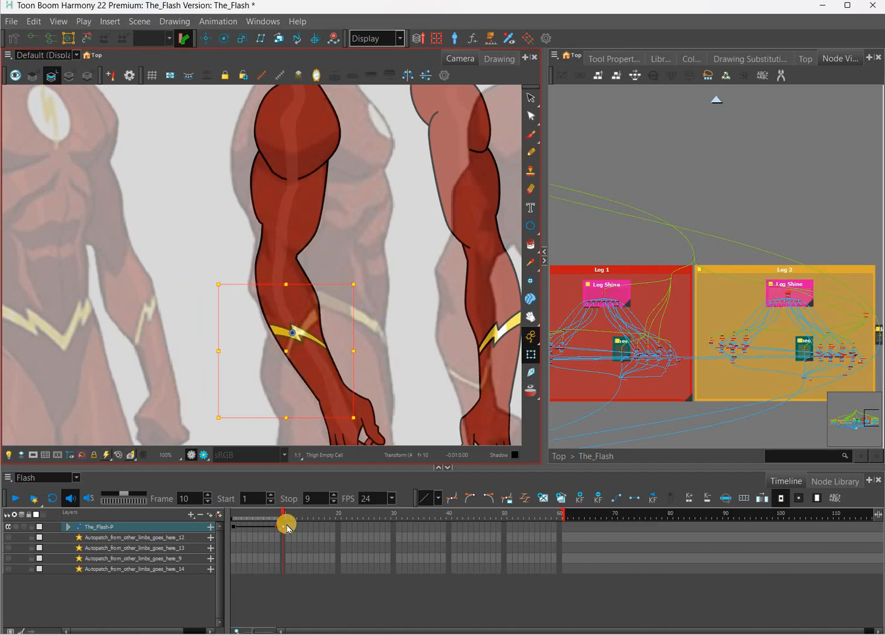
left_click_drag(280, 516, 233, 514)
key("shift+Return")
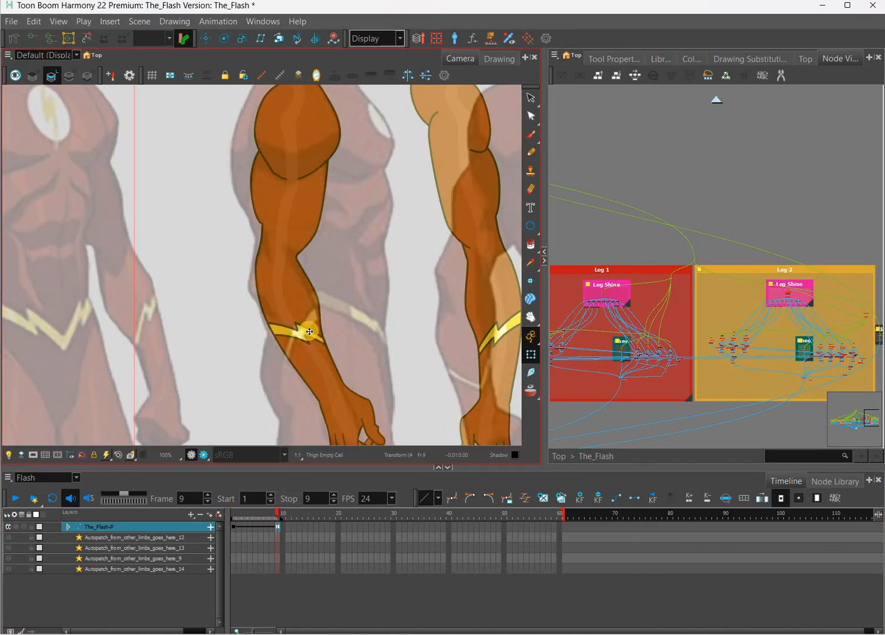
Step: Try rotating the right forearm's lightning band at frame 9, and undo the attempt
scroll(293, 329, "up", 2)
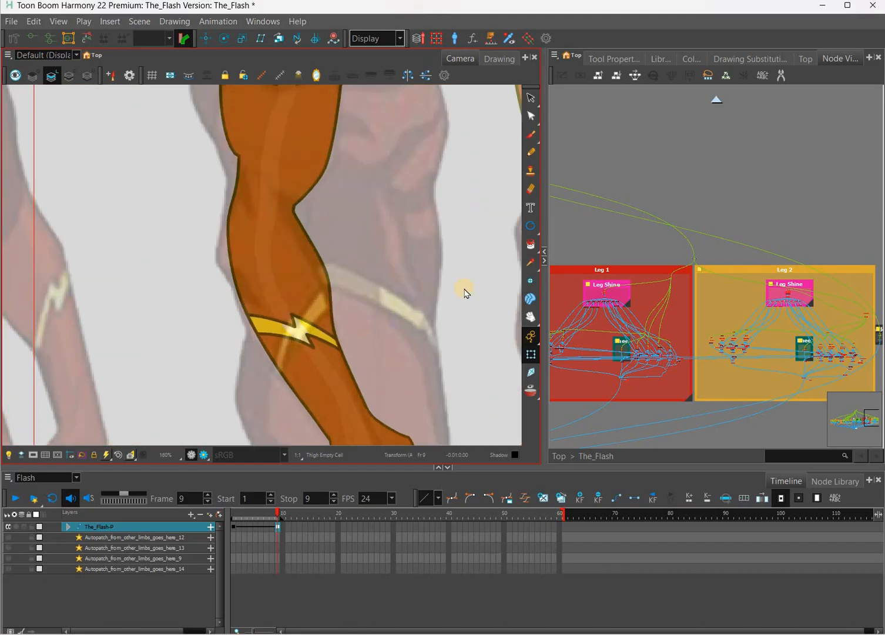
left_click(405, 290)
left_click(371, 379)
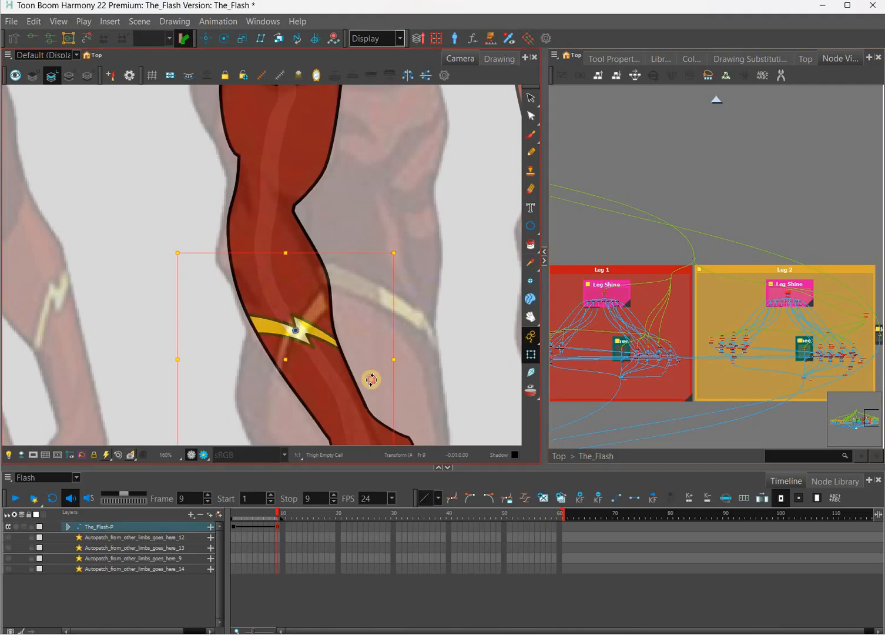
mouse_move(359, 391)
left_mouse_down()
mouse_move(373, 330)
mouse_move(401, 316)
mouse_move(301, 469)
mouse_move(394, 362)
left_mouse_up()
key("ctrl+z")
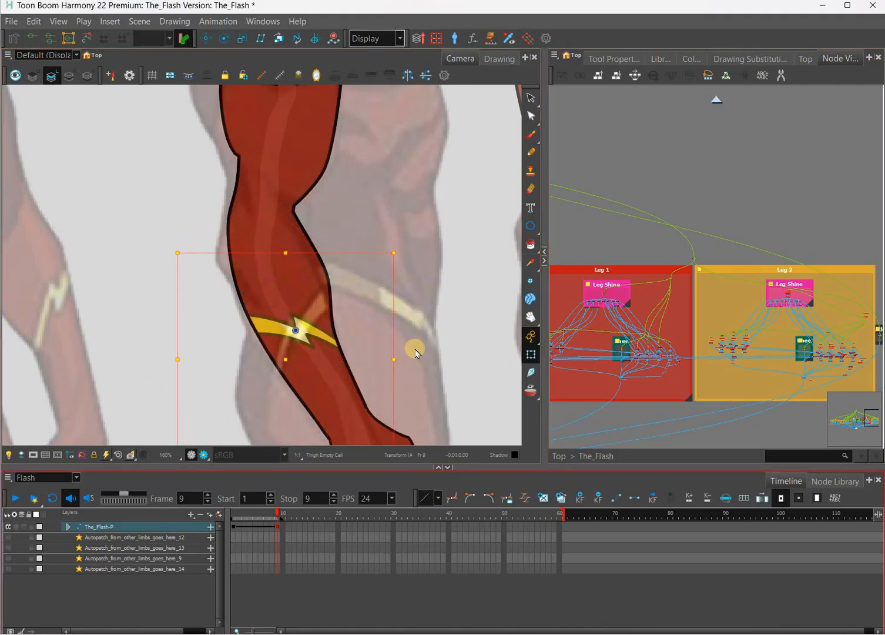
key("ctrl+z")
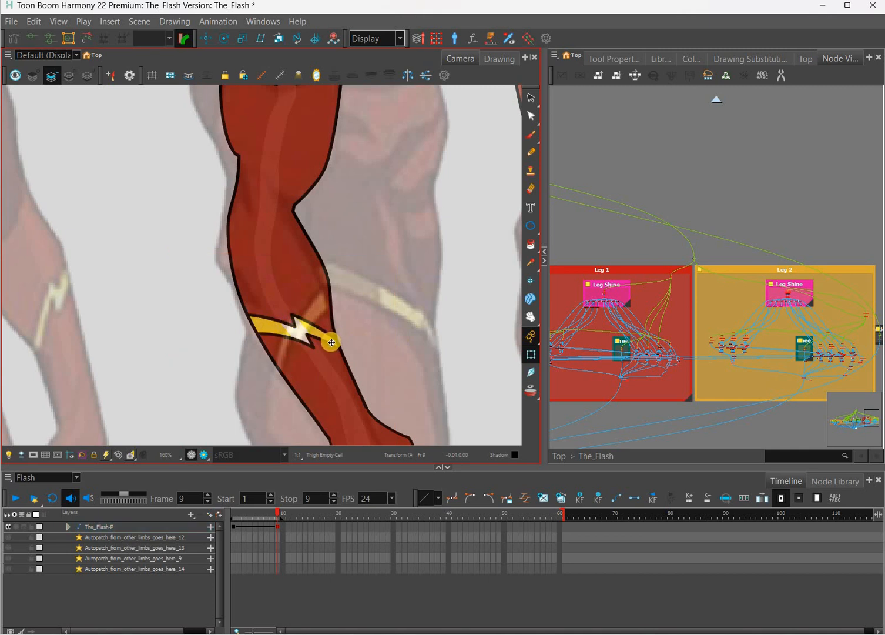
Step: Show the right forearm's Bolt-1 drawing on top of the light table for artwork editing, and locate its node
left_click(331, 342)
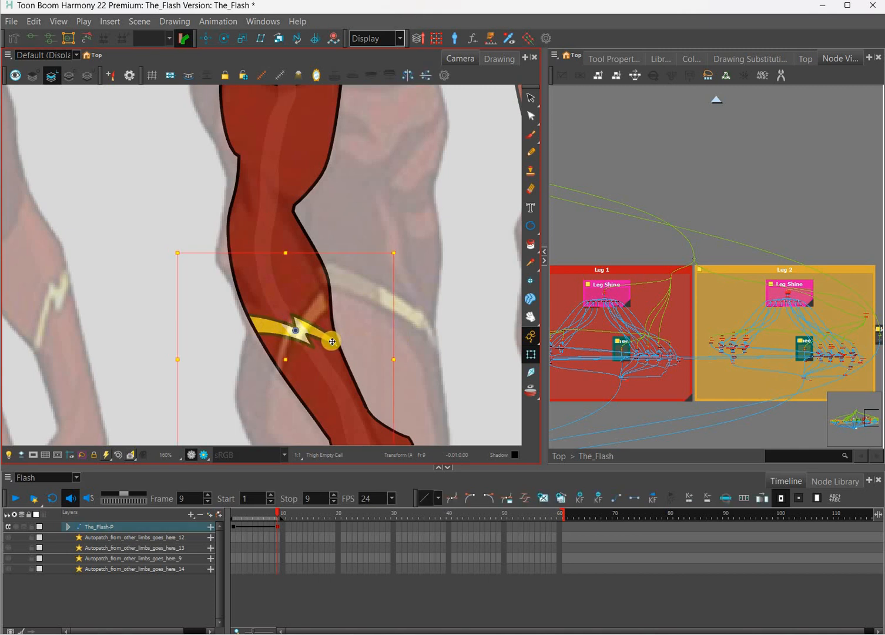
key("ctrl+z")
left_click(332, 342)
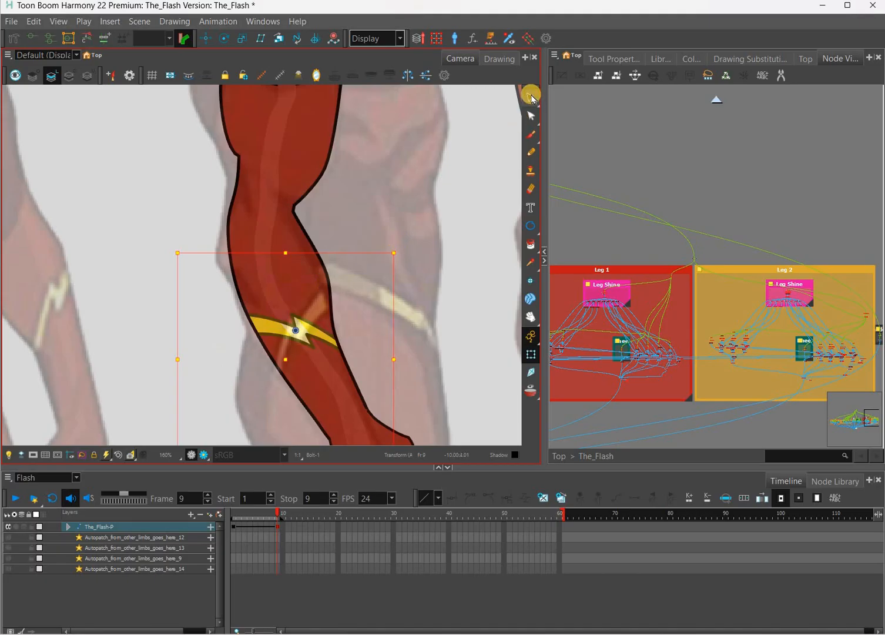
left_click(532, 100)
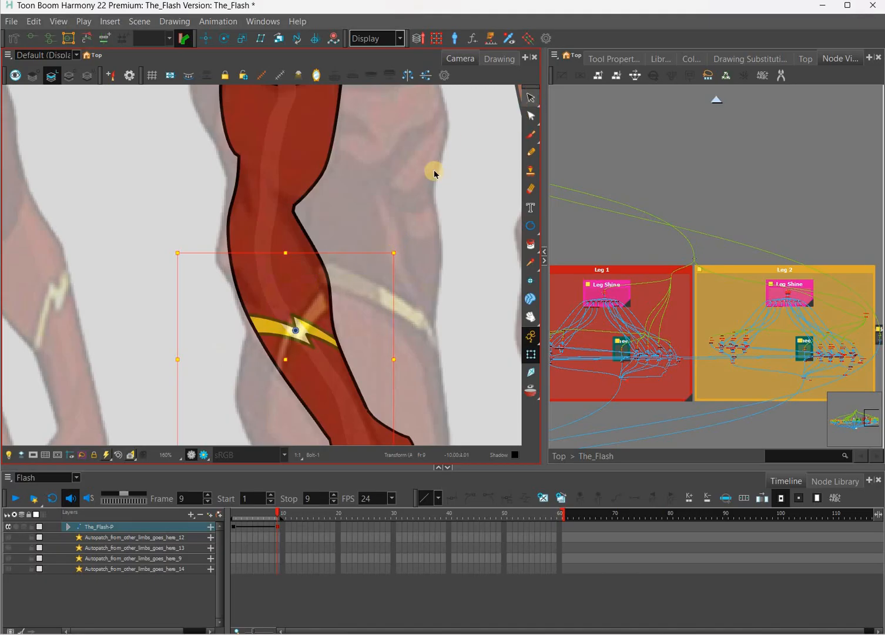
left_click(21, 455)
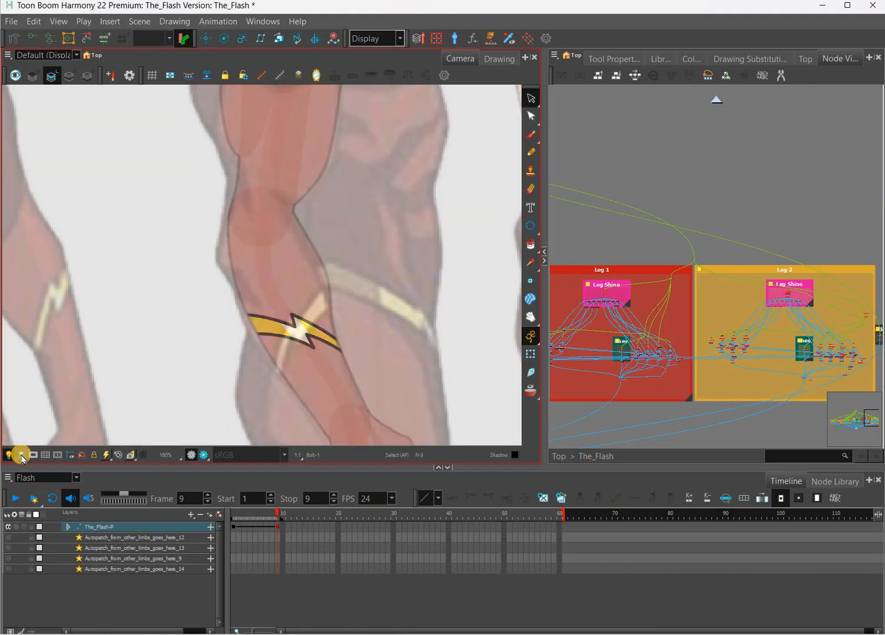
left_click(23, 455)
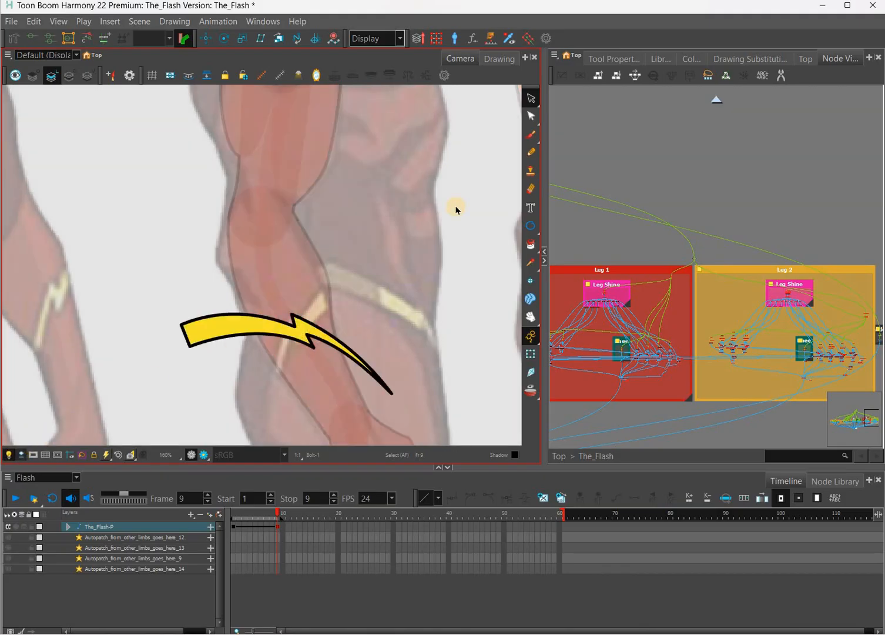
left_click(654, 76)
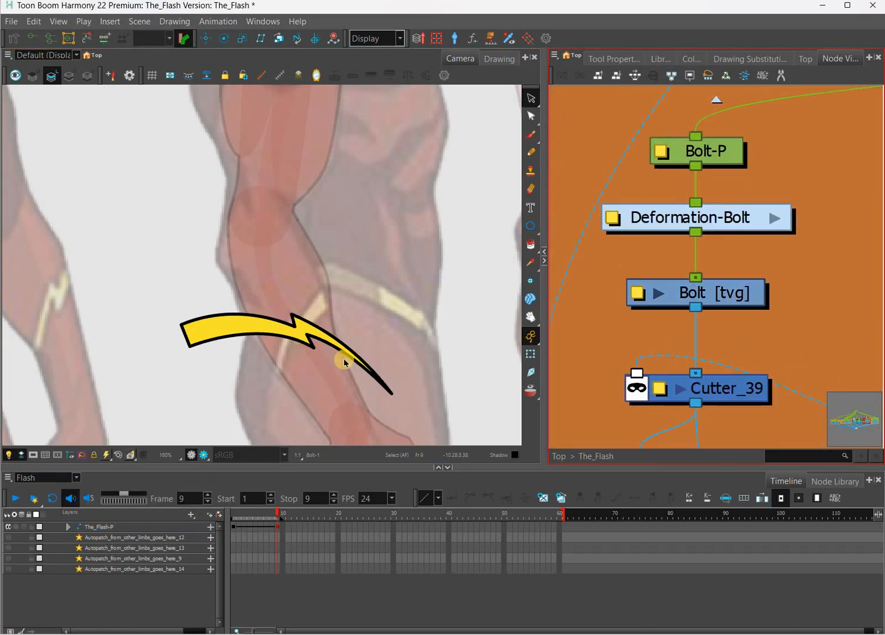
Step: Duplicate the whole bolt artwork and flip the copy horizontally
left_click(372, 348)
left_click_drag(409, 300, 370, 317)
scroll(370, 317, "down", 1)
left_click_drag(462, 368, 432, 362)
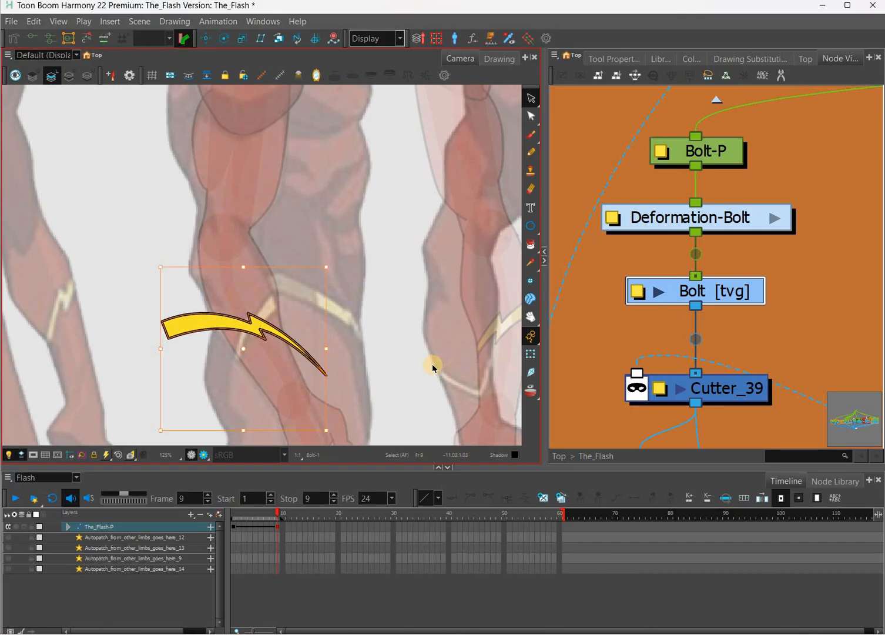
key("ctrl+d")
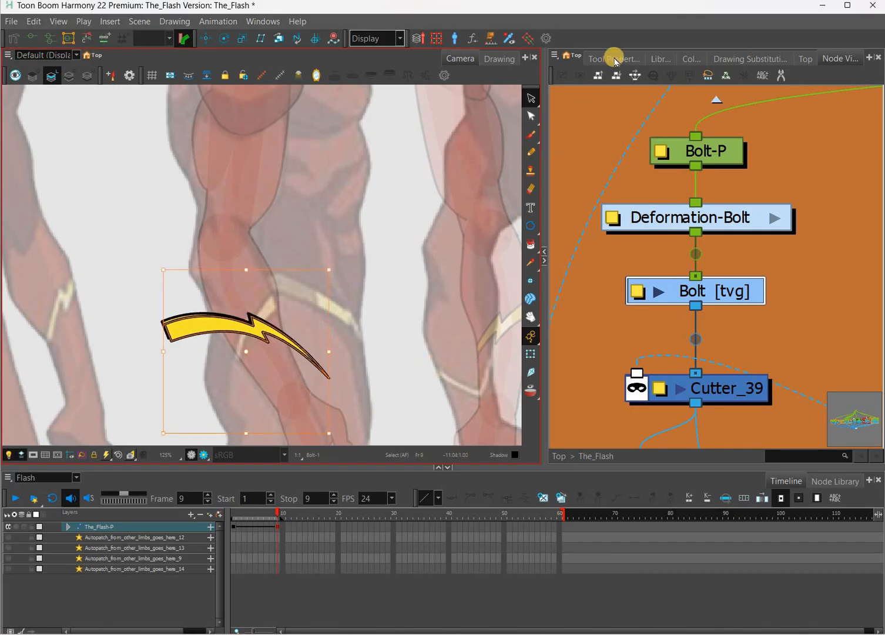
left_click(608, 69)
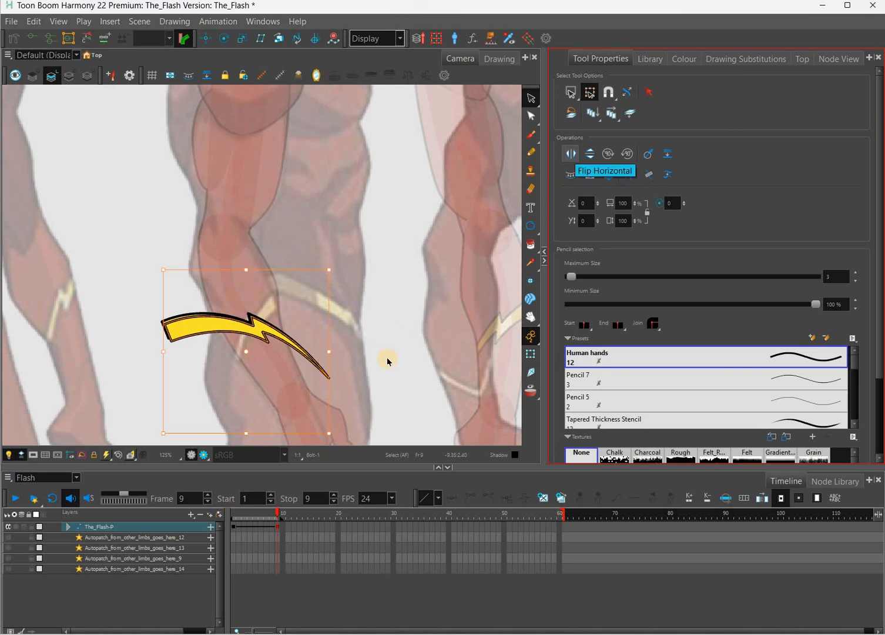
key("4")
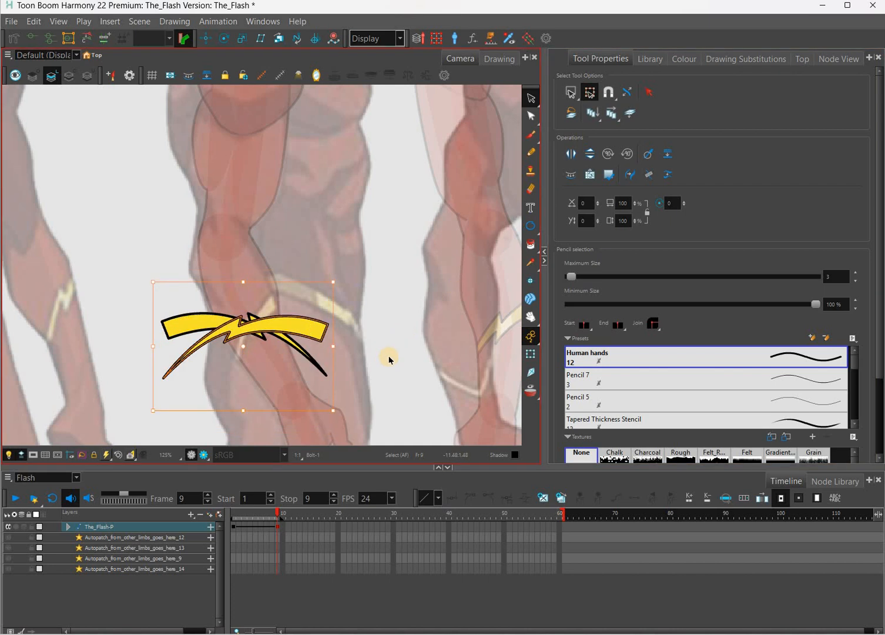
Step: Nudge the flipped bolt copy sideways and slightly up until its pointed end meets the original bolt's tip
key("Right")
key("Right")
key("Right")
key("Right")
key("Right")
key("Right")
key("Right")
key("Right")
key("Right")
key("Right")
key("Right")
key("Right")
key("Right")
key("Right")
key("Right")
key("Right")
key("Right")
key("Right")
key("Right")
key("Right")
key("Right")
key("Right")
key("Right")
key("Right")
key("Right")
key("Right")
key("Right")
key("Right")
key("Right")
key("Right")
key("Right")
key("Right")
key("Right")
key("Right")
key("Right")
key("Right")
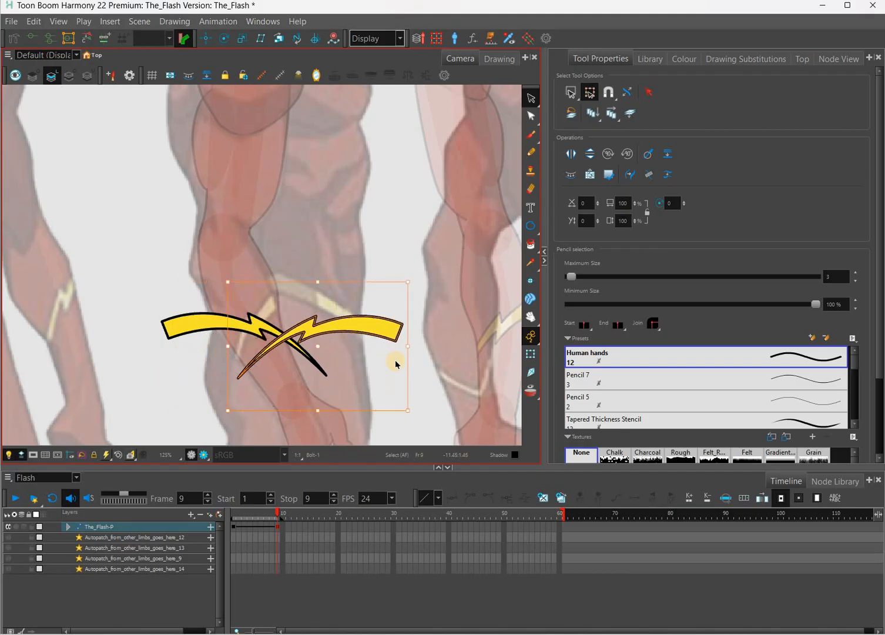
key("Right")
key("Right")
key("Right")
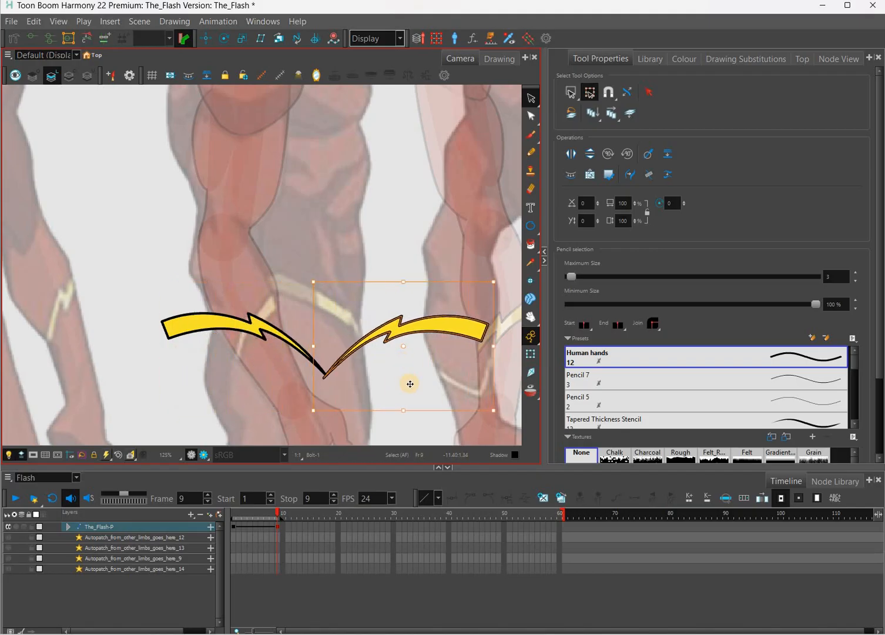
key("Up")
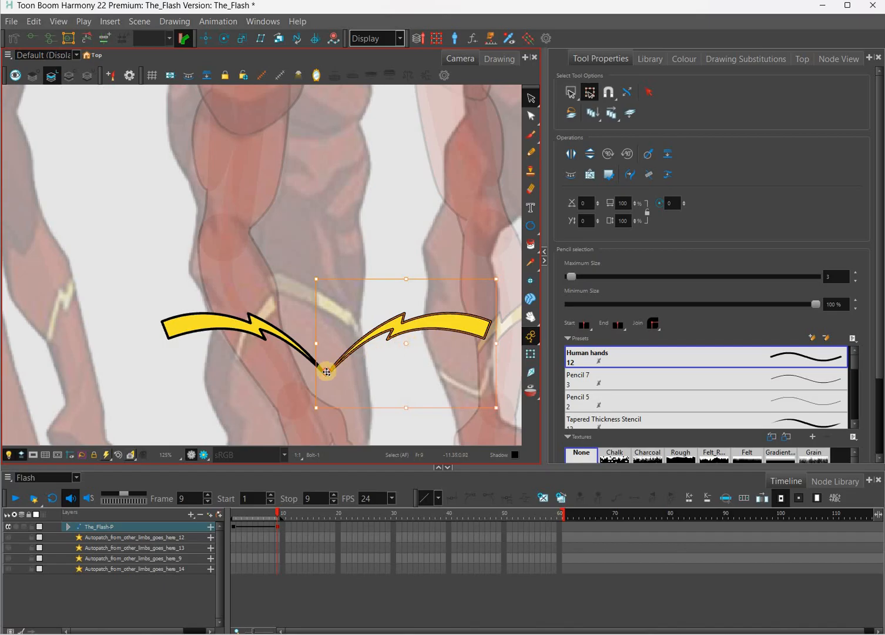
Step: Rotate the bolt copy counterclockwise about the shared tip, and nudge it right and down to rejoin the two points
left_click_drag(495, 297, 458, 271)
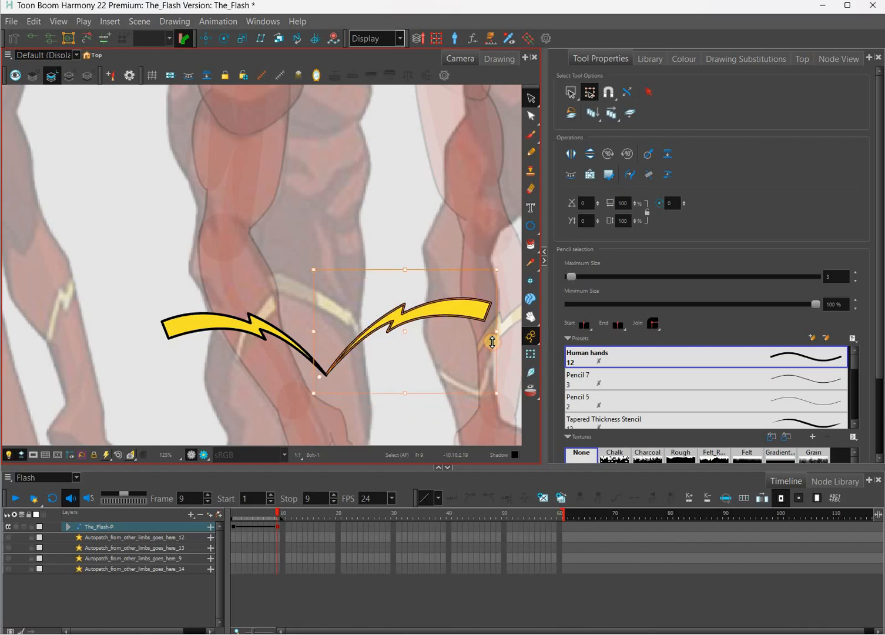
left_click_drag(492, 342, 474, 353)
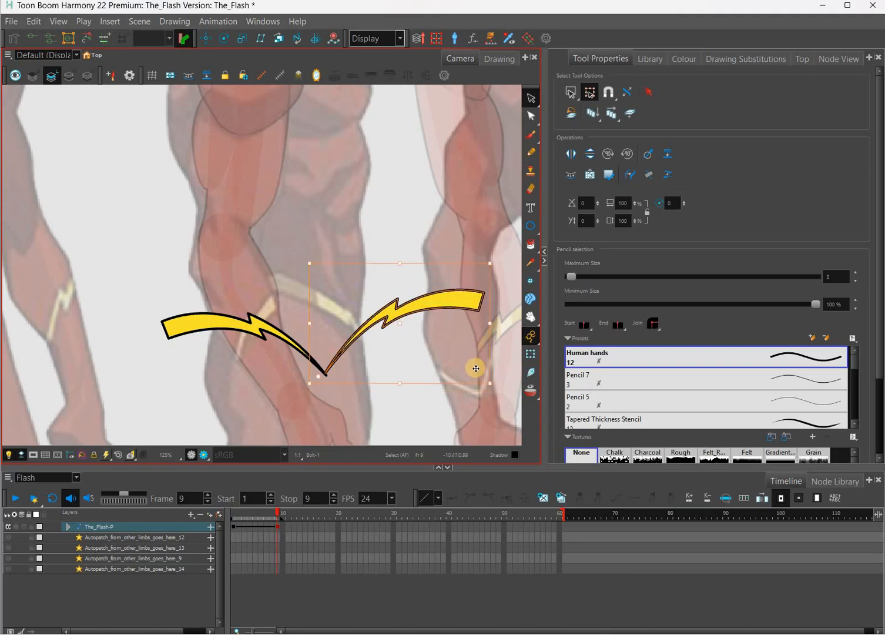
key("Right")
key("Right")
key("Right")
key("Down")
key("Down")
key("Down")
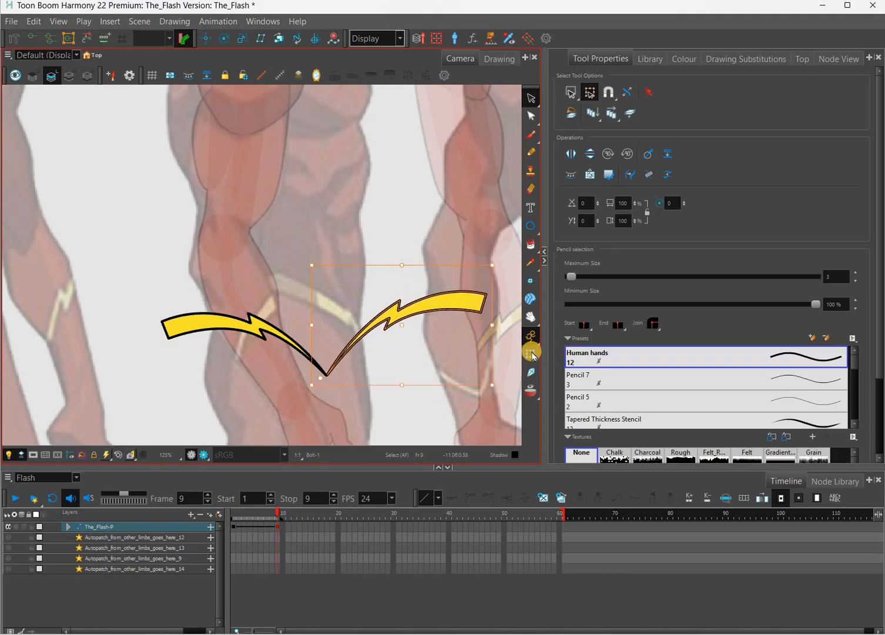
Step: With the Transform tool, nudge the Bolt-1 layer left at frame 9 until the mirrored bolt crosses the right forearm
left_click(517, 364)
key("shift+t")
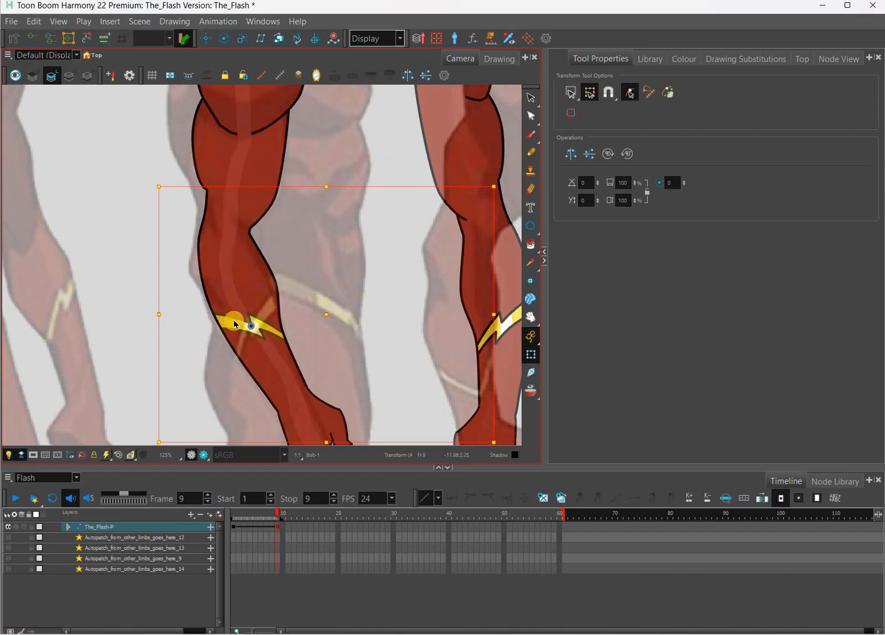
left_click(404, 386)
left_click(405, 389)
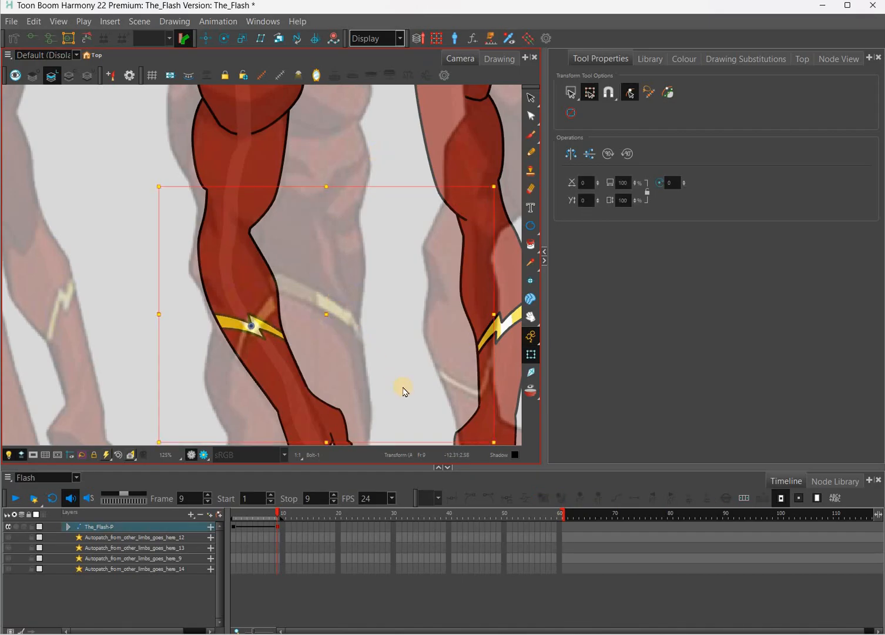
key("Left")
key("Left")
key("Left")
key("Left")
key("Left")
key("Left")
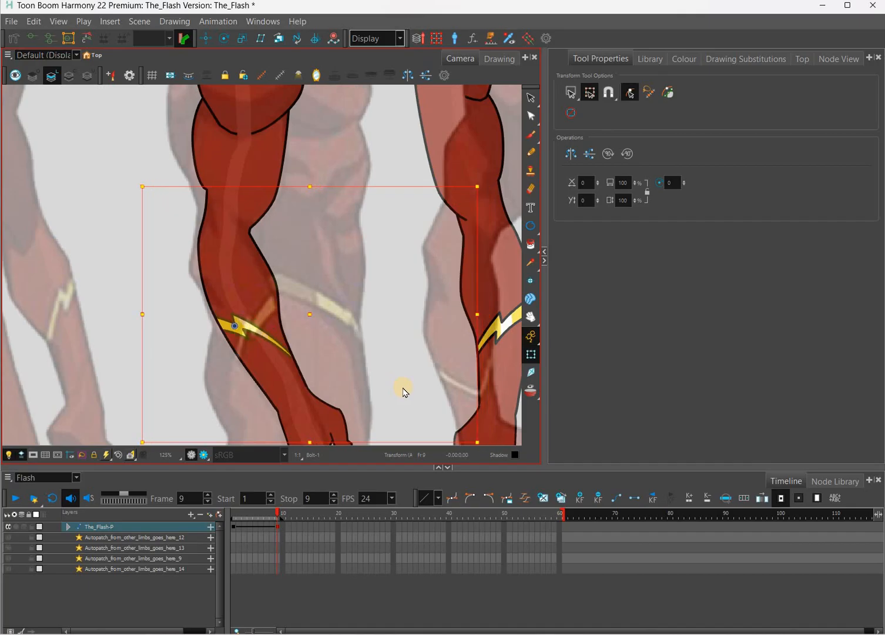
key("Left")
key("Left")
key("Left")
key("Left")
key("Left")
key("Left")
key("Left")
key("Left")
key("Left")
key("Left")
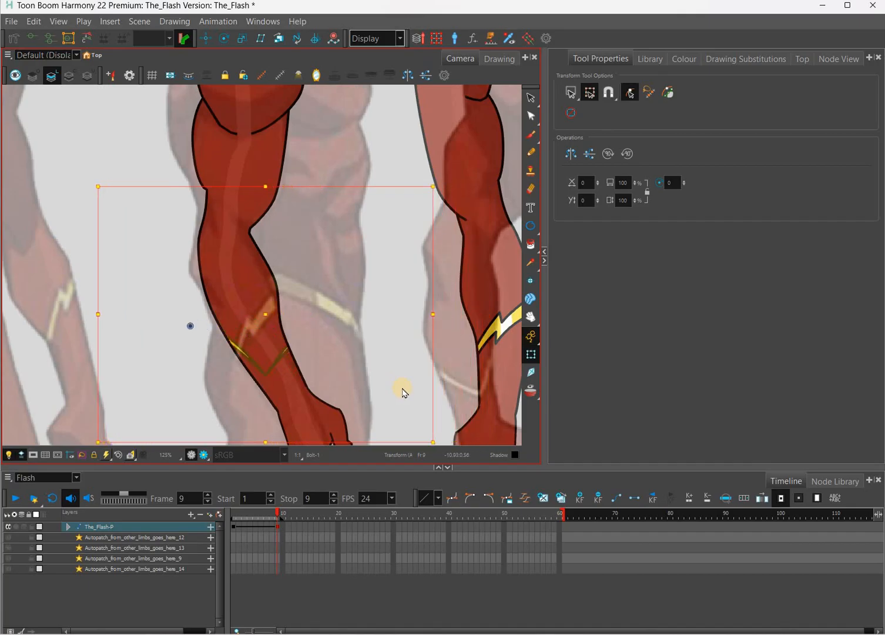
key("Left")
key("Left")
key("Left")
key("Left")
key("Left")
key("Left")
key("Left")
key("Left")
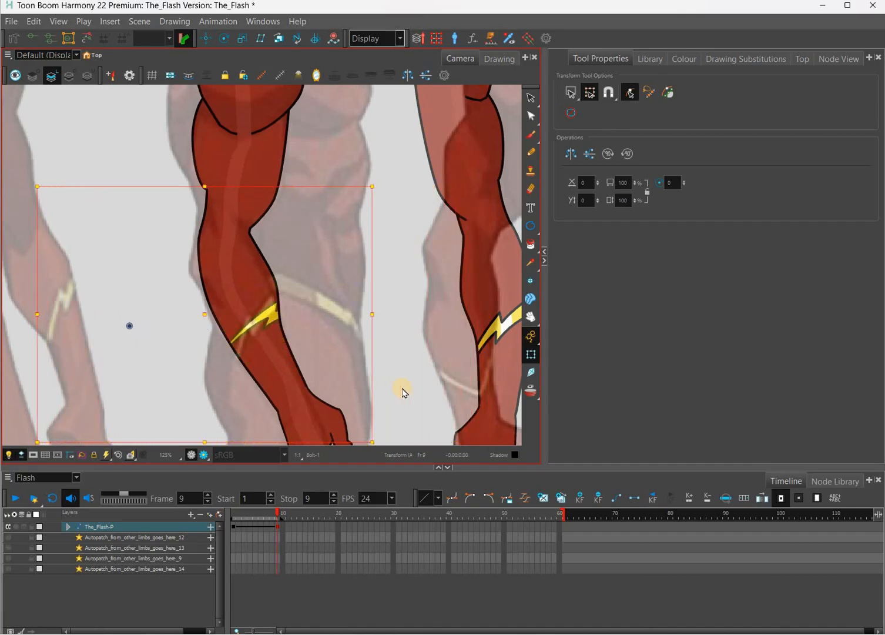
key("Left")
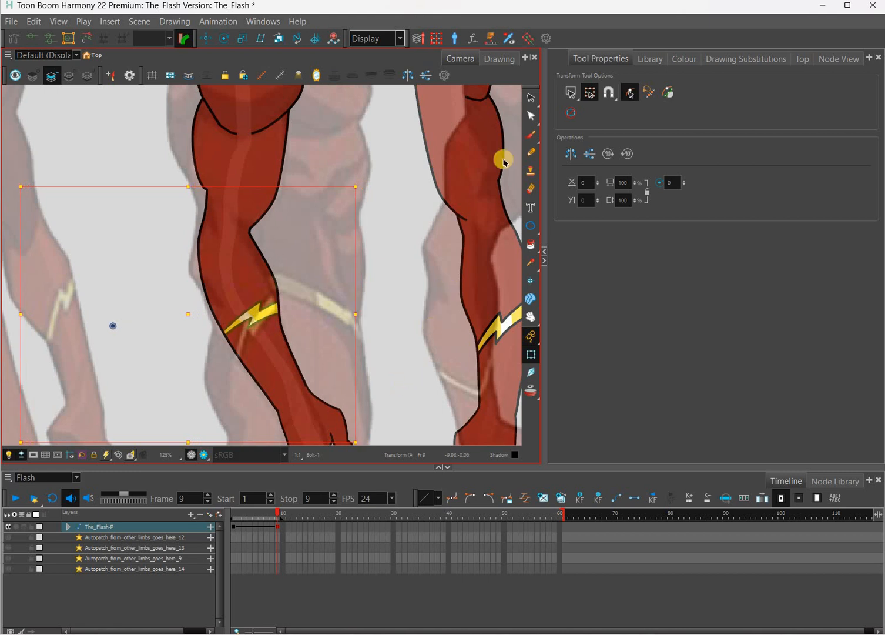
Step: Rotate the mirrored bolt artwork counterclockwise to run more steeply across the forearm, and compare the band between frames 1 and 9
left_click(311, 300)
key("alt+s")
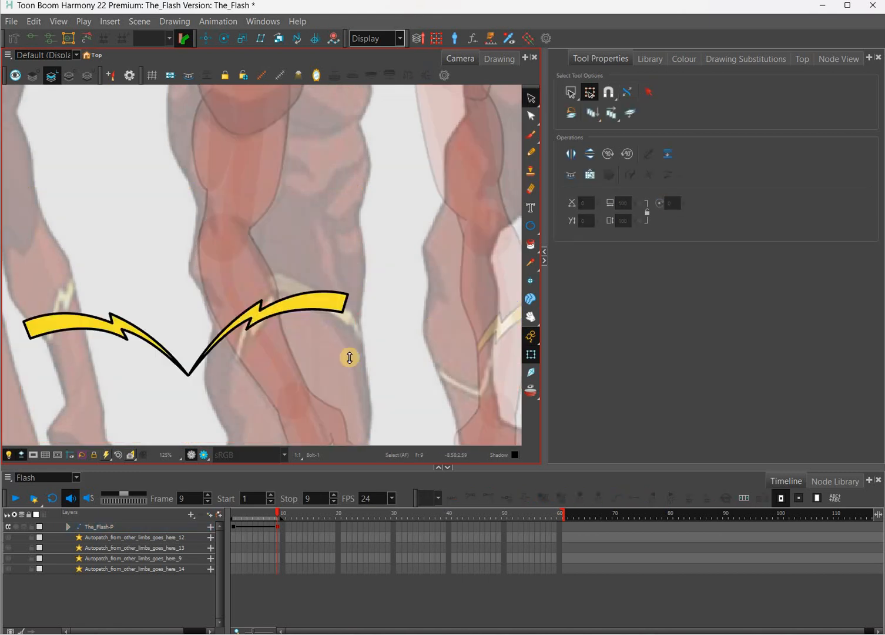
left_click_drag(368, 337, 369, 329)
left_click_drag(368, 258, 369, 249)
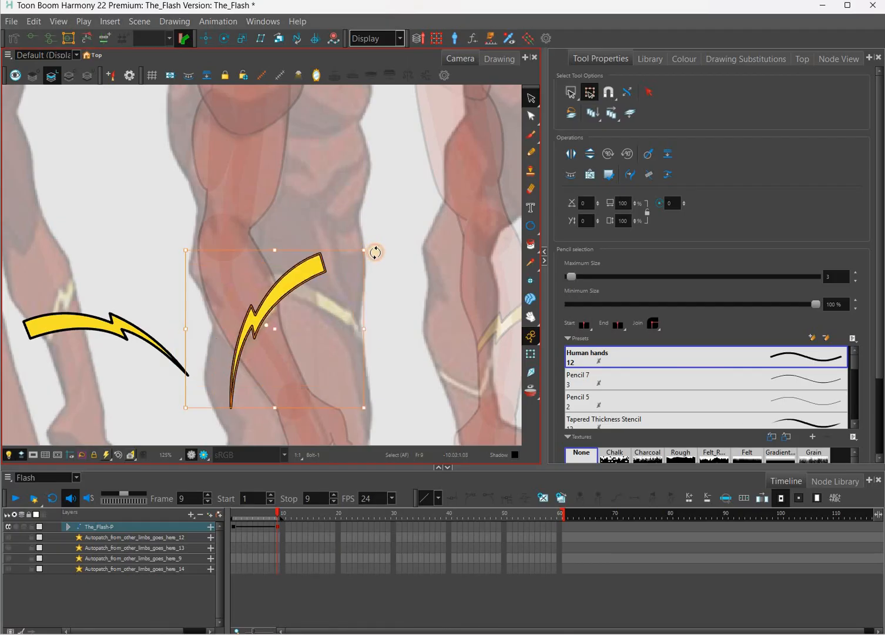
left_click(375, 248)
key("ctrl+z")
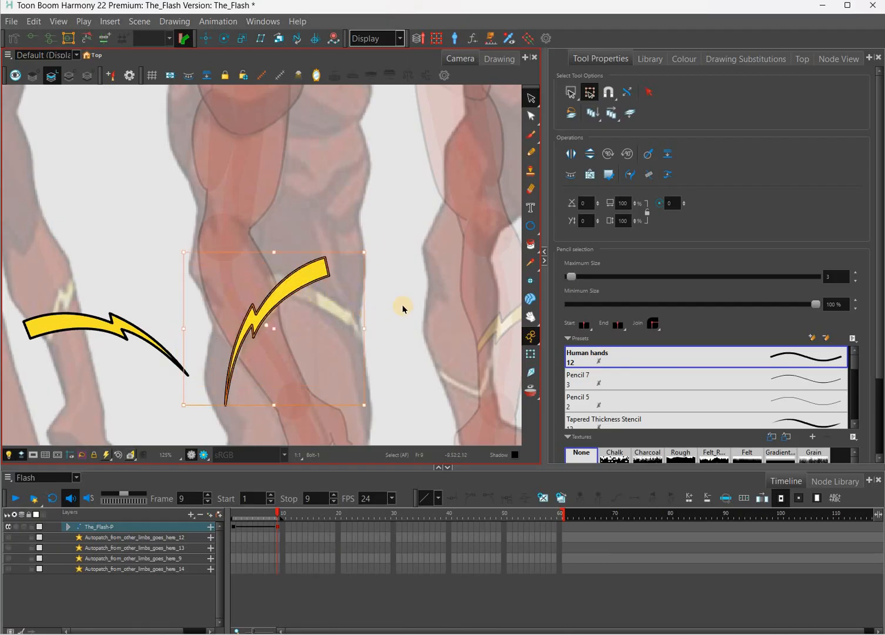
key("ctrl+z")
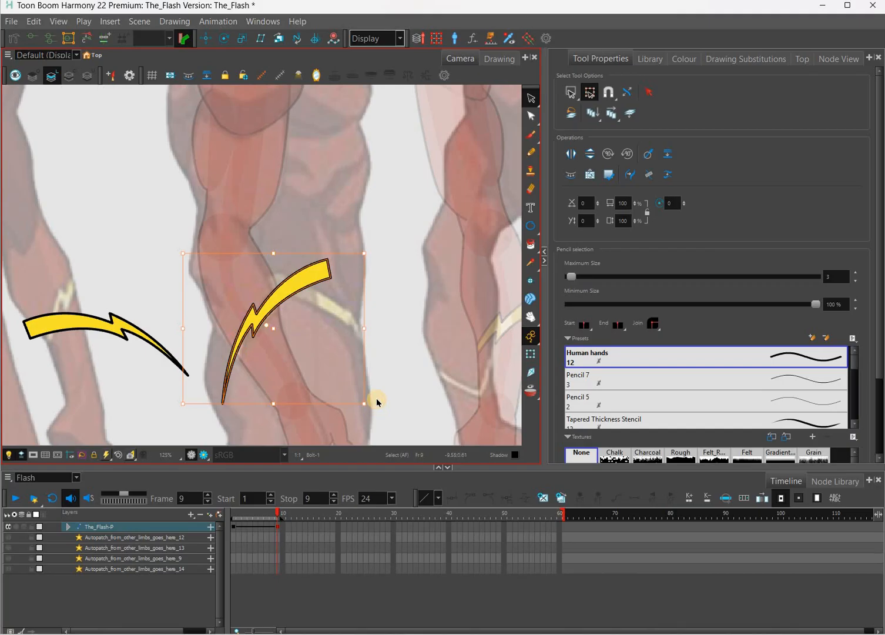
key("ctrl+z")
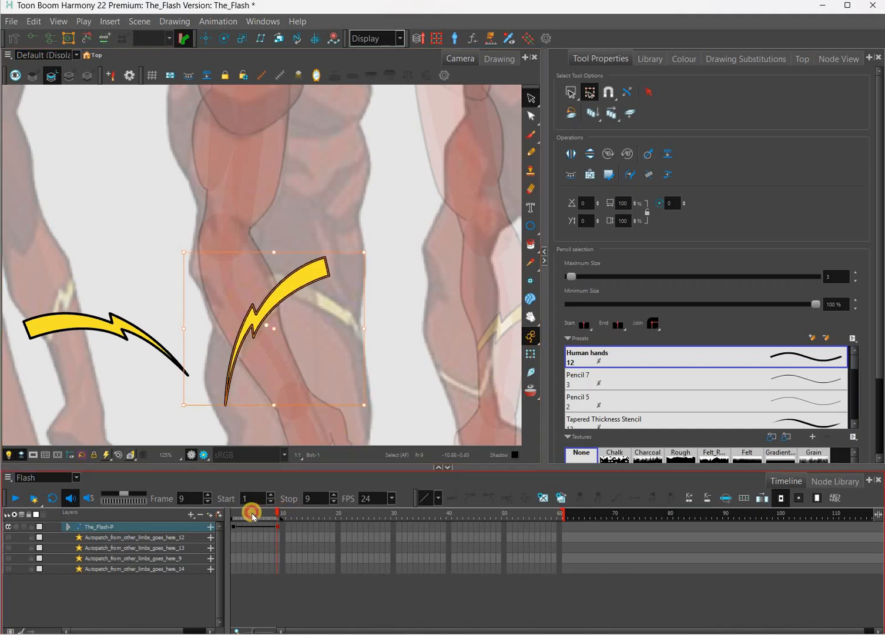
left_click(229, 516)
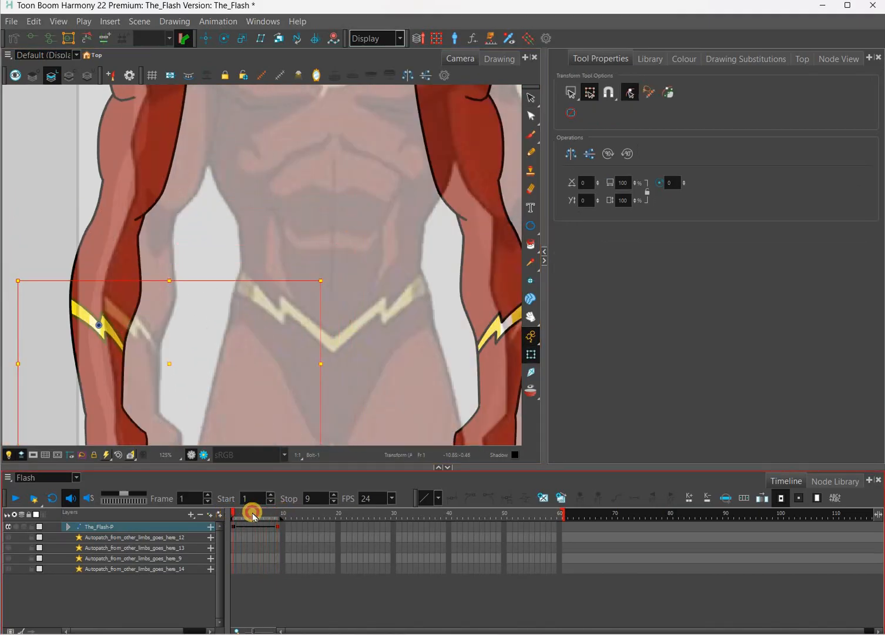
left_click_drag(253, 517, 281, 510)
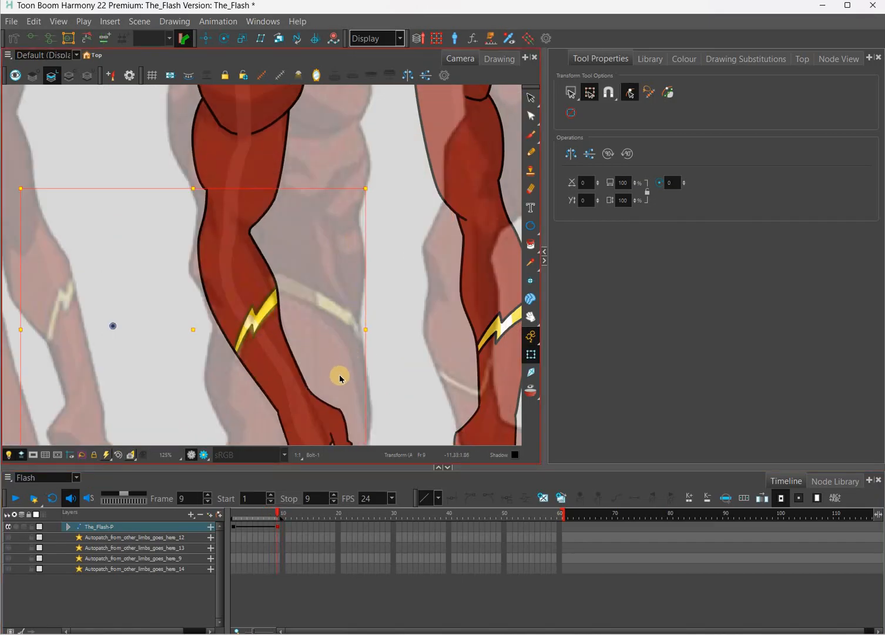
Step: Select the mirrored bolt's artwork over the right forearm at frame 9 for further adjustment
key("alt+s")
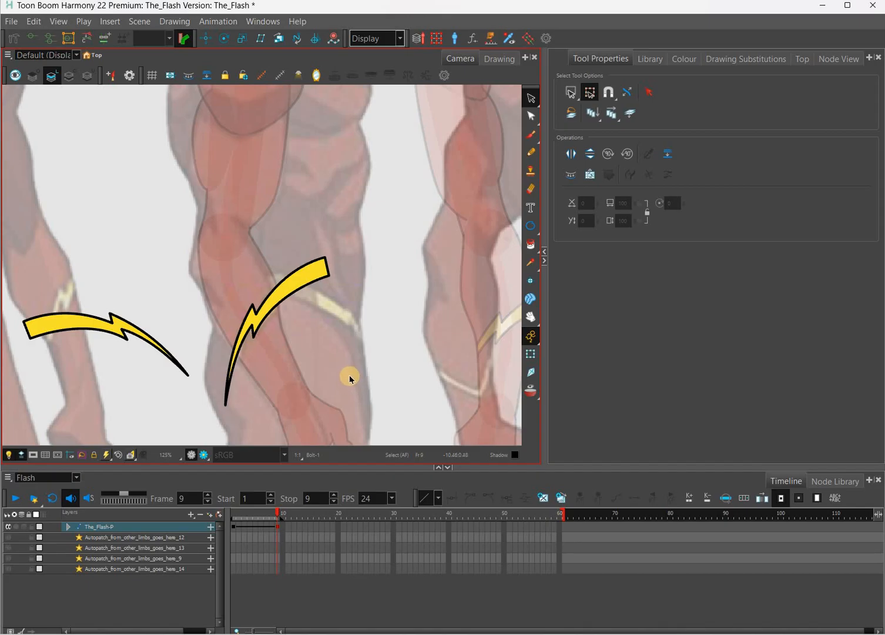
scroll(339, 379, "down", 5)
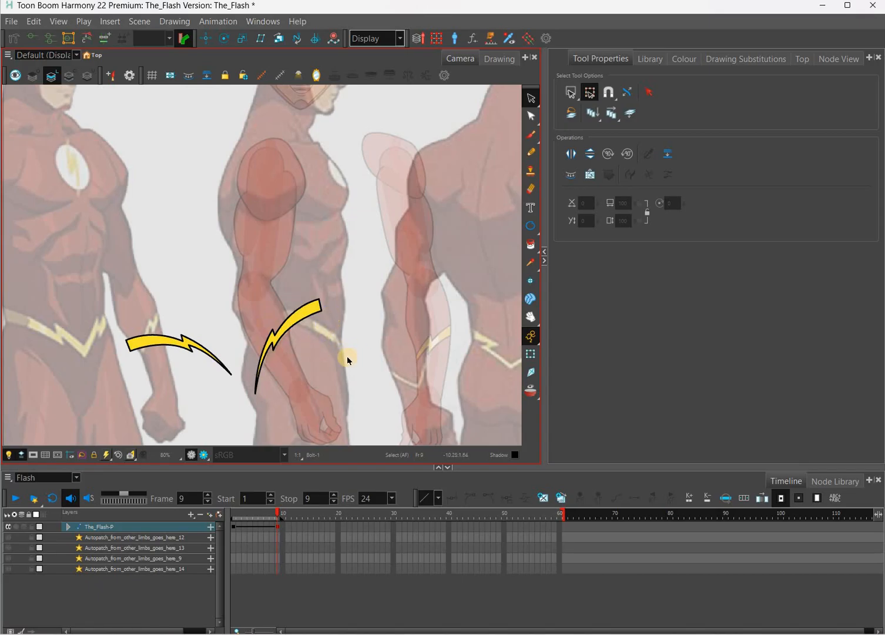
left_click_drag(201, 350, 218, 355)
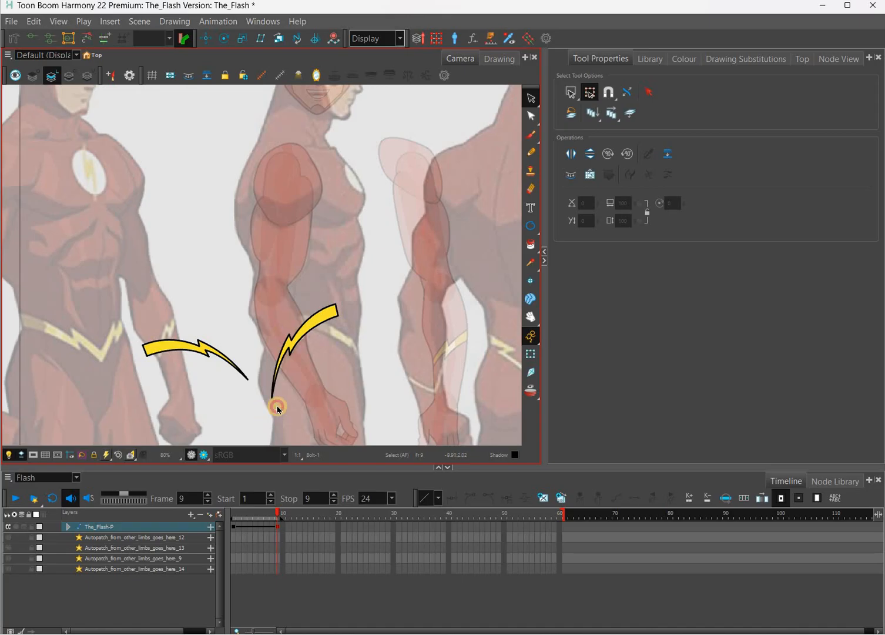
left_click(357, 333)
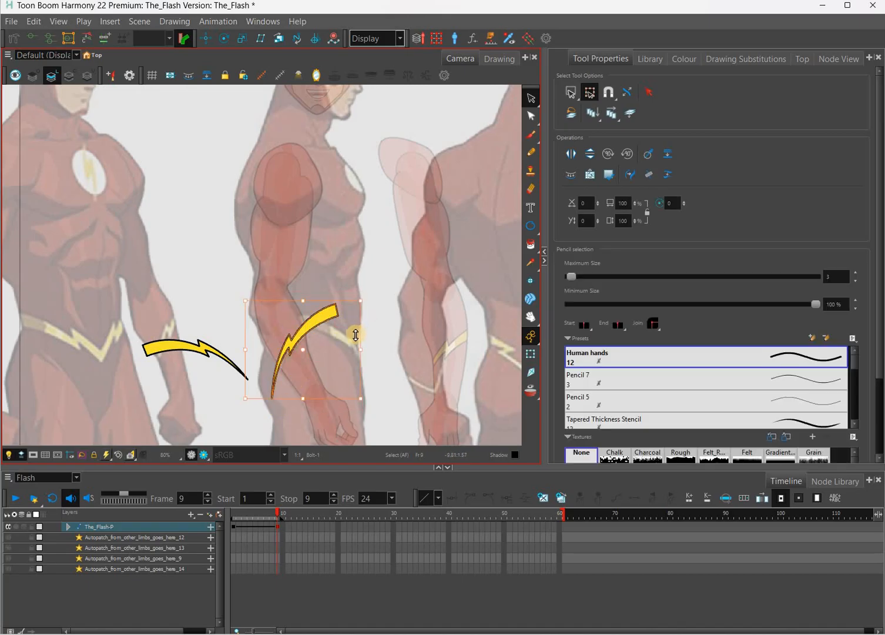
Step: Try deleting the second lightning bolt from the wrist drawing at frame 9, then compare the arm at frame 1
key("Delete")
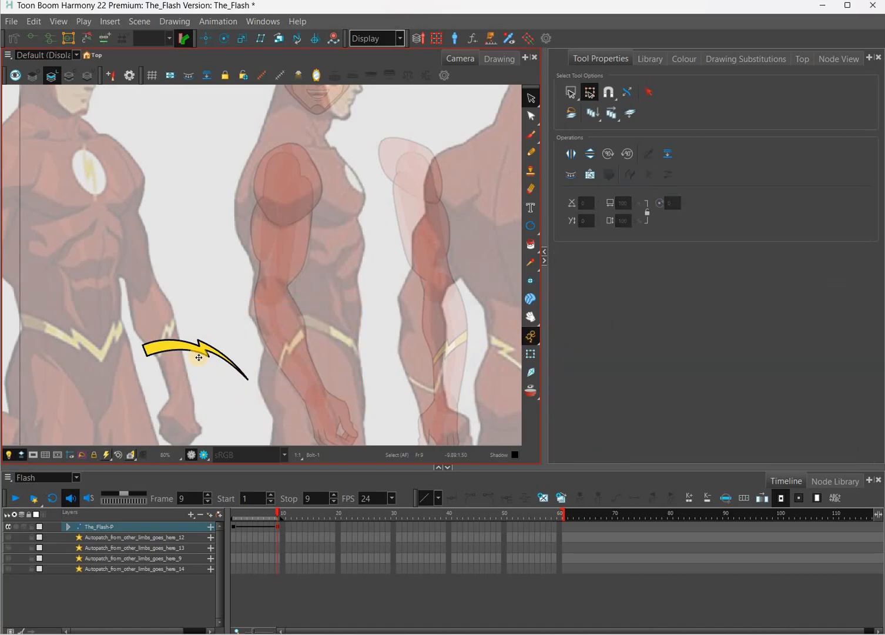
key("shift+t")
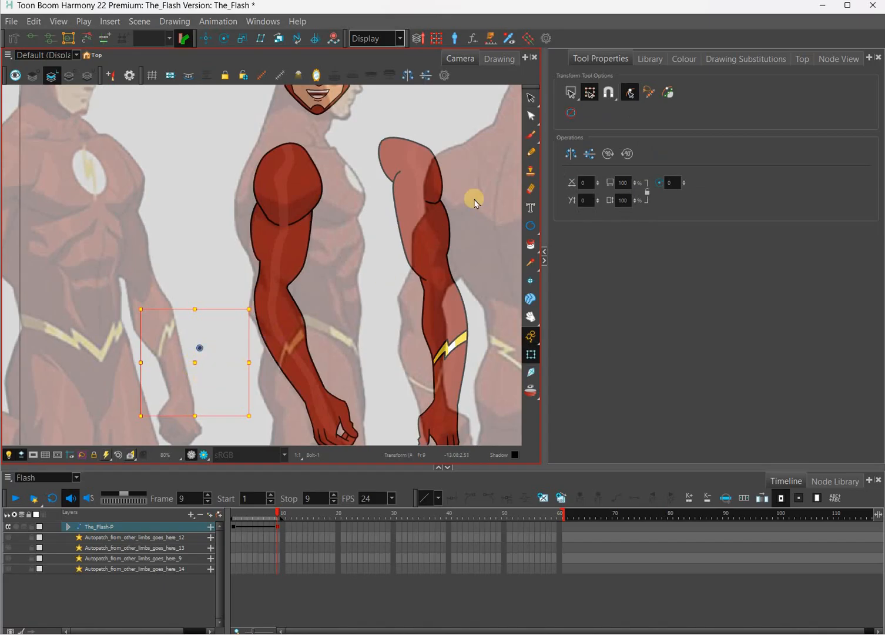
left_click_drag(278, 517, 284, 492)
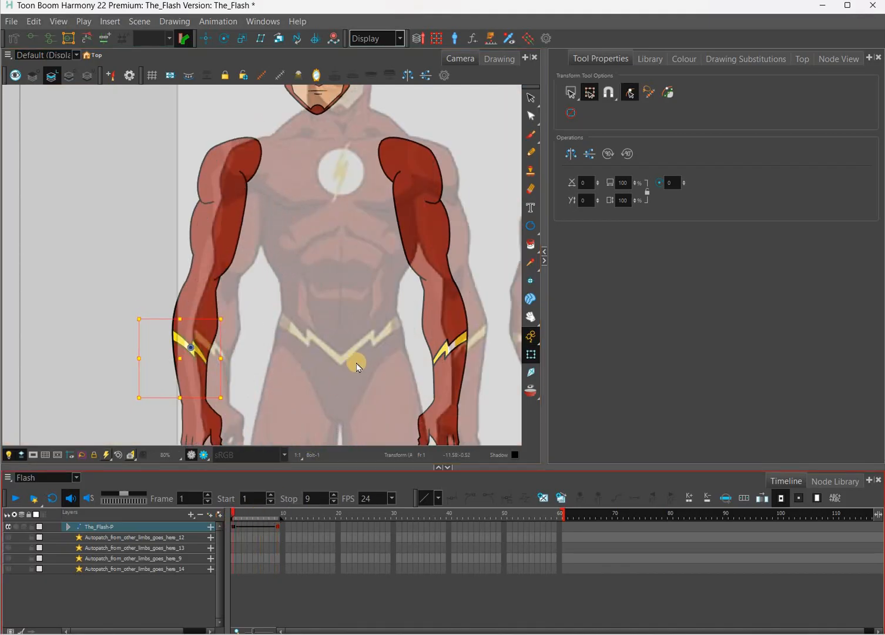
Step: Try nudging the single remaining lightning bolt across onto the side-view forearm at frame 9
key("Right")
key("Down")
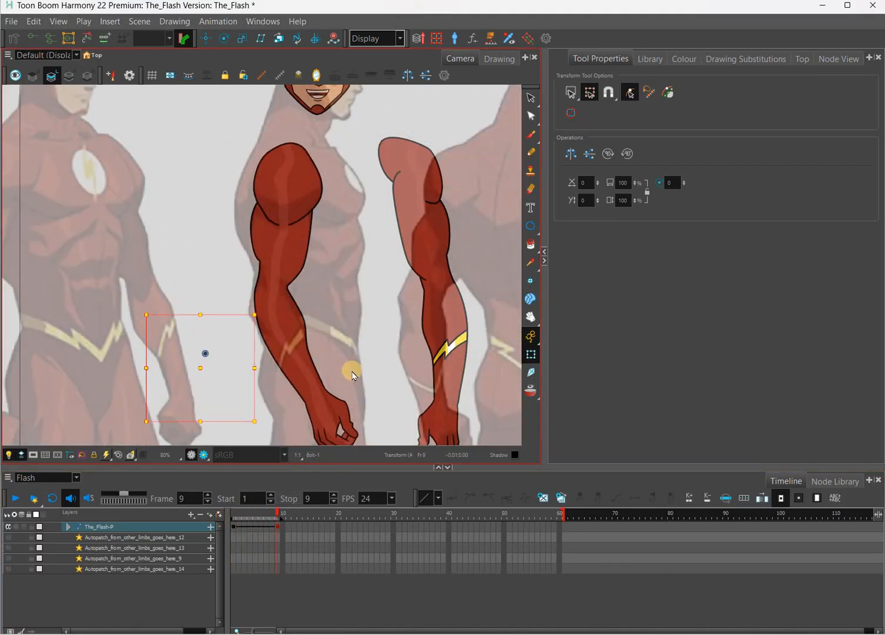
key("Up")
key("Right")
key("Right")
key("Right")
key("Right")
key("Right")
key("Right")
key("Right")
key("Right")
key("Right")
key("Right")
key("Right")
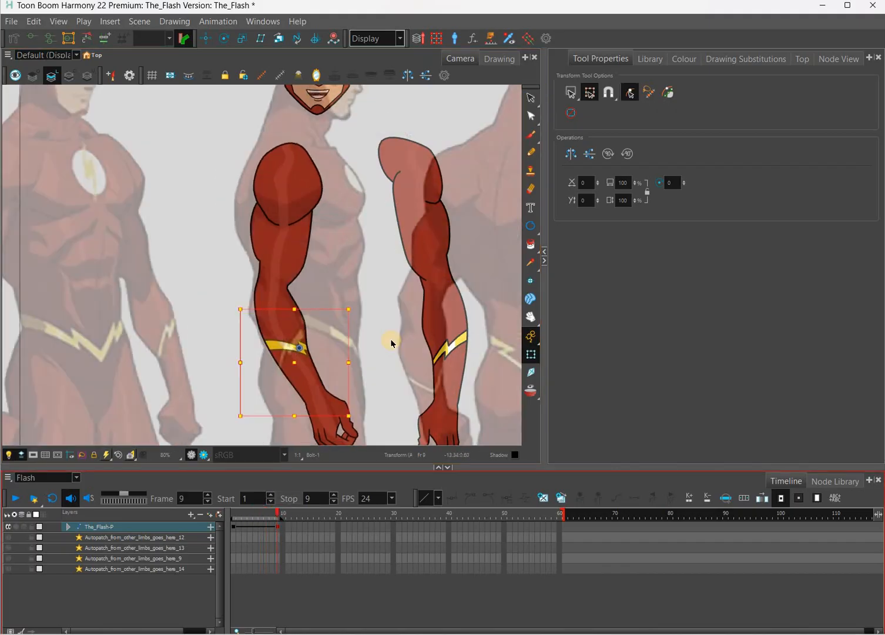
Step: Undo the bolt nudges and the deletion of the second lightning bolt
key("alt+s")
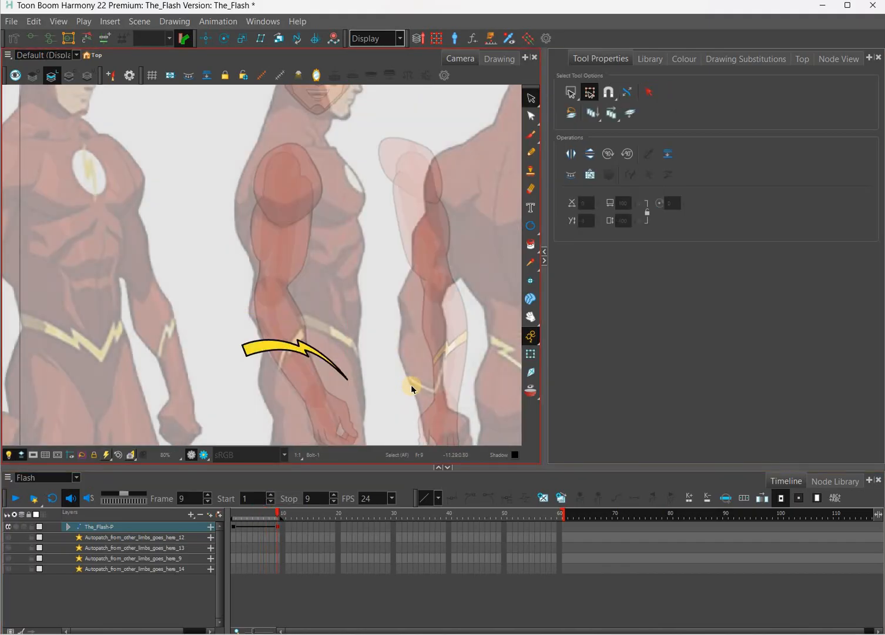
key("ctrl+z")
key("ctrl+z")
key("ctrl+z")
key("ctrl+z")
key("ctrl+z")
key("ctrl+z")
key("ctrl+z")
key("ctrl+z")
key("ctrl+z")
key("ctrl+z")
key("ctrl+z")
key("ctrl+z")
key("ctrl+z")
key("ctrl+z")
key("ctrl+z")
key("ctrl+z")
key("ctrl+z")
key("ctrl+z")
key("ctrl+z")
key("ctrl+z")
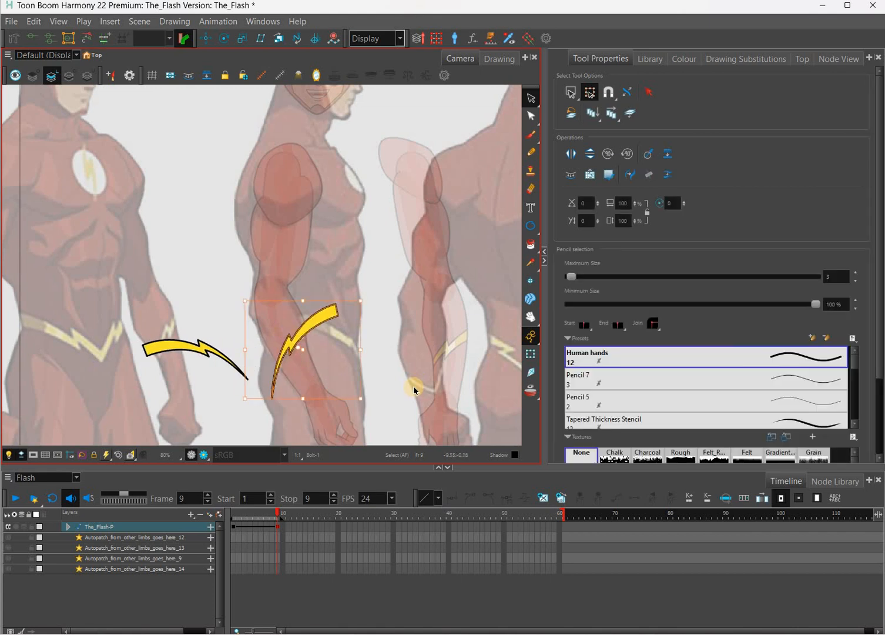
Step: Place the two lightning bolts tip to tip in a V shape, with the first one crossing the forearm at frame 9
key("ctrl+shift+z")
key("ctrl+shift+z")
key("ctrl+shift+z")
key("ctrl+shift+z")
key("ctrl+shift+z")
key("ctrl+shift+z")
key("ctrl+shift+z")
key("ctrl+shift+z")
key("ctrl+shift+z")
key("ctrl+shift+z")
key("ctrl+shift+z")
key("ctrl+shift+z")
key("ctrl+shift+z")
key("ctrl+shift+z")
key("ctrl+shift+z")
key("ctrl+shift+z")
key("ctrl+shift+z")
key("ctrl+shift+z")
key("ctrl+shift+z")
key("ctrl+shift+z")
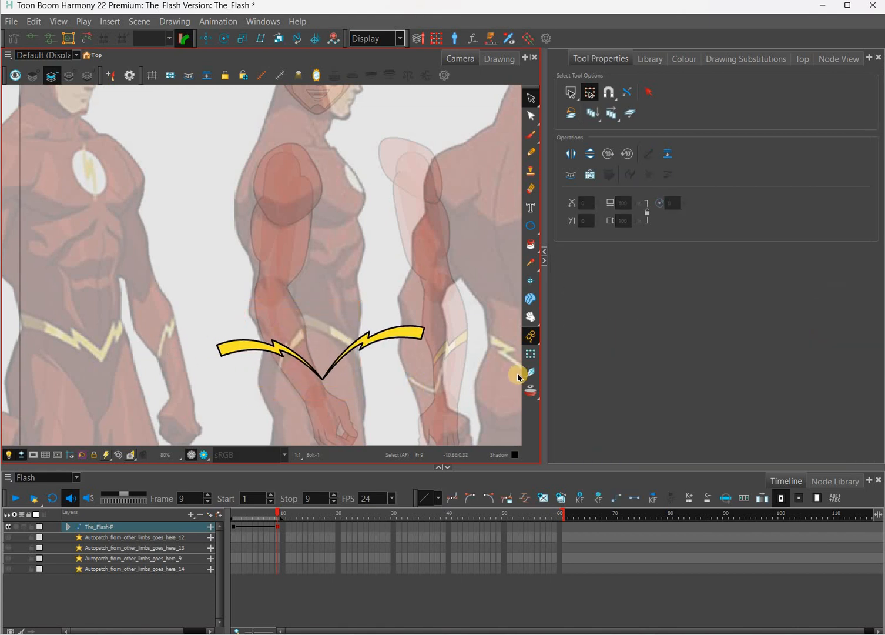
key("ctrl+shift+z")
key("ctrl+shift+z")
key("ctrl+shift+z")
key("ctrl+shift+z")
key("ctrl+shift+z")
key("ctrl+shift+z")
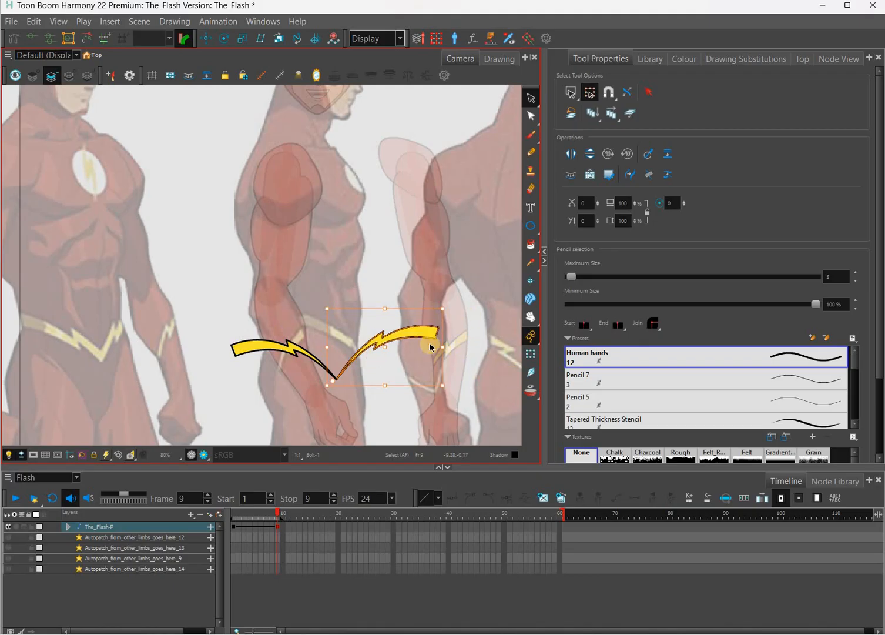
key("ctrl+shift+z")
key("ctrl+shift+z")
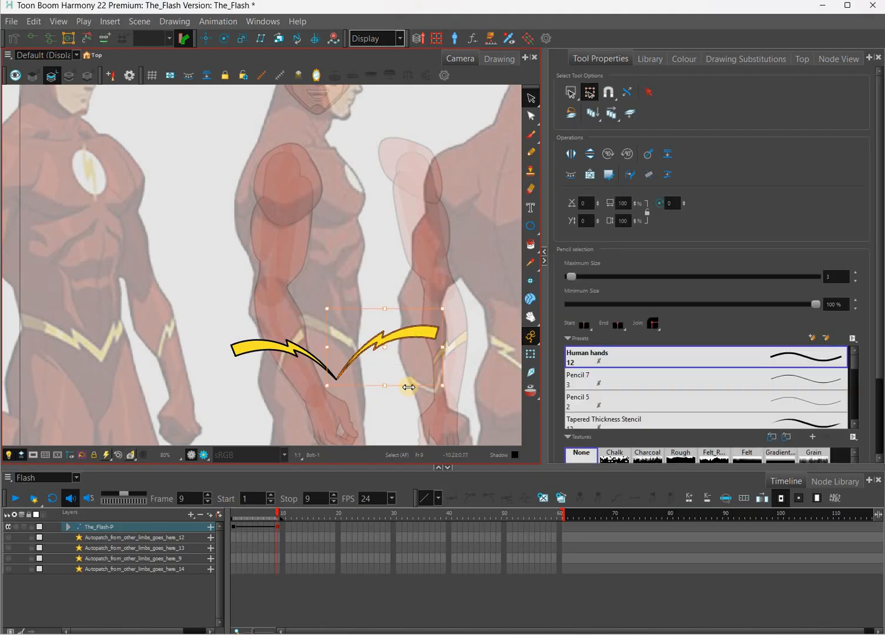
key("ctrl+shift+z")
key("ctrl+shift+z")
key("Right")
key("Right")
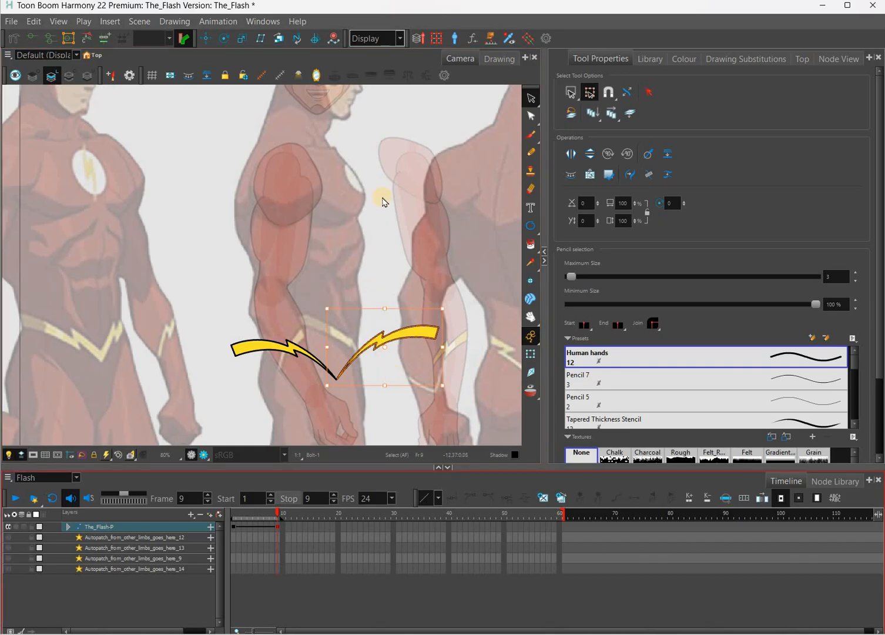
Step: Try shifting and rotating the paired bolts with the Transform tool so the second bolt wraps the forearm at frame 9
key("shift+t")
left_click(418, 363)
key("ctrl+z")
key("ctrl+z")
key("ctrl+z")
key("ctrl+z")
key("ctrl+z")
key("ctrl+z")
key("ctrl+z")
key("ctrl+z")
key("ctrl+z")
key("ctrl+z")
key("ctrl+z")
key("ctrl+z")
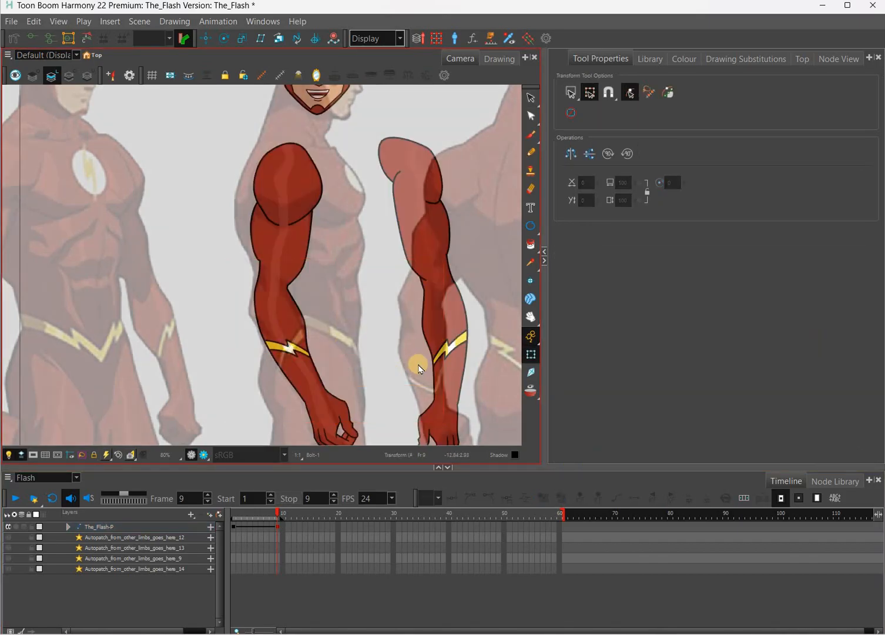
key("Left")
key("Left")
key("Left")
key("Left")
key("Left")
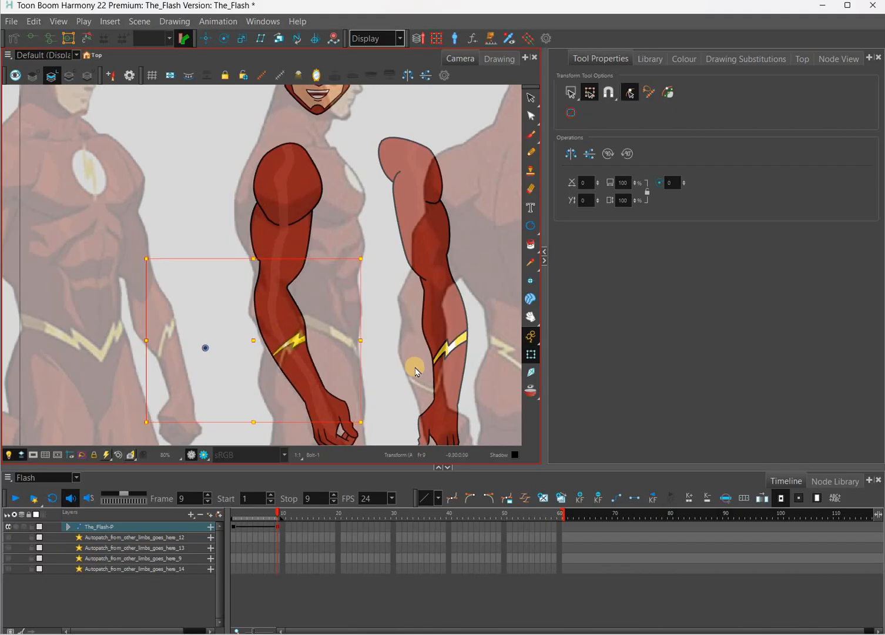
key("Left")
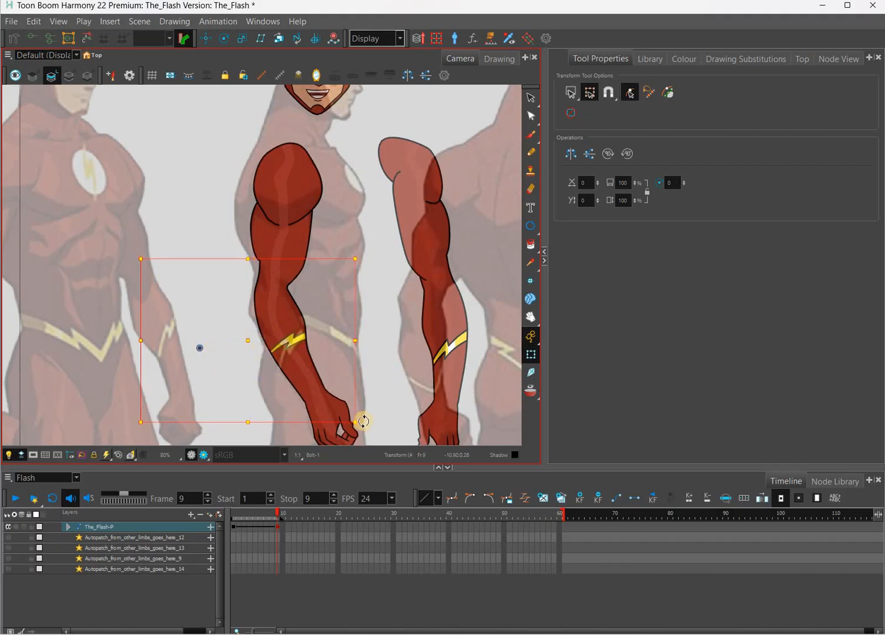
left_click_drag(376, 378, 293, 366)
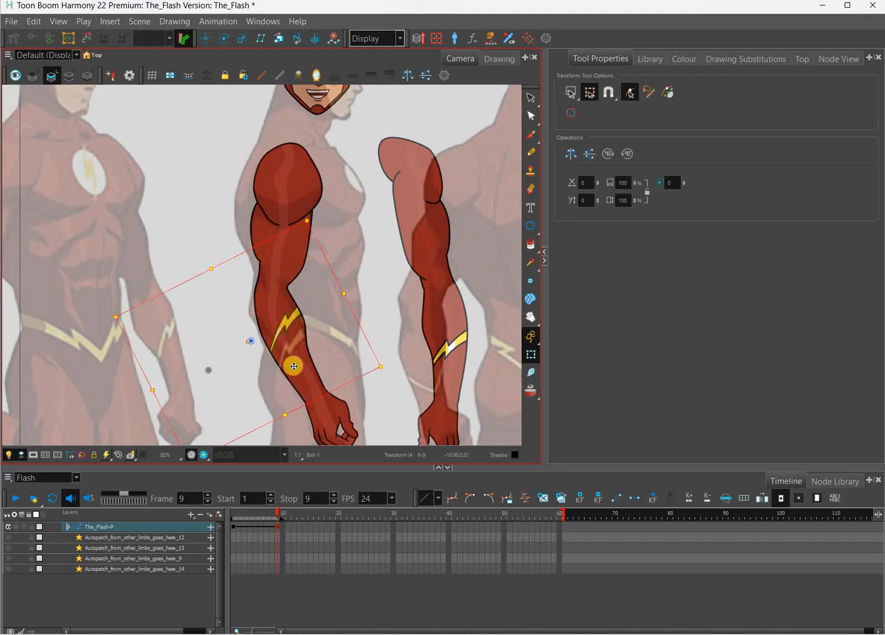
Step: Scrub between frames 1 and 9 to check how the paired bolts follow the turning forearm
left_click(258, 514)
left_click_drag(254, 517, 227, 522)
key("comma")
key("comma")
key("comma")
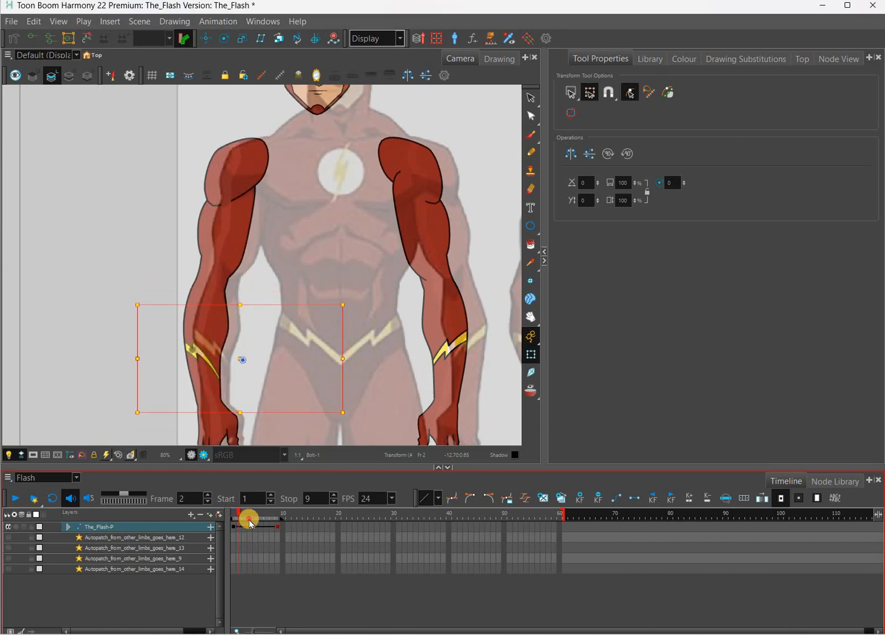
key("period")
key("period")
key("period")
key("period")
key("period")
key("period")
key("period")
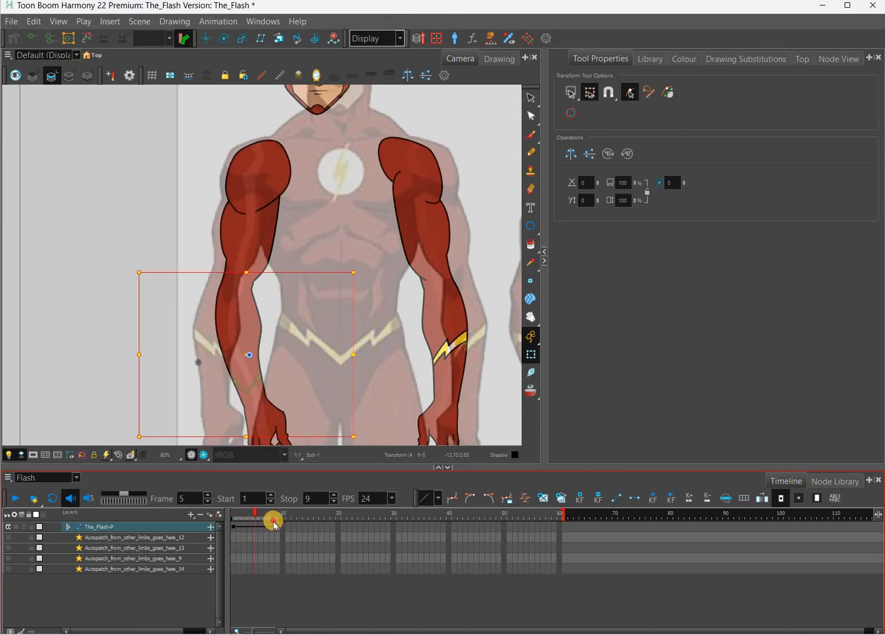
key("period")
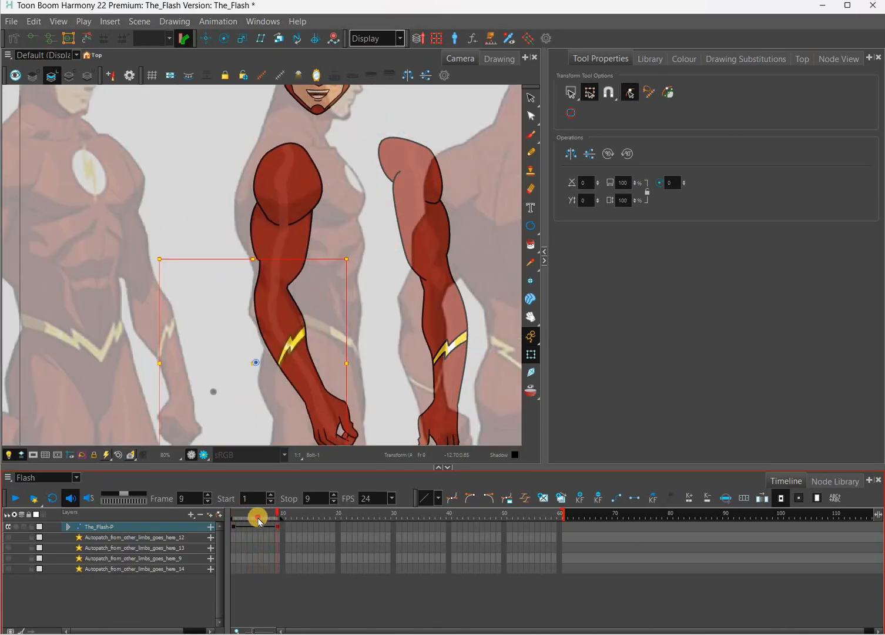
mouse_move(246, 517)
left_mouse_down()
mouse_move(225, 517)
mouse_move(240, 517)
left_mouse_up()
key("comma")
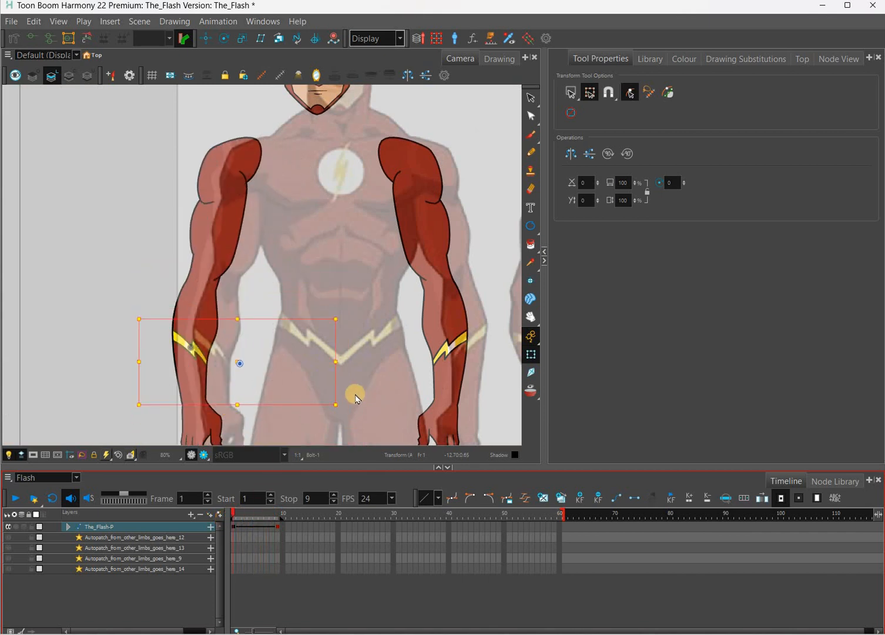
Step: Deselect the bolts and step through the first frames again with both full arms in view
left_click(362, 377)
left_click_drag(359, 388, 351, 419)
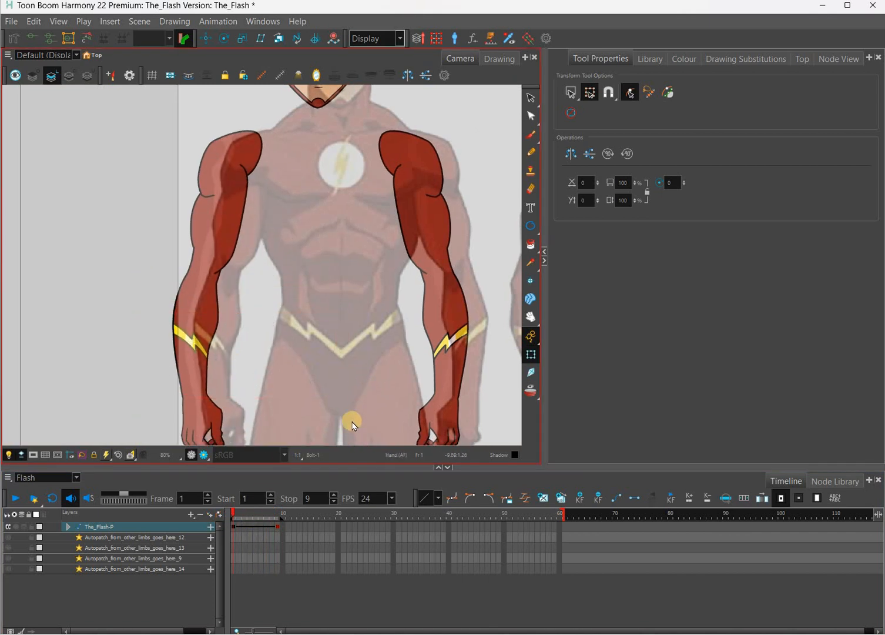
scroll(351, 419, "down", 1)
mouse_move(235, 515)
left_mouse_down()
mouse_move(272, 516)
mouse_move(244, 519)
left_mouse_up()
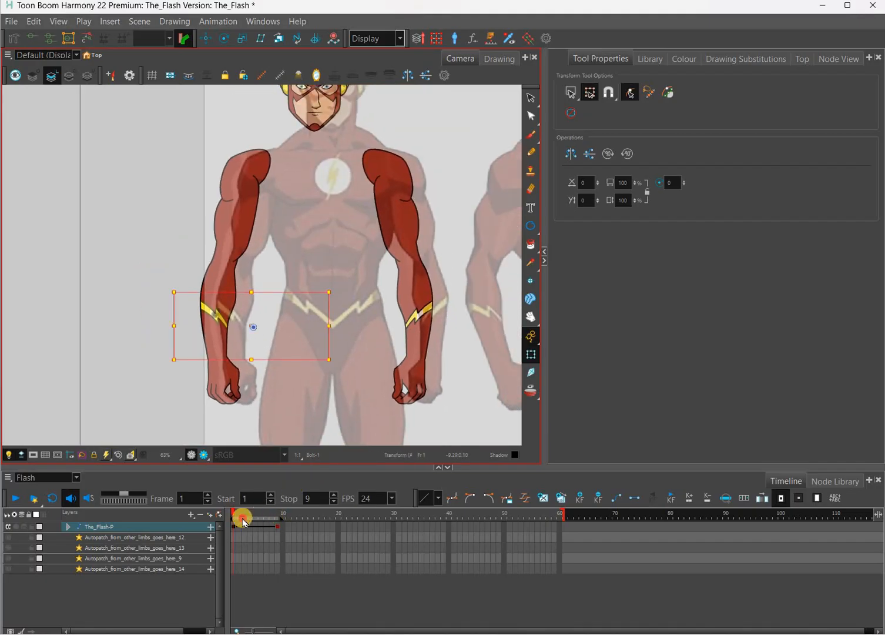
left_click(231, 518)
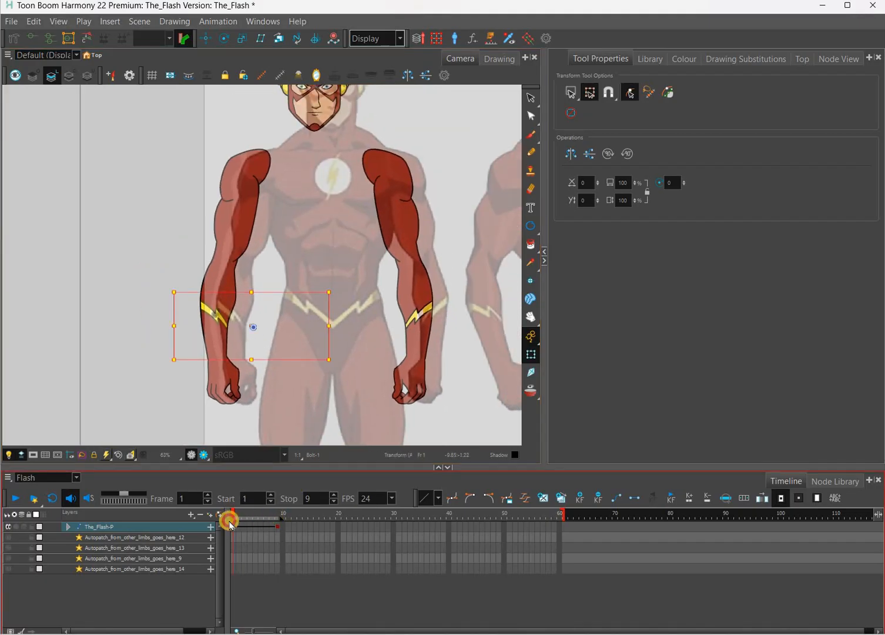
key("period")
key("period")
key("period")
key("period")
key("comma")
key("comma")
key("comma")
key("comma")
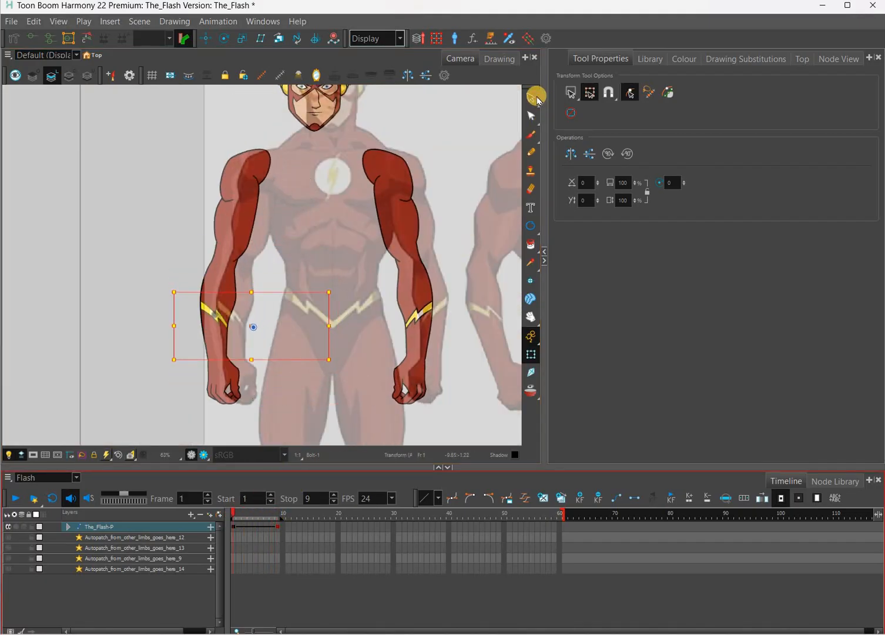
Step: Try moving the second lightning bolt over the first one in the frame 1 drawing
key("alt+s")
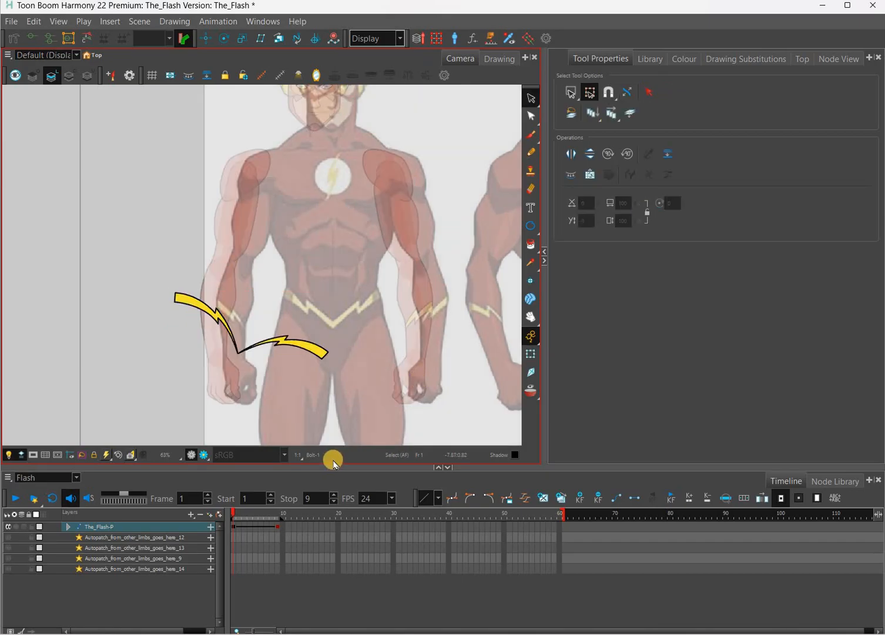
key("ctrl+a")
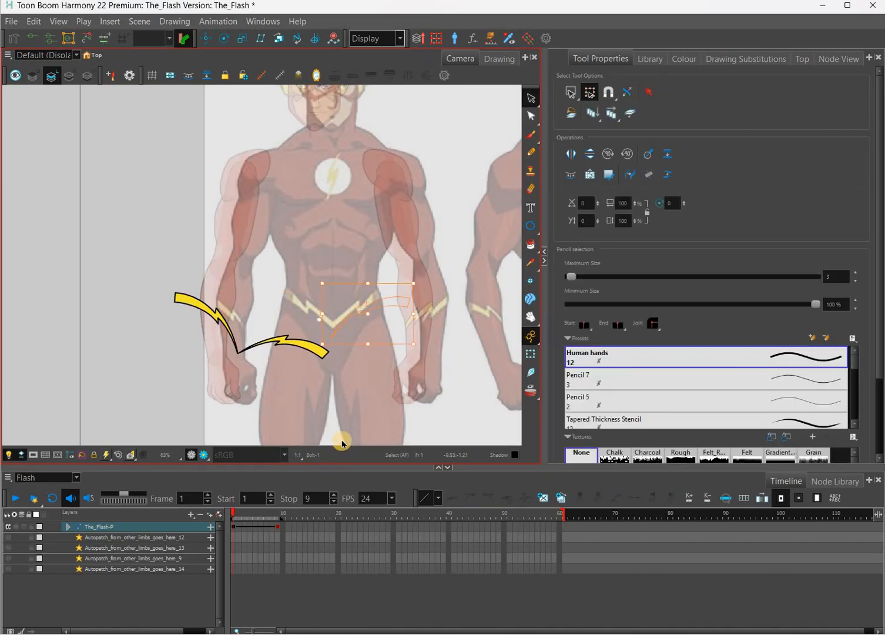
key("Left")
key("Left")
key("Left")
key("Left")
key("Left")
key("Left")
key("Left")
key("Left")
key("Left")
key("Left")
key("Left")
key("Left")
key("Left")
key("Left")
key("Left")
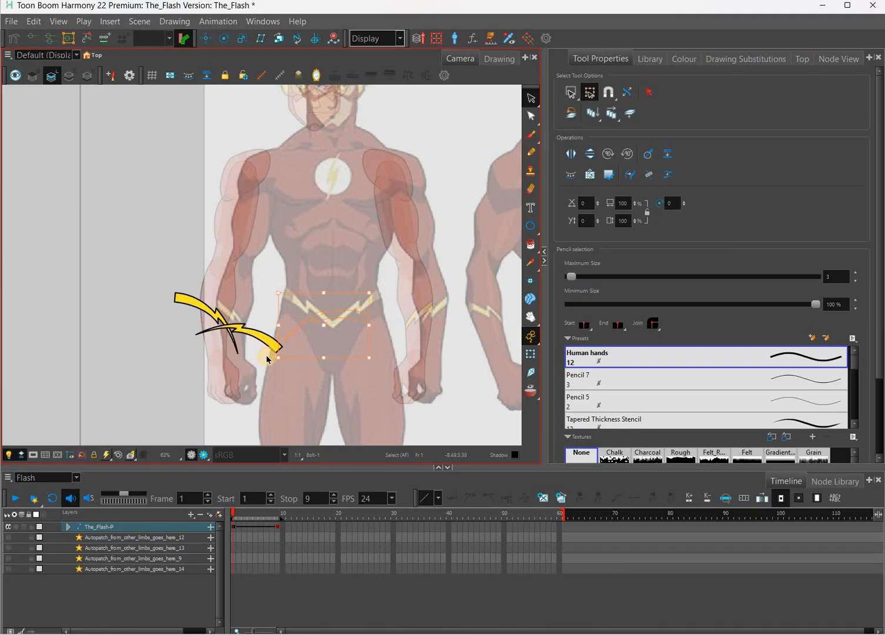
Step: Undo the shift and delete the second lightning bolt from the frame 1 drawing
left_click(352, 440)
key("ctrl+z")
key("Delete")
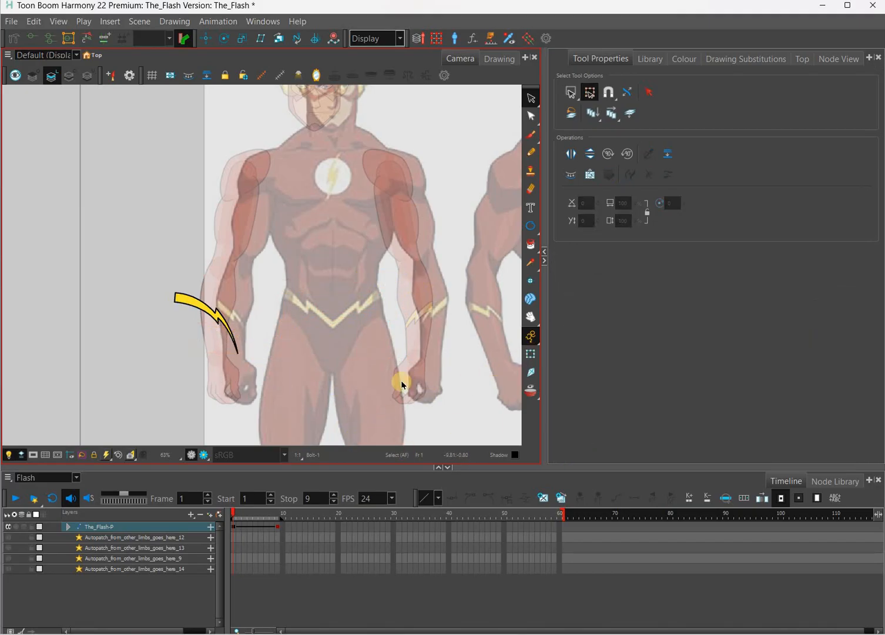
Step: Select the remaining bolt with the Transform tool and scrub frames 1 to 9 to check its movement on the forearm
left_click(531, 354)
left_click(347, 379)
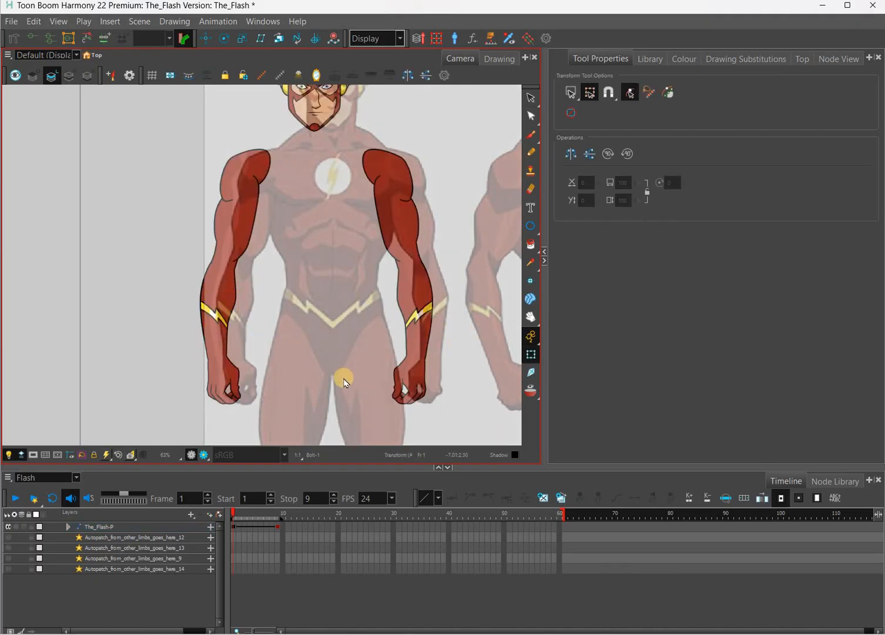
left_click(429, 339)
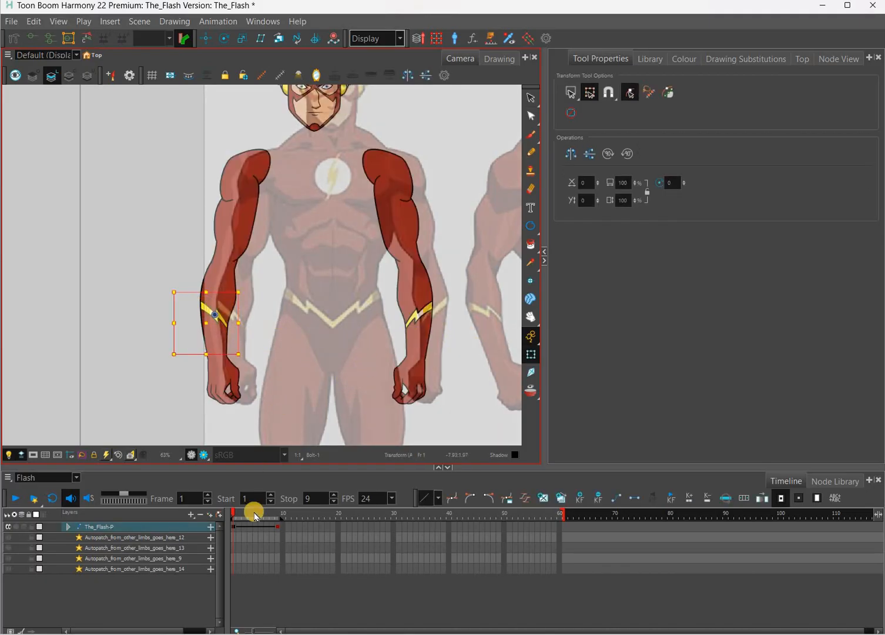
left_click_drag(237, 511, 260, 511)
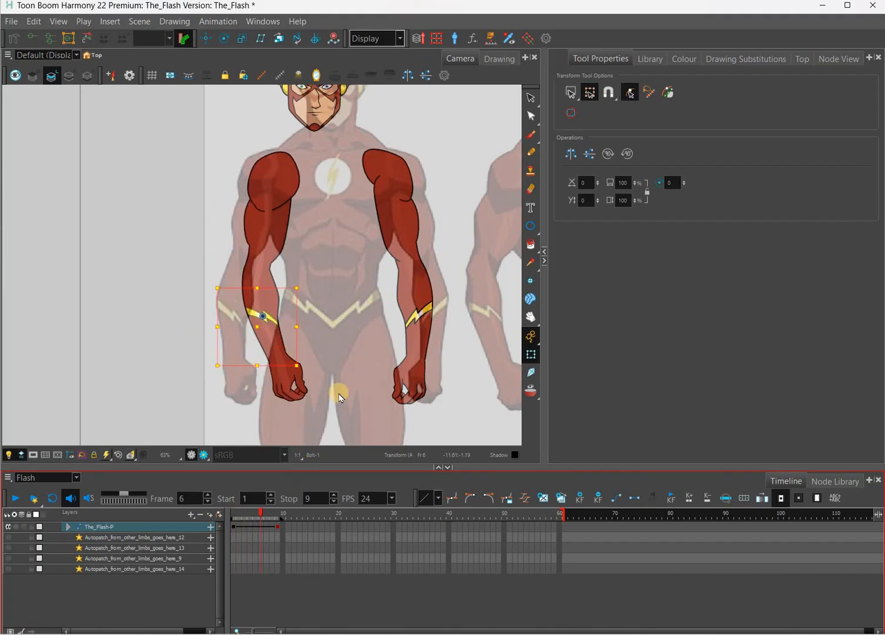
left_click(278, 513)
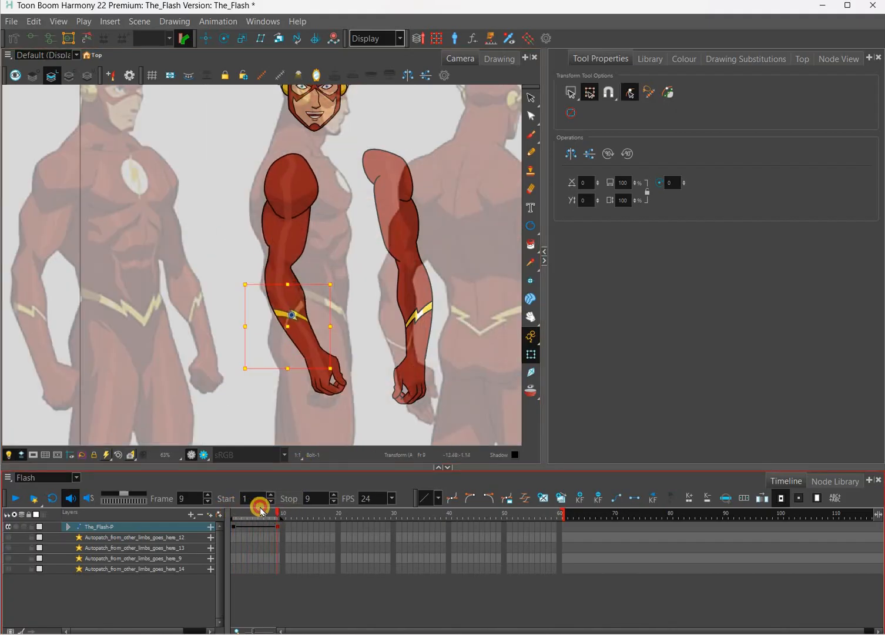
key("comma")
key("comma")
key("comma")
key("comma")
key("comma")
key("comma")
key("comma")
key("comma")
key("period")
key("period")
key("period")
key("period")
key("period")
key("period")
key("period")
key("period")
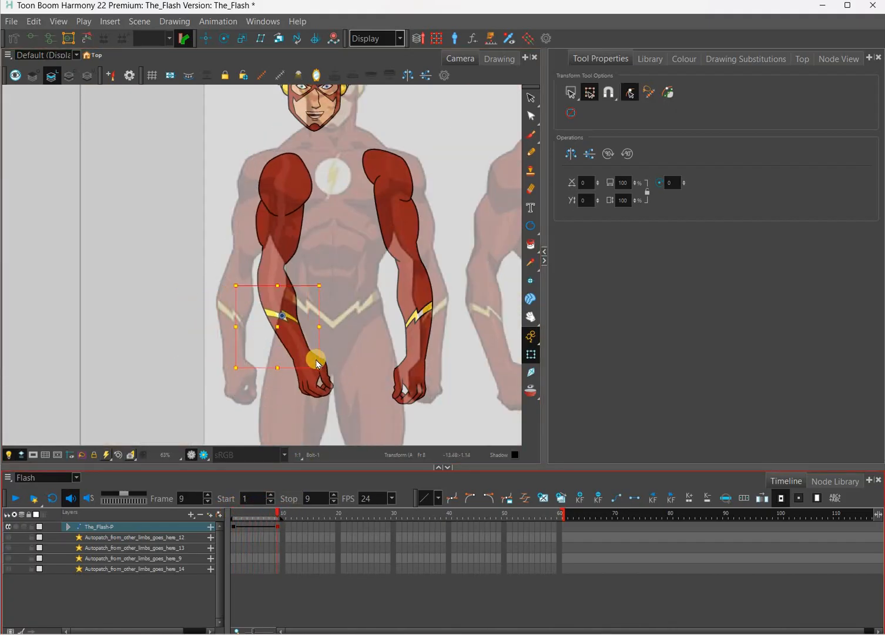
Step: Nudge the lightning bolt toward the forearm's inner edge at frame 9 and scrub the turn to check its position
scroll(316, 361, "up", 3)
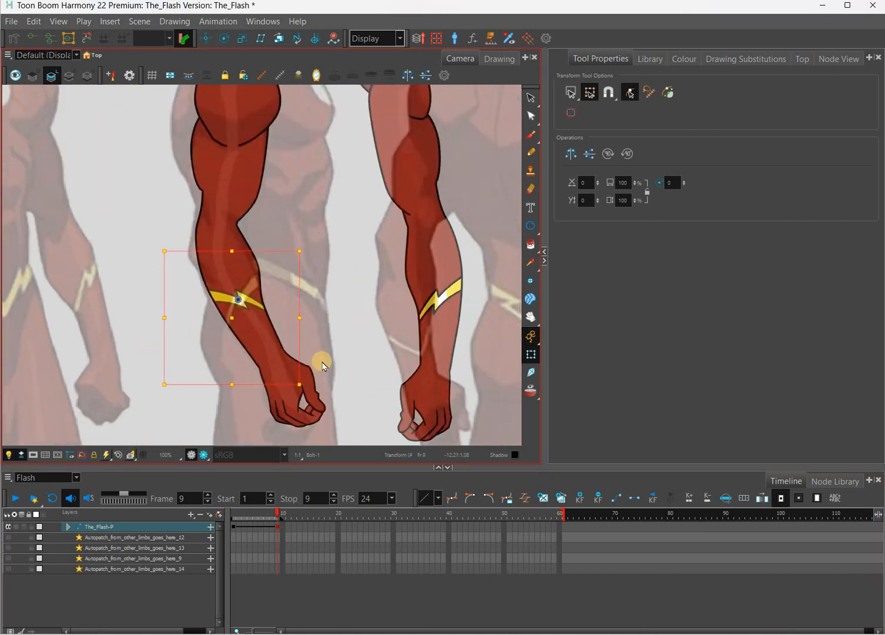
key("Right")
key("Right")
key("Right")
key("Right")
key("Right")
key("Left")
key("Left")
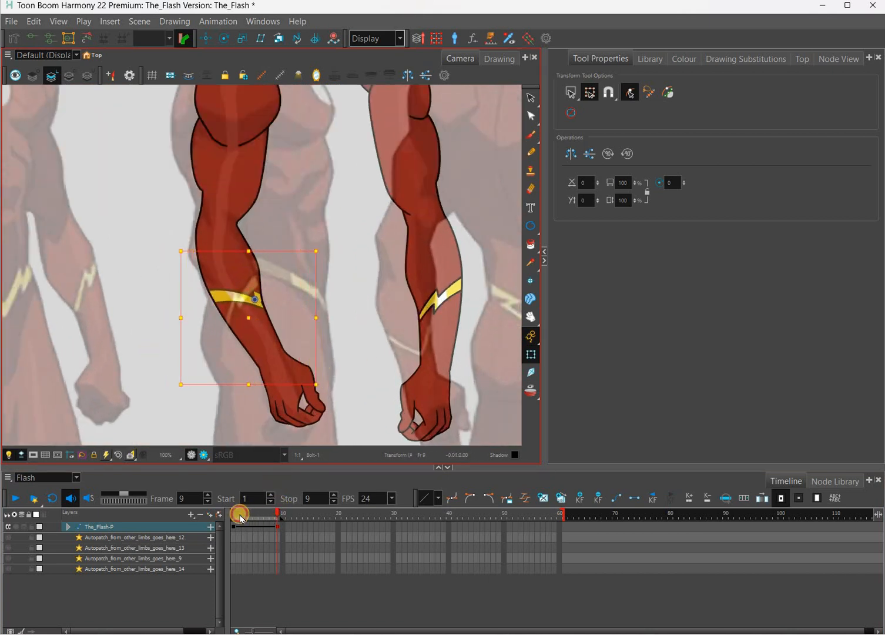
mouse_move(249, 517)
left_mouse_down()
mouse_move(282, 511)
mouse_move(266, 515)
left_mouse_up()
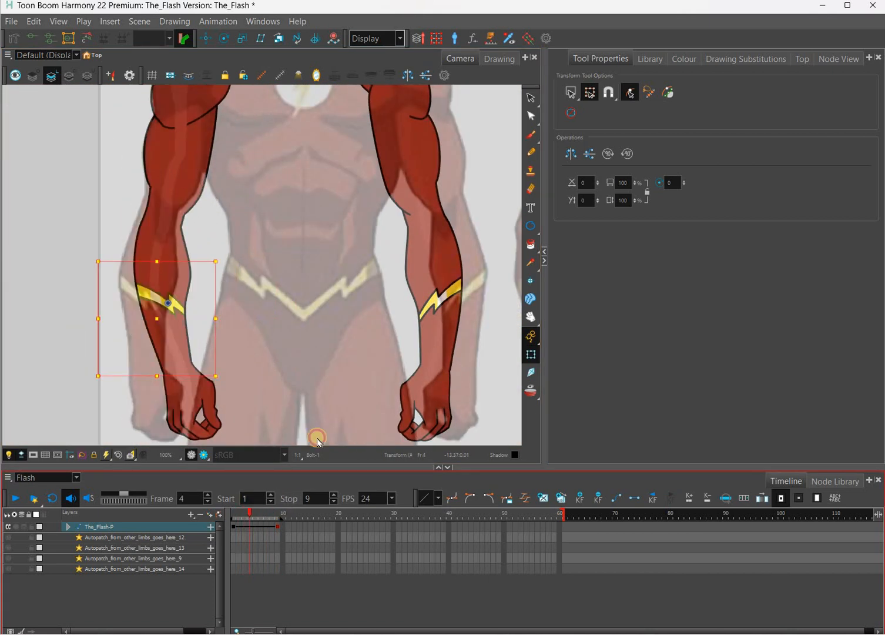
key("period")
key("period")
key("period")
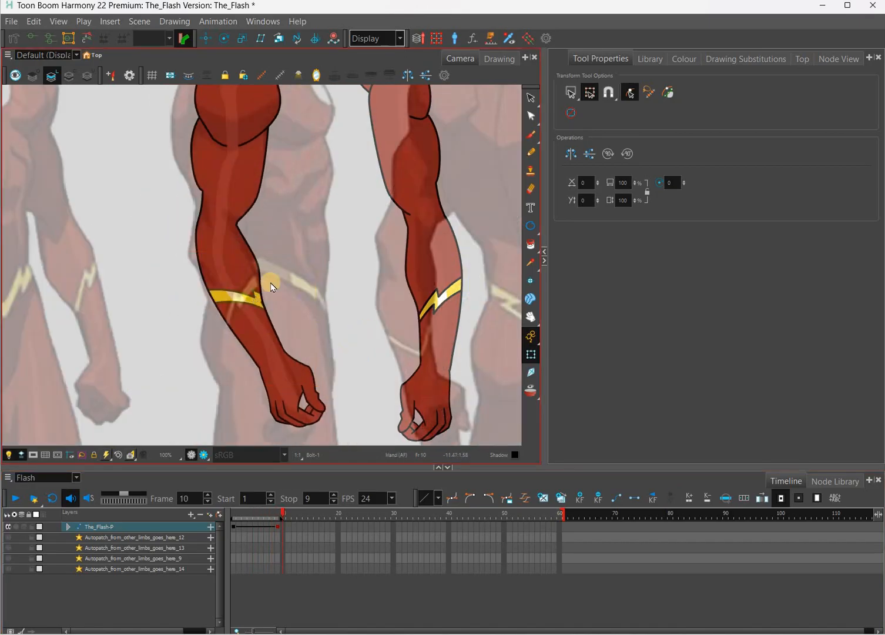
Step: Show the arm deformers at frame 10 and pull the upper arm's lower deformation point down toward the outer side of the elbow
scroll(270, 287, "down", 1)
scroll(370, 293, "up", 2)
left_click(370, 292)
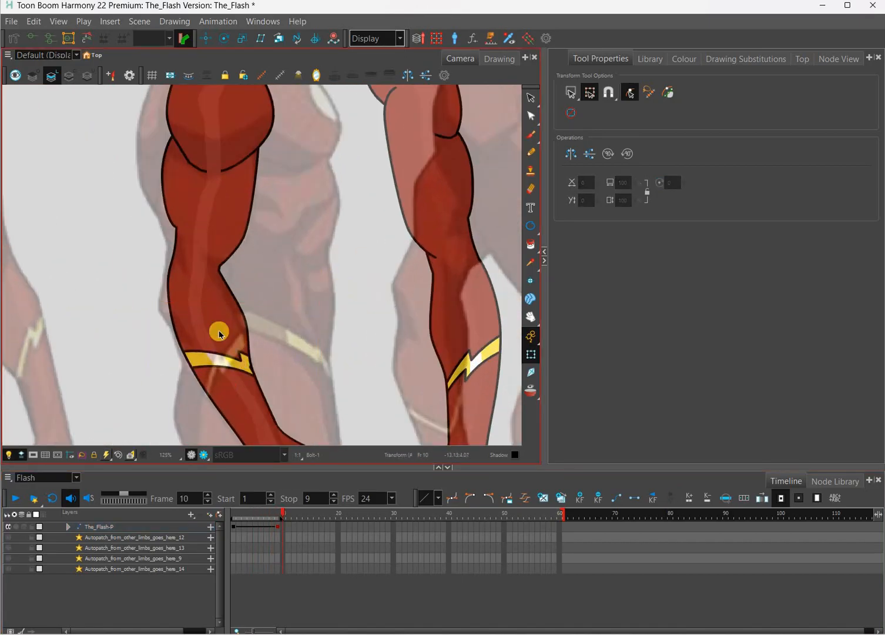
left_click(219, 332)
key("F11")
left_click_drag(162, 303, 202, 305)
left_click(318, 247)
scroll(216, 241, "up", 2)
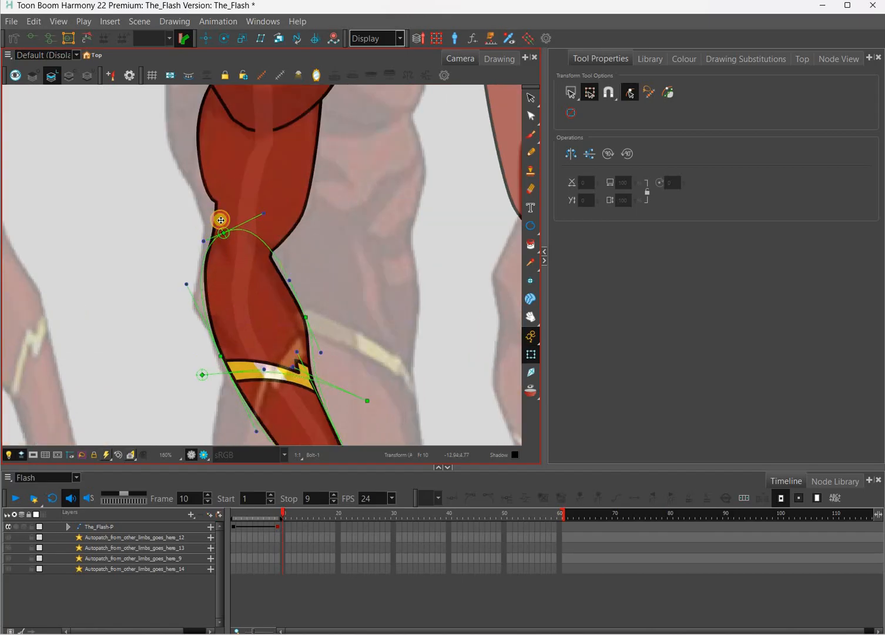
left_click(226, 301)
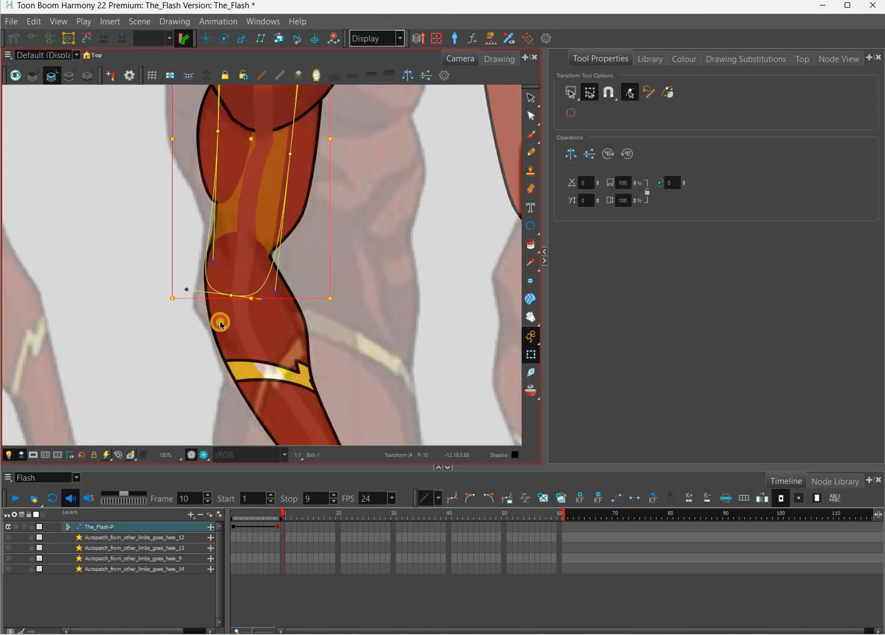
left_click_drag(220, 323, 207, 334)
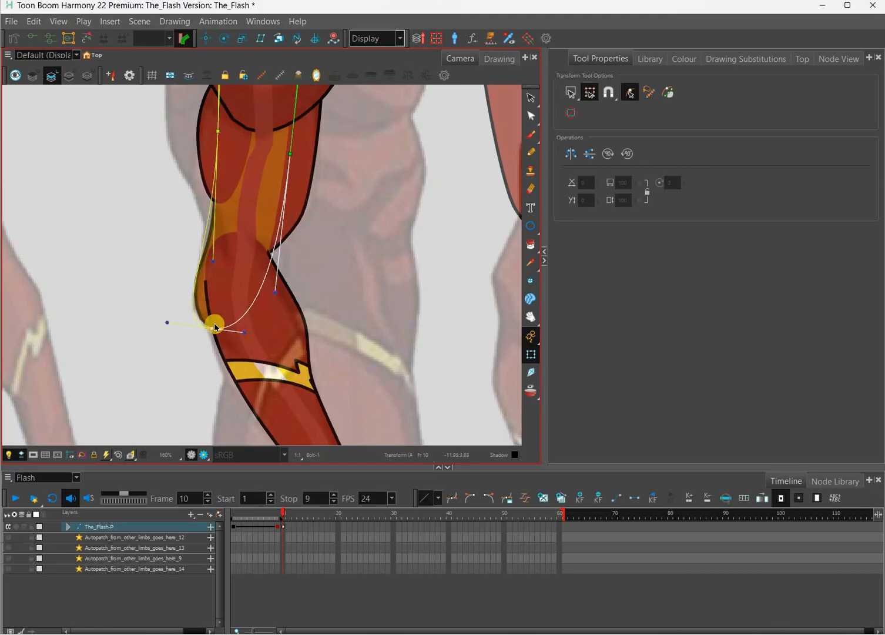
Step: Reshape the forearm's deformation curve at frame 10, moving its elbow and outer-edge points outward for a smooth elbow contour
left_click(223, 234)
left_click(222, 238)
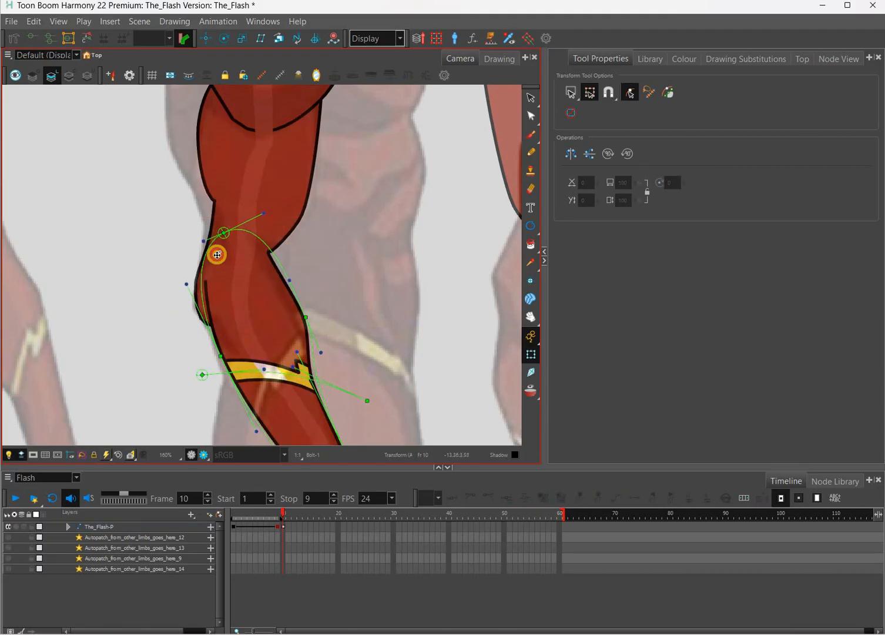
left_click(217, 255)
left_click_drag(220, 356, 212, 352)
left_click_drag(223, 235, 218, 251)
left_click_drag(213, 353, 212, 360)
mouse_move(217, 249)
left_mouse_down()
mouse_move(215, 257)
mouse_move(251, 232)
mouse_move(214, 260)
left_mouse_up()
left_click(177, 286)
key("space")
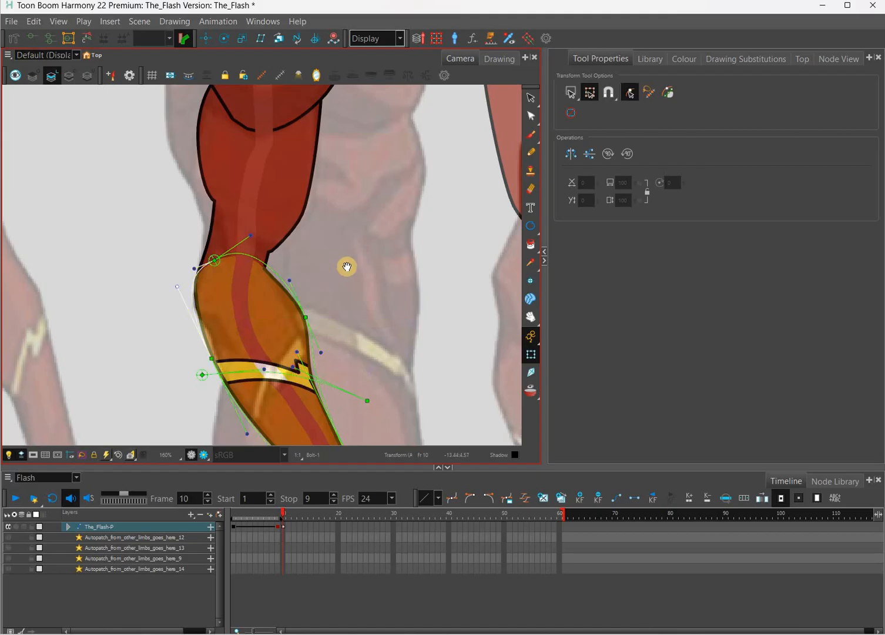
key("Escape")
key("1")
key("1")
Step: Move The_Flash-P keyframe from frame 10 onto frame 9
left_click(282, 517)
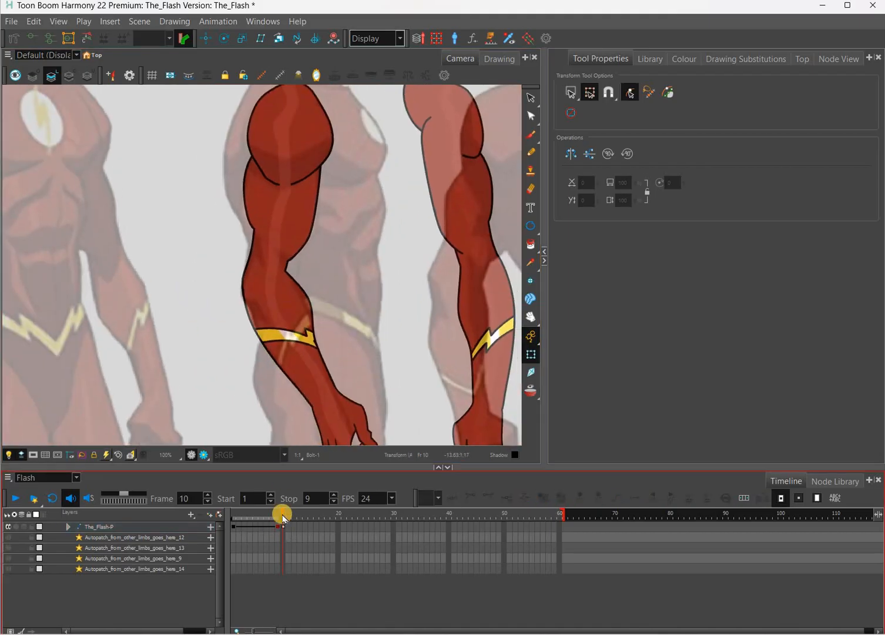
left_click(282, 527)
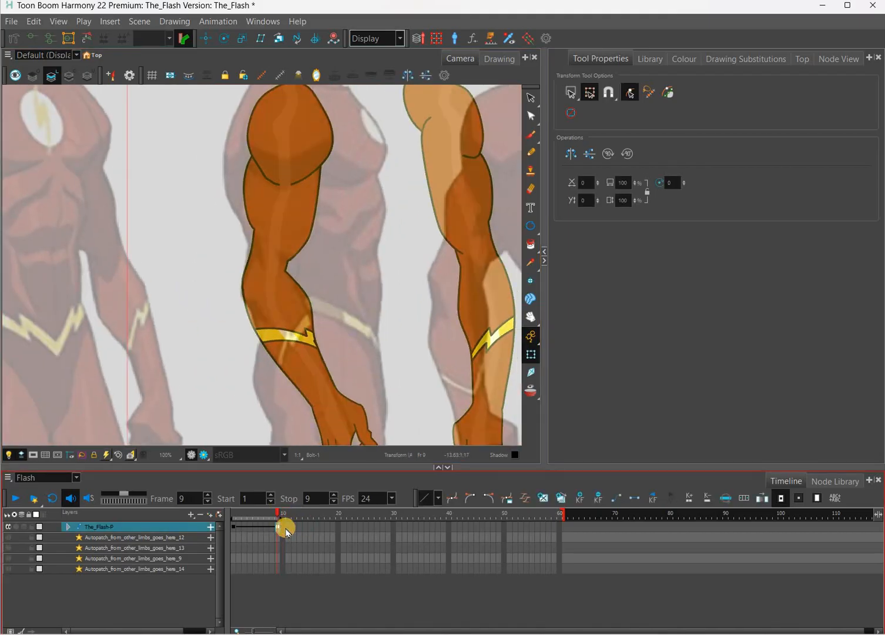
left_click(283, 527)
Step: Scrub between frame 4 and frame 10 to check both arms and wristbands through the turn
mouse_move(268, 515)
left_mouse_down()
mouse_move(229, 515)
mouse_move(277, 515)
mouse_move(241, 519)
mouse_move(252, 520)
mouse_move(282, 510)
left_mouse_up()
scroll(335, 306, "down", 2)
left_click_drag(344, 394, 312, 422)
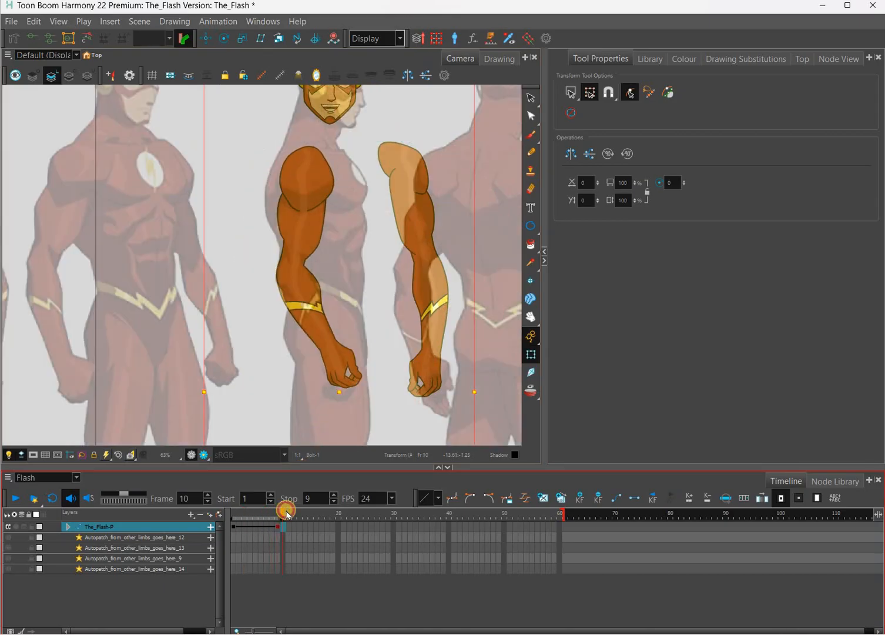
mouse_move(284, 511)
left_mouse_down()
mouse_move(246, 515)
mouse_move(274, 506)
left_mouse_up()
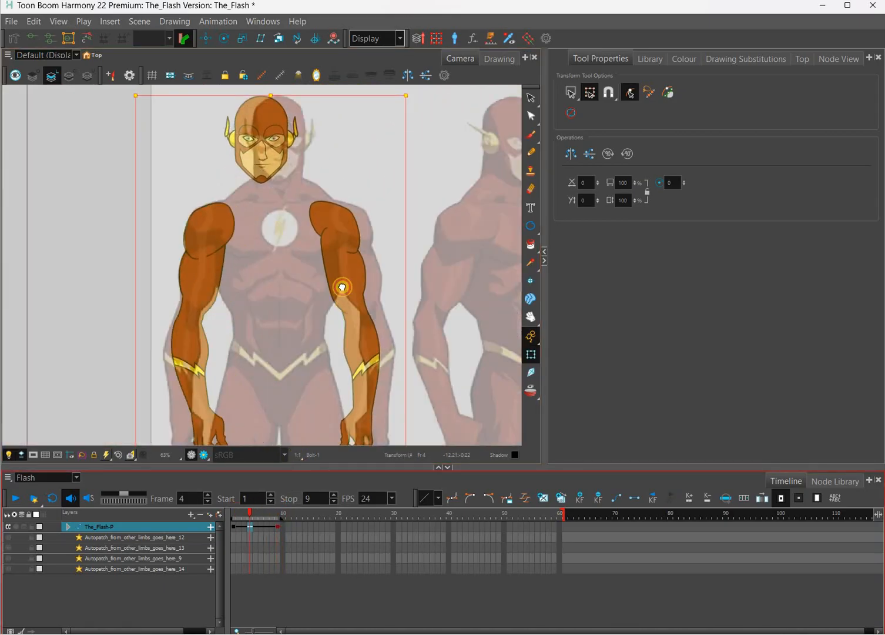
key("period")
left_click_drag(348, 413, 356, 378)
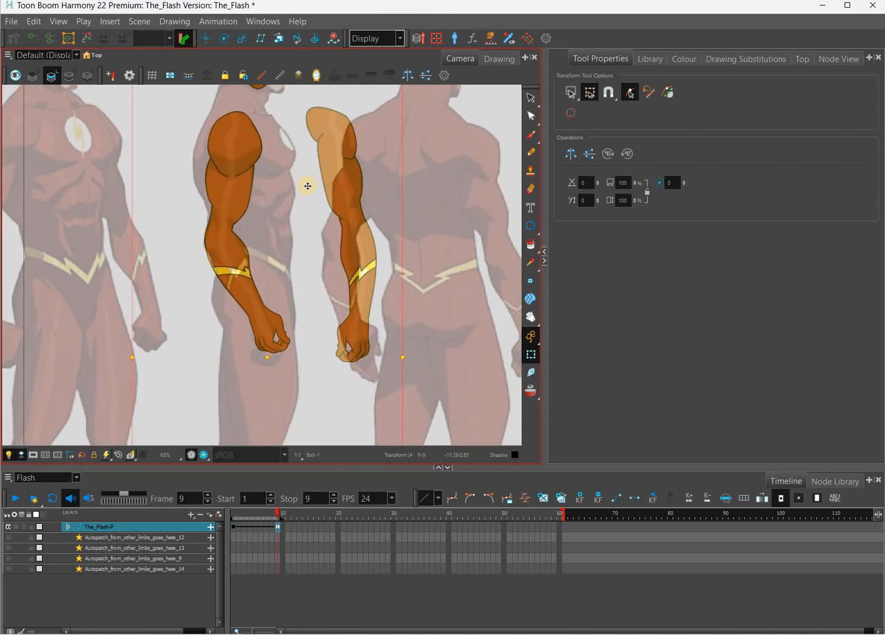
scroll(438, 114, "up", 1)
scroll(302, 346, "down", 1)
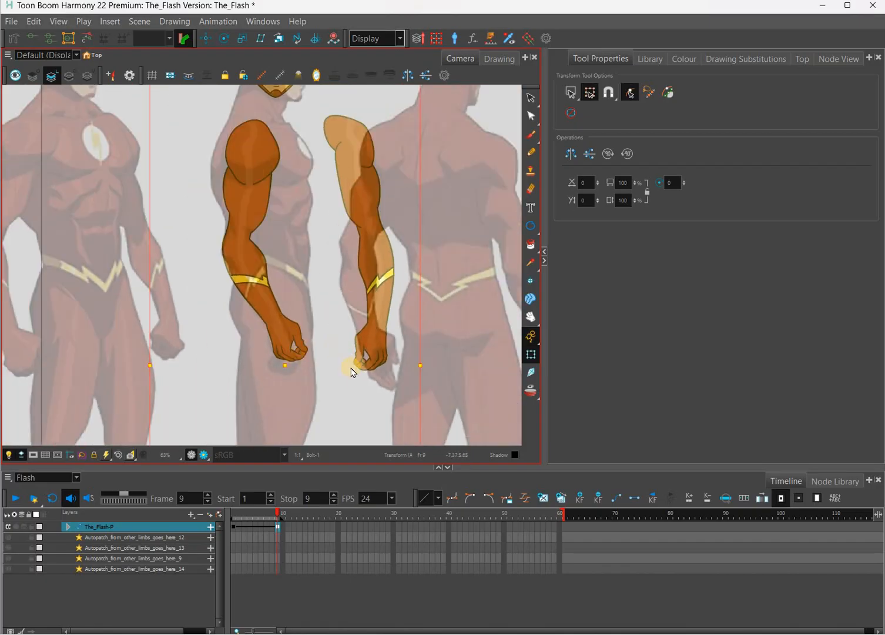
Step: Select the bent arm's hand at frame 9 and locate its Hand drawing node in the Node View
left_click(342, 384)
scroll(299, 350, "up", 2)
left_click(298, 350)
scroll(336, 383, "up", 1)
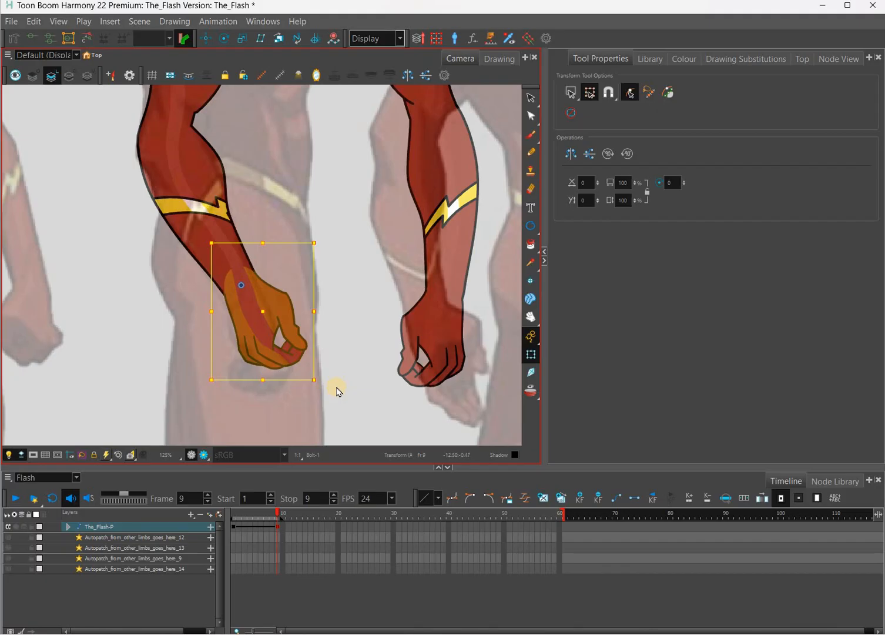
key("shift+b")
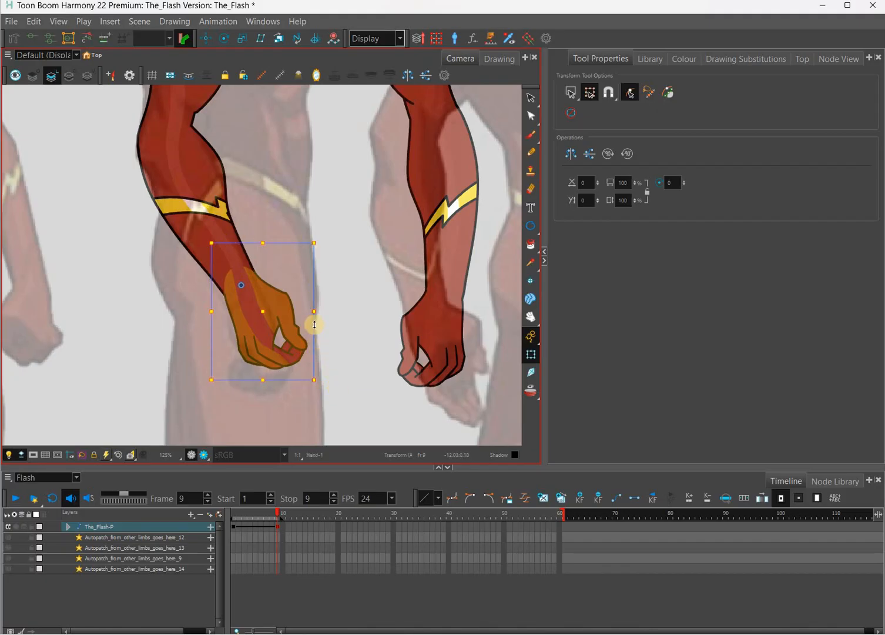
key("b")
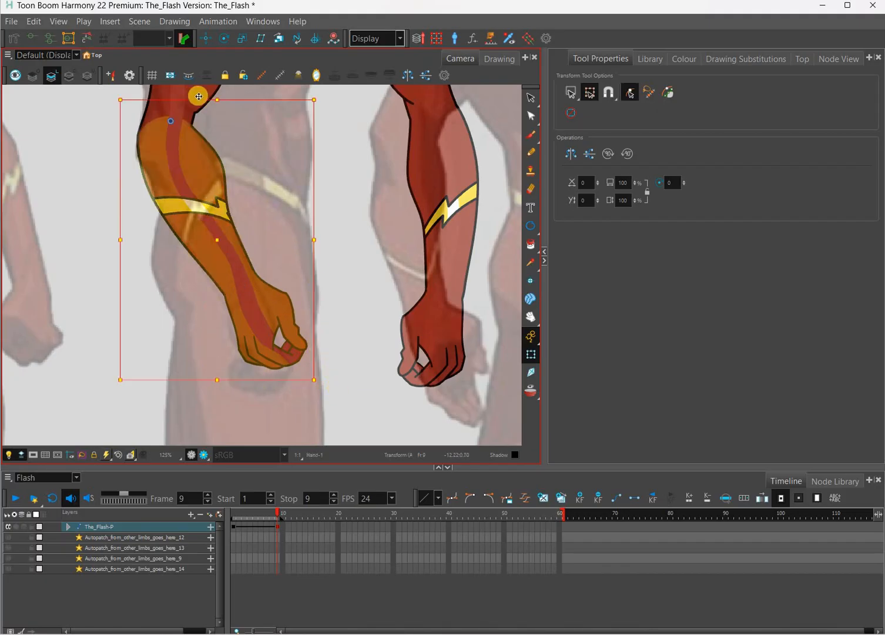
left_click(198, 103)
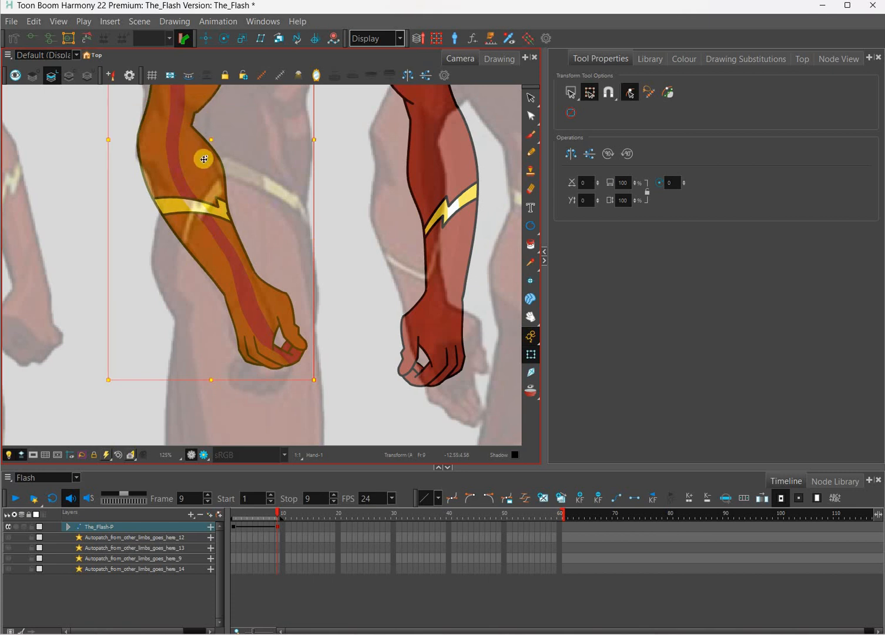
left_click(292, 341)
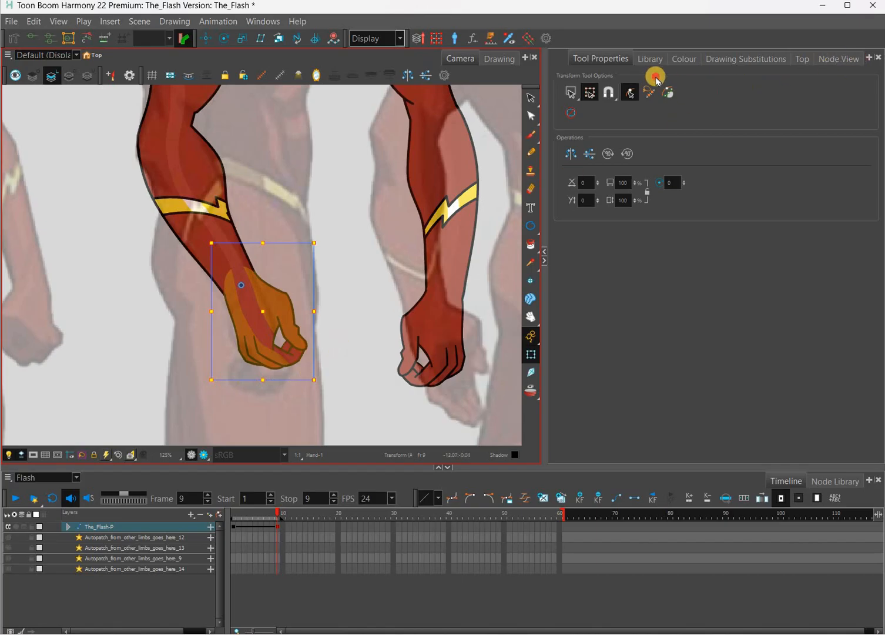
left_click(763, 282)
key("o")
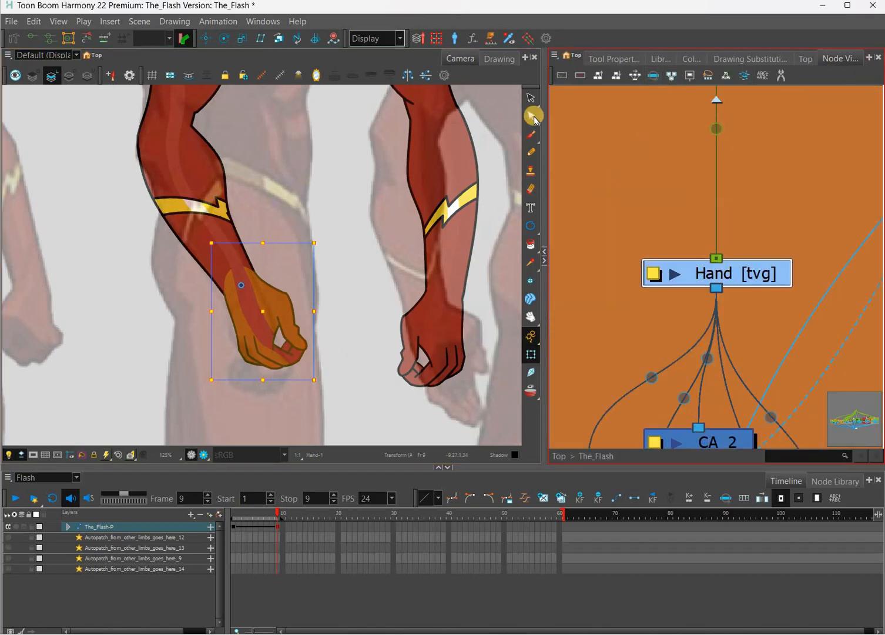
Step: Switch to the Select tool and preview the hand drawing with its line and colour art together
left_click(533, 98)
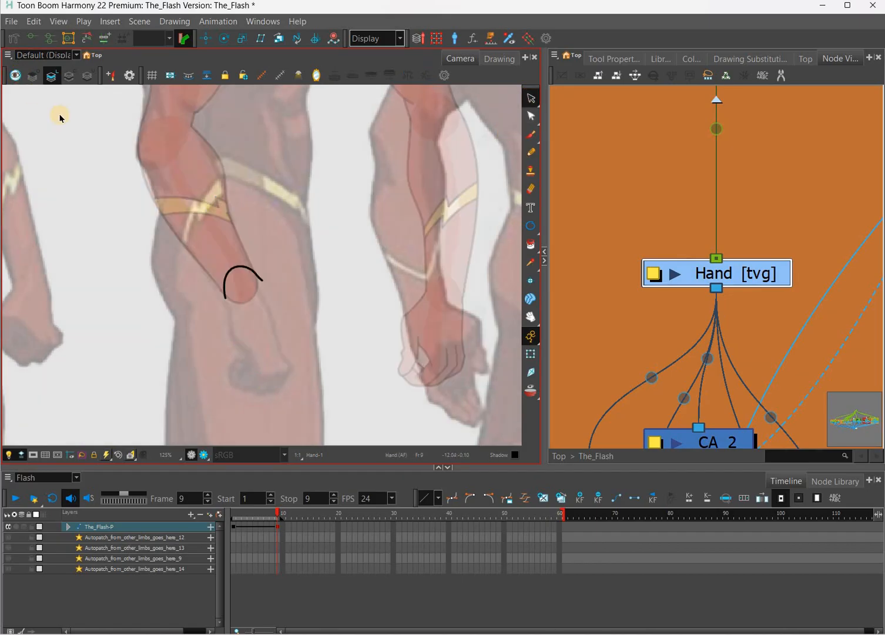
left_click_drag(337, 377, 330, 370)
key("p")
key("2")
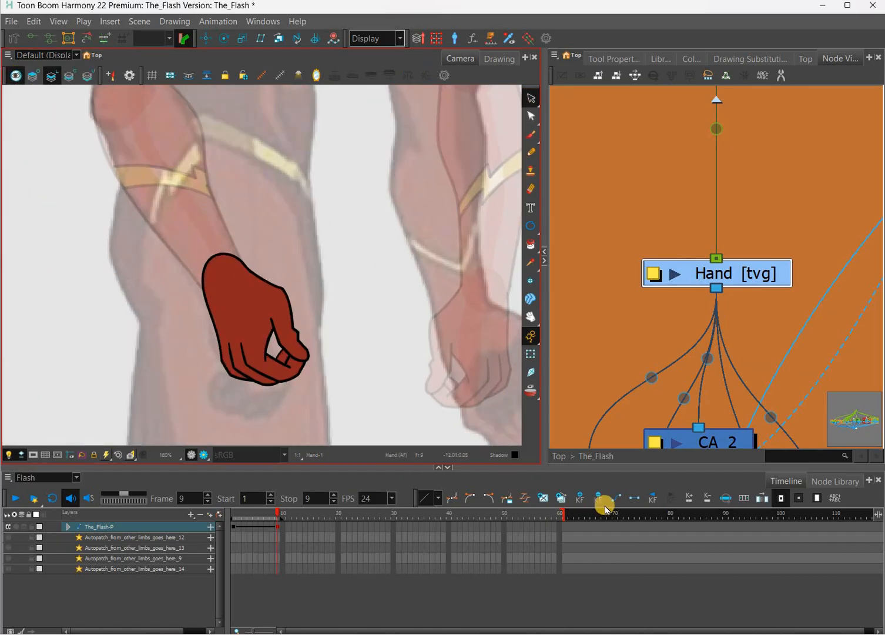
Step: Show the hand's drawing substitutions and duplicate its drawing at frame 9 as drawing 2
left_click_drag(601, 500, 548, 501)
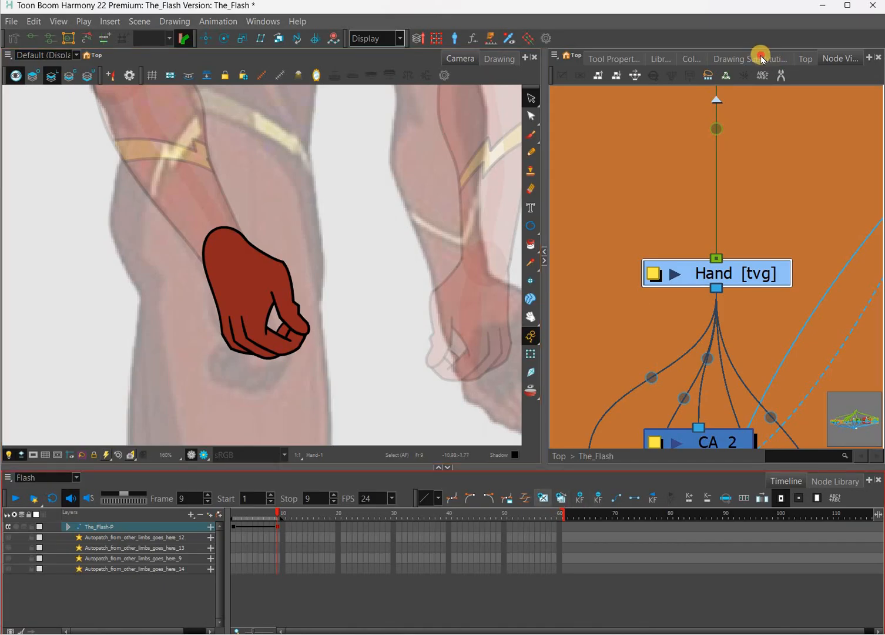
left_click(741, 61)
left_click(741, 60)
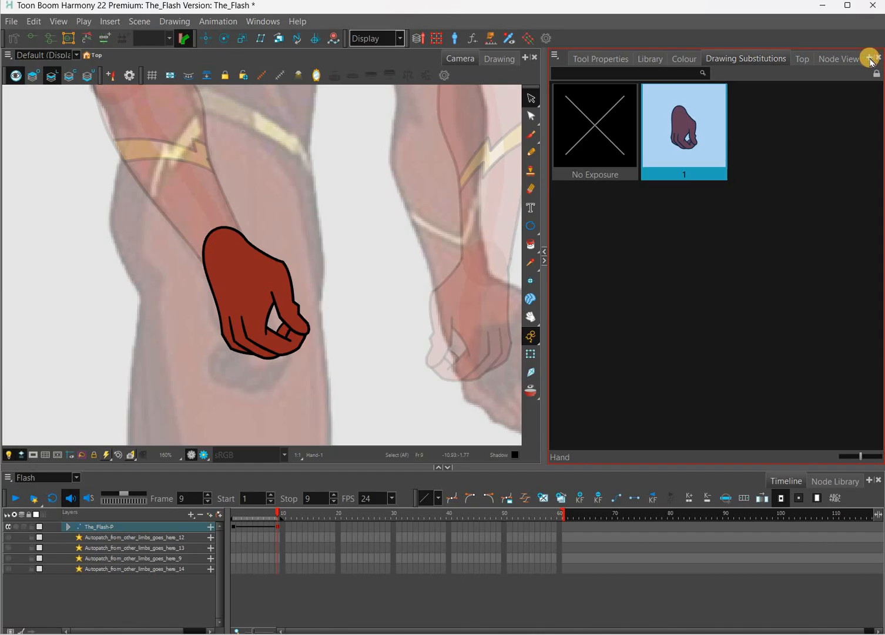
left_click(869, 59)
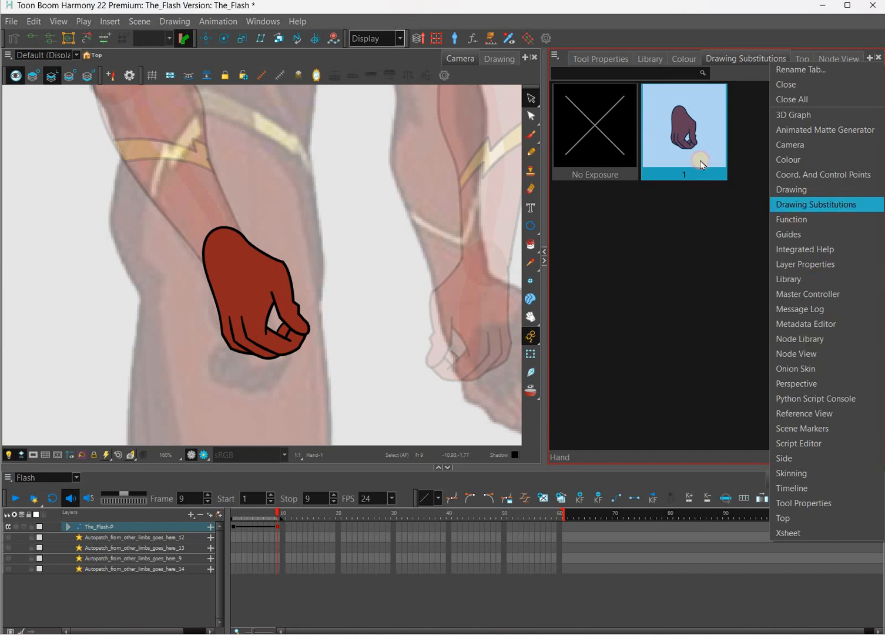
left_click(547, 499)
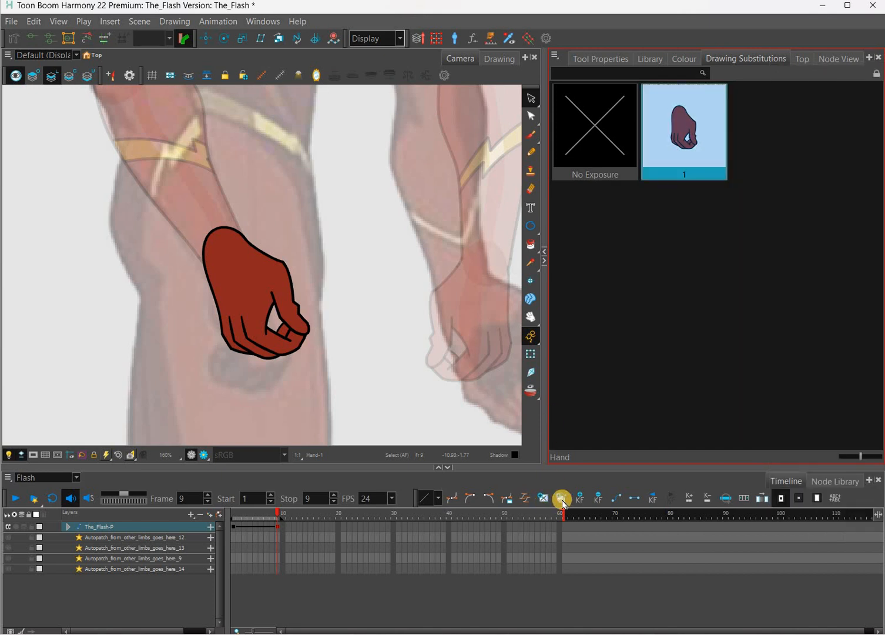
left_click(563, 503)
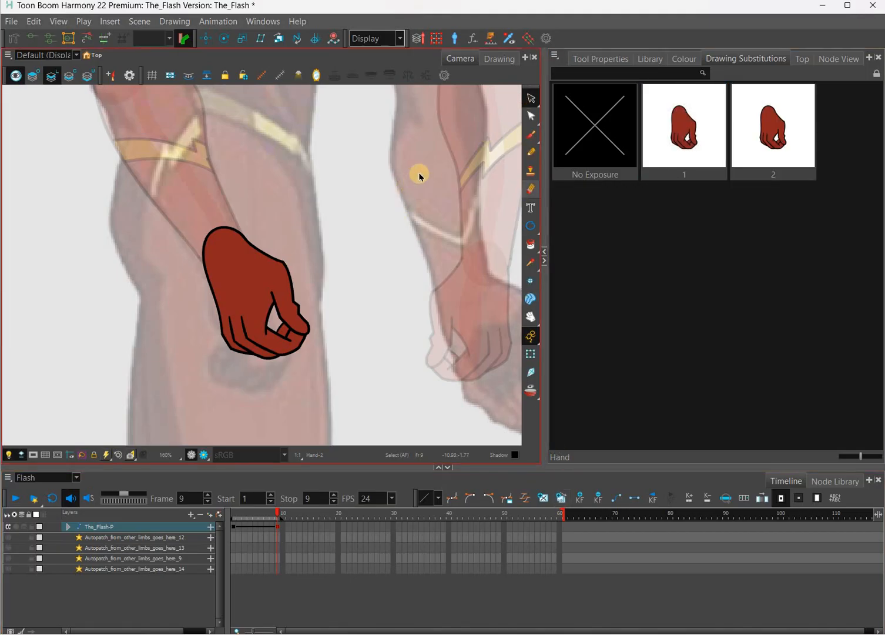
Step: Check the duplicated hand's art layers and set the Select tool to apply to line and colour art
left_click_drag(422, 171, 169, 413)
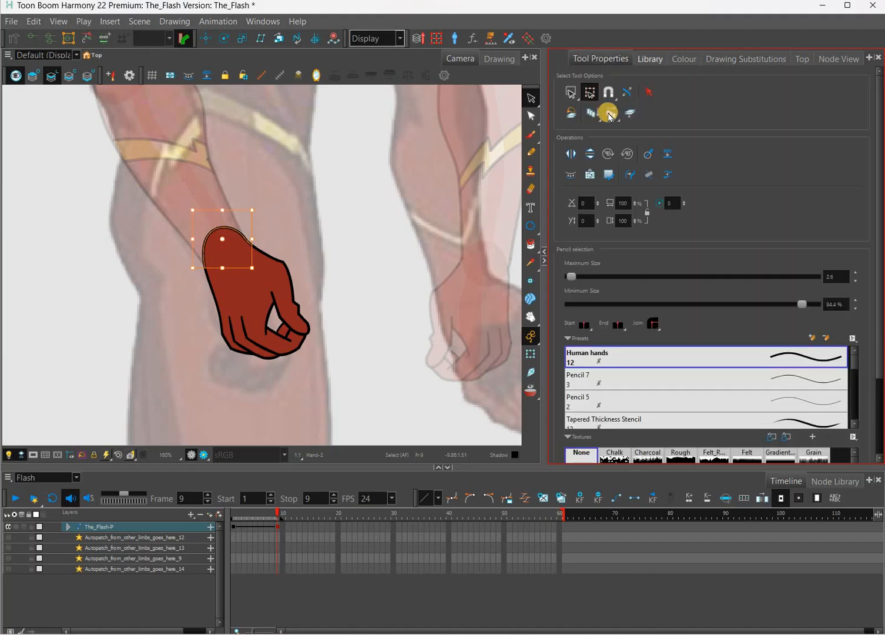
left_click(51, 76)
left_click(73, 75)
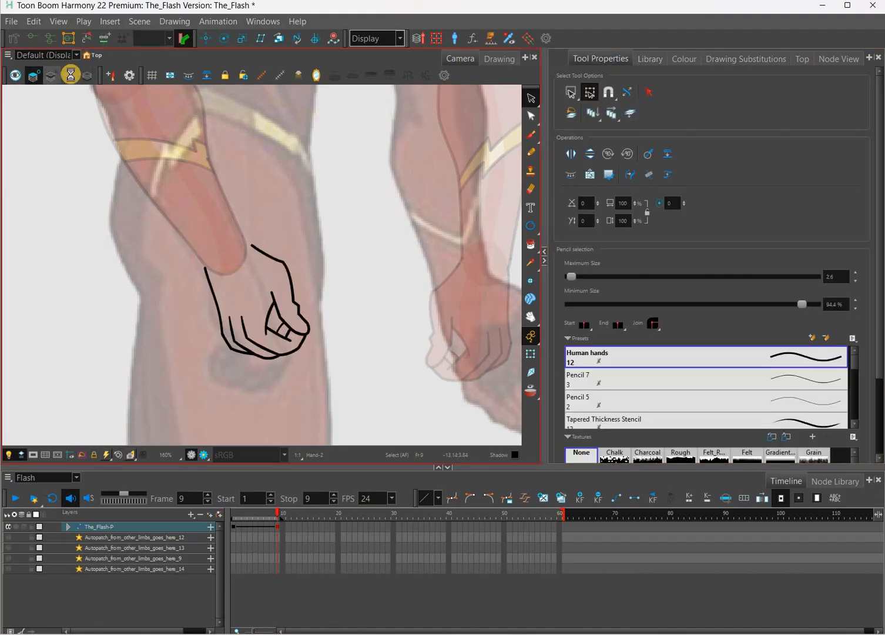
left_click(88, 77)
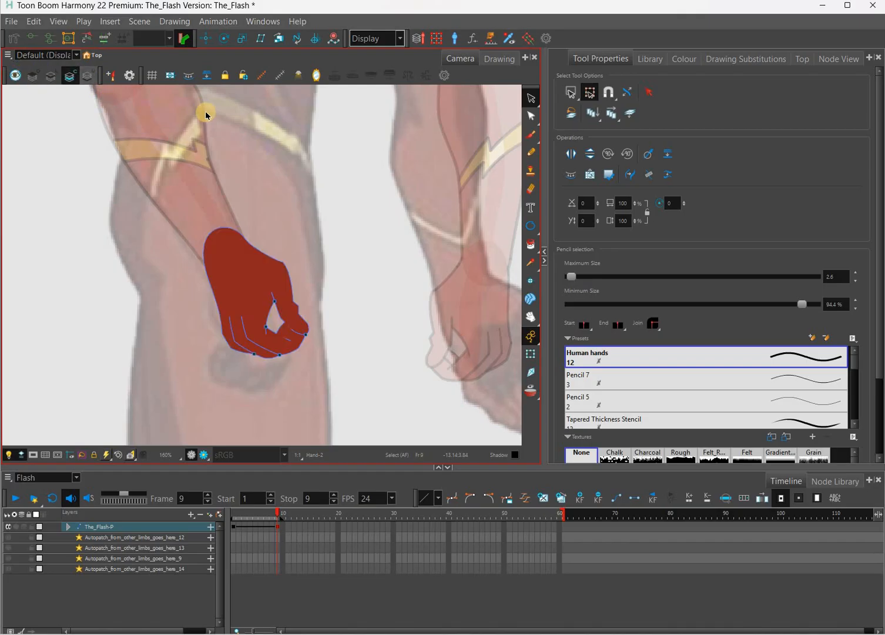
left_click(630, 113)
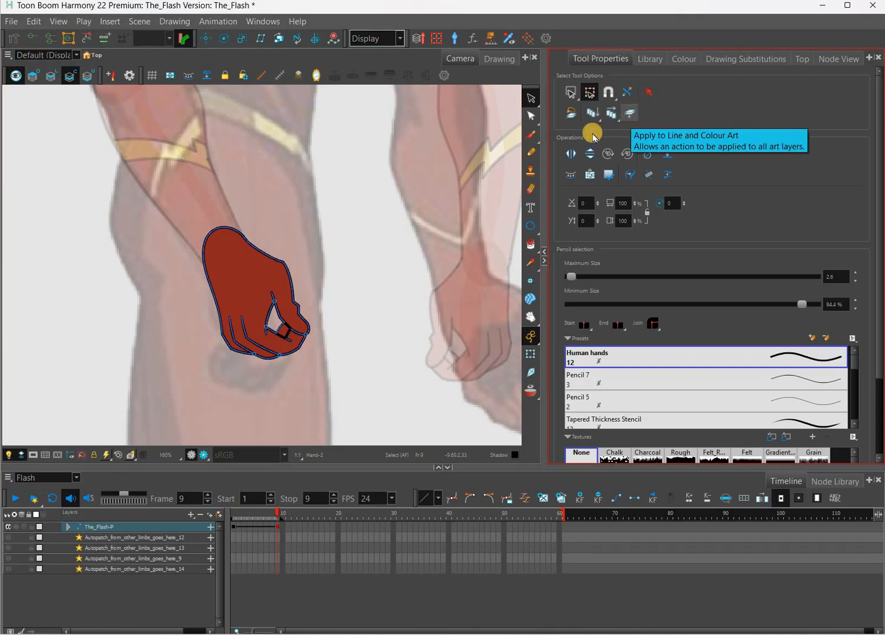
left_click(342, 278)
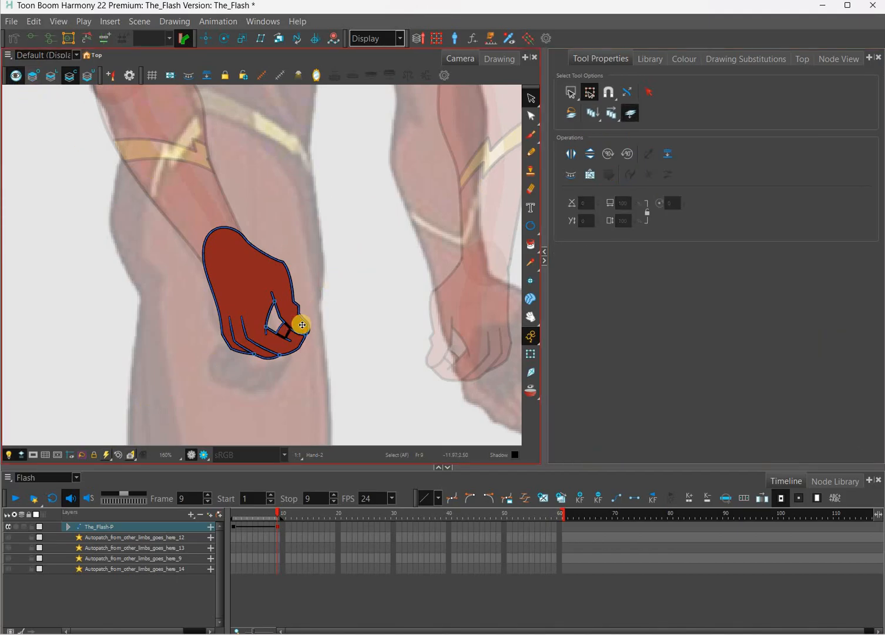
Step: Select the whole duplicated hand and move it off the forearm to uncover the reference hand
mouse_move(382, 210)
left_mouse_down()
mouse_move(253, 335)
mouse_move(114, 343)
left_mouse_up()
mouse_move(297, 314)
left_mouse_down()
mouse_move(421, 346)
mouse_move(290, 385)
mouse_move(102, 334)
left_mouse_up()
left_click_drag(235, 355, 314, 337)
scroll(409, 355, "up", 1)
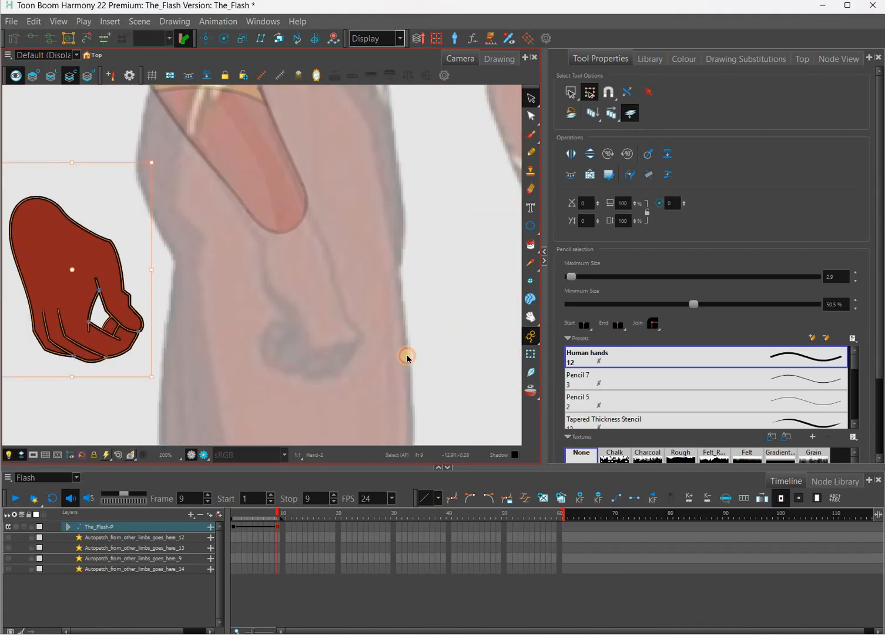
Step: Deselect the moved hand, sample its black outline colour and switch to the Pencil tool
left_click_drag(400, 355, 405, 369)
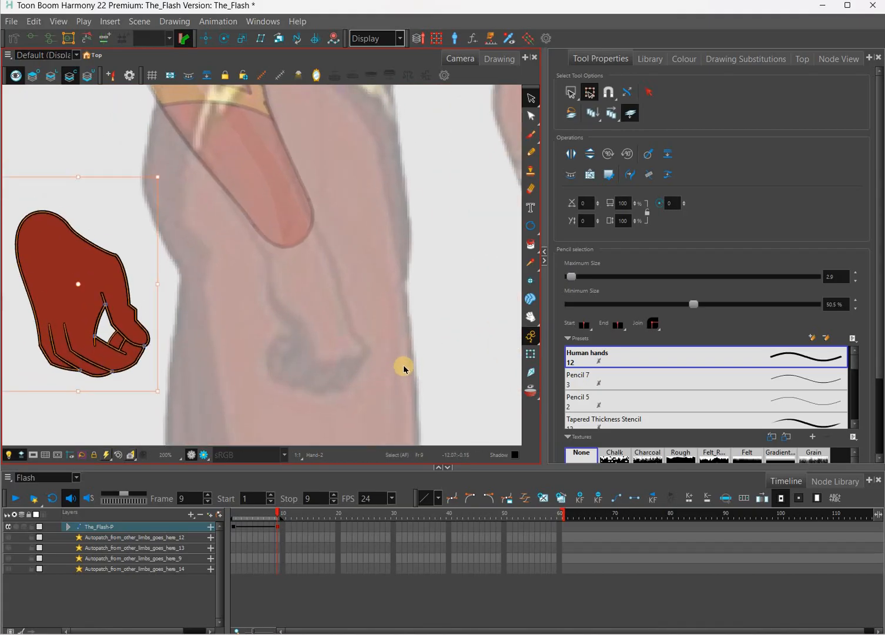
left_click(404, 365)
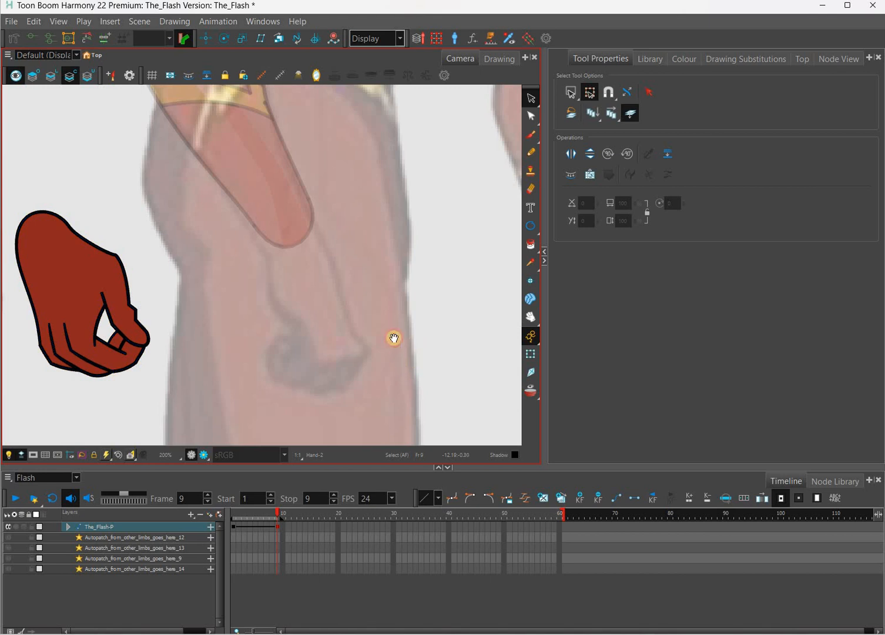
left_click_drag(368, 372, 363, 355)
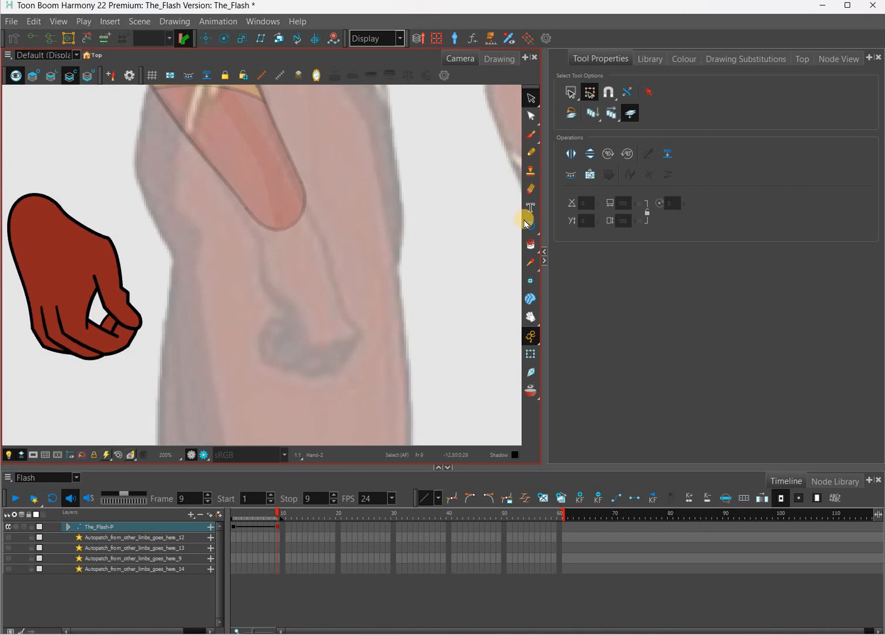
left_click(531, 263)
left_click_drag(509, 257, 531, 262)
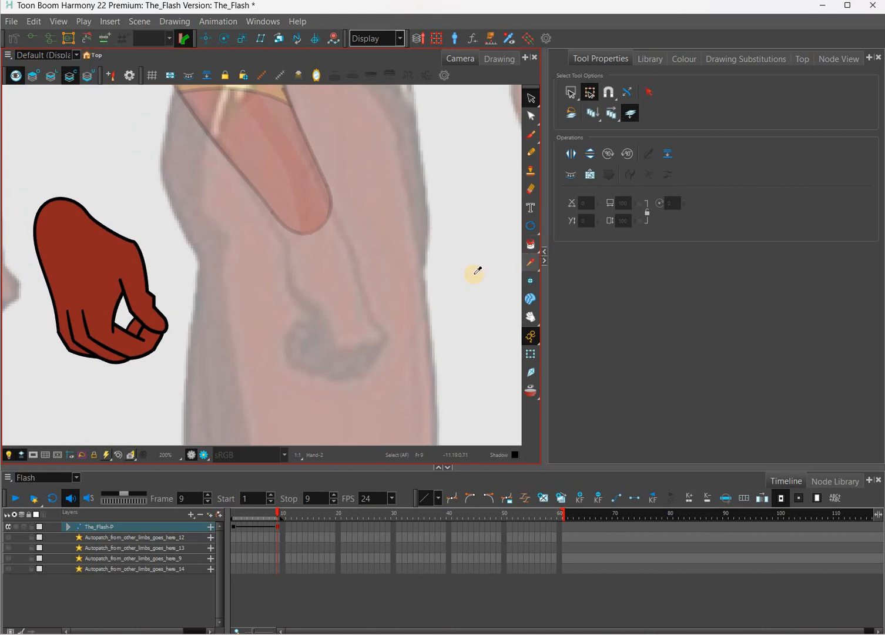
left_click(148, 274)
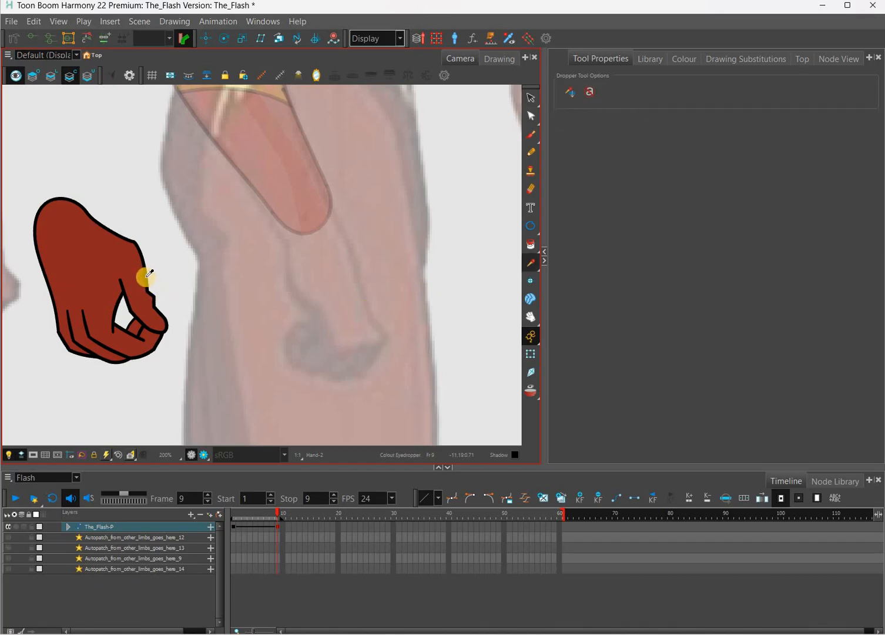
left_click(531, 153)
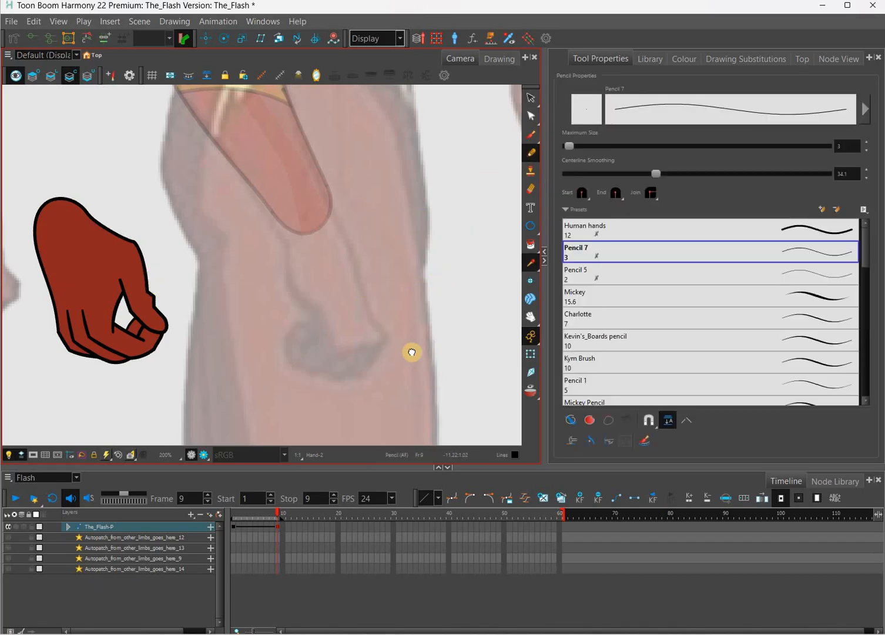
Step: Trace the reference hand's outer edge from the wrist and the knuckle line crossing its lower end
left_click_drag(402, 229, 392, 355)
key("ctrl+z")
left_click_drag(311, 246, 247, 221)
scroll(249, 148, "up", 1)
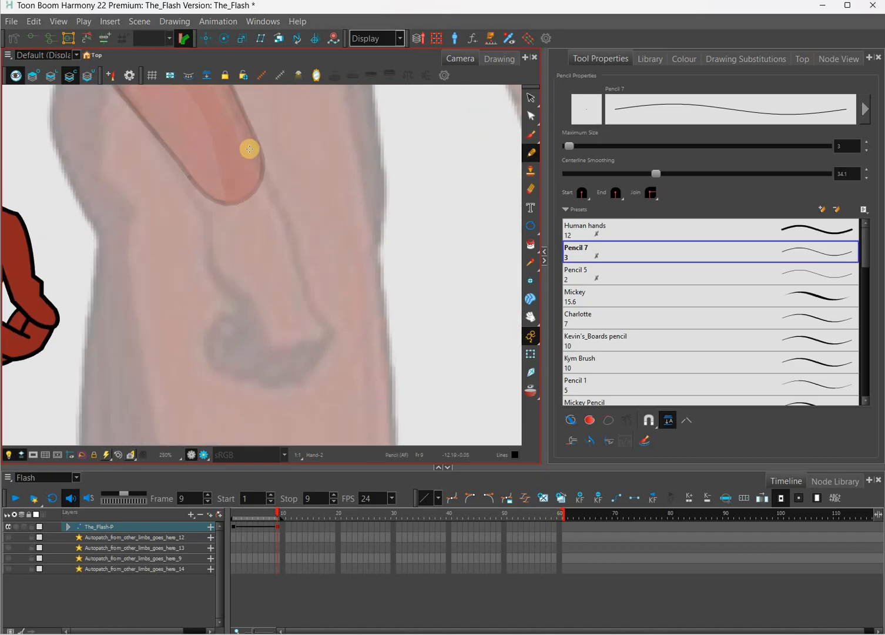
mouse_move(306, 309)
left_mouse_down()
mouse_move(326, 338)
mouse_move(343, 407)
left_mouse_up()
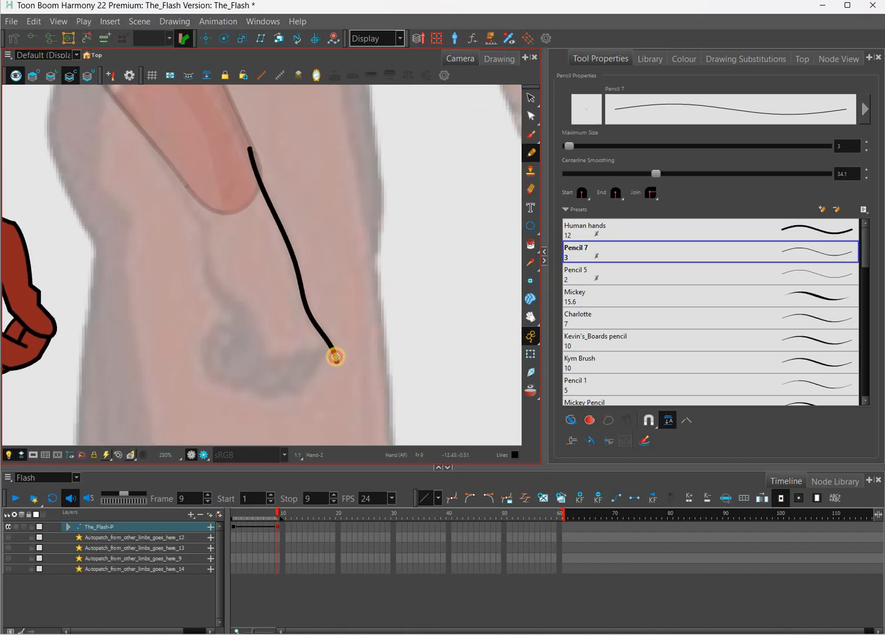
left_click_drag(335, 356, 403, 303)
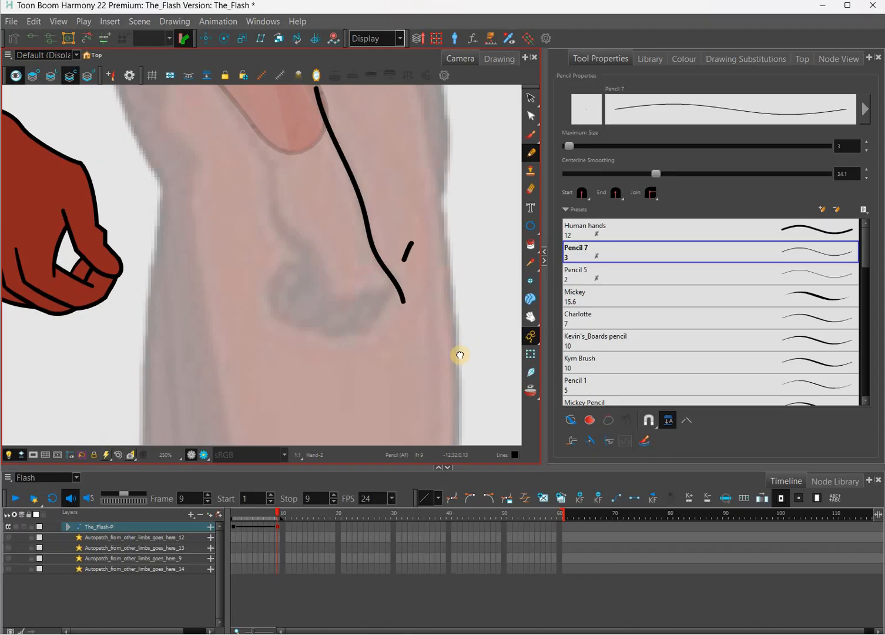
left_click_drag(403, 259, 340, 349)
left_click_drag(221, 259, 298, 247)
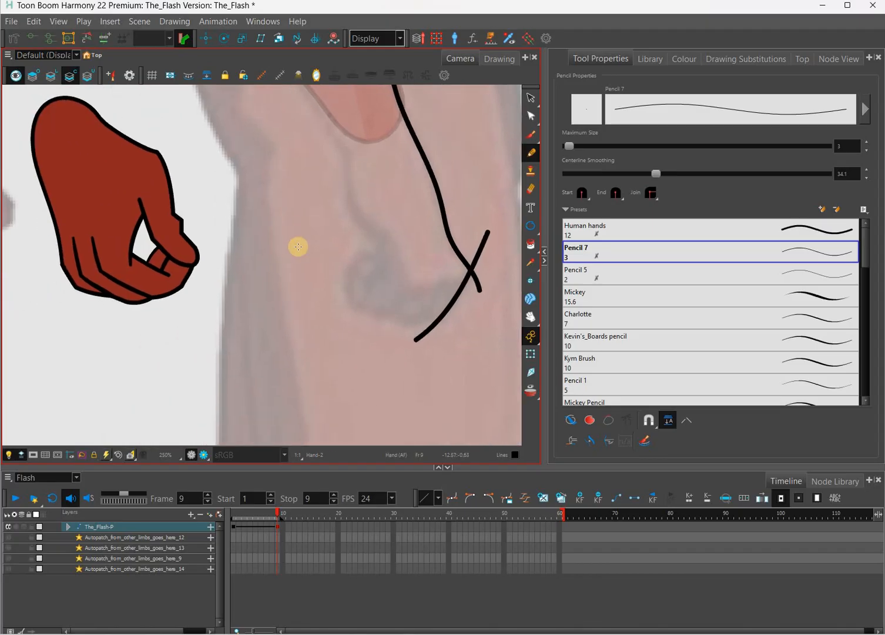
Step: Trace the reference hand's inner wrist edge and the short strokes of the thumb and curled index finger
scroll(294, 235, "down", 2)
mouse_move(393, 242)
left_mouse_down()
mouse_move(292, 268)
mouse_move(301, 297)
left_mouse_up()
key("ctrl+z")
mouse_move(291, 208)
left_mouse_down()
mouse_move(286, 243)
mouse_move(300, 294)
mouse_move(320, 312)
left_mouse_up()
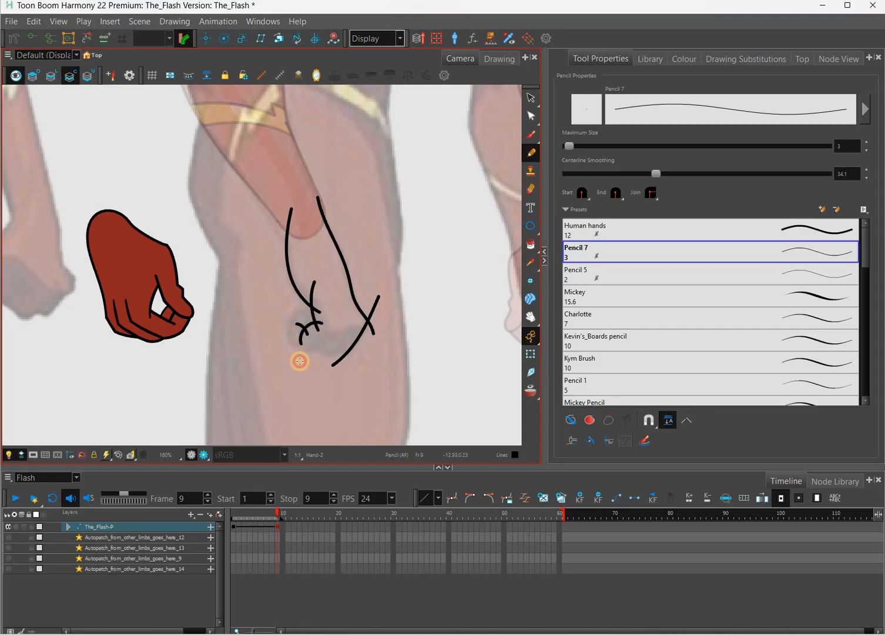
mouse_move(314, 325)
left_mouse_down()
mouse_move(295, 315)
mouse_move(290, 348)
mouse_move(299, 362)
mouse_move(285, 386)
mouse_move(225, 350)
left_mouse_up()
Step: Trace the curled index finger's outer curve, the lower edge of the fist and the first finger separation lines
key("2")
key("2")
key("2")
left_click_drag(345, 342, 265, 394)
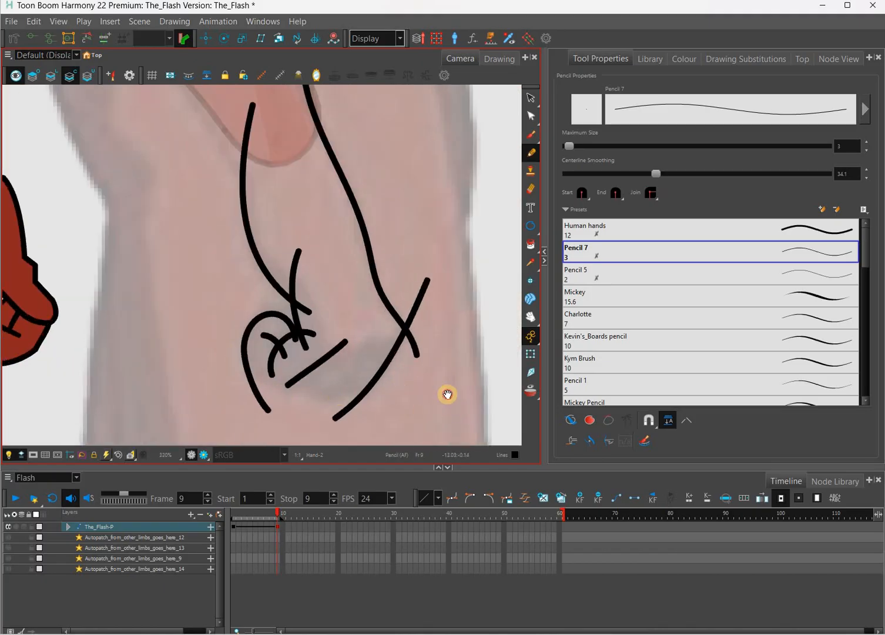
left_click_drag(227, 352, 313, 394)
mouse_move(380, 342)
left_mouse_down()
mouse_move(397, 328)
mouse_move(318, 390)
left_mouse_up()
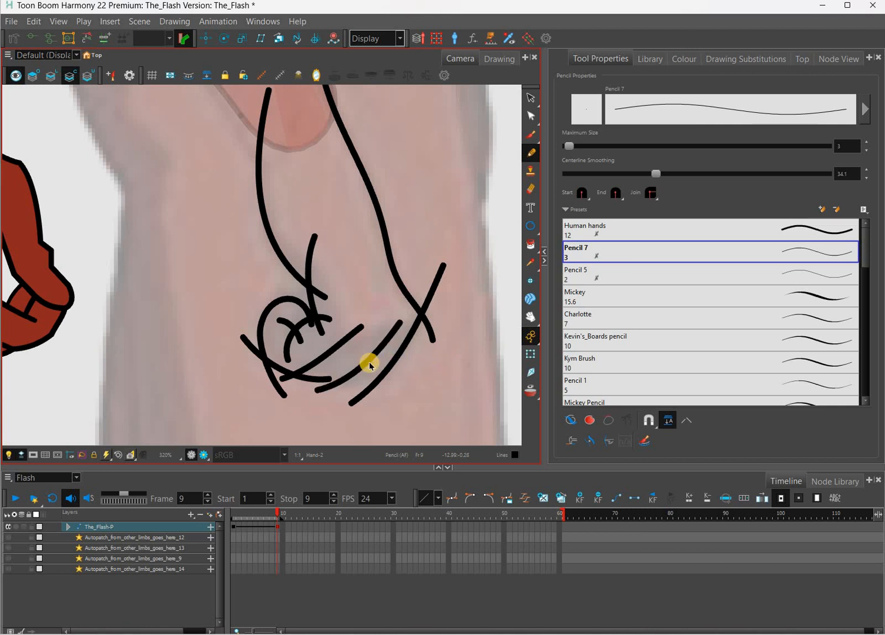
Step: Redraw the slanted finger separation lines closer together between the index finger and the fist's outer edge
left_click_drag(348, 308, 311, 295)
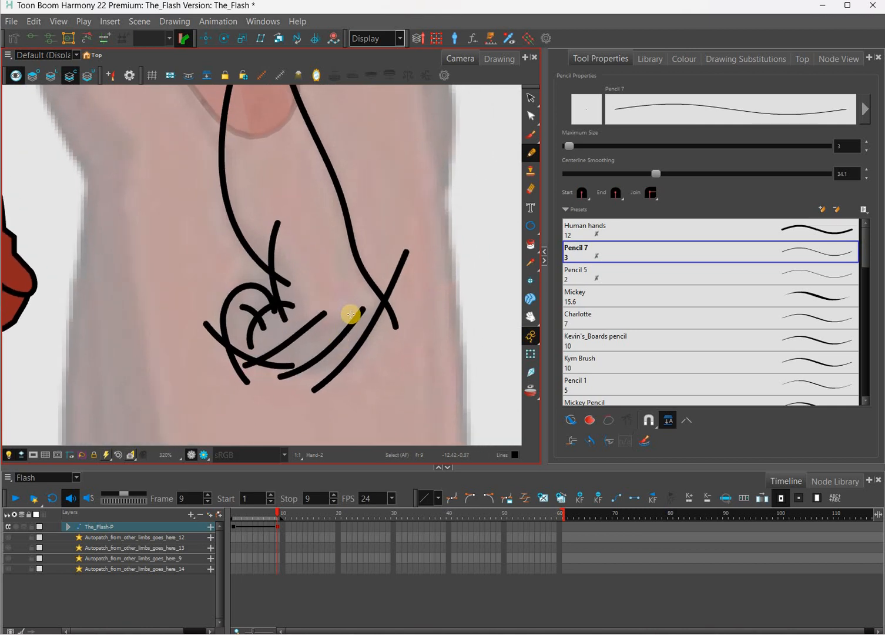
key("ctrl+z")
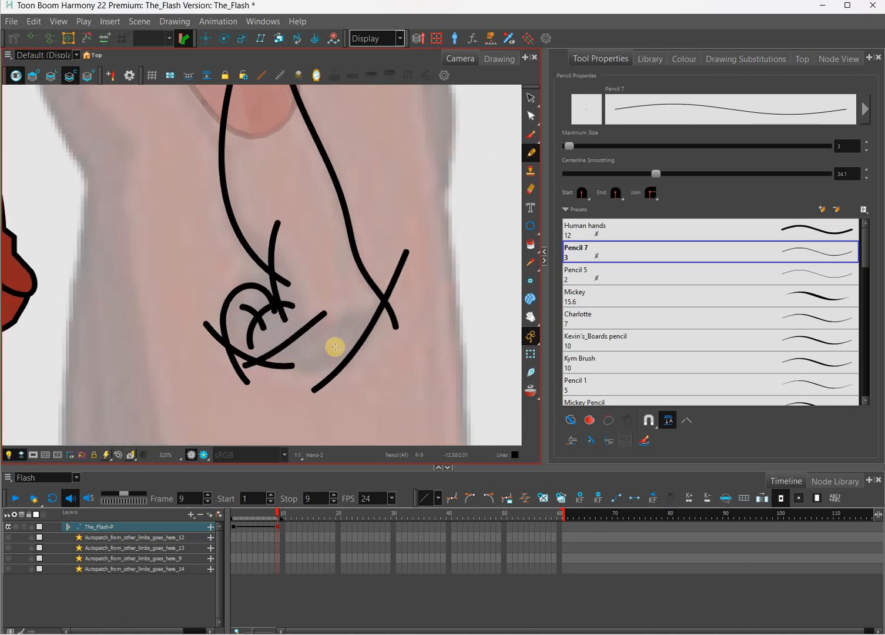
left_click_drag(349, 308, 261, 378)
key("ctrl+z")
left_click_drag(351, 316, 269, 374)
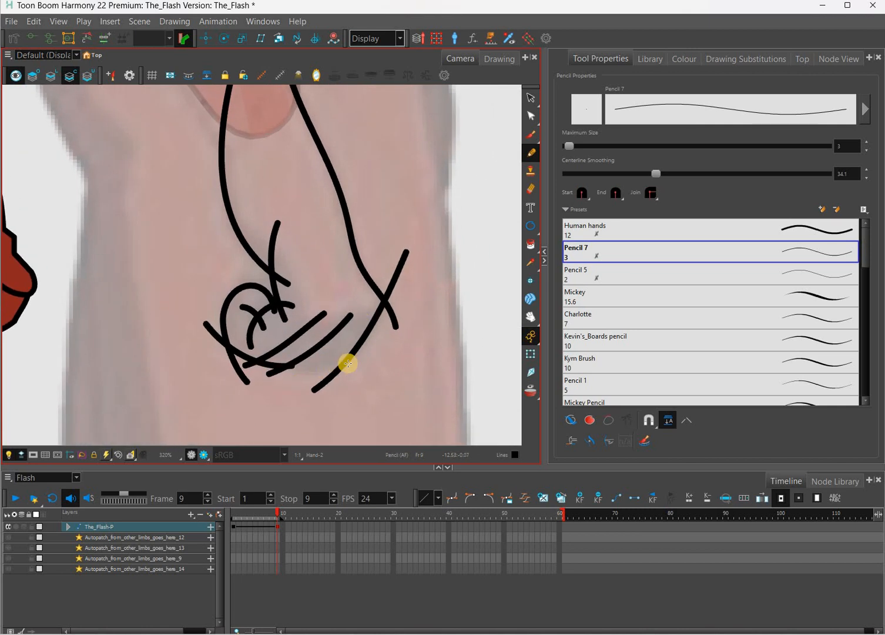
left_click_drag(366, 317, 290, 387)
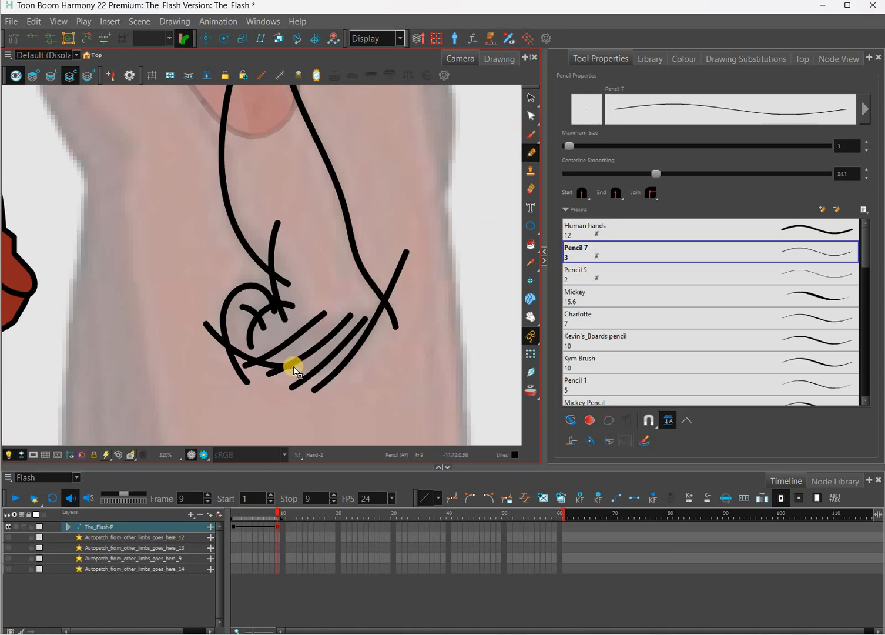
Step: Extend the end of the fist's lower edge stroke with the Contour Editor so it crosses the finger lines
key("alt+q")
left_click_drag(377, 367, 364, 376)
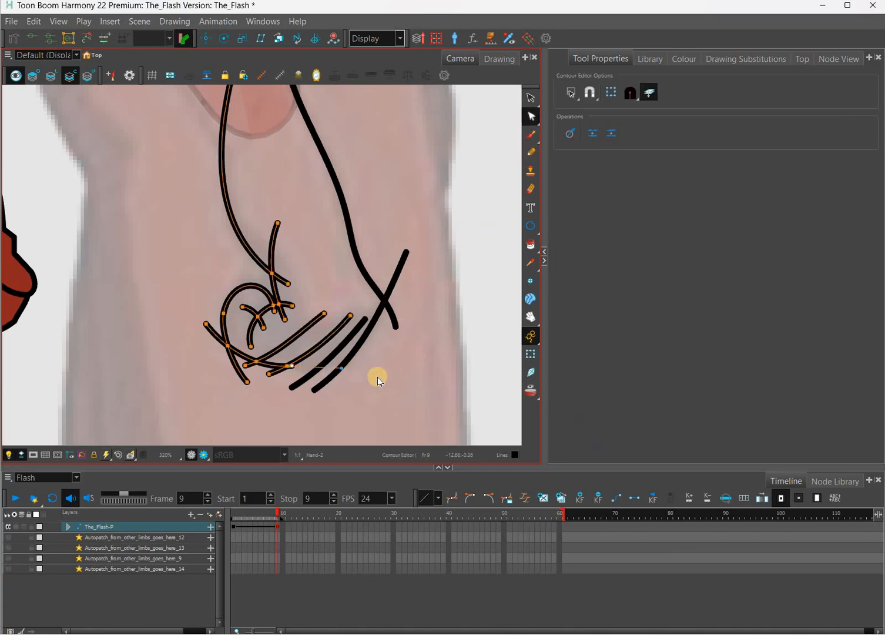
left_click(552, 328)
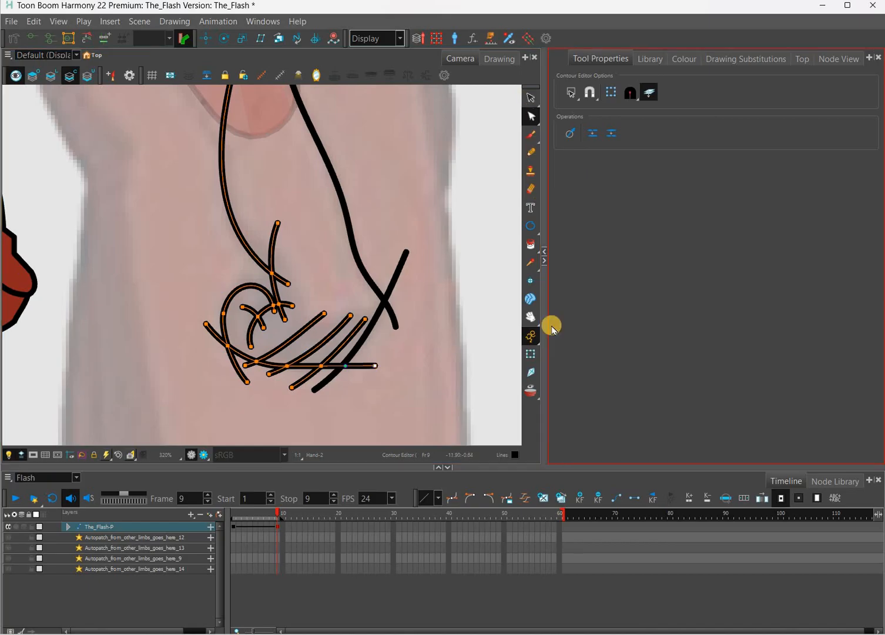
left_click(530, 98)
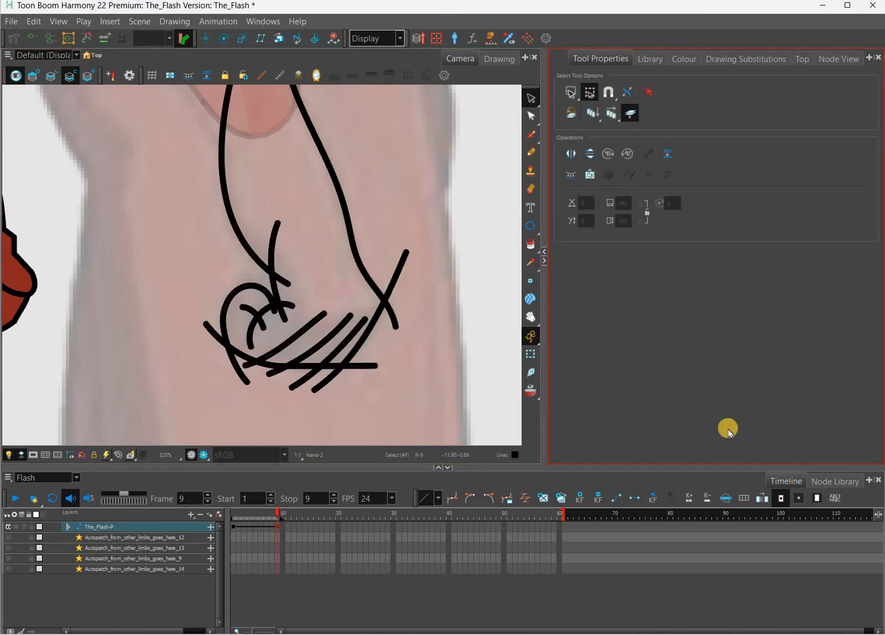
Step: Select all the traced strokes over the reference hand and delete them
key("alt+slash")
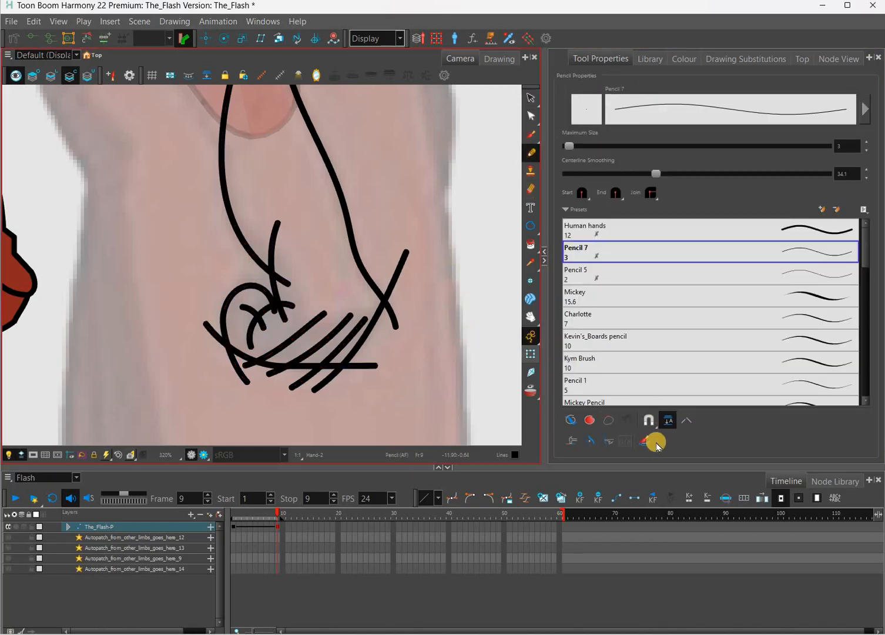
key("2")
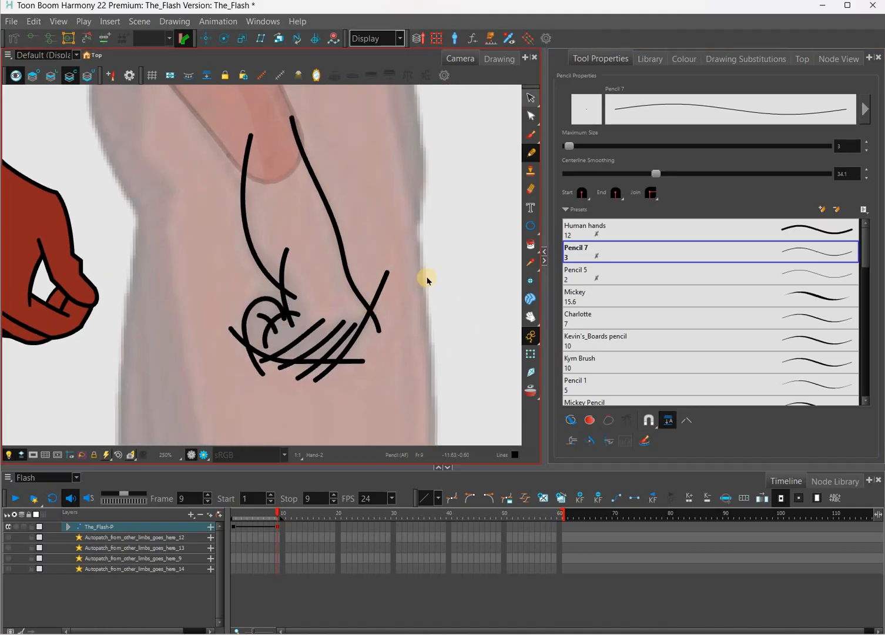
key("alt+s")
left_click(296, 301)
left_click(325, 364)
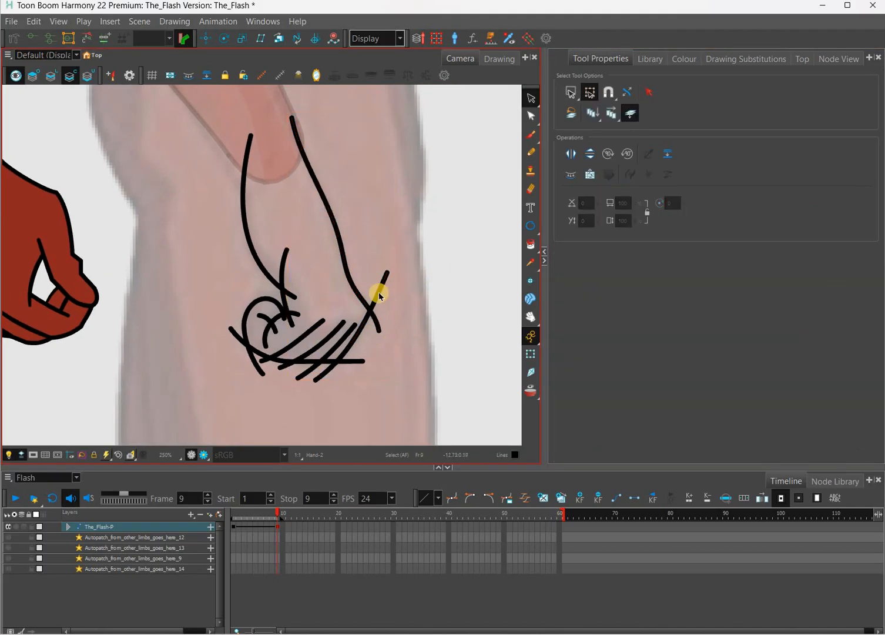
left_click_drag(457, 209, 218, 379)
key("Delete")
Step: Switch back to the Pencil tool and turn off its Auto-Flatten mode
left_click(533, 160)
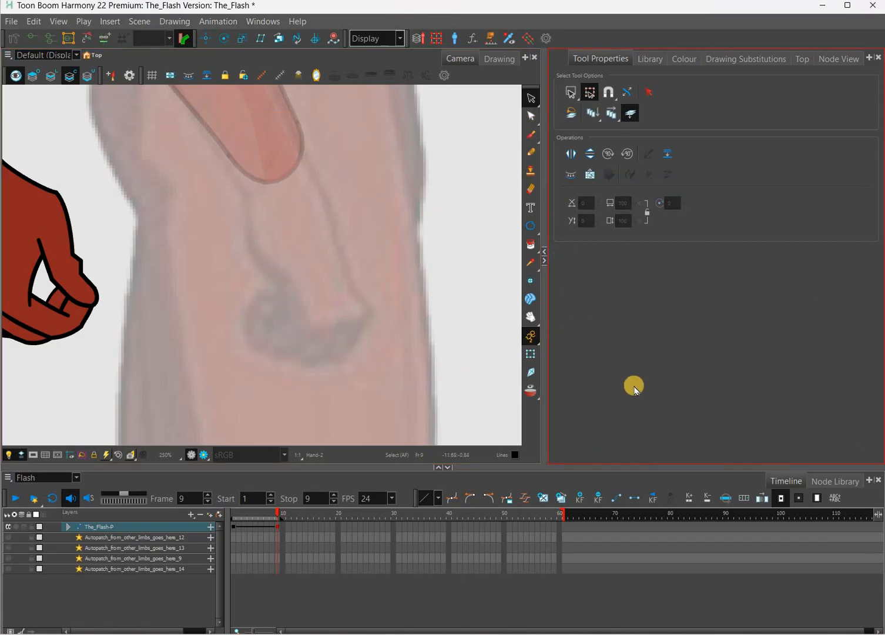
left_click(667, 422)
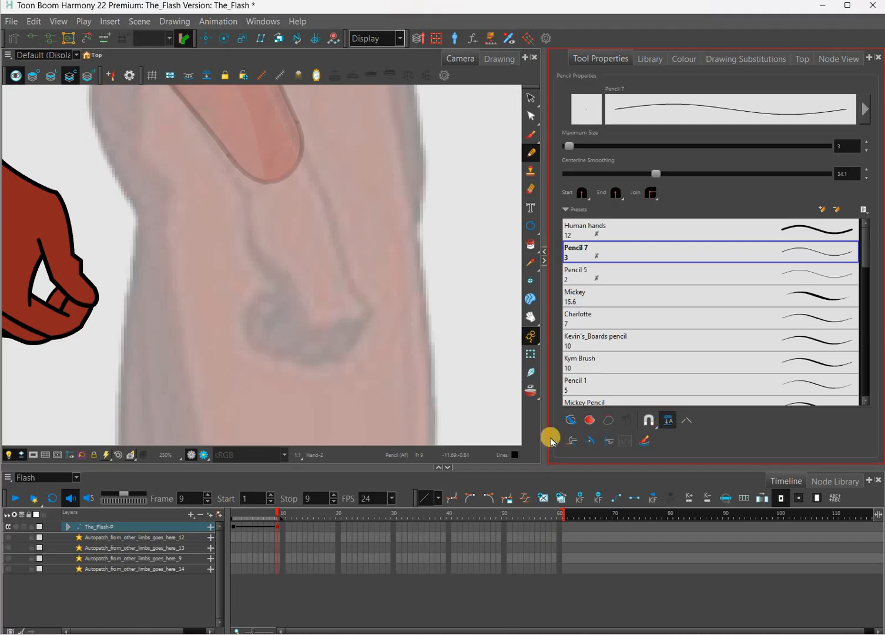
key("space")
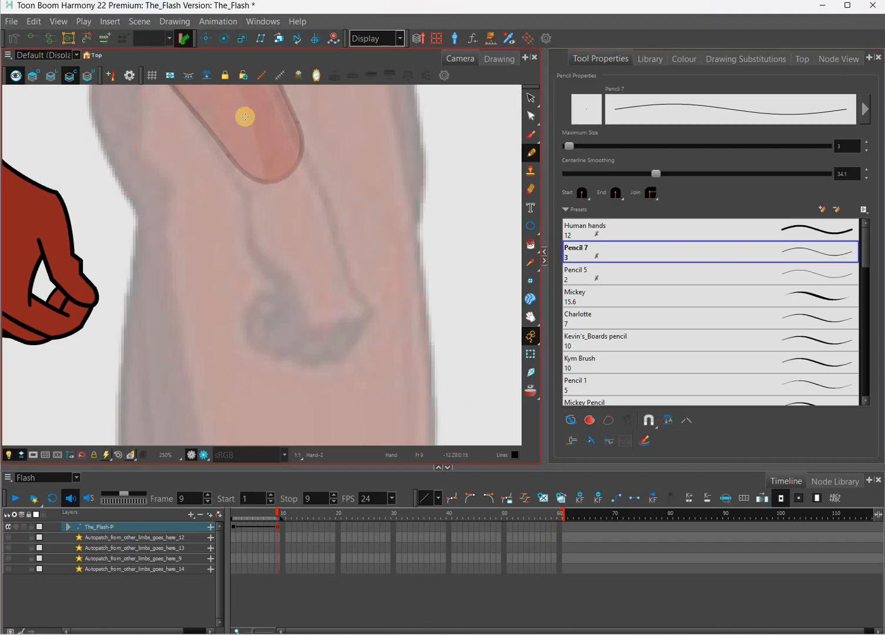
Step: Try tracing the reference hand's outer edge with one stroke and undo it
left_click_drag(305, 145, 264, 152)
mouse_move(244, 116)
left_mouse_down()
mouse_move(300, 270)
mouse_move(325, 311)
left_mouse_up()
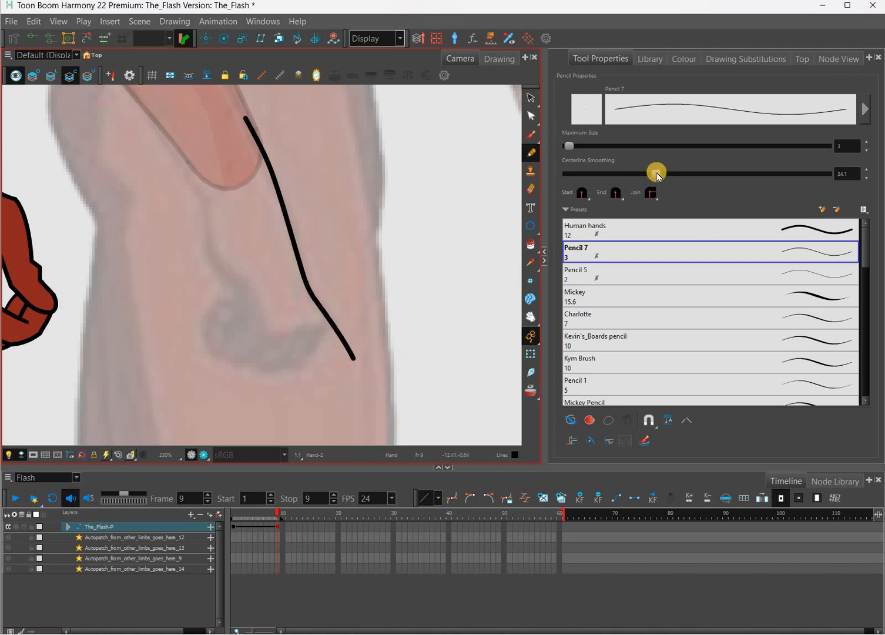
key("ctrl+z")
Step: Try a test stroke along the hand's outer edge with centerline smoothing at 0.4 and delete it
left_click_drag(656, 174, 572, 176)
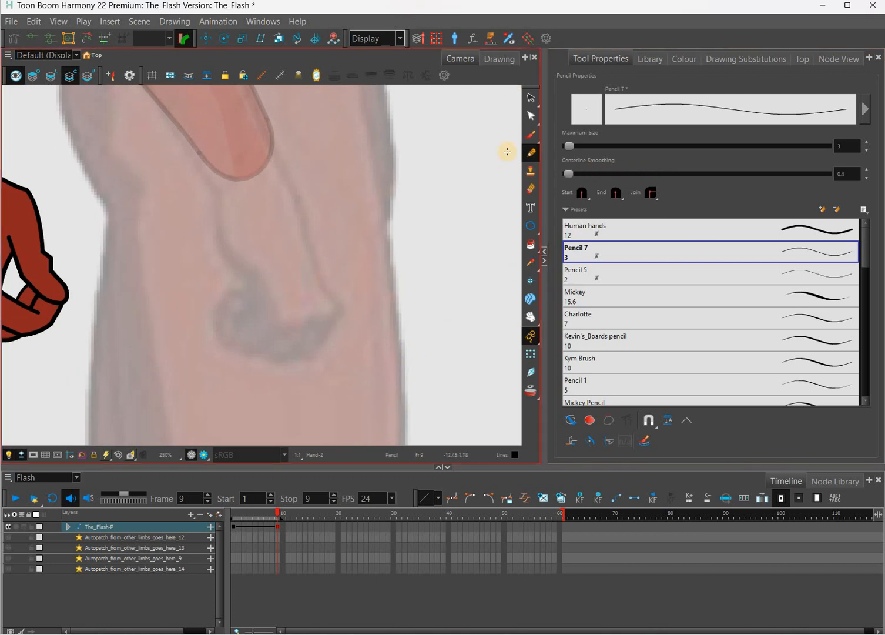
mouse_move(258, 125)
left_mouse_down()
mouse_move(286, 168)
mouse_move(310, 276)
mouse_move(349, 331)
left_mouse_up()
left_click(530, 116)
mouse_move(447, 135)
left_mouse_down()
mouse_move(327, 286)
mouse_move(260, 342)
left_mouse_up()
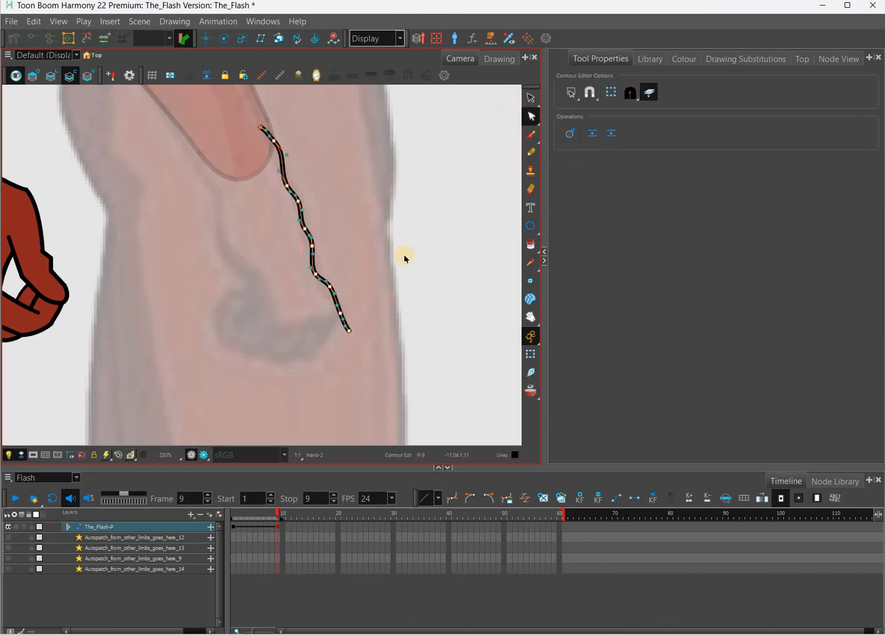
key("alt+s")
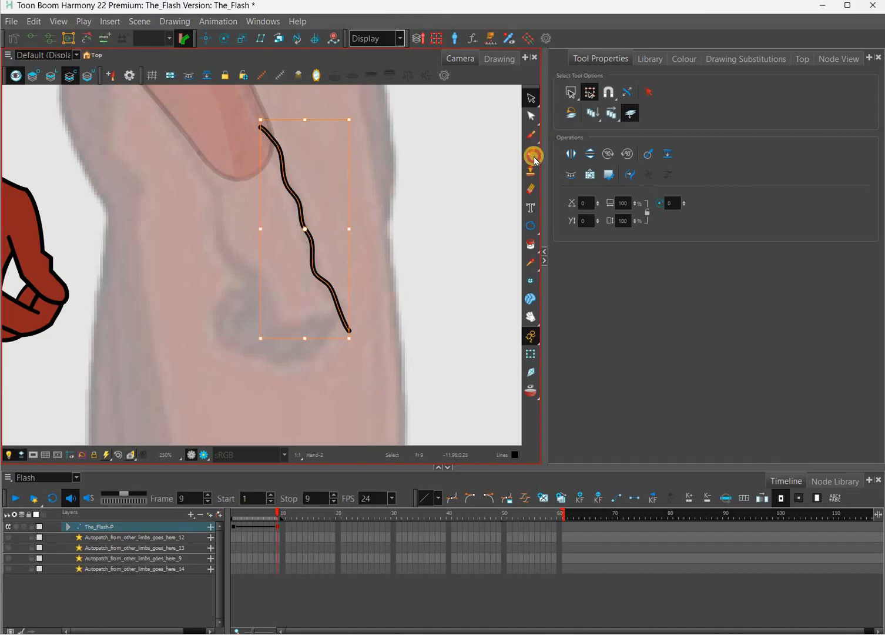
key("Delete")
Step: With the Pencil's centerline smoothing at 36.9, trace the hand's outer edge and the knuckle line crossing it
key("alt+/")
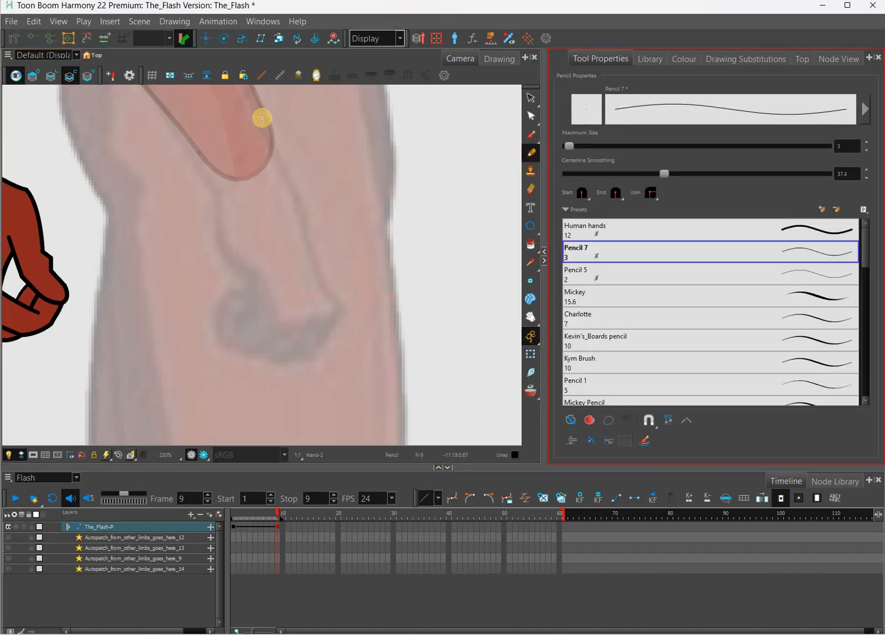
mouse_move(270, 134)
left_mouse_down()
mouse_move(313, 265)
mouse_move(360, 321)
left_mouse_up()
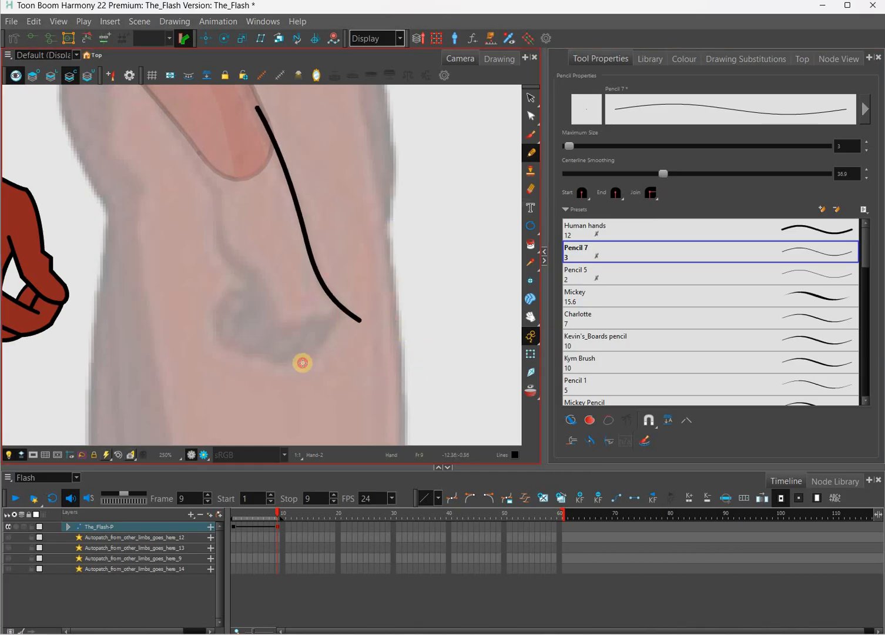
scroll(302, 362, "up", 2)
mouse_move(394, 231)
left_mouse_down()
mouse_move(345, 344)
mouse_move(289, 369)
left_mouse_up()
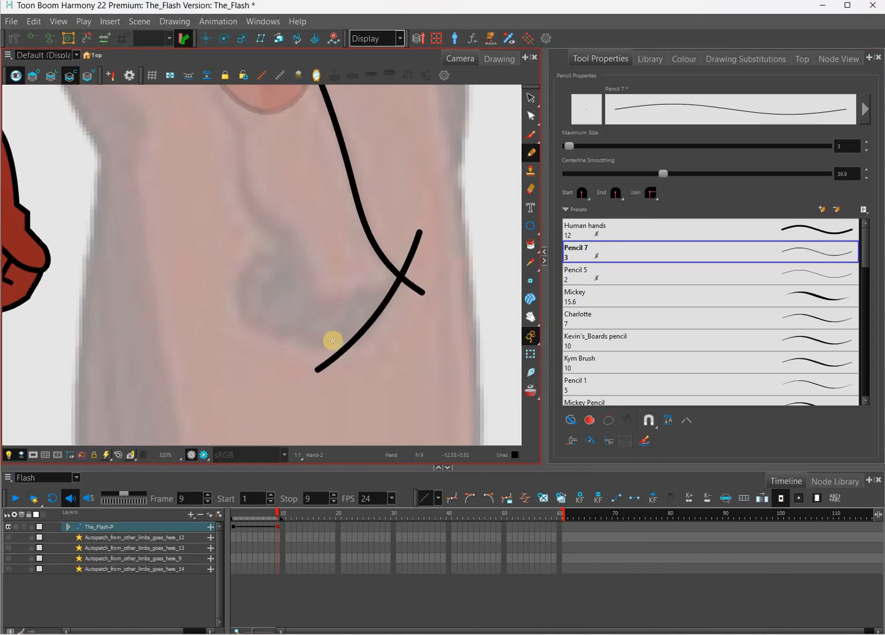
Step: Trace the curved lower edge of the fist and the short curve along the front of the index finger
left_click_drag(221, 304, 343, 345)
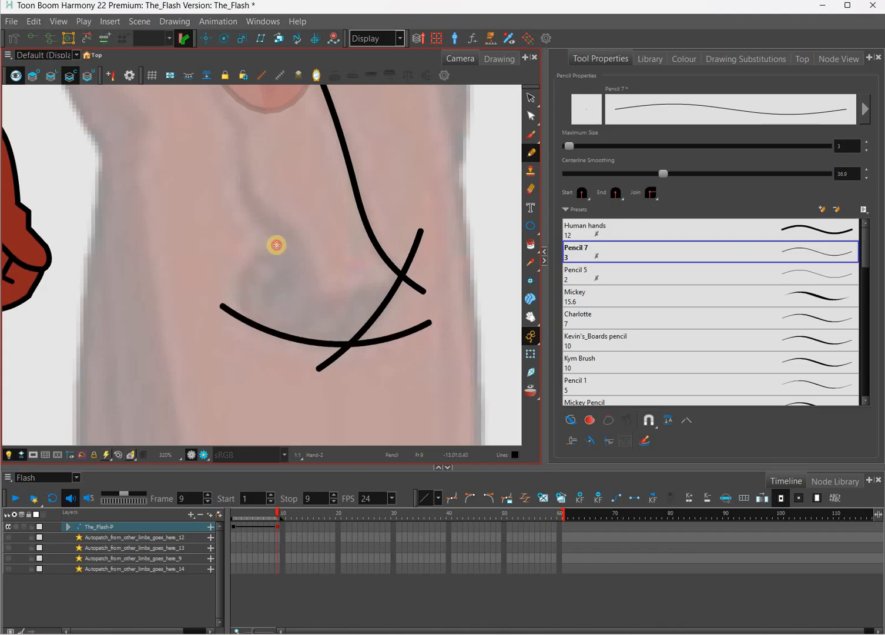
left_click_drag(259, 242, 247, 356)
scroll(251, 249, "down", 3)
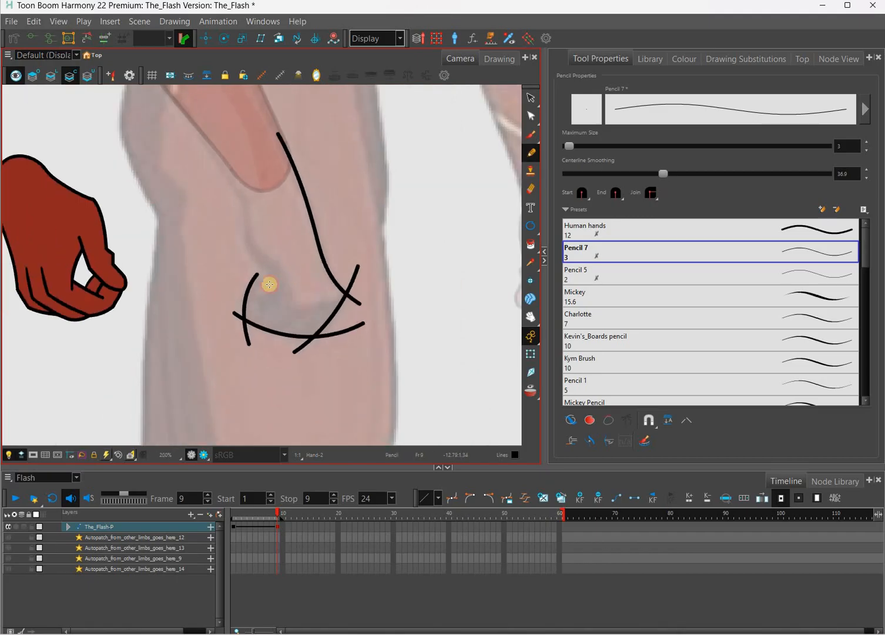
Step: Trace the inner hand edge down from the wrist, the short thumb line crossing its end, and the index finger's upper edge
mouse_move(254, 160)
left_mouse_down()
mouse_move(250, 247)
mouse_move(289, 280)
left_mouse_up()
left_click_drag(277, 255, 275, 305)
left_click_drag(244, 291, 285, 286)
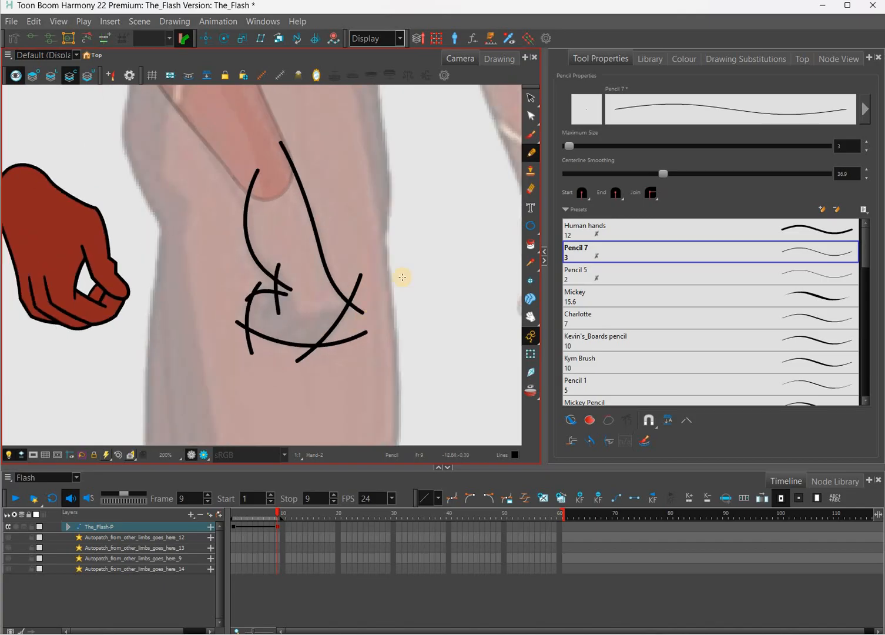
mouse_move(242, 163)
left_mouse_down()
mouse_move(227, 174)
mouse_move(229, 158)
left_mouse_up()
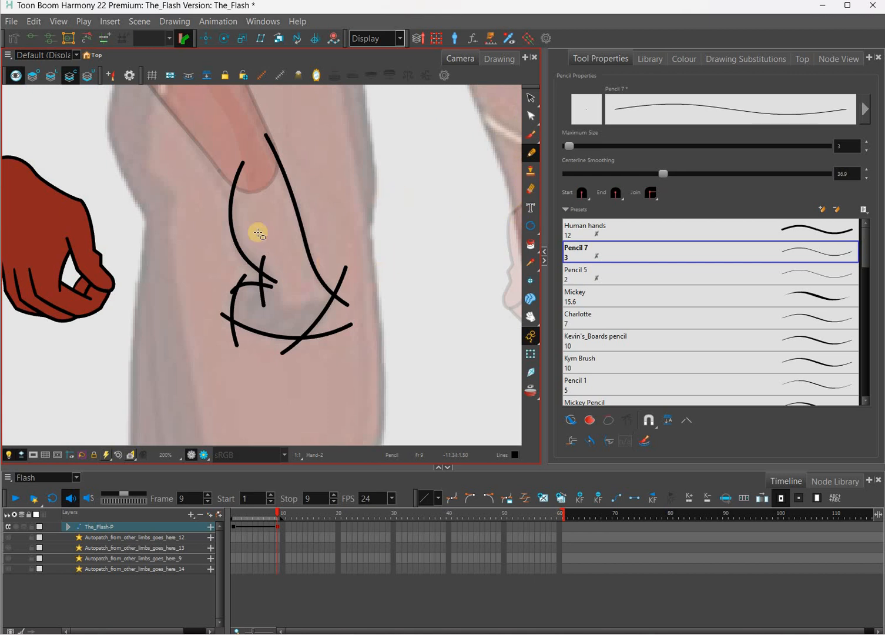
Step: Draw a circle at the wrist matching the forearm's rounded end and select it
left_click(531, 226)
left_click_drag(261, 178, 281, 262)
mouse_move(234, 202)
left_mouse_down()
mouse_move(292, 260)
mouse_move(275, 252)
left_mouse_up()
key("alt+s")
scroll(283, 267, "up", 2)
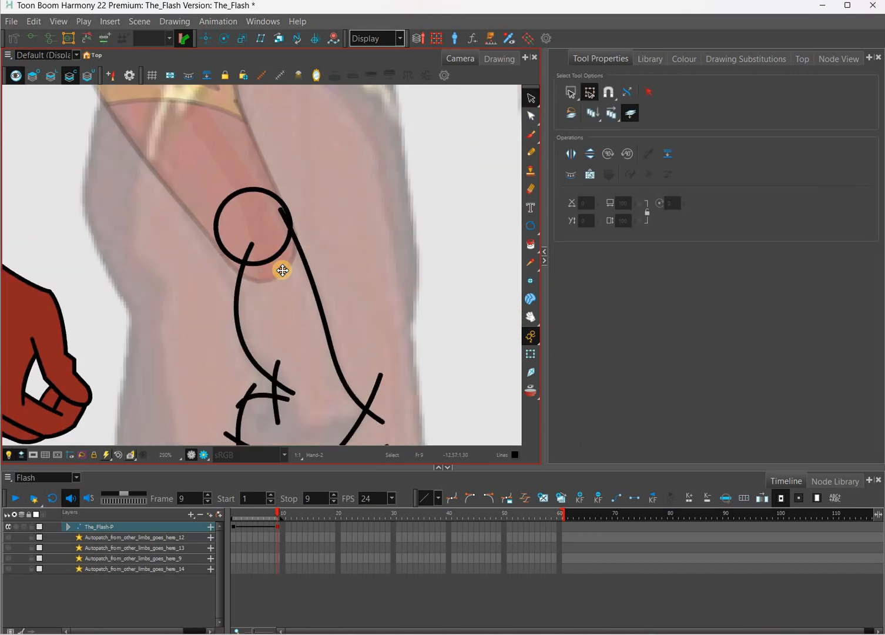
left_click(288, 250)
left_click_drag(362, 265, 371, 265)
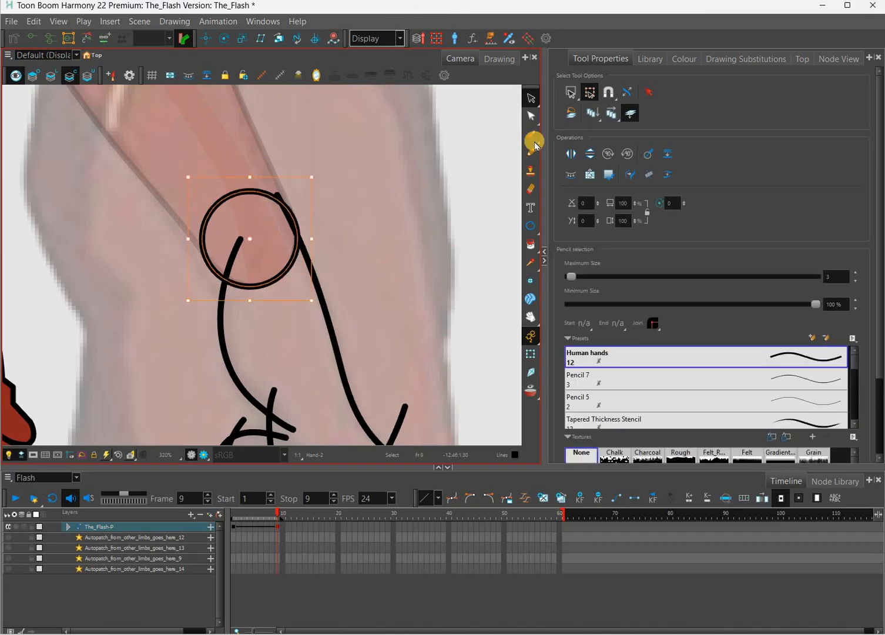
Step: Cut away the hand-edge ends inside the wrist circle and the circle's lower arc between the two edges with the Cutter
key("1")
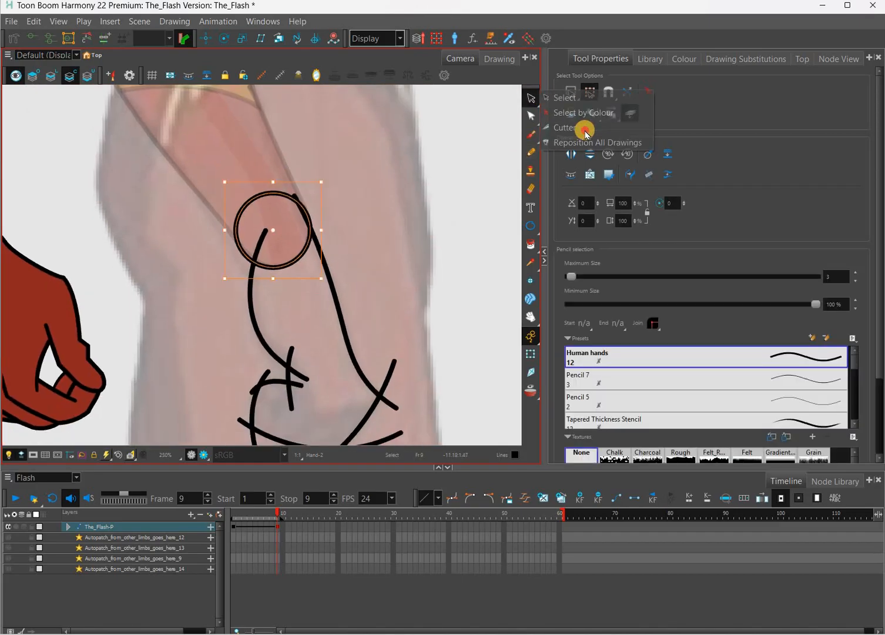
left_click(580, 129)
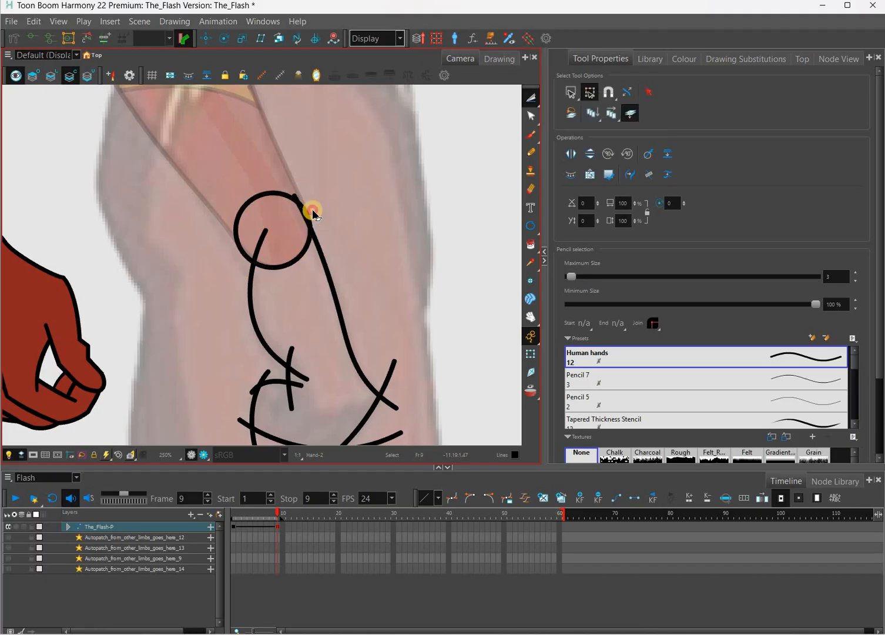
left_click(303, 209)
left_click(268, 235)
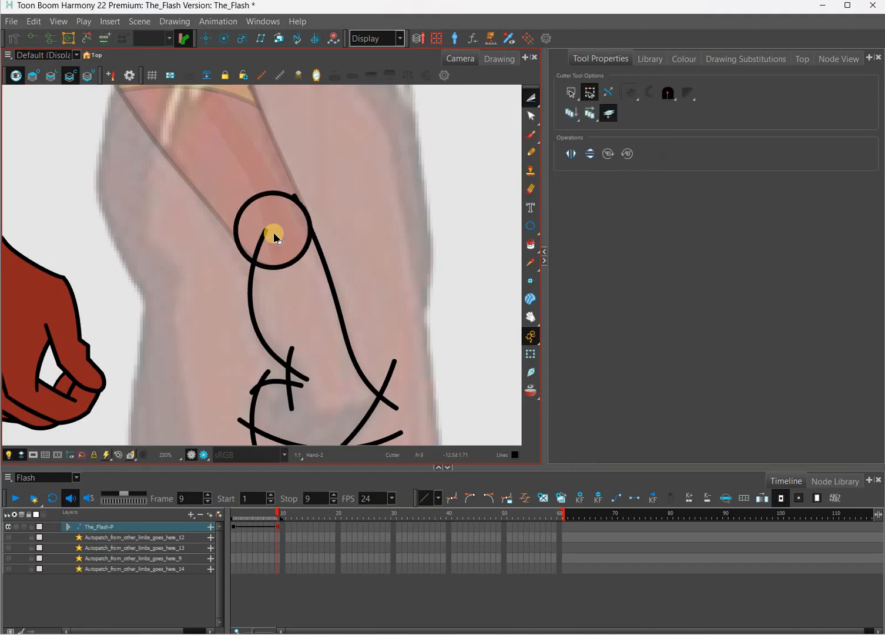
key("Delete")
key("Delete")
left_click_drag(293, 288, 277, 194)
key("Delete")
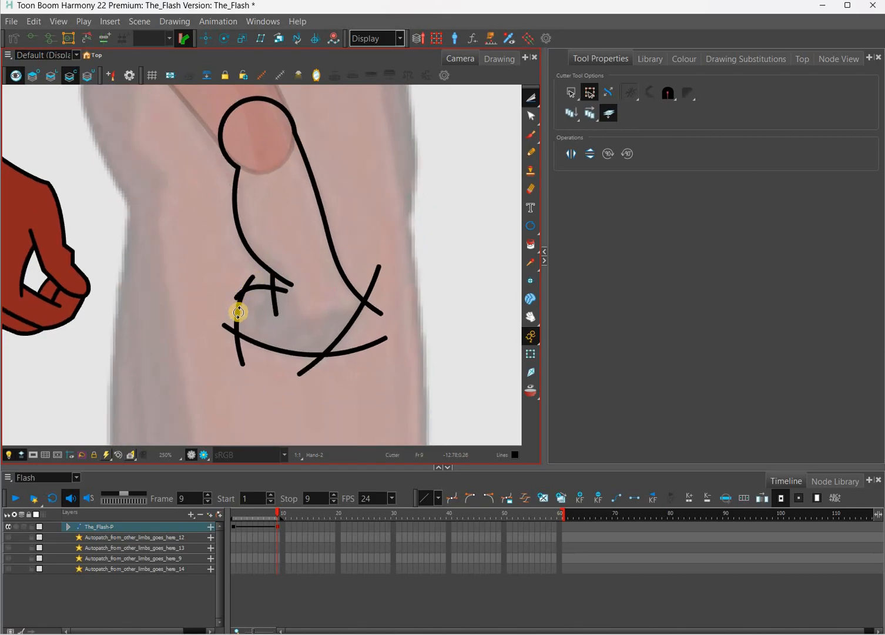
Step: Trim the overshooting line ends around the fist so the finger, lower edge and knuckle strokes meet at clean corners
key("Delete")
key("Delete")
left_click(308, 374)
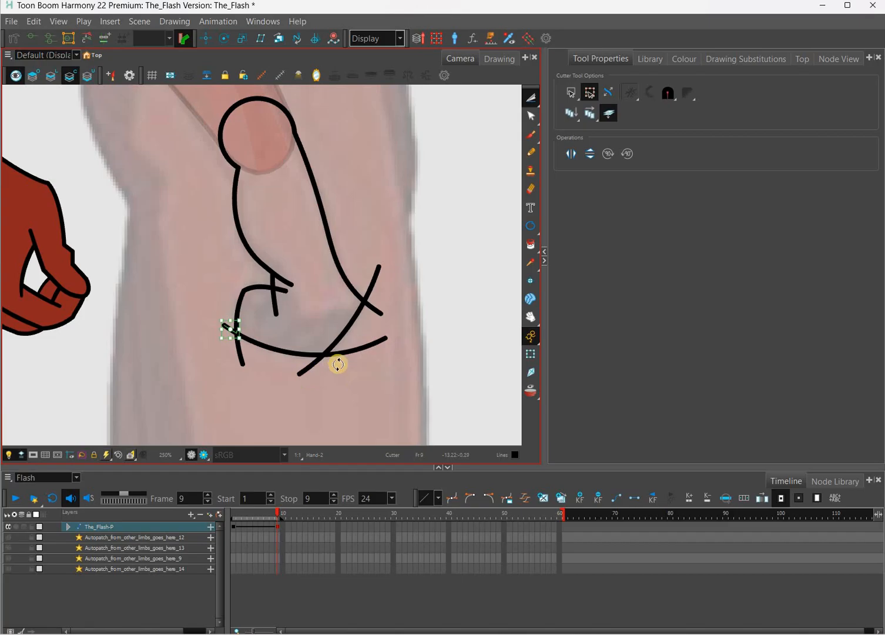
key("Delete")
left_click(378, 289)
key("Delete")
key("Delete")
key("Delete")
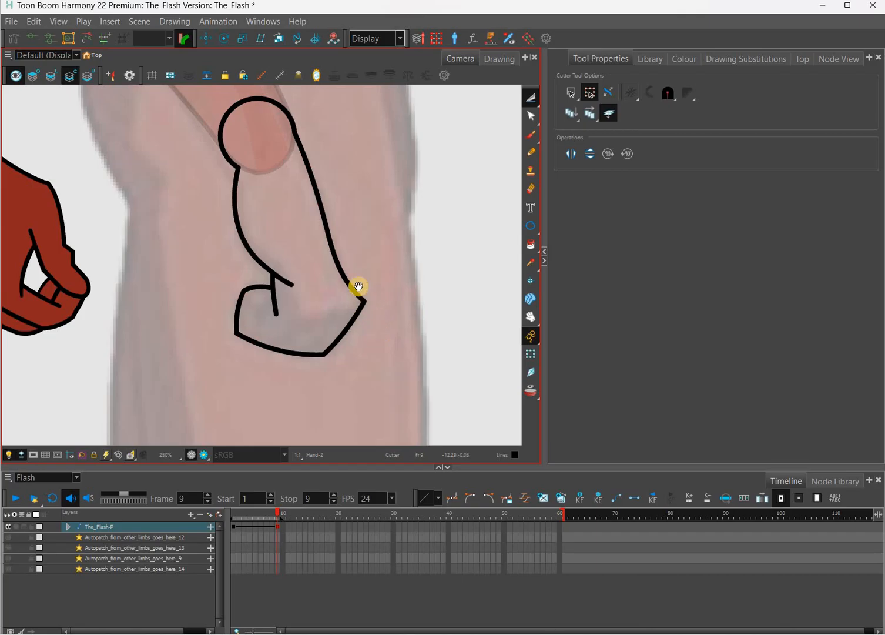
Step: Draw three roughly parallel curved finger lines across the fist with the Pencil, extending past its lower edge
mouse_move(386, 280)
left_mouse_down()
mouse_move(534, 216)
mouse_move(532, 149)
mouse_move(435, 301)
mouse_move(395, 290)
mouse_move(316, 377)
left_mouse_up()
scroll(395, 290, "up", 1)
key("ctrl+z")
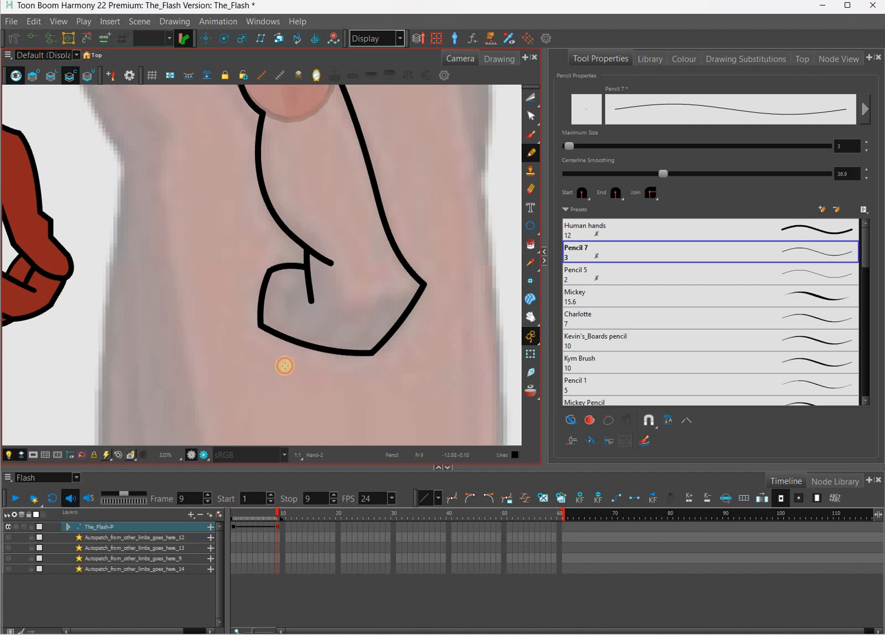
left_click_drag(370, 292, 285, 366)
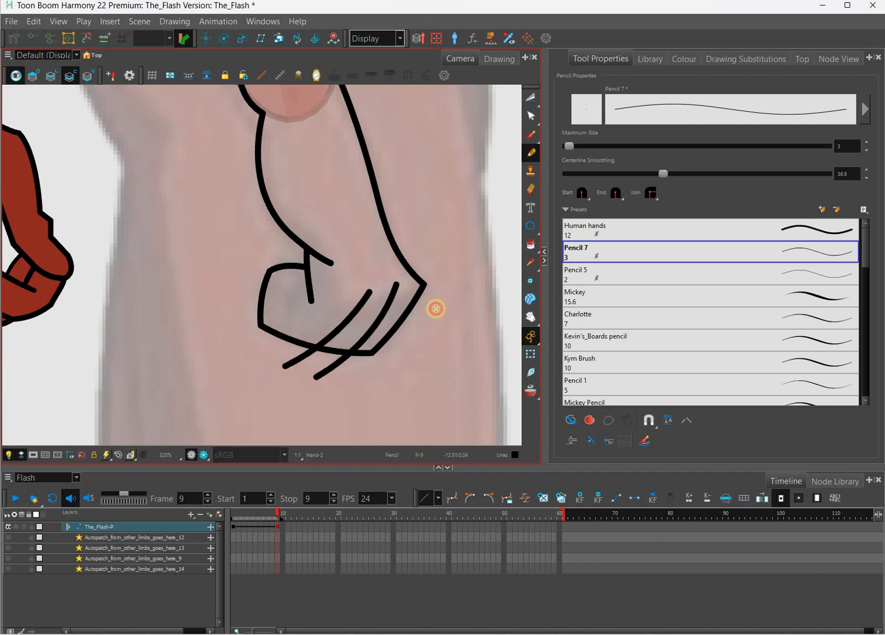
mouse_move(341, 294)
left_mouse_down()
mouse_move(319, 321)
mouse_move(258, 354)
left_mouse_up()
Step: Nudge the middle finger line slightly toward the outer edge of the hand
left_click(555, 97)
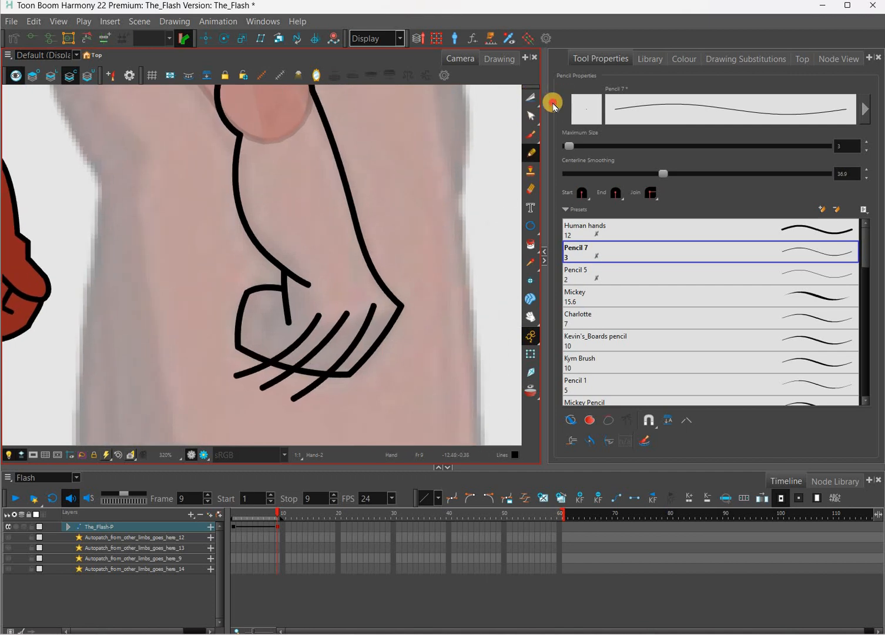
left_click(327, 342)
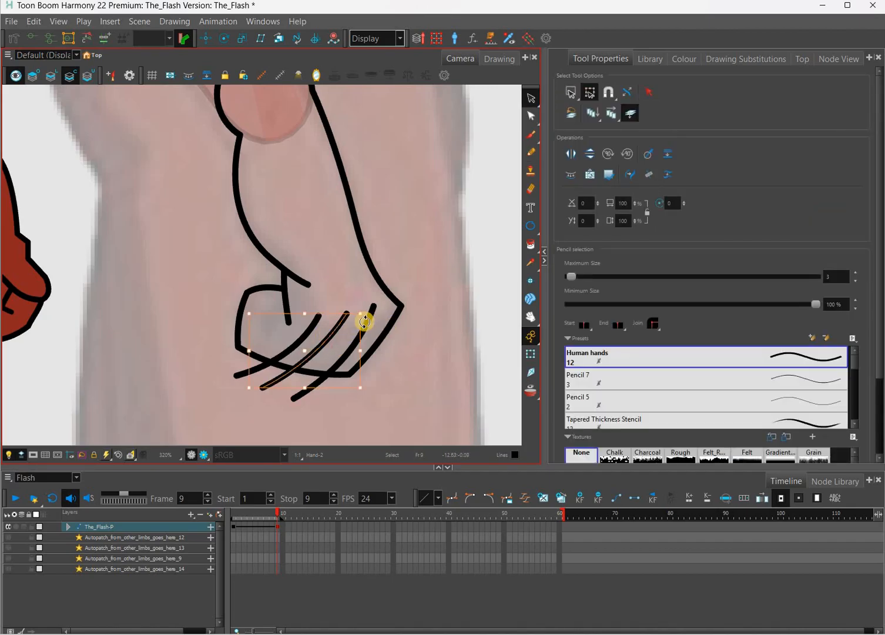
key("Right")
key("Right")
left_click_drag(411, 370, 411, 361)
Step: Draw two short crossing curves inside the fist for the curled index finger
left_click(532, 152)
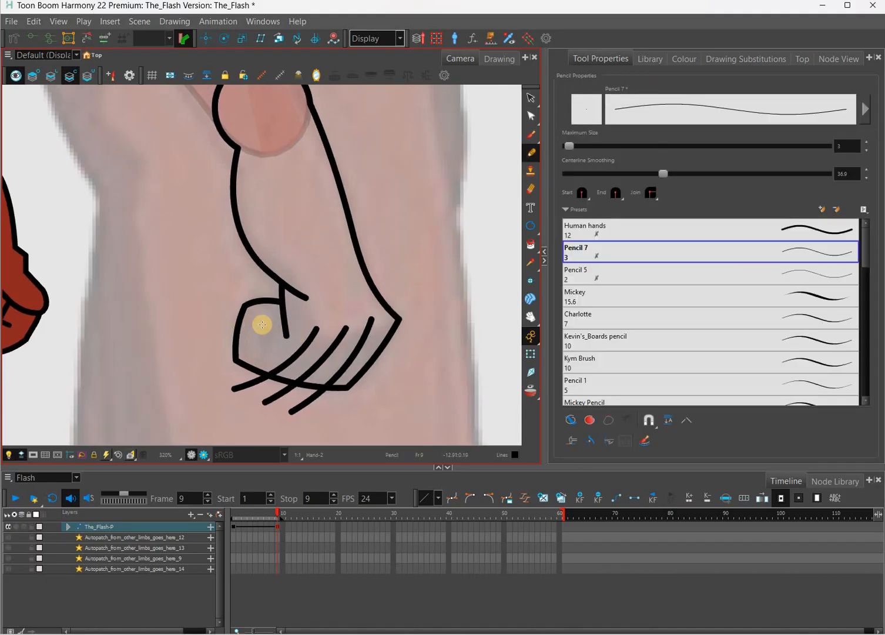
mouse_move(258, 356)
left_mouse_down()
mouse_move(292, 318)
mouse_move(276, 341)
left_mouse_up()
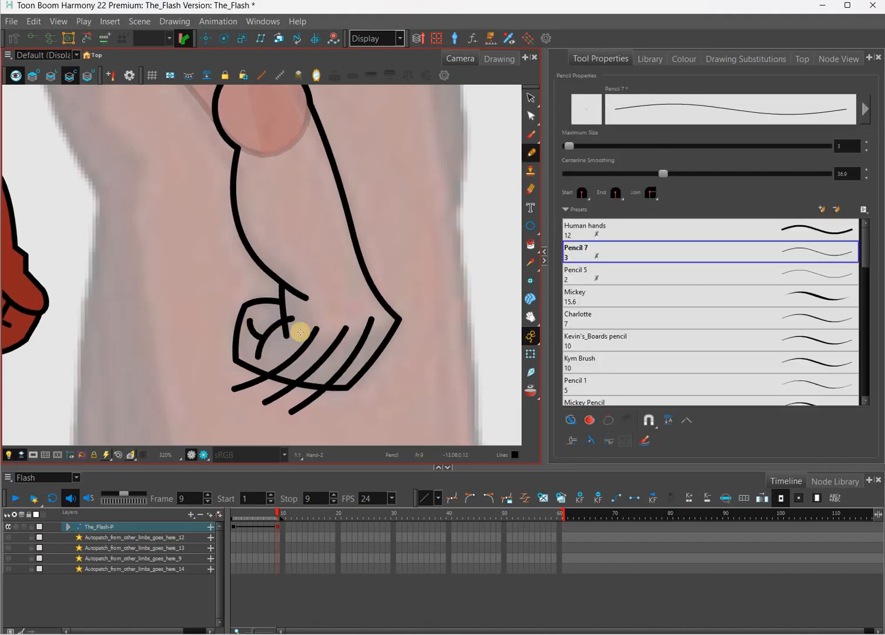
key("ctrl+z")
Step: Adjust the finger lines with the Contour Editor, moving the outermost line's lower end slightly outward past the fist
left_click(530, 116)
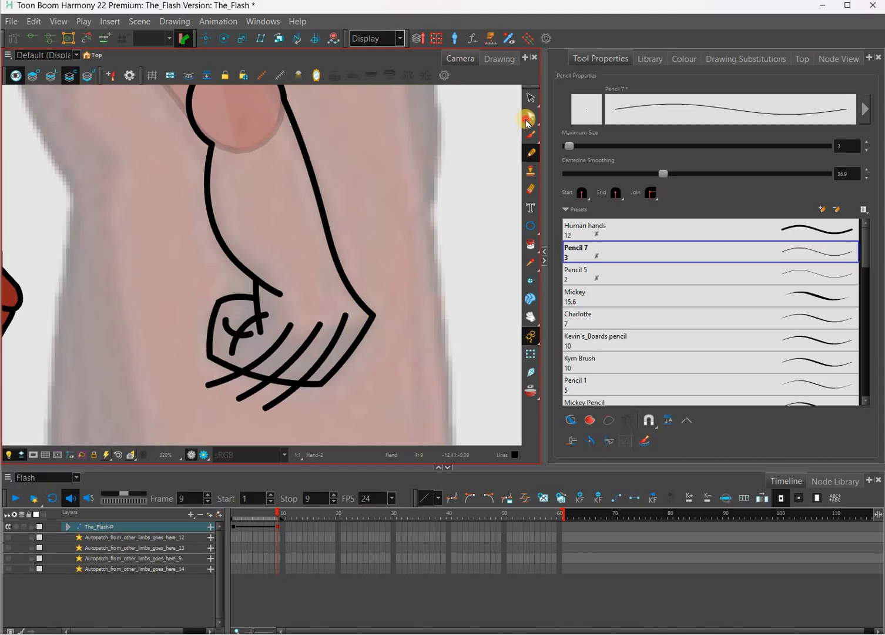
scroll(346, 319, "down", 2)
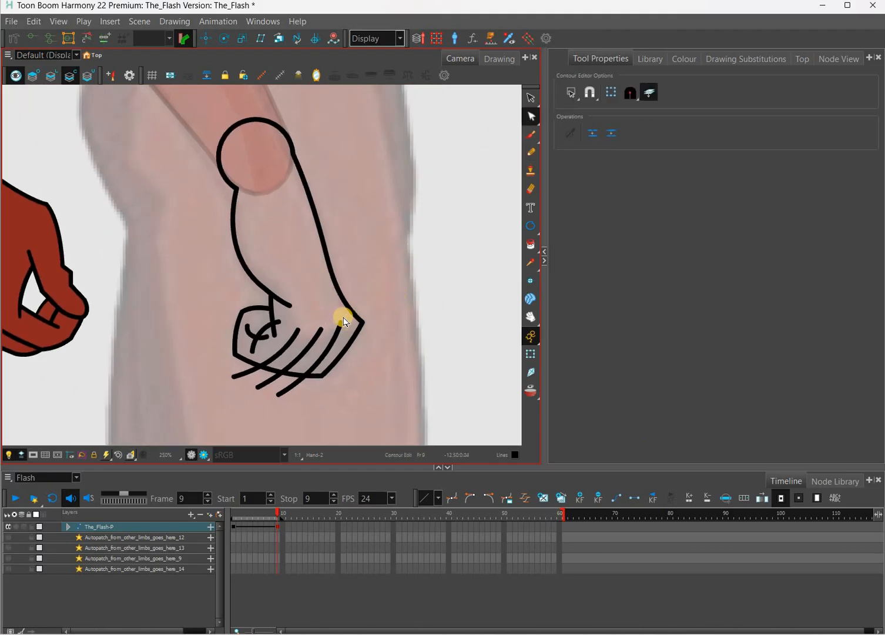
left_click(345, 317)
left_click(340, 329)
left_click(333, 346)
left_click_drag(322, 336, 306, 361)
left_click(407, 358)
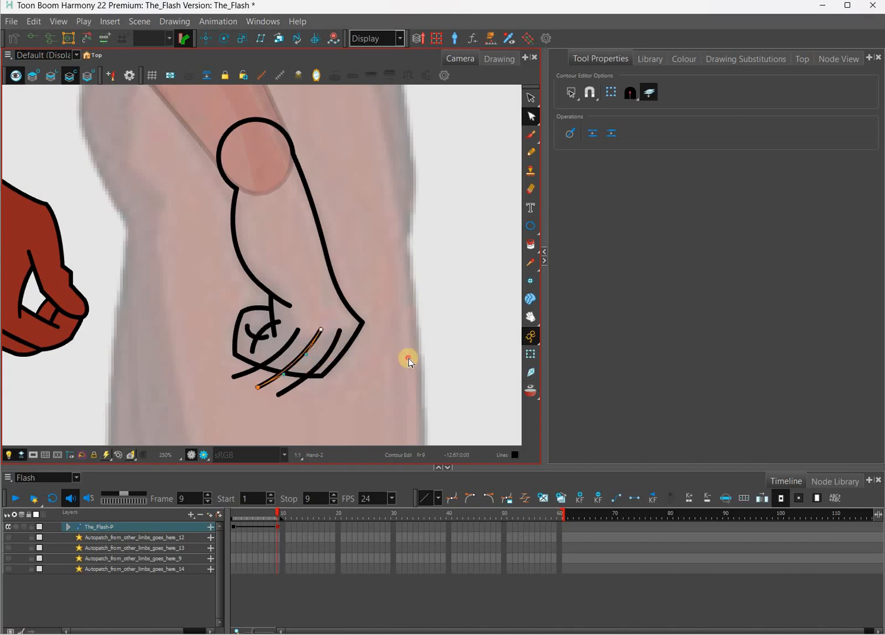
scroll(413, 320, "up", 3)
left_click(308, 355)
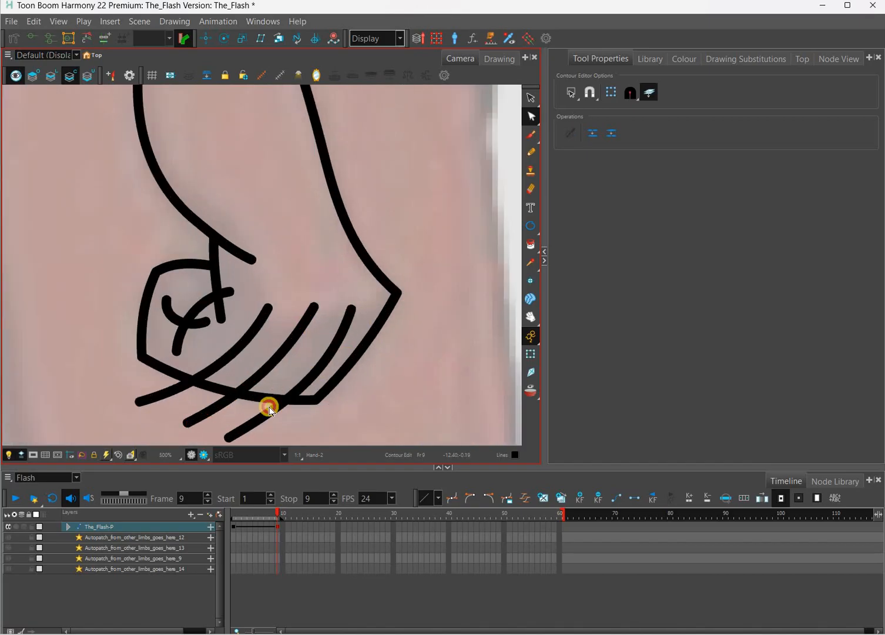
left_click_drag(222, 434, 216, 429)
left_click(338, 301)
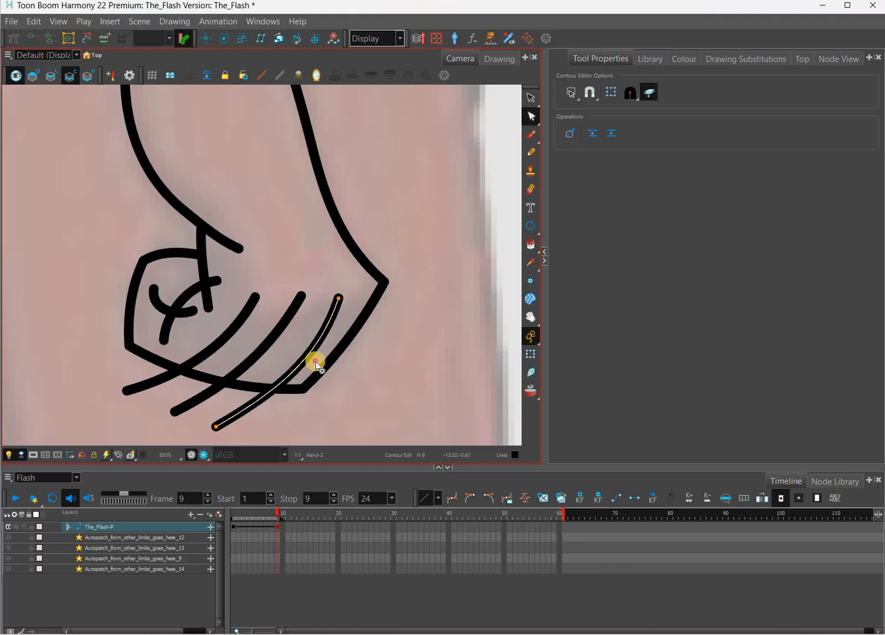
left_click(608, 135)
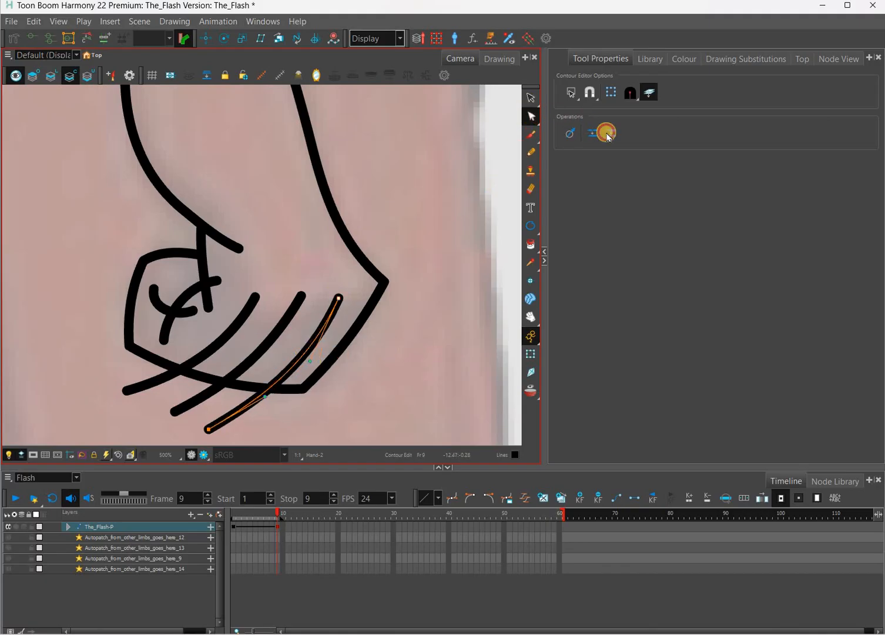
Step: Thin the upper end of the outermost finger line with the Pencil Editor
left_click(530, 116)
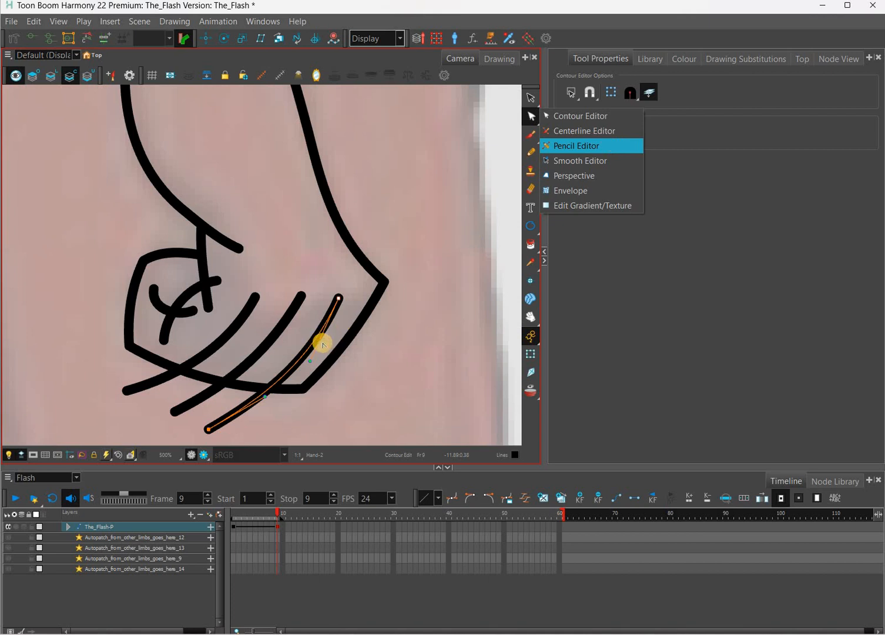
left_click(343, 300)
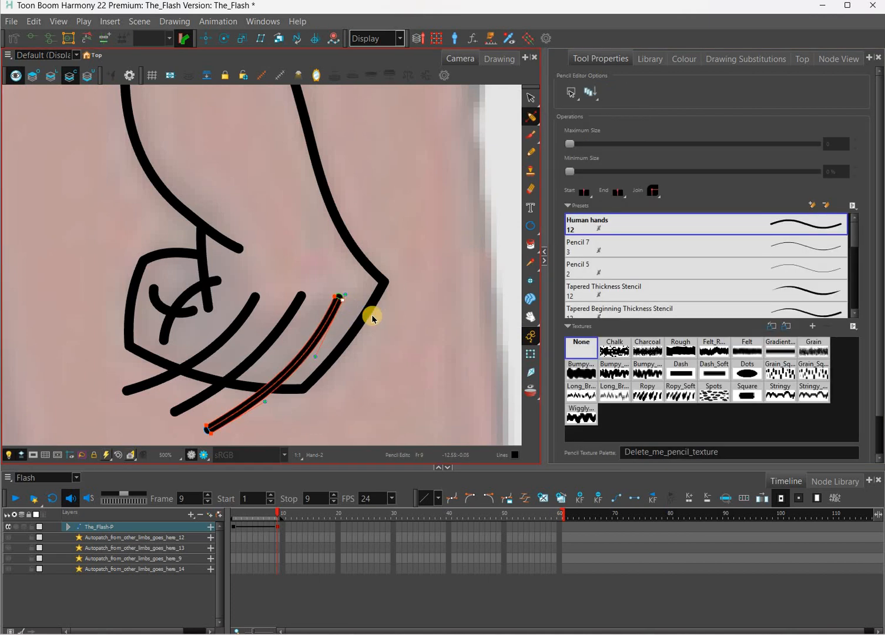
left_click(341, 300)
left_click(328, 312)
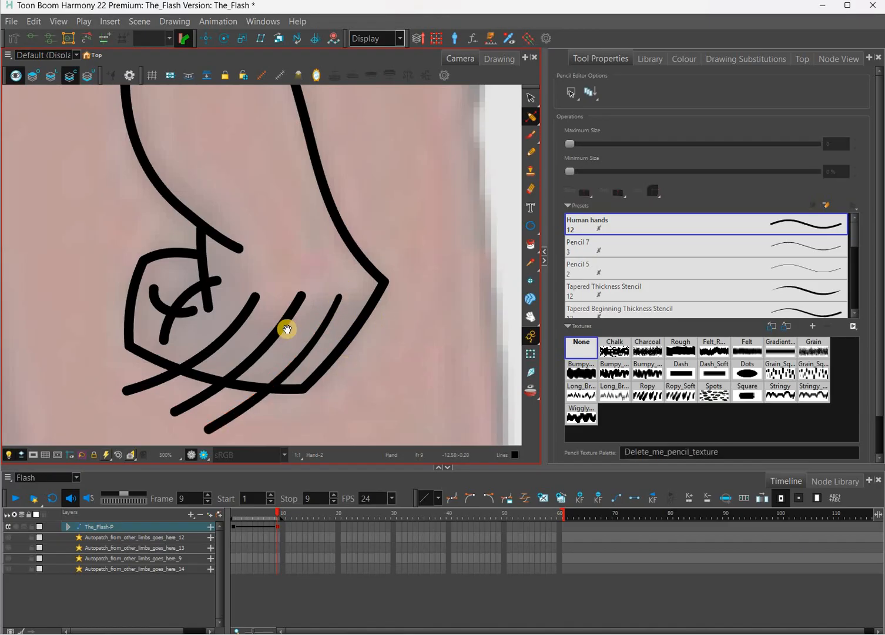
Step: Taper the upper ends of the other two finger lines to match the outermost one
scroll(339, 302, "up", 2)
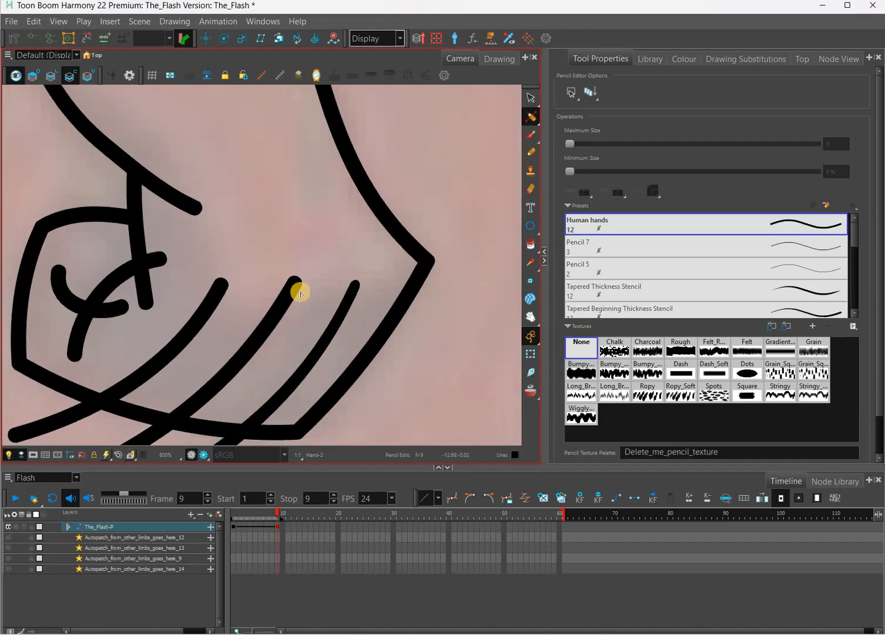
left_click(300, 290)
left_click(298, 293)
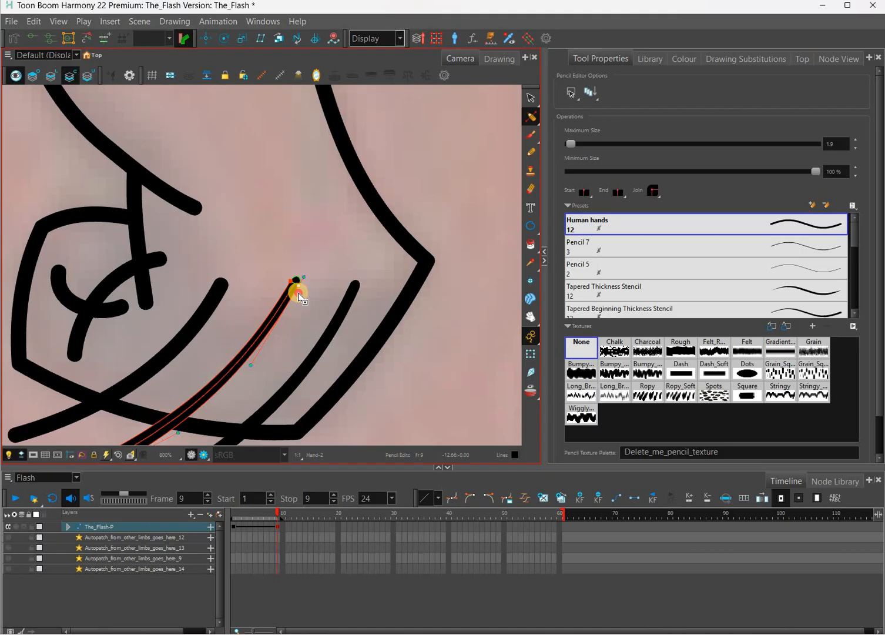
left_click(313, 323)
left_click_drag(258, 292, 288, 292)
left_click(252, 292)
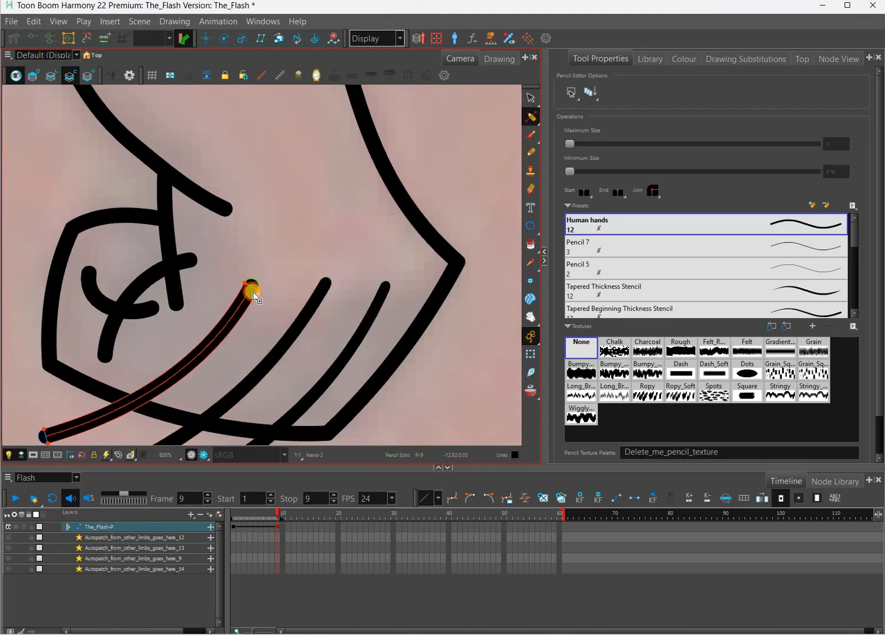
left_click(270, 281)
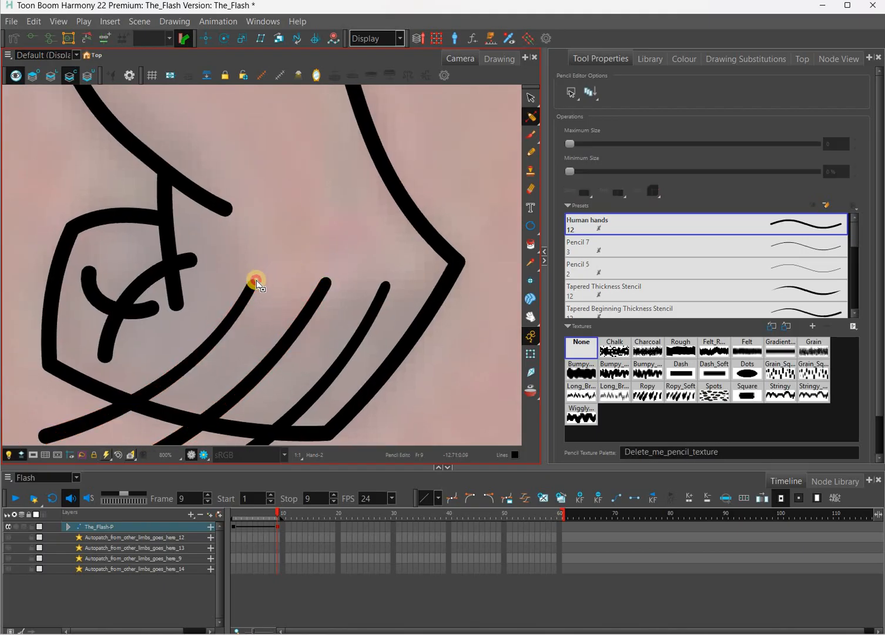
Step: Taper the end of the inner hand edge line where it runs past the thumb
left_click_drag(231, 207, 259, 279)
left_click(257, 275)
left_click(249, 297)
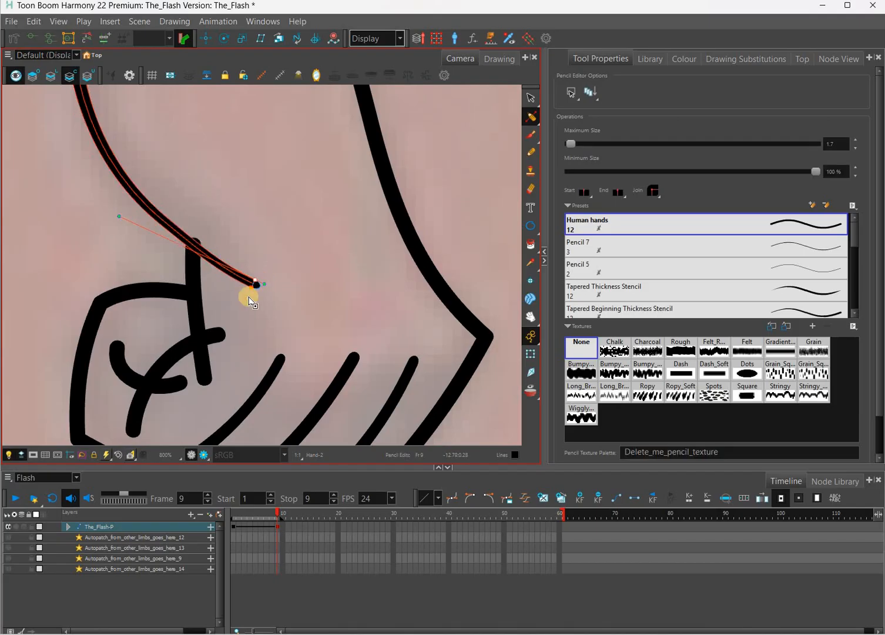
Step: Thin the upper end of the longer curve inside the fist and add a thickness point at its middle
left_click(209, 348)
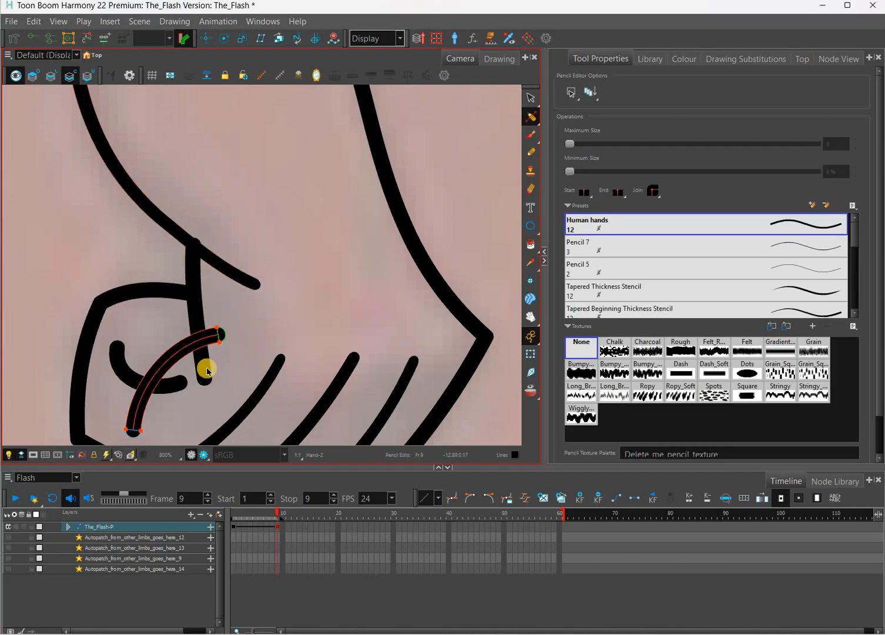
left_click(165, 370)
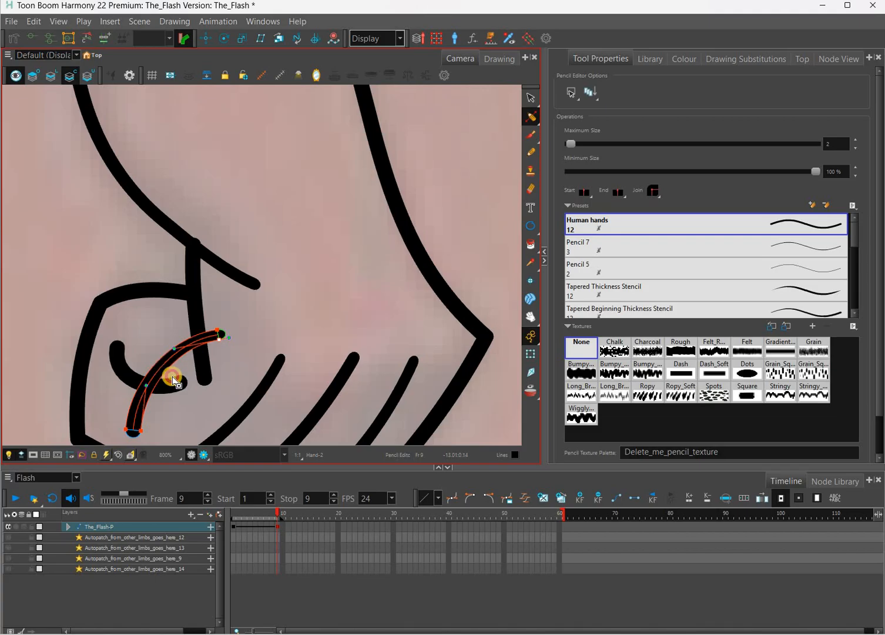
left_click(172, 380)
mouse_move(182, 392)
left_mouse_down()
mouse_move(180, 383)
mouse_move(151, 432)
mouse_move(168, 430)
left_mouse_up()
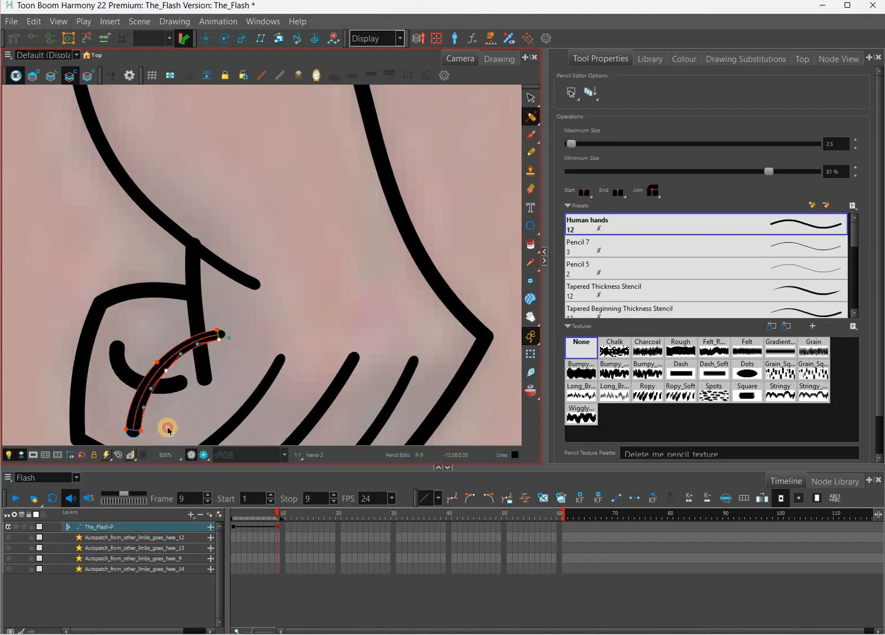
Step: Try widening the middle of the inner fist curve, undo it, and delete the curve's thickness points
left_click_drag(167, 371, 201, 408)
key("ctrl+z")
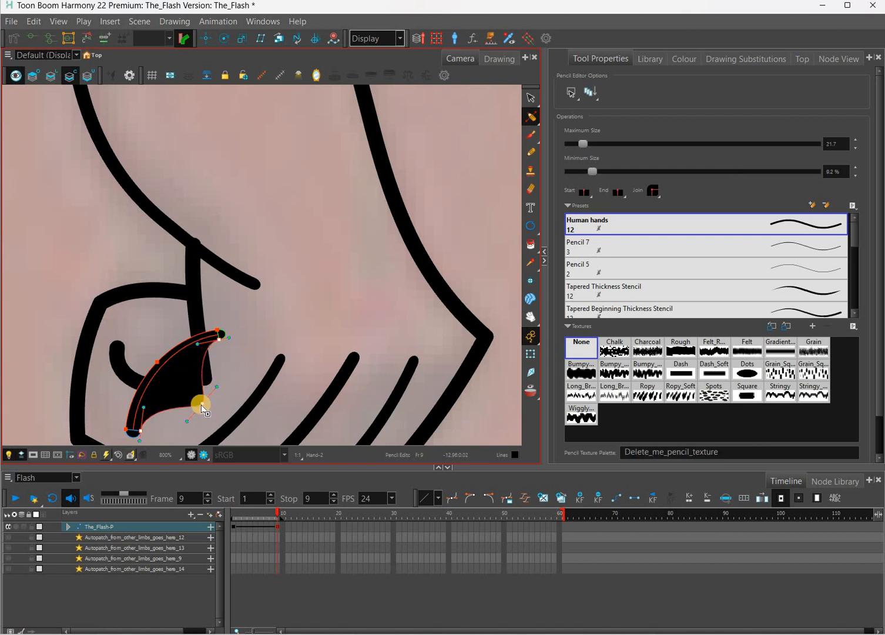
key("Delete")
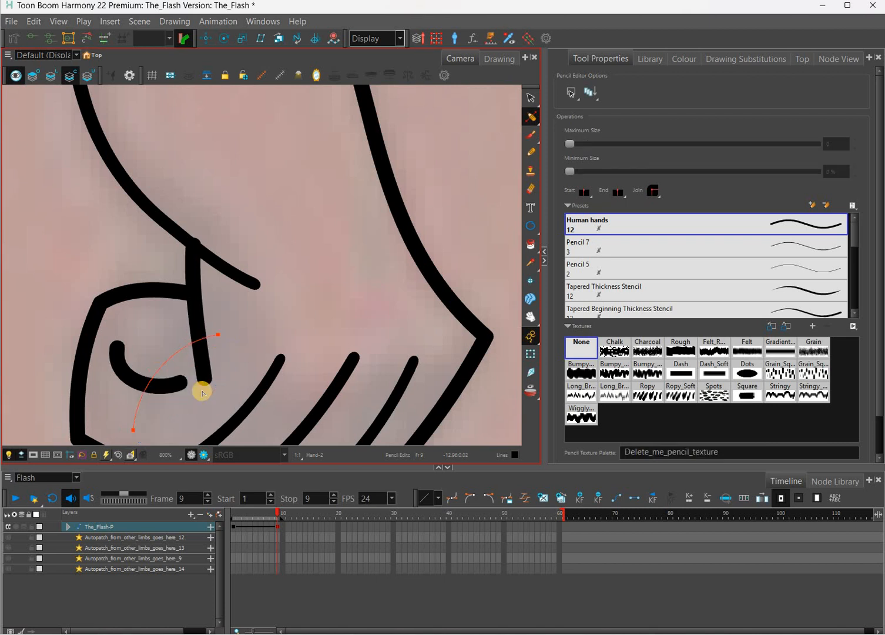
Step: Undo the recent thickness edits on the longer inner fist curve and try adding new thickness points near its middle
key("ctrl+z")
key("ctrl+z")
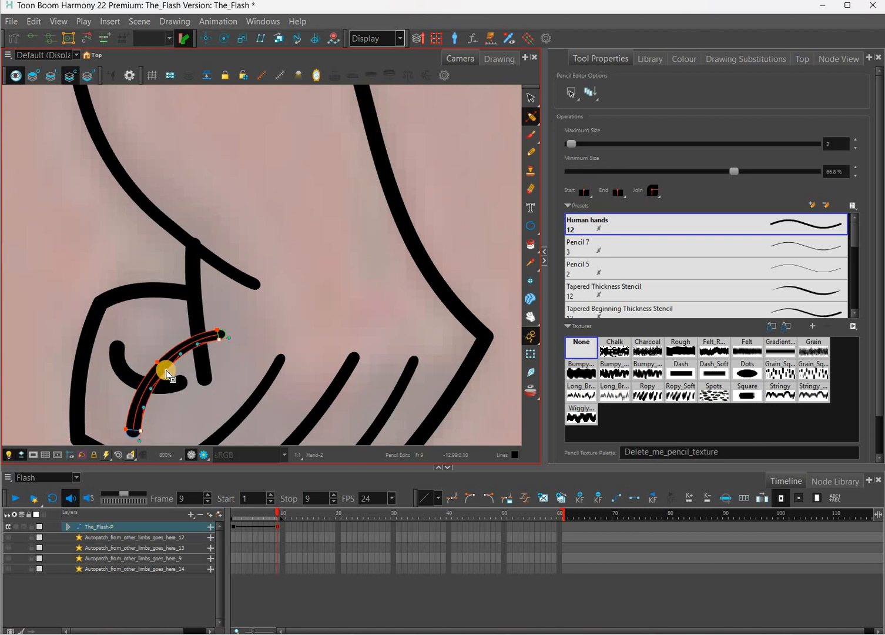
key("ctrl+z")
left_click(168, 374)
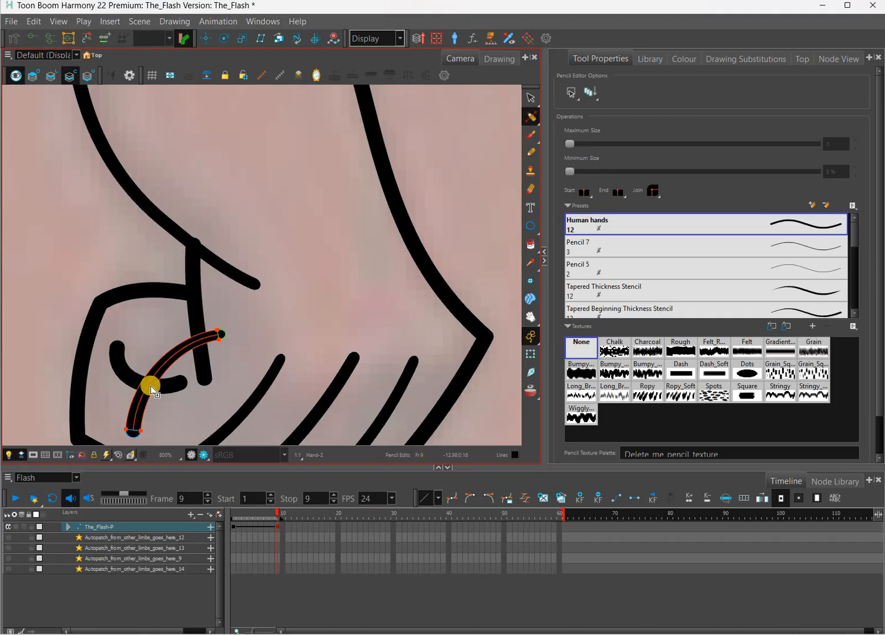
left_click(166, 372, "ctrl")
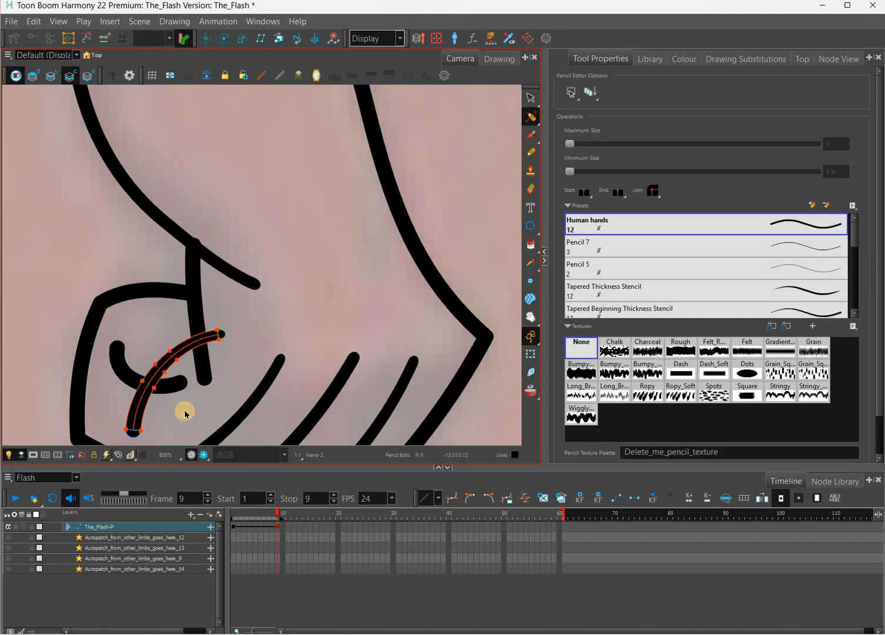
key("ctrl+z")
key("ctrl+z")
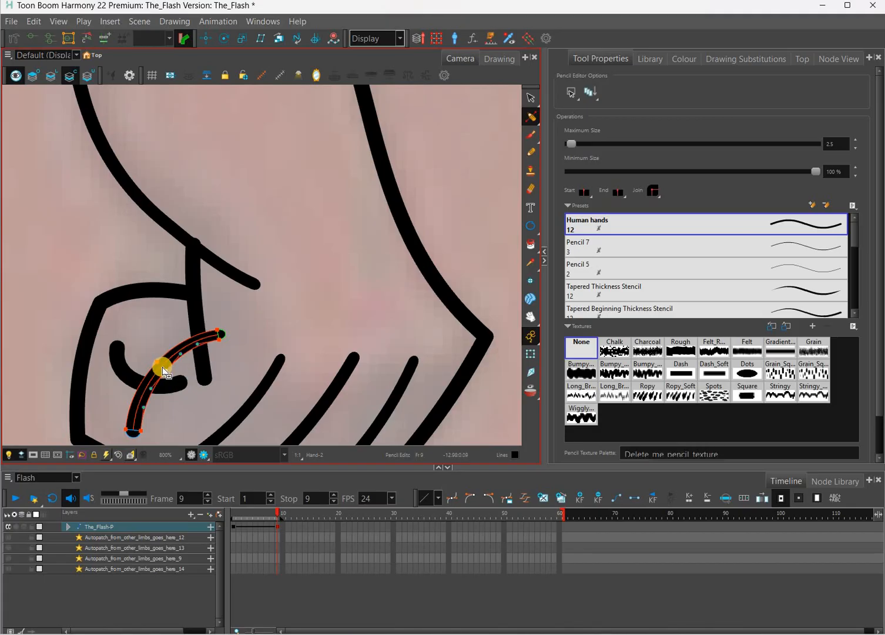
Step: Adjust the longer inner fist curve's thickness at its ends and thin the inner end of the short fist curve
left_click(141, 436)
left_click(219, 346)
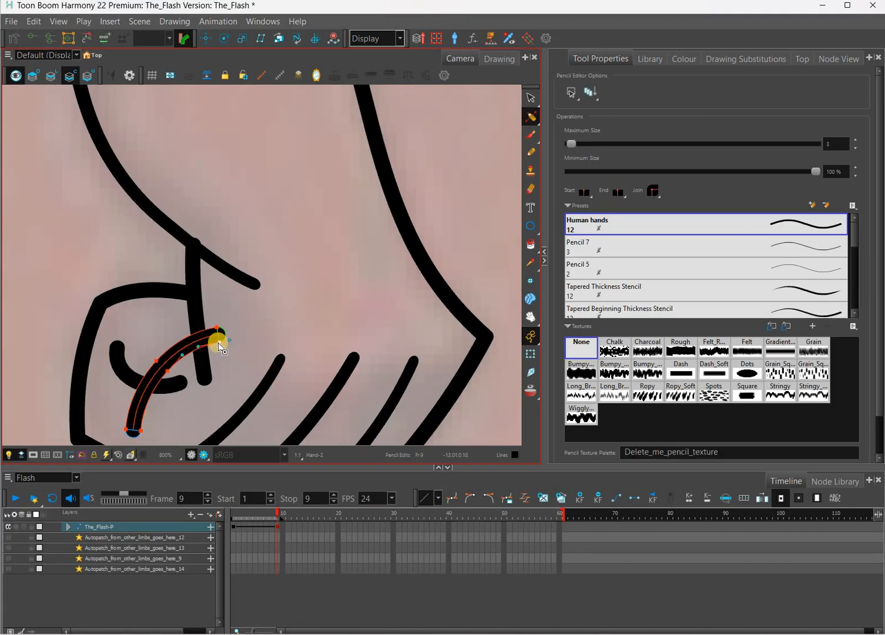
mouse_move(219, 346)
left_mouse_down()
mouse_move(224, 356)
mouse_move(141, 385)
left_mouse_up()
left_click(180, 394)
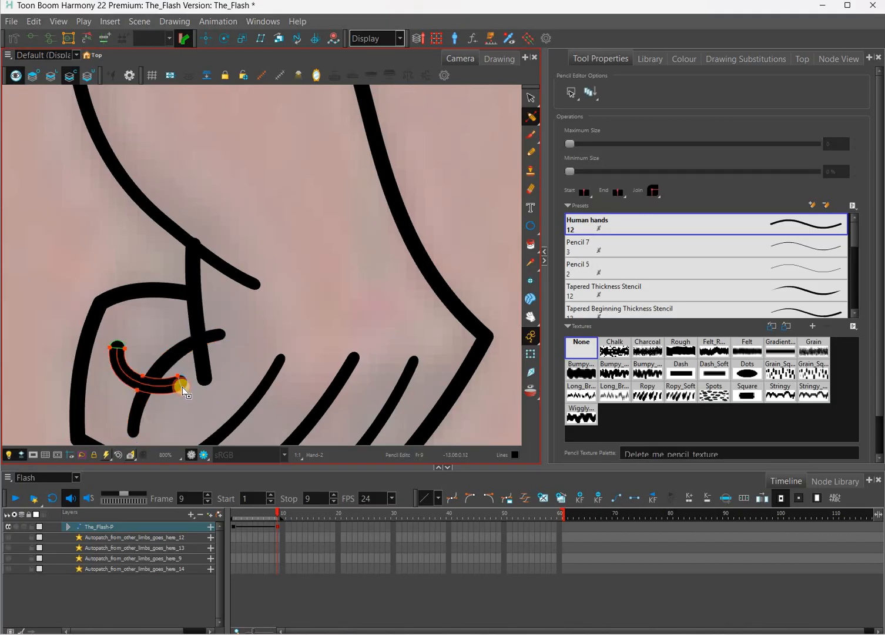
scroll(109, 338, "up", 1)
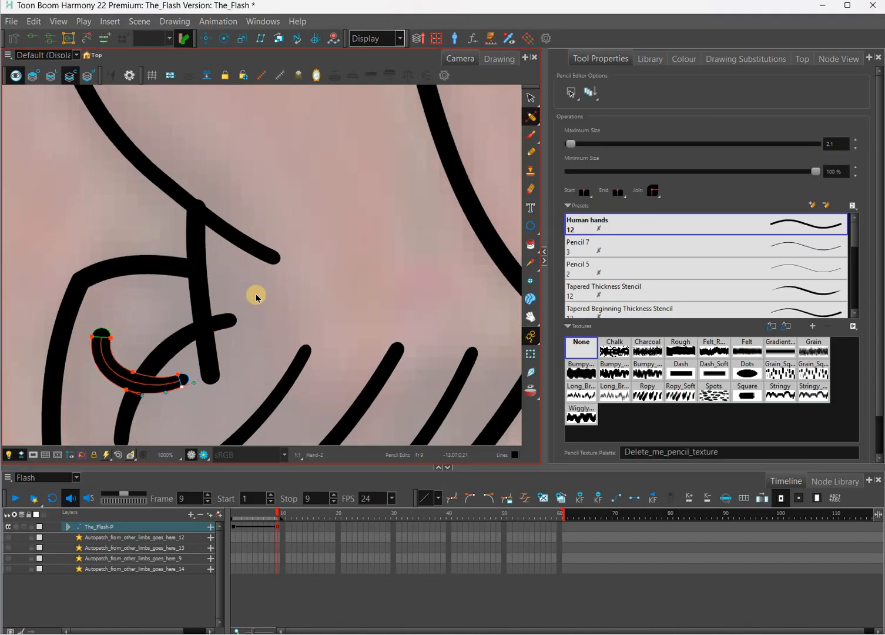
Step: Cut away the finger-line ends overshooting the fist's lower edge and the overshooting ends of the two inner fist curves
scroll(360, 276, "down", 2)
scroll(363, 288, "down", 4)
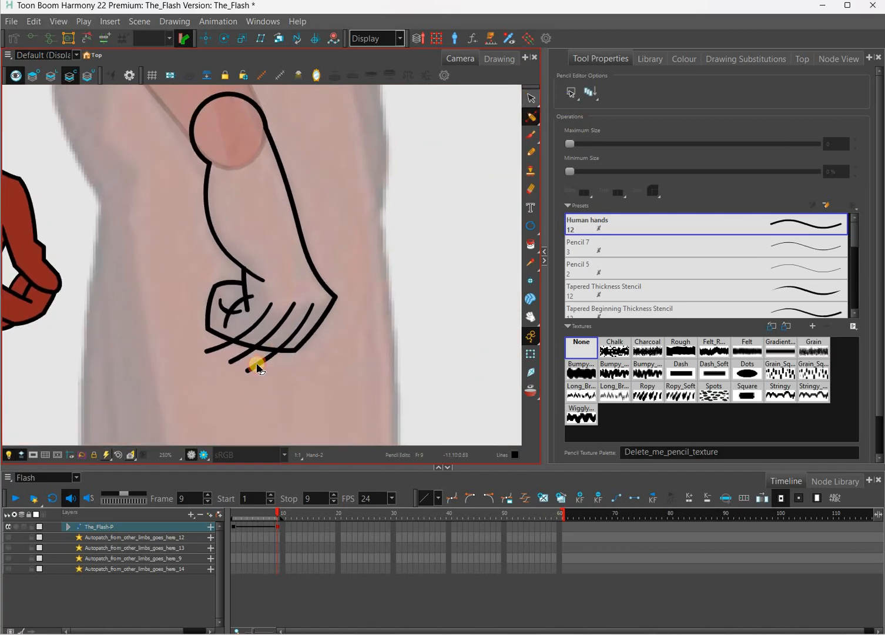
key("alt+t")
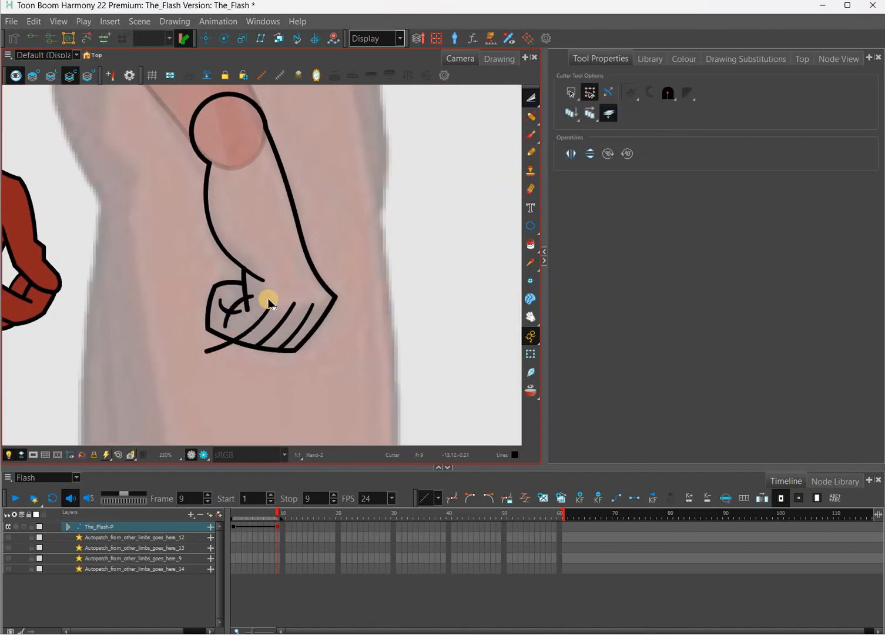
left_click(253, 295)
left_click_drag(210, 337, 203, 349)
scroll(205, 351, "up", 2)
left_click_drag(292, 372, 320, 356)
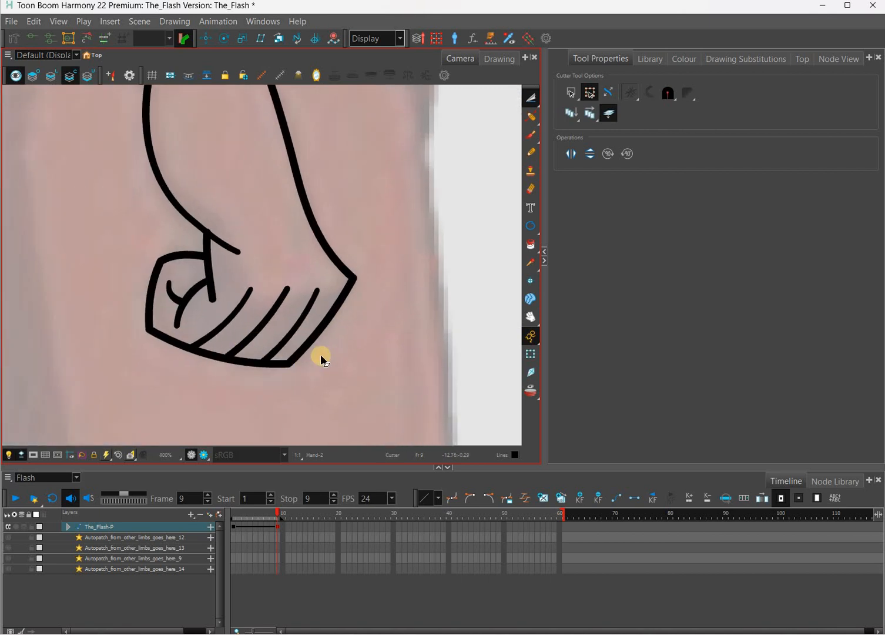
Step: Bend each segment of the fist's lower edge outward between the finger lines to form rounded knuckles
scroll(320, 354, "up", 1)
left_click(571, 116)
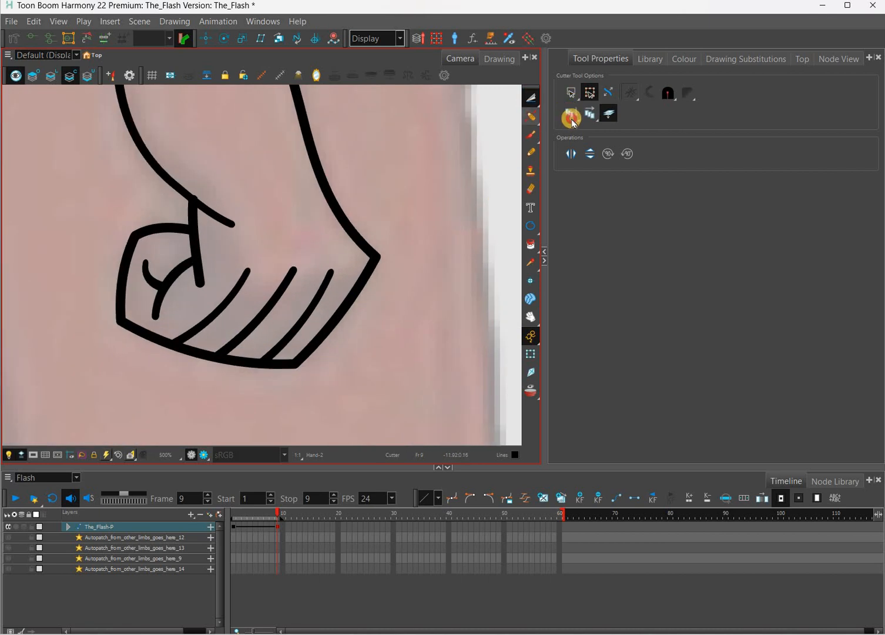
left_click(532, 104)
left_click(572, 124)
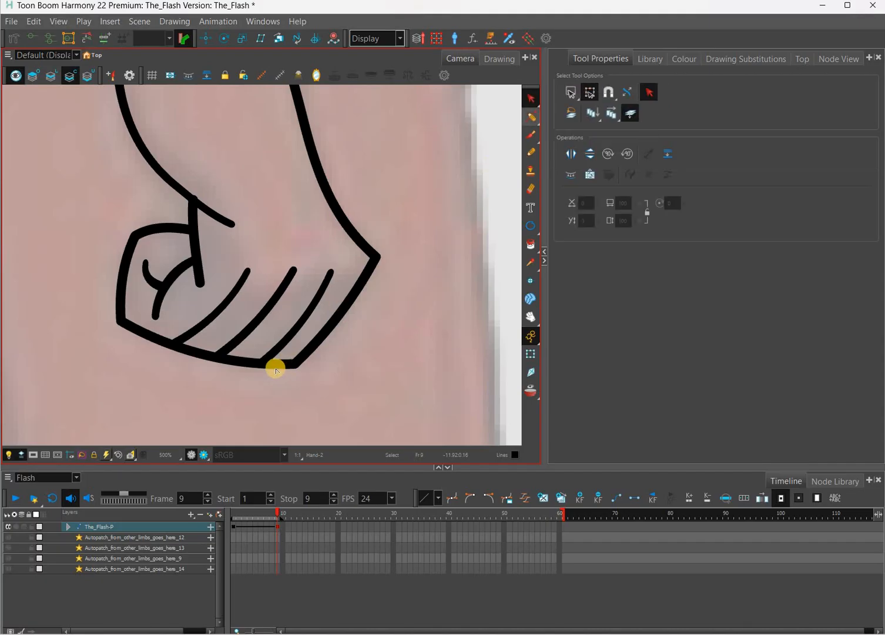
key("alt+q")
scroll(275, 375, "up", 2)
left_click(272, 381)
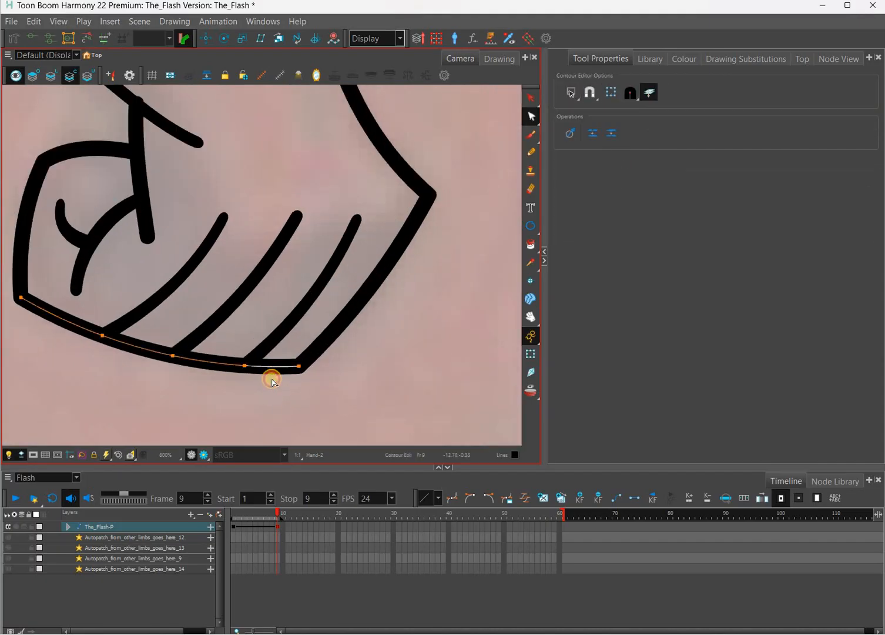
left_click_drag(209, 381, 203, 381)
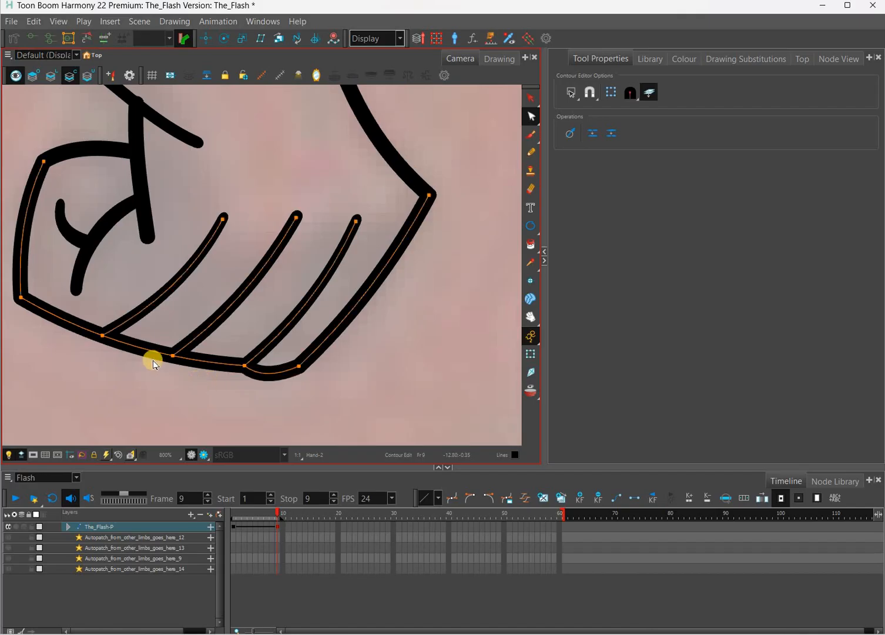
left_click_drag(141, 364, 139, 365)
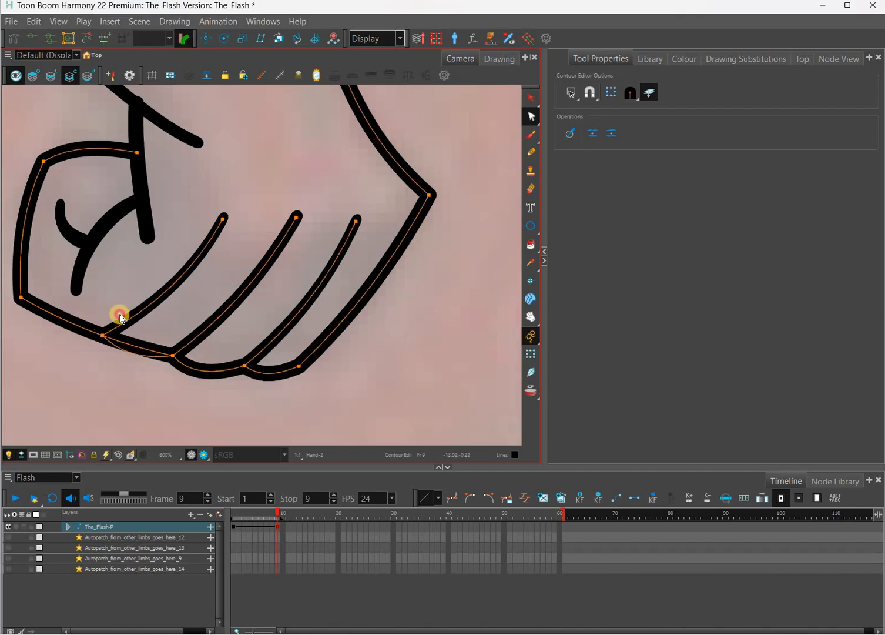
scroll(367, 332, "down", 2)
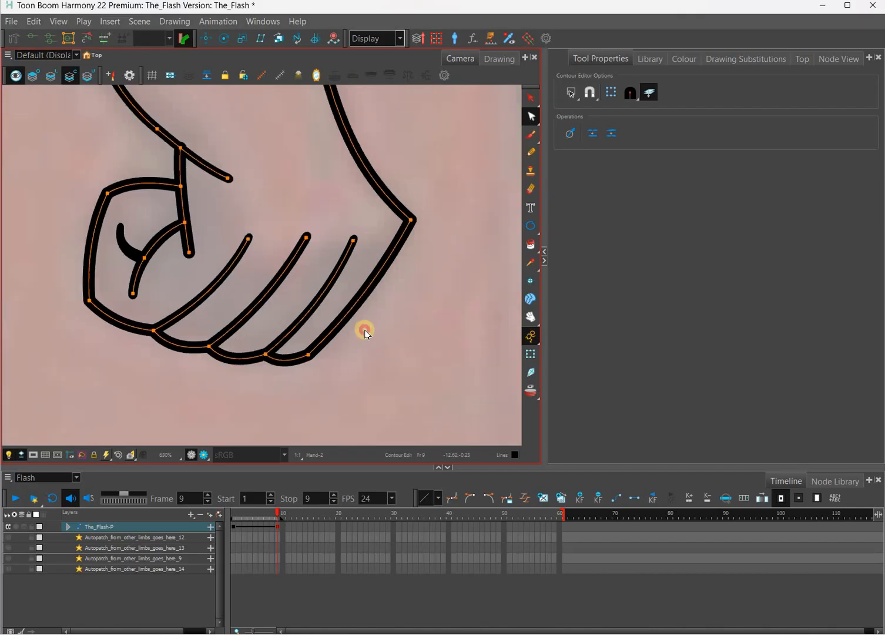
Step: Try deleting the end point of the inner hand edge line that runs past the thumb, then undo it
scroll(314, 301, "down", 3)
scroll(321, 291, "up", 2)
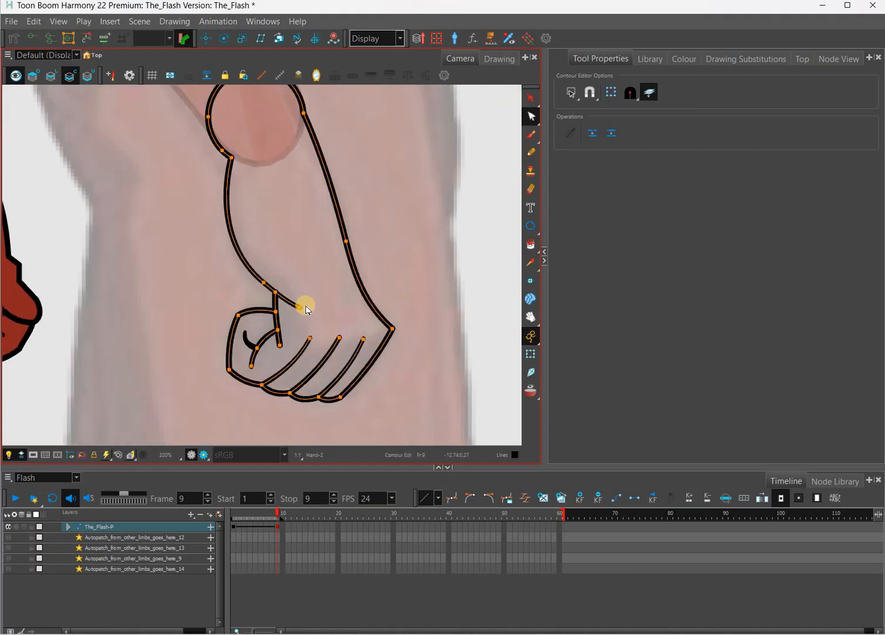
left_click_drag(314, 292, 295, 312)
left_click(291, 320)
scroll(296, 302, "up", 2)
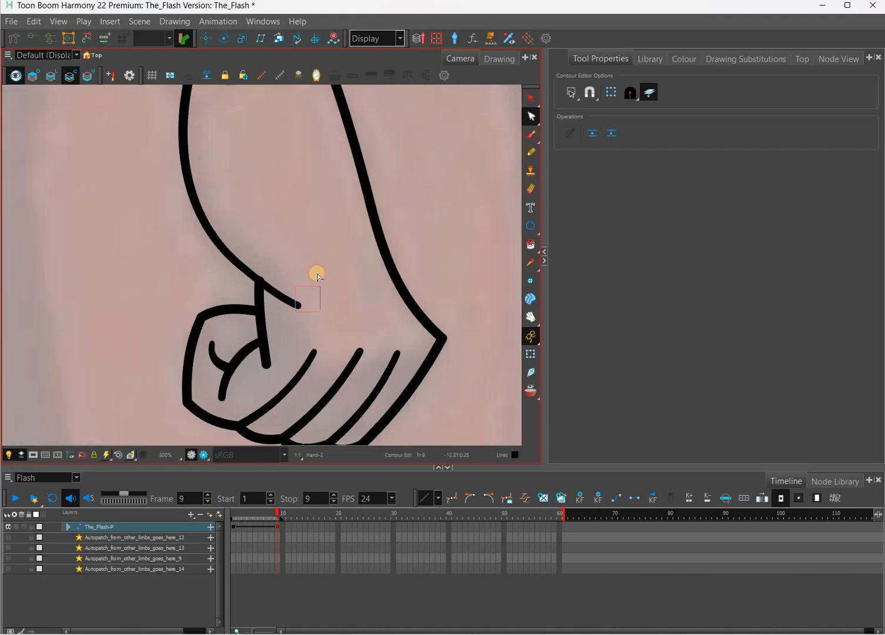
mouse_move(318, 274)
left_mouse_down()
mouse_move(322, 261)
mouse_move(317, 271)
left_mouse_up()
key("Delete")
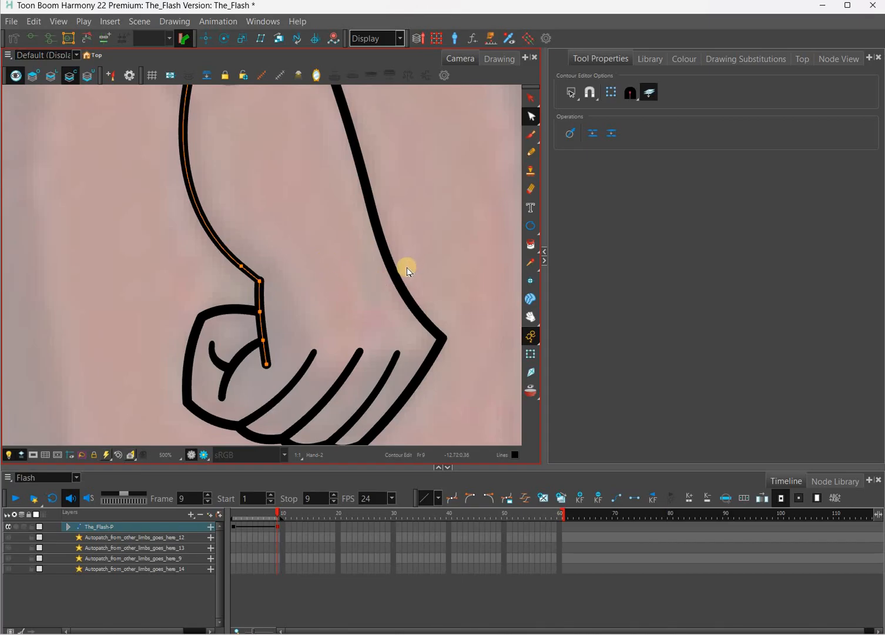
key("ctrl+z")
key("ctrl+z")
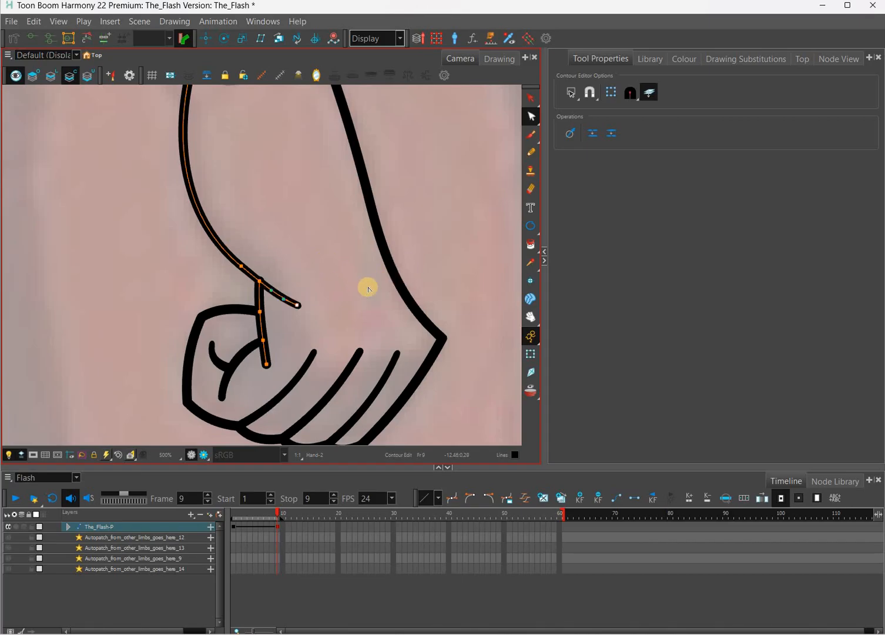
left_click(373, 308)
Step: Cut off the end of the inner hand edge line where it runs past the top of the thumb line
scroll(341, 294, "down", 4)
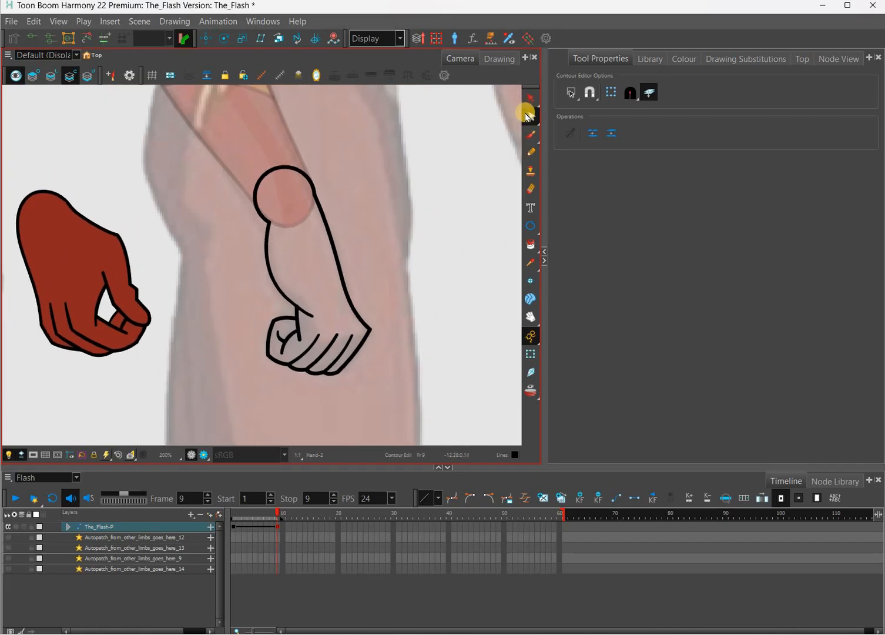
scroll(345, 312, "up", 3)
left_click(531, 99)
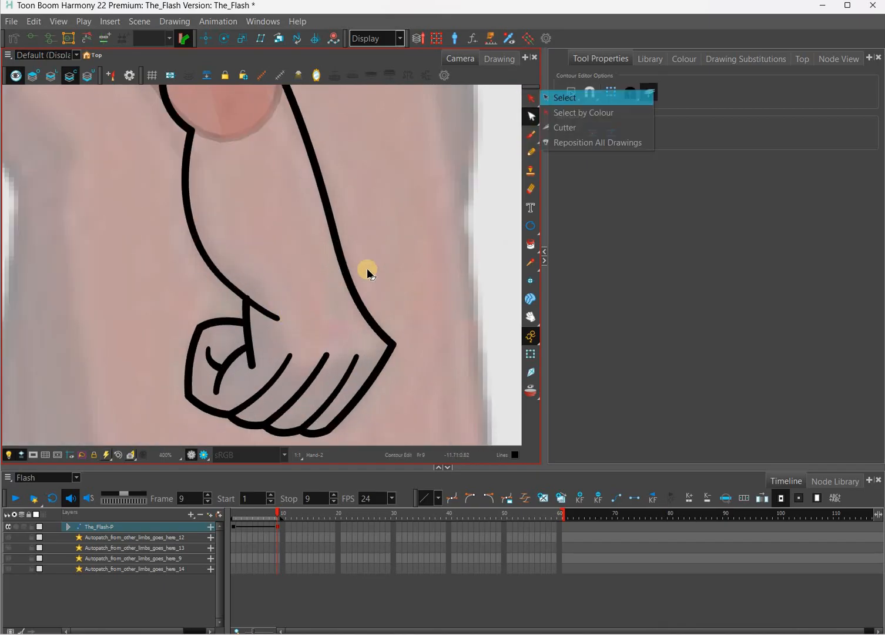
left_click(564, 127)
left_click(266, 312)
key("Delete")
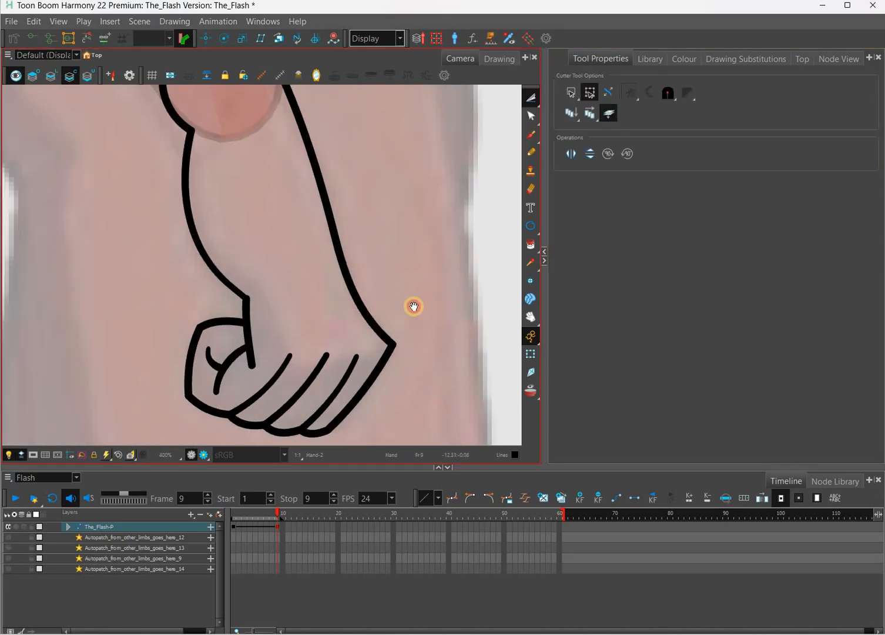
Step: Try deleting the contour point where the wrist circle meets the outer hand edge, then undo the deletion
scroll(413, 307, "down", 3)
scroll(412, 300, "down", 3)
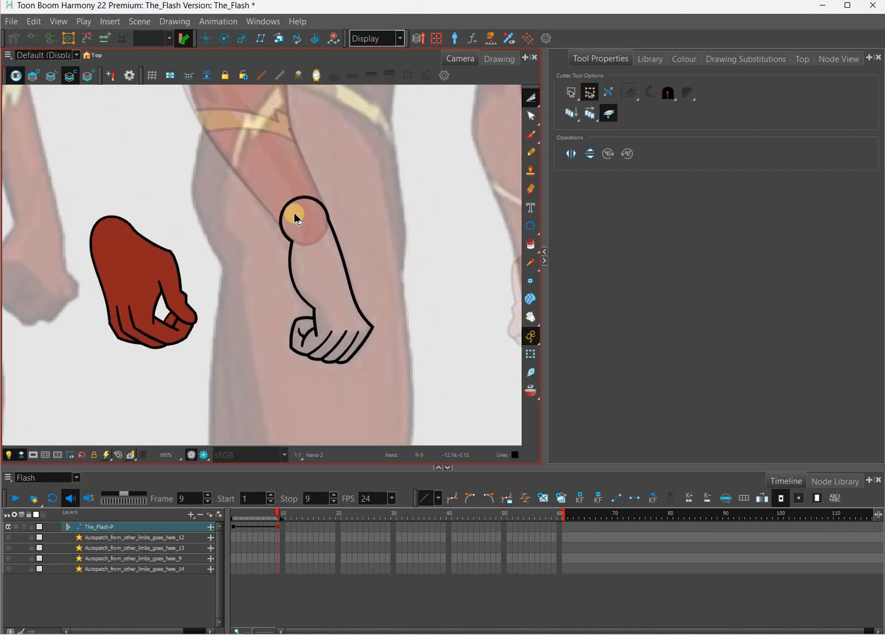
scroll(286, 208, "up", 5)
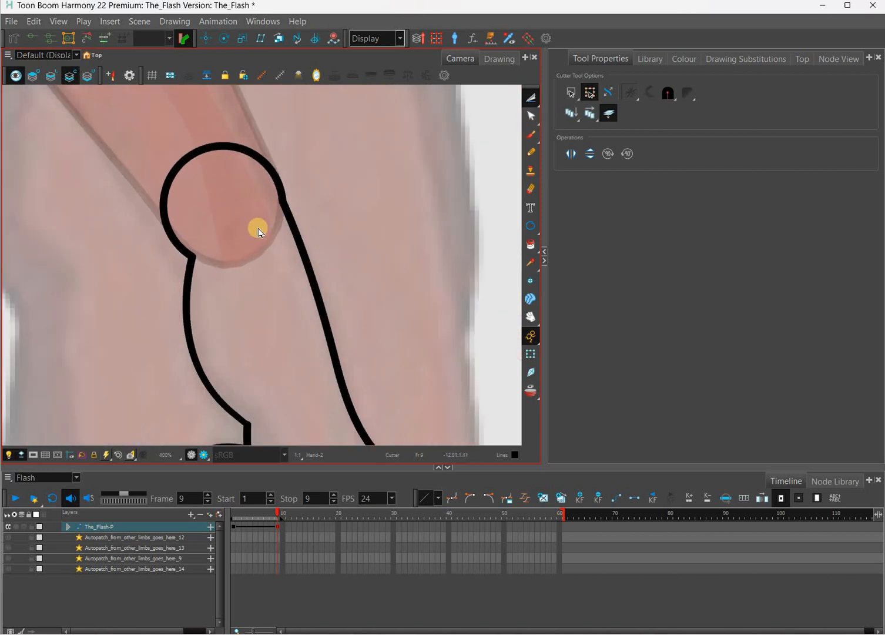
key("alt+q")
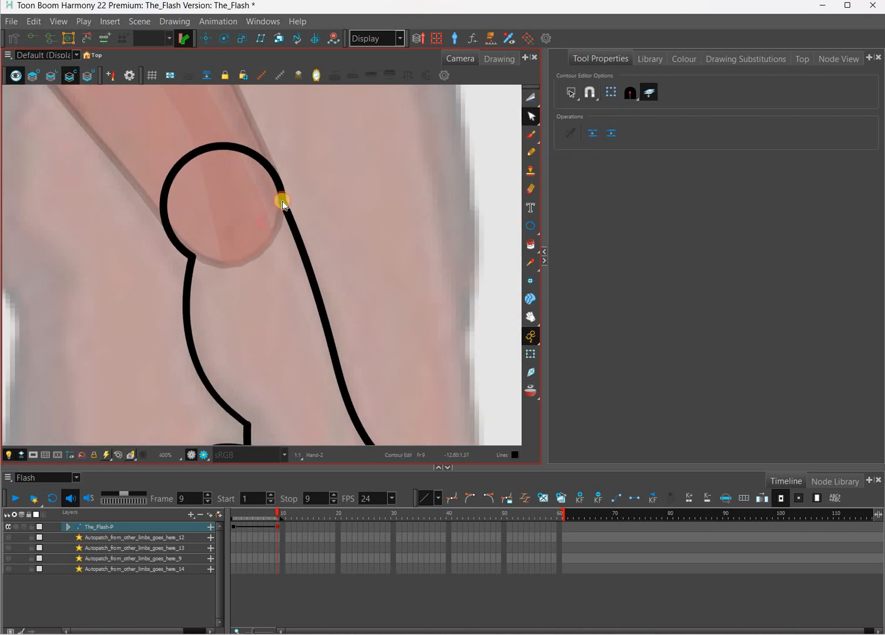
left_click(283, 203)
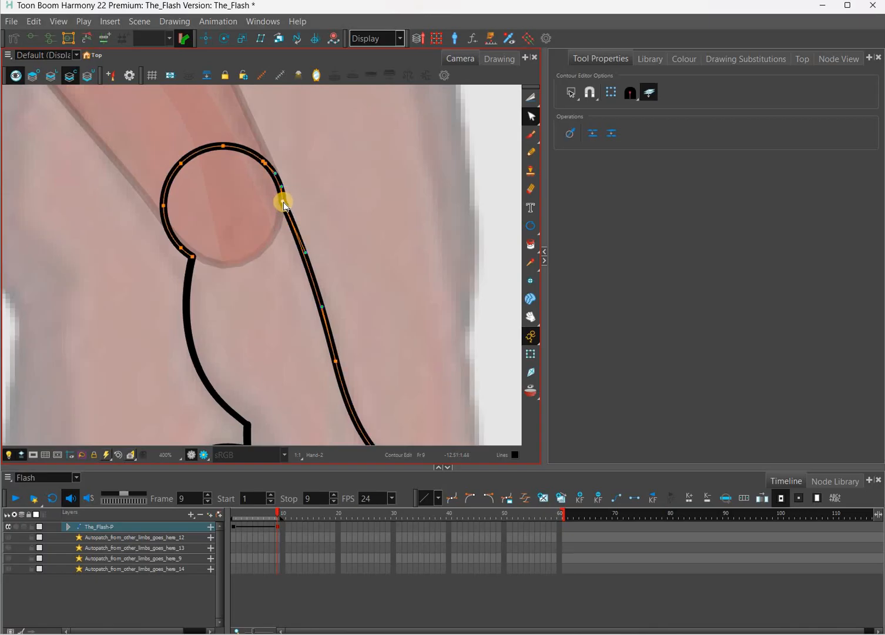
key("Delete")
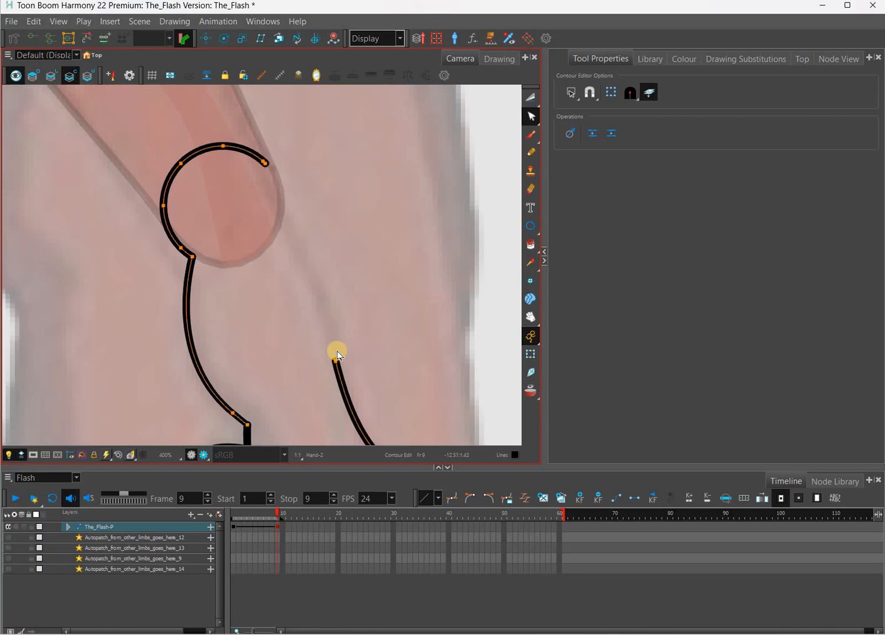
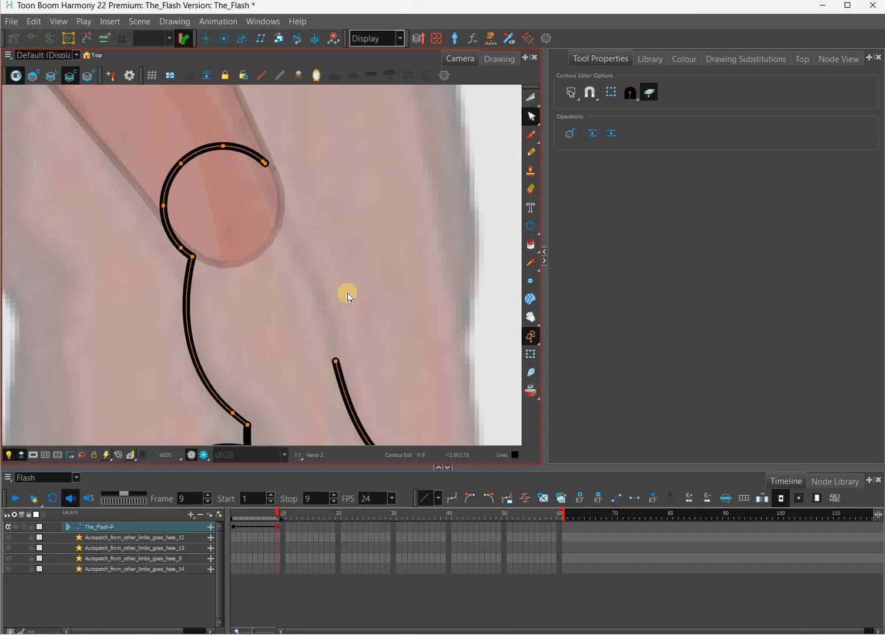
key("ctrl+z")
Step: Select all contour points of the new hand outline and join its pencil lines
scroll(305, 232, "down", 4)
mouse_move(325, 295)
left_mouse_down()
mouse_move(316, 307)
mouse_move(311, 300)
left_mouse_up()
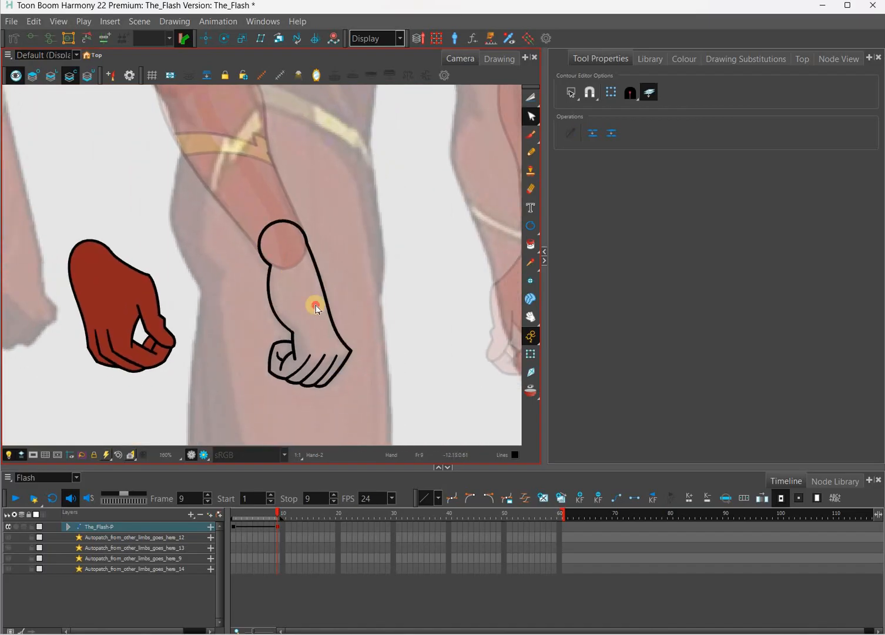
left_click(366, 390)
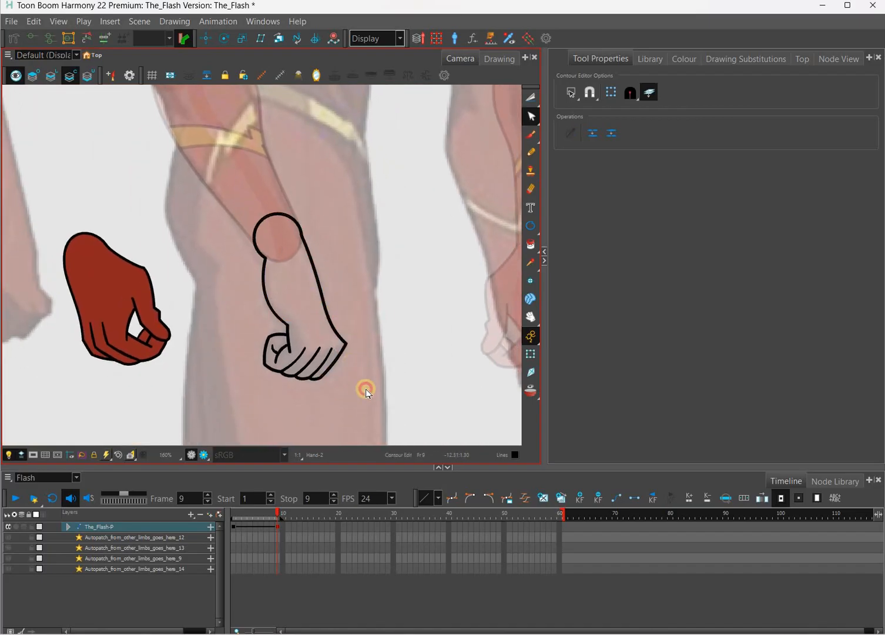
left_click_drag(368, 400, 368, 397)
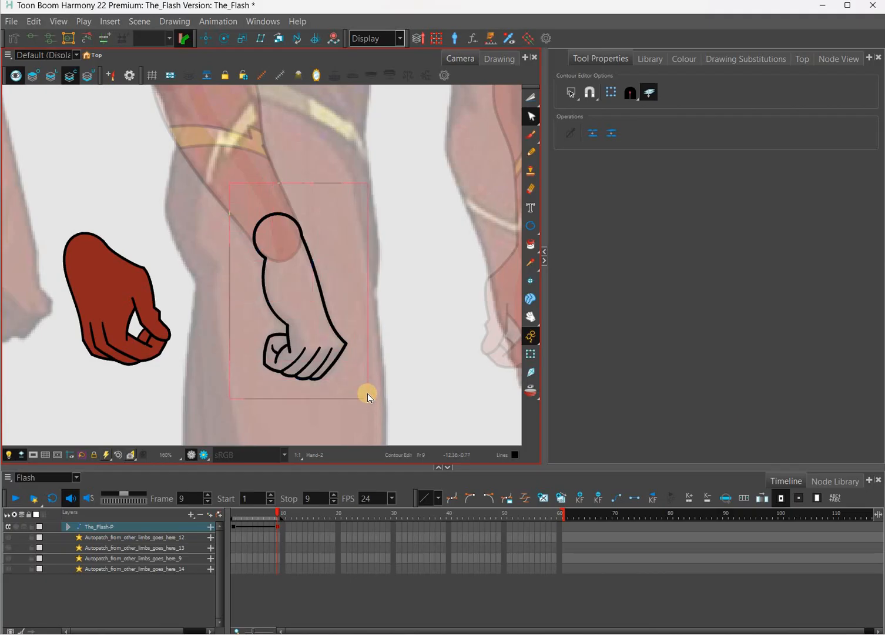
left_click(610, 137)
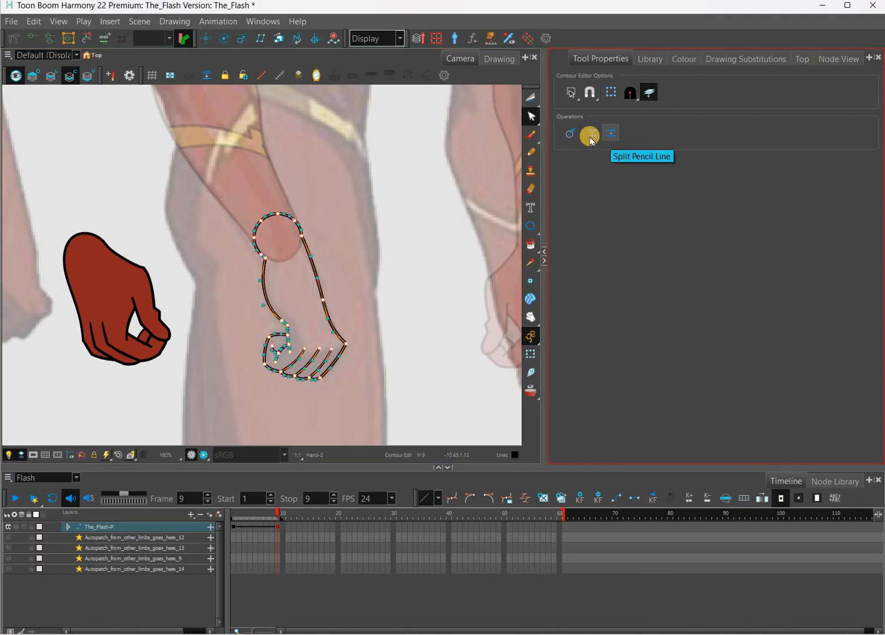
left_click(592, 136)
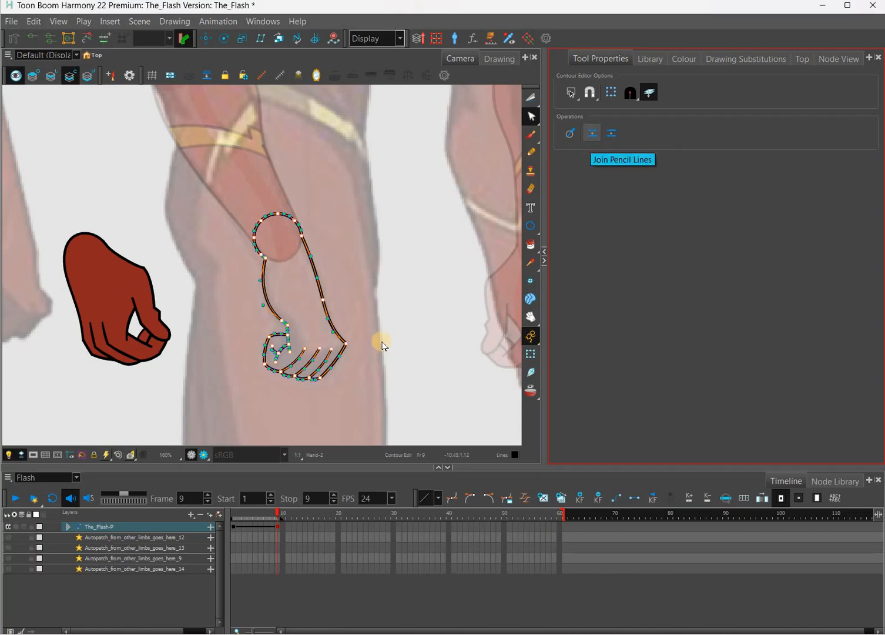
left_click(372, 323)
left_click(287, 222)
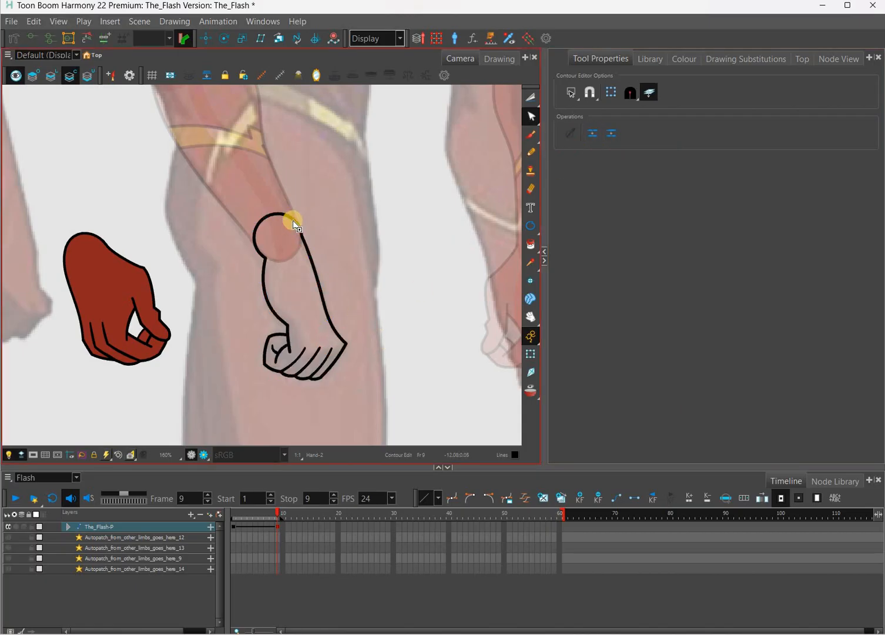
Step: Delete the contour point where the wrist circle meets the outer hand edge
scroll(294, 224, "up", 3)
left_click(295, 225)
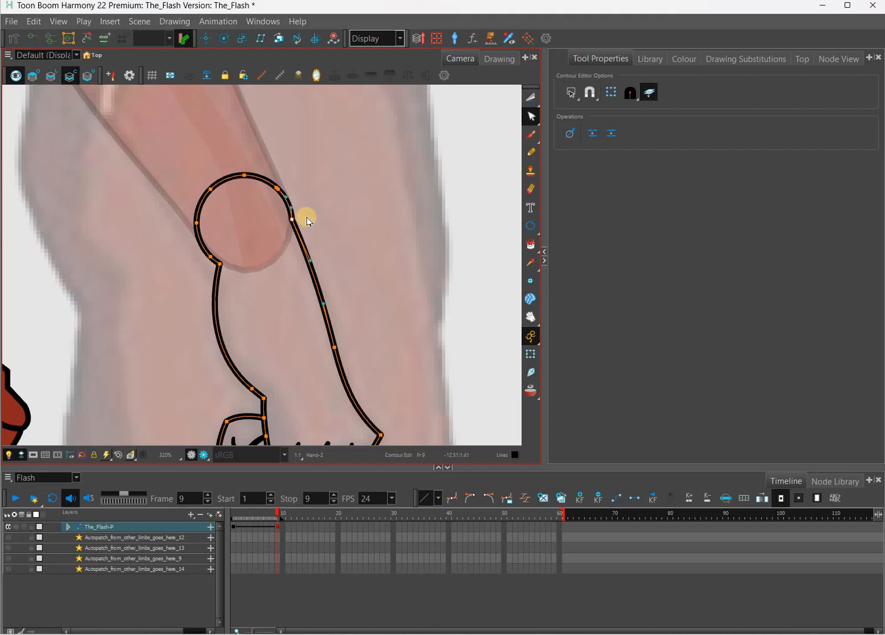
key("Delete")
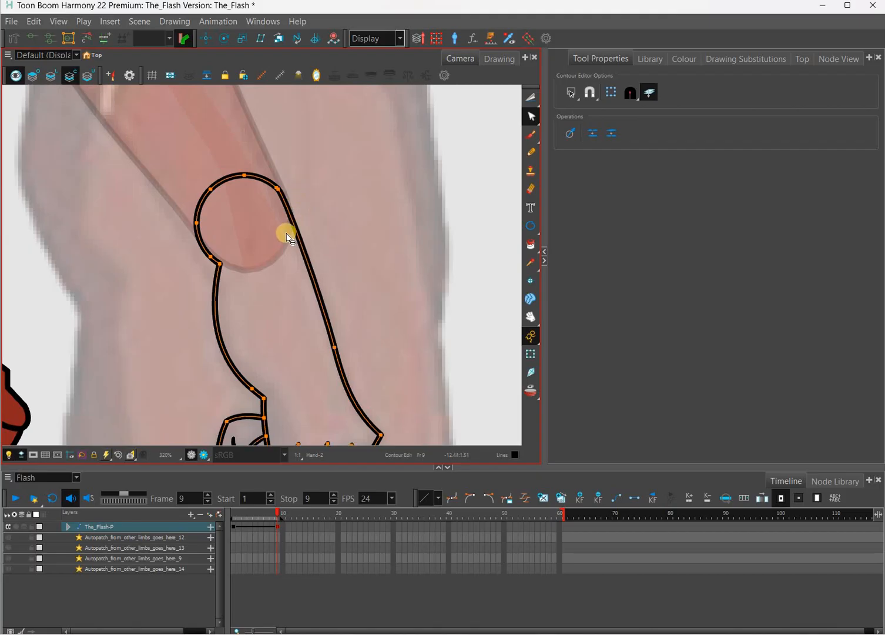
key("ctrl+z")
scroll(298, 215, "up", 3)
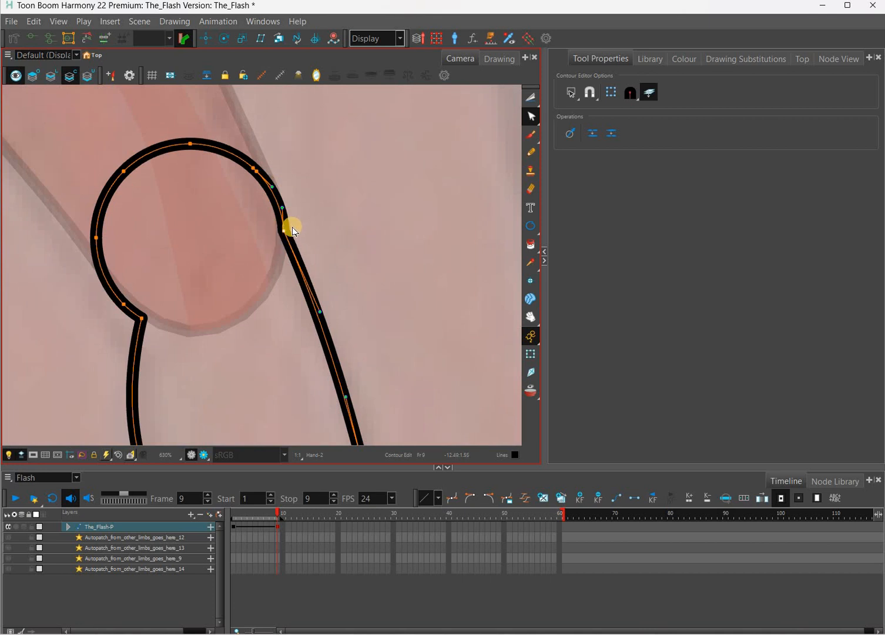
key("Delete")
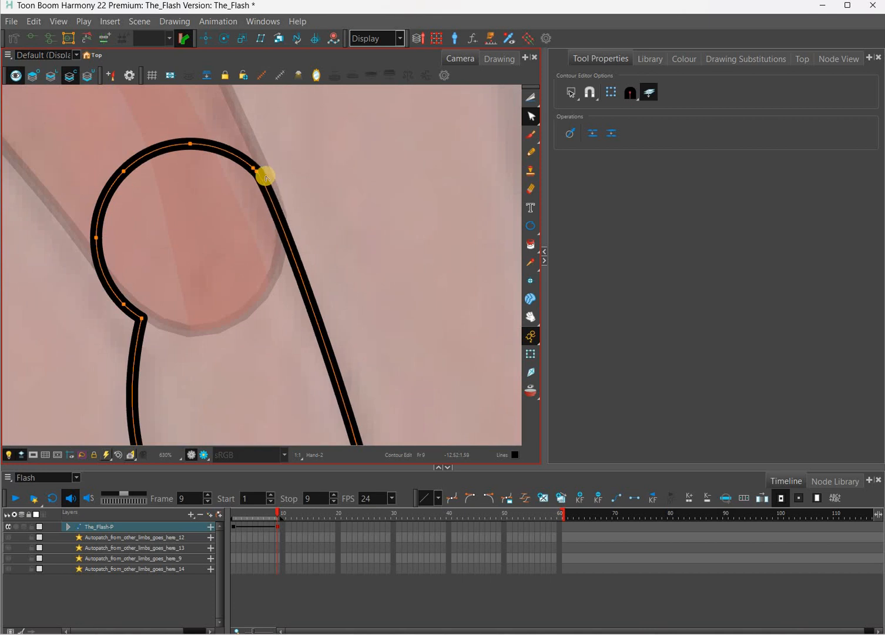
Step: Move the wrist circle's last contour point along the outer hand edge and adjust its handle to smooth the transition
left_click_drag(260, 174, 279, 206)
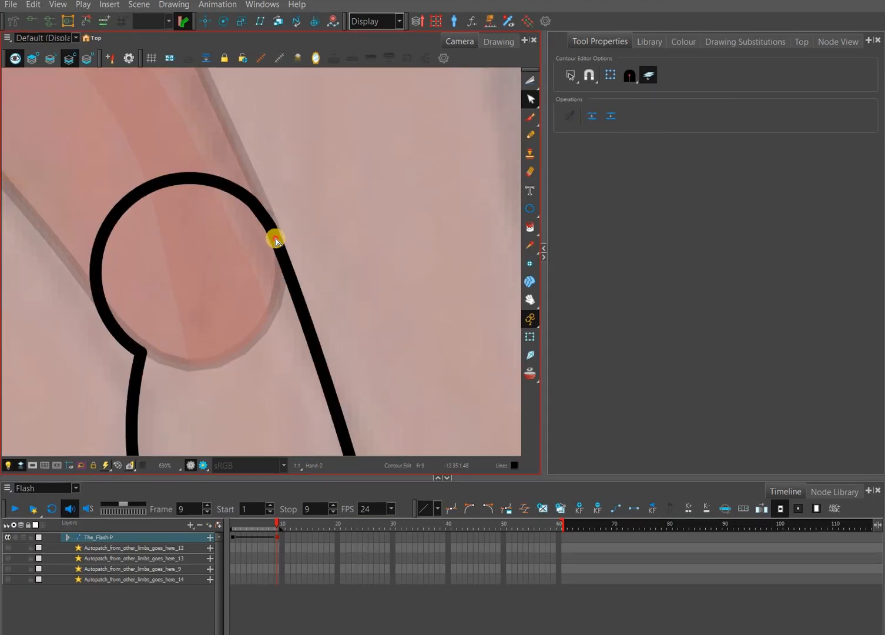
left_click(278, 240)
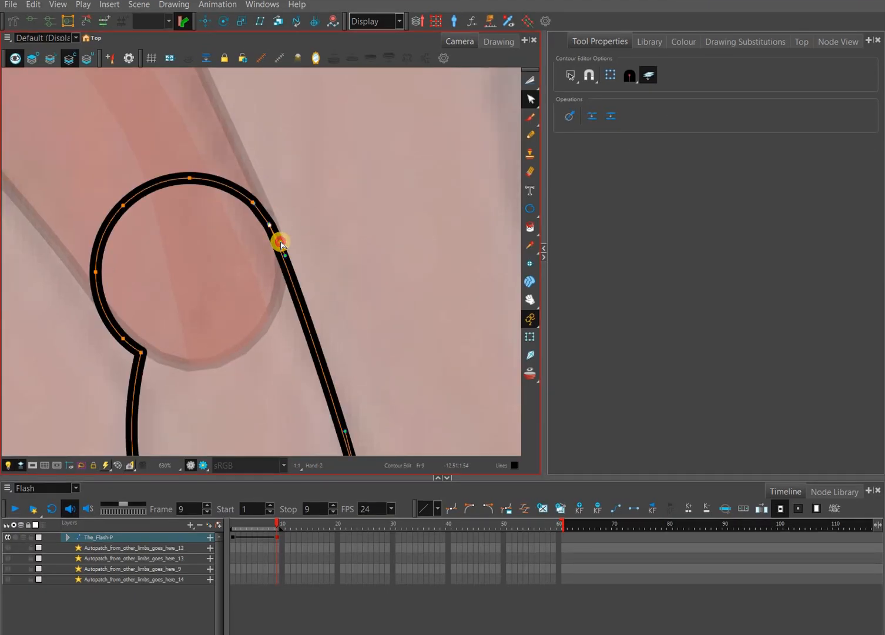
left_click(288, 251)
left_click_drag(288, 251, 235, 158)
scroll(286, 209, "down", 5)
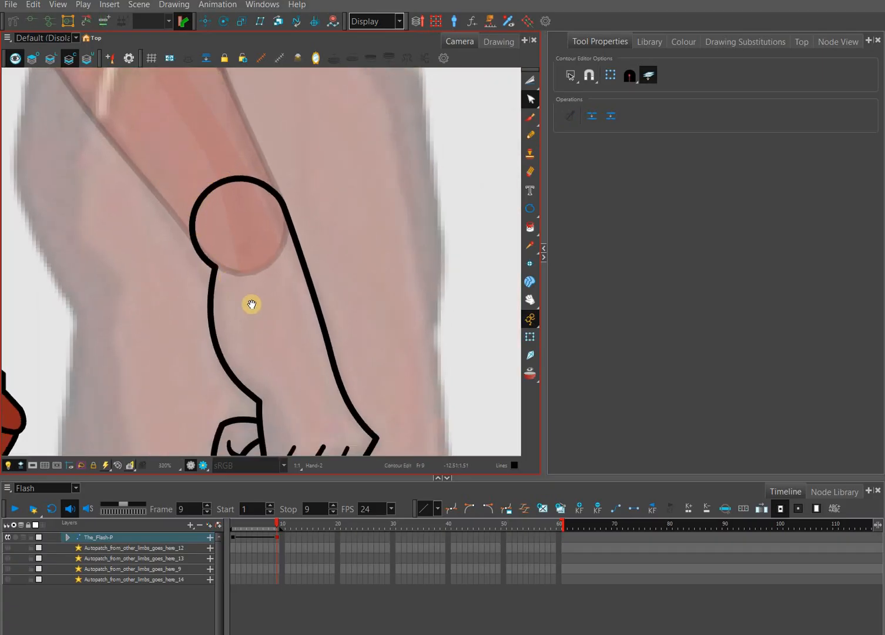
Step: Try deleting the contour points where the wrist circle meets the inner hand edge, and undo the deletions
scroll(225, 236, "up", 1)
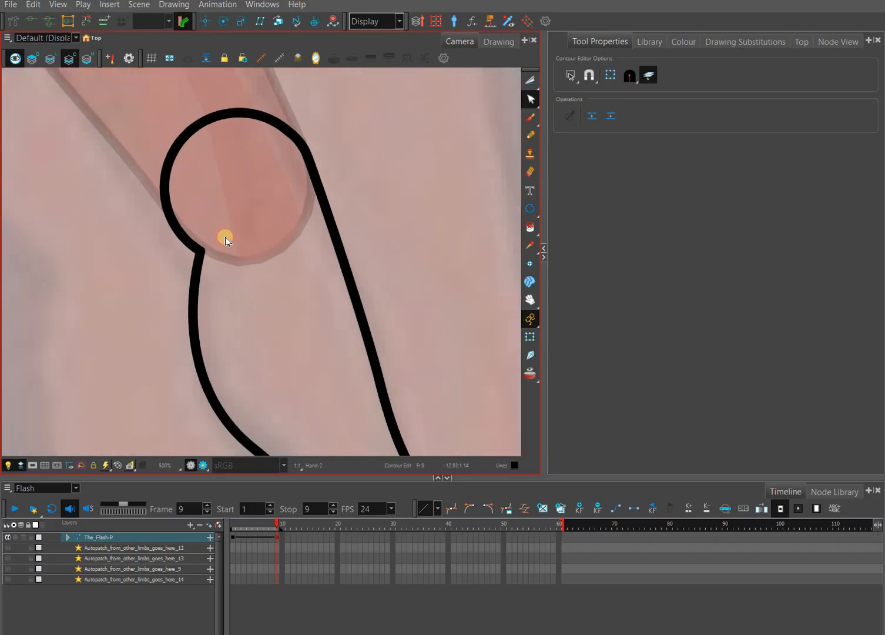
scroll(226, 235, "down", 1)
scroll(226, 235, "down", 2)
left_click(214, 233)
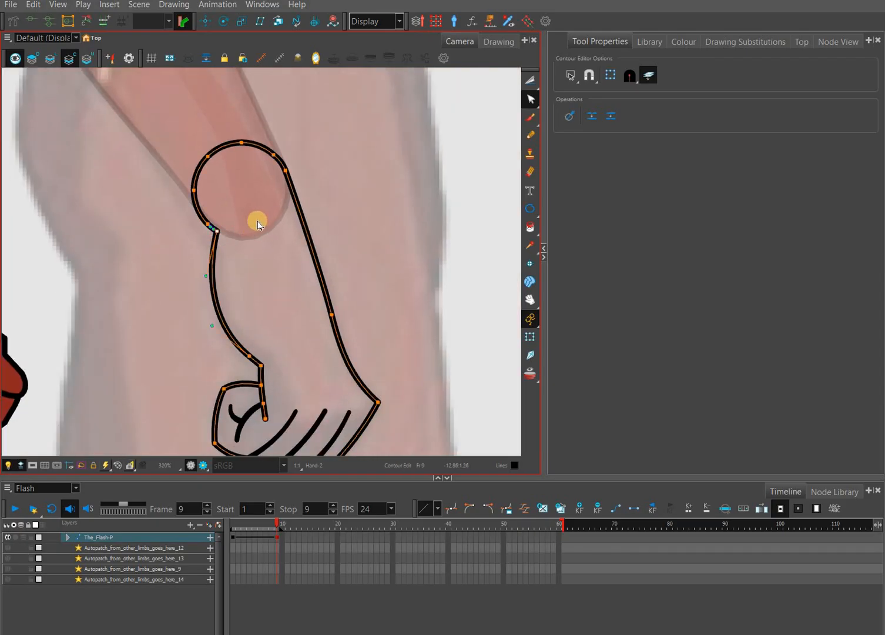
key("Delete")
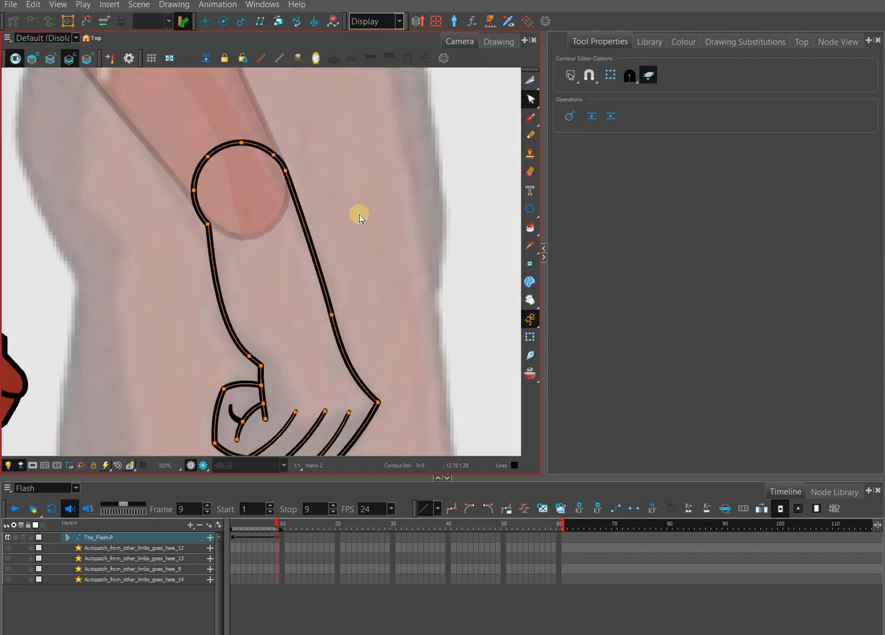
key("Delete")
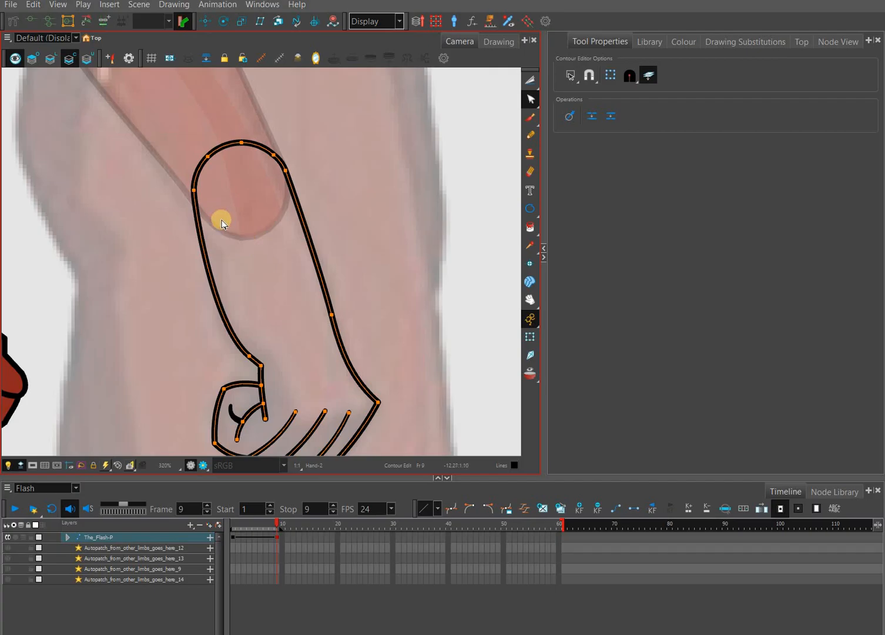
key("ctrl+z")
key("ctrl+z")
Step: Reshape the contour point where the wrist circle meets the inner hand edge into a smooth curve
scroll(218, 217, "up", 2)
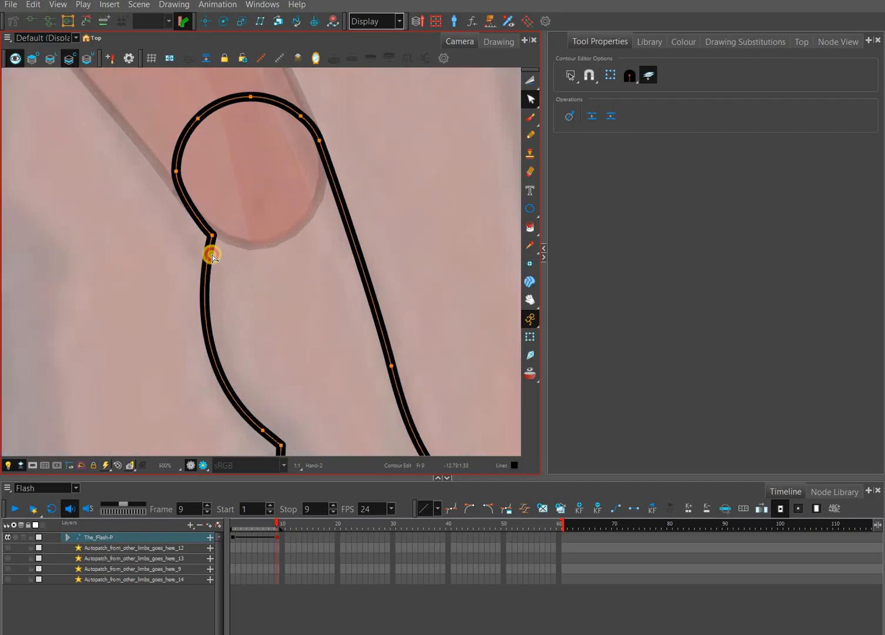
mouse_move(205, 222)
left_mouse_down()
mouse_move(196, 207)
mouse_move(202, 242)
left_mouse_up()
scroll(385, 280, "down", 4)
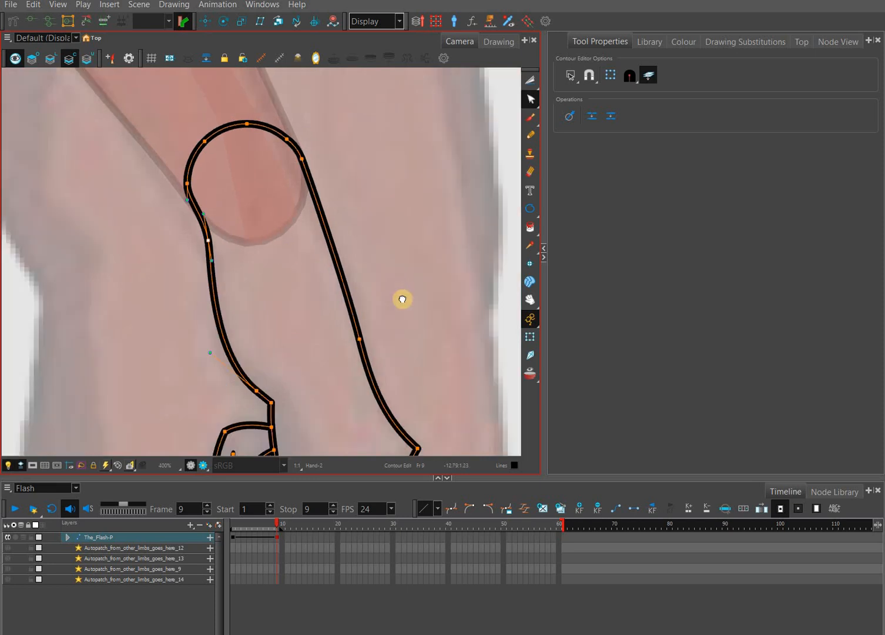
left_click(376, 311)
scroll(377, 314, "down", 3)
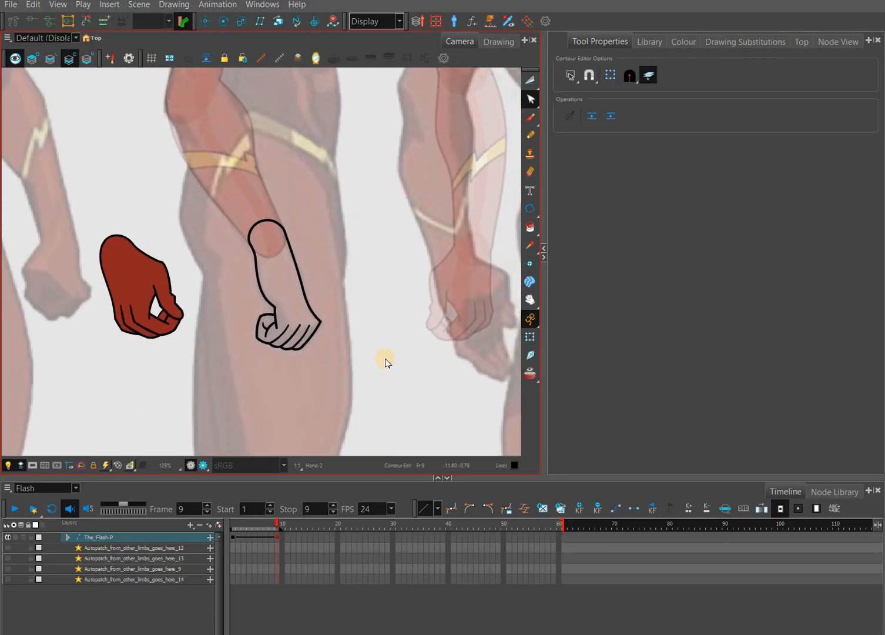
scroll(385, 362, "up", 3)
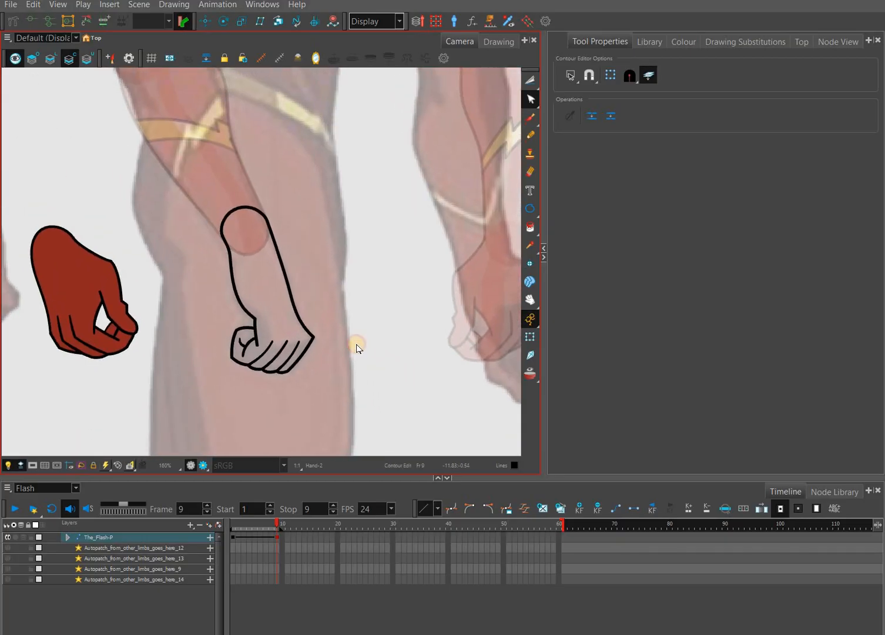
scroll(375, 375, "down", 3)
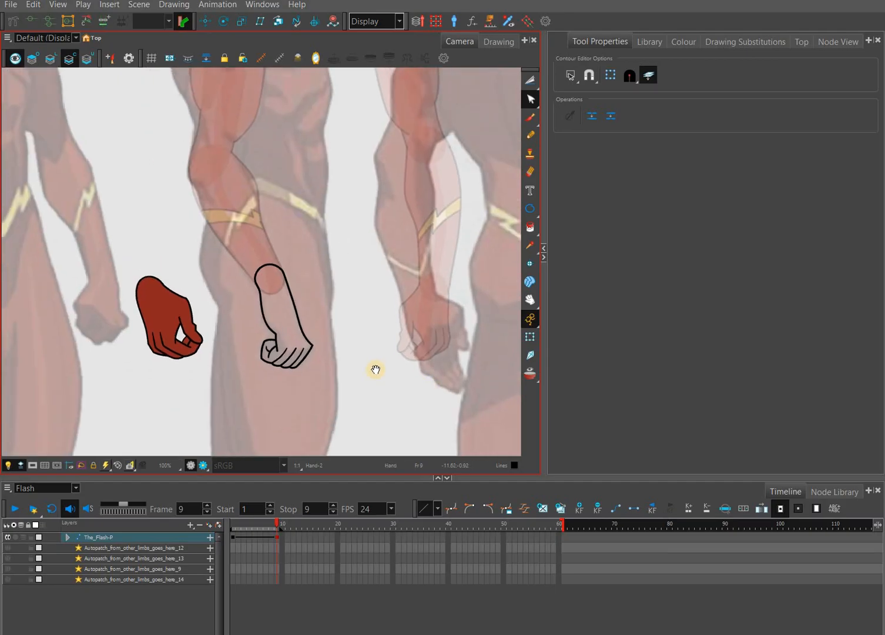
left_click_drag(396, 357, 408, 366)
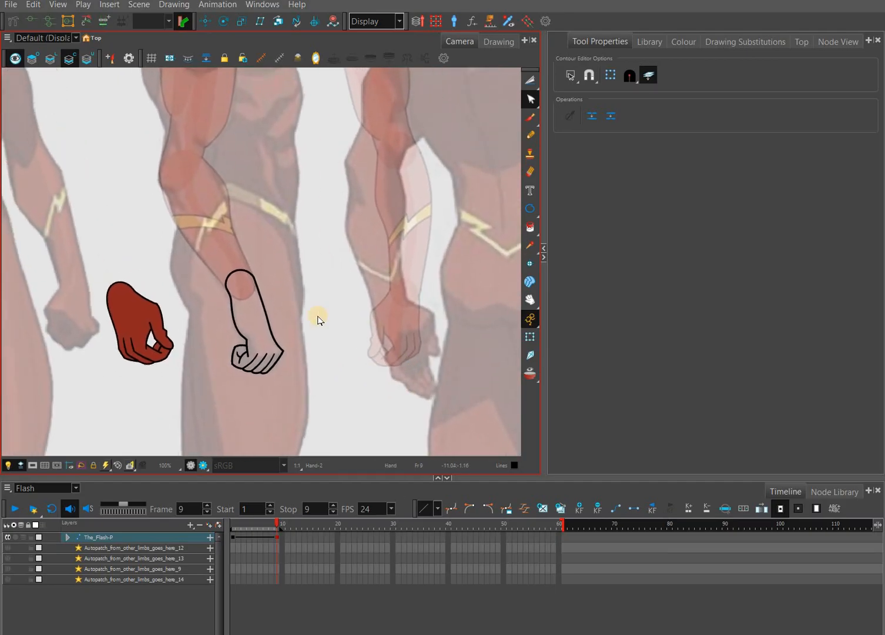
left_click_drag(251, 288, 282, 277)
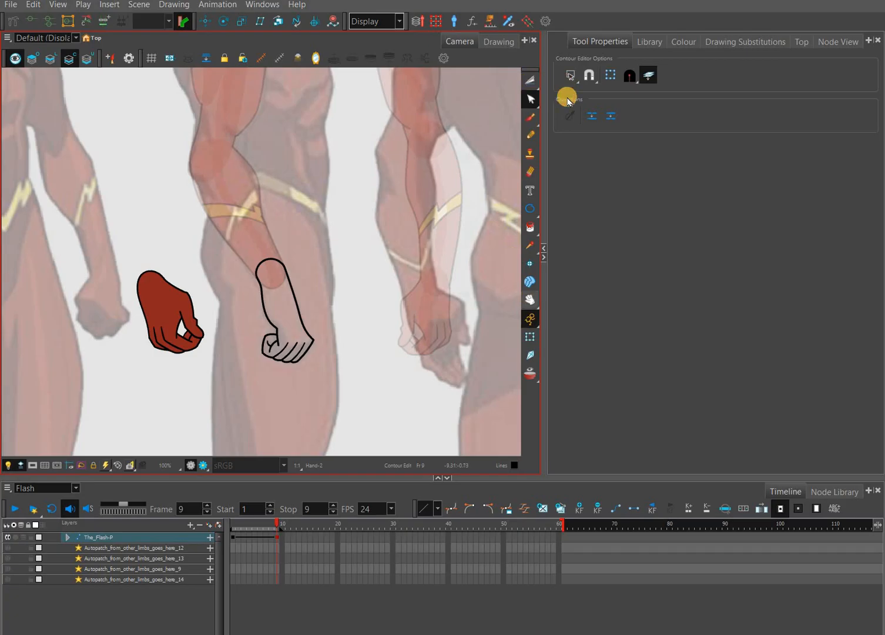
Step: Select the new hand outline in the Colour Art with Apply to Line and Colour Art turned off, and cut it
key("alt+s")
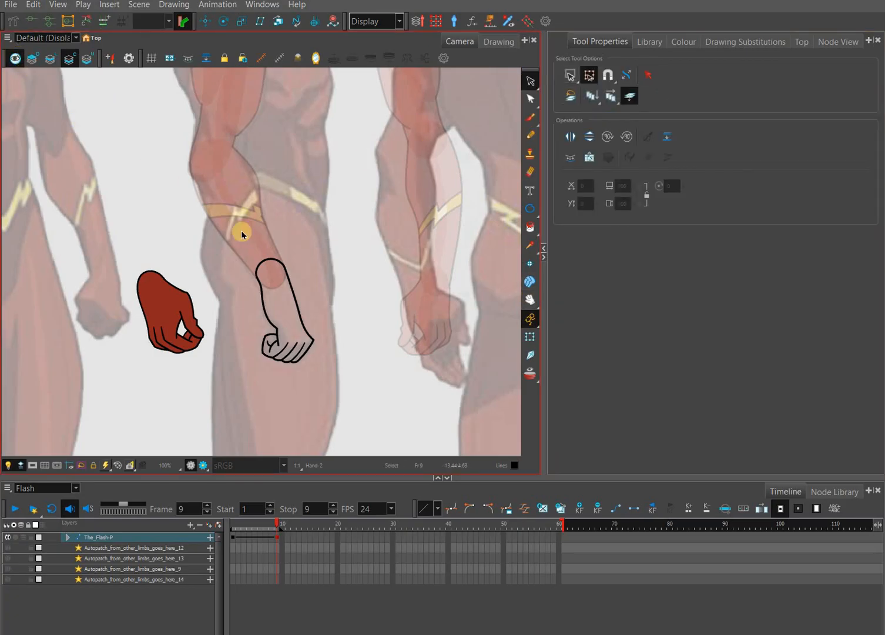
left_click(21, 57)
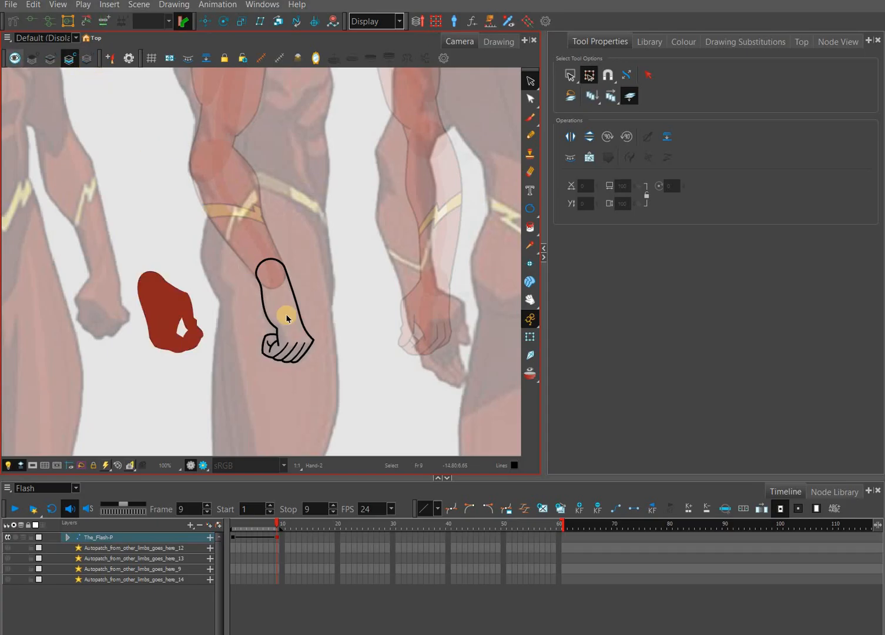
scroll(271, 289, "up", 1)
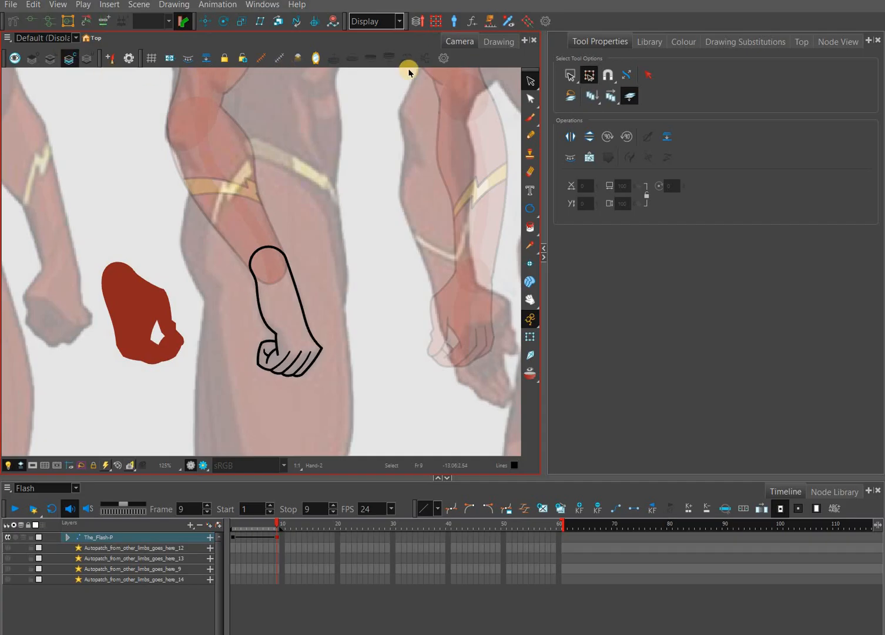
left_click(631, 95)
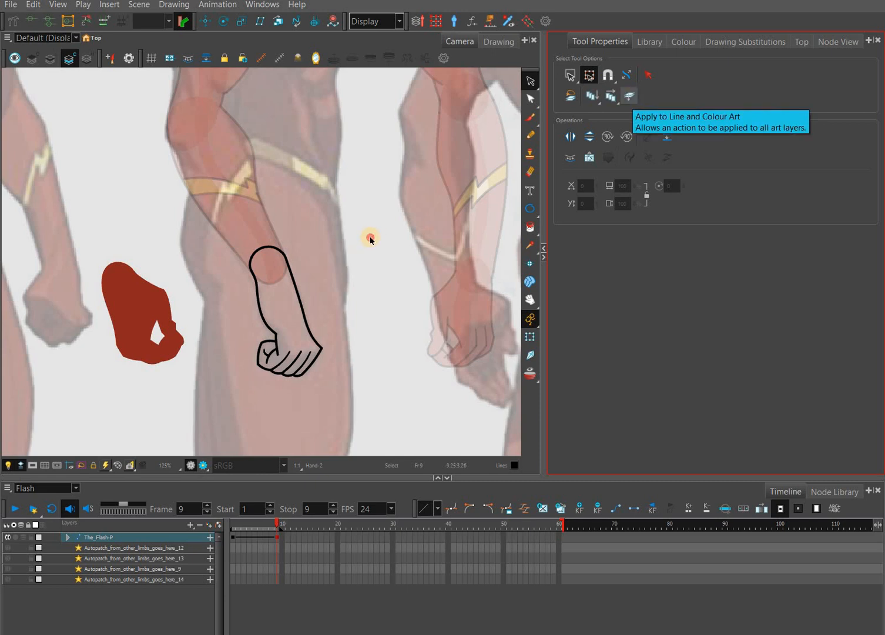
left_click_drag(374, 234, 234, 406)
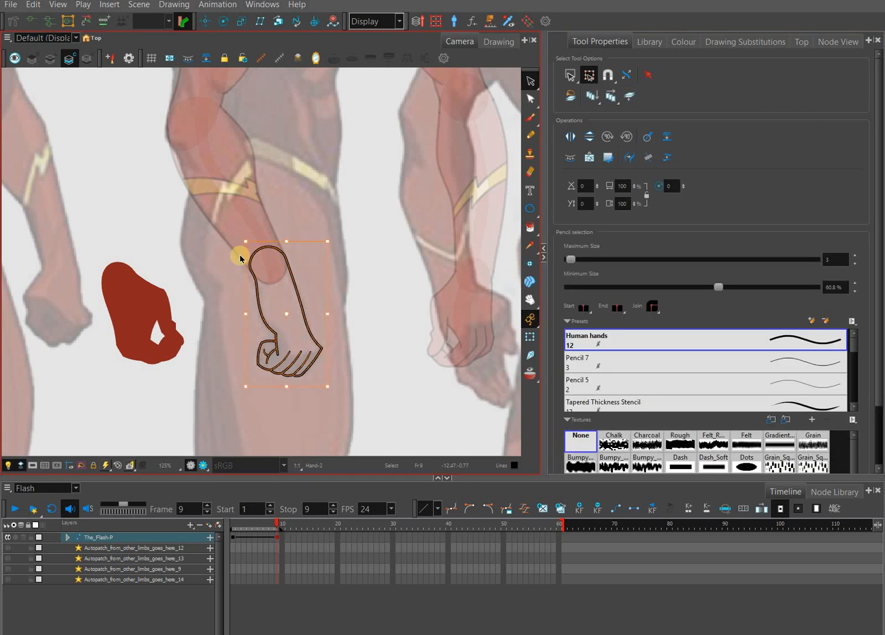
key("ctrl+x")
Step: Try pasting the cut hand outline into the Line Art, and undo the paste
left_click(69, 80)
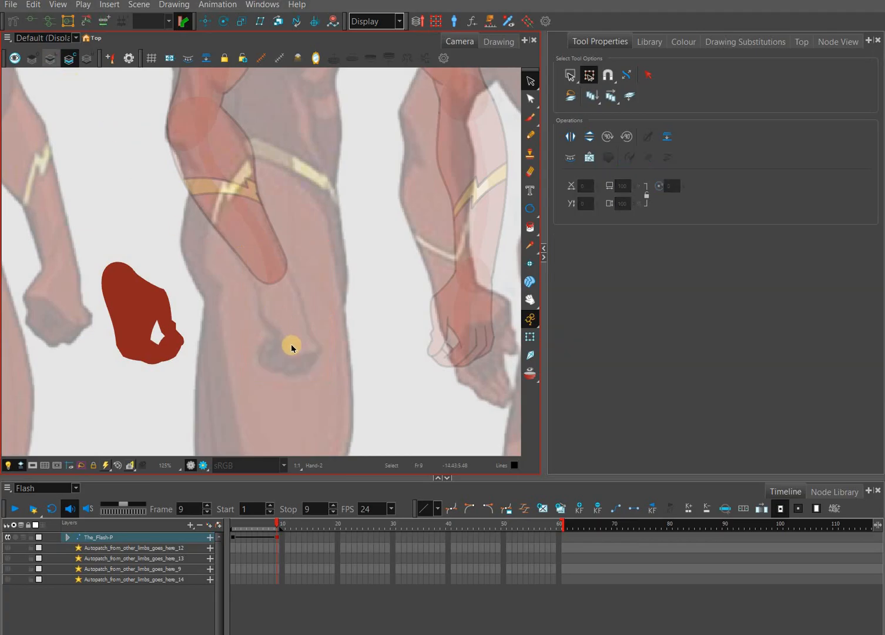
key("l")
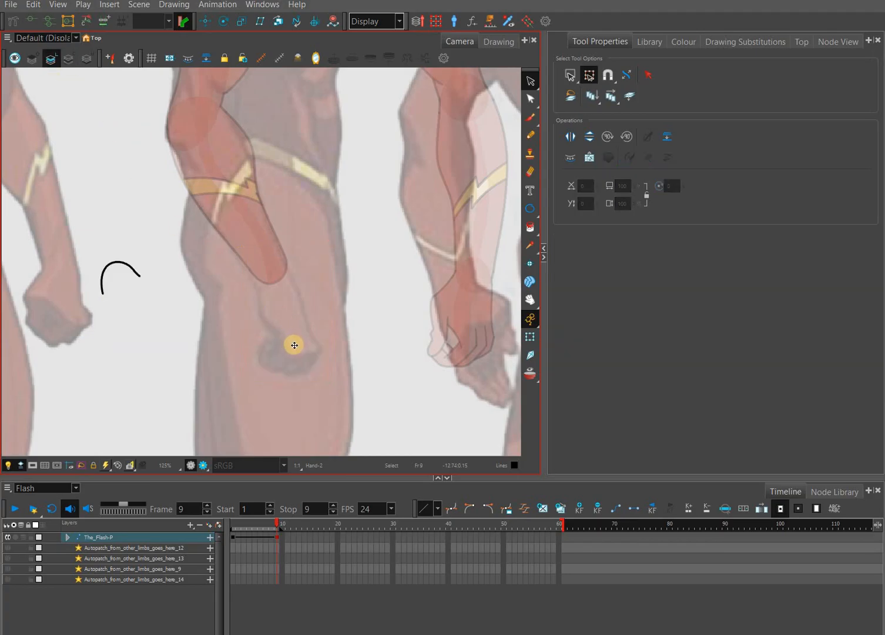
key("ctrl+v")
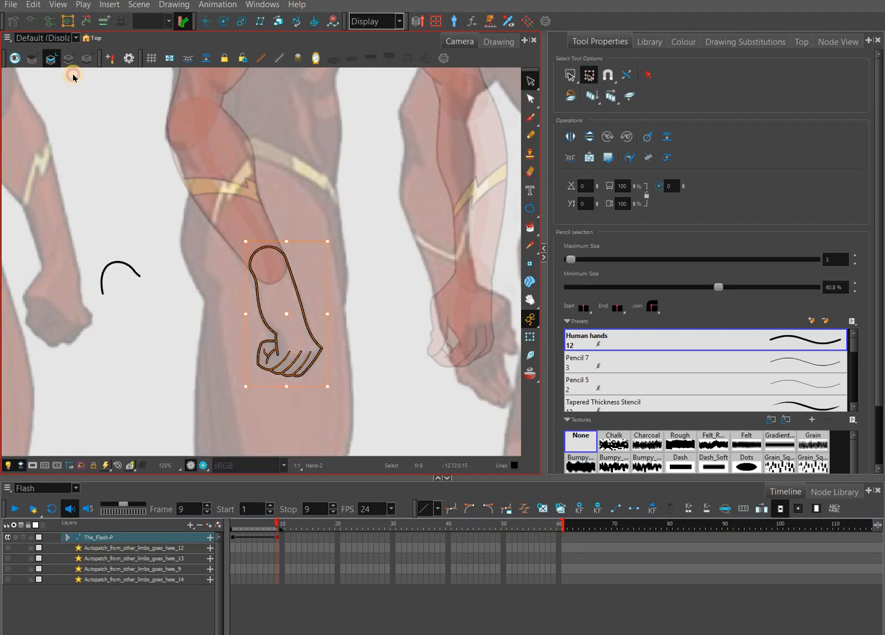
key("ctrl+z")
key("ctrl+z")
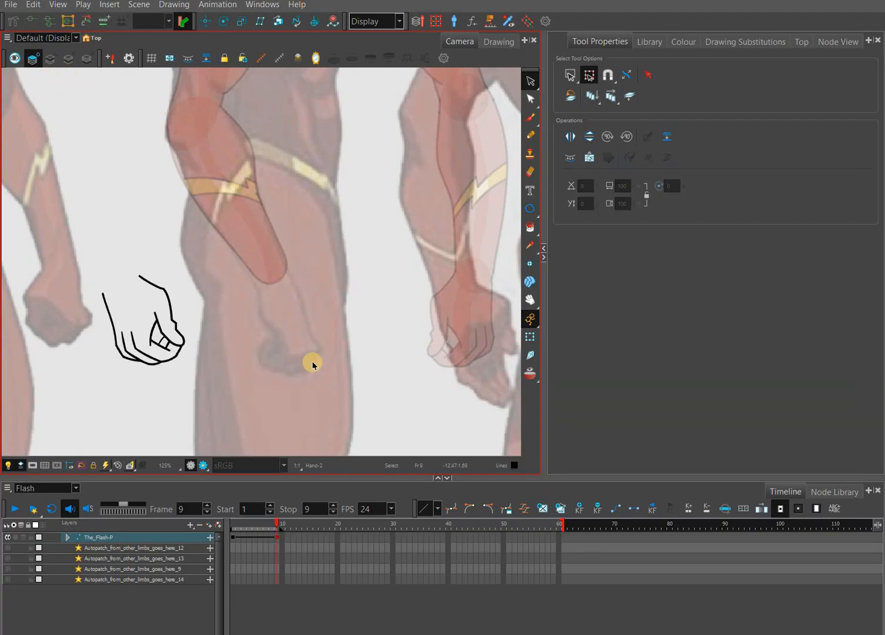
Step: Paste the hand outline into the Overlay art and fill it with the costume red sampled from the existing hand's Colour Art
key("ctrl+v")
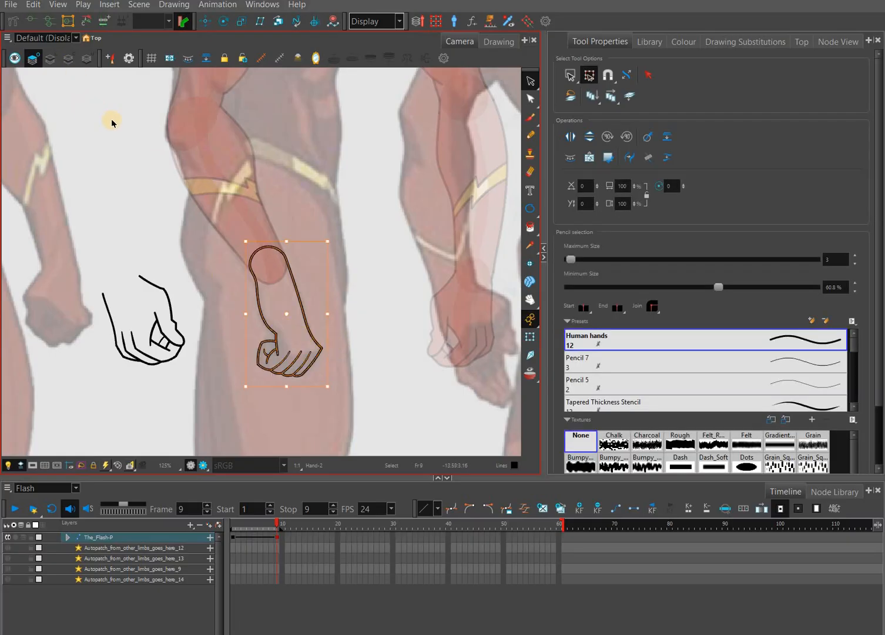
key("l")
key("alt+i")
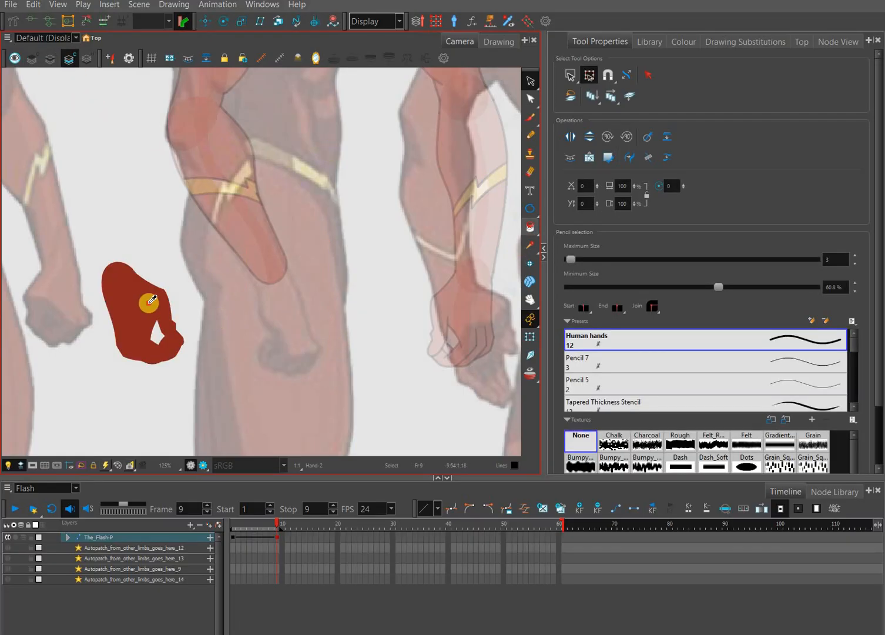
left_click(148, 303)
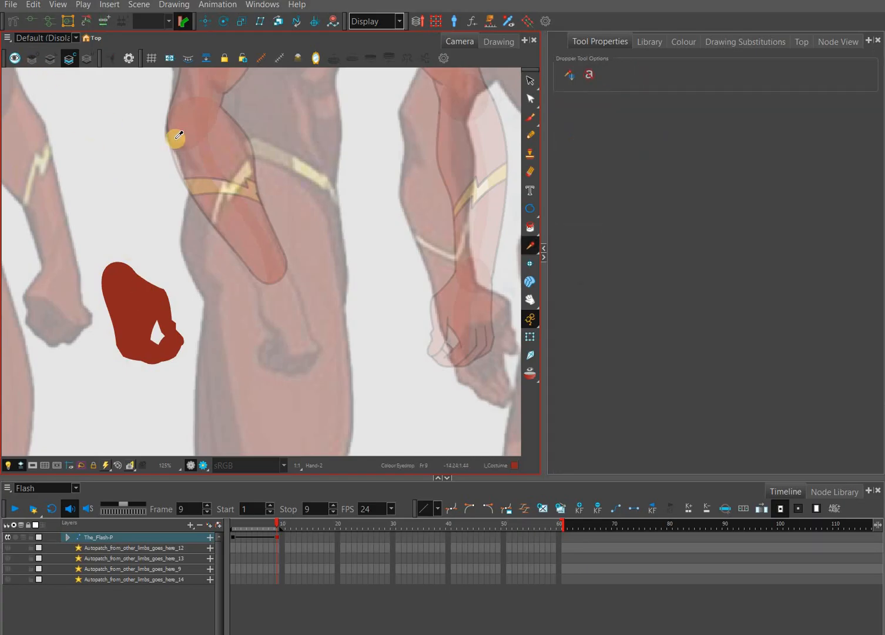
key("l")
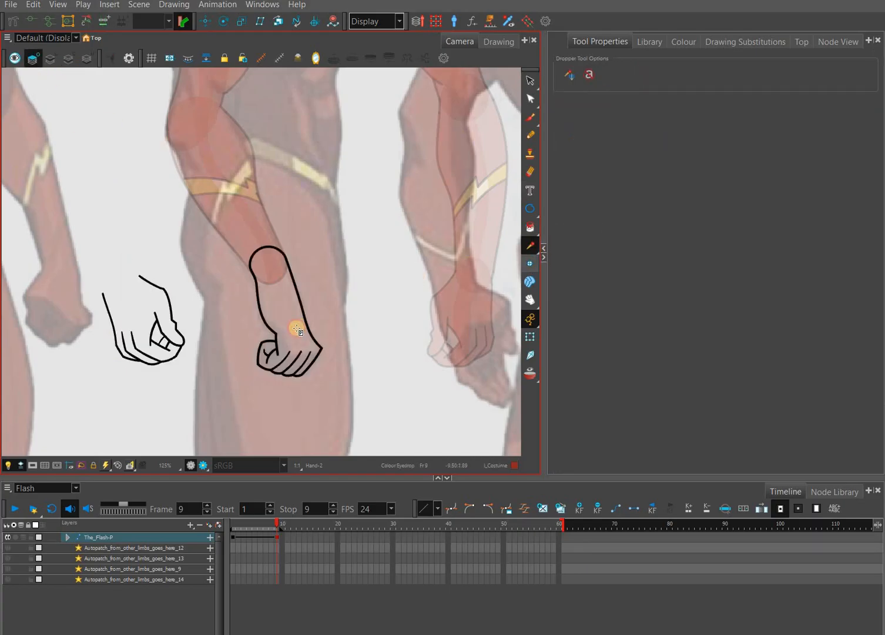
key("alt+i")
key("l")
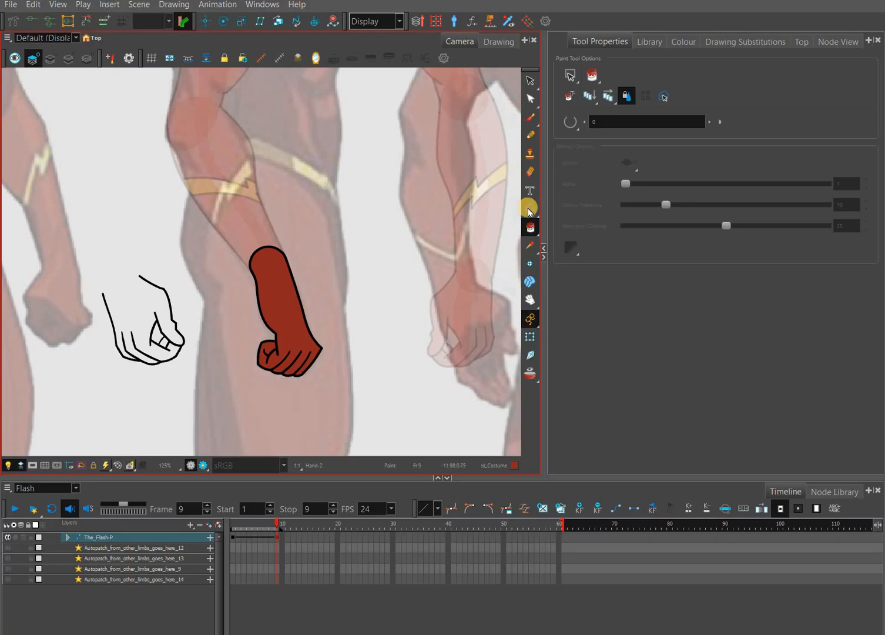
Step: Select the whole new hand drawing and transfer its red fill to the Colour Art, keeping only the outline in the Overlay art
left_click(531, 82)
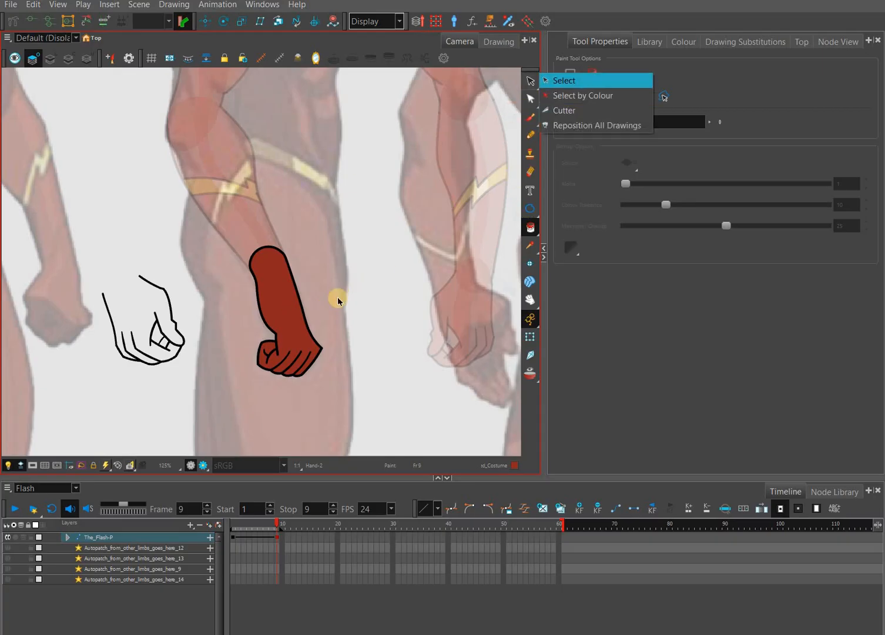
key("ctrl+a")
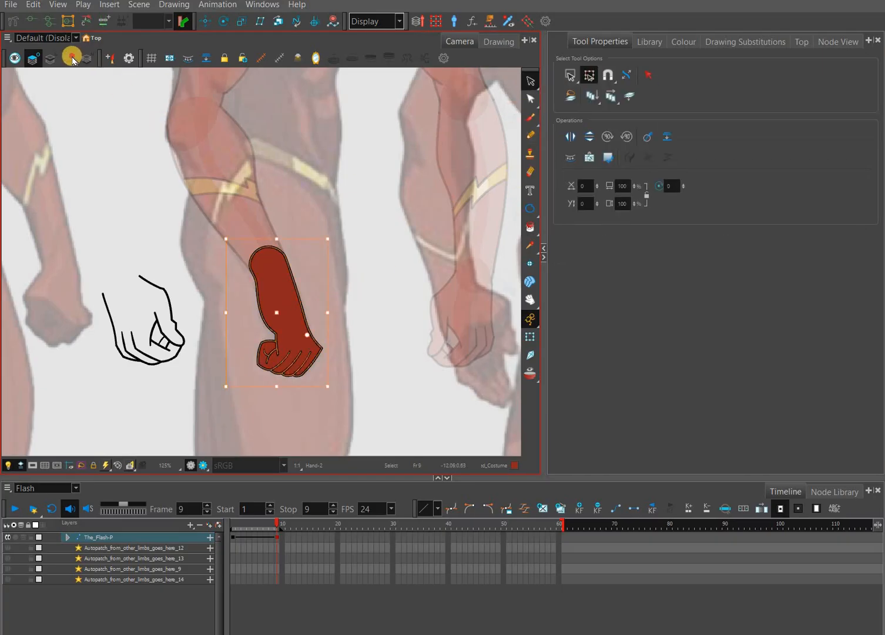
left_click(71, 58)
key("l")
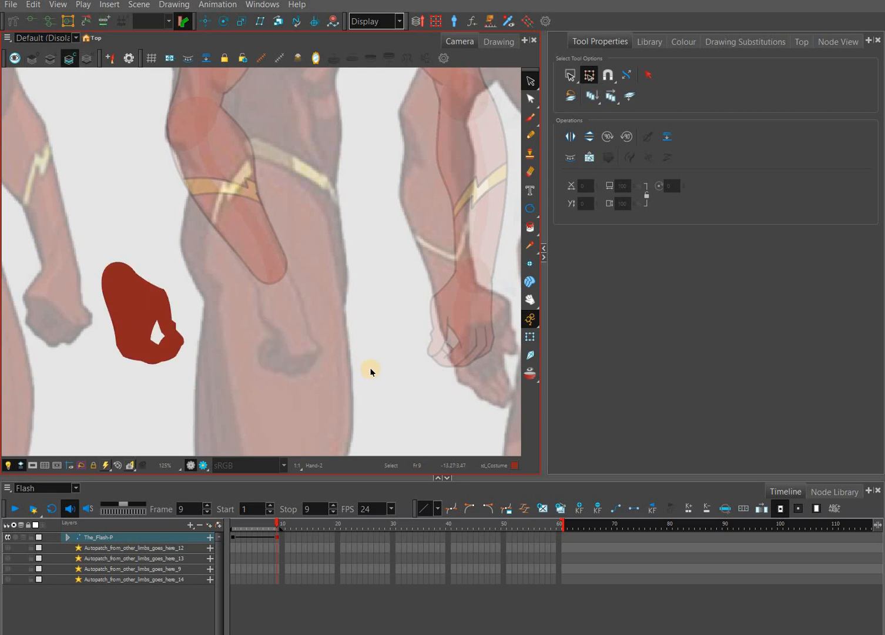
key("ctrl+v")
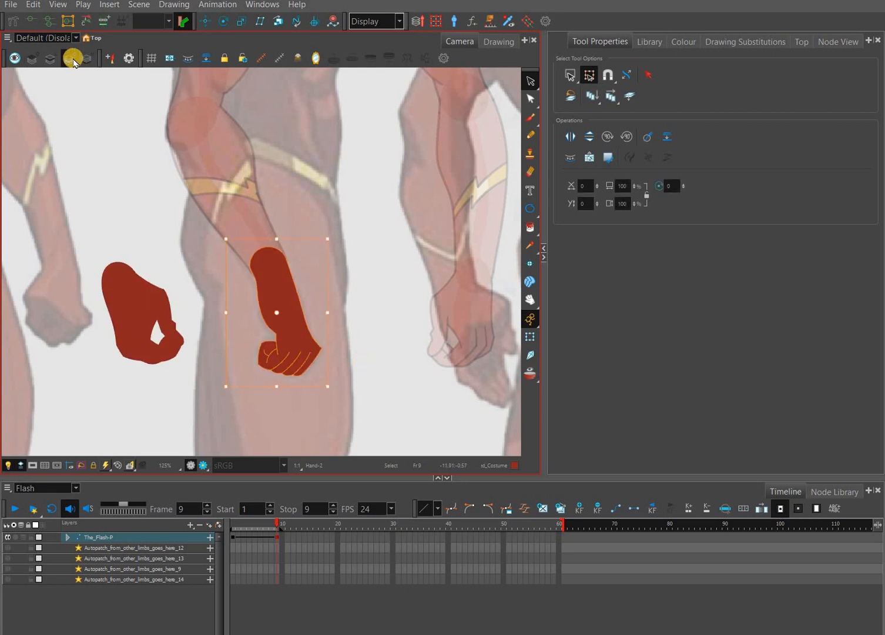
left_click(33, 58)
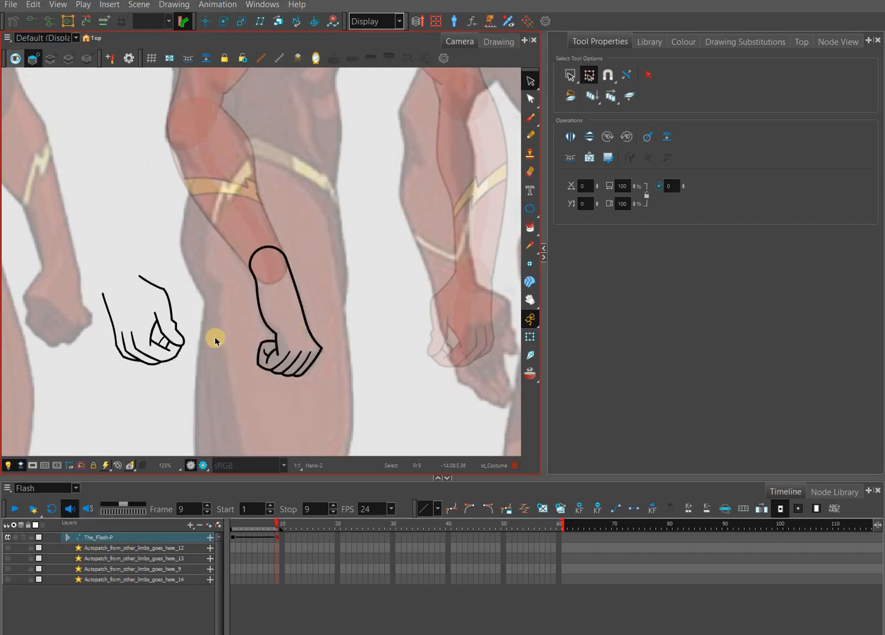
Step: Show all art layers together and delete the old hand drawing beside the new one from every layer
key("shift+p")
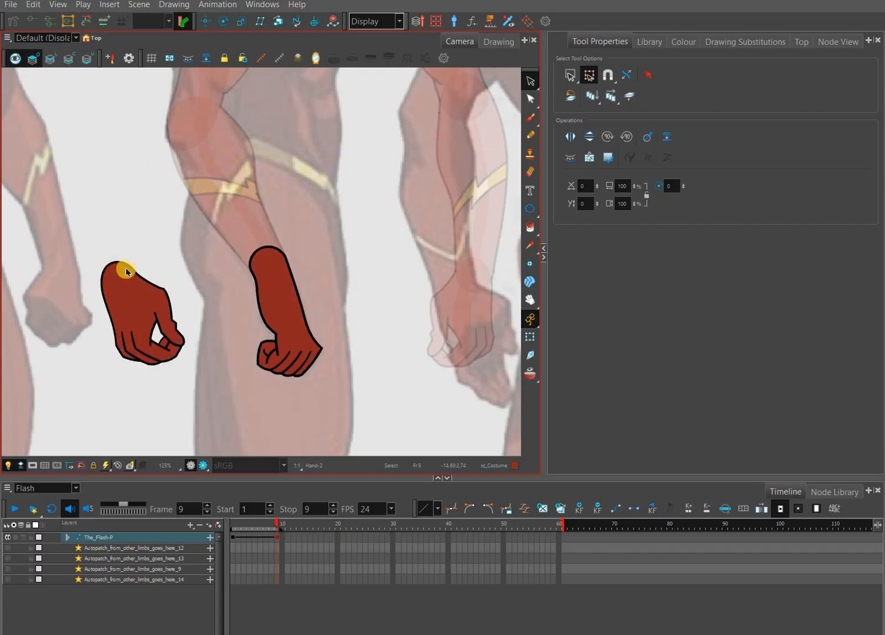
left_click_drag(86, 231, 200, 393)
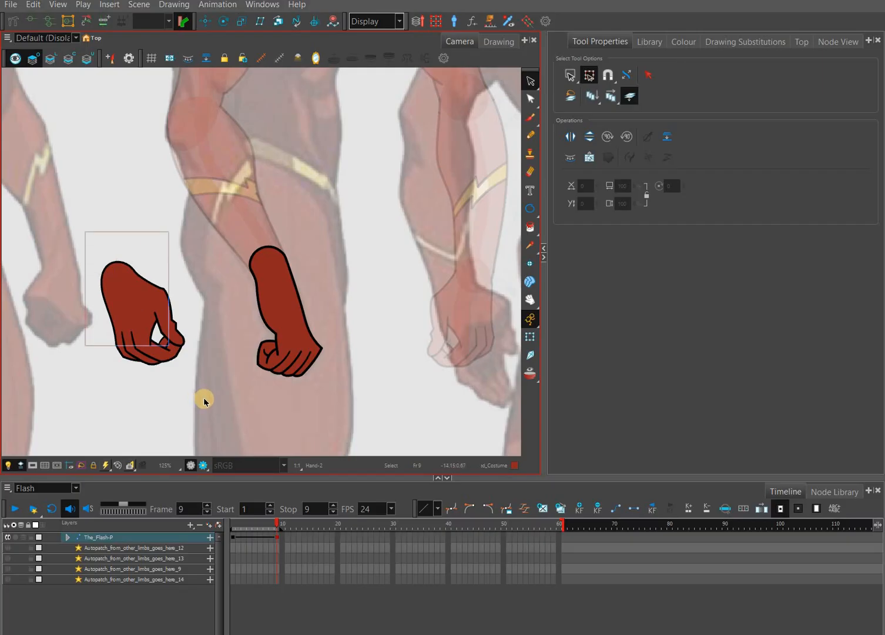
key("Delete")
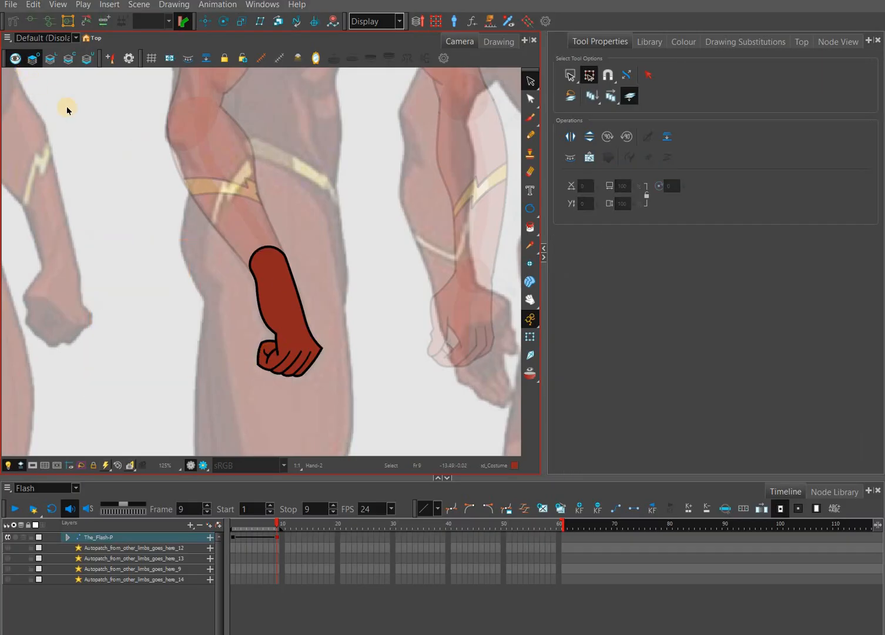
Step: Cut the rounded wrist arc off the Overlay outline with the Cutter and paste it into the Line Art
left_click(530, 338)
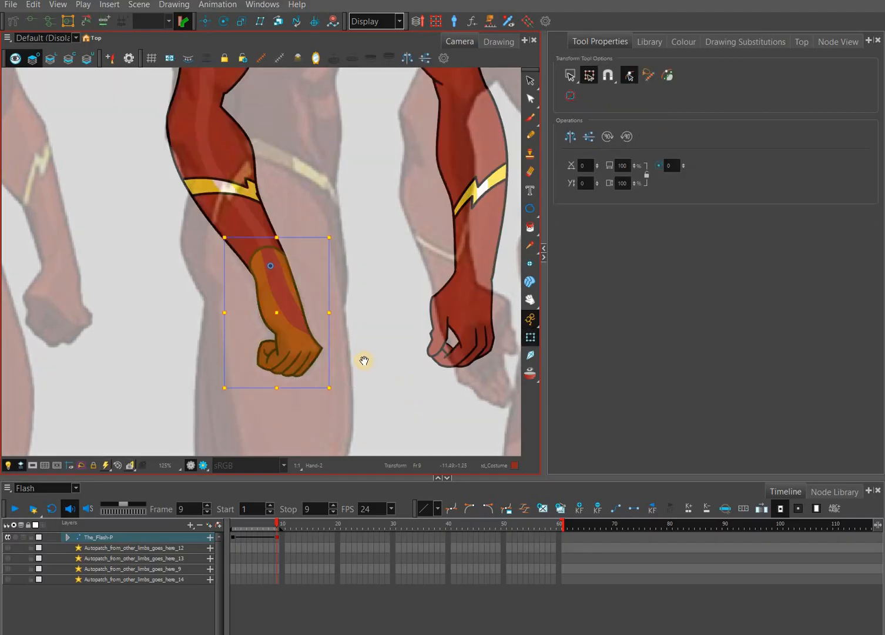
scroll(226, 204, "up", 2)
left_click_drag(186, 233, 181, 271)
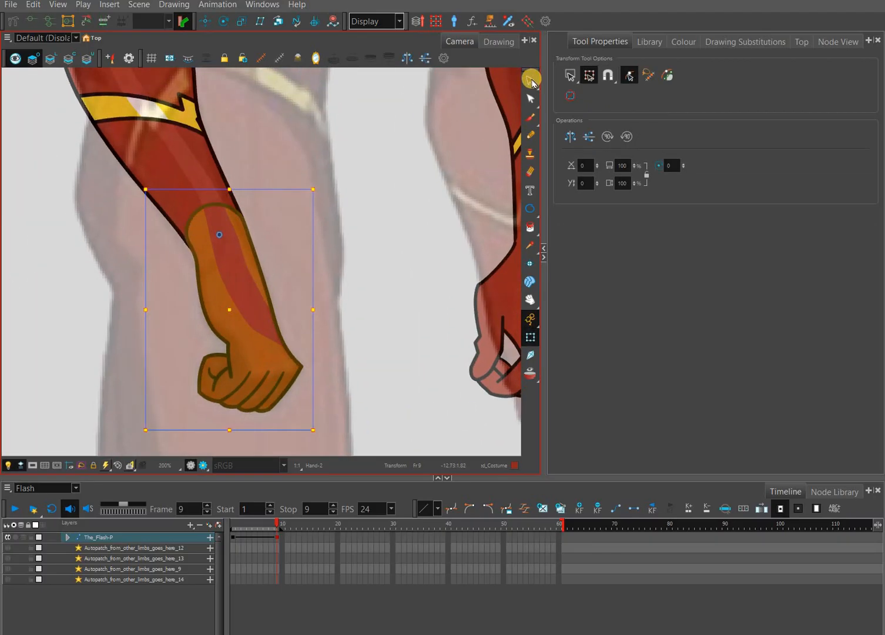
key("alt+s")
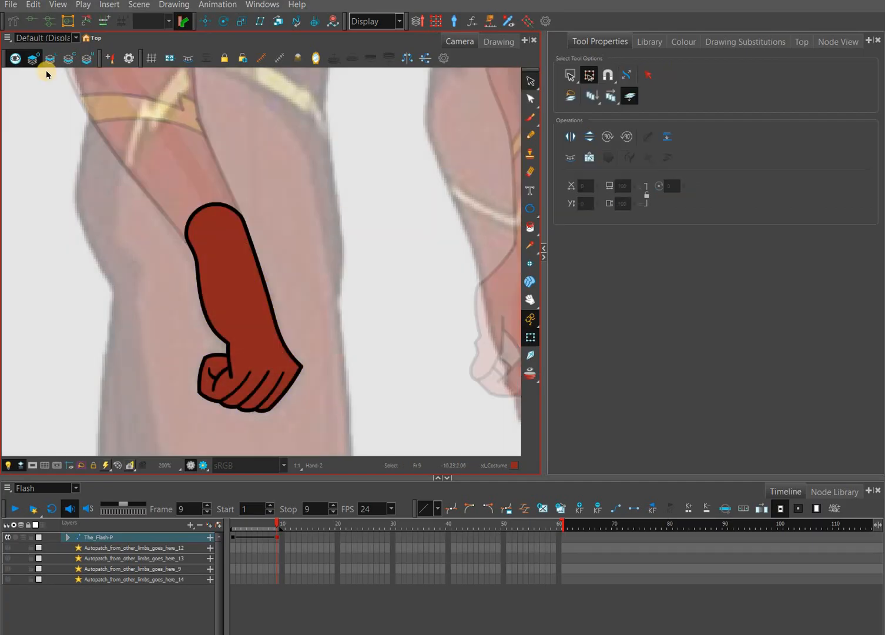
left_click(15, 58)
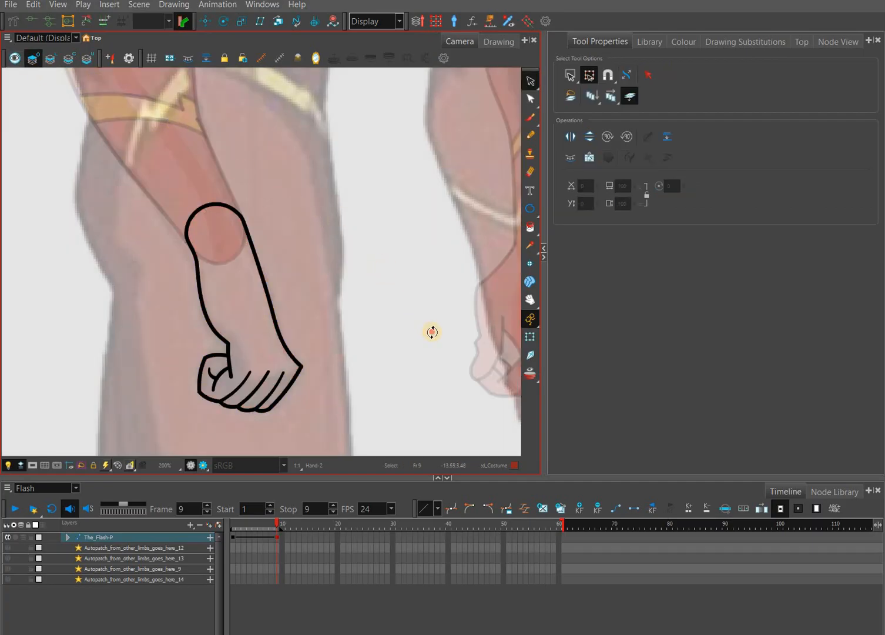
left_click_drag(389, 381, 583, 114)
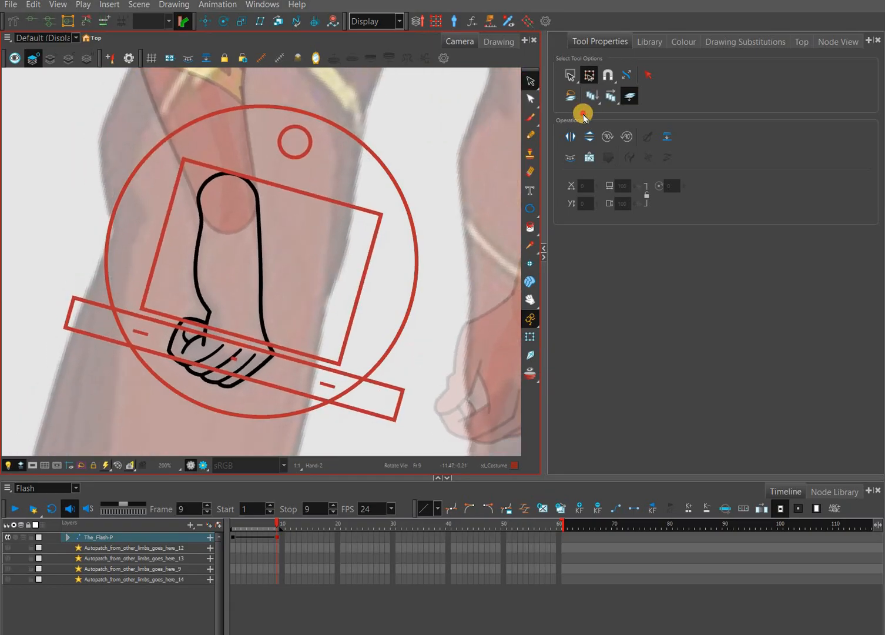
left_click(531, 84)
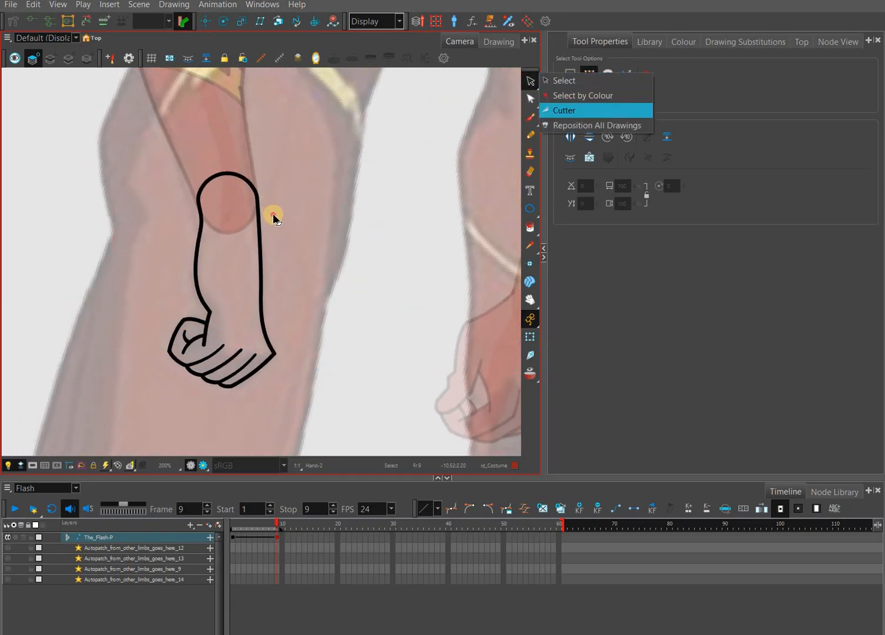
left_click(581, 112)
left_click_drag(274, 216, 168, 117)
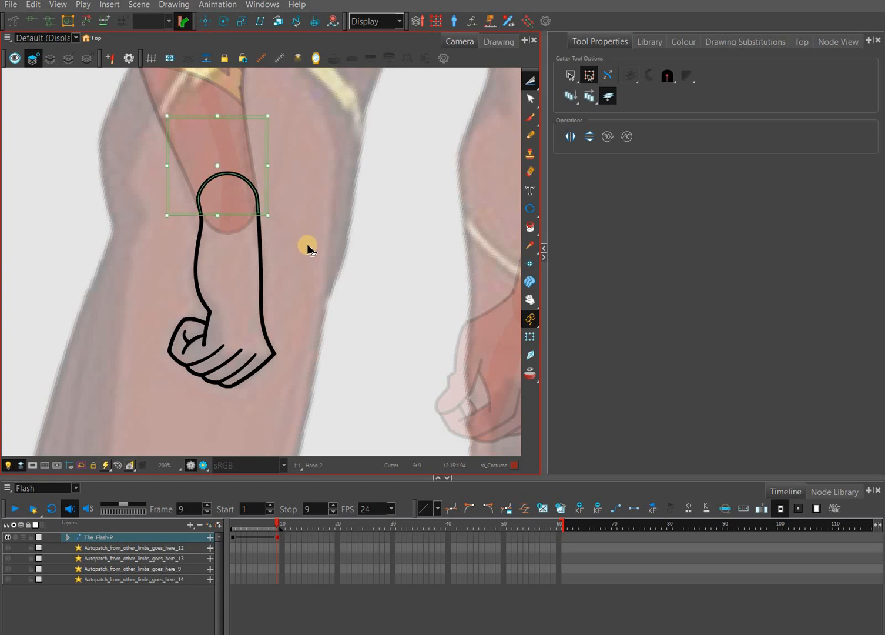
key("Delete")
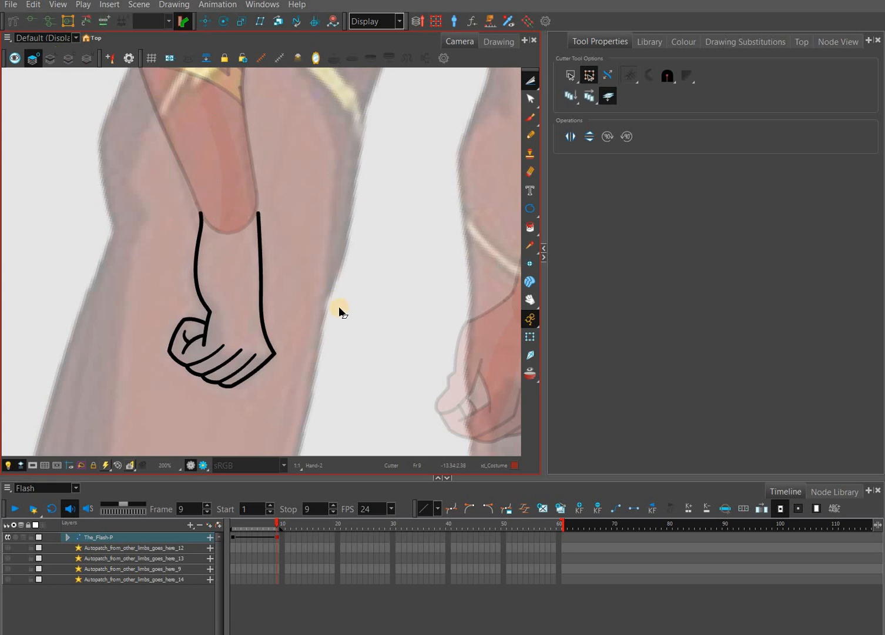
key("l")
Step: Try moving the hand away from the forearm with the Transform tool, and undo the move
left_click(531, 339)
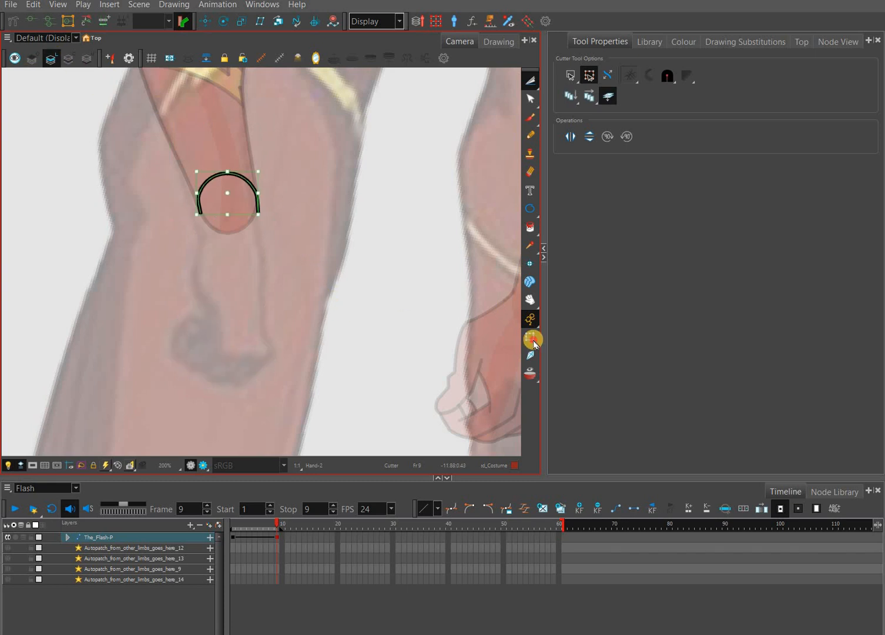
key("shift+t")
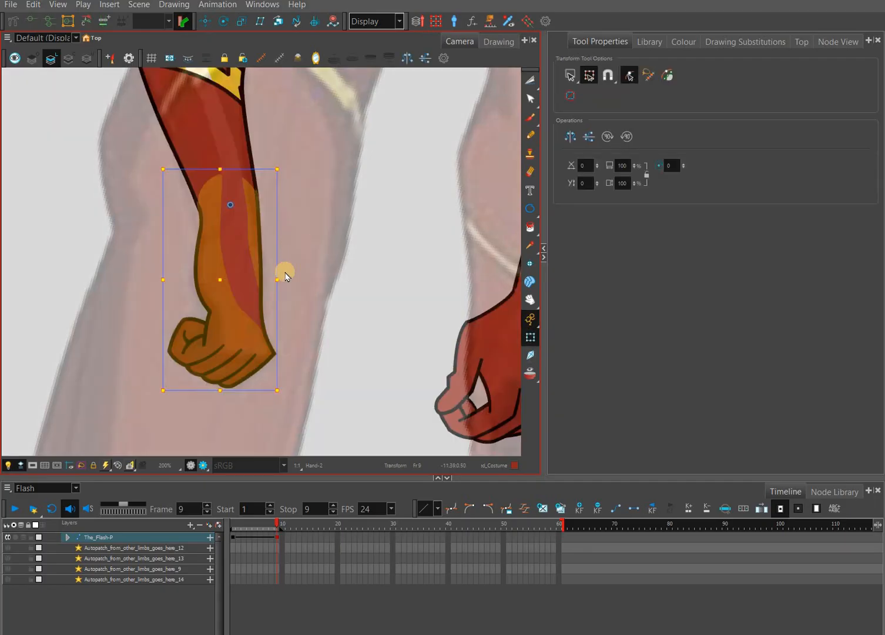
left_click(283, 286)
left_click_drag(293, 289, 356, 290)
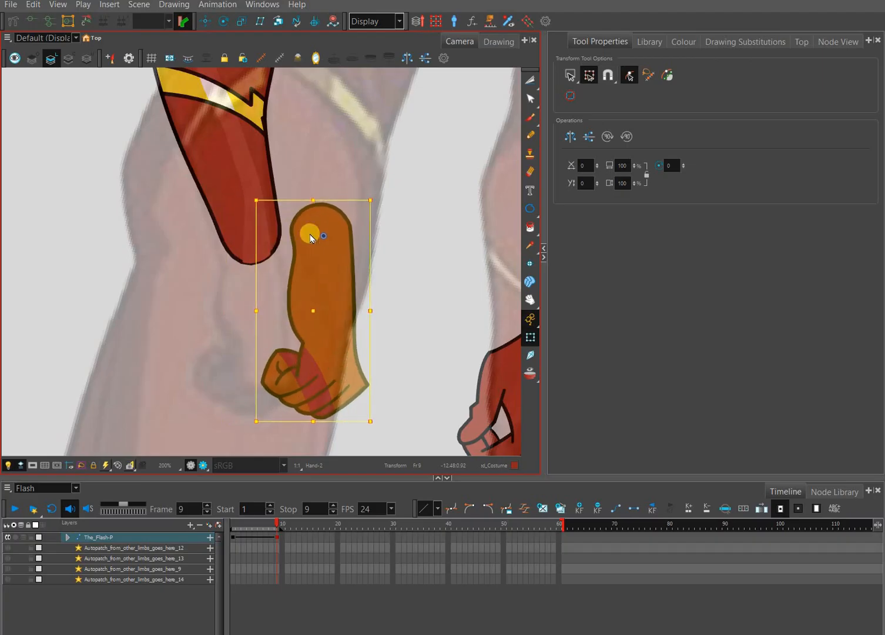
key("ctrl+z")
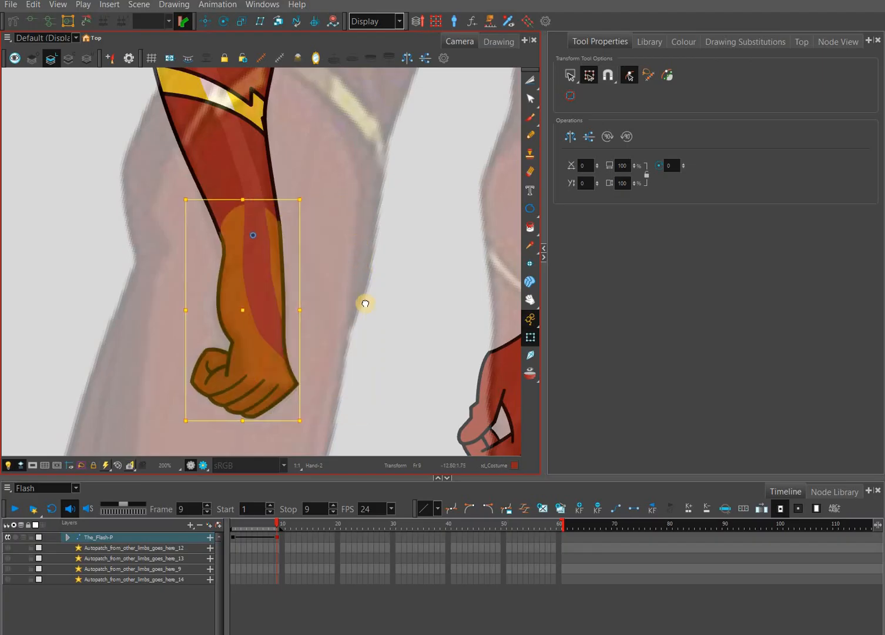
left_click(348, 312)
Step: Scrub from frame 9 back to frame 1 to check both arms against the model sheet
scroll(348, 312, "down", 3)
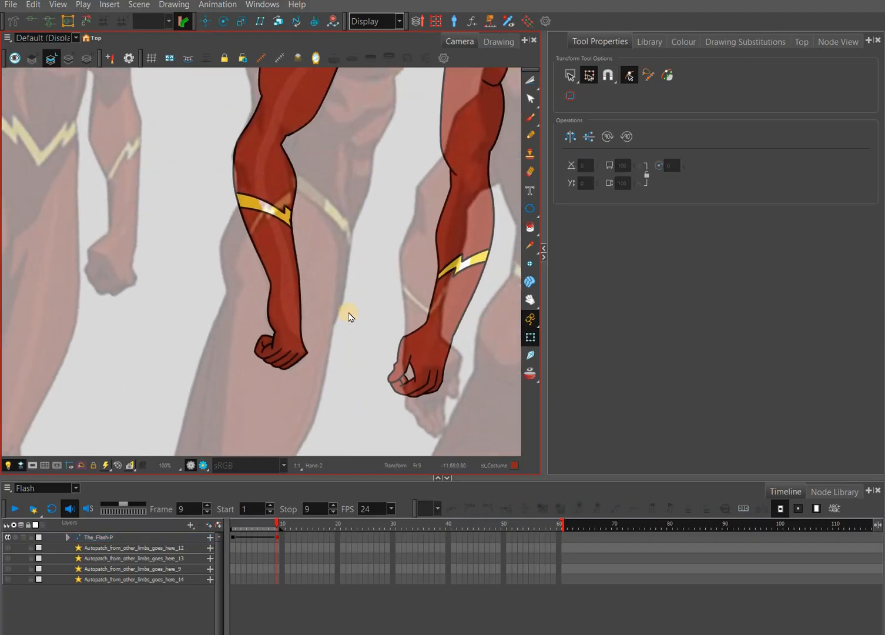
scroll(328, 376, "down", 4)
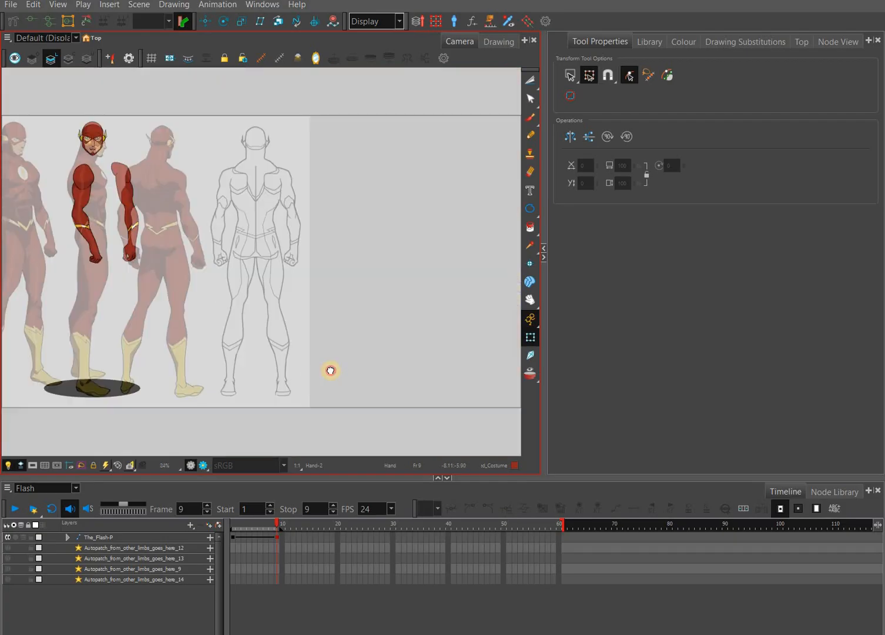
scroll(323, 367, "up", 3)
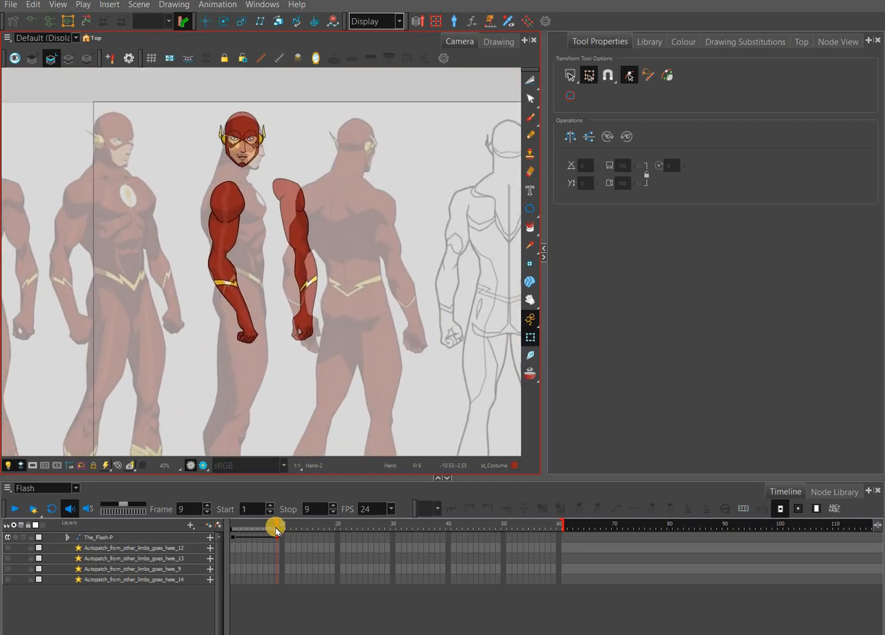
left_click_drag(277, 526, 233, 532)
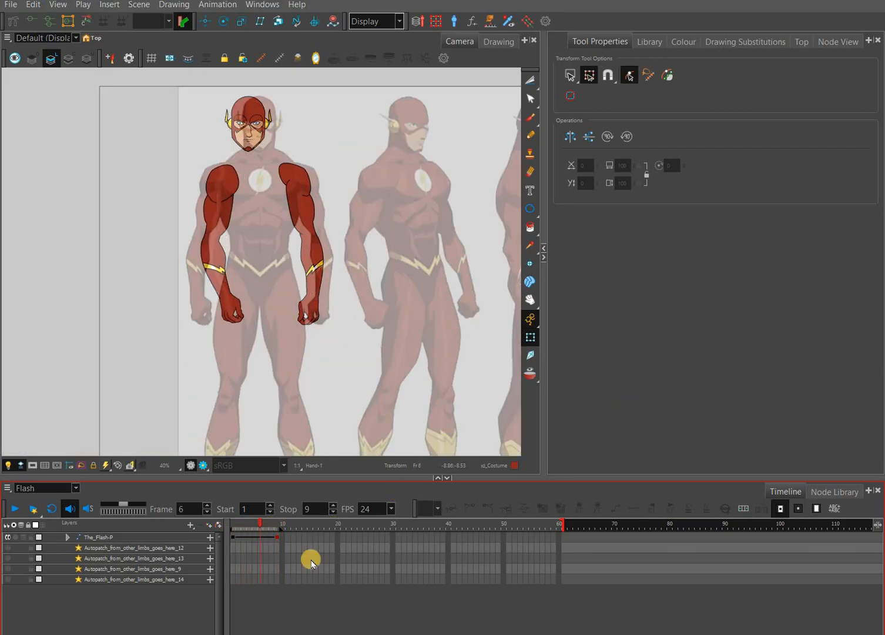
Step: Switch the timeline's display from Flash to Display so the model sheet layer is listed
left_click(74, 488)
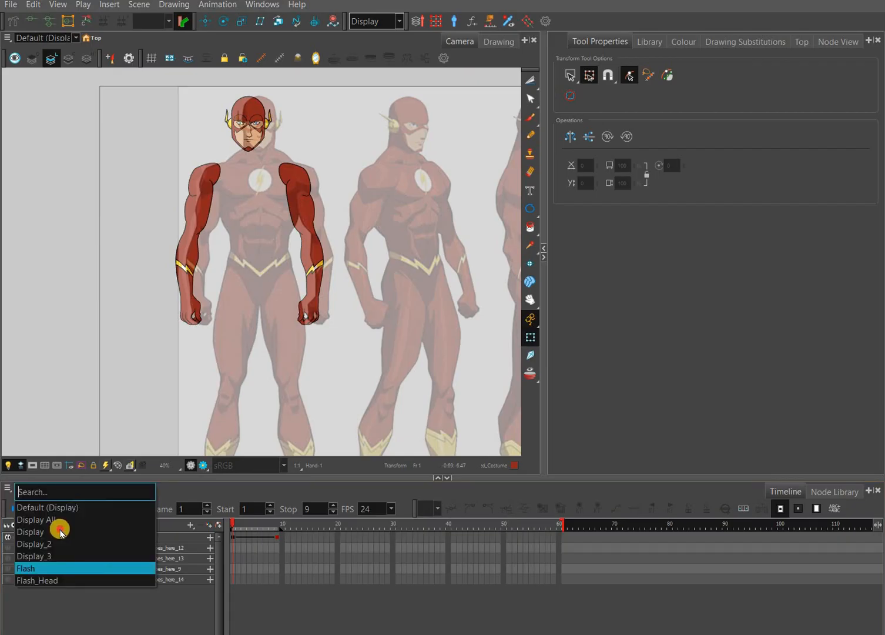
key("Up")
key("Up")
key("Up")
key("Return")
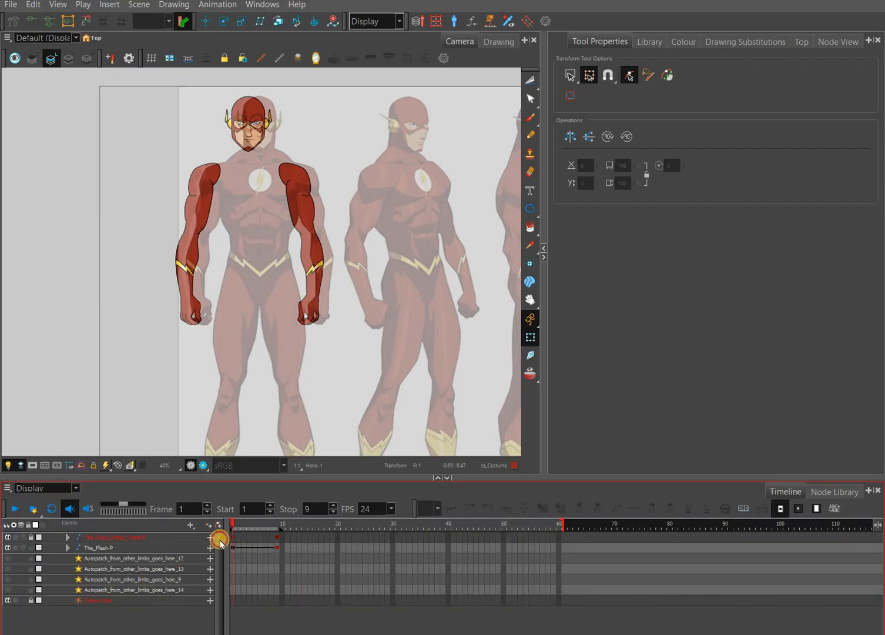
Step: Unlock the The_Flash_Model_Sheet-P layer and interpolate its motion between the keyframes at frames 1 and 9
left_click(38, 538)
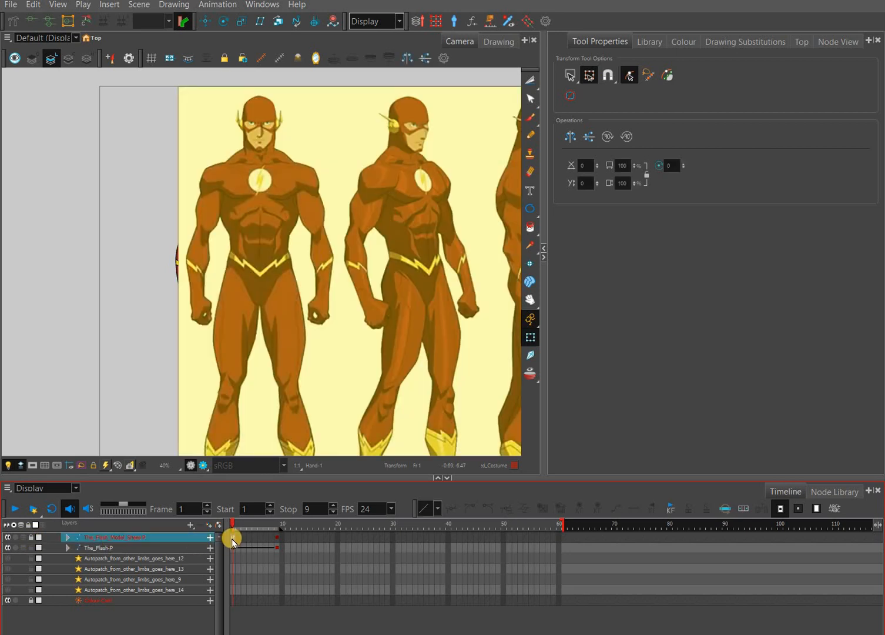
left_click(233, 536)
left_click(247, 526)
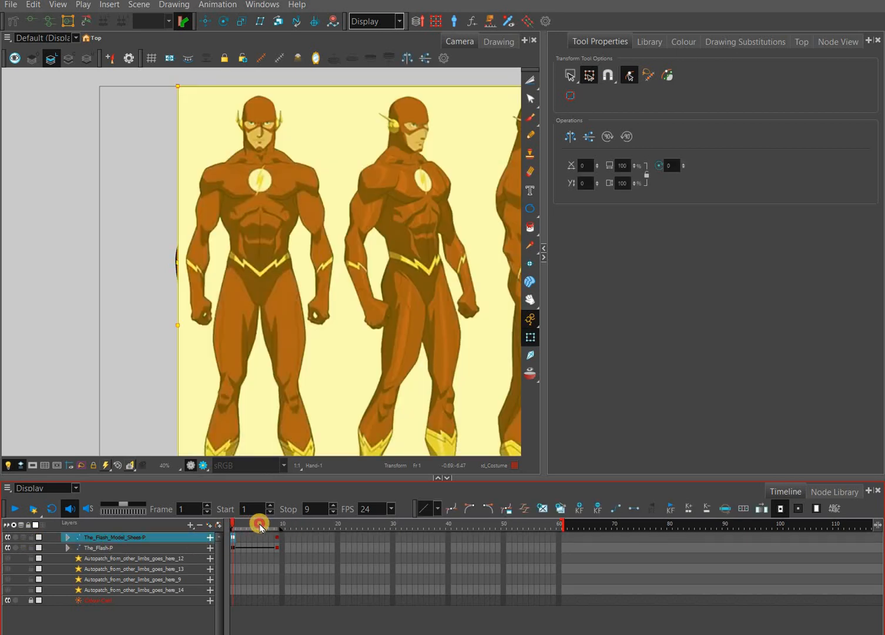
key("period")
key("period")
key("period")
Step: Relock the model sheet layer and scrub to frame 9 to check its motion against the puppet
key("comma")
key("comma")
key("comma")
key("comma")
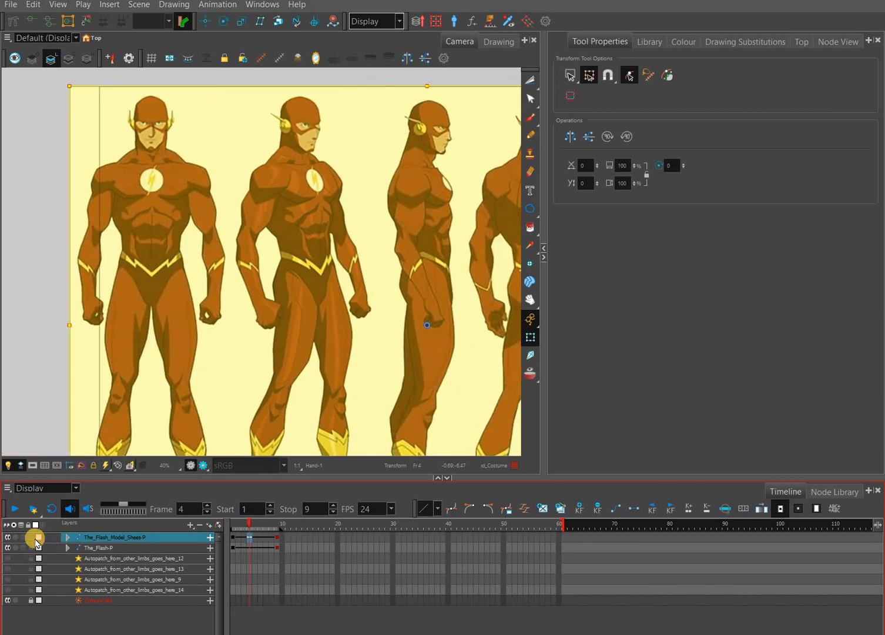
left_click(125, 417)
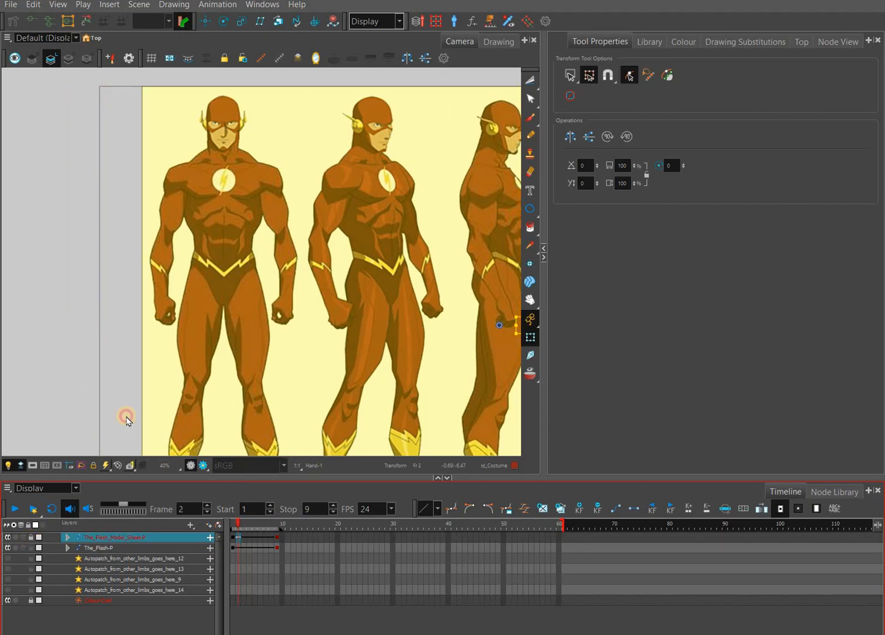
left_click(235, 523)
left_click_drag(235, 523, 276, 521)
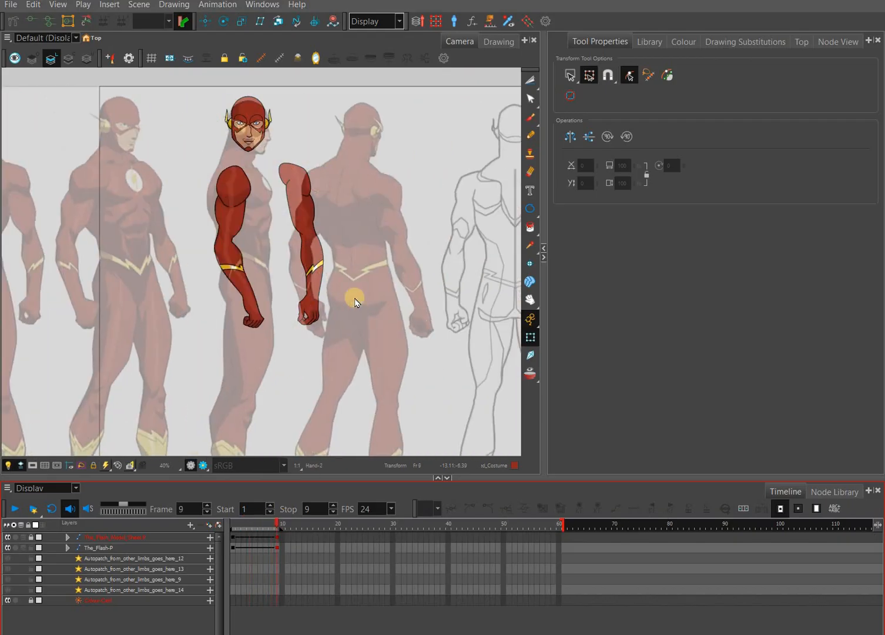
Step: Select the whole far arm at frame 9 and nudge it horizontally to bring it closer to the side-view torso
left_click(356, 301)
scroll(355, 301, "down", 1)
left_click_drag(370, 428, 353, 361)
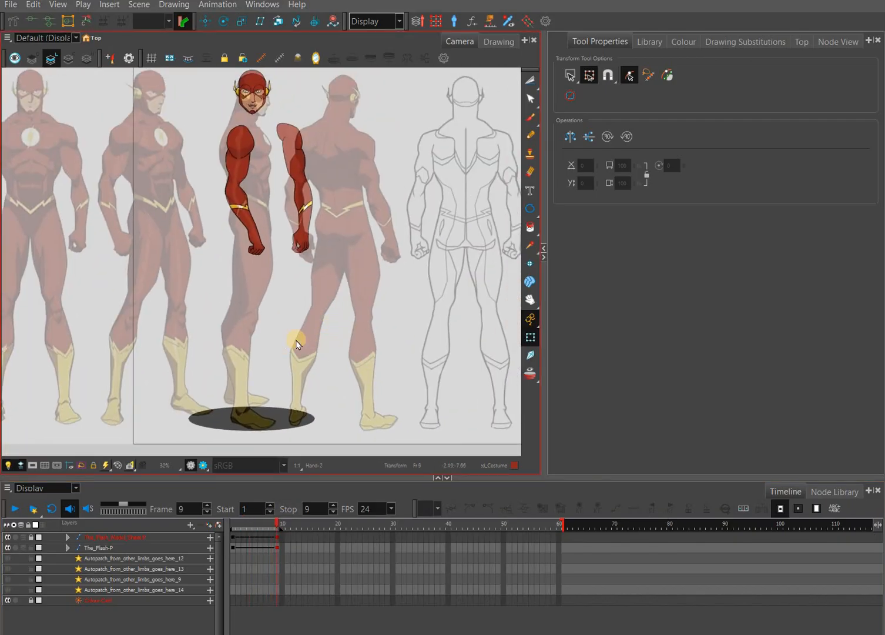
scroll(297, 344, "up", 2)
left_click(345, 330)
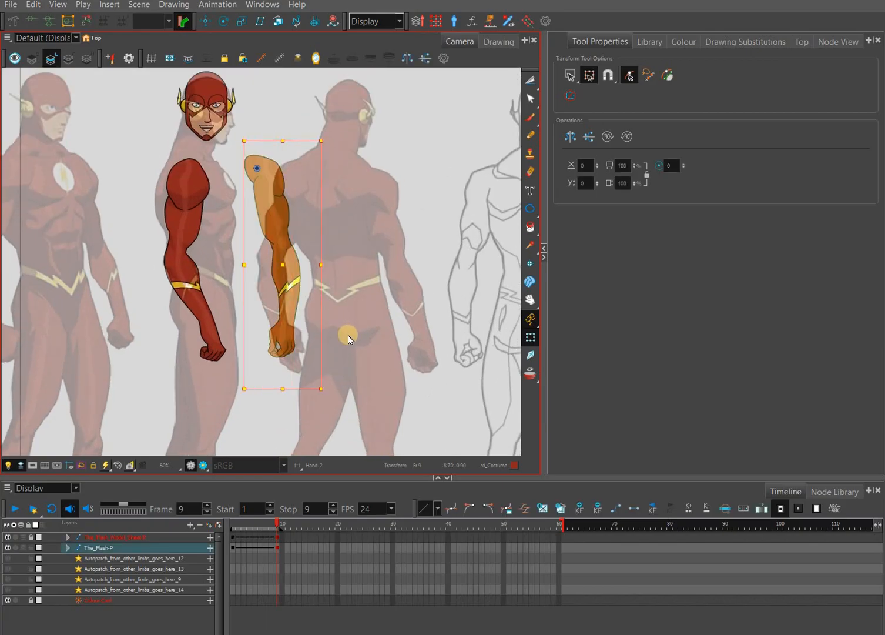
key("Left")
key("Left")
key("Left")
key("Left")
key("Left")
key("Left")
key("Left")
key("Left")
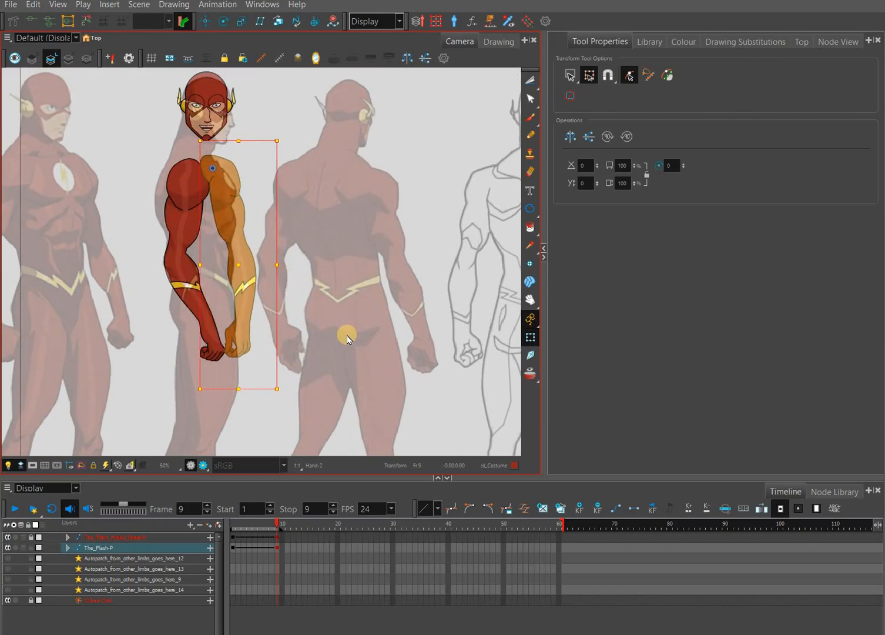
key("Left")
key("Left")
key("Left")
key("Left")
key("Right")
key("Right")
key("Right")
key("Right")
key("Right")
key("Right")
key("Right")
key("Right")
key("Right")
key("Right")
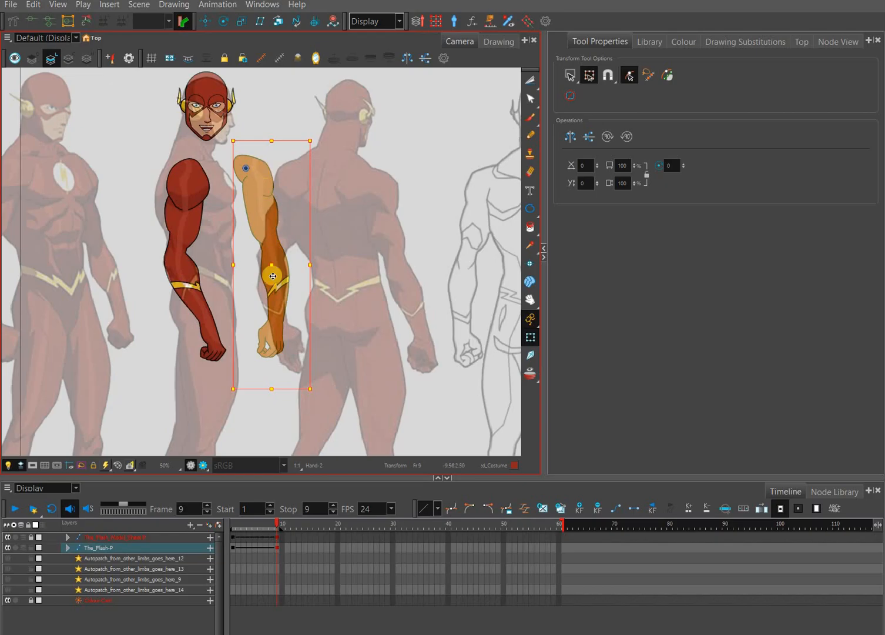
Step: Nudge the far arm horizontally until its shoulder overlaps the other arm's shoulder on the side-view torso at frame 9
scroll(273, 264, "up", 1)
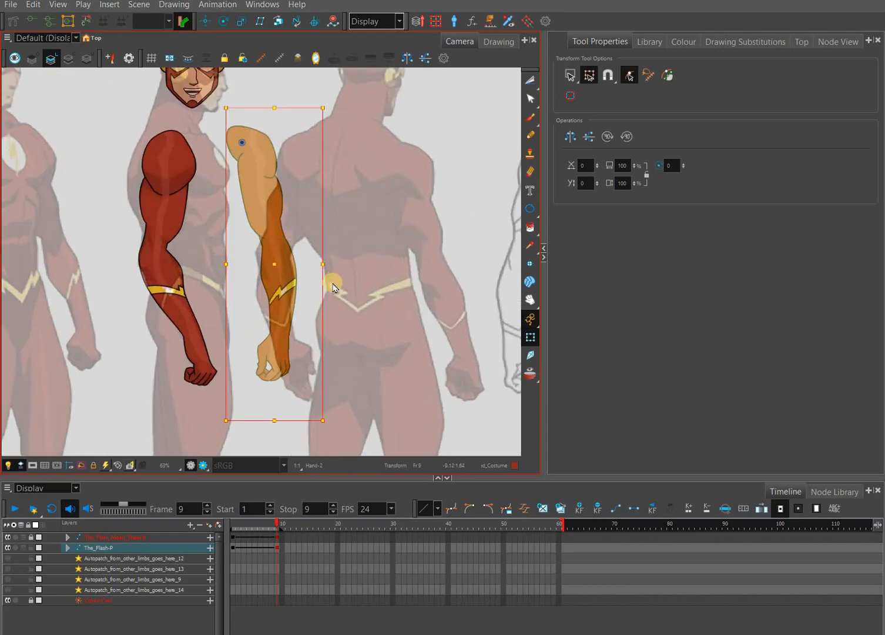
key("Left")
key("Left")
key("Left")
key("Left")
key("Left")
key("Left")
key("Left")
key("Left")
key("Left")
key("Left")
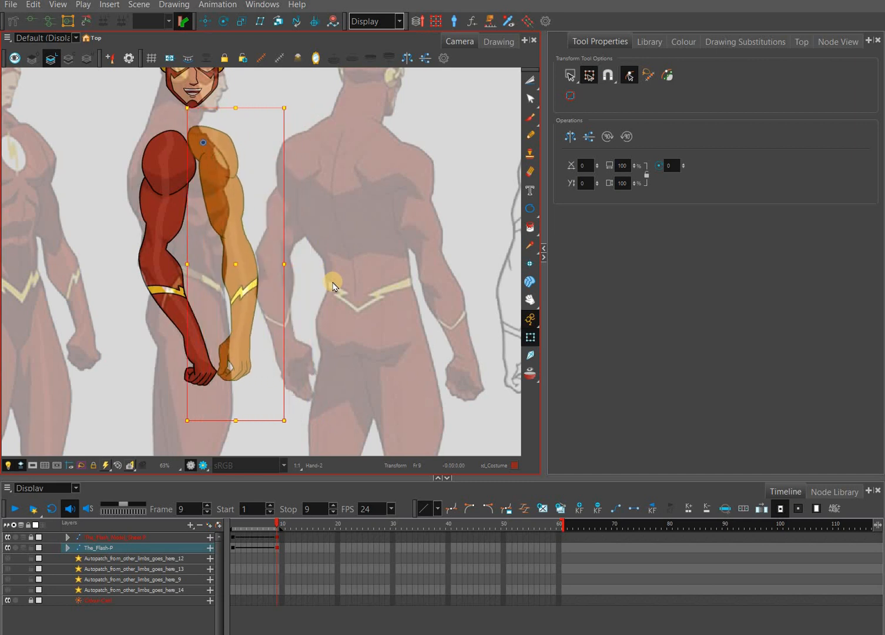
key("Left")
key("Left")
key("Left")
key("Left")
key("Left")
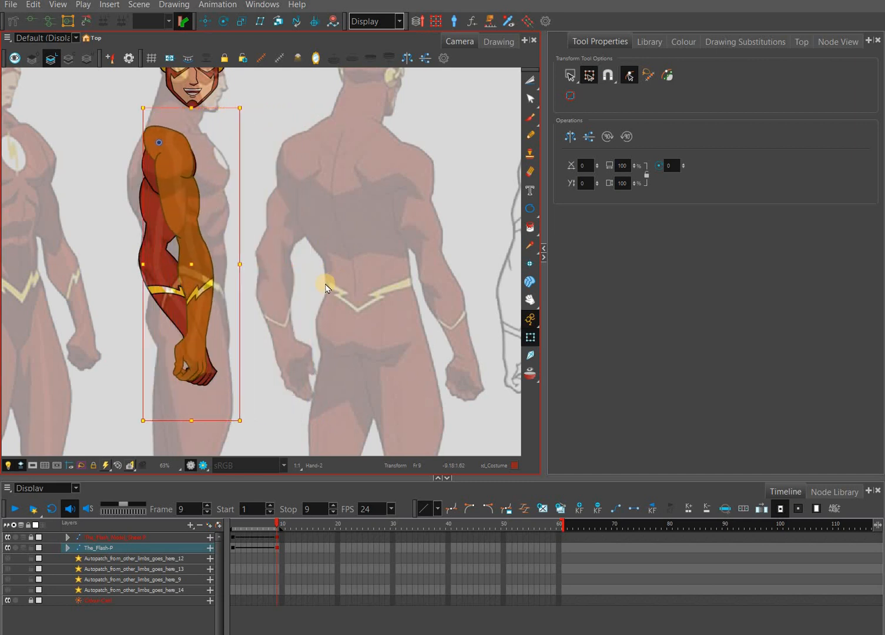
key("Right")
key("Right")
key("Left")
Step: Select the forearm together with its hand and rotate it forward at the elbow
left_click(207, 356)
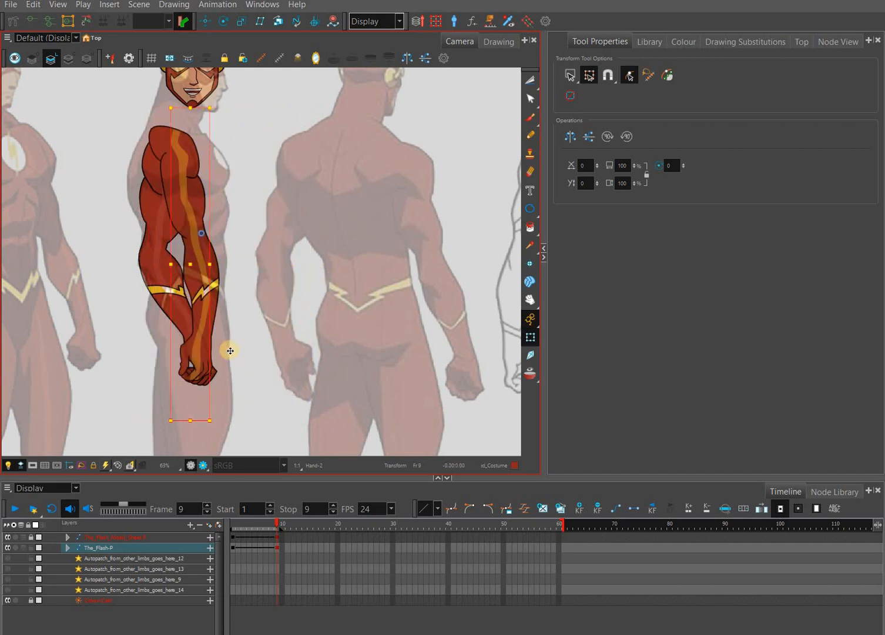
left_click(247, 381)
left_click(208, 366)
key("b")
key("b")
key("shift+b")
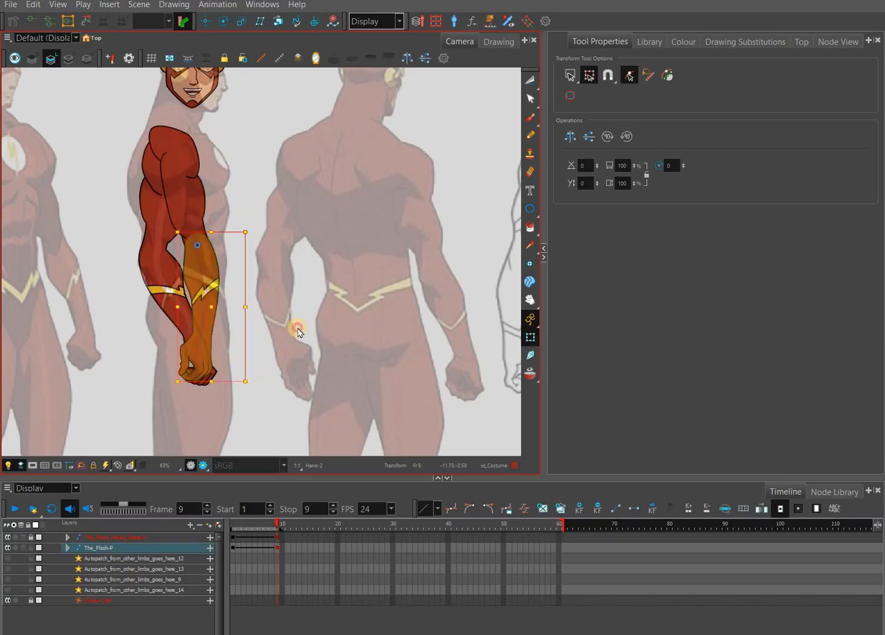
left_click_drag(299, 360, 289, 421)
Step: Rotate the upper arm and whole arm backward to follow the other arm, and shift the arm slightly toward the back
key("b")
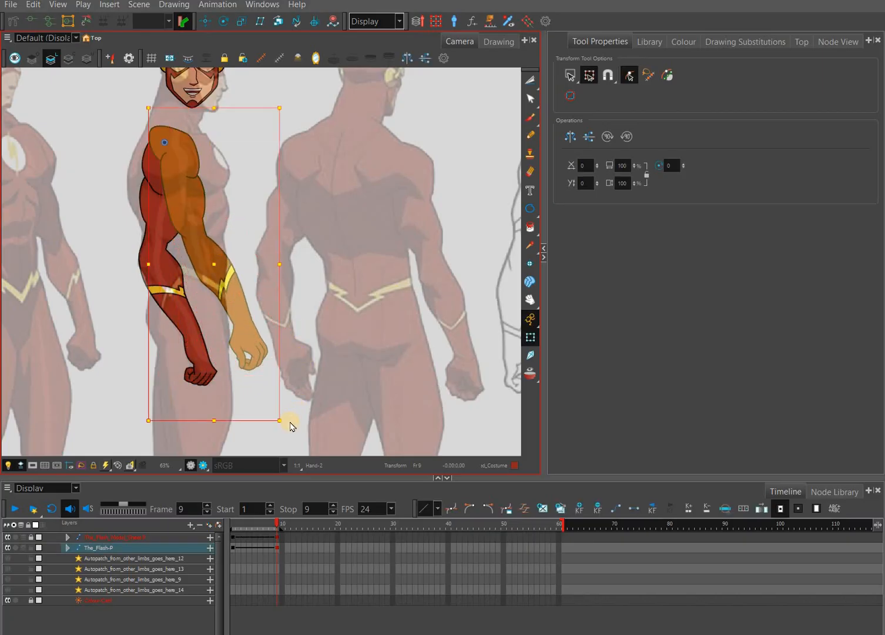
key("shift+b")
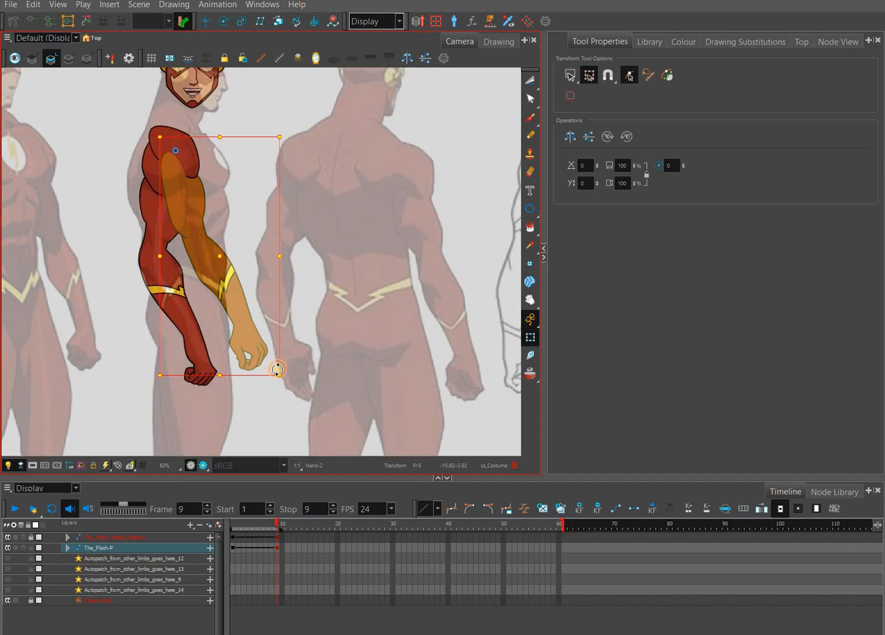
left_click_drag(278, 369, 290, 416)
key("b")
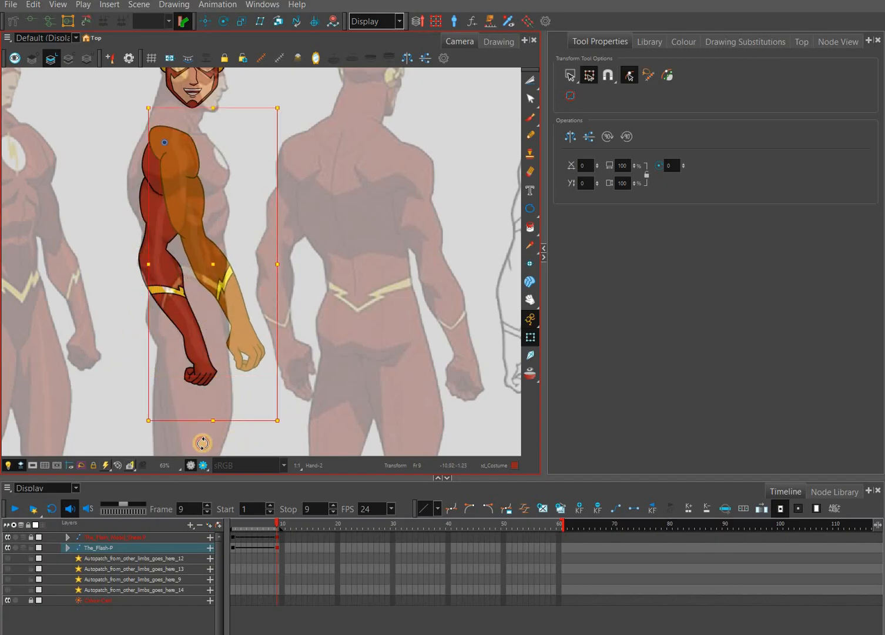
left_click_drag(192, 443, 383, 298)
key("shift+b")
scroll(376, 312, "up", 4)
key("b")
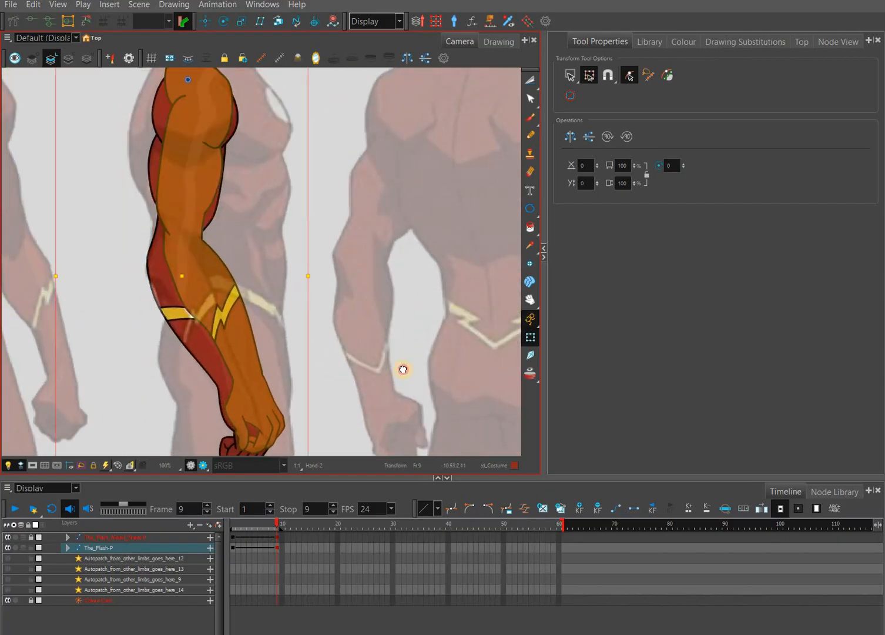
left_click_drag(403, 369, 397, 369)
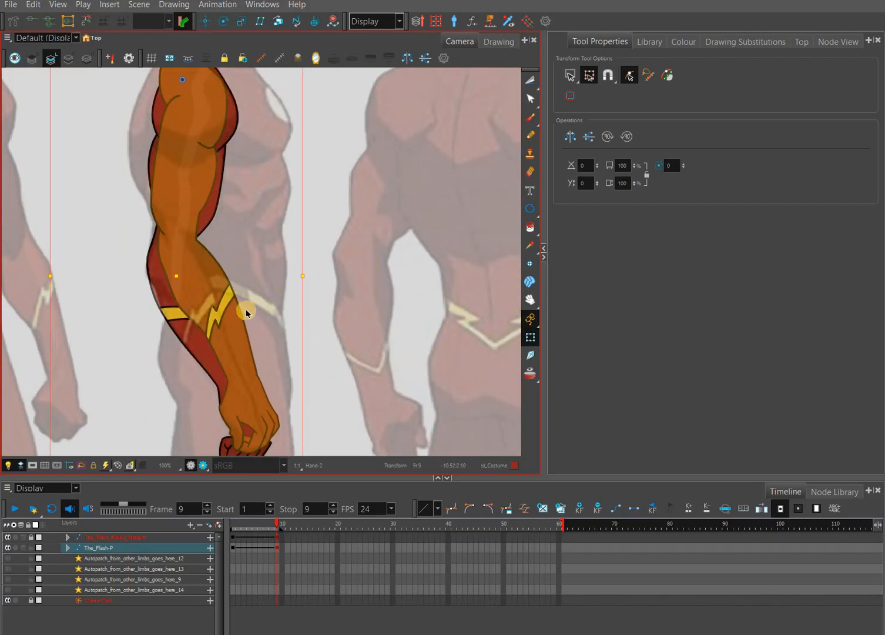
Step: Select the triceps piece and nudge it backward and slightly up so it bulges behind the upper arm
left_click(375, 278)
left_click_drag(327, 184, 371, 290)
scroll(371, 292, "up", 1)
key("shift+b")
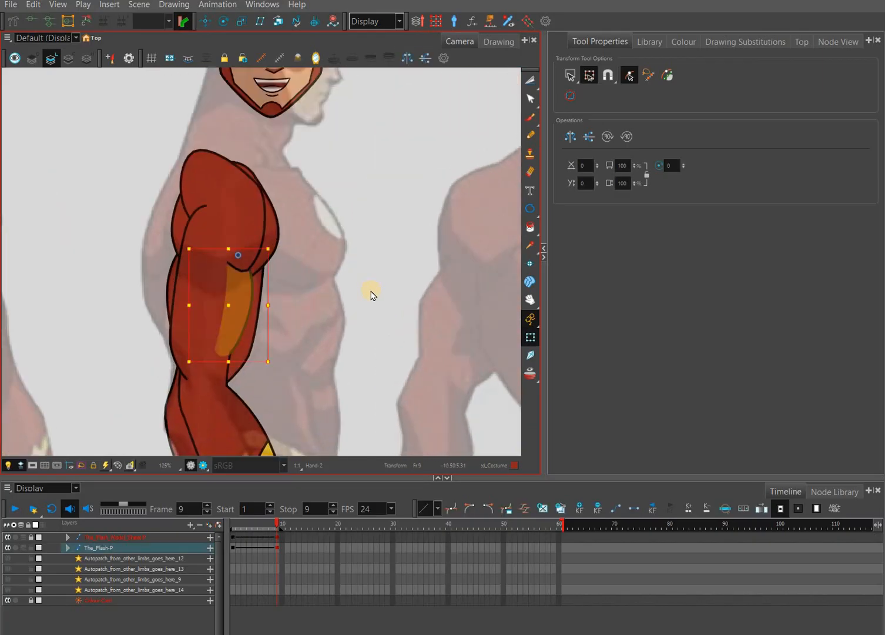
key("Left")
key("Left")
key("Left")
key("Left")
key("Left")
key("Left")
key("Left")
key("Left")
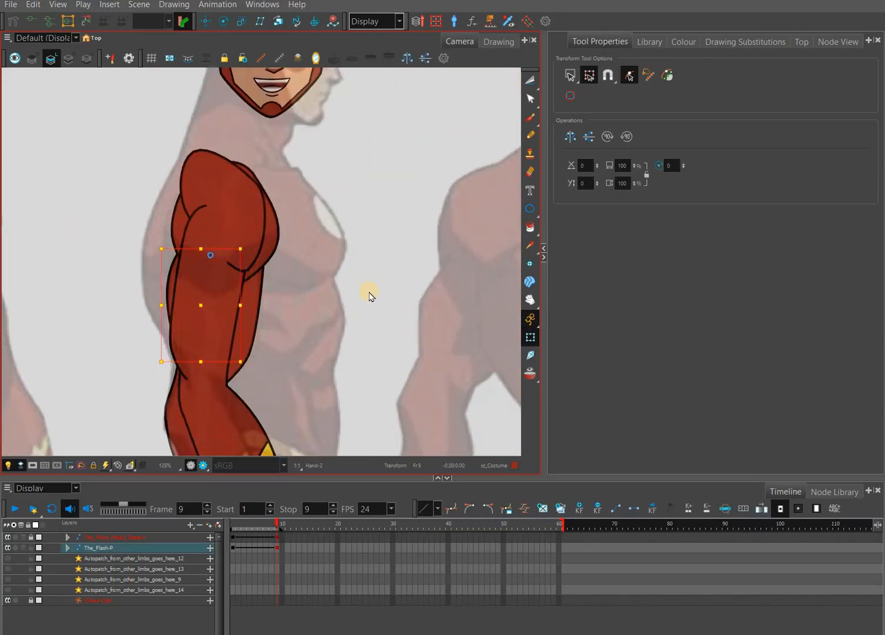
key("Left")
key("Up")
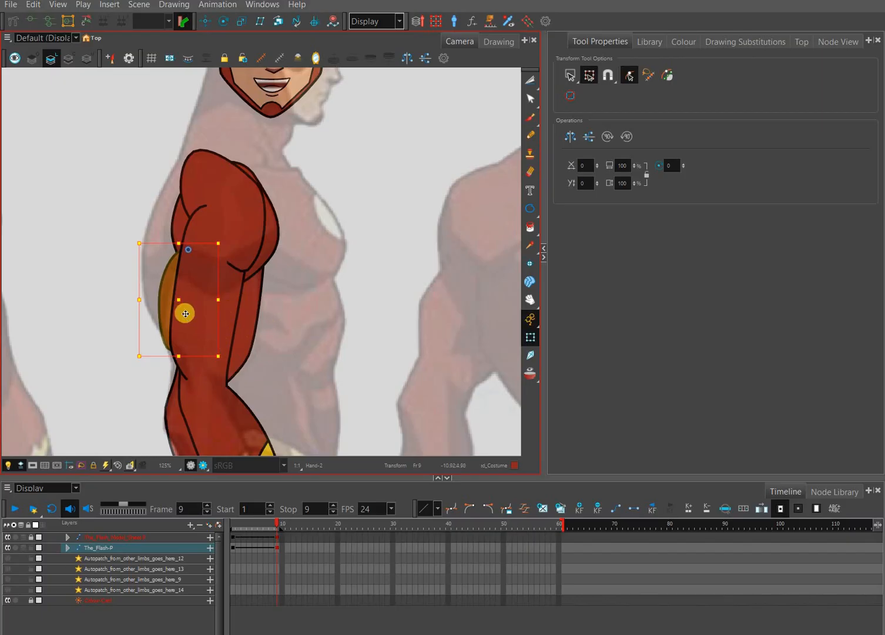
Step: Select the biceps piece and nudge it forward to the front edge of the upper arm
key("ctrl+z")
key("ctrl+z")
key("ctrl+z")
key("ctrl+z")
key("ctrl+z")
key("ctrl+z")
key("ctrl+z")
key("ctrl+z")
key("ctrl+z")
key("ctrl+z")
key("ctrl+z")
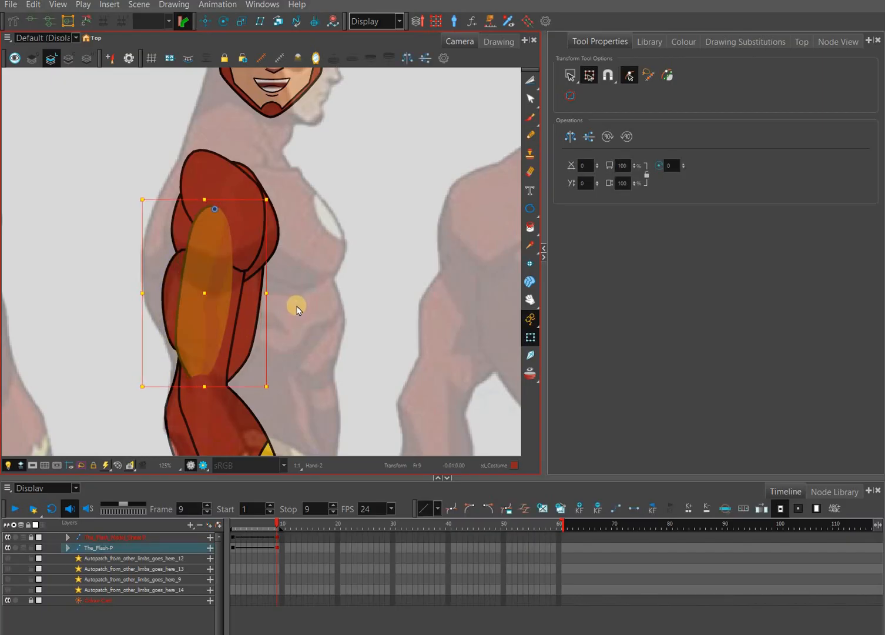
key("ctrl+z")
key("ctrl+z")
key("ctrl+z")
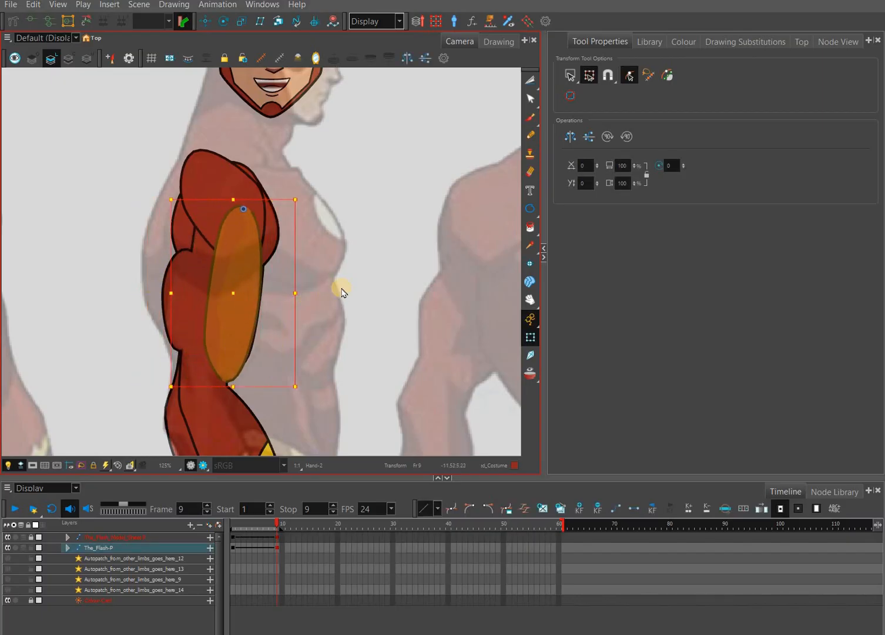
Step: Reshape the rear and top of the shoulder with its deformer points to round it over the upper arm
key("ctrl+z")
key("ctrl+z")
key("ctrl+z")
key("ctrl+z")
key("ctrl+z")
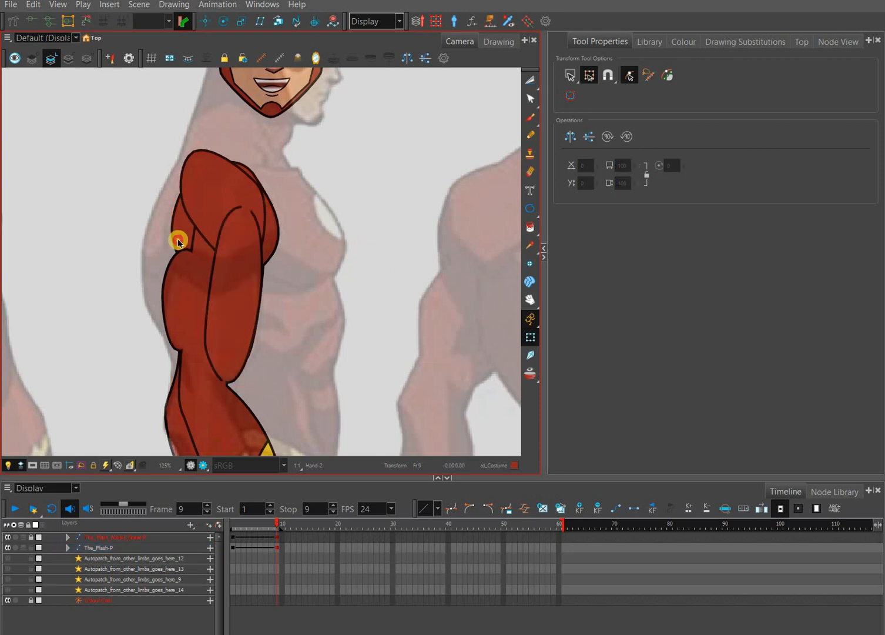
key("ctrl+z")
key("ctrl+z")
key("ctrl+z")
key("ctrl+z")
key("ctrl+z")
key("ctrl+z")
key("ctrl+z")
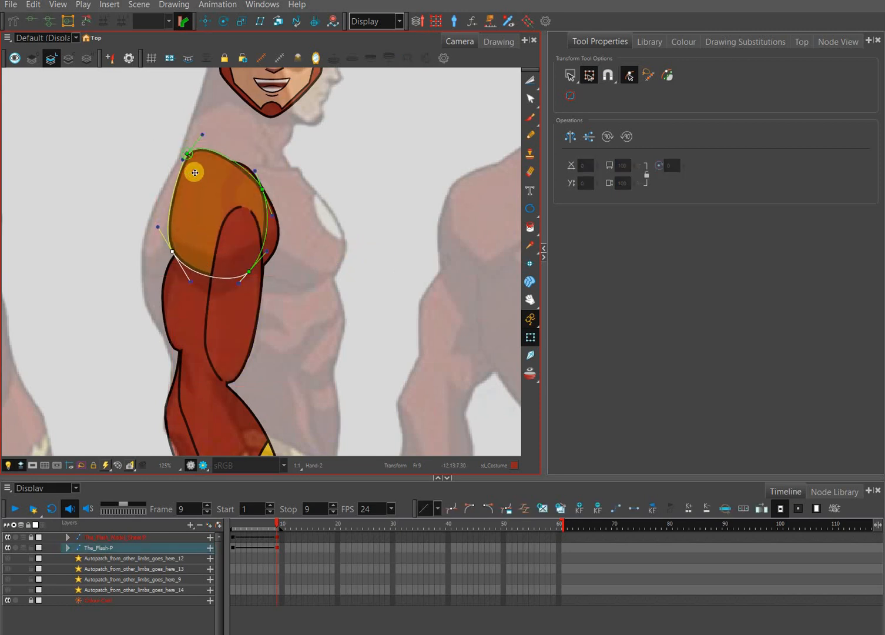
key("ctrl+z")
key("ctrl+z")
key("ctrl+z")
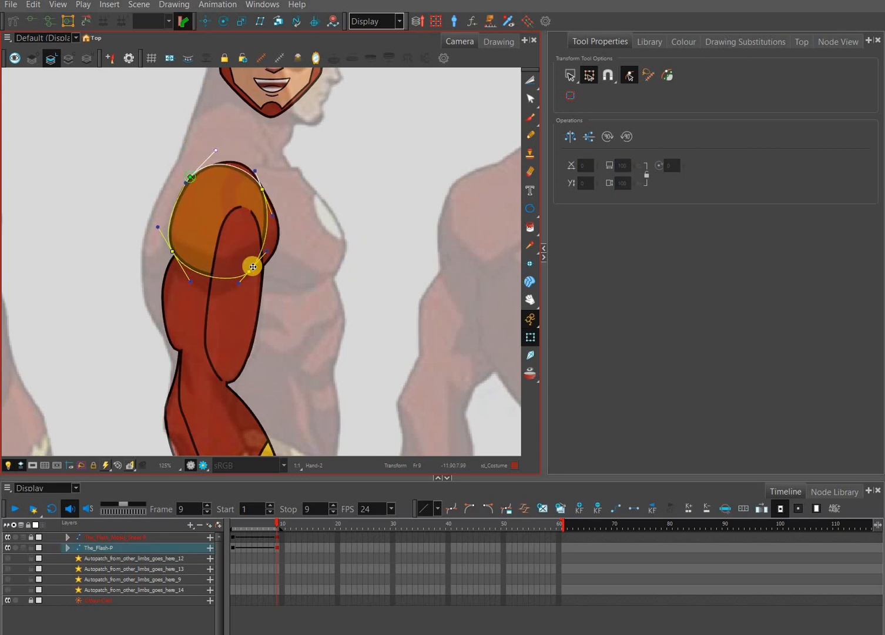
Step: Move the shoulder deformer's front points and handles outward to fill out its front curve
left_click_drag(261, 183, 278, 214)
left_click_drag(268, 253, 294, 235)
left_click(259, 176)
left_click_drag(259, 176, 258, 180)
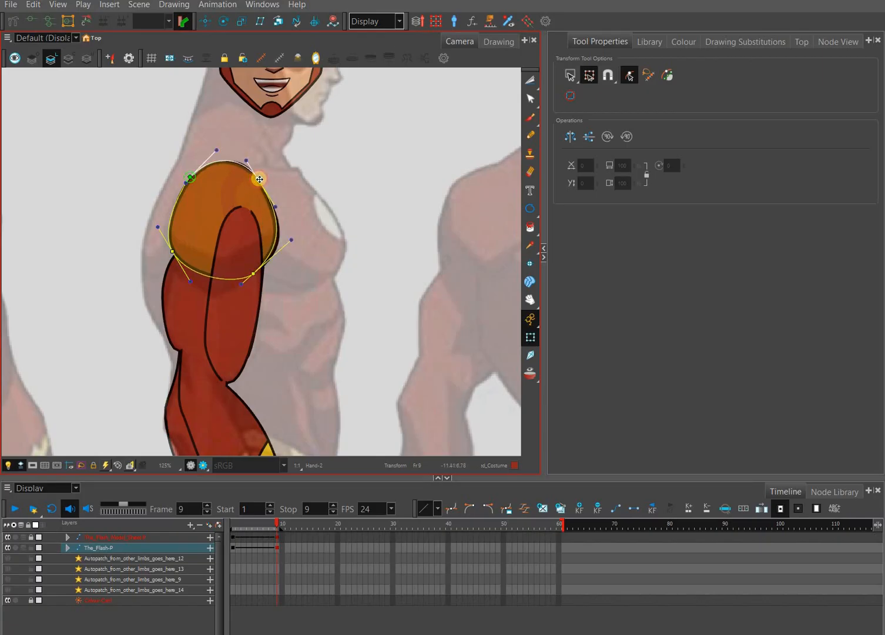
Step: Select the biceps piece, send it behind the shoulder, and deselect it
key("ctrl+z")
key("ctrl+z")
key("ctrl+z")
key("ctrl+z")
scroll(276, 300, "down", 3)
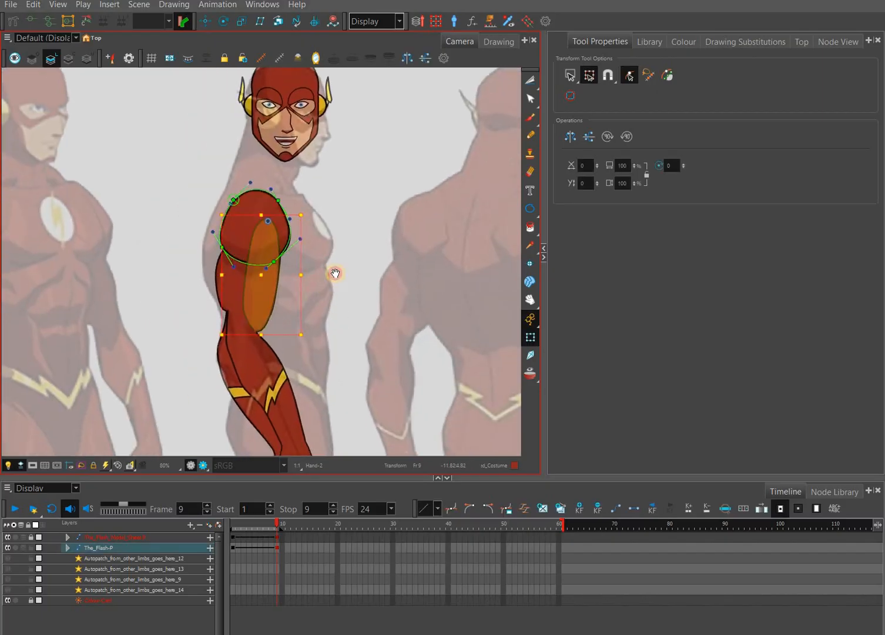
left_click_drag(342, 281, 342, 282)
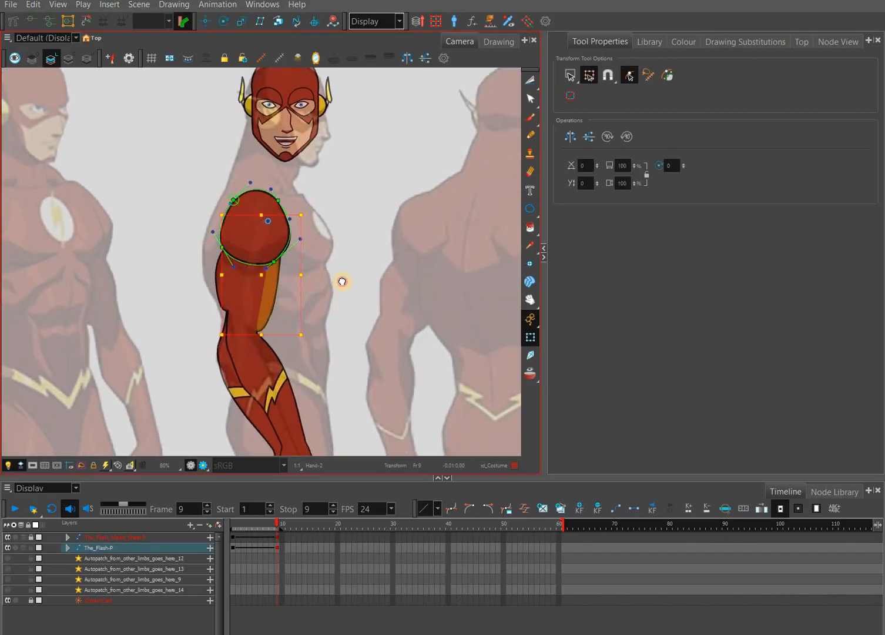
left_click(327, 279)
left_click_drag(264, 262, 272, 247)
left_click_drag(349, 285, 343, 247)
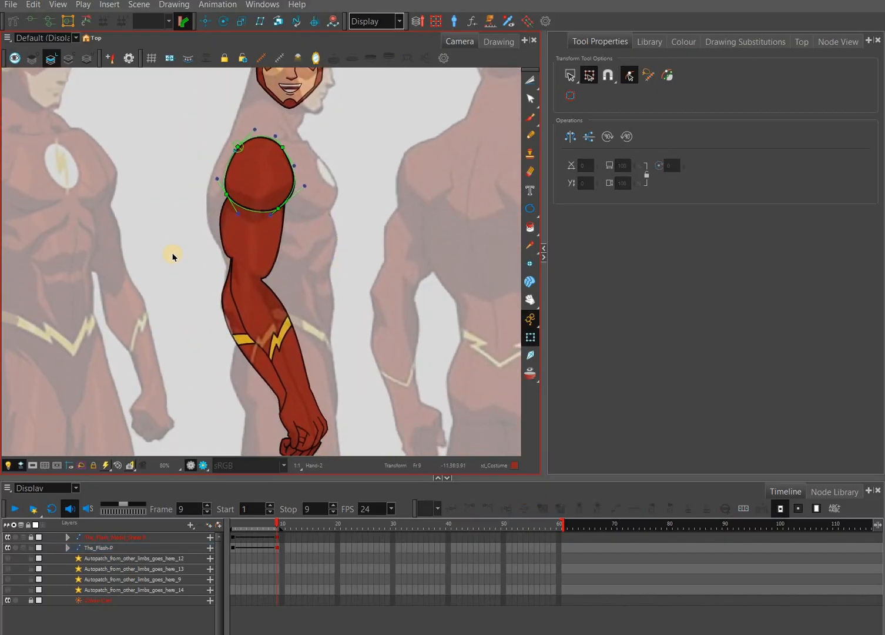
Step: Reshape the triceps piece with its deformer points to refine its curve behind the upper arm
left_click(175, 262)
scroll(343, 275, "up", 2)
left_click(153, 195)
left_click(196, 203)
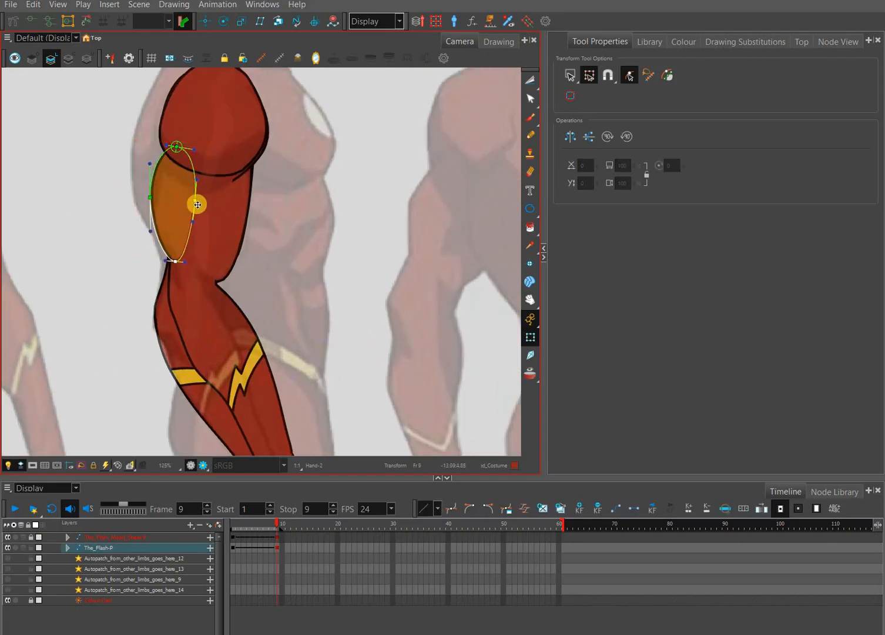
left_click_drag(195, 180, 195, 182)
left_click(153, 171)
key("ctrl+z")
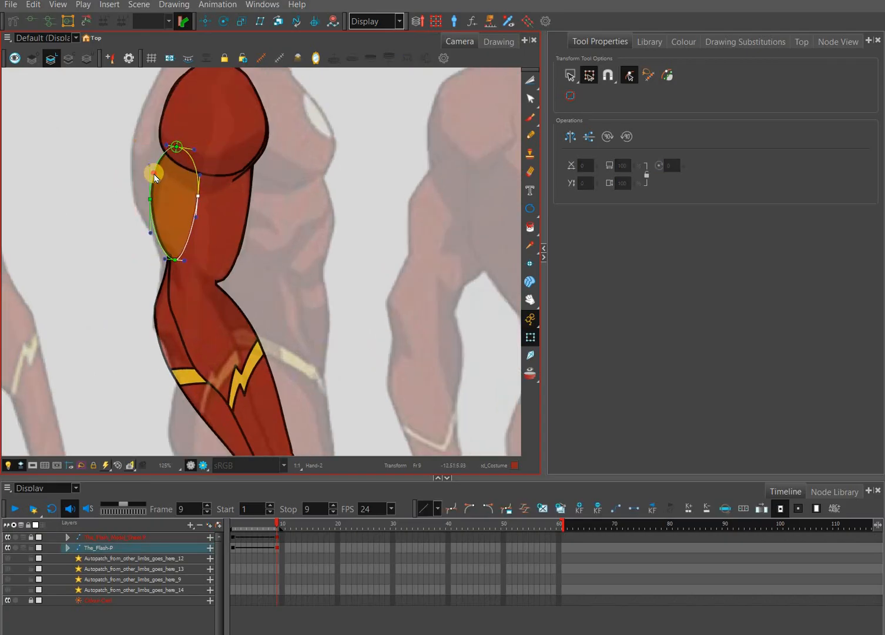
key("ctrl+z")
left_click(254, 257)
left_click(182, 261)
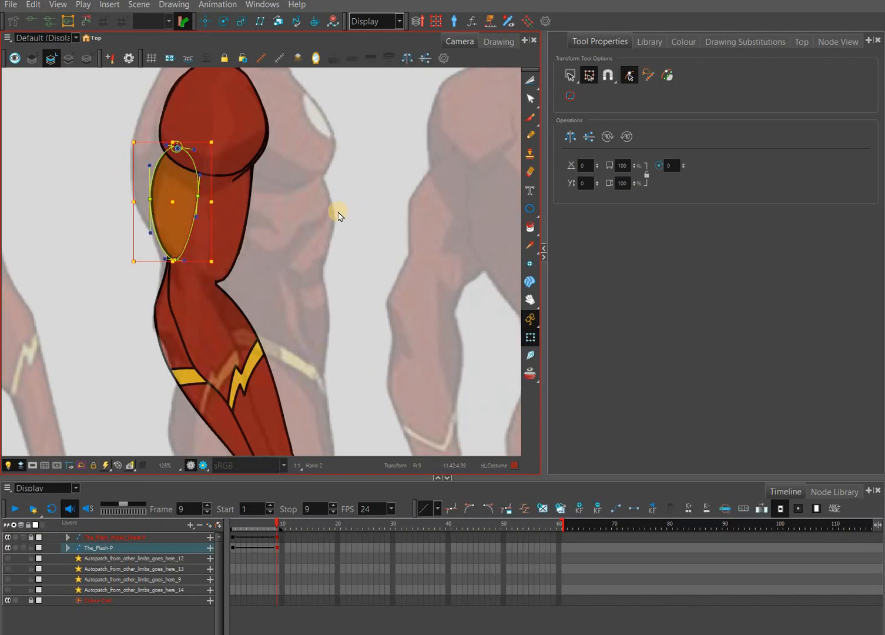
left_click(336, 210)
Step: Select the forearm and move its deformer's rear and front points to slim the front and widen the back
left_click_drag(286, 272, 302, 230)
left_click(263, 307)
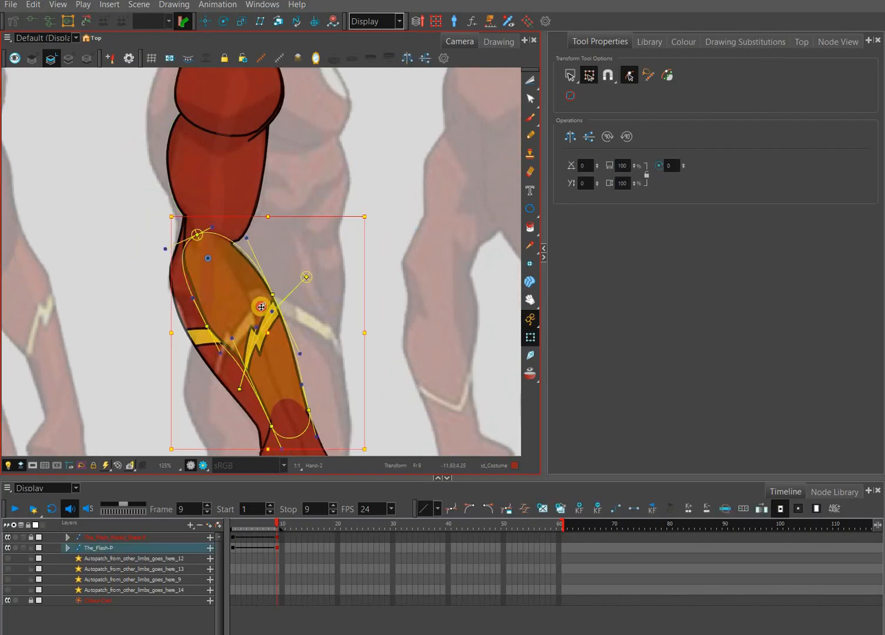
left_click(294, 317)
left_click(245, 372)
left_click_drag(207, 327, 224, 371)
left_click_drag(272, 294, 267, 289)
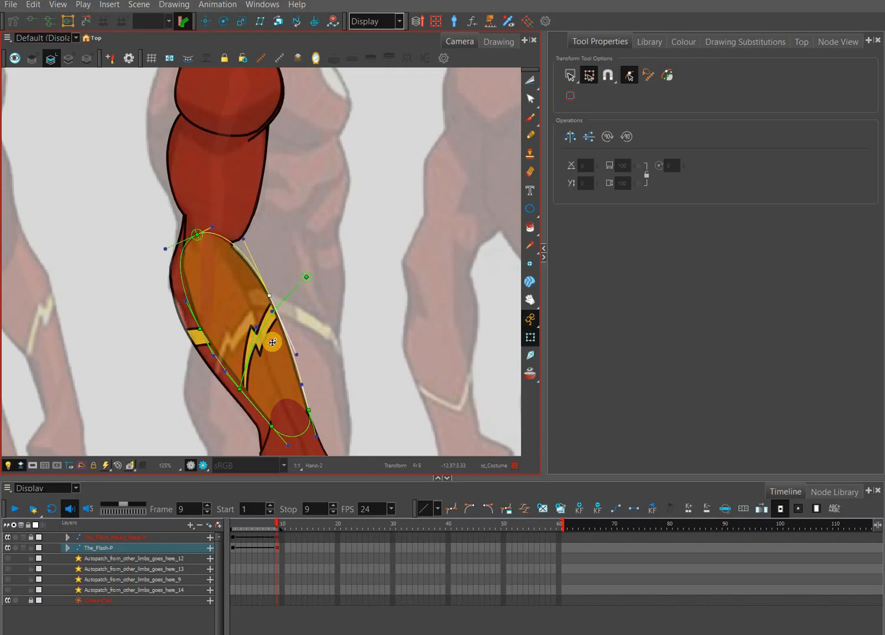
left_click_drag(294, 347, 284, 340)
mouse_move(301, 384)
left_mouse_down()
mouse_move(271, 332)
mouse_move(284, 341)
mouse_move(306, 407)
mouse_move(298, 372)
left_mouse_up()
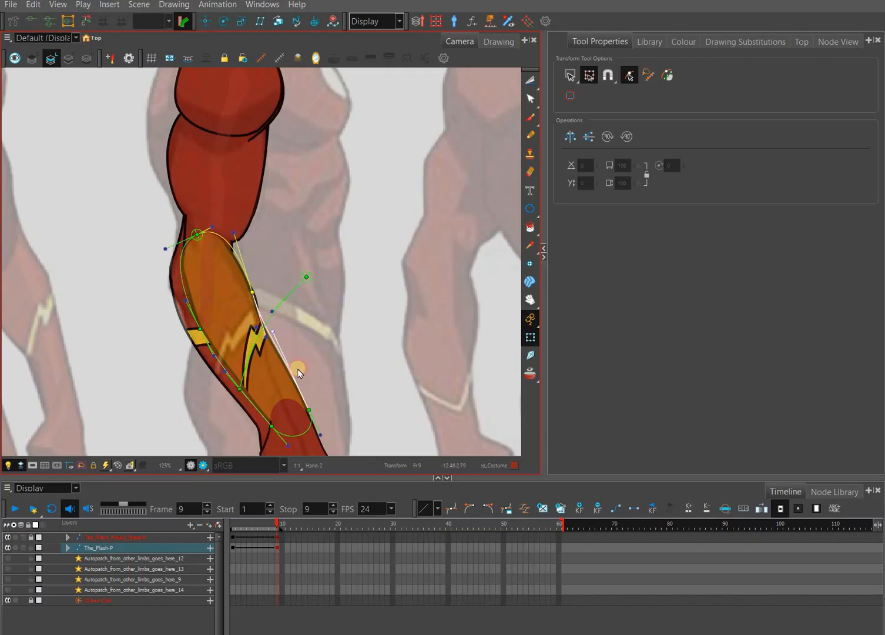
Step: Adjust the forearm deformer's wrist, rear and elbow points to smooth the outline toward the back of the arm
key("ctrl+z")
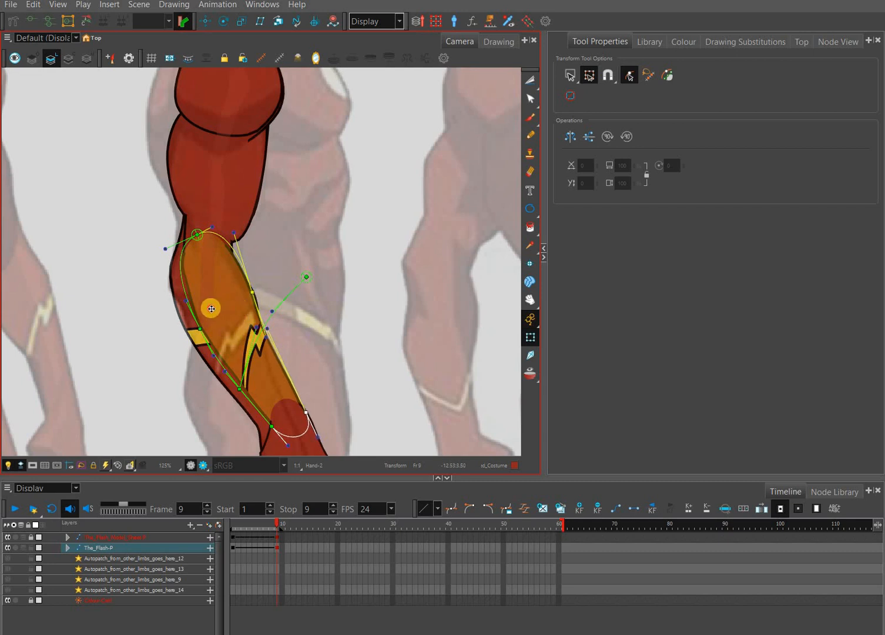
key("ctrl+z")
key("ctrl+z")
key("ctrl+z")
left_click_drag(187, 335, 198, 316)
key("ctrl+z")
key("ctrl+z")
key("ctrl+z")
key("ctrl+z")
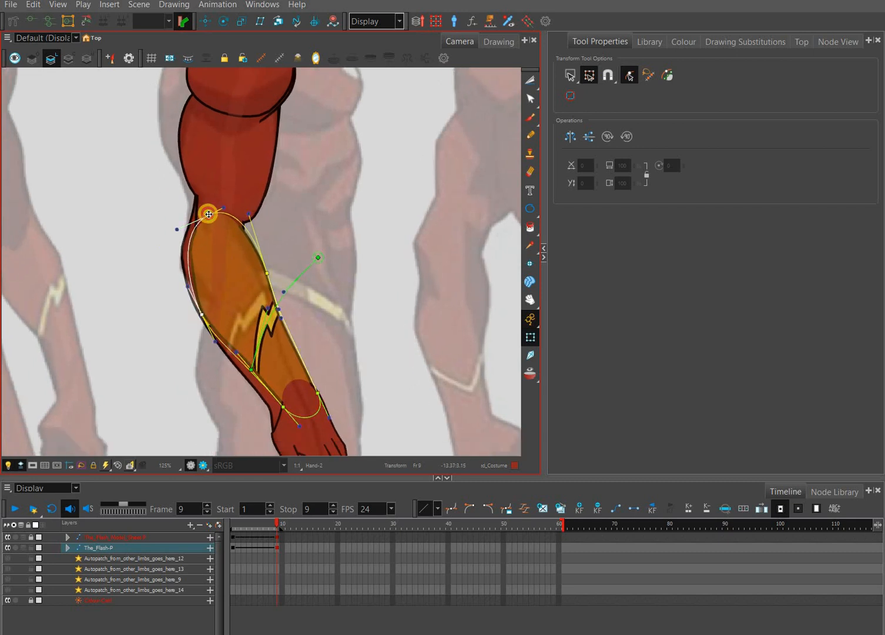
Step: Select the long upper-arm piece and adjust its lowest deformer point to shape the back of the elbow
left_click(210, 273)
left_click(203, 281)
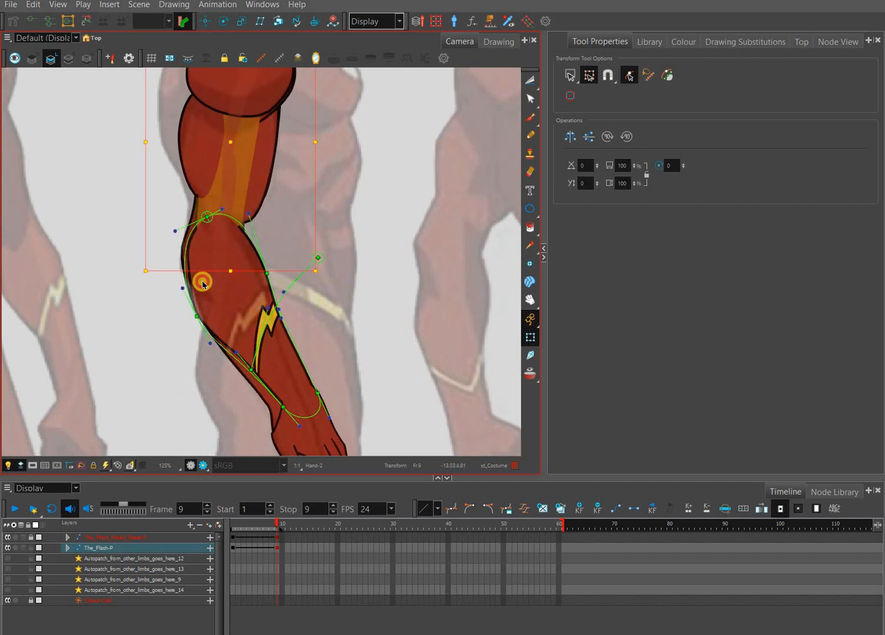
mouse_move(204, 281)
left_mouse_down()
mouse_move(197, 277)
mouse_move(219, 275)
mouse_move(203, 281)
left_mouse_up()
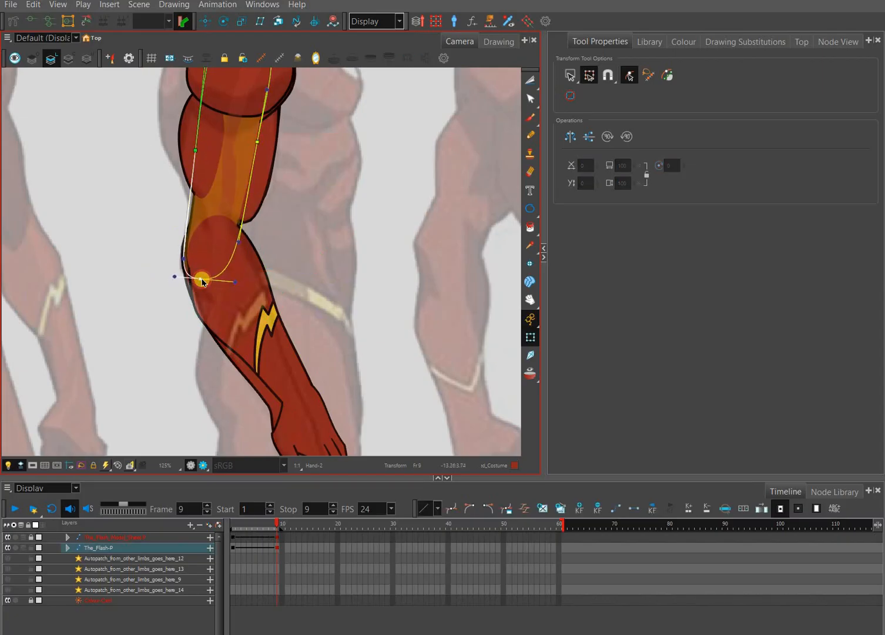
Step: Move the forearm deformer's front point outward to refine its curve below the elbow, and hide the deformer controls
left_click(349, 216)
left_click_drag(271, 271, 268, 275)
left_click(268, 276)
key("F11")
left_click_drag(225, 352, 233, 356)
left_click_drag(262, 276, 267, 274)
key("Down")
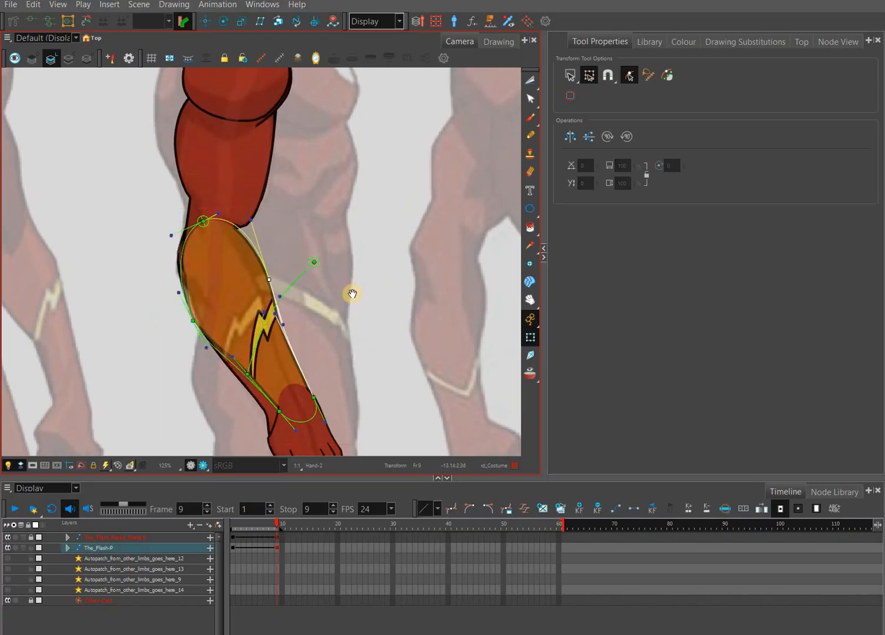
key("Escape")
key("shift+c")
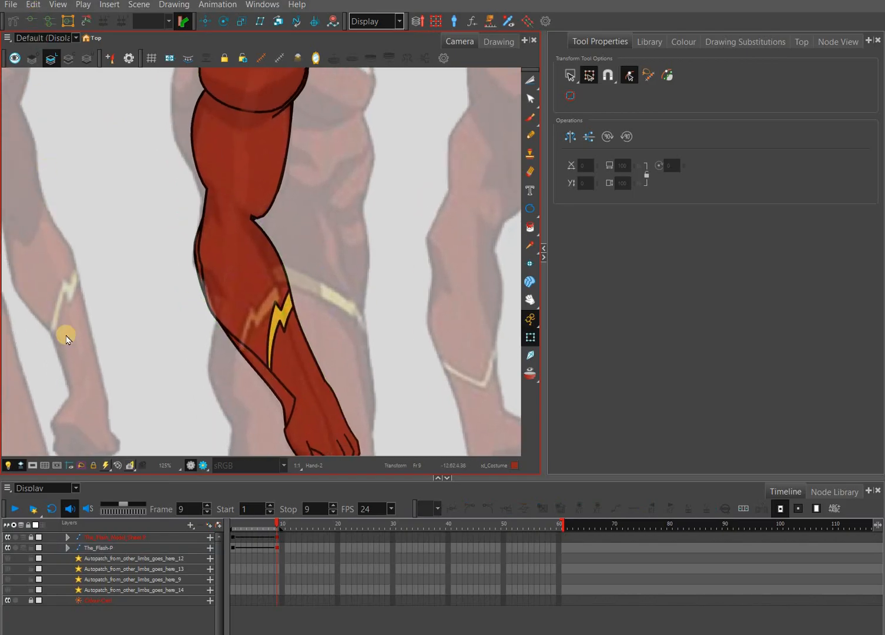
Step: Look up the shortcut assigned to the Show Current Deformers command in the keyboard shortcuts by searching for "show curre"
key("alt+e")
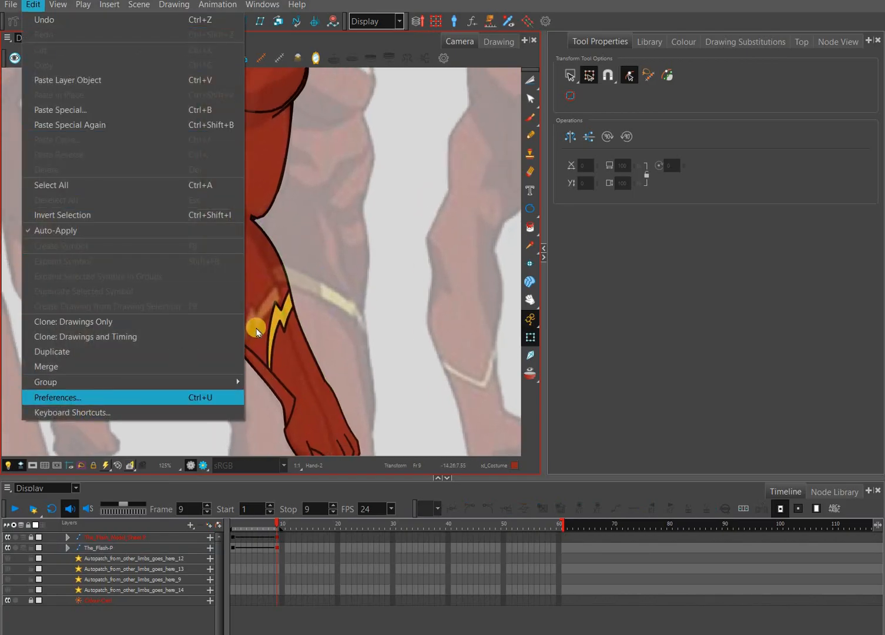
key("Return")
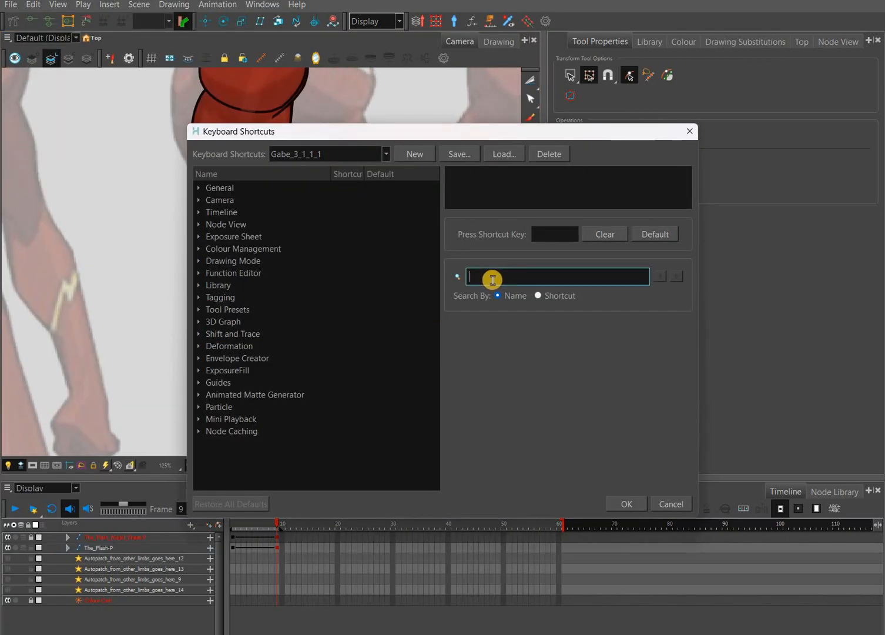
type("sho")
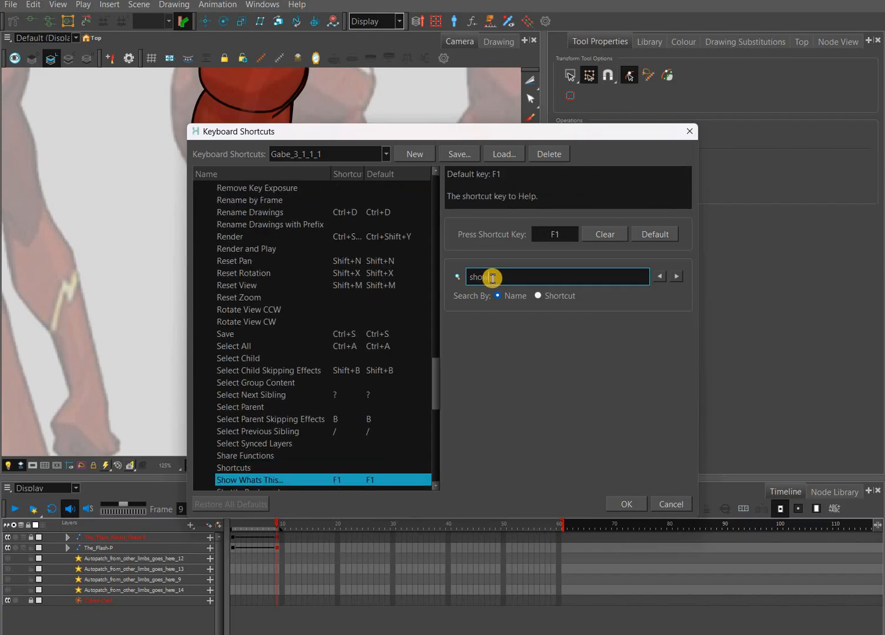
type("w curre")
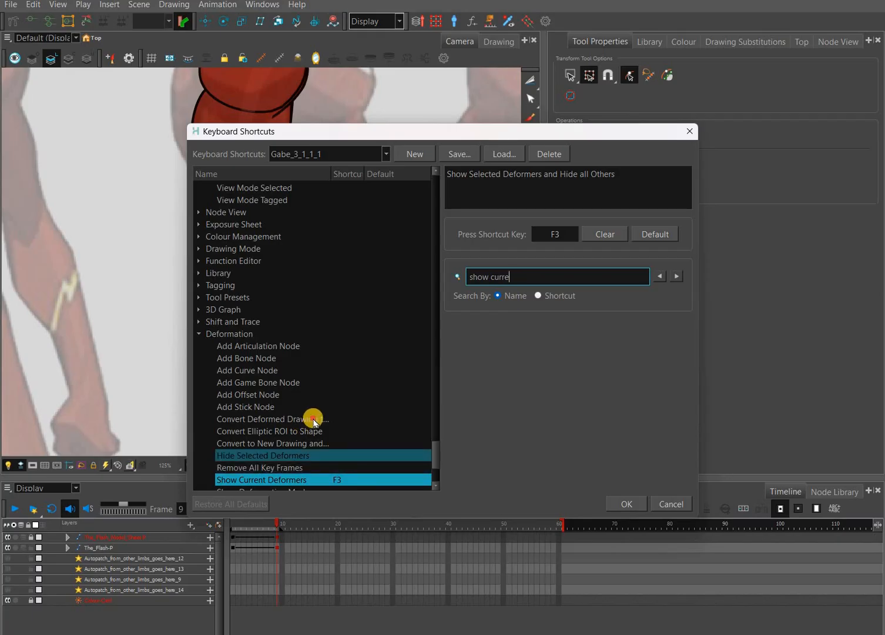
scroll(310, 420, "down", 2)
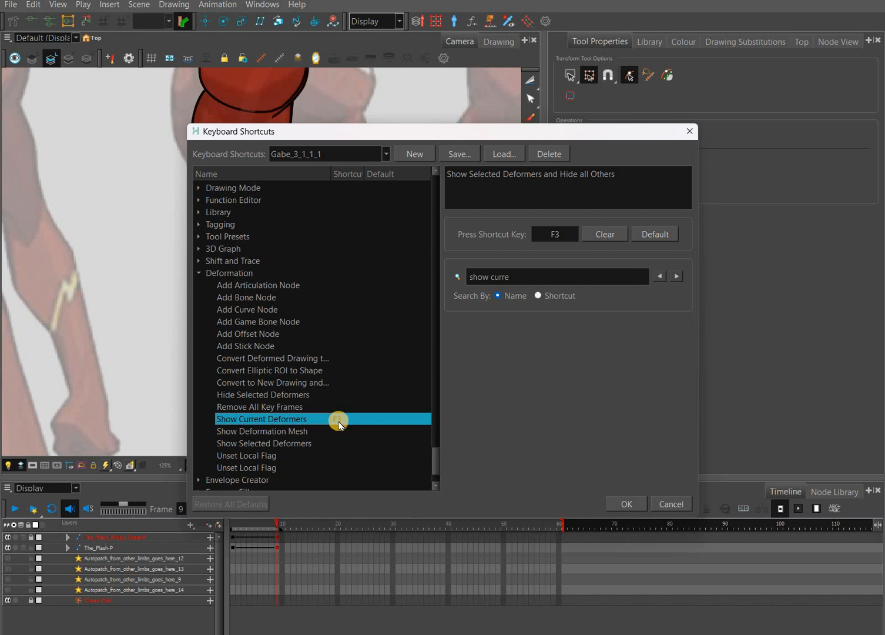
left_click(554, 235)
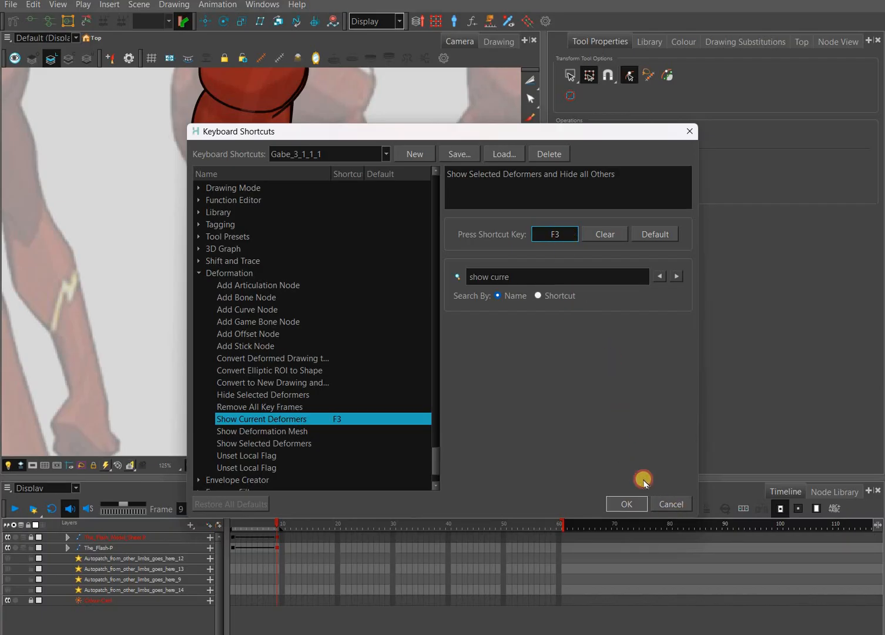
key("Escape")
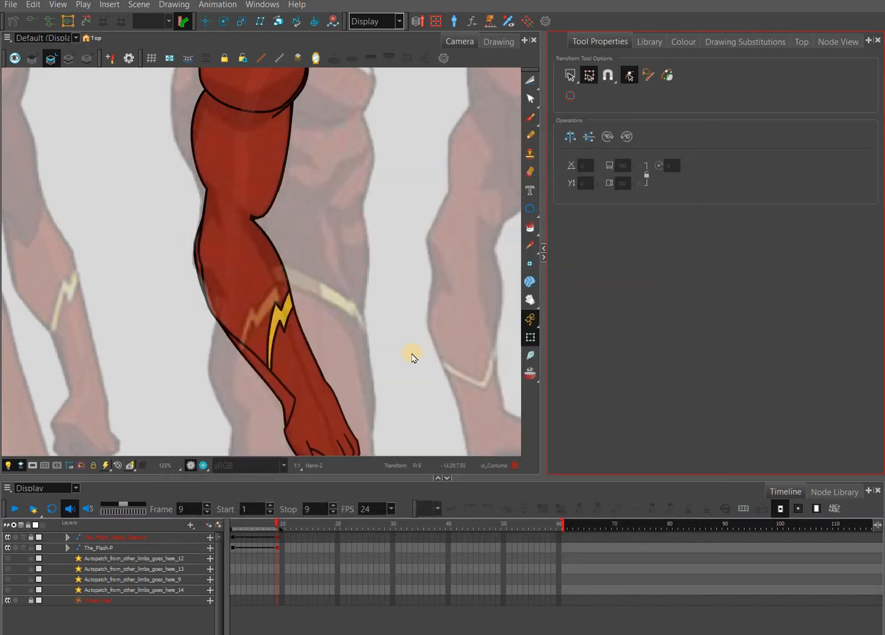
Step: Show the forearm's deformer and move its front wrist and upper front points slightly inward to slim the front outline
left_click(412, 355)
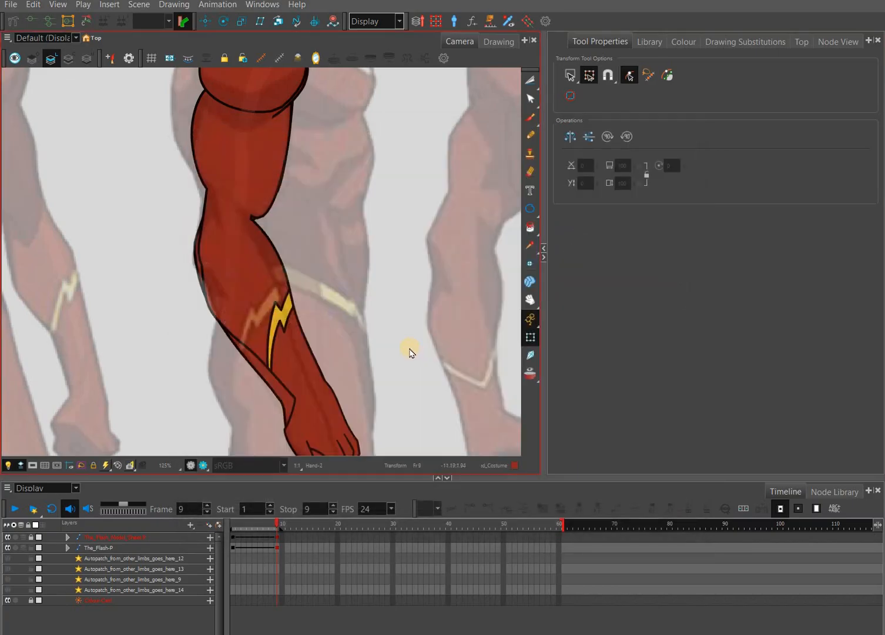
left_click(309, 345)
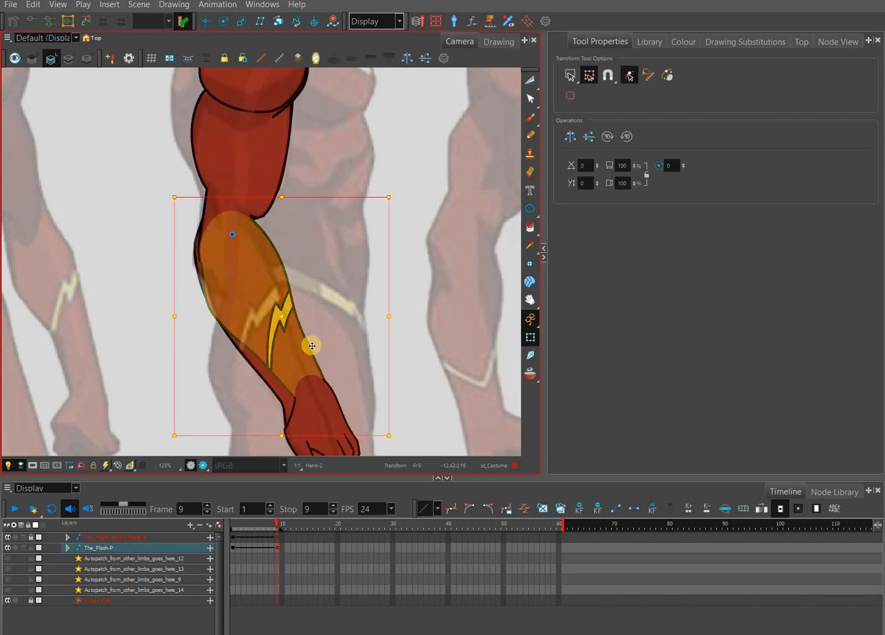
key("F11")
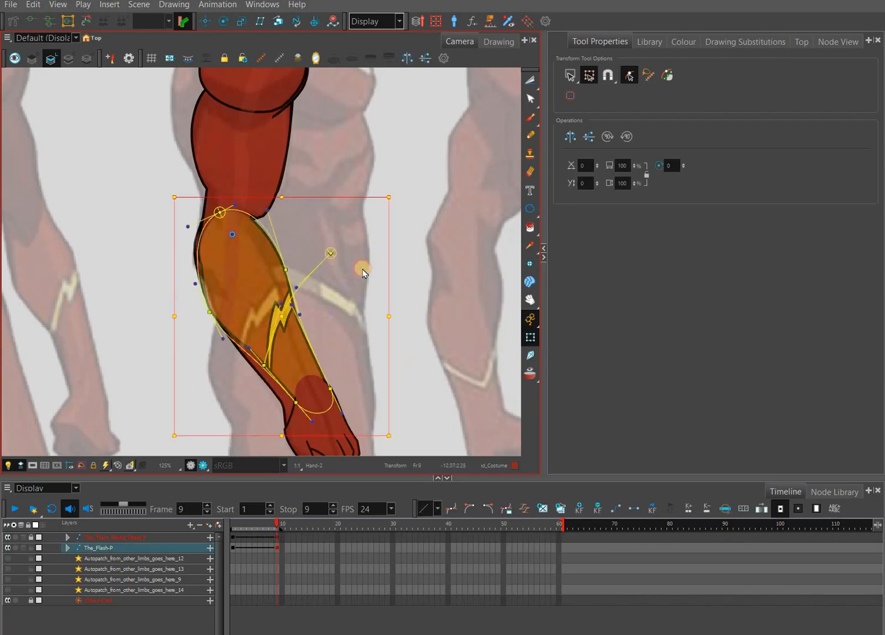
left_click(376, 305)
left_click_drag(316, 436, 267, 347)
scroll(273, 326, "down", 1)
left_click(297, 319)
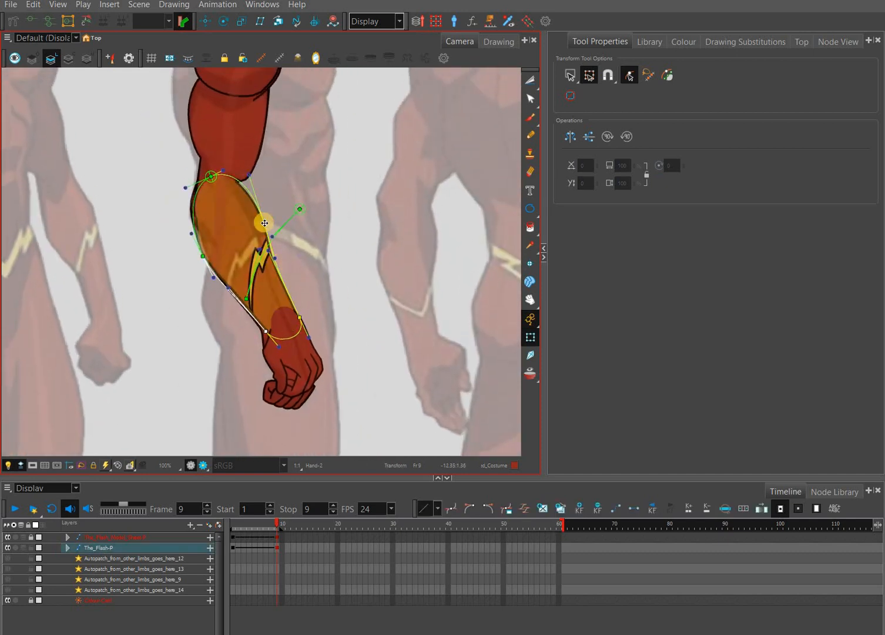
left_click_drag(264, 222, 257, 222)
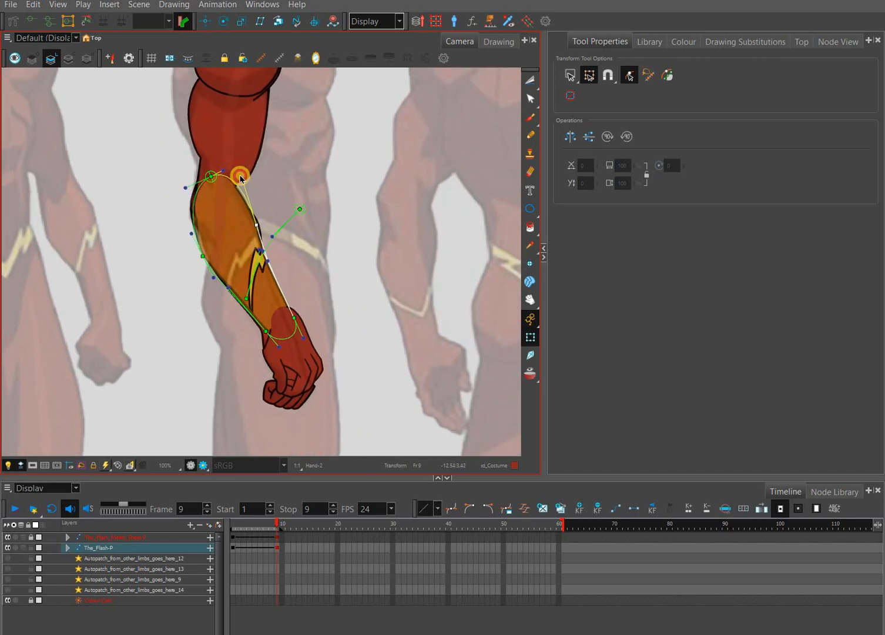
left_click_drag(243, 175, 241, 175)
left_click(363, 352)
left_click_drag(322, 336, 328, 370)
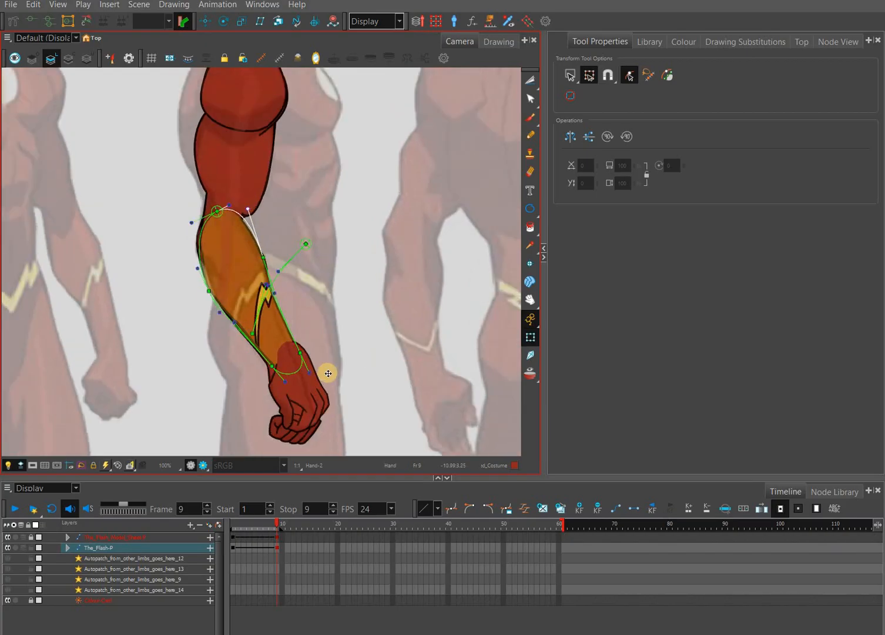
Step: Select the hand and nudge it slightly backward to line up with the slimmed wrist
scroll(370, 371, "down", 1)
left_click(386, 393)
left_click(314, 373)
scroll(335, 378, "up", 2)
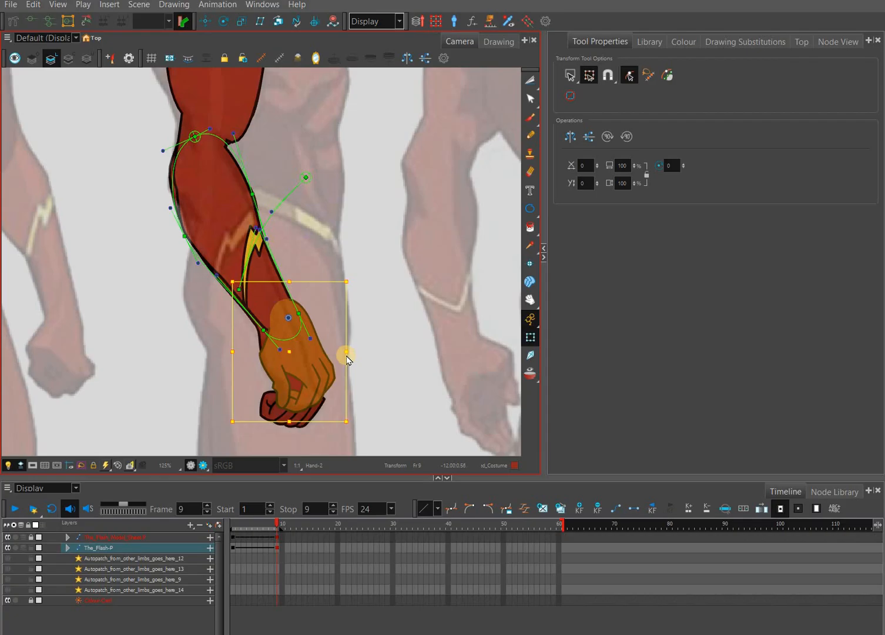
key("Left")
key("Left")
key("Left")
key("Left")
key("Left")
key("Left")
key("Right")
key("Right")
key("Right")
key("Right")
key("Left")
key("Left")
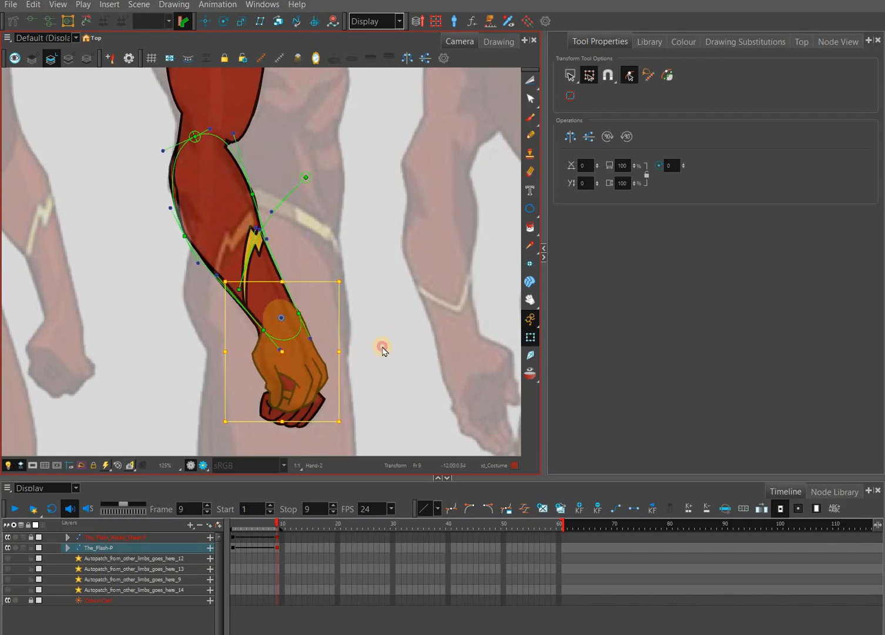
left_click(382, 350)
Step: Compare the arm with the neighbouring reference poses and check the far arm's movement between frames 5 and 9
scroll(442, 369, "down", 3)
left_click_drag(432, 375, 453, 363)
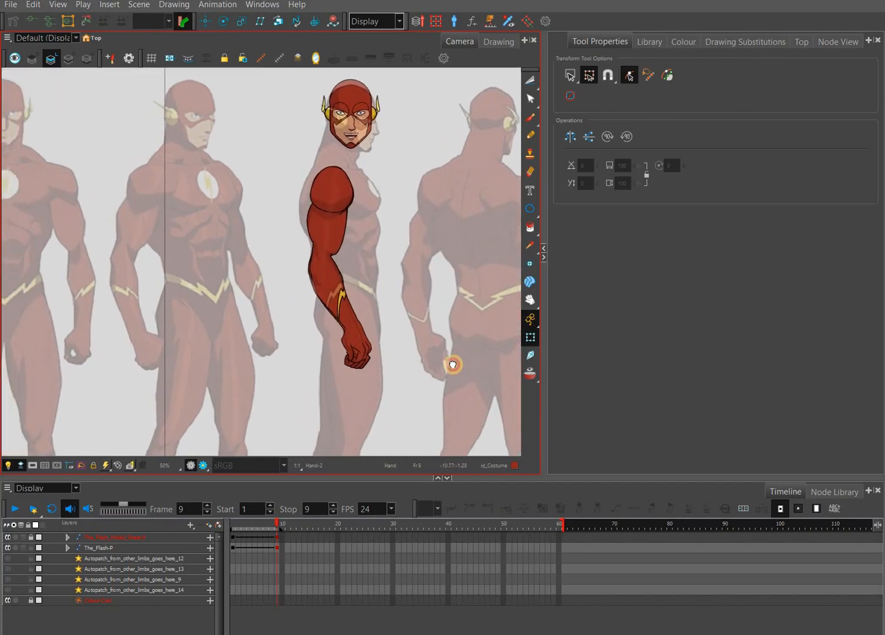
left_click_drag(360, 381, 395, 375)
left_click_drag(446, 387, 343, 373)
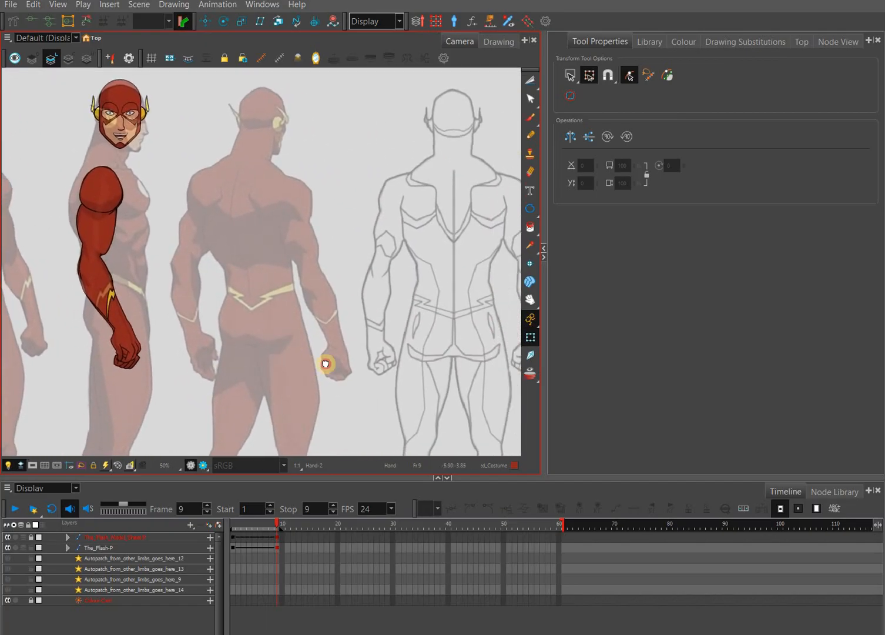
left_click_drag(181, 392, 252, 399)
left_click_drag(342, 373, 362, 385)
scroll(361, 385, "up", 1)
mouse_move(280, 524)
left_mouse_down()
mouse_move(235, 531)
mouse_move(272, 529)
left_mouse_up()
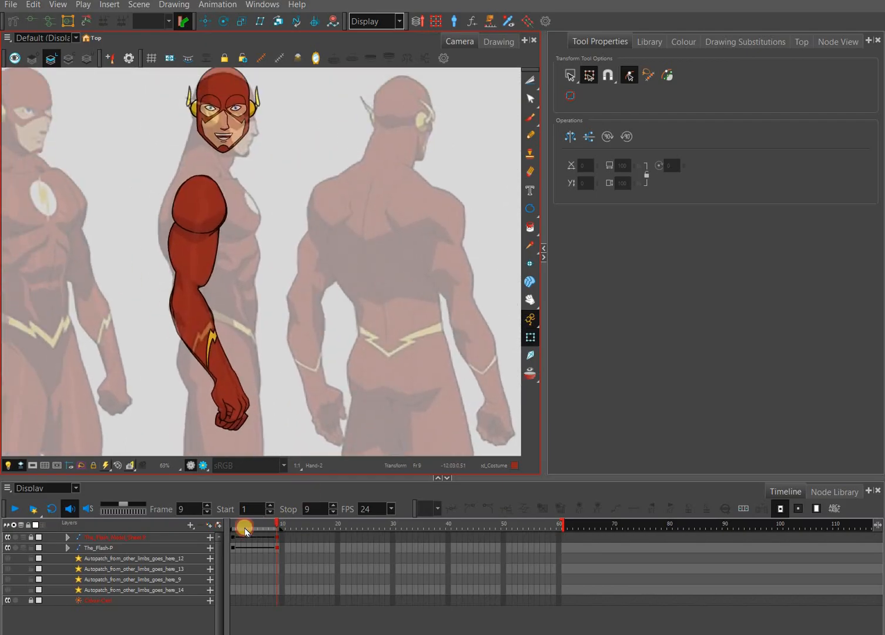
left_click(276, 527)
key("b")
key("b")
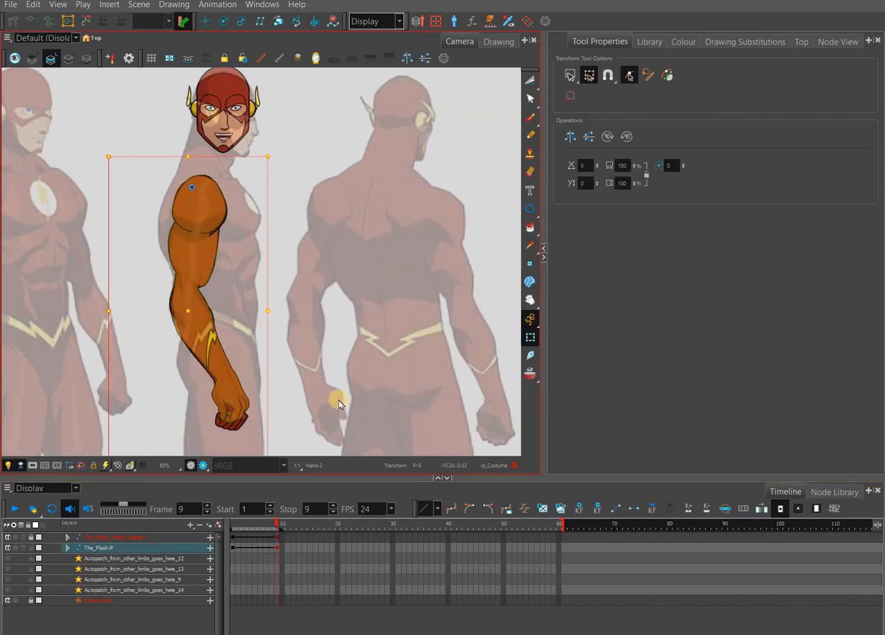
key("shift+b")
key("b")
left_click(254, 525)
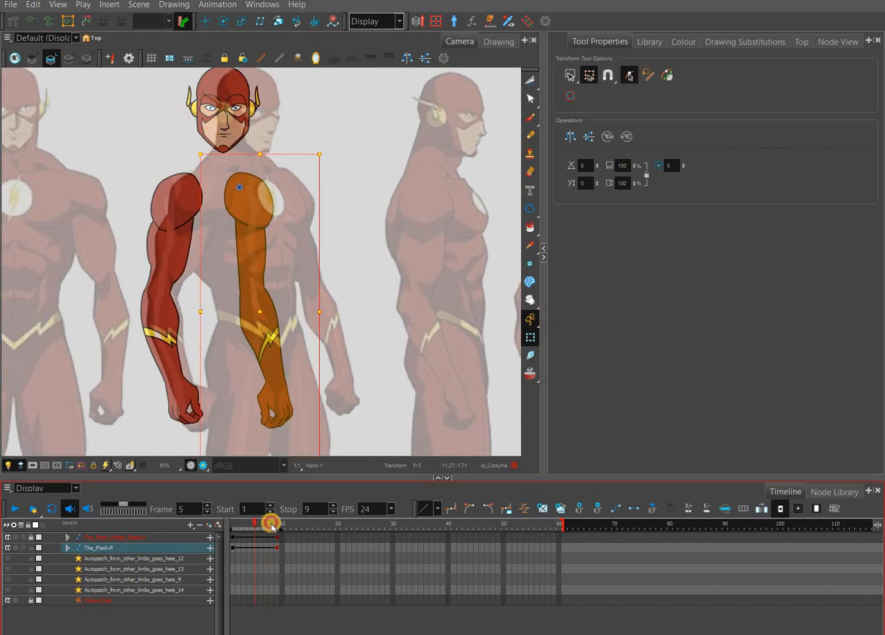
mouse_move(275, 525)
left_mouse_down()
mouse_move(243, 523)
mouse_move(274, 525)
mouse_move(280, 508)
left_mouse_up()
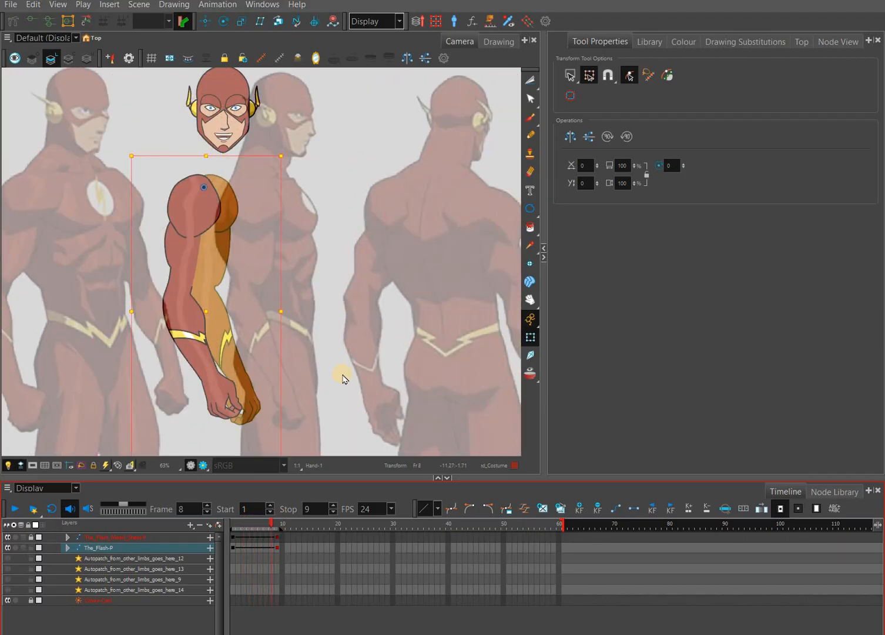
Step: Move the far arm's lightning bolt up and backward on the forearm at frame 9, and scrub to check its placement
left_click(215, 337)
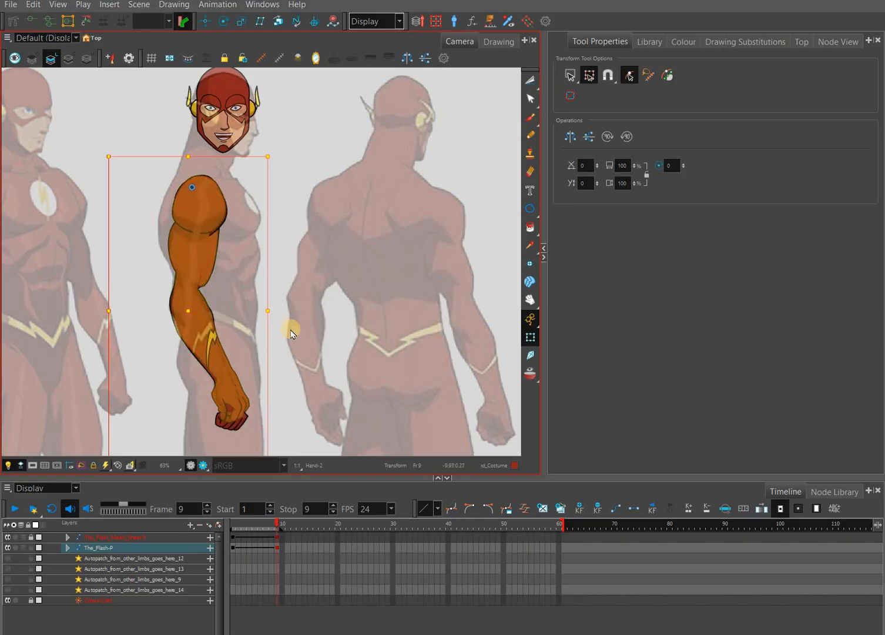
left_click_drag(291, 336, 266, 306)
left_click_drag(275, 524, 257, 524)
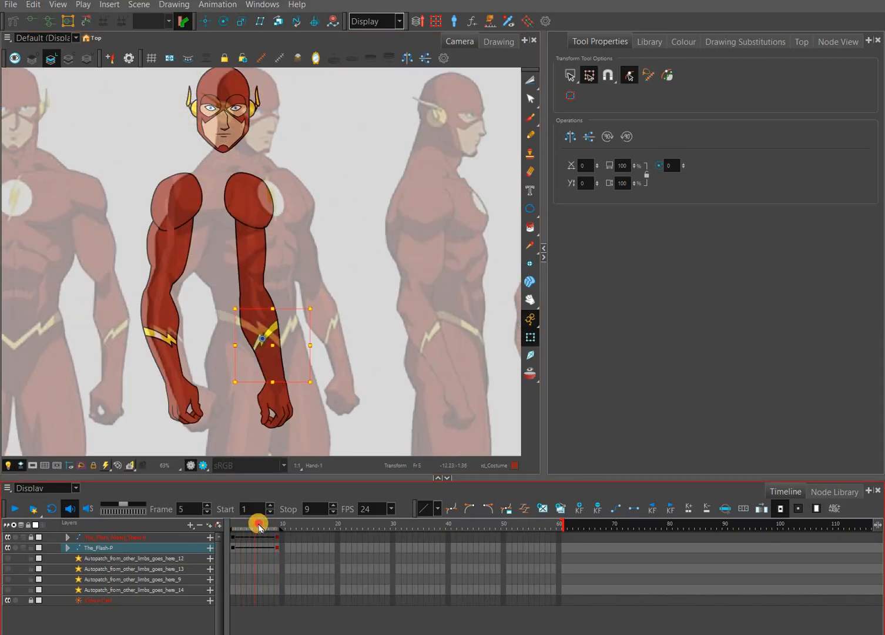
left_click(243, 270)
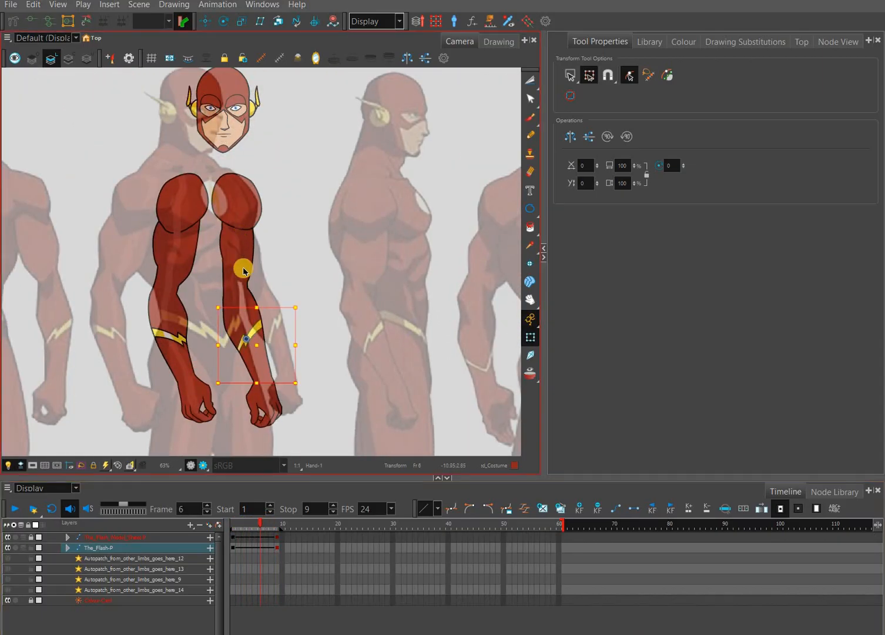
left_click_drag(257, 528, 278, 524)
key("period")
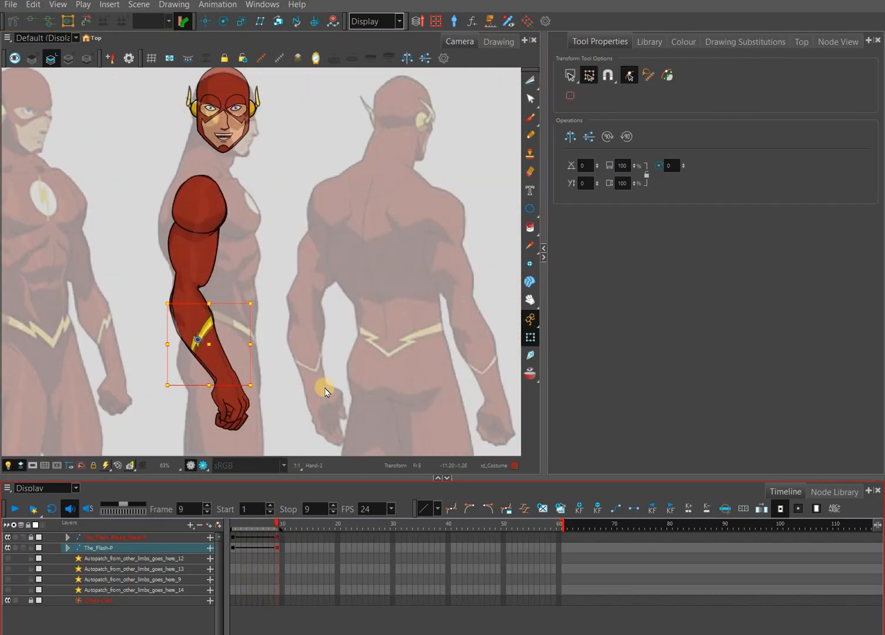
Step: Select the whole far arm from its hand and nudge it behind the near arm at frame 9
left_click(336, 403)
key("ctrl+z")
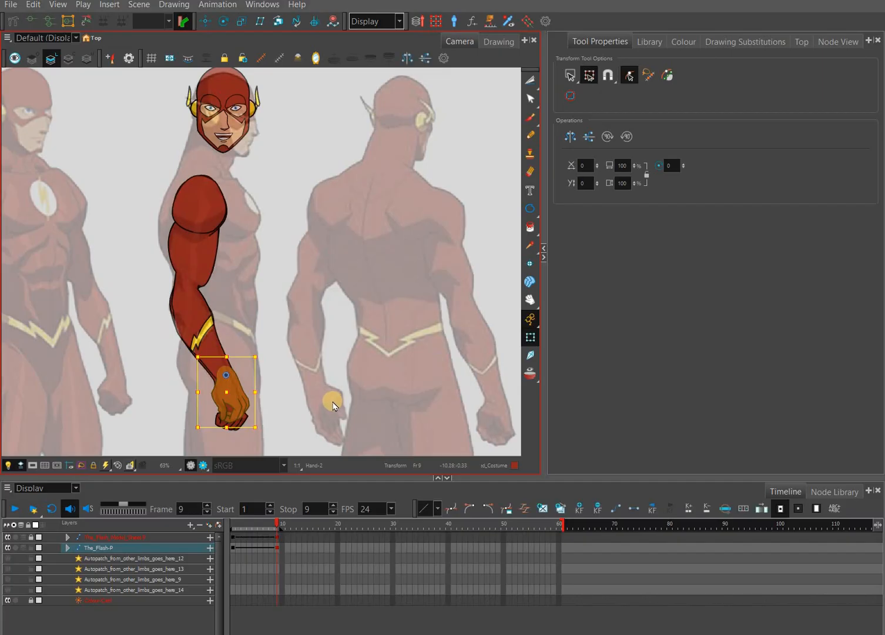
key("b")
key("b")
key("b")
key("alt+Up")
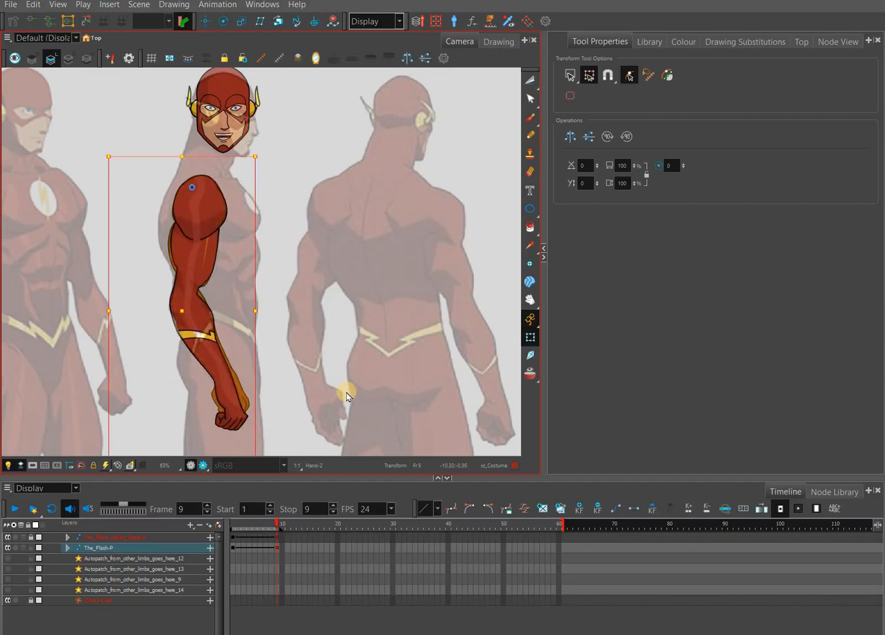
Step: Check the layering and movement of both arms across the turn between frames 1 and 9
key("Escape")
key("1")
left_click(264, 524)
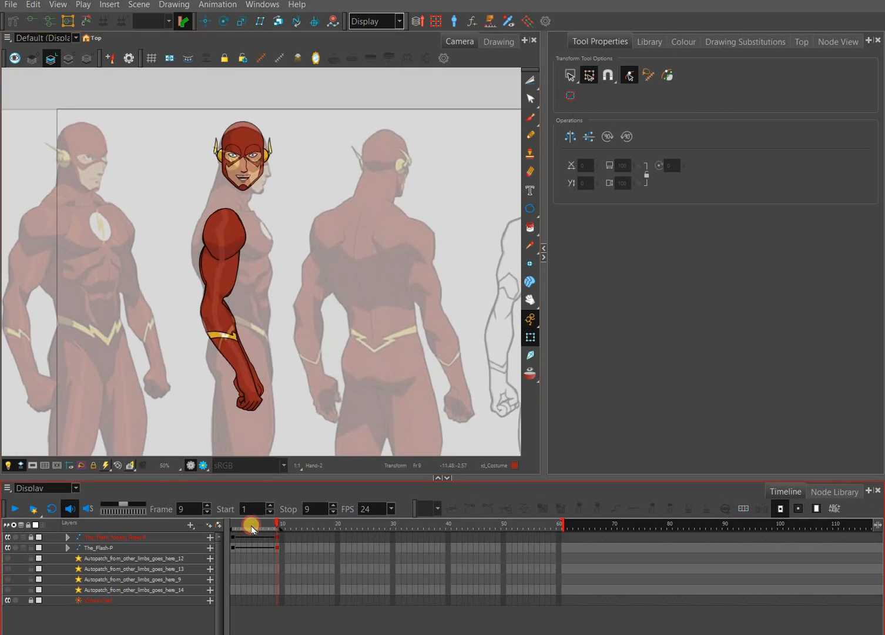
mouse_move(247, 526)
left_mouse_down()
mouse_move(257, 523)
mouse_move(239, 523)
mouse_move(259, 525)
left_mouse_up()
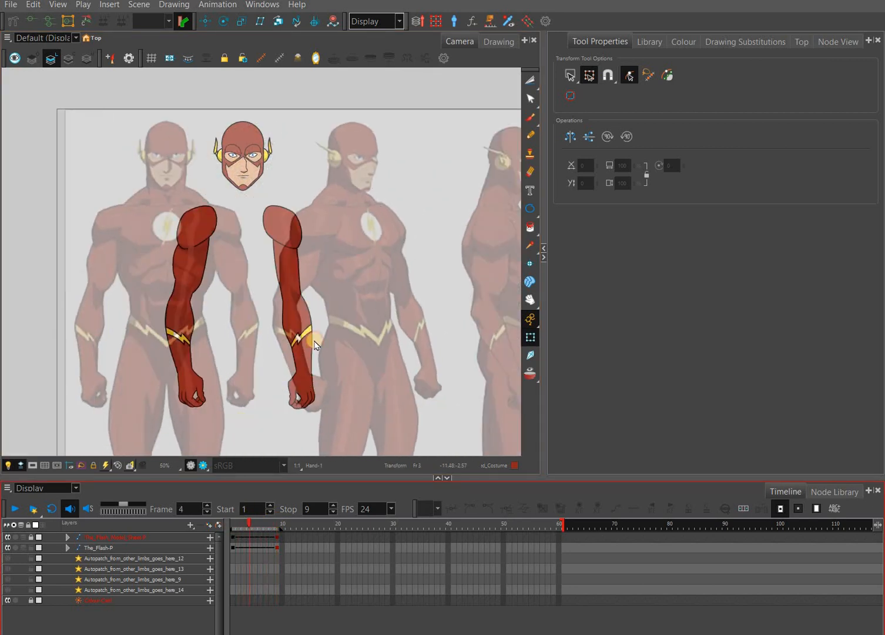
key("comma")
key("comma")
key("comma")
key("comma")
key("comma")
Step: Select the far arm's shading strip and reshape its deformer's lower points at frame 9 to follow the bent forearm and hand
left_click(324, 344)
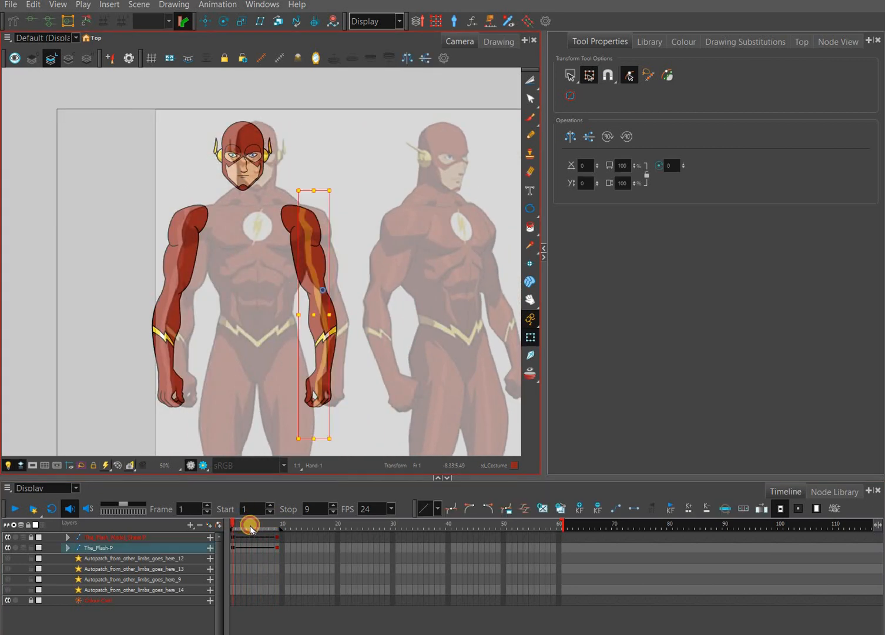
left_click_drag(262, 527, 272, 523)
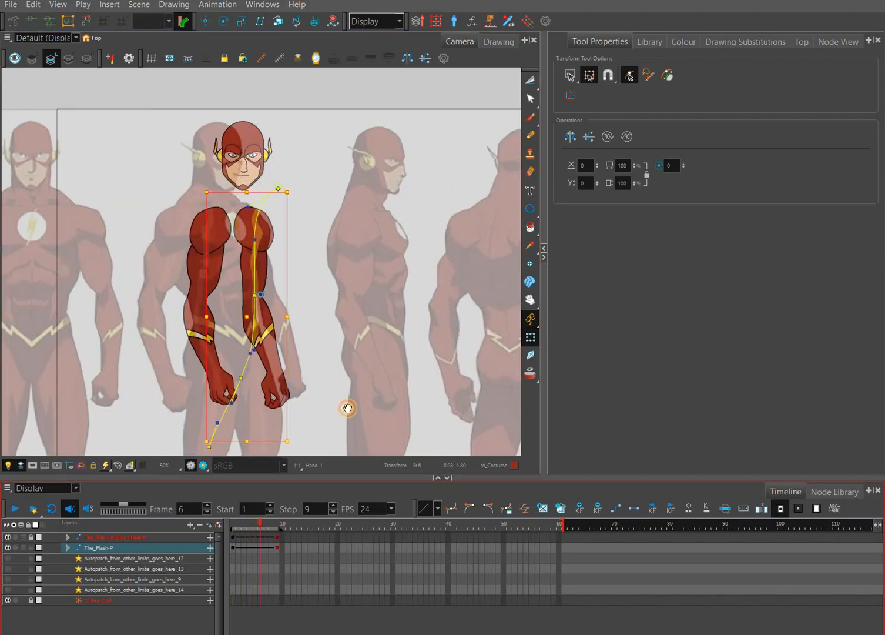
key("period")
left_click_drag(235, 335, 242, 285)
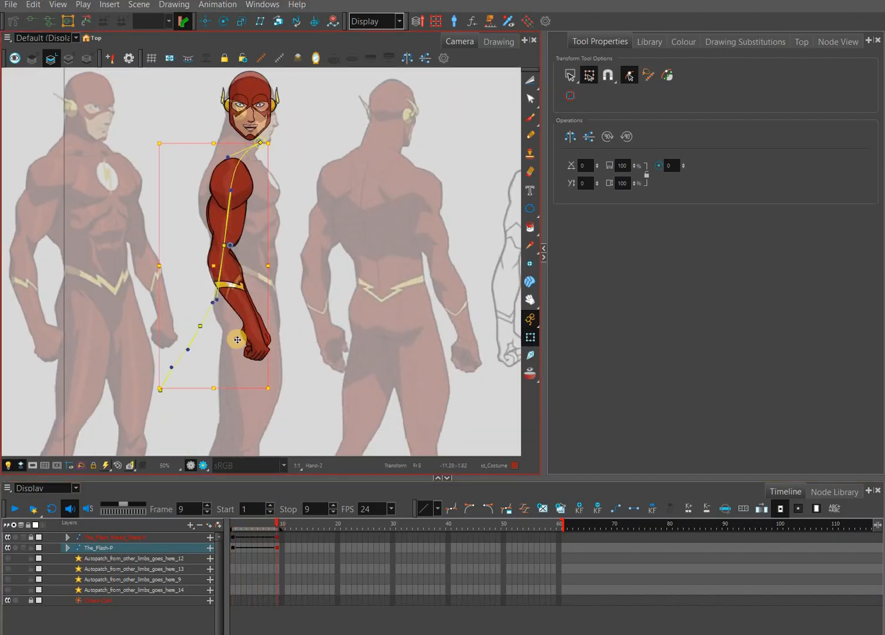
left_click(181, 392)
left_click_drag(180, 392, 286, 393)
left_click_drag(257, 332, 239, 282)
left_click_drag(291, 399, 285, 420)
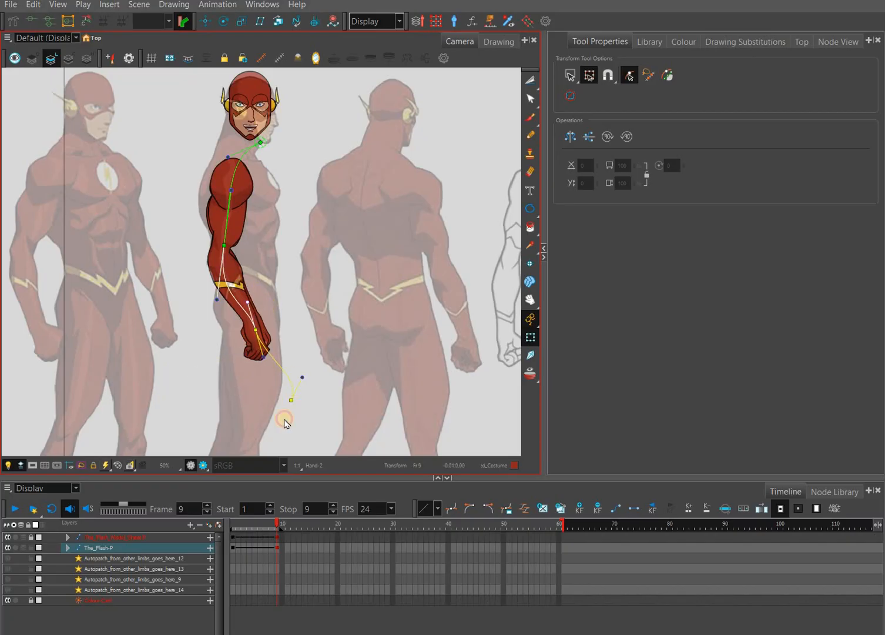
Step: Step through the turn to frame 9 to check the arm shading, and examine the head against the side-view reference
mouse_move(264, 526)
left_mouse_down()
mouse_move(231, 522)
mouse_move(270, 524)
left_mouse_up()
key("comma")
key("comma")
key("comma")
key("comma")
key("period")
key("period")
key("period")
key("period")
key("period")
key("period")
key("period")
key("period")
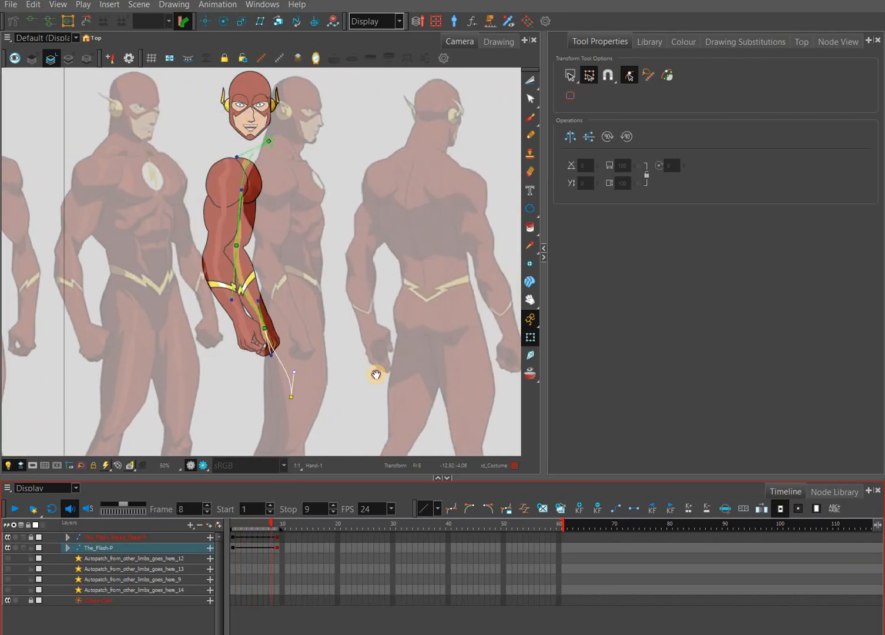
left_click_drag(341, 221, 303, 292)
scroll(304, 292, "up", 5)
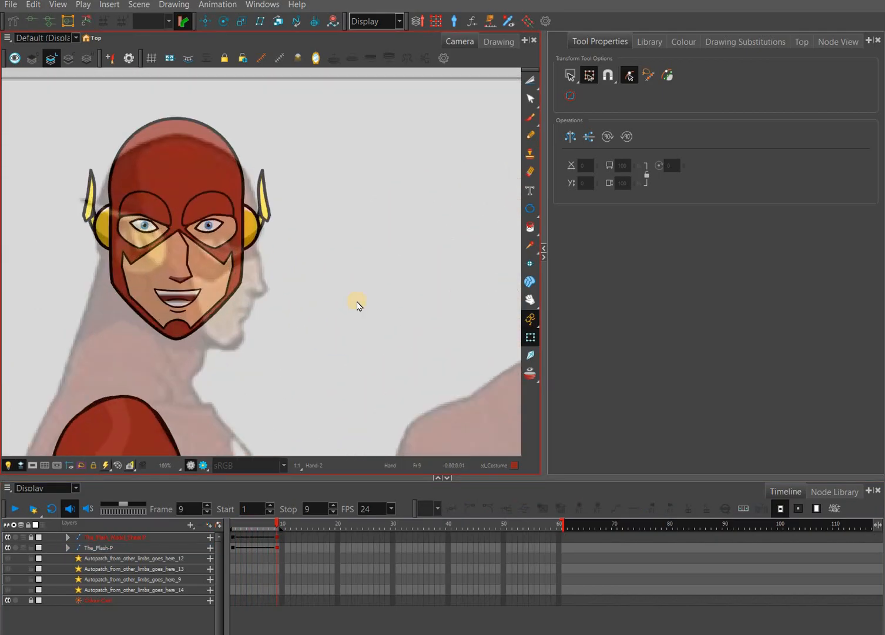
left_click_drag(365, 331, 365, 334)
key("b")
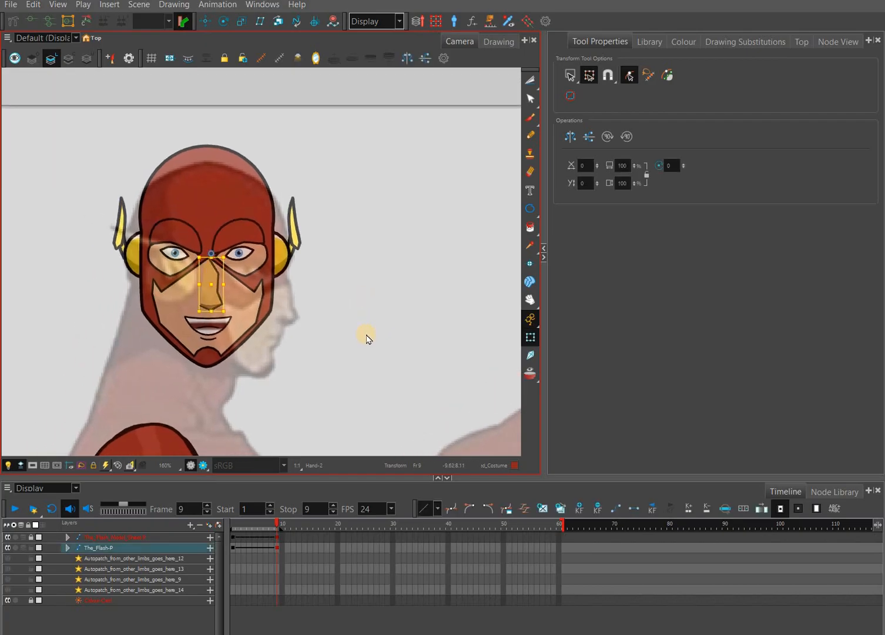
key("b")
key("b")
key("b")
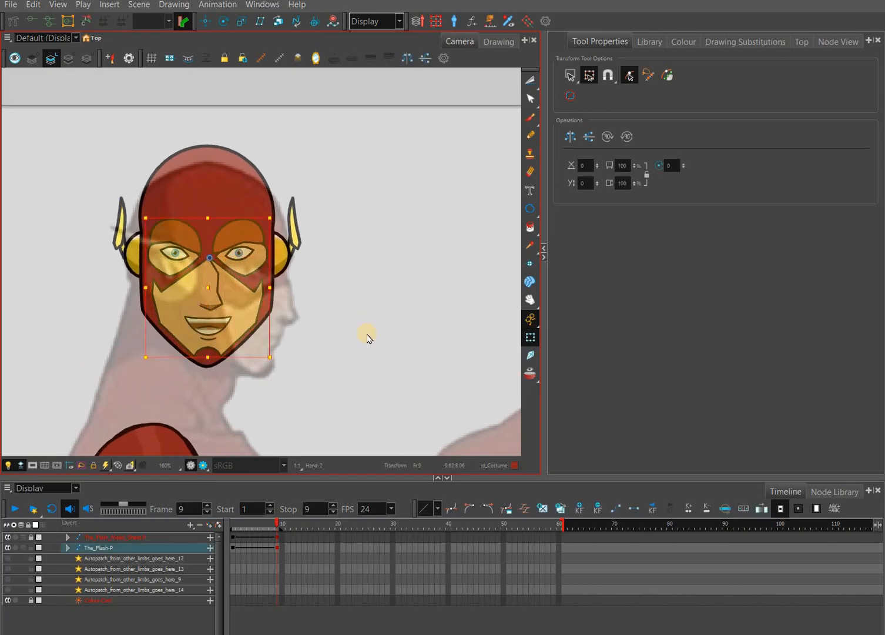
key("b")
key("shift+b")
mouse_move(308, 207)
left_mouse_down()
mouse_move(310, 215)
mouse_move(310, 201)
left_mouse_up()
left_click(403, 272)
Step: Select the whole head and lower it at frame 9 to match the height of the side-view reference
left_click(252, 193)
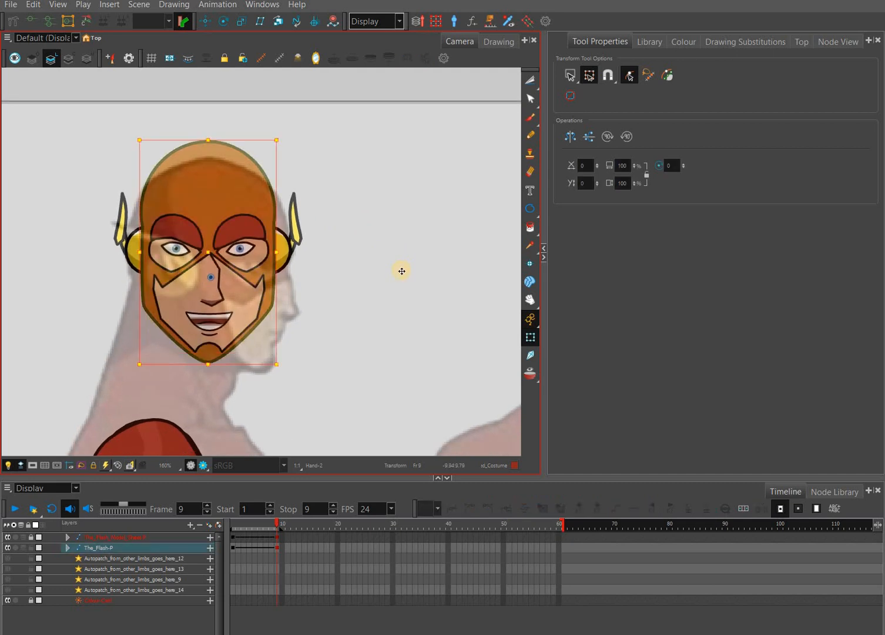
key("b")
key("b")
key("shift+b")
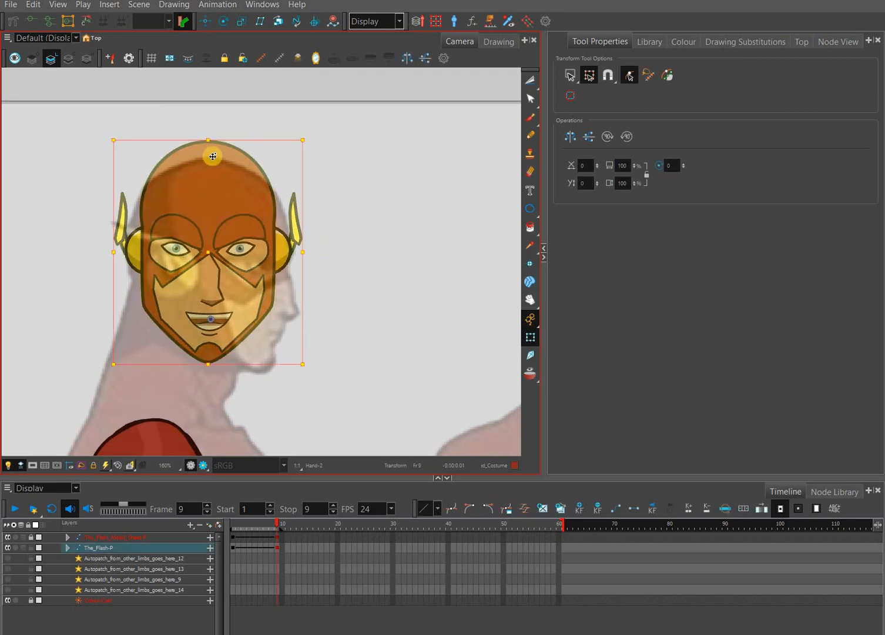
key("Down")
key("Down")
key("Down")
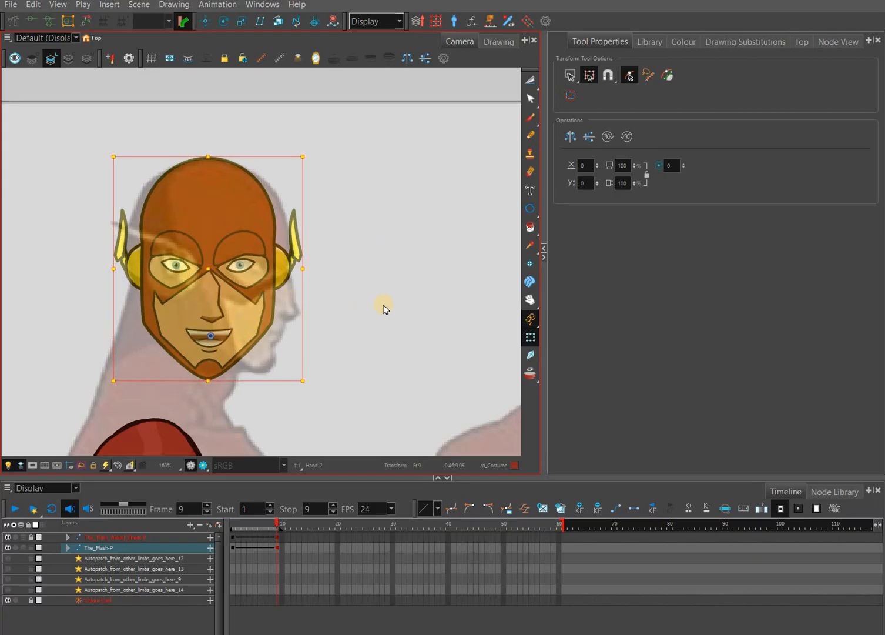
Step: Select the group of facial features and shift it forward at frame 9 until the nose meets the reference profile
key("shift+b")
key("shift+b")
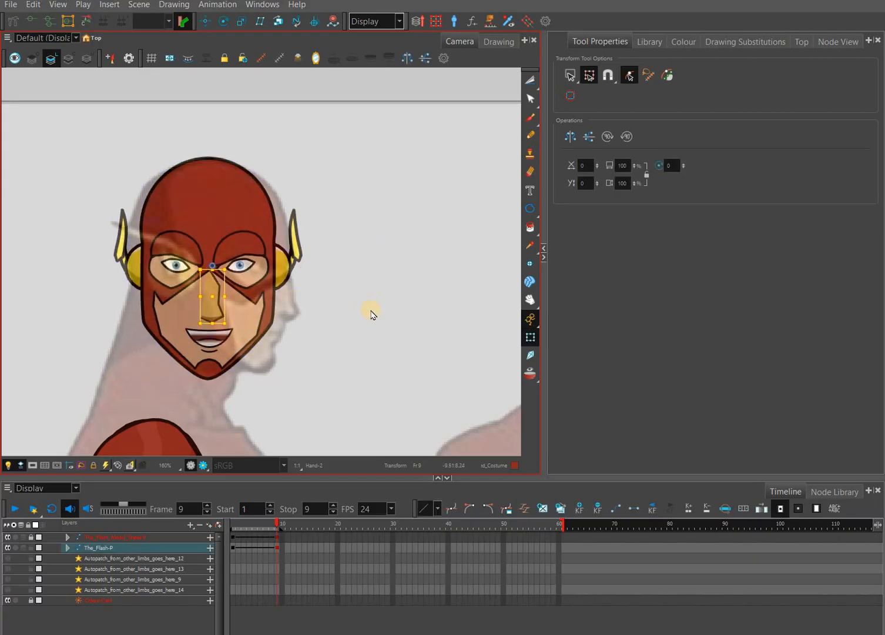
key("b")
key("b")
key("Right")
key("Right")
key("Right")
key("Right")
key("Right")
key("Right")
key("Right")
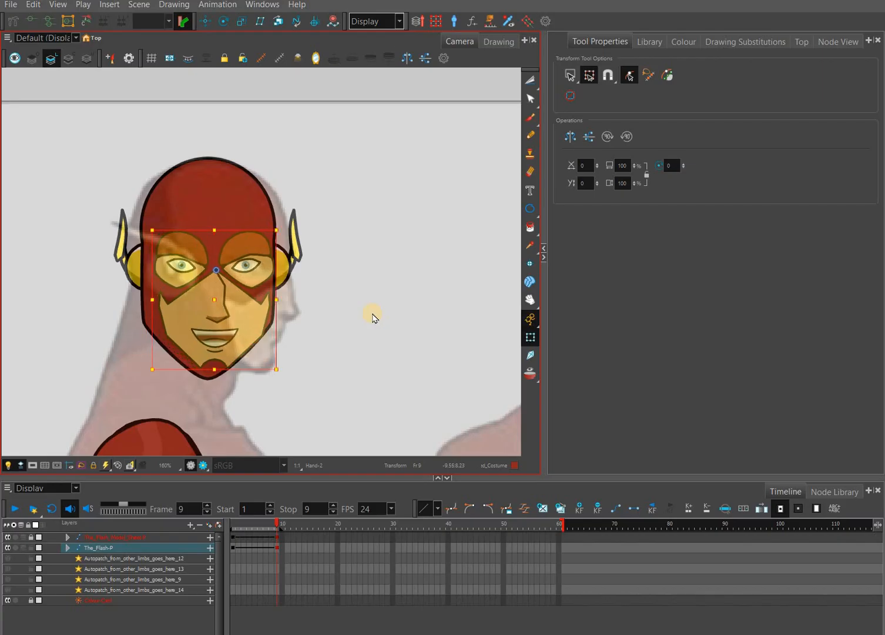
key("Right")
key("Right")
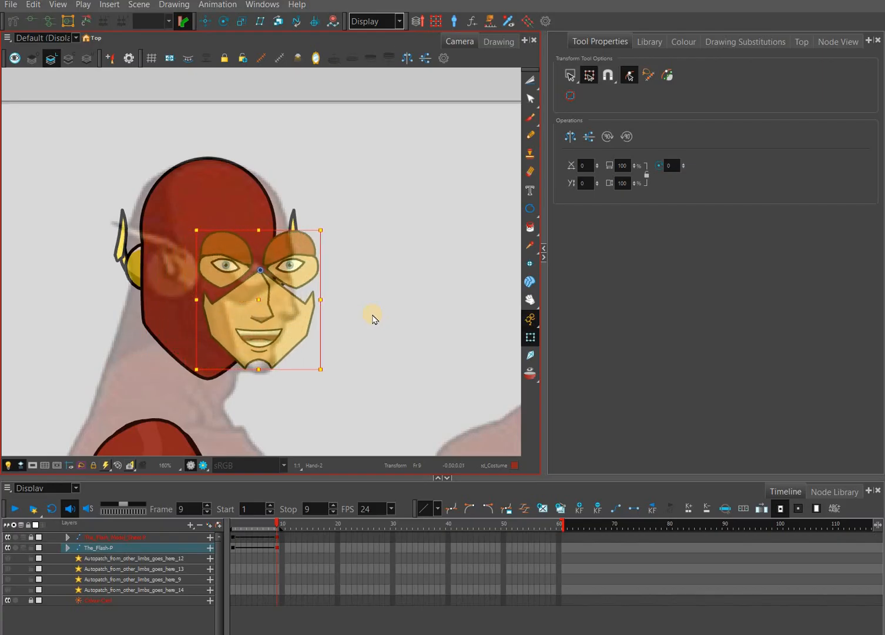
key("Right")
key("Right")
key("Right")
key("Right")
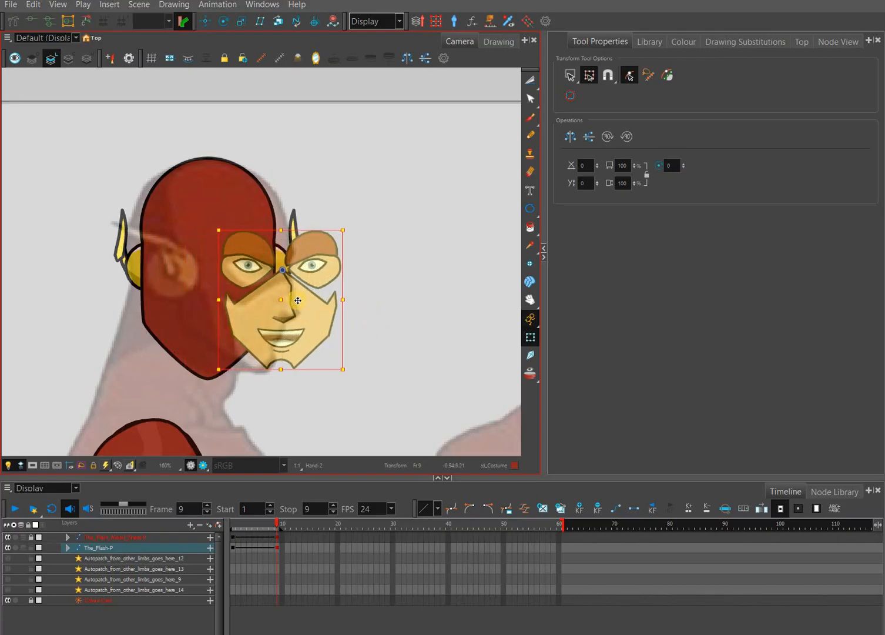
key("Right")
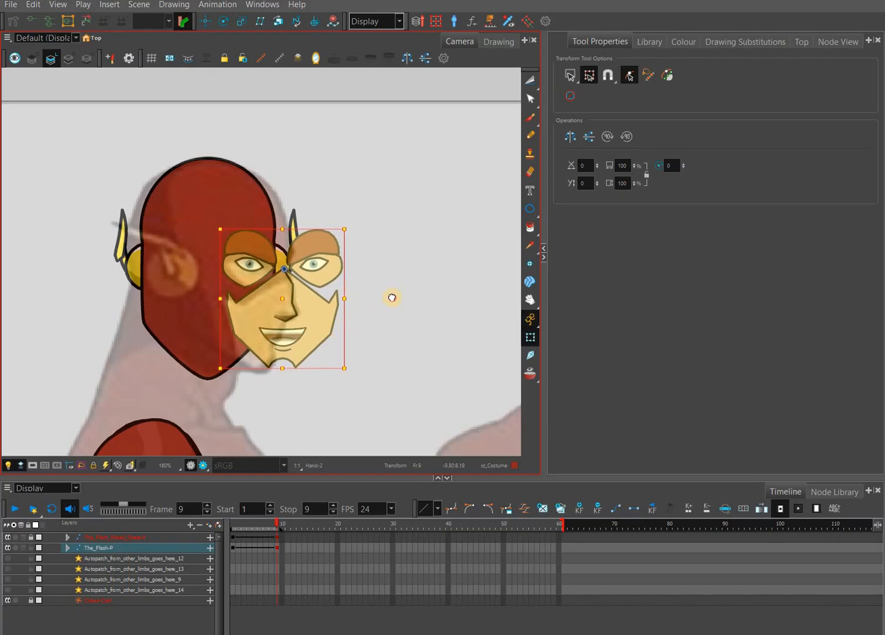
Step: Select the far eye with its brow and socket and squash it horizontally toward the nose bridge at frame 9
left_click(360, 310)
left_click_drag(326, 278, 334, 303)
scroll(376, 288, "up", 1)
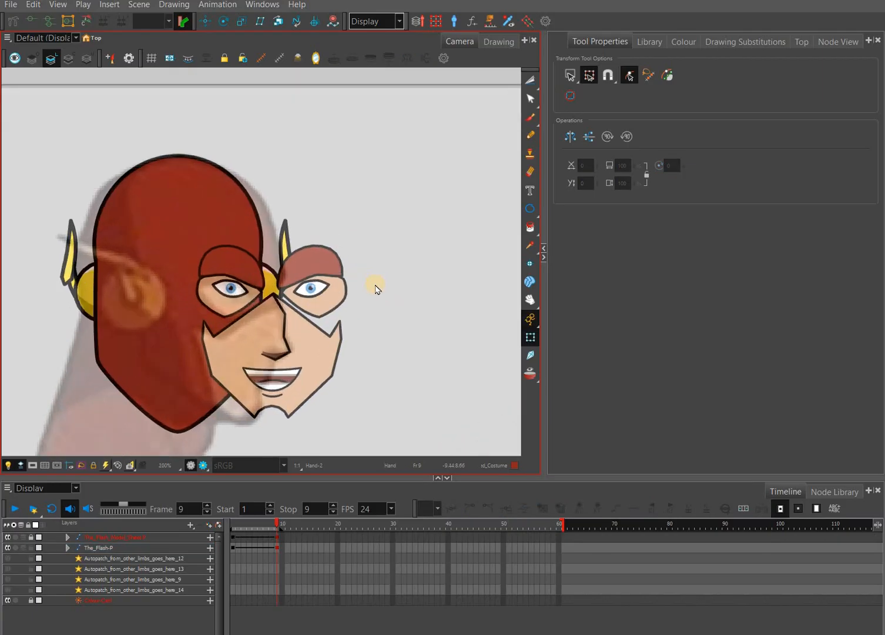
scroll(375, 289, "up", 1)
left_click(316, 286)
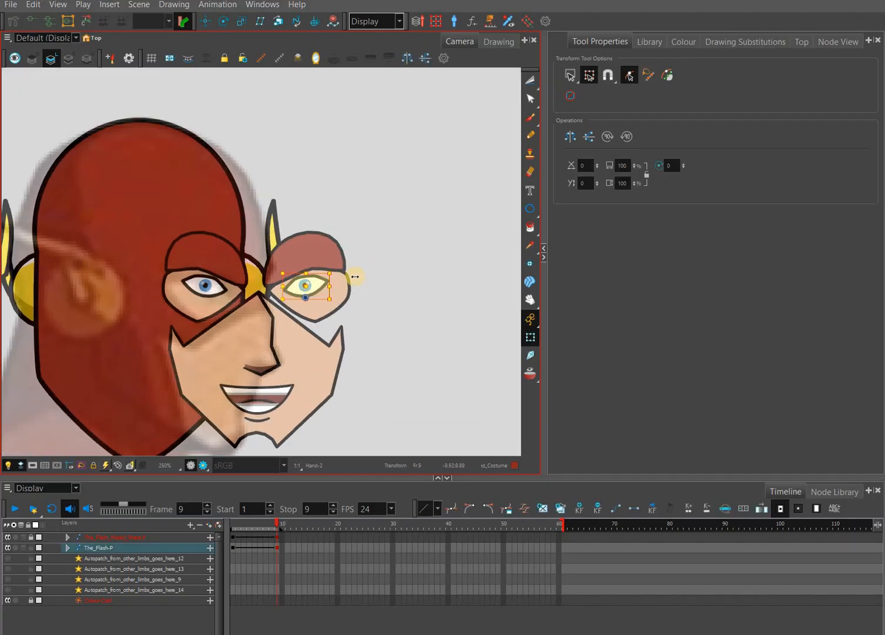
key("b")
key("b")
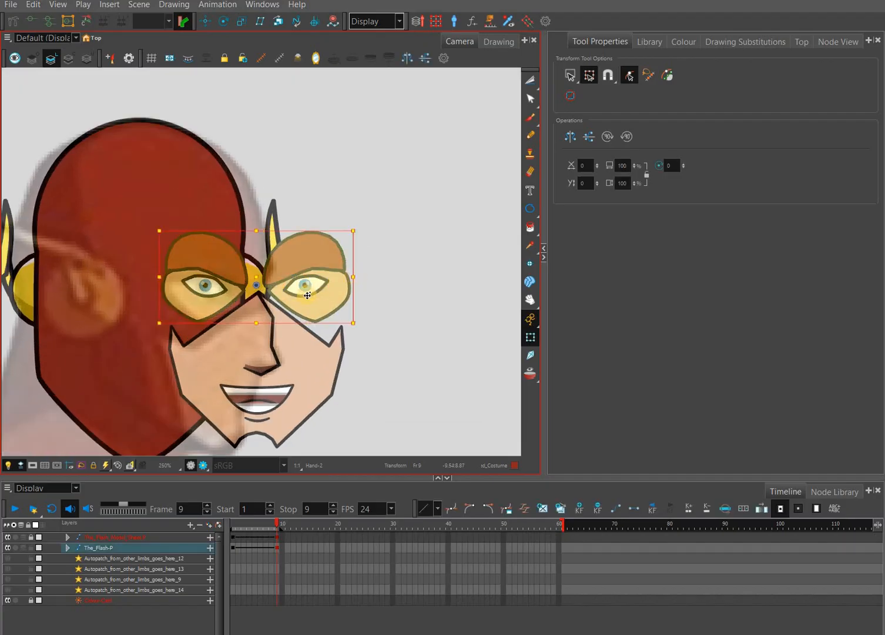
key("shift+b")
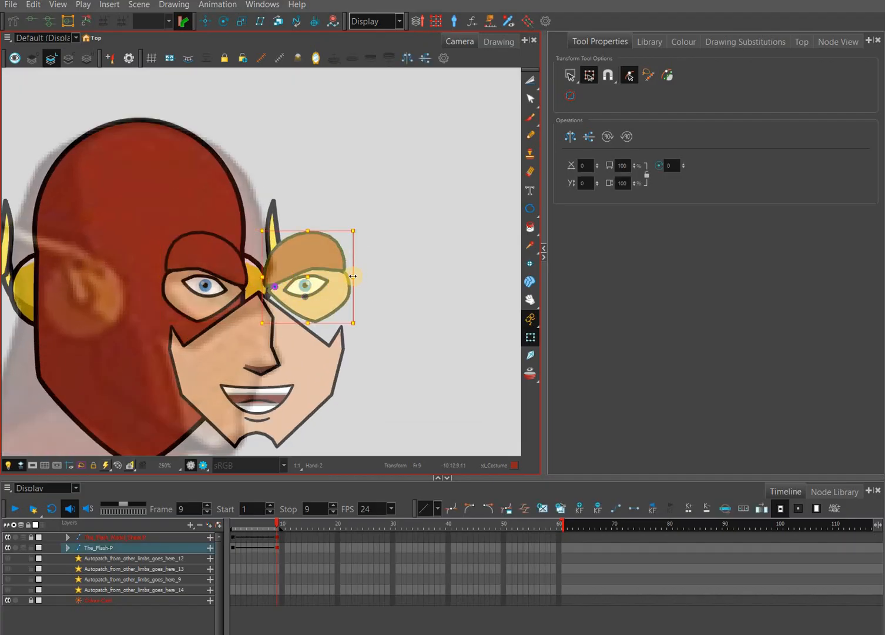
left_click_drag(353, 277, 297, 284)
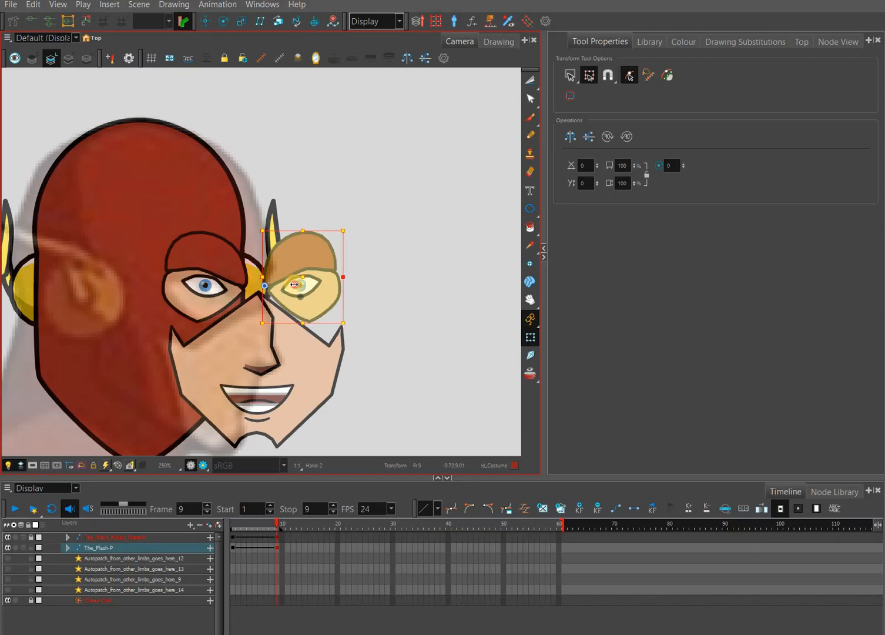
mouse_move(278, 525)
left_mouse_down()
mouse_move(240, 523)
mouse_move(282, 521)
left_mouse_up()
left_click(385, 288)
key("comma")
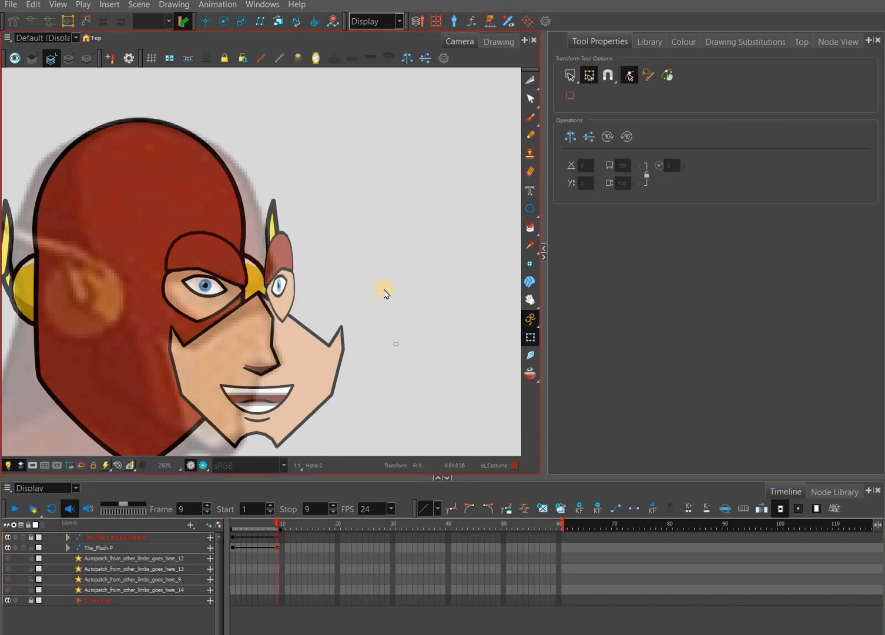
Step: Select the far ear's lightning bolt and shift it back toward the cowl at frame 9
left_click(273, 222)
key("b")
key("b")
key("shift+b")
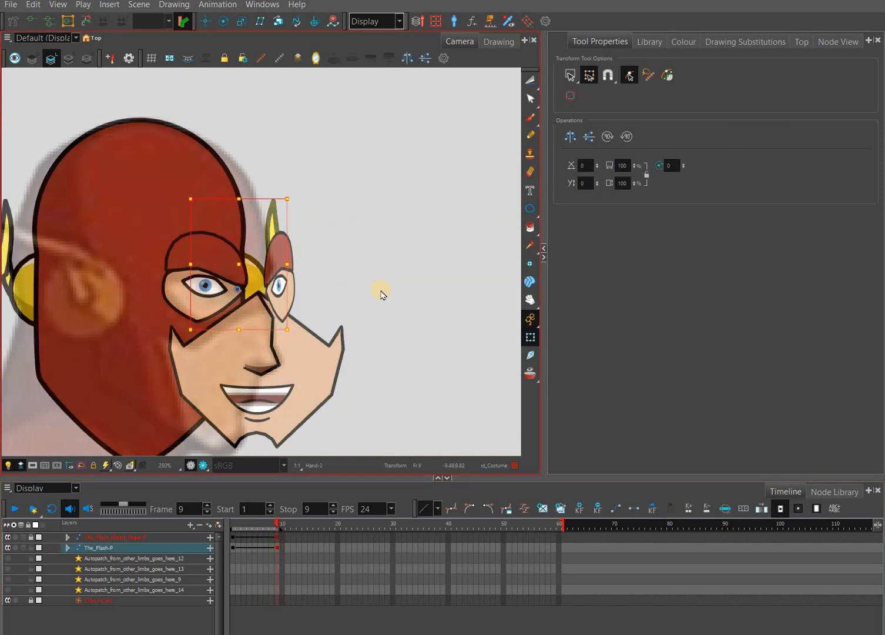
key("Left")
key("Left")
key("Left")
key("Left")
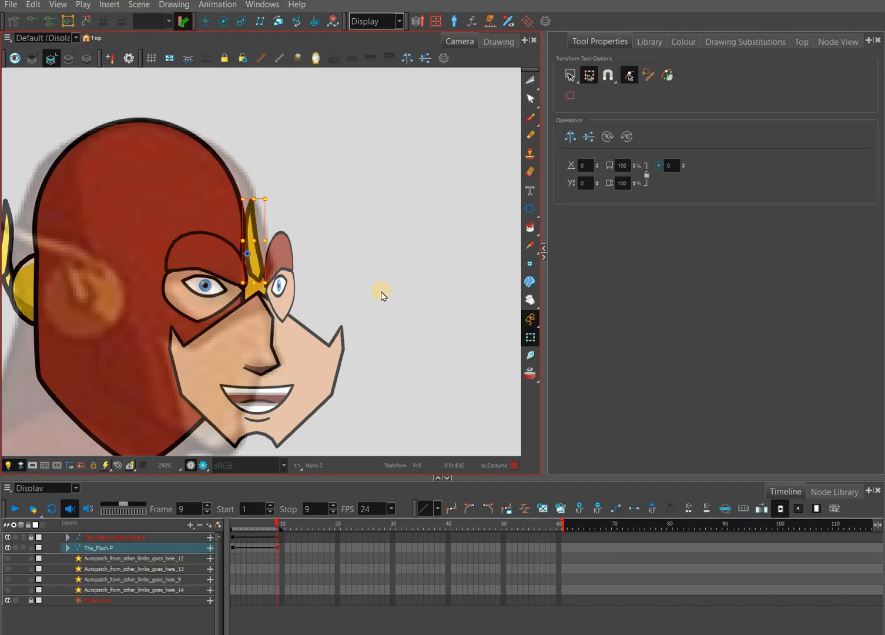
Step: Move the whole far ear piece behind the cowl at frame 9 and scrub the turn to check it
key("b")
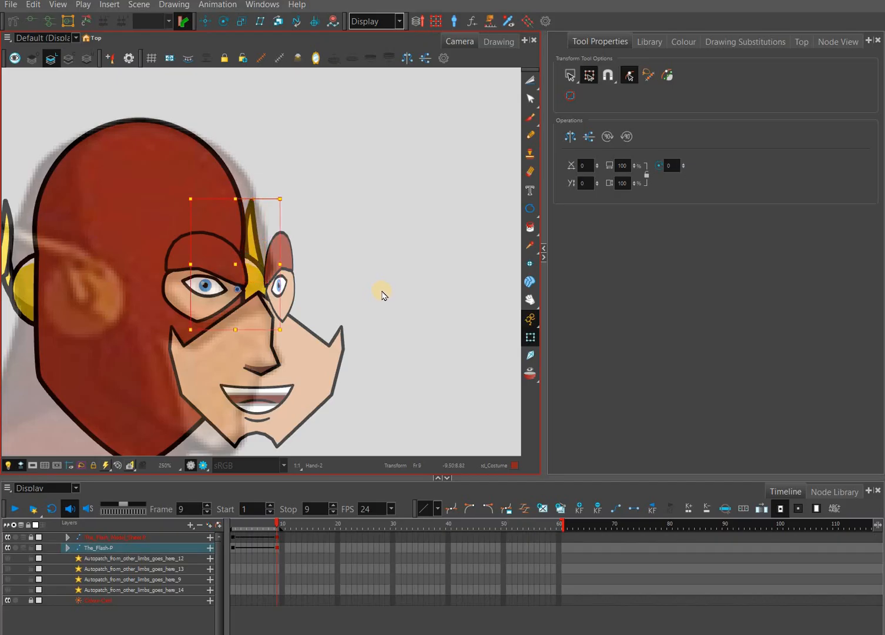
key("Left")
key("Left")
key("Left")
key("Left")
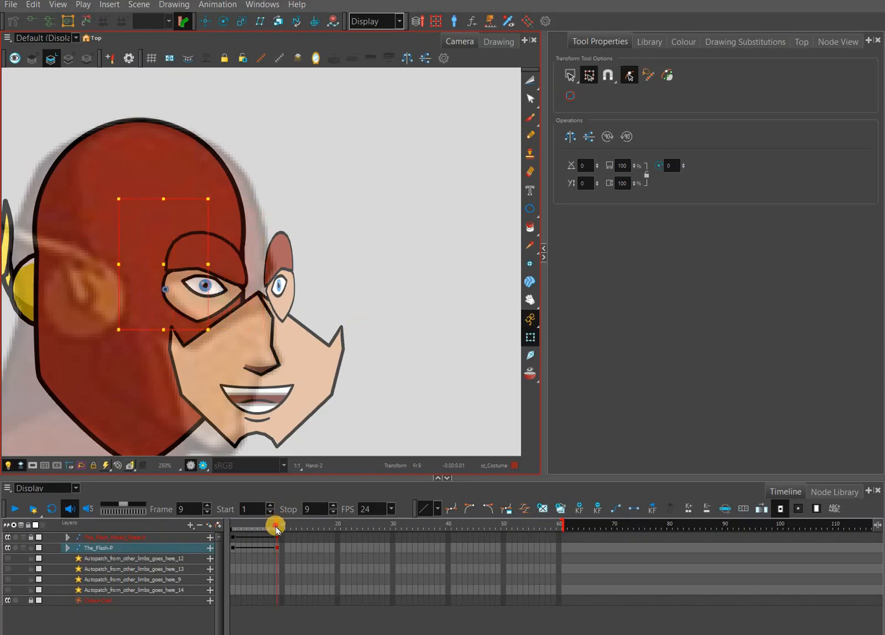
mouse_move(252, 528)
left_mouse_down()
mouse_move(229, 525)
mouse_move(271, 525)
left_mouse_up()
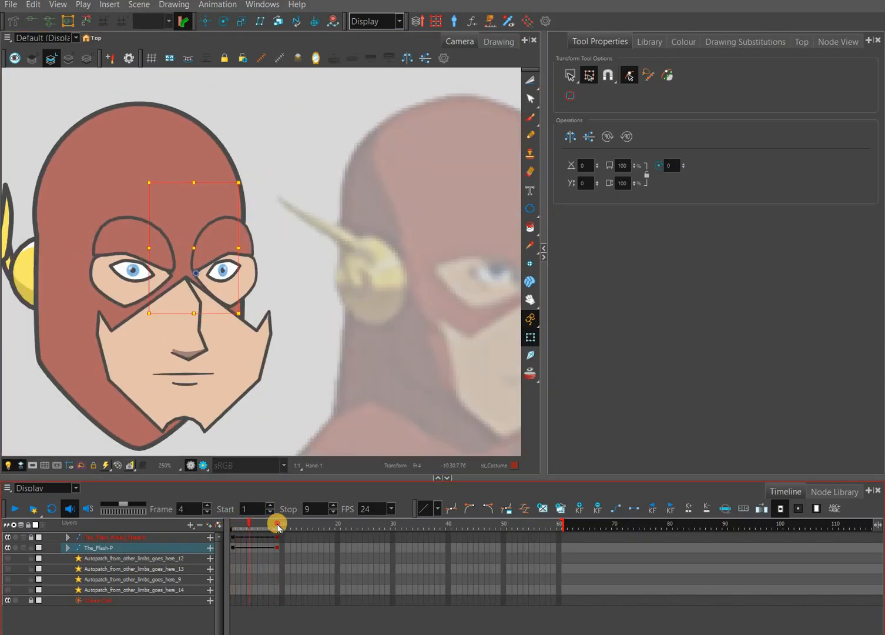
key("period")
left_click(400, 320)
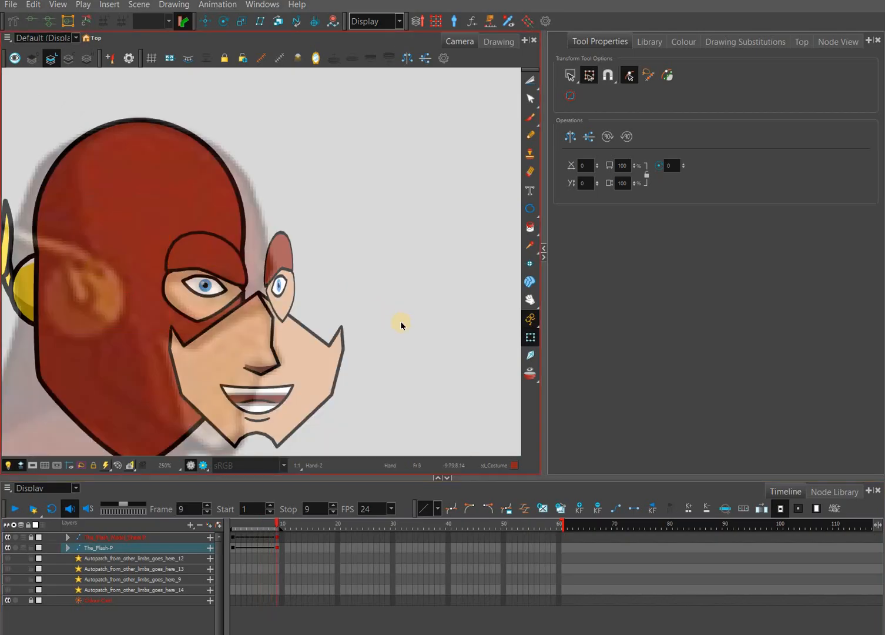
Step: Bring the near ear piece in front of the cowl and shift it forward onto the reference ear at frame 9
left_click_drag(322, 339, 392, 324)
left_click(91, 274)
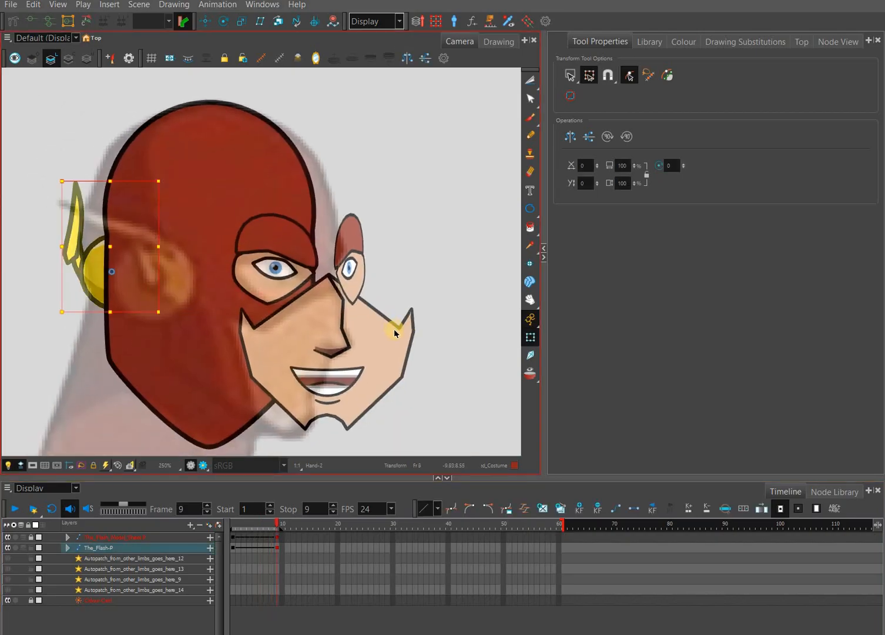
key("alt+Down")
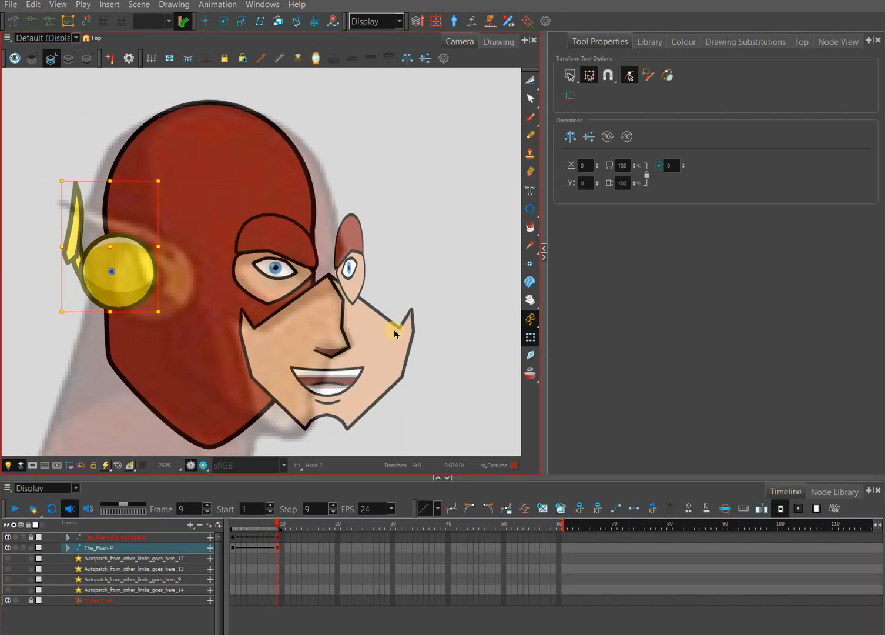
key("Right")
key("Right")
key("Right")
key("Right")
key("Right")
key("Right")
key("Right")
key("Right")
key("Right")
key("Right")
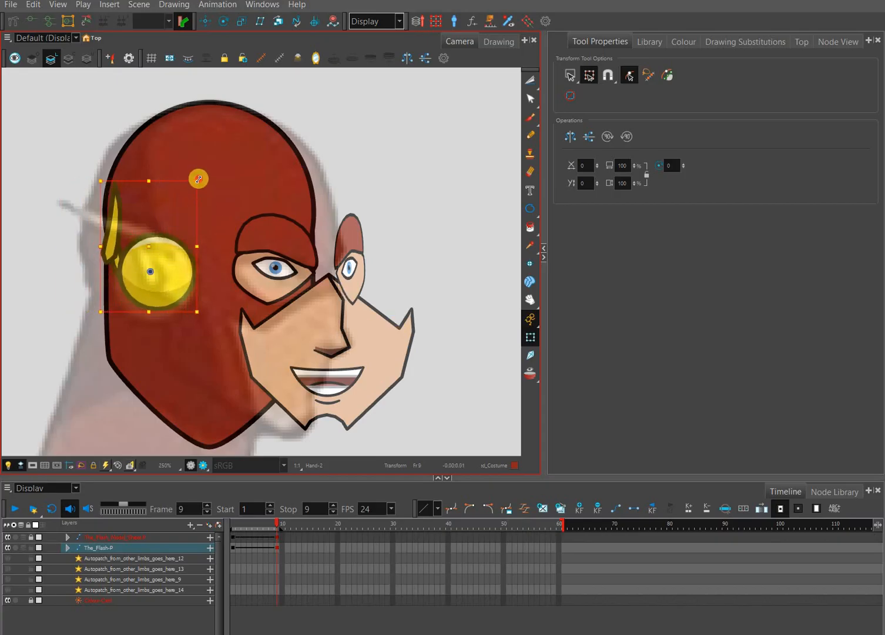
Step: Enlarge the near ear piece slightly at frame 9 to match the size of the reference ear
key("Up")
key("Up")
key("Up")
key("Up")
key("Up")
key("Up")
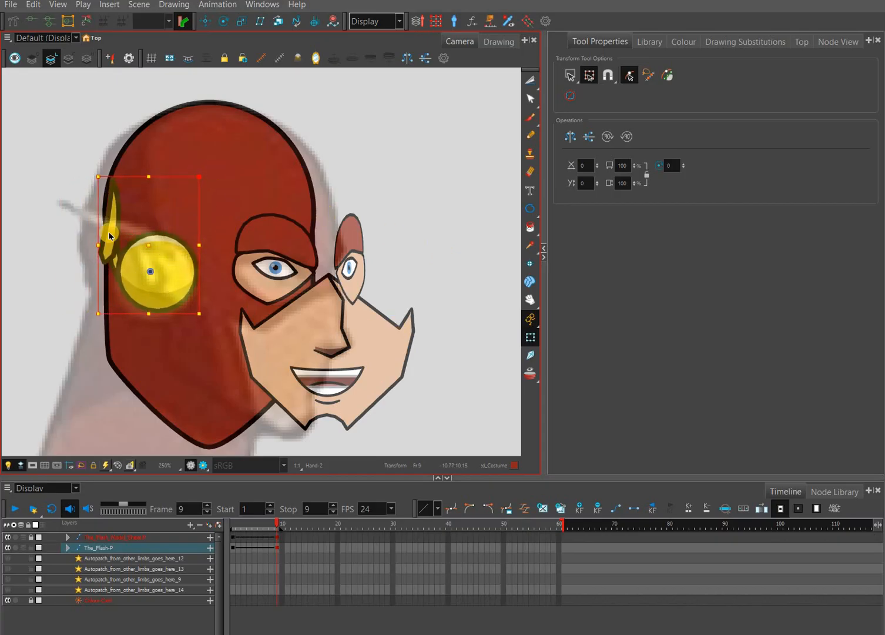
Step: Select both lightning bolt parts of the near ear and bring them in front of the ear disc
key("shift+b")
key("shift+b")
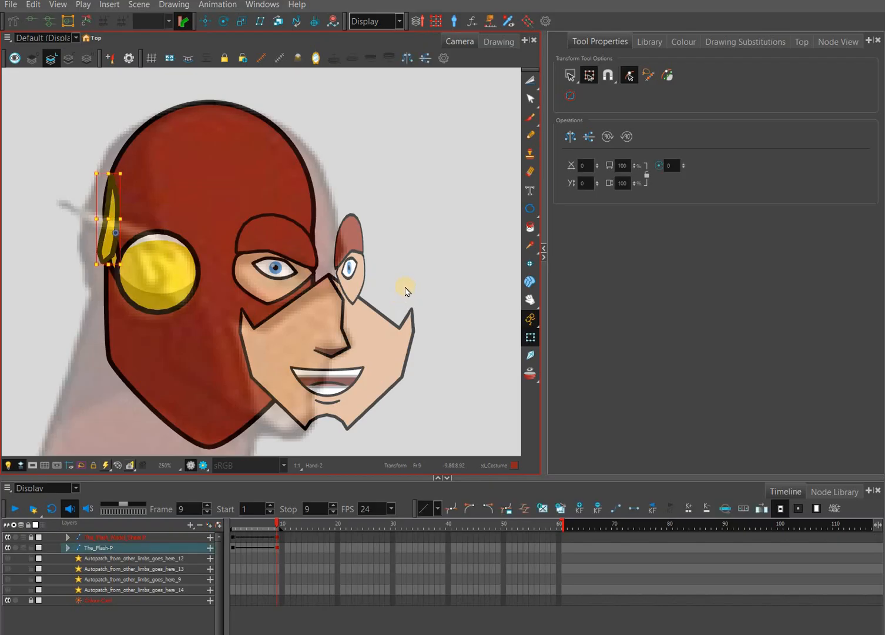
key("b")
key("shift+b")
scroll(115, 265, "up", 2)
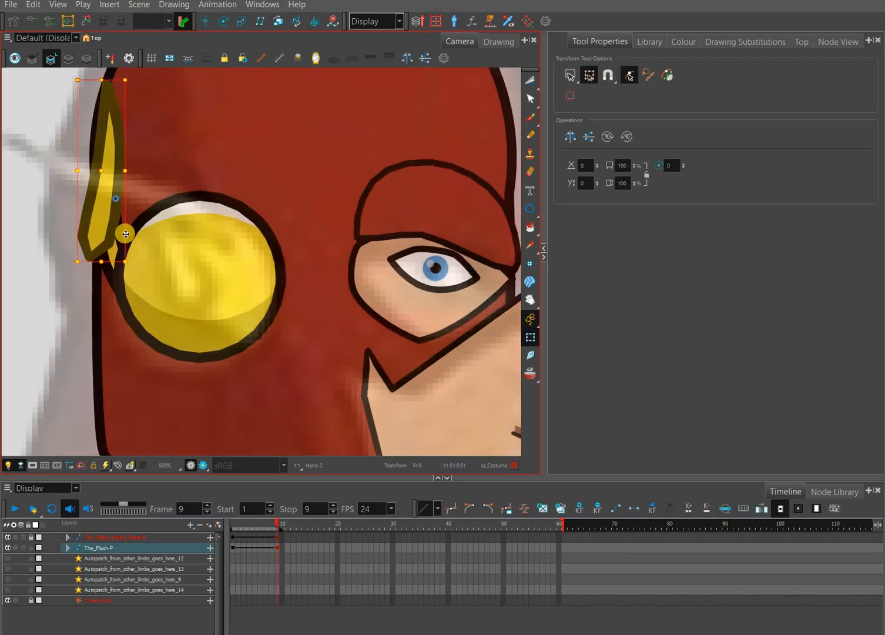
key("slash")
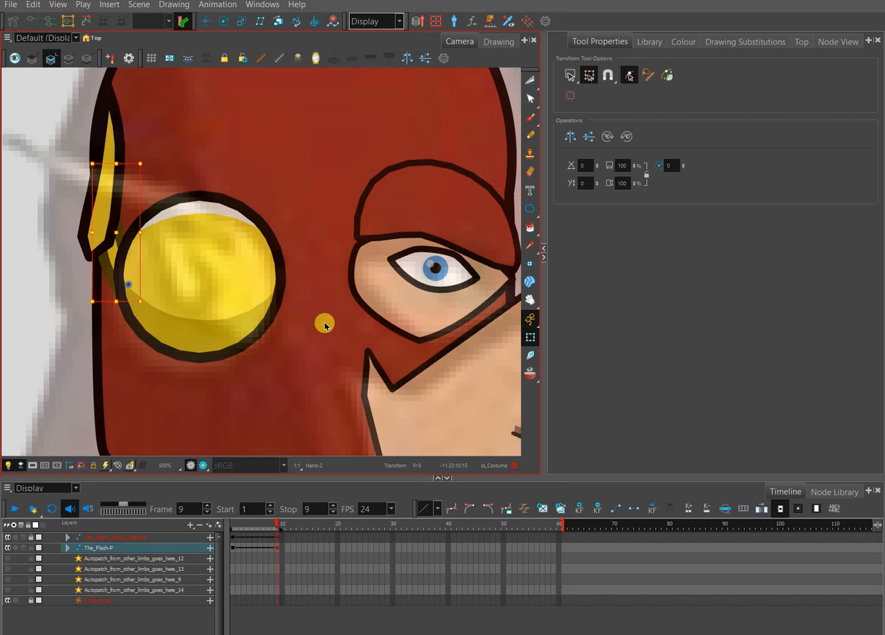
key("b")
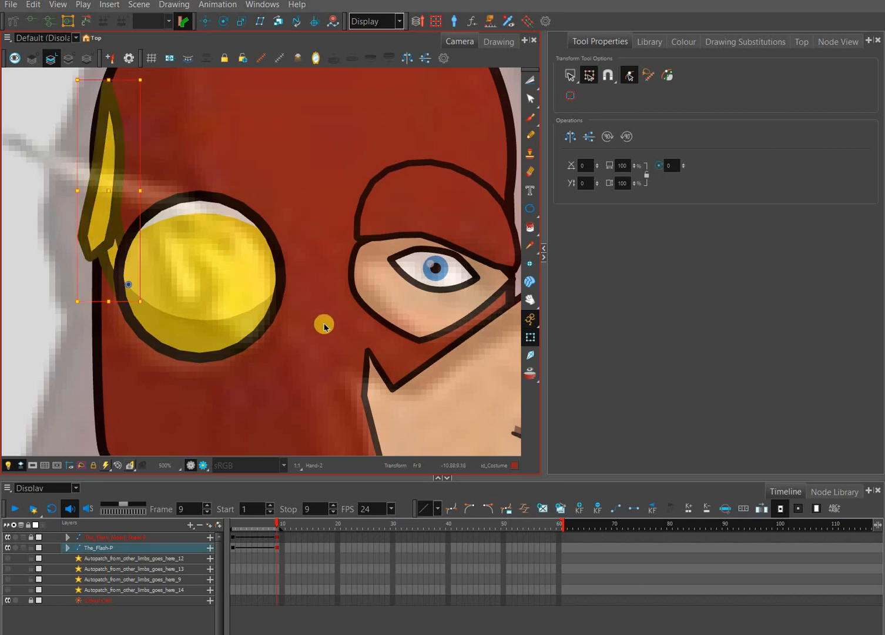
key("alt+Down")
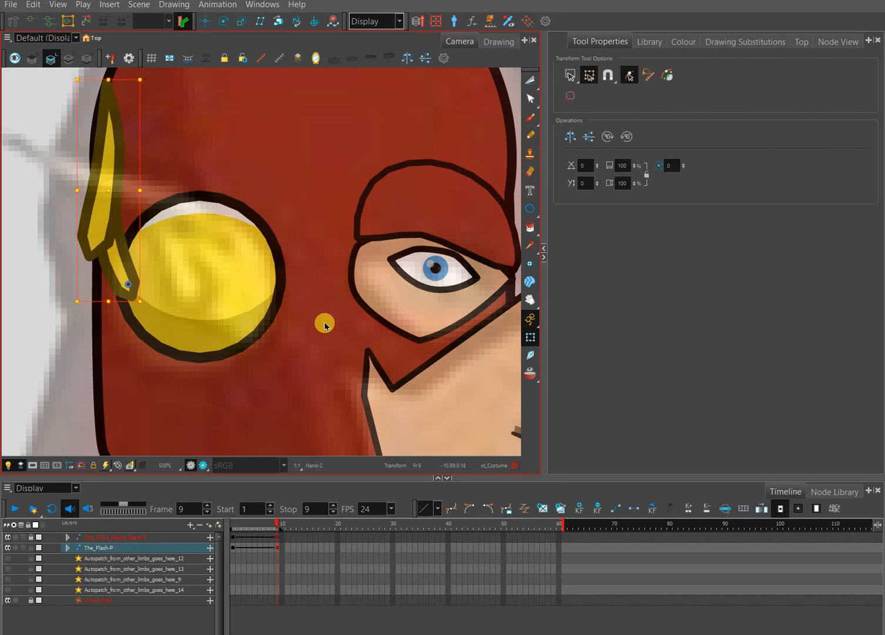
Step: Shift the near ear's lightning bolt forward over the ear disc at frame 9
key("Right")
key("Right")
key("Right")
key("Right")
key("Right")
key("Right")
key("Right")
key("Right")
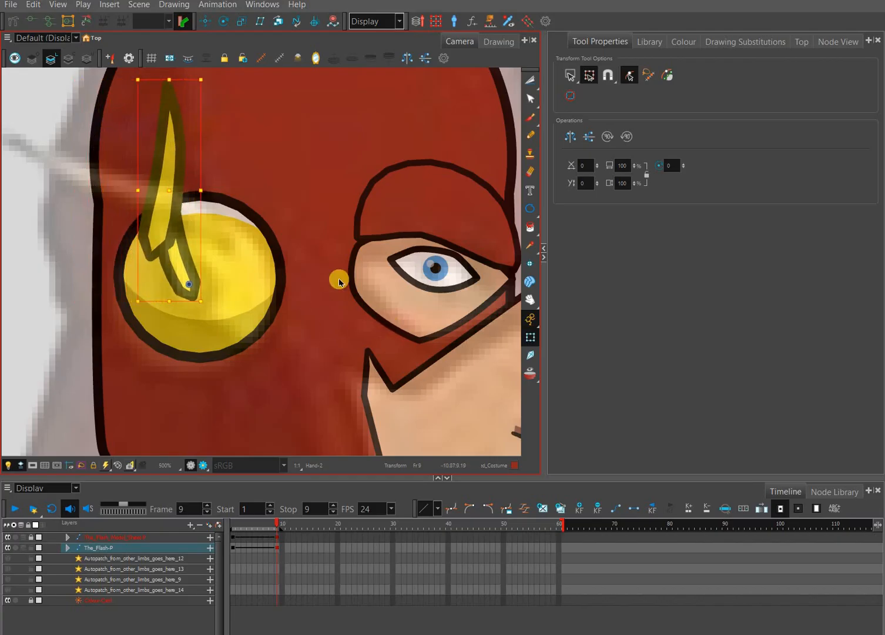
key("Right")
Step: Swing the long part of the near ear's lightning bolt backward at frame 9, using its deformation points to follow the reference
left_click_drag(264, 210, 325, 220)
key("2")
left_click(358, 262)
left_click(321, 269)
key("Up")
key("Up")
key("Left")
key("Left")
left_click(259, 254)
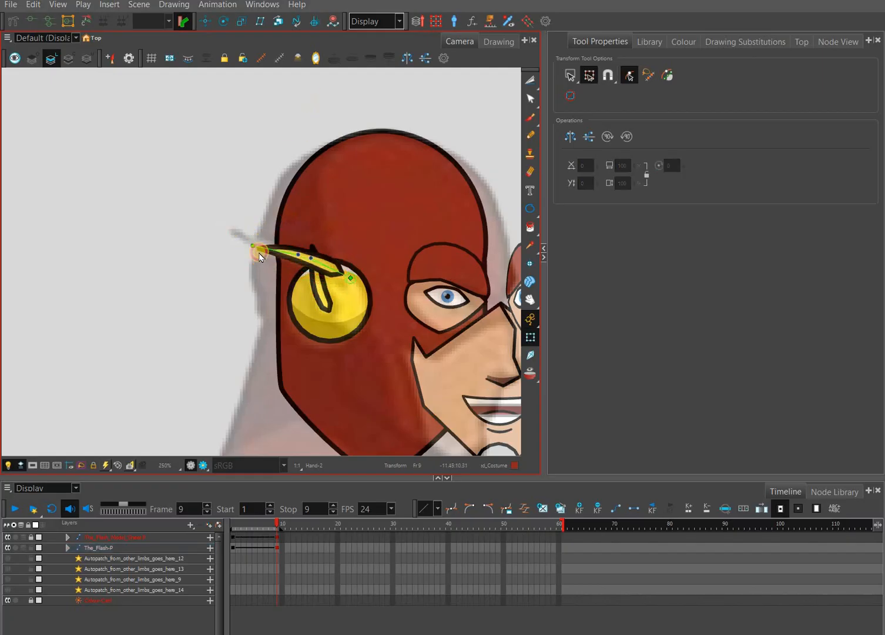
Step: Stretch the long bolt's tip backward onto the reference tip at frame 9, and check the pose against frame 8
left_click_drag(259, 253, 222, 231)
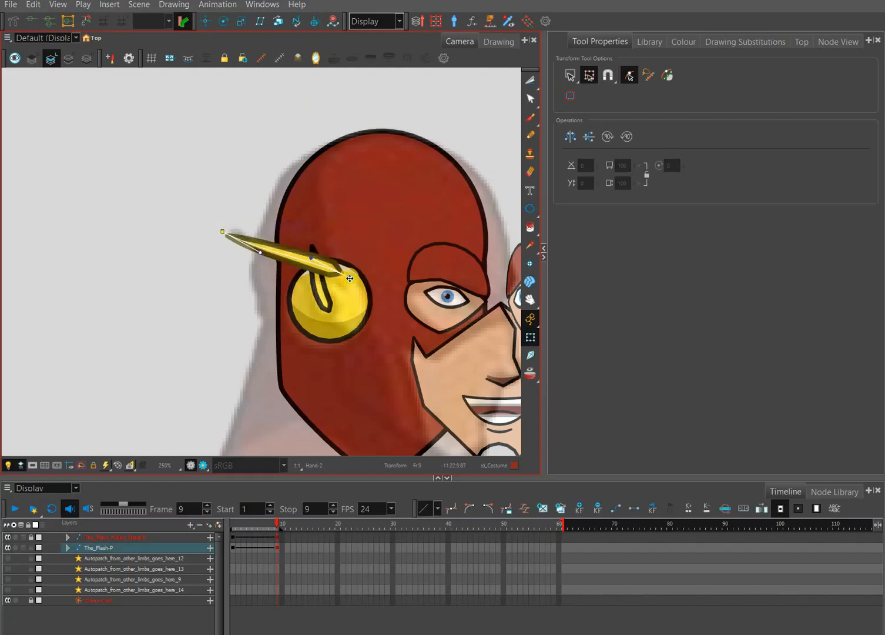
mouse_move(349, 279)
left_mouse_down()
mouse_move(339, 269)
mouse_move(348, 275)
left_mouse_up()
key("ctrl+z")
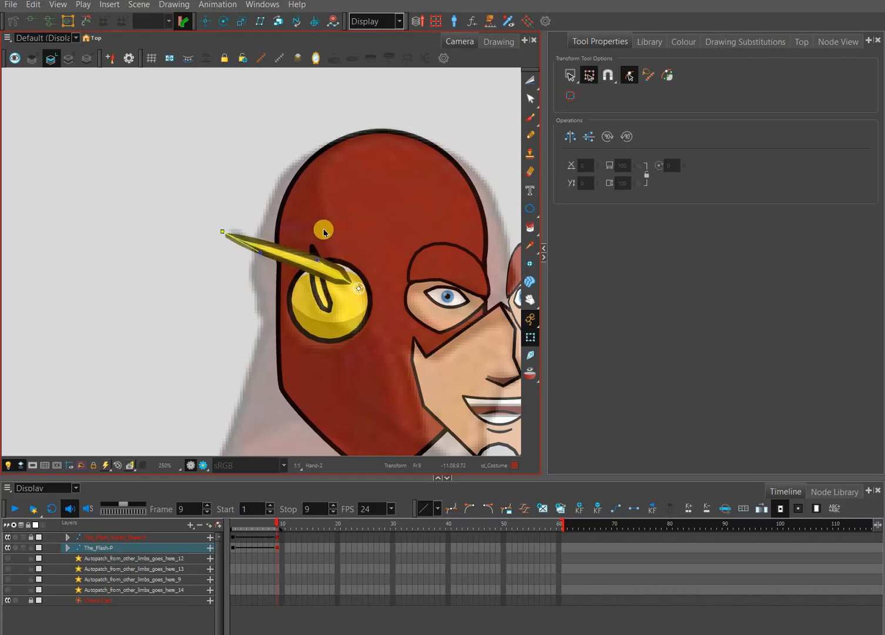
left_click(313, 218)
mouse_move(277, 524)
left_mouse_down()
mouse_move(235, 523)
mouse_move(272, 523)
left_mouse_up()
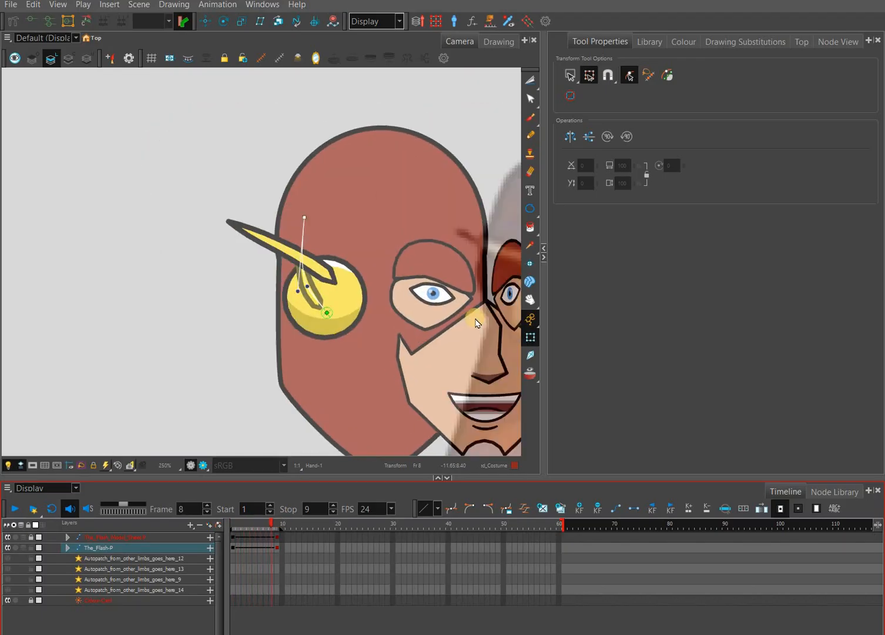
key(".")
Step: Narrow the near eye's iris and pupil and shift them forward toward the nose at frame 9
left_click_drag(260, 280, 95, 270)
key("Escape")
scroll(236, 272, "up", 1)
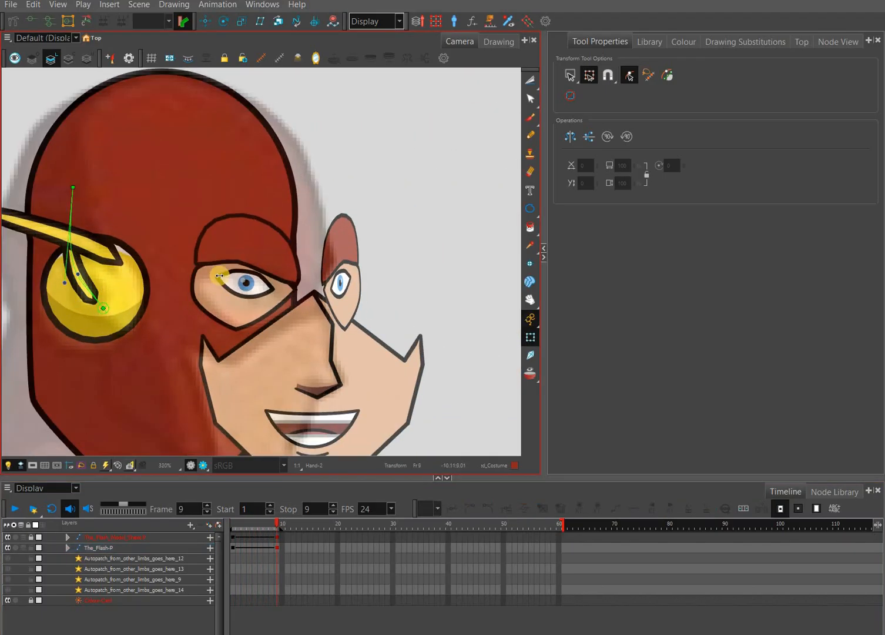
scroll(219, 276, "up", 4)
left_click(198, 276)
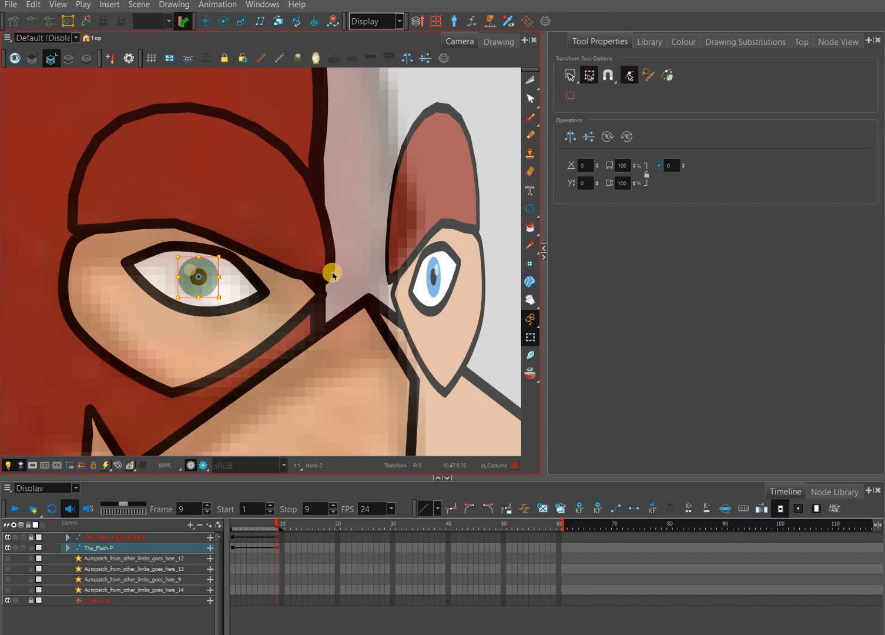
left_click_drag(219, 277, 231, 277)
left_click(391, 288)
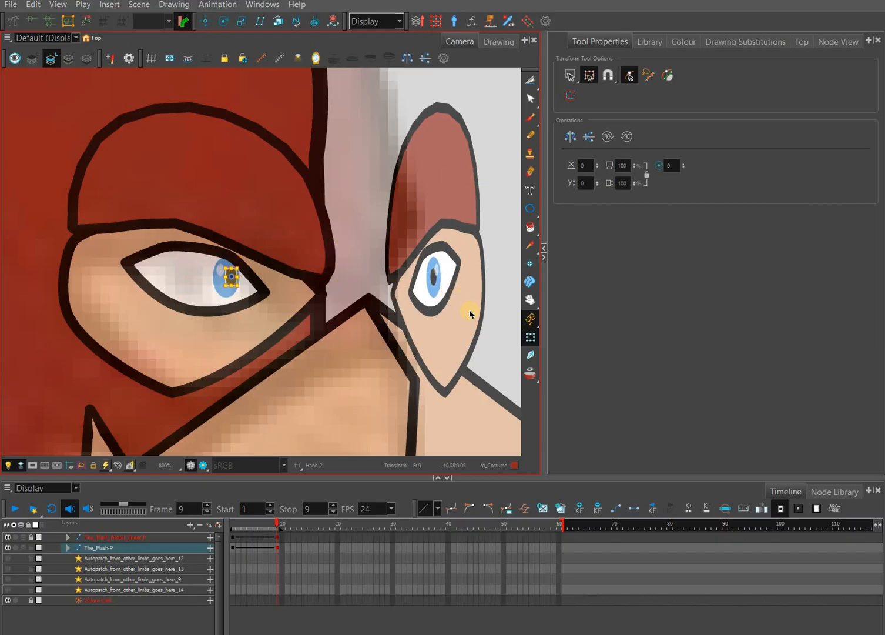
Step: Select the whole far eye group and move it inward against the bridge of the nose at frame 9
scroll(467, 298, "down", 3)
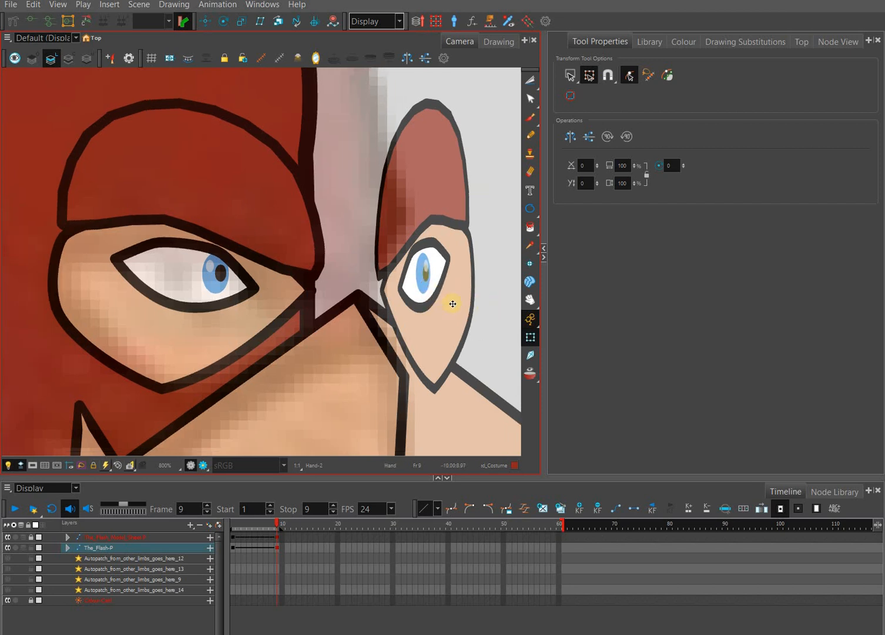
left_click(461, 305)
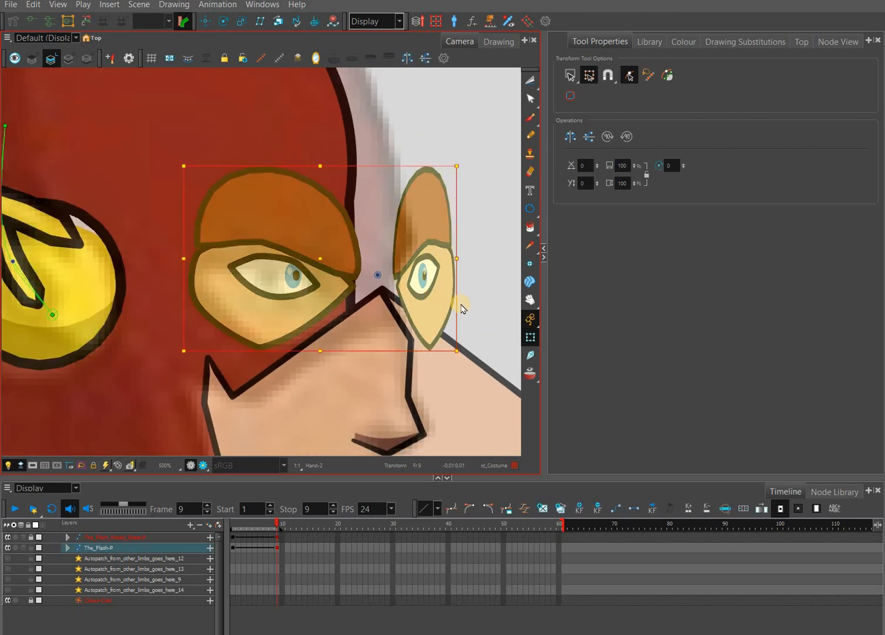
left_click(462, 308)
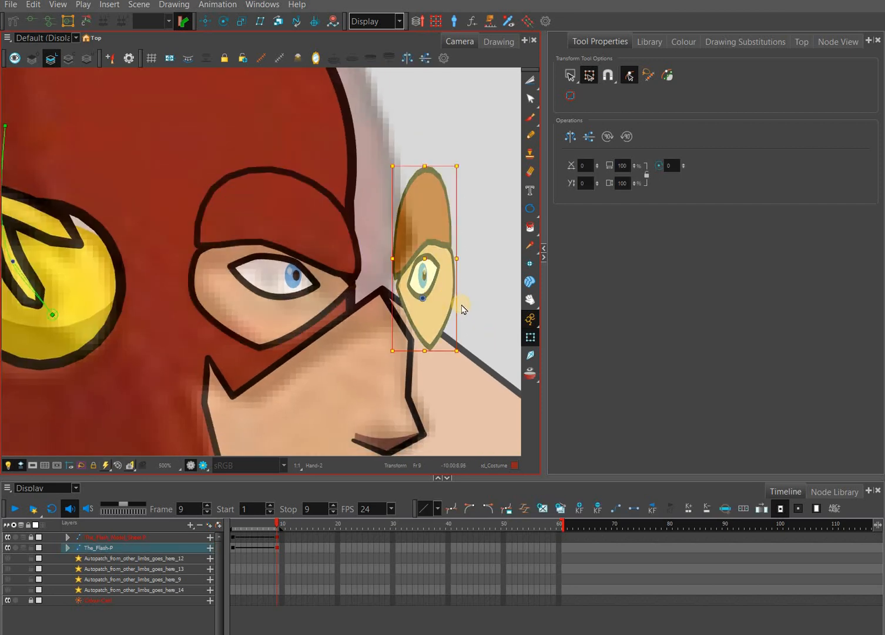
mouse_move(461, 305)
left_mouse_down()
mouse_move(452, 171)
mouse_move(436, 170)
mouse_move(464, 258)
mouse_move(460, 341)
left_mouse_up()
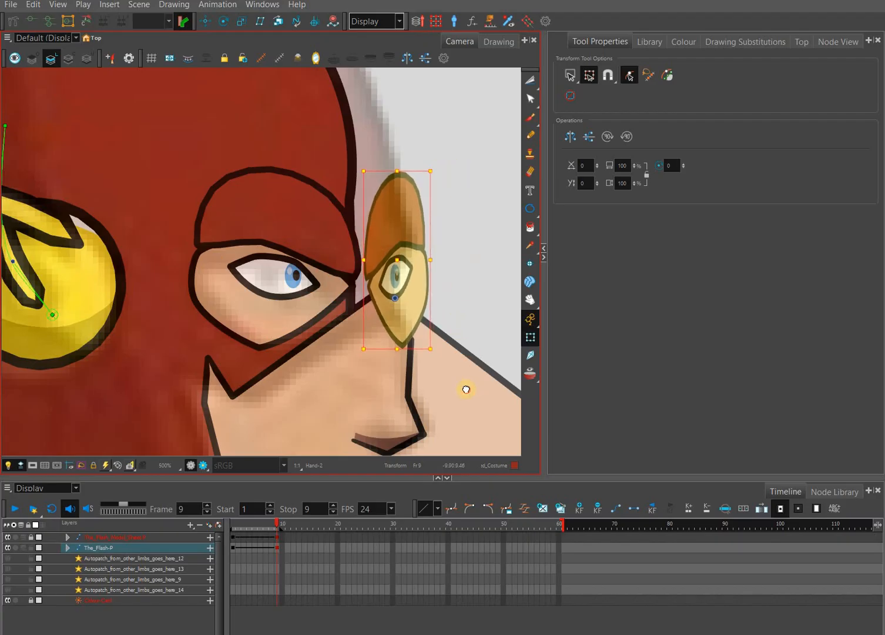
key("Escape")
left_click_drag(434, 408, 445, 329)
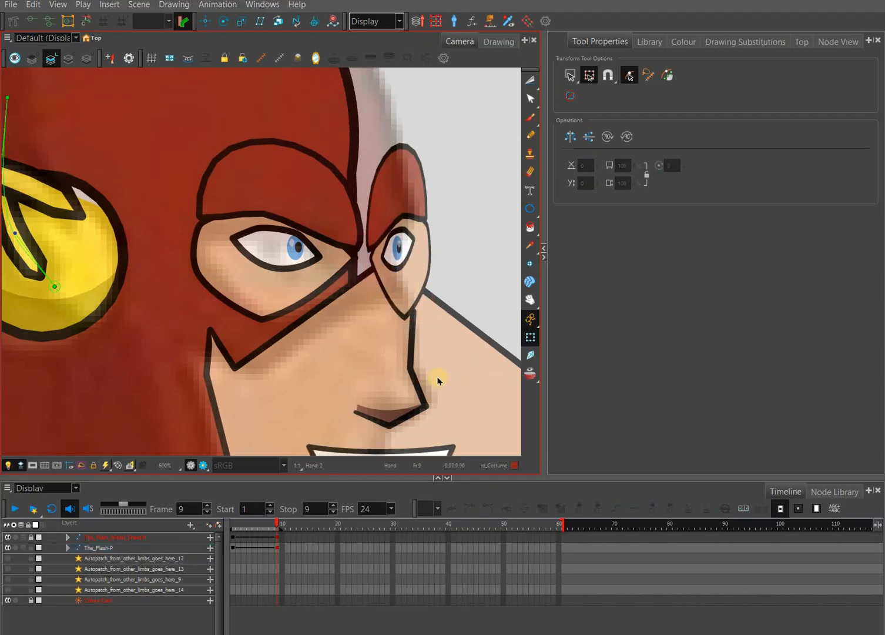
Step: Select the whole mouth group and nudge it back toward the near cheek at frame 9
scroll(450, 382, "down", 3)
scroll(474, 411, "up", 1)
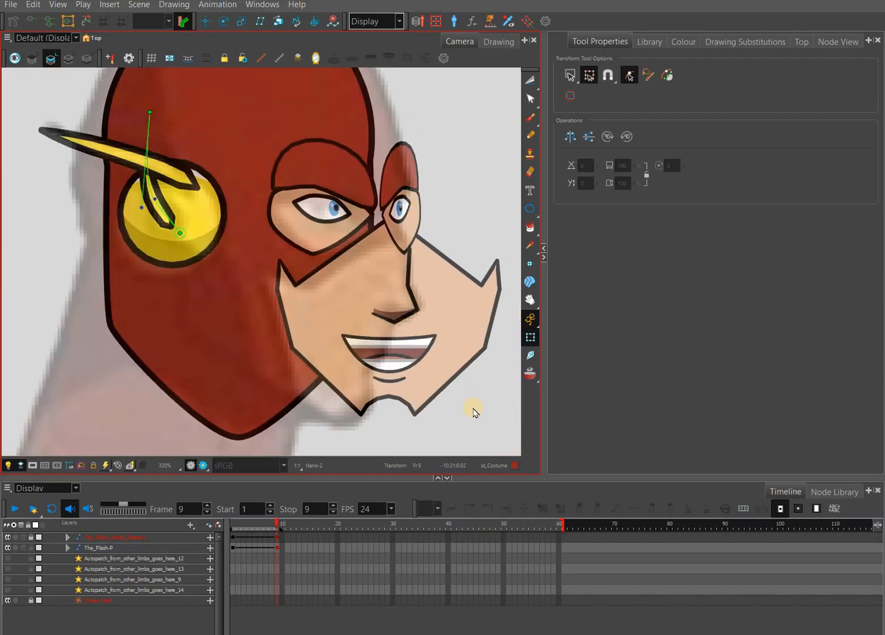
left_click(405, 355)
key("shift+b")
key("b")
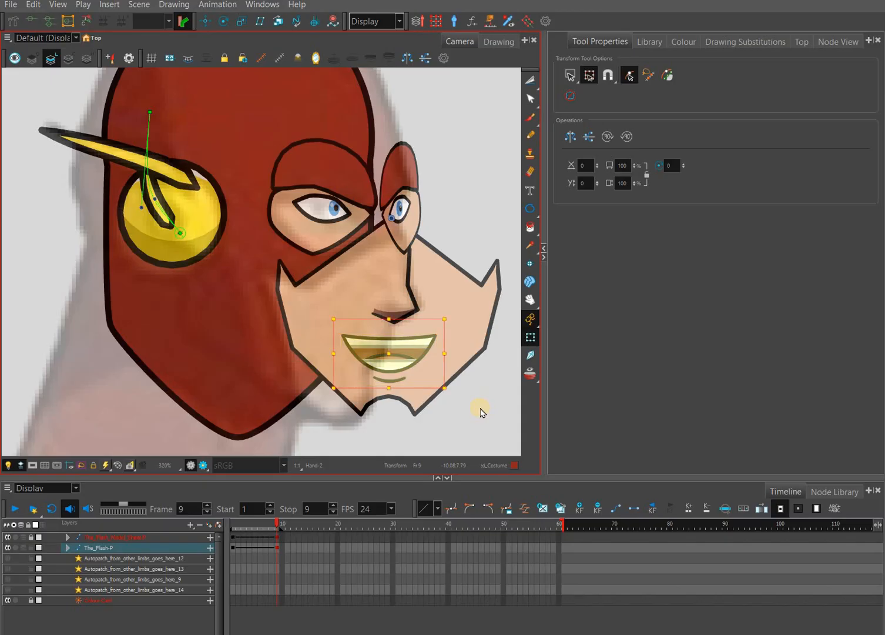
key("b")
key("shift+b")
key("Left")
key("Left")
key("Left")
key("Left")
key("Left")
key("Left")
key("Left")
key("Left")
key("Left")
key("Left")
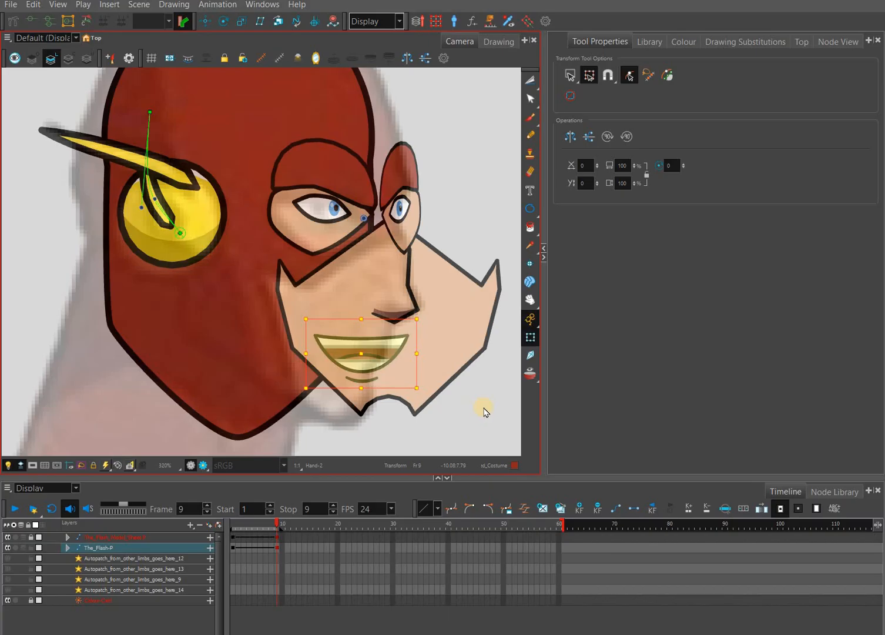
Step: Nudge the mouth toward the nose side of the three-quarter face at frame 9
key("Right")
key("Right")
key("Right")
key("Right")
key("Right")
key("Right")
key("Right")
key("Right")
Step: Select the mouth's inner teeth piece and shift it left inside the mouth outline
key("shift+b")
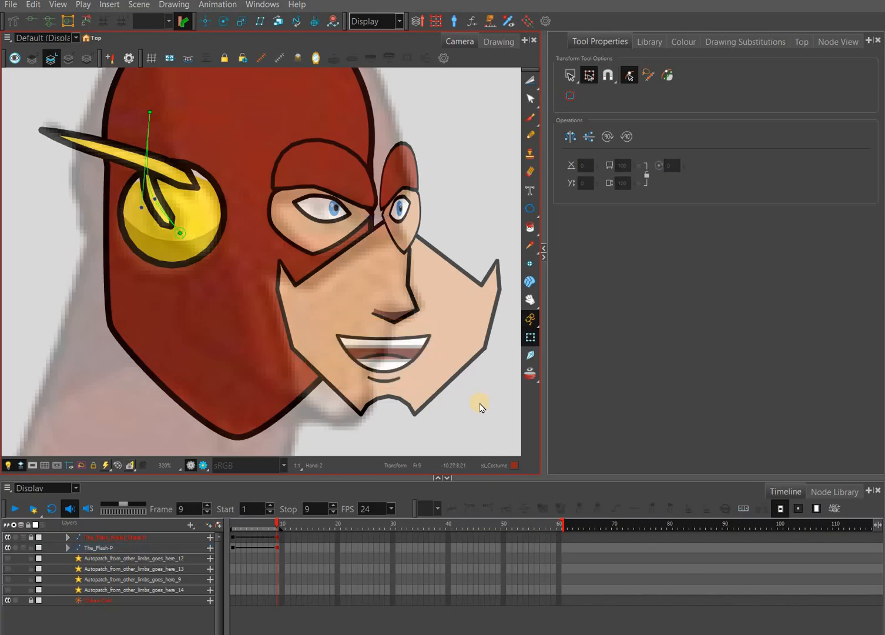
key("shift+b")
key("shift+b")
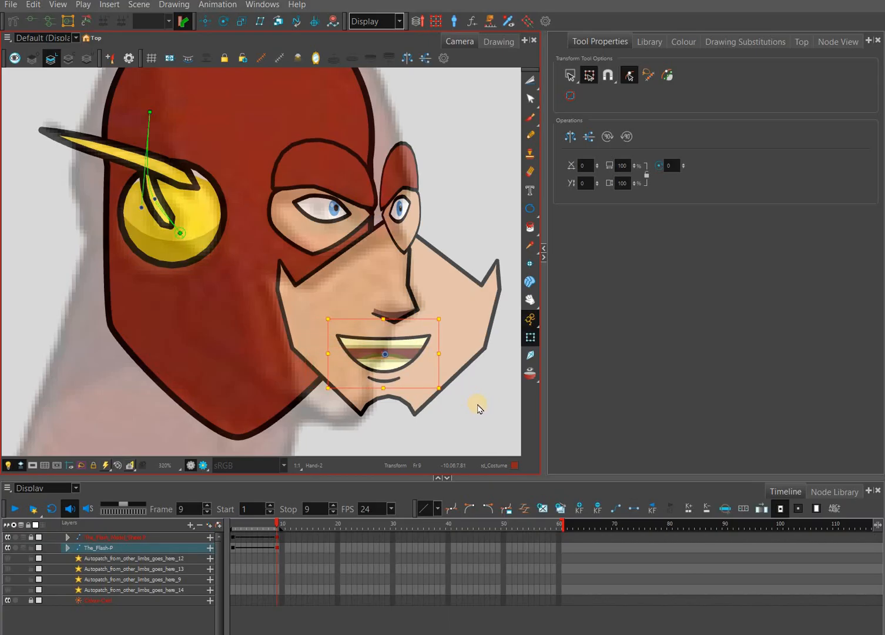
key("Left")
key("Left")
key("Left")
key("Left")
key("Left")
key("Left")
key("Left")
key("Left")
key("Left")
key("Left")
key("Left")
key("Left")
key("Left")
key("Left")
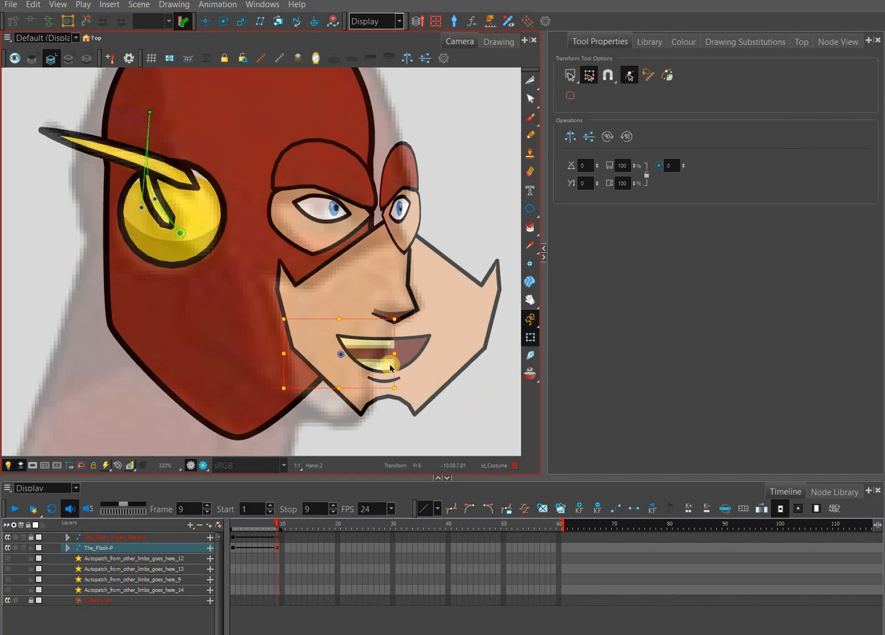
Step: Select the lower teeth and nudge them slightly further left inside the mouth
left_click(476, 398)
left_click(383, 366)
key("Left")
key("Left")
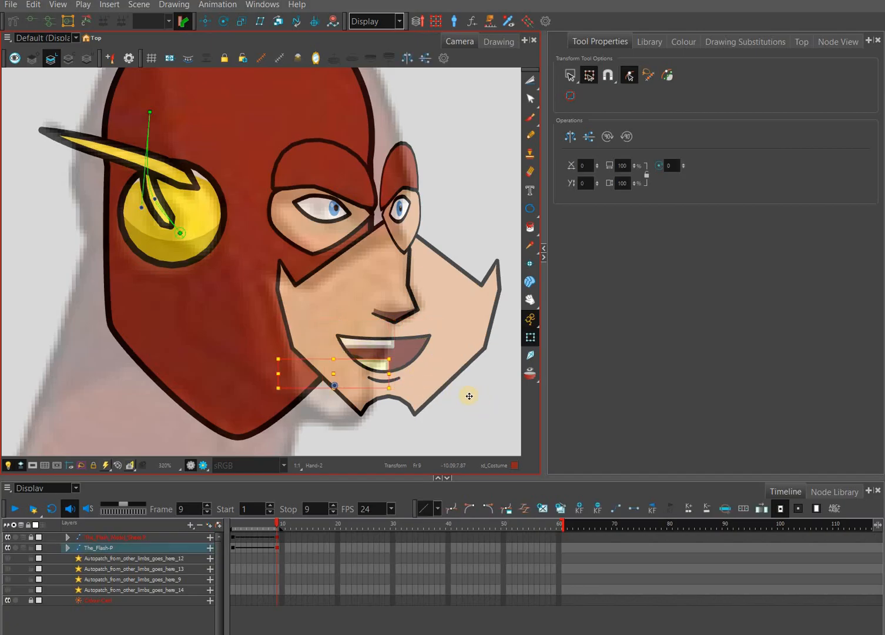
left_click(439, 401)
Step: Select the red jaw piece of the mask on the turned head
left_click_drag(387, 268, 348, 263)
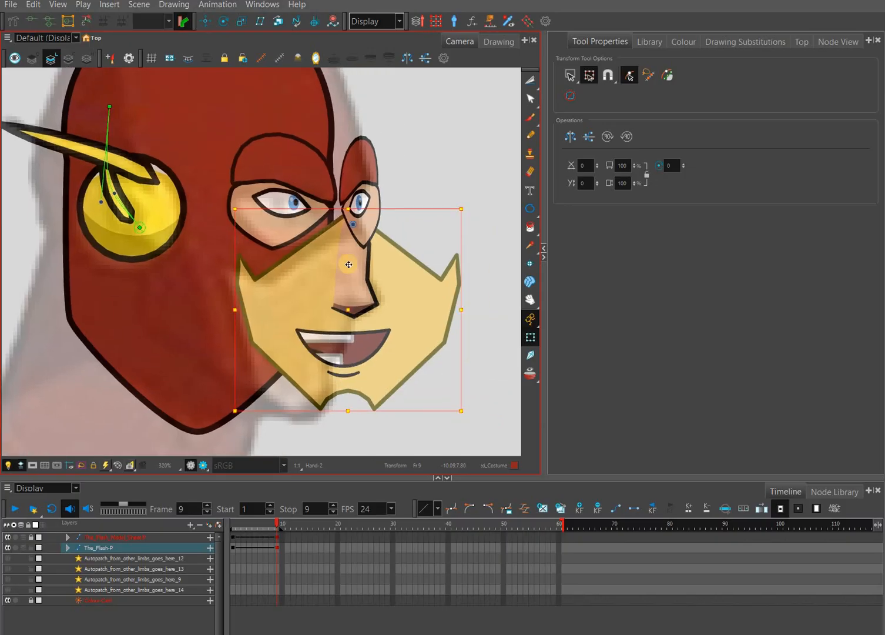
left_click(451, 399)
left_click(235, 334)
left_click_drag(228, 355, 234, 321)
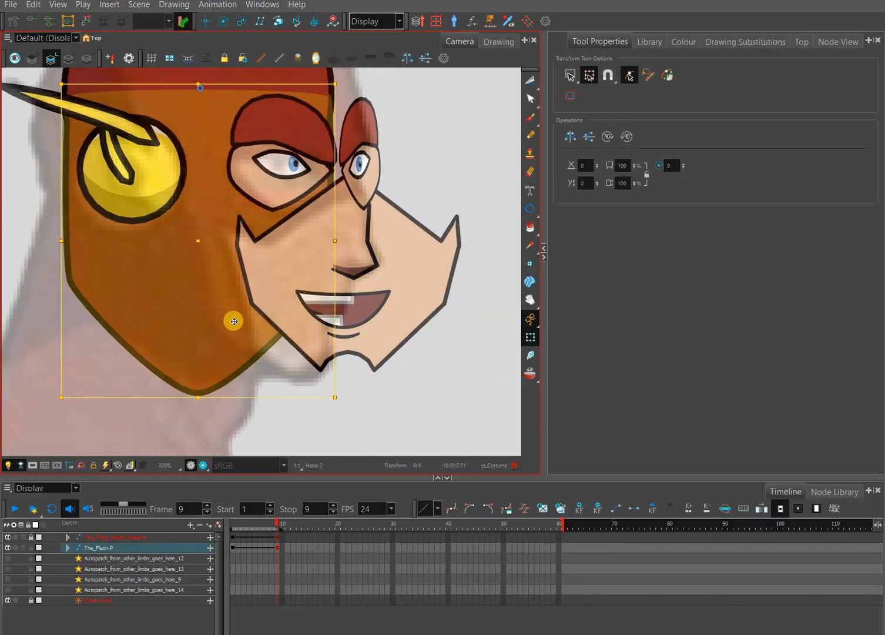
scroll(235, 350, "down", 1)
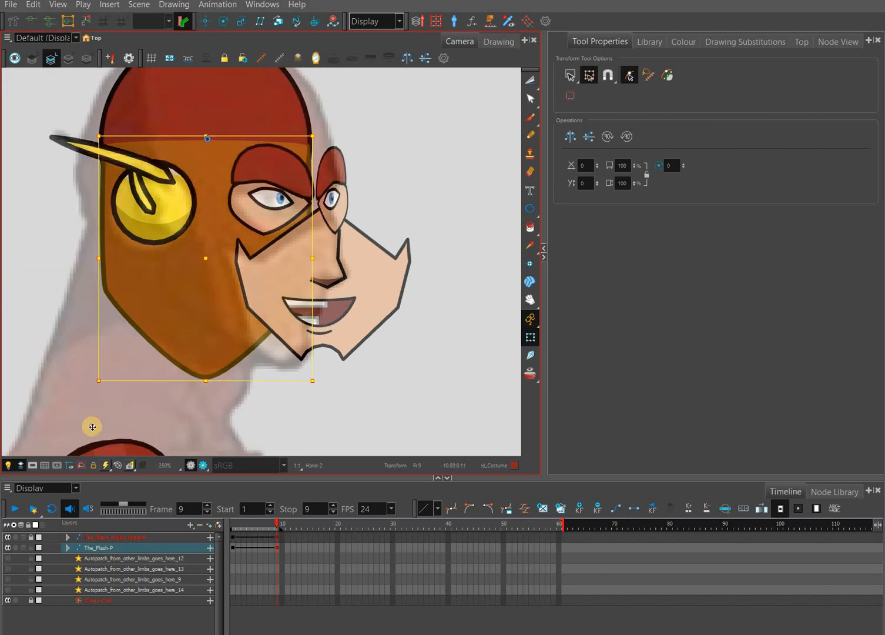
Step: Scrub through the head-turn frames to review the motion, returning to frame 9
mouse_move(243, 524)
left_mouse_down()
mouse_move(282, 518)
mouse_move(260, 523)
left_mouse_up()
key("period")
key("period")
key("period")
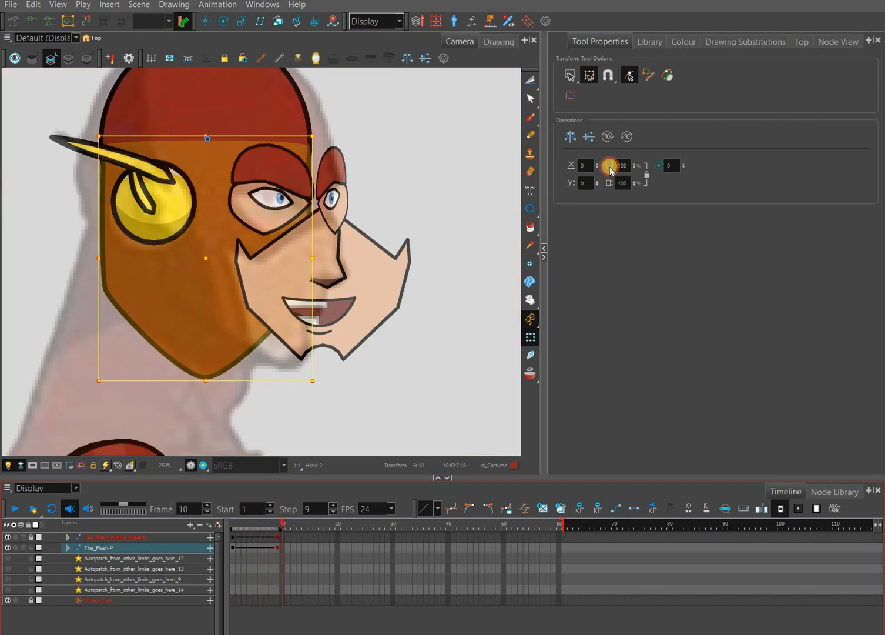
key("Escape")
key("ctrl+z")
Step: Locate the selected jaw in the Node View and select its Jaw drawing node
left_click(838, 42)
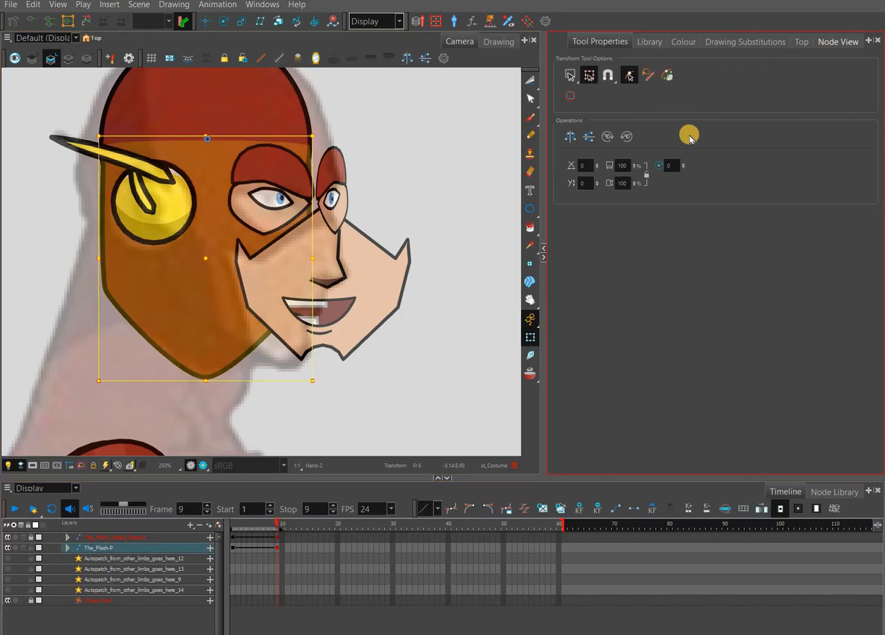
key("o")
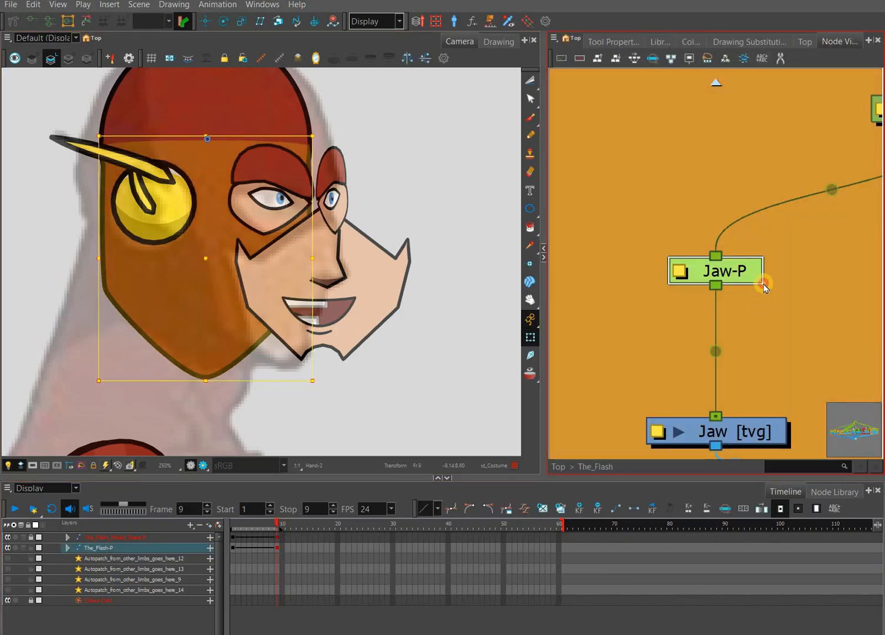
left_click_drag(757, 437, 763, 287)
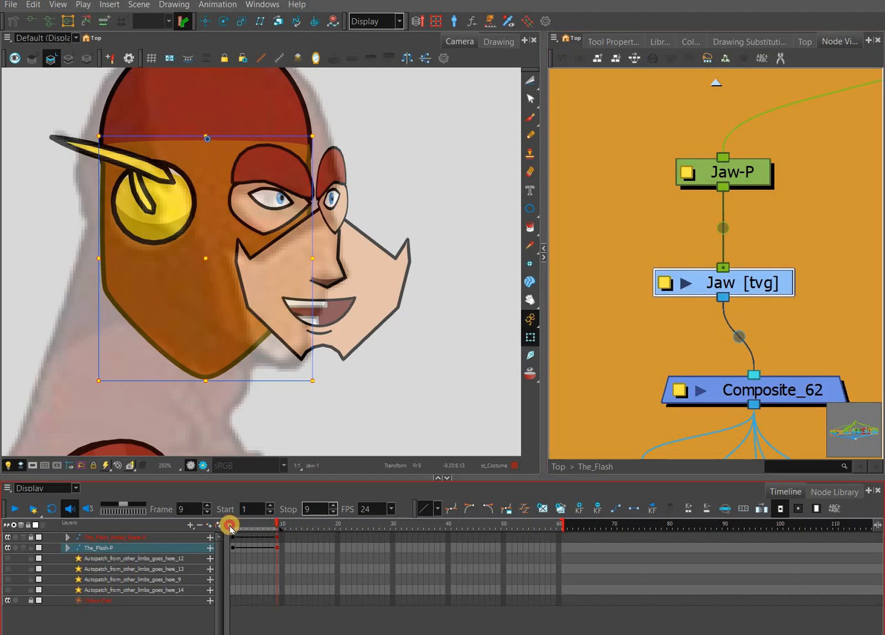
Step: At frame 1, create an envelope deformer with 7 deformation points on the jaw using the Envelope Creator
left_click(229, 524)
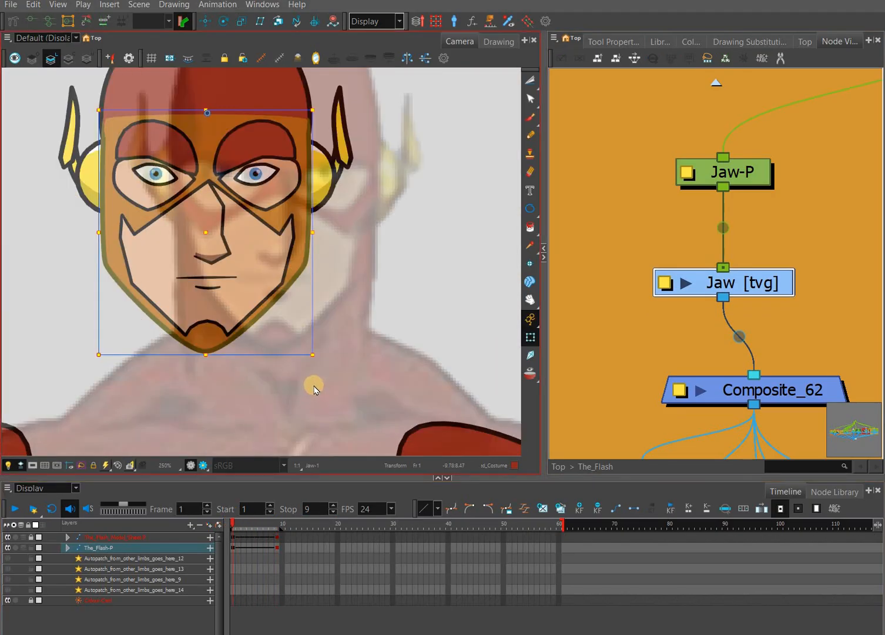
scroll(314, 385, "down", 2)
left_click_drag(374, 415, 368, 443)
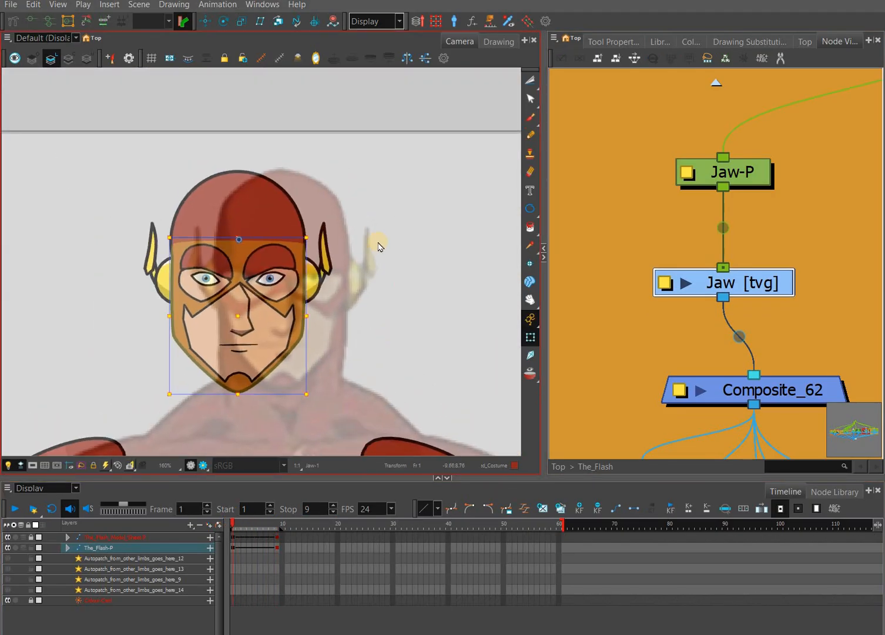
key("e")
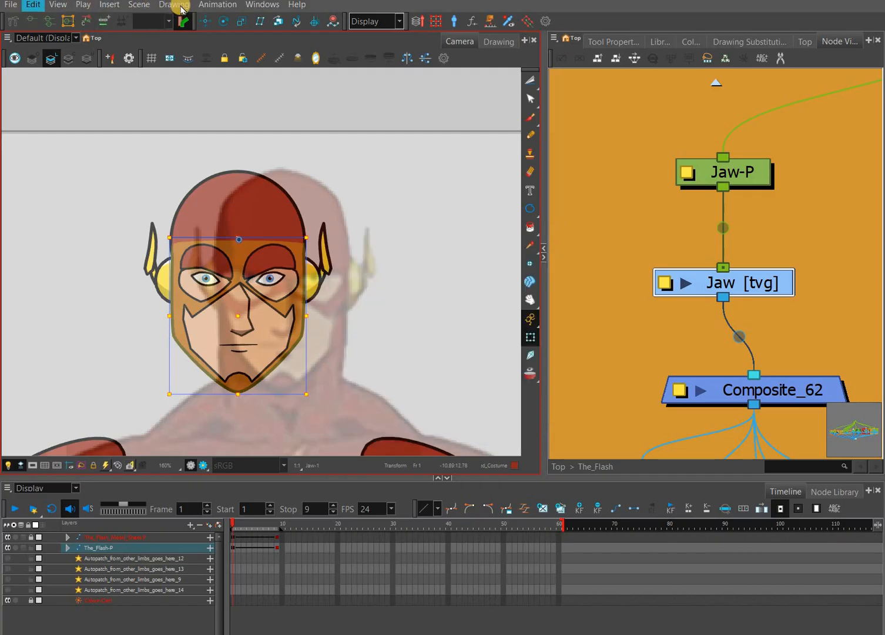
left_click(222, 7)
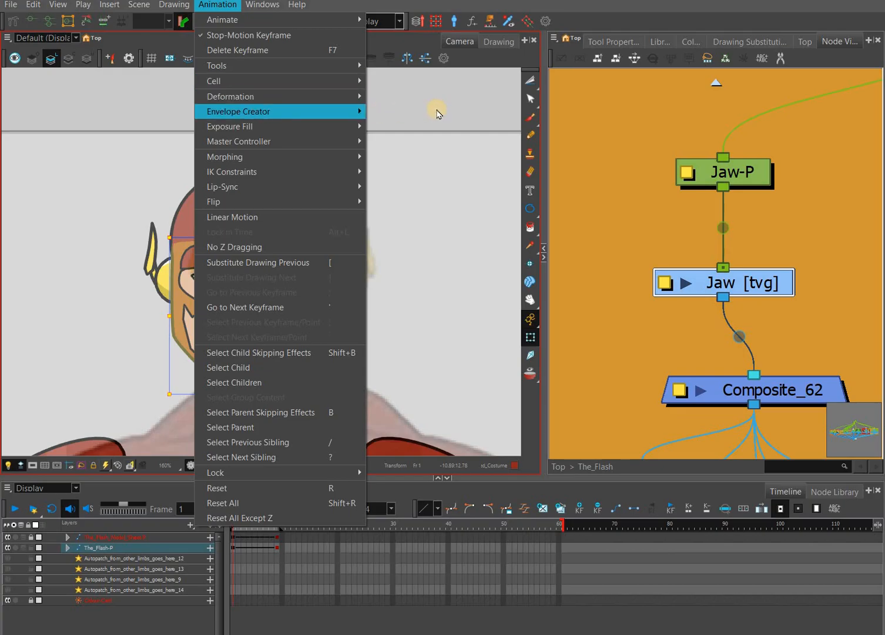
mouse_move(305, 115)
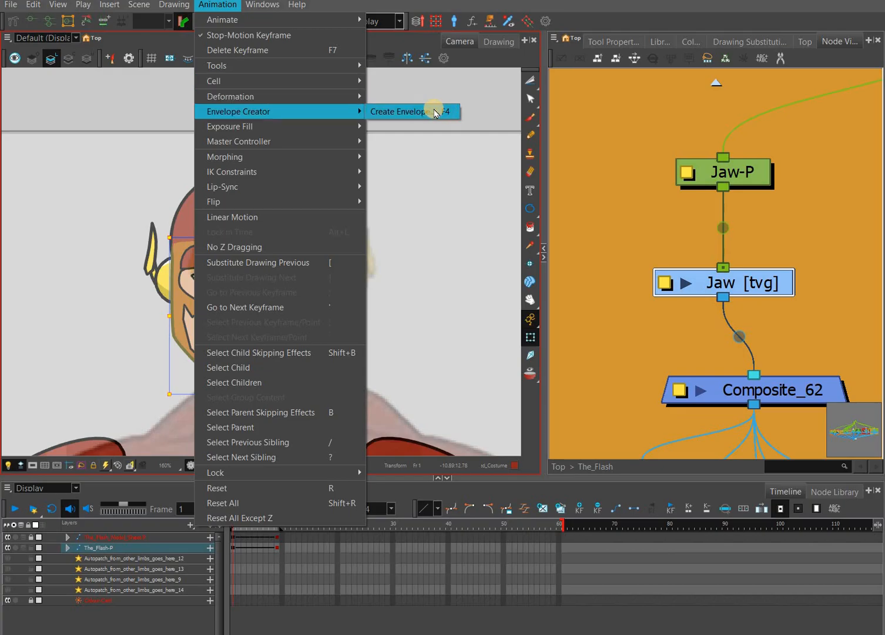
key("F4")
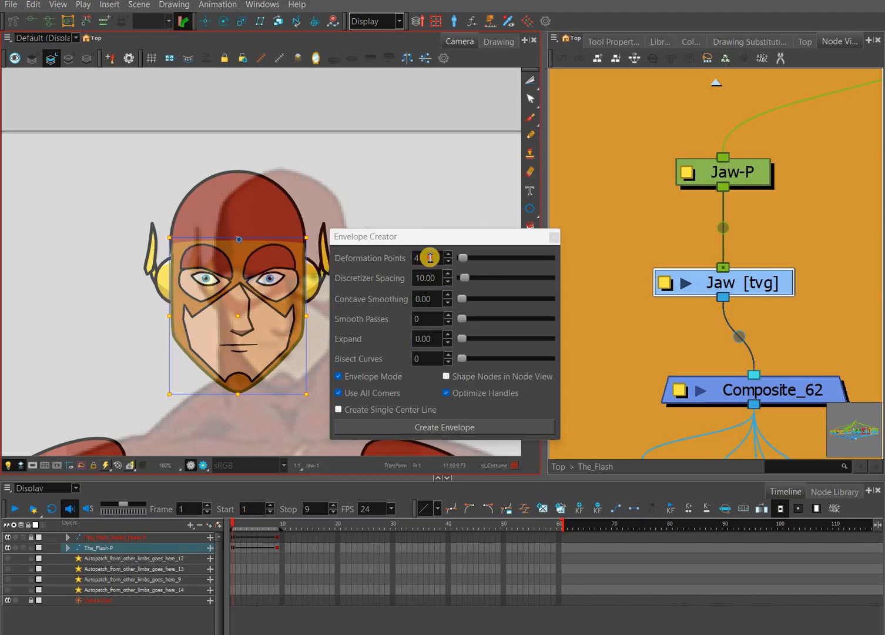
left_click(466, 431)
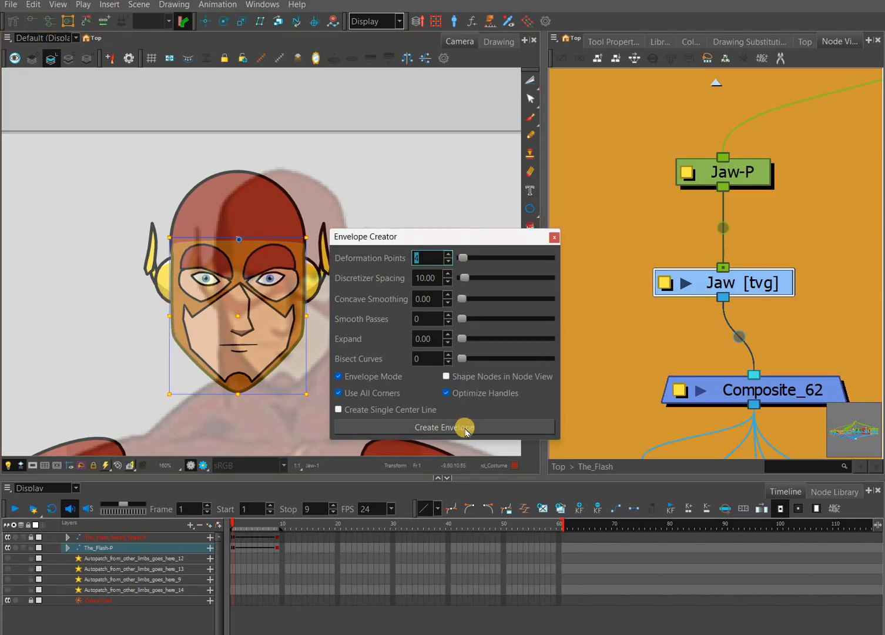
left_click(469, 431)
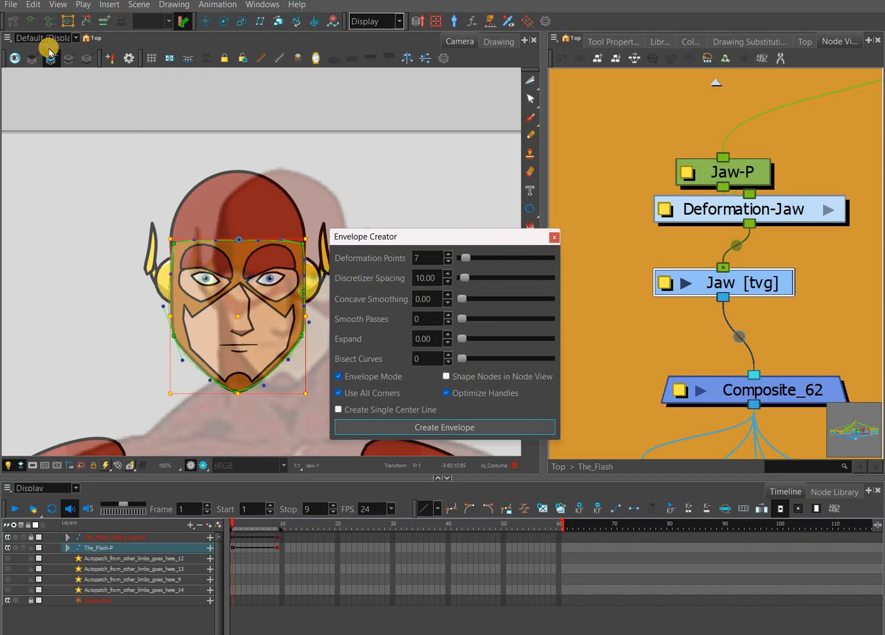
left_click(554, 237)
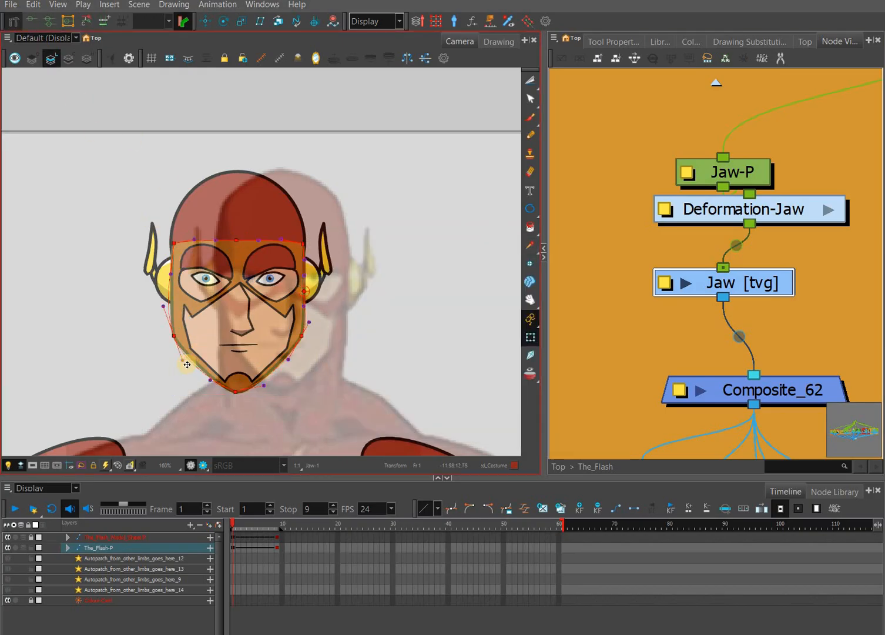
Step: Fit the envelope's left-side points and handles to the jaw outline with the Rigging tool
scroll(181, 348, "up", 5)
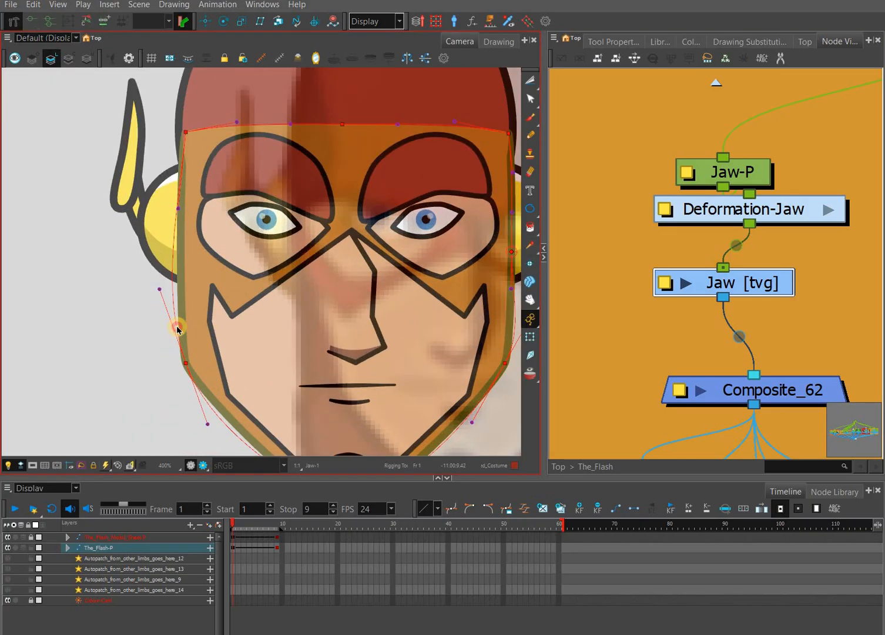
left_click_drag(177, 329, 181, 336)
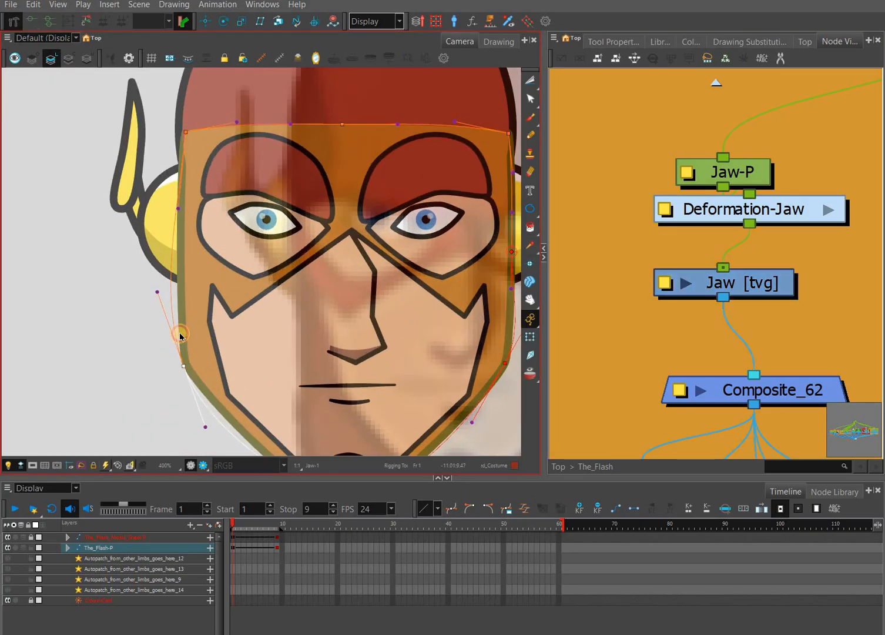
left_click_drag(188, 429, 184, 378)
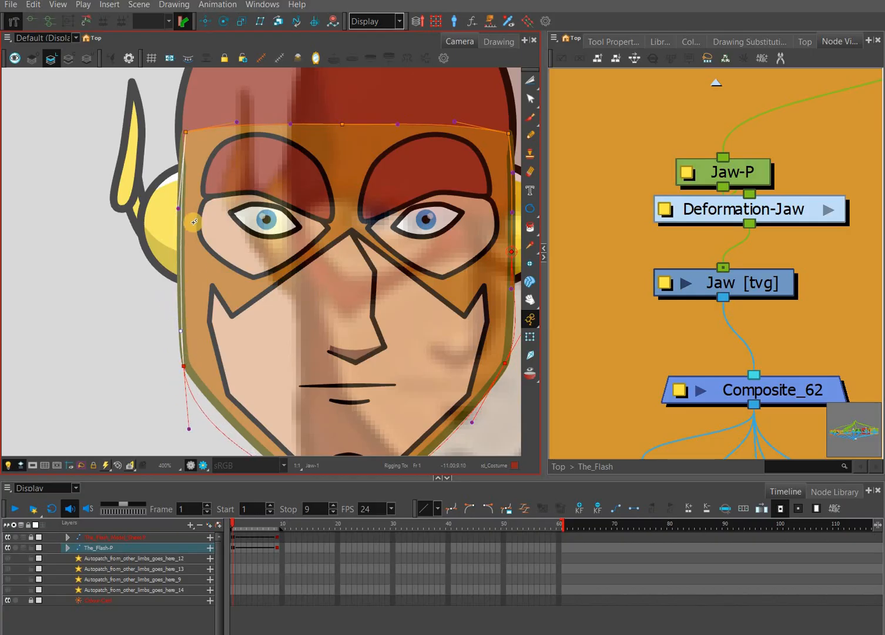
left_click_drag(185, 143, 181, 133)
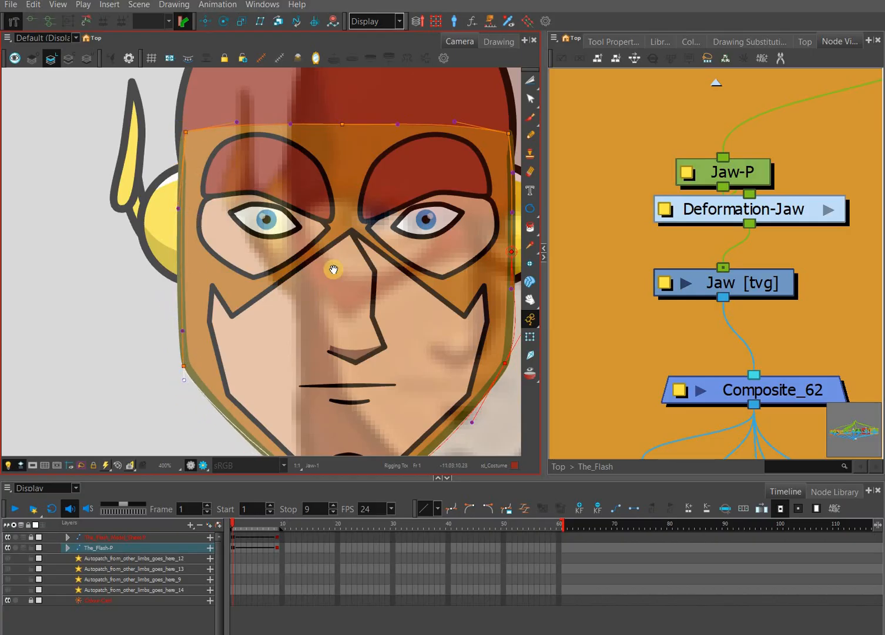
Step: Adjust the envelope handles at the chin and the lower-right jaw corner to follow the outline
key("1")
mouse_move(262, 433)
left_mouse_down()
mouse_move(247, 409)
mouse_move(222, 408)
mouse_move(252, 427)
left_mouse_up()
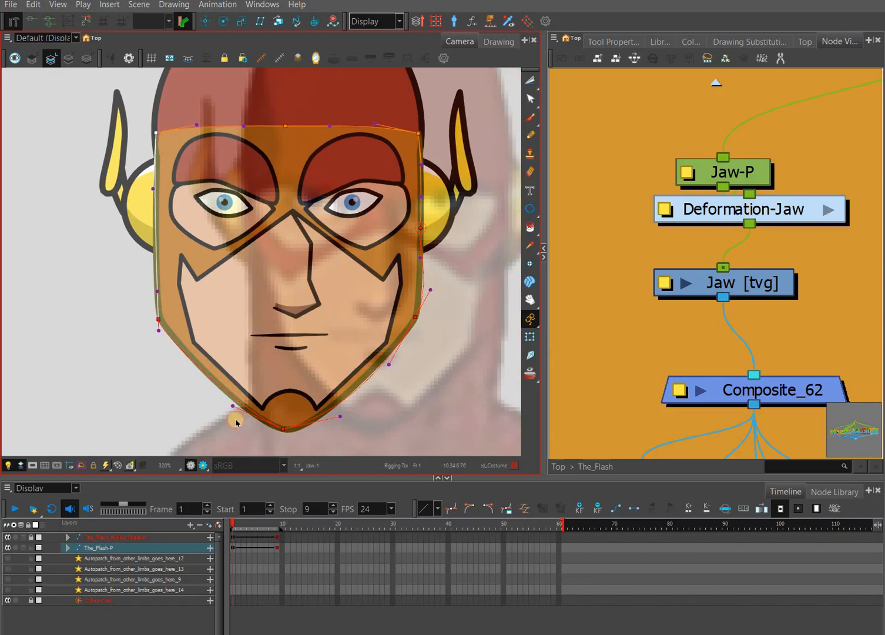
left_click_drag(346, 418, 332, 420)
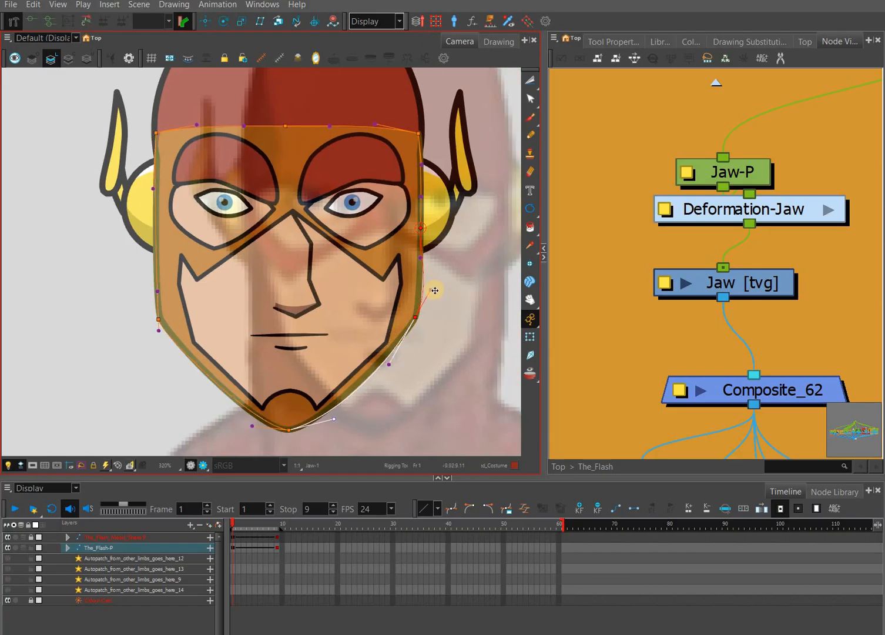
left_click_drag(415, 317, 425, 306)
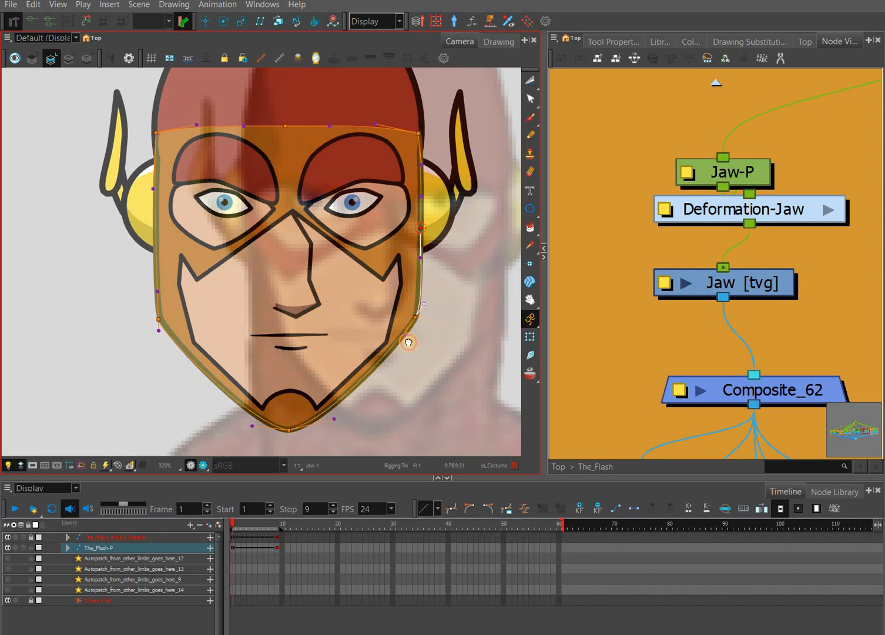
Step: Align the envelope's right-side point and handles beside the ear with the jaw edge, undoing the test pull inward
scroll(419, 324, "down", 2)
scroll(376, 264, "up", 2)
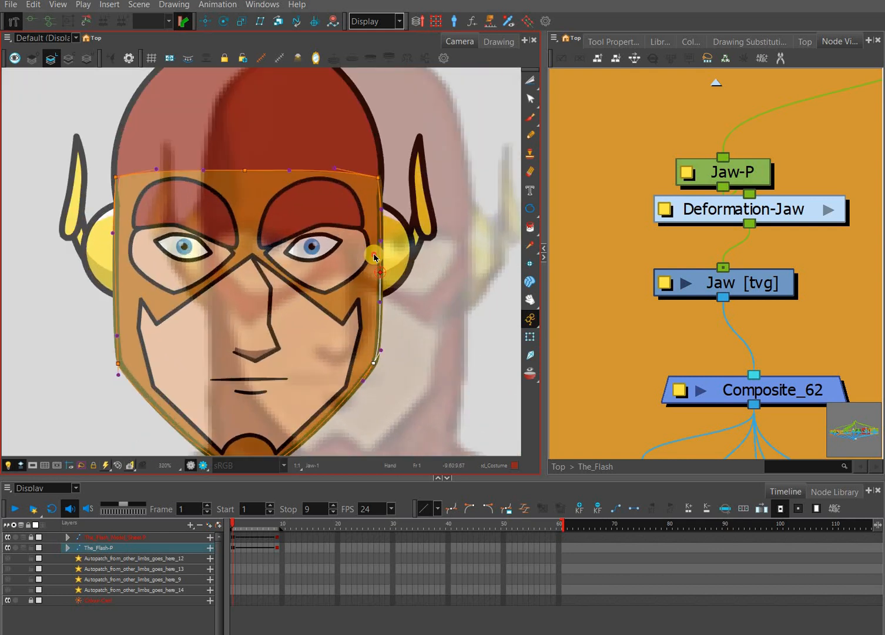
left_click_drag(378, 238, 372, 257)
scroll(376, 254, "up", 2)
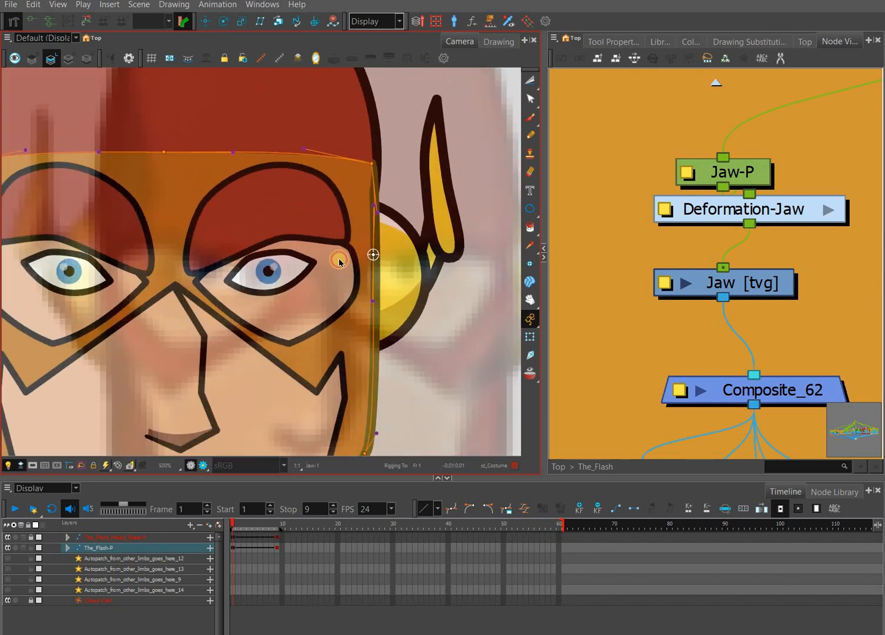
left_click_drag(373, 253, 315, 262)
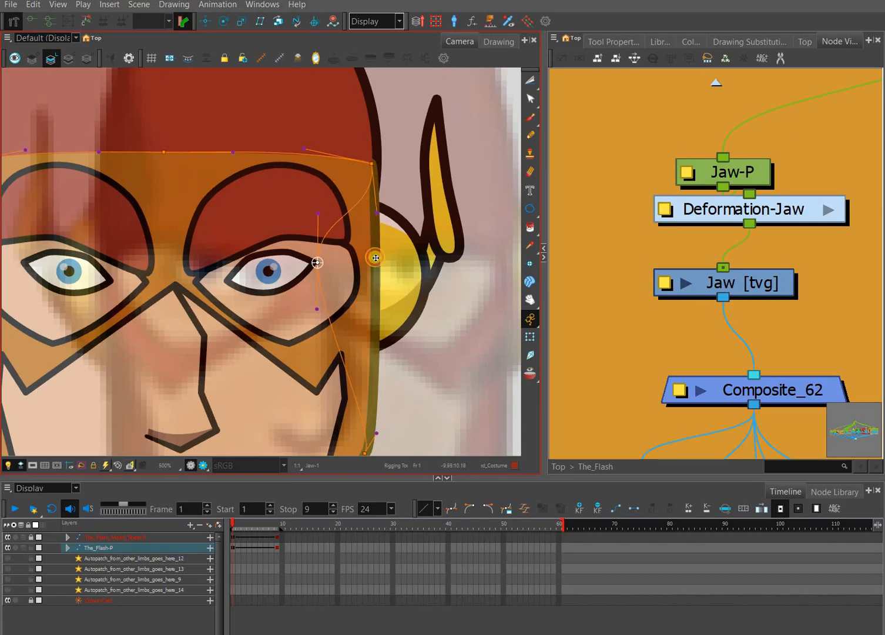
key("ctrl+z")
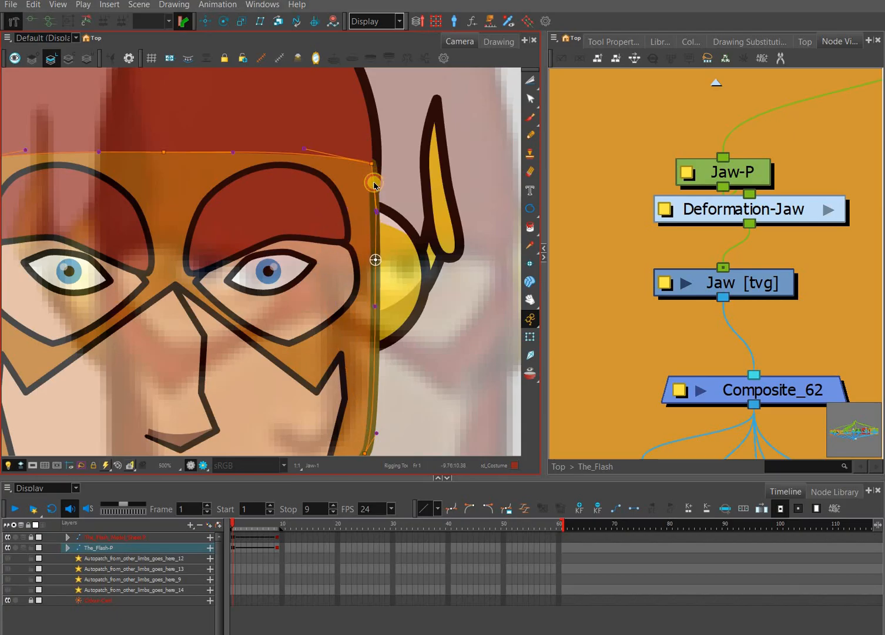
left_click(375, 229)
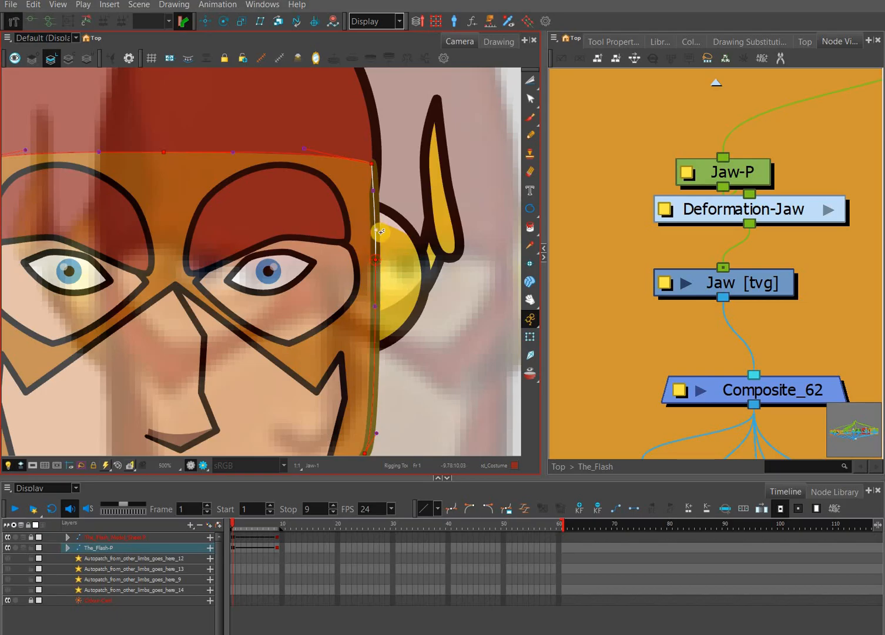
Step: Refine the envelope's lower-left corner and side handles so the curve follows the jaw edge
scroll(338, 338, "down", 2)
left_click_drag(110, 375, 144, 337)
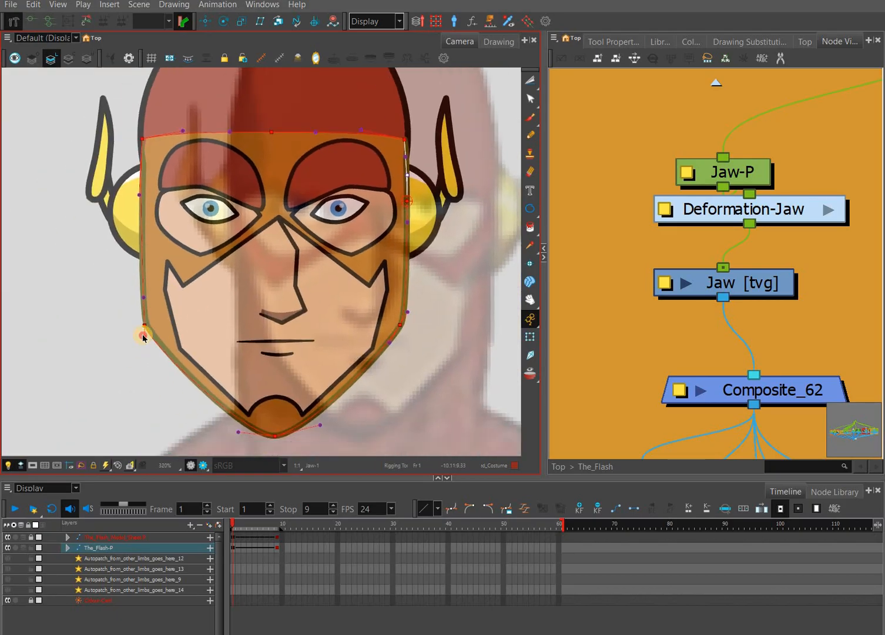
left_click(143, 322)
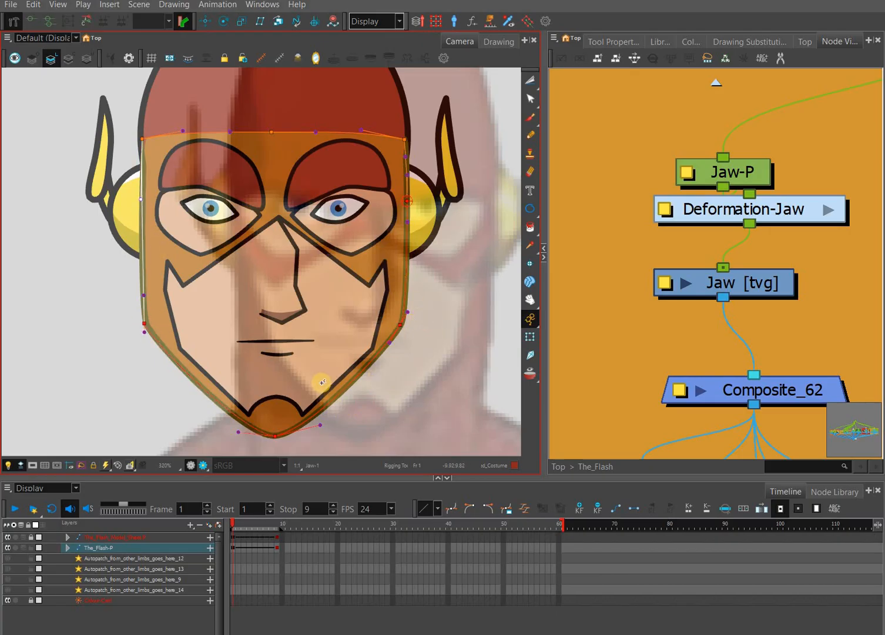
scroll(319, 381, "down", 1)
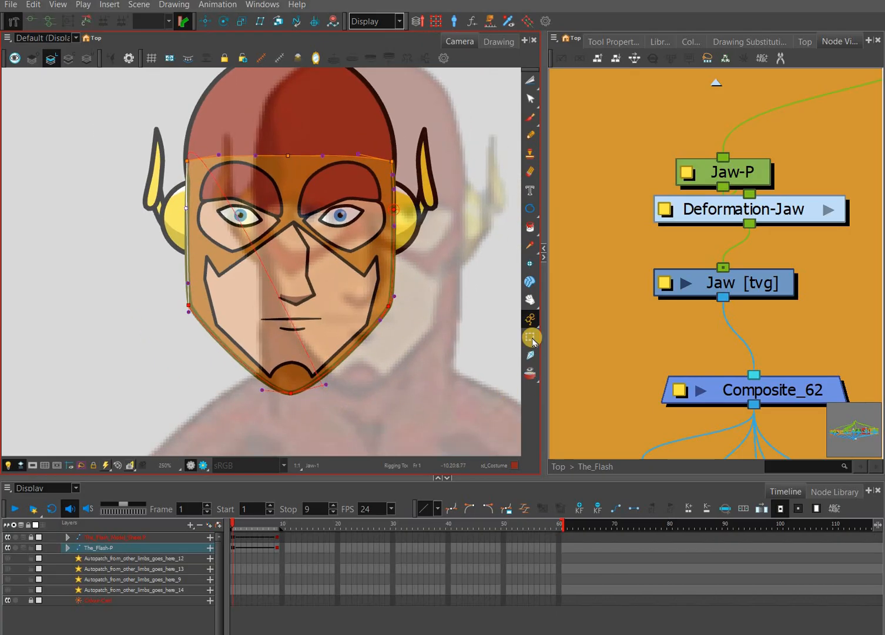
Step: Reposition the Deformation-Jaw node midway between the Jaw-P peg and the Jaw drawing in the node network
left_click(777, 236)
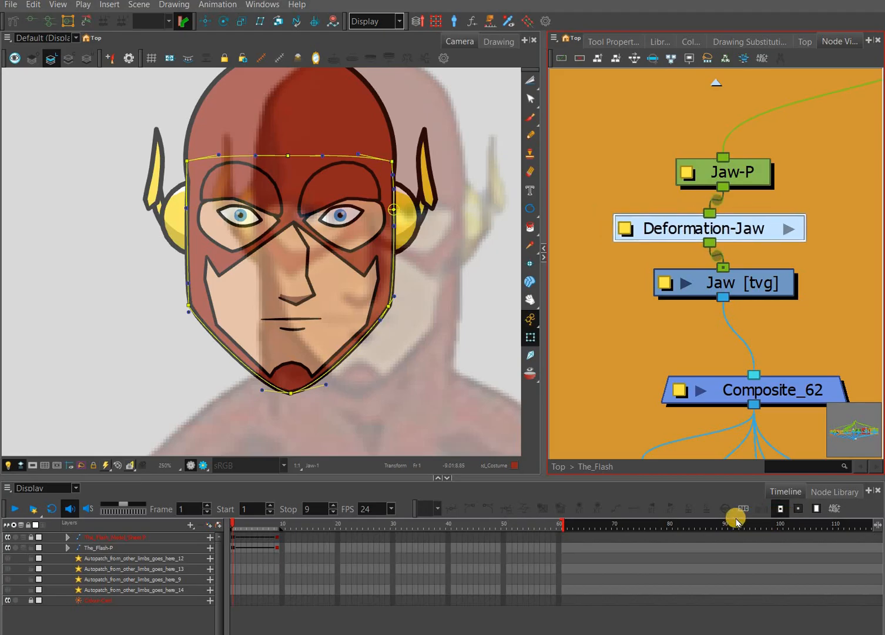
left_click(768, 236)
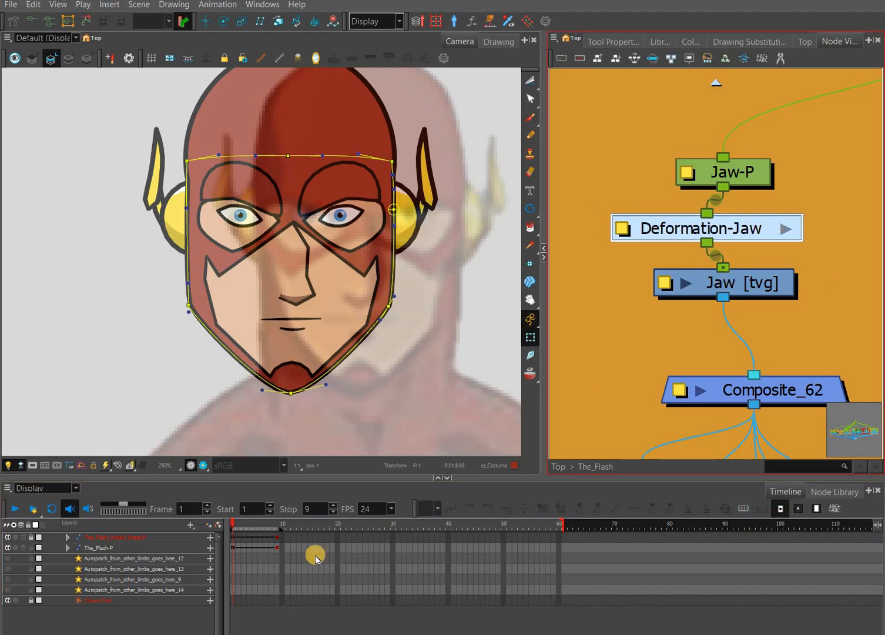
left_click(628, 494)
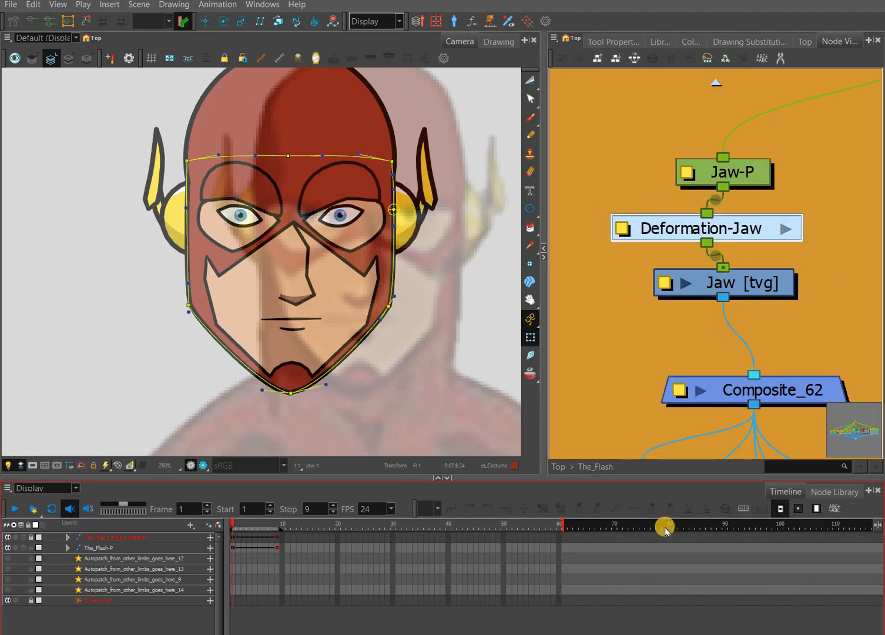
Step: Enlarge the timeline and expand the Jaw-P layer to show its deformation layers from OFFSET through CURVE_6
left_click(730, 173)
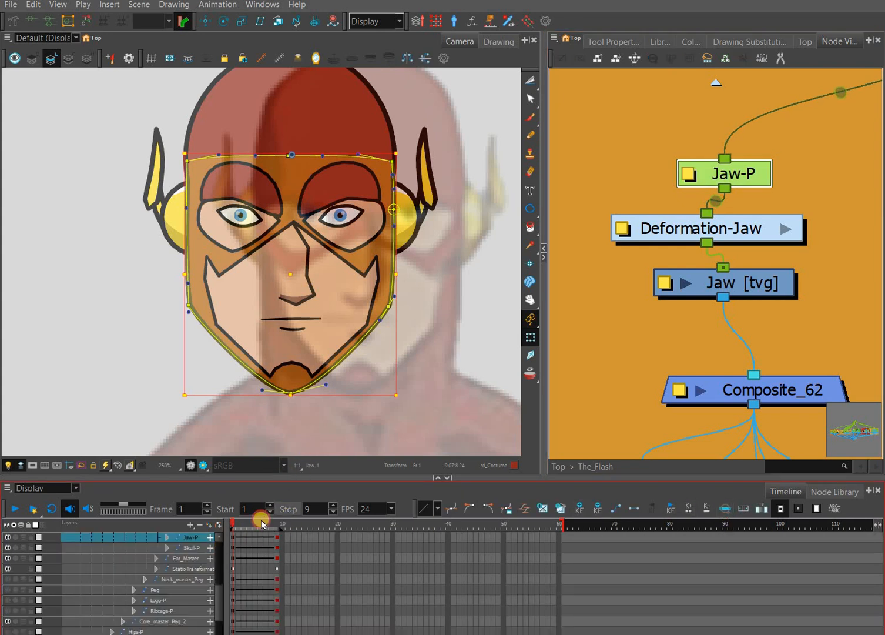
left_click_drag(264, 478, 264, 445)
left_click_drag(226, 506, 279, 507)
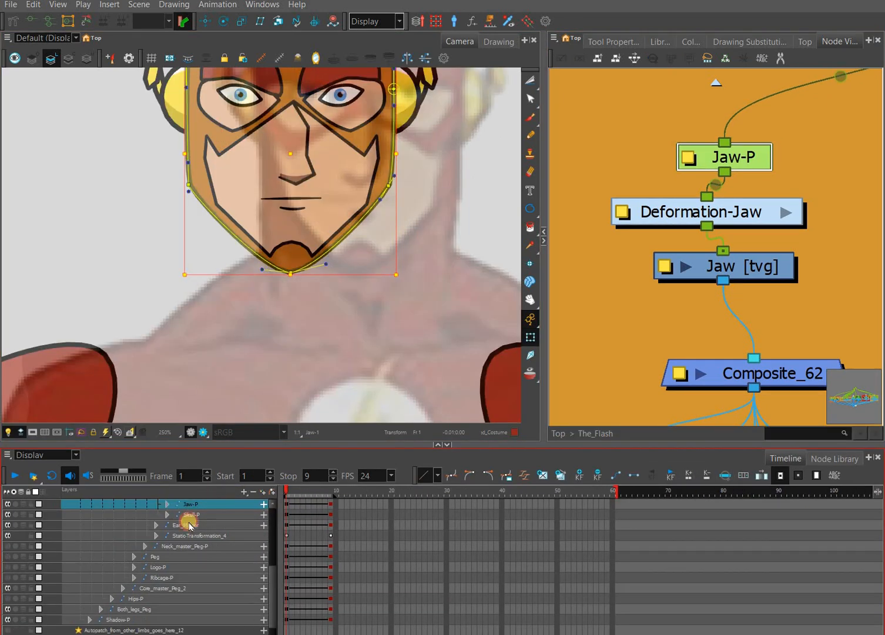
key("Right")
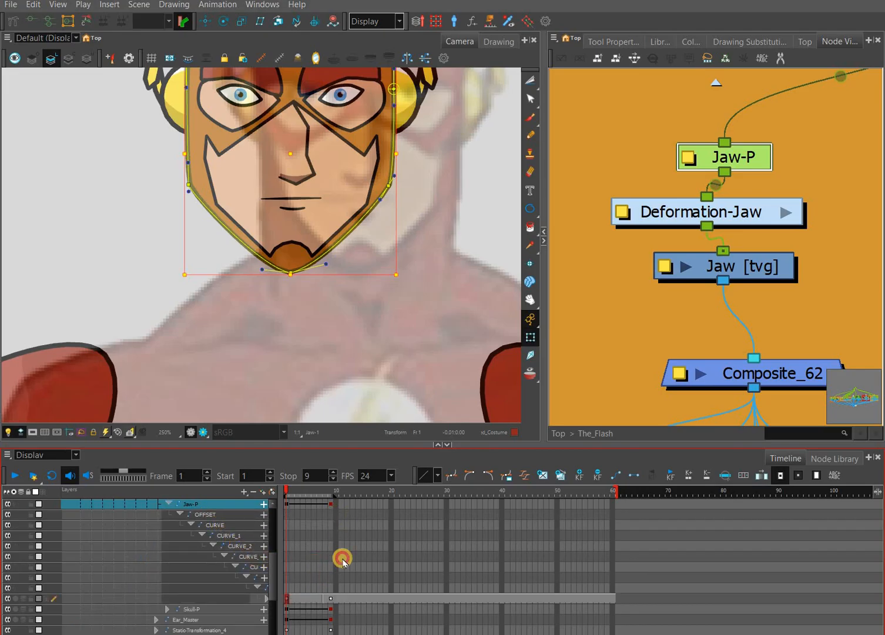
left_click_drag(341, 560, 173, 508)
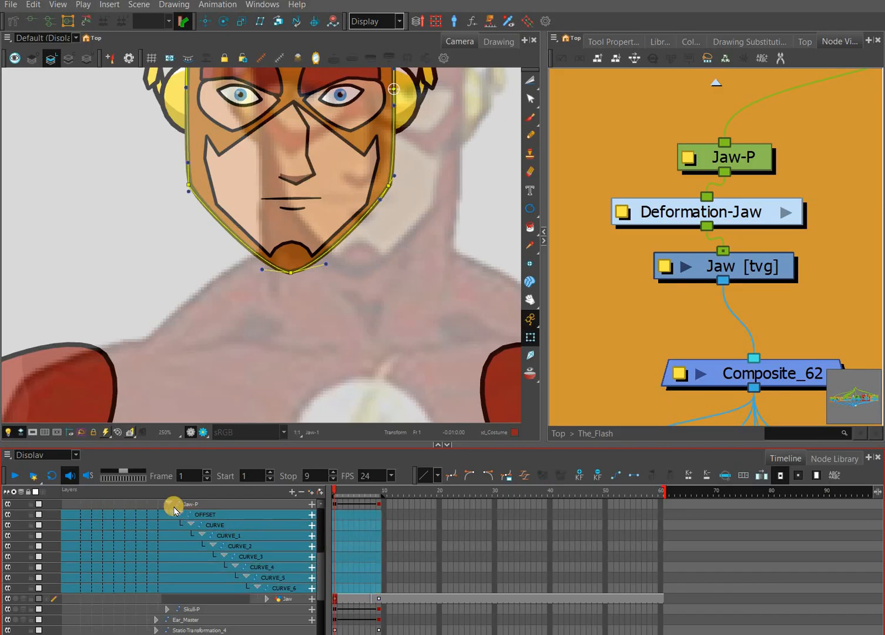
Step: Add keyframes at frames 1 and 9 on all the jaw's deformation layers, OFFSET through CURVE_6
left_click(336, 506)
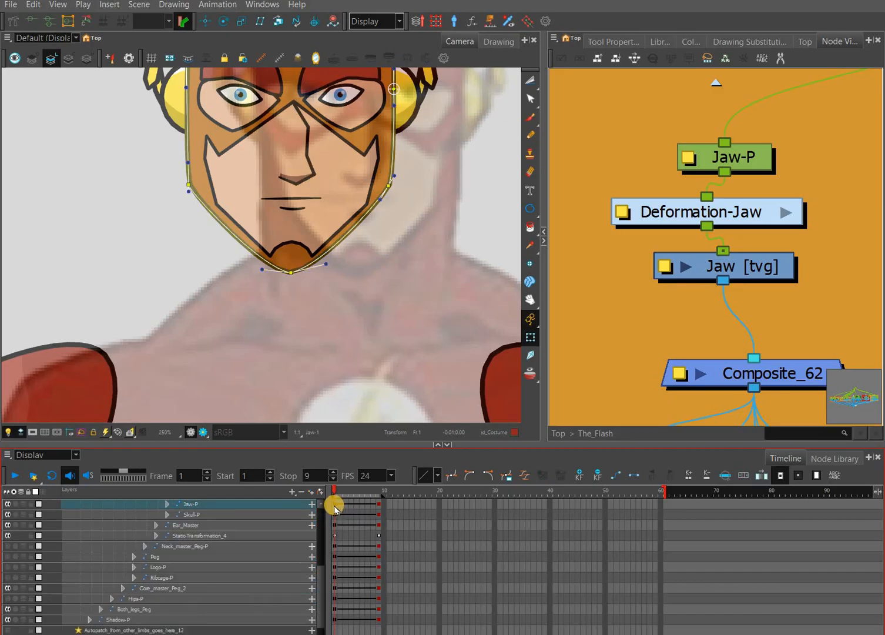
left_click(334, 507)
left_click(170, 505)
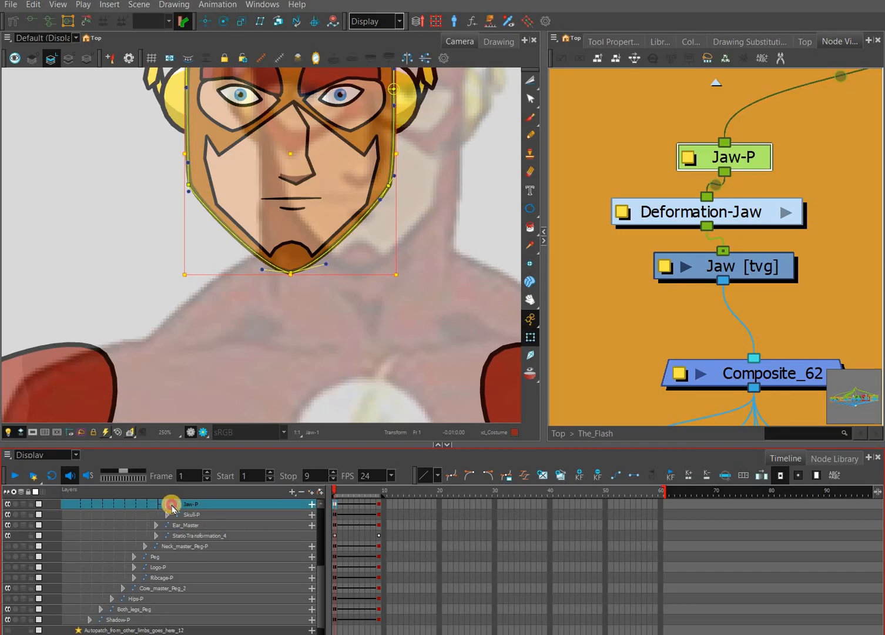
left_click_drag(334, 514, 336, 588)
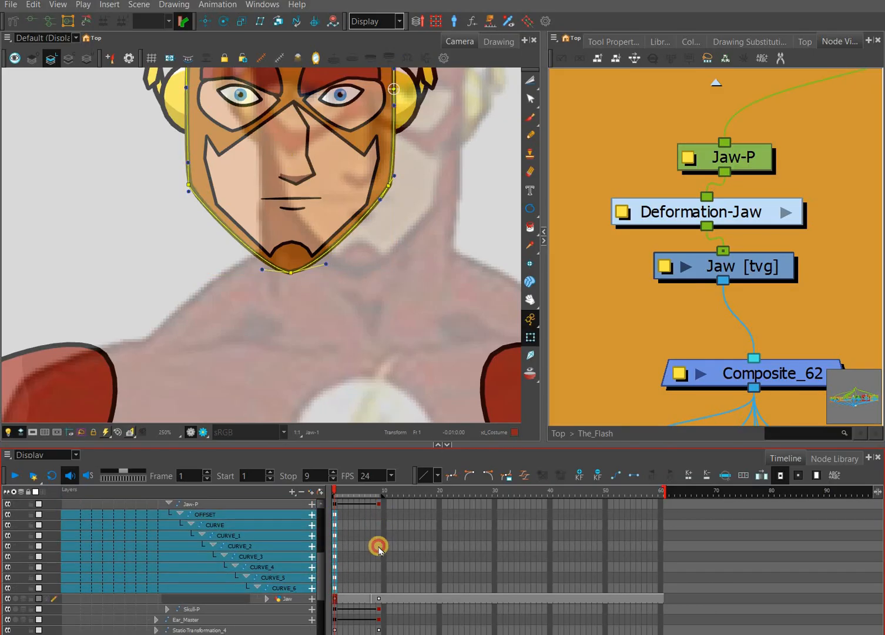
left_click_drag(379, 586, 380, 524)
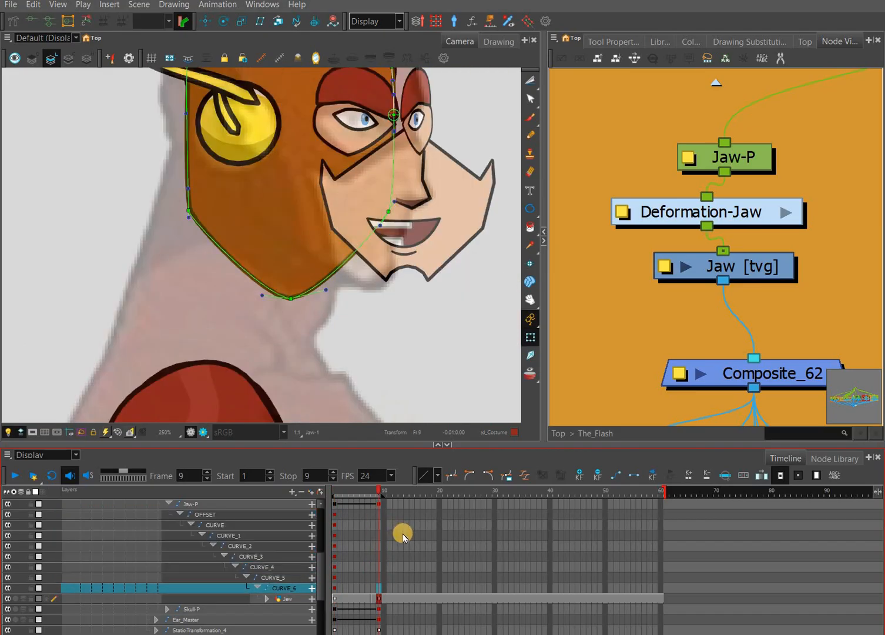
key("F6")
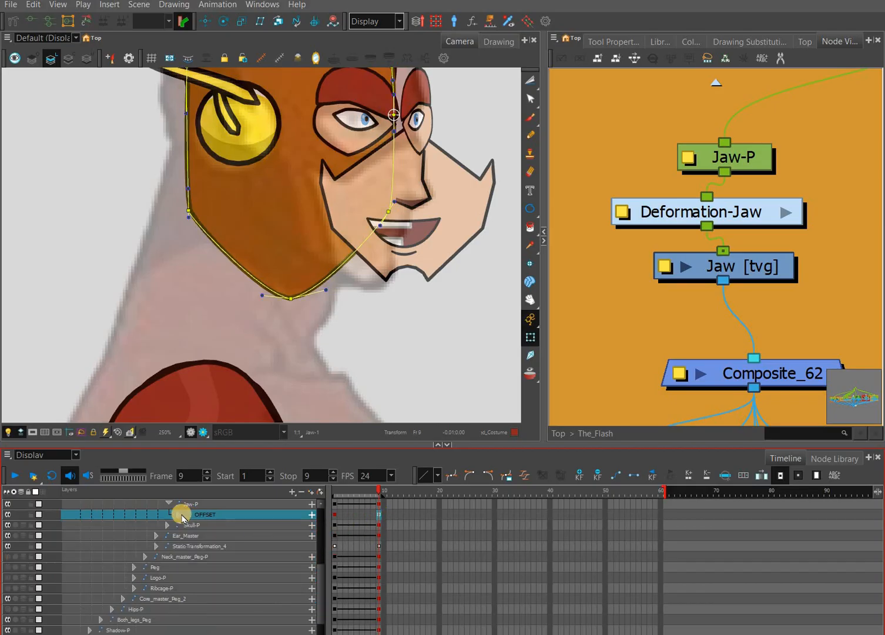
Step: Convert frames 1 to 9 of the jaw's OFFSET and curve layers to motion keyframes so the deformation interpolates
left_click(351, 571)
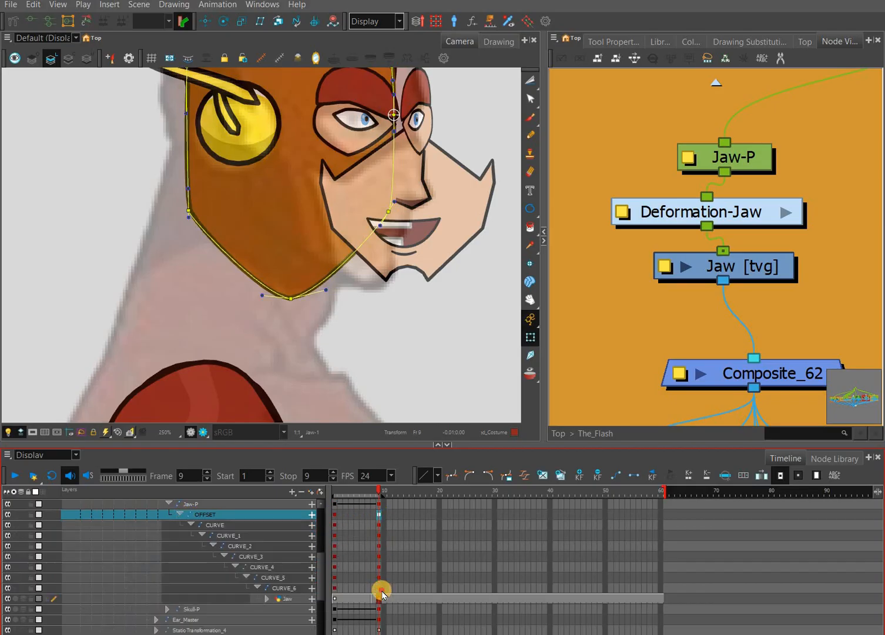
left_click_drag(379, 591, 387, 598)
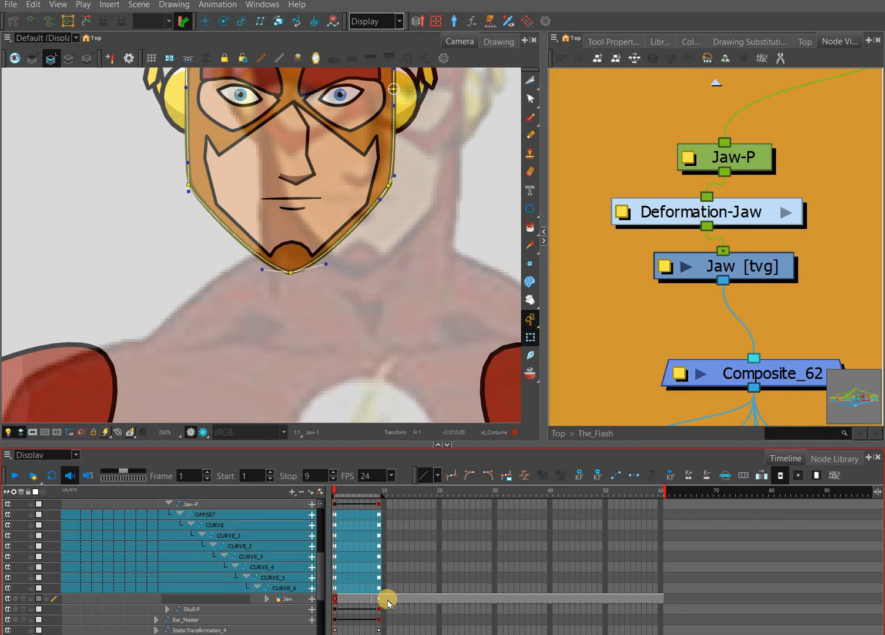
left_click(338, 517)
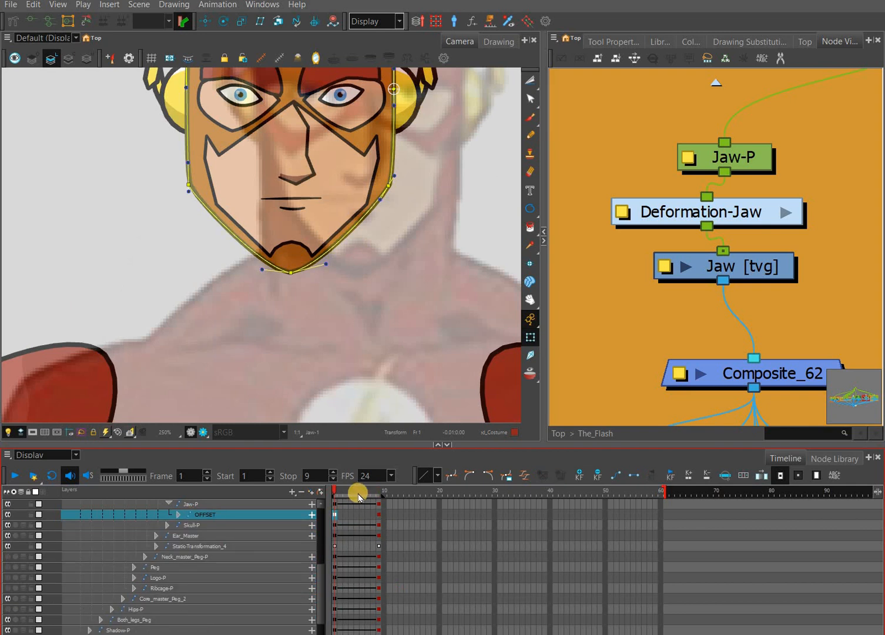
Step: At frame 9, move the jaw envelope's chin point forward to the chin of the reference head
scroll(367, 377, "down", 2)
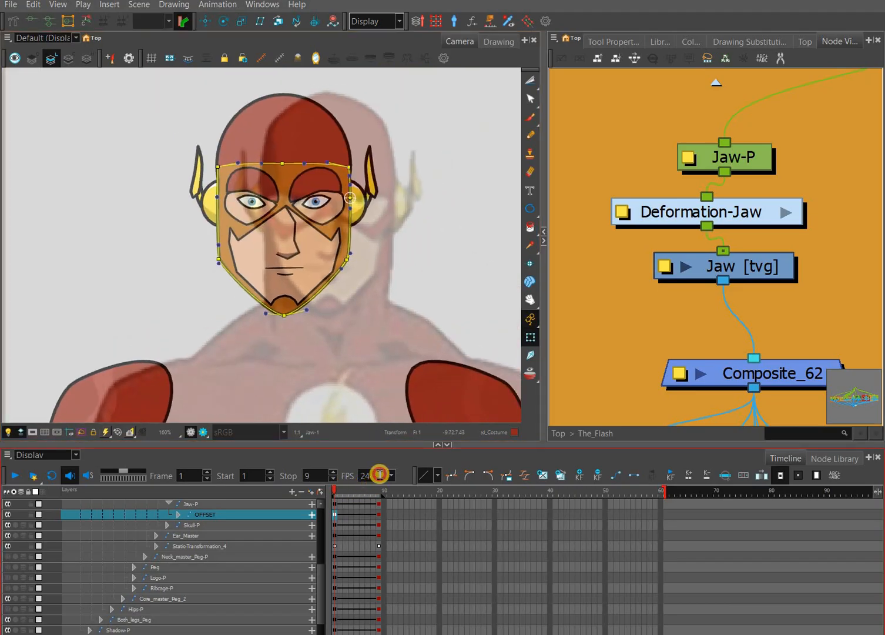
left_click_drag(335, 491, 379, 475)
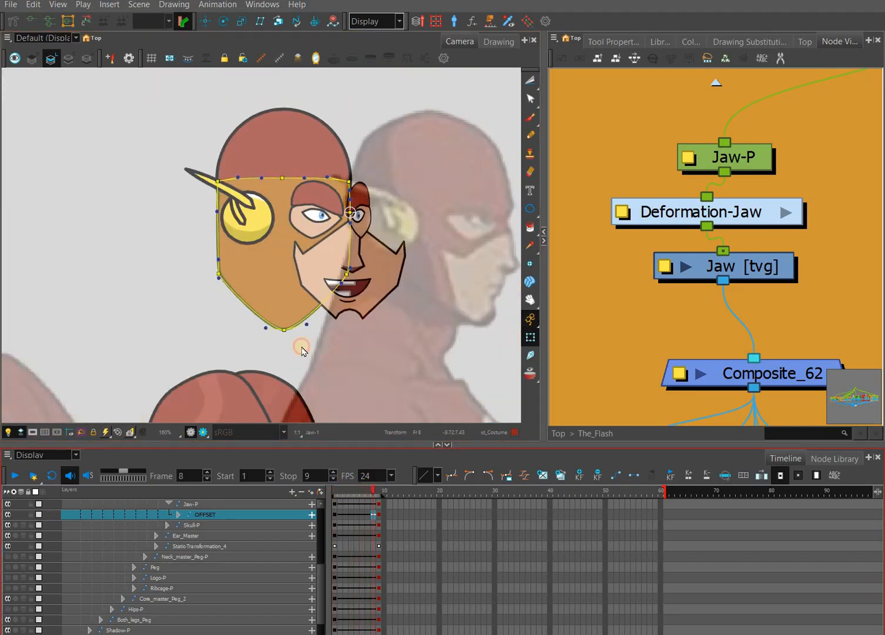
key("space")
left_click(329, 339)
left_click(369, 310)
mouse_move(329, 339)
left_mouse_down()
mouse_move(316, 355)
mouse_move(327, 341)
left_mouse_up()
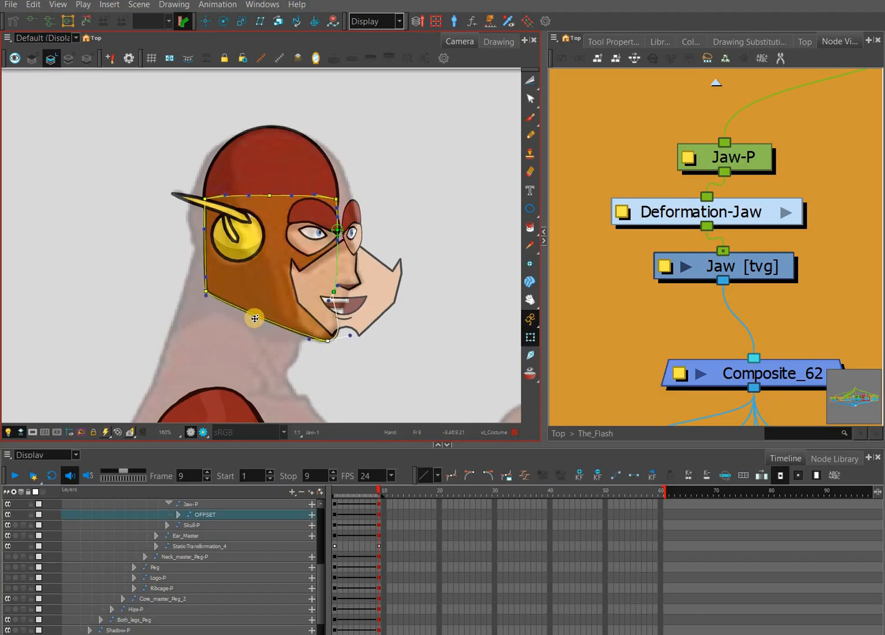
Step: At frame 9, move the jaw envelope's lower-left and upper-left corner points inward beneath and beside the ear
left_click_drag(255, 318, 249, 334)
left_click_drag(200, 308, 242, 317)
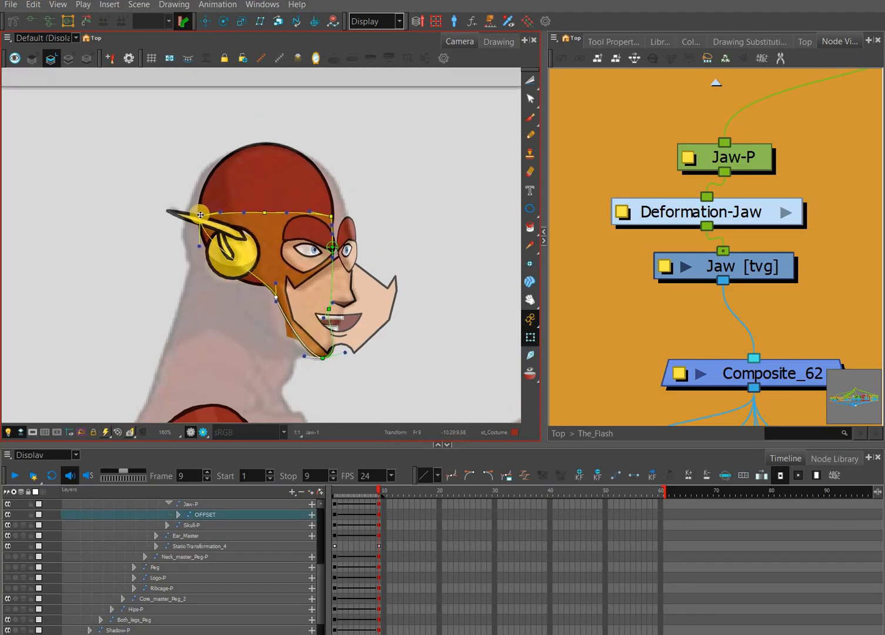
left_click_drag(200, 215, 242, 217)
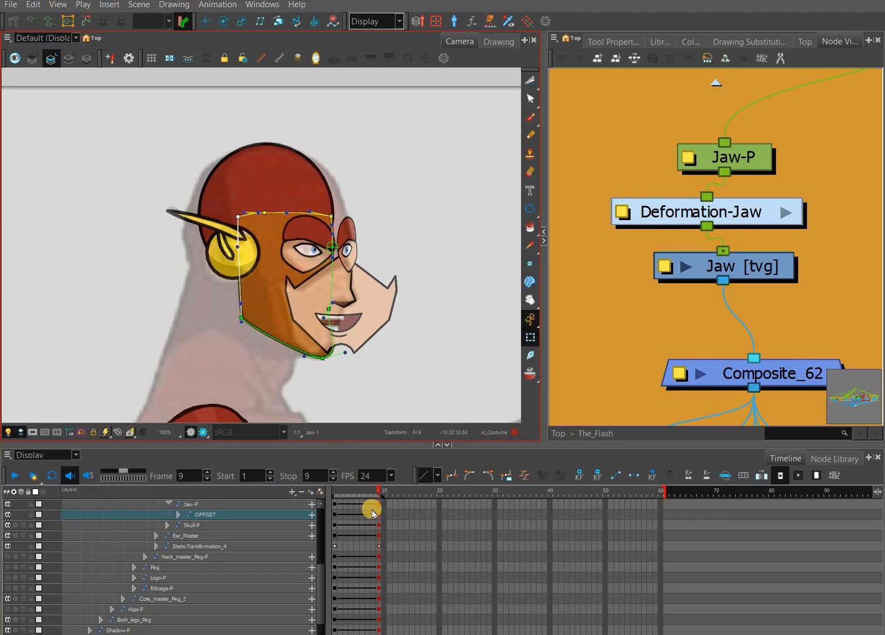
Step: Scrub between frames 2 and 9 to check how the jaw deformation interpolates
left_click(340, 546)
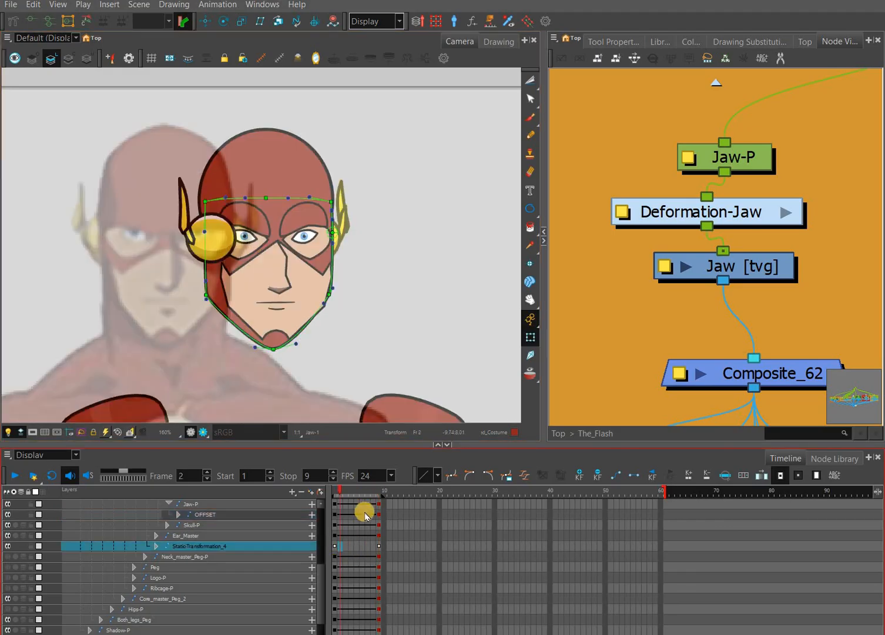
left_click(351, 493)
left_click(378, 491)
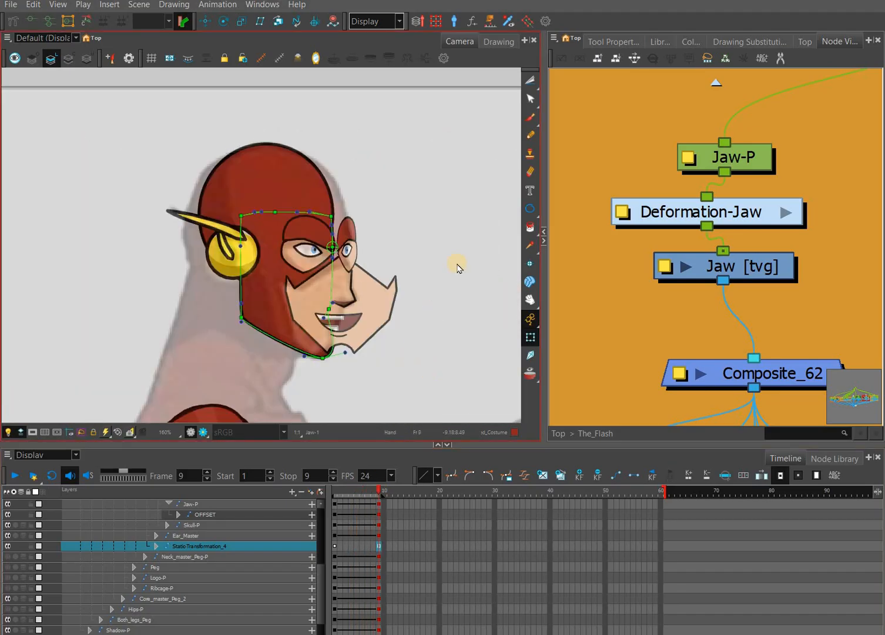
Step: Locate and select the Skull drawing node, return to frame 1, and open the Envelope Creator for it
left_click_drag(456, 264, 468, 268)
key("2")
left_click_drag(384, 154, 398, 170)
left_click(448, 186)
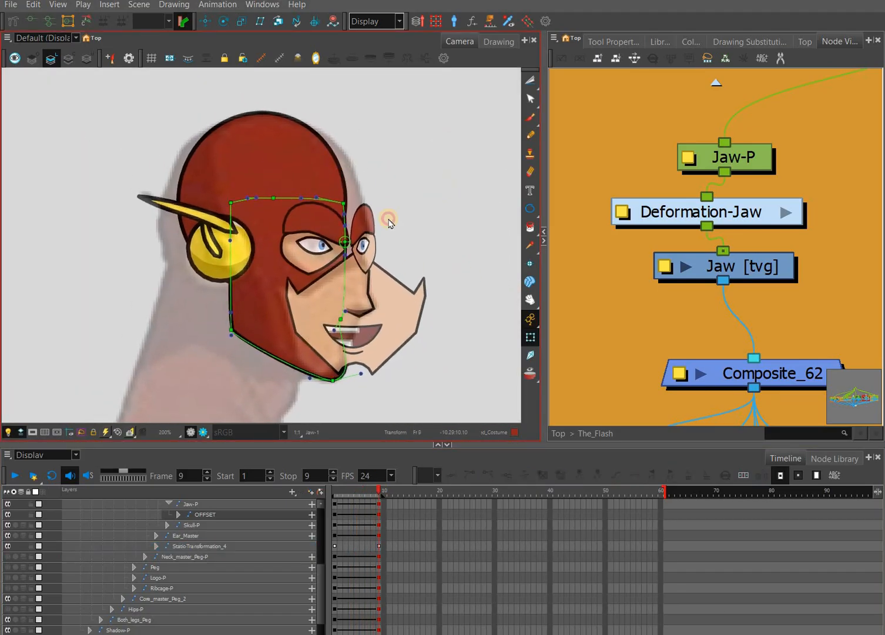
left_click(333, 177)
left_click(658, 305)
key("ctrl+z")
left_click(747, 315)
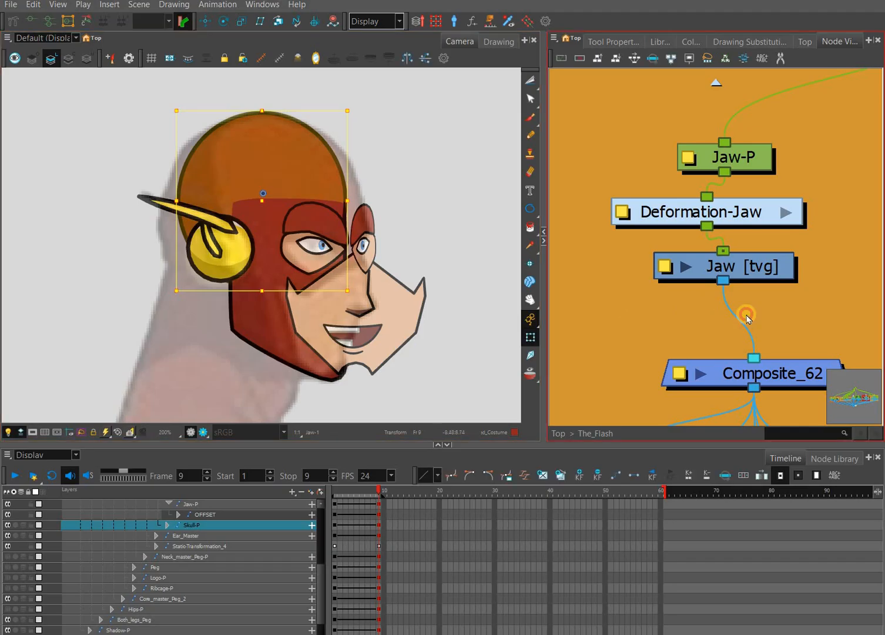
left_click_drag(744, 308, 621, 308)
key("1")
left_click_drag(666, 352, 396, 372)
left_click(337, 491)
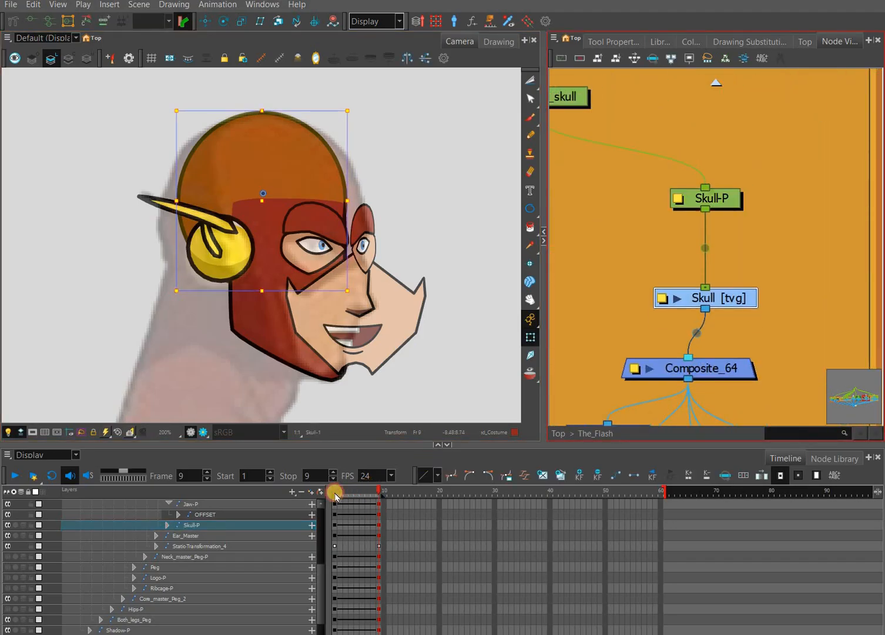
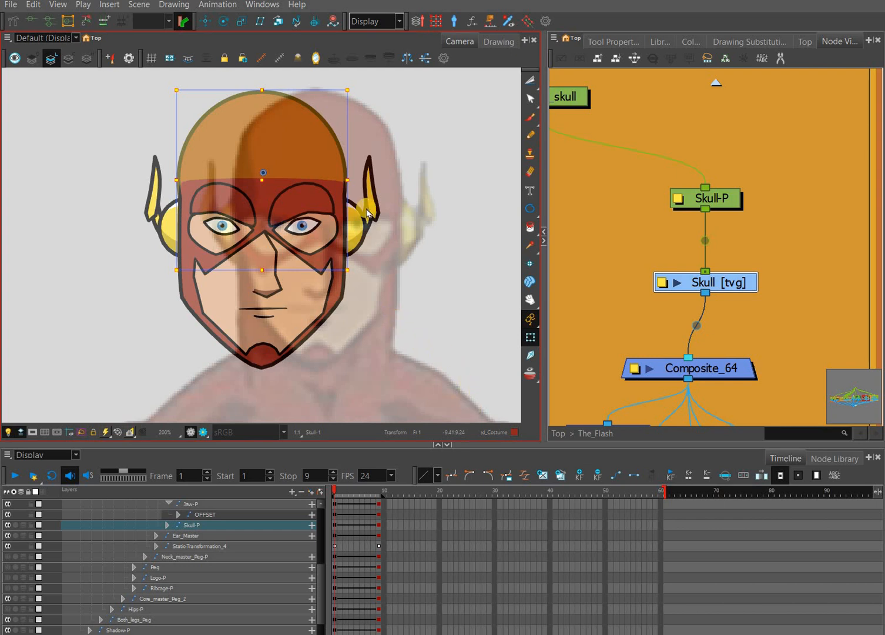
key("shift+e")
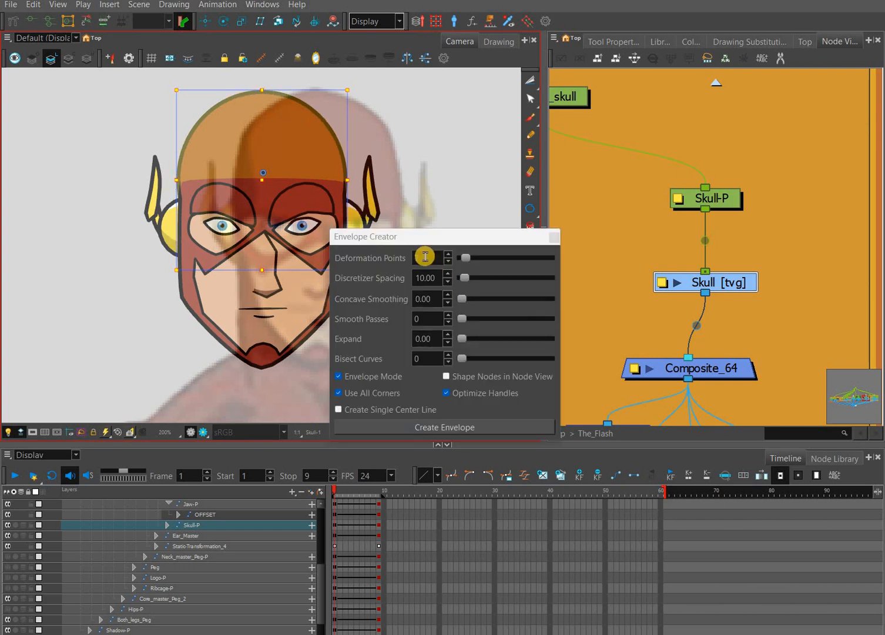
left_click(436, 275)
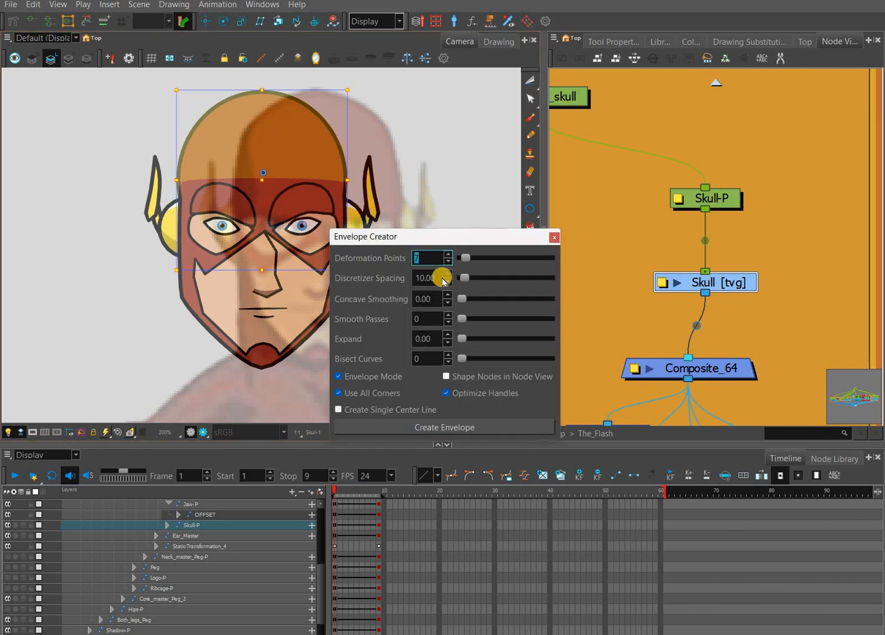
left_click(470, 430)
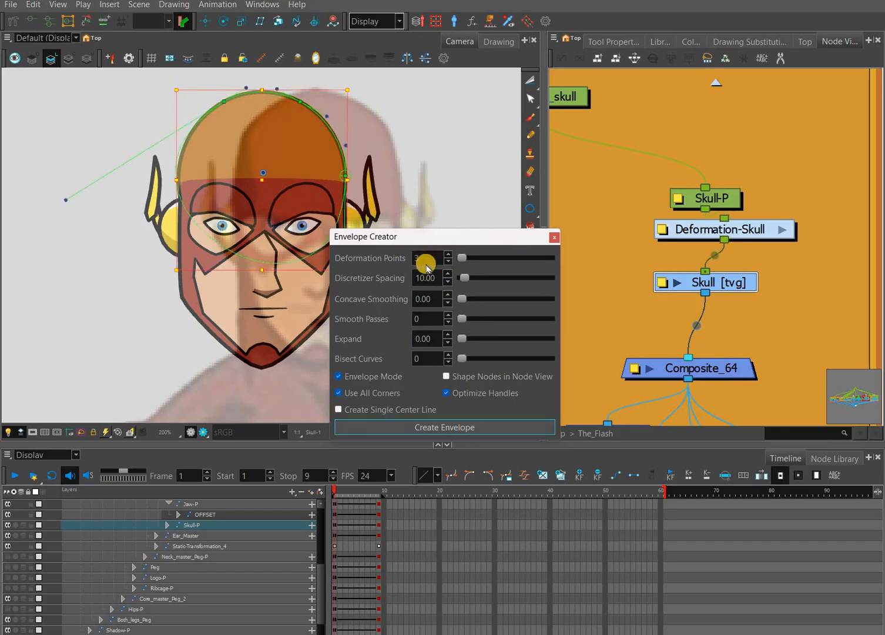
key("ctrl+z")
Step: Create an envelope deformer with 4 deformation points on the Skull drawing and close the Envelope Creator
left_click(474, 430)
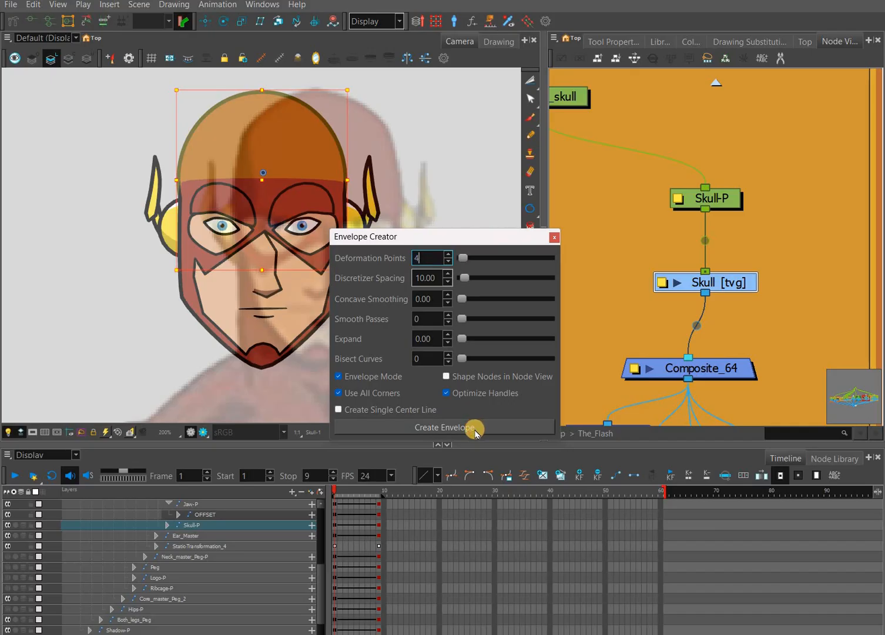
type("4")
left_click(474, 430)
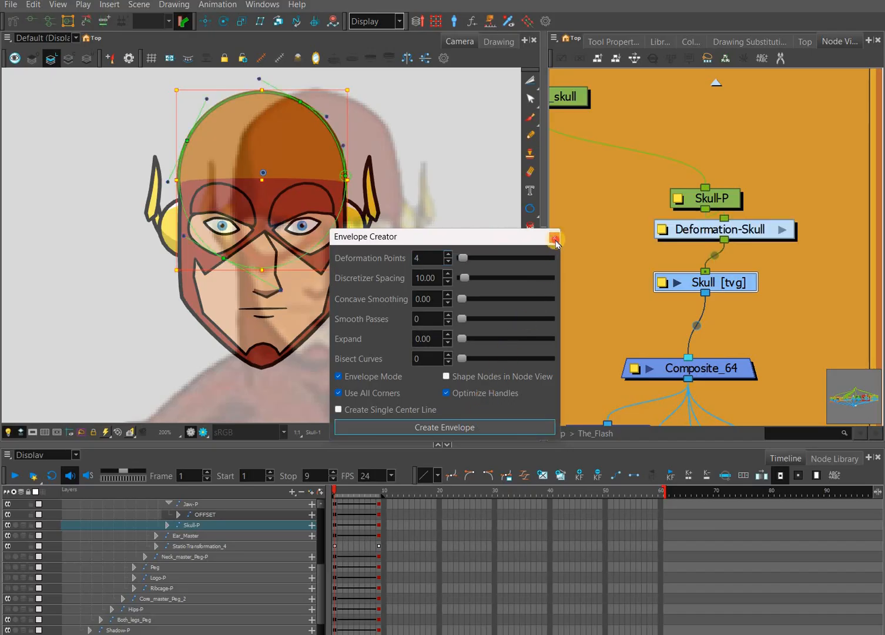
left_click(554, 237)
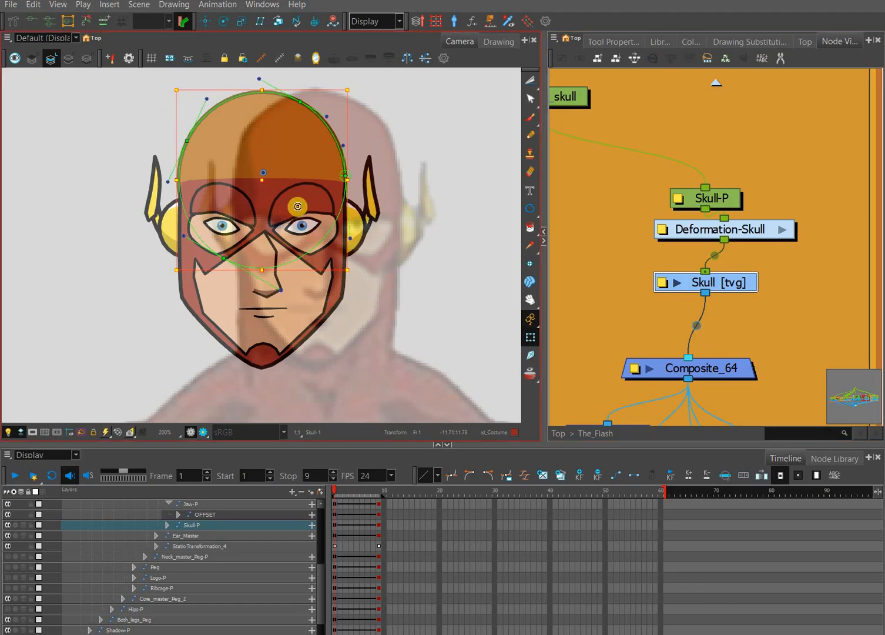
Step: At frame 1, move the skull envelope's top and left points and their handles onto the crown and side of the head
left_click_drag(298, 109, 253, 200)
left_click(294, 201)
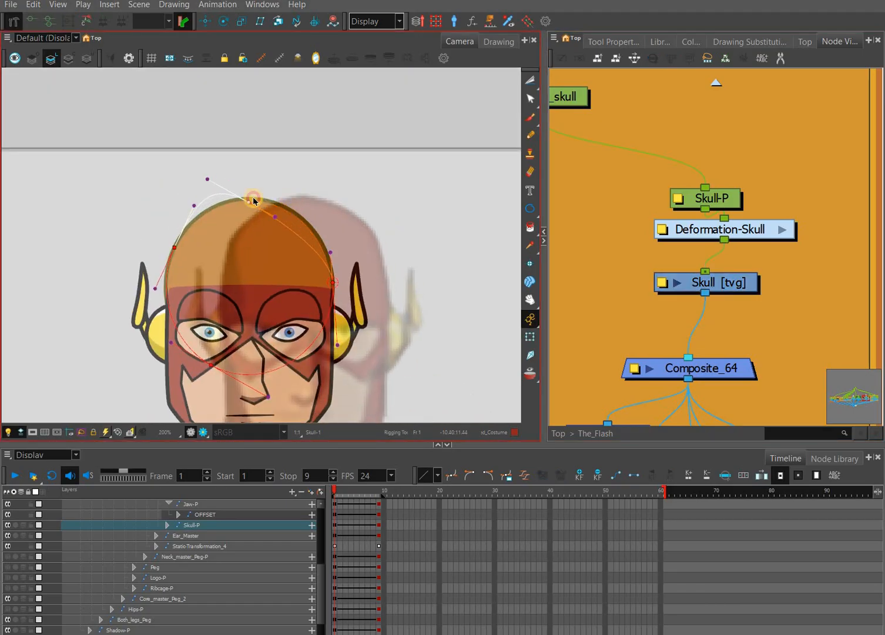
mouse_move(176, 248)
left_mouse_down()
mouse_move(167, 271)
mouse_move(181, 229)
mouse_move(168, 233)
left_mouse_up()
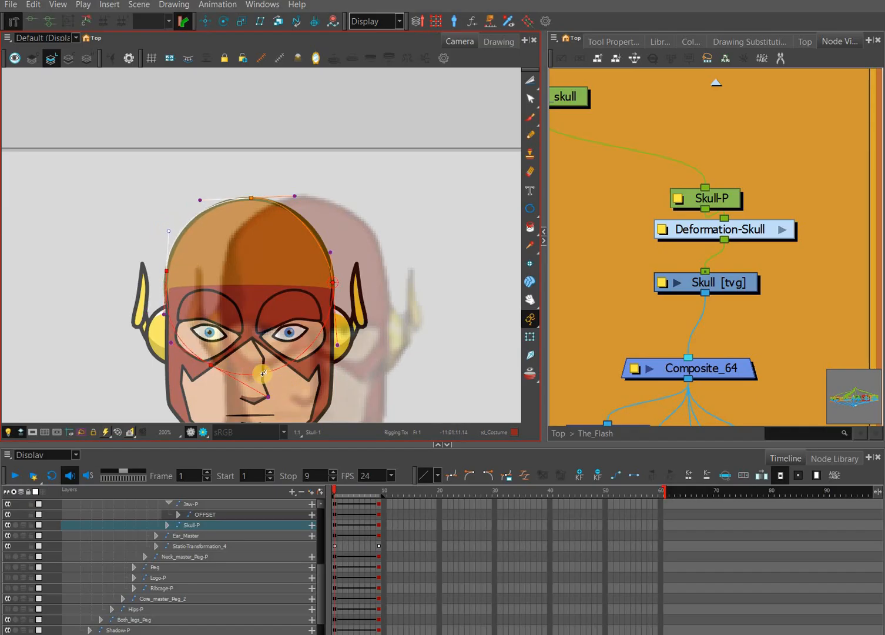
Step: Move the envelope's bottom and right points and level the bottom handles so the curve follows the skull's lower right outline
left_click_drag(210, 365, 252, 372)
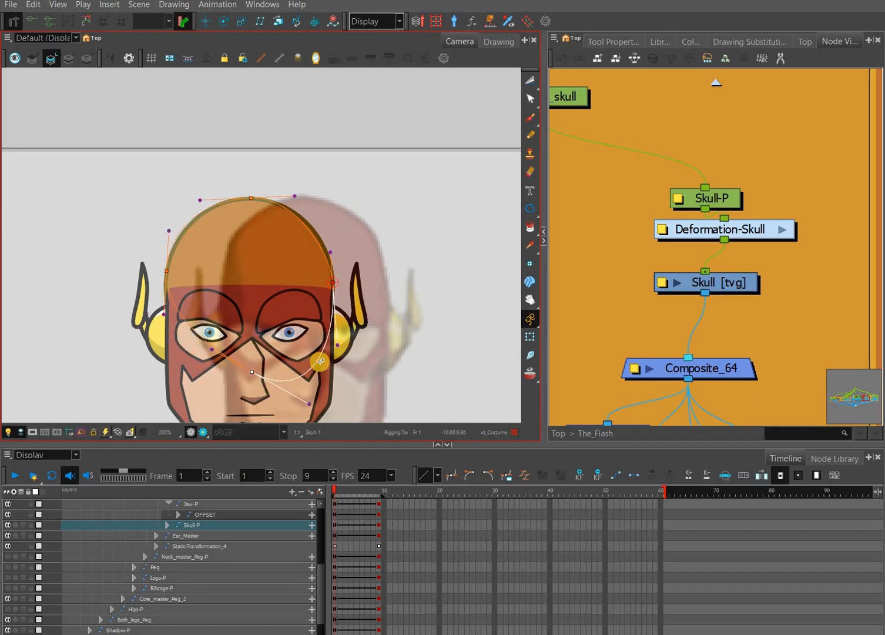
left_click_drag(309, 404, 330, 344)
mouse_move(334, 284)
left_mouse_down()
mouse_move(331, 237)
mouse_move(332, 276)
left_mouse_up()
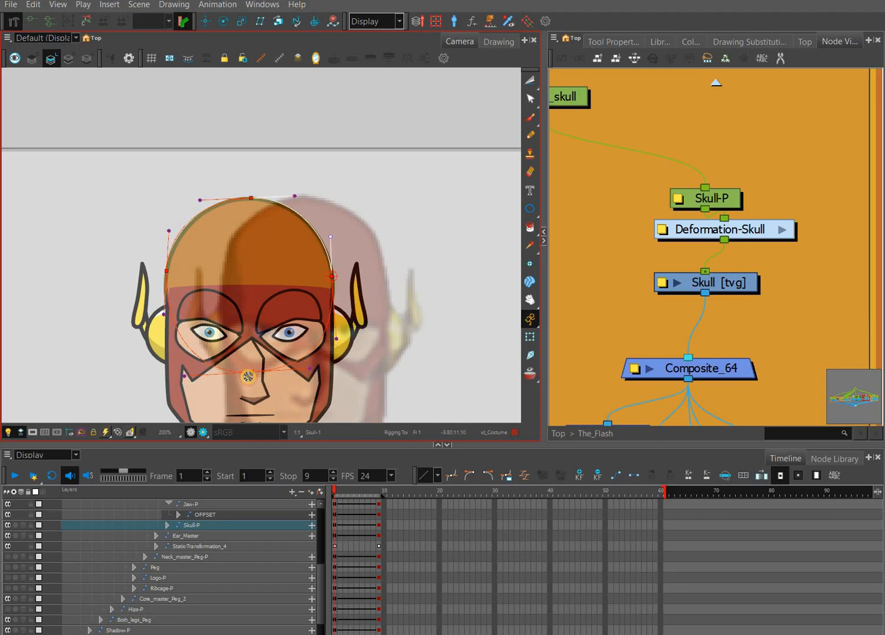
left_click(306, 377)
left_click_drag(303, 375, 300, 373)
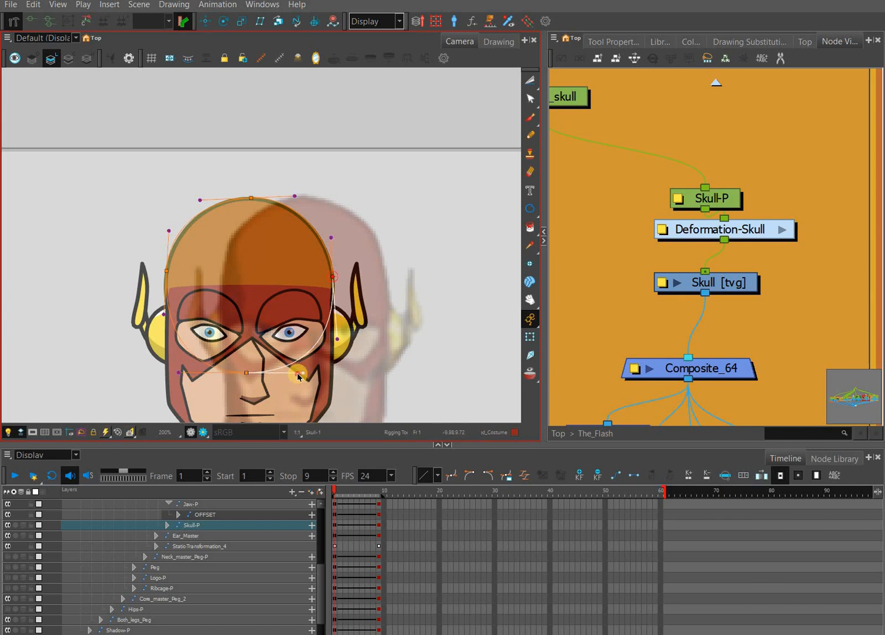
left_click(246, 371)
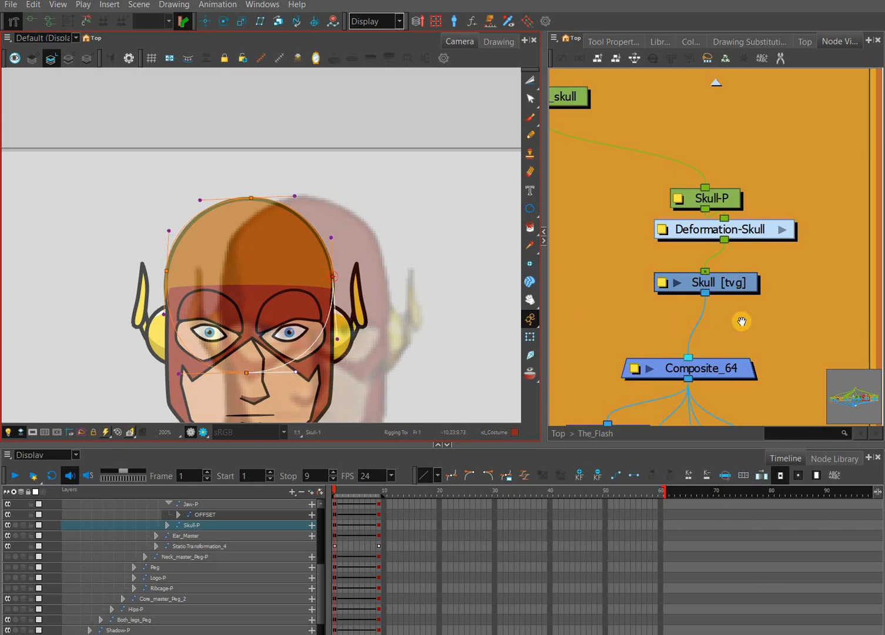
Step: Attach a new Display node to the Skull drawing and show only Display_4 in the camera view
left_click_drag(692, 316, 673, 318)
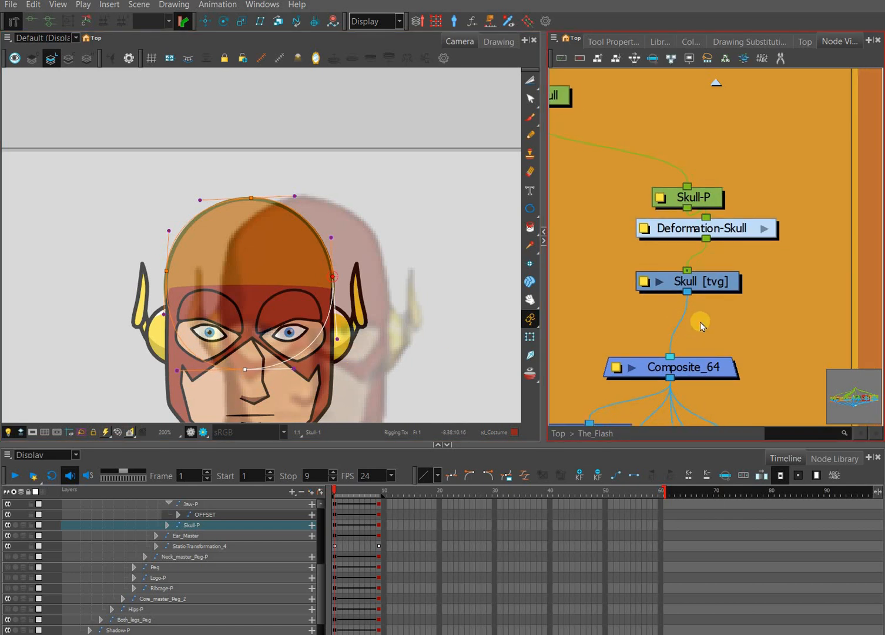
left_click(699, 283)
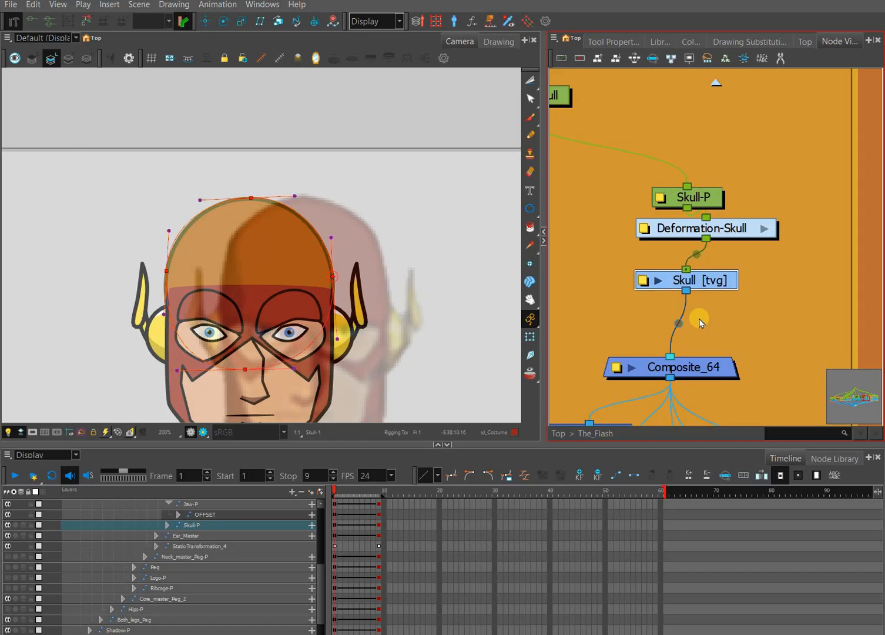
left_click(757, 323)
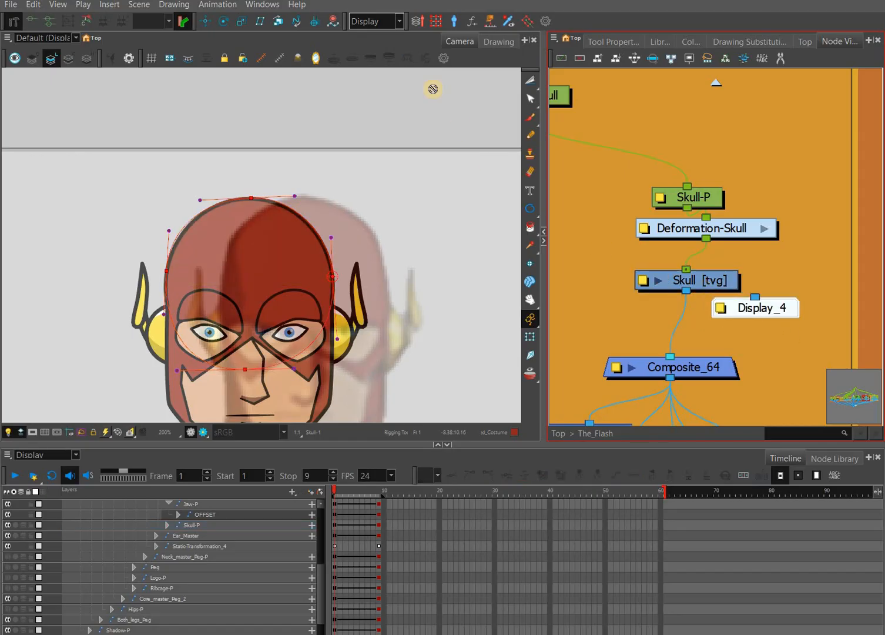
left_click(399, 22)
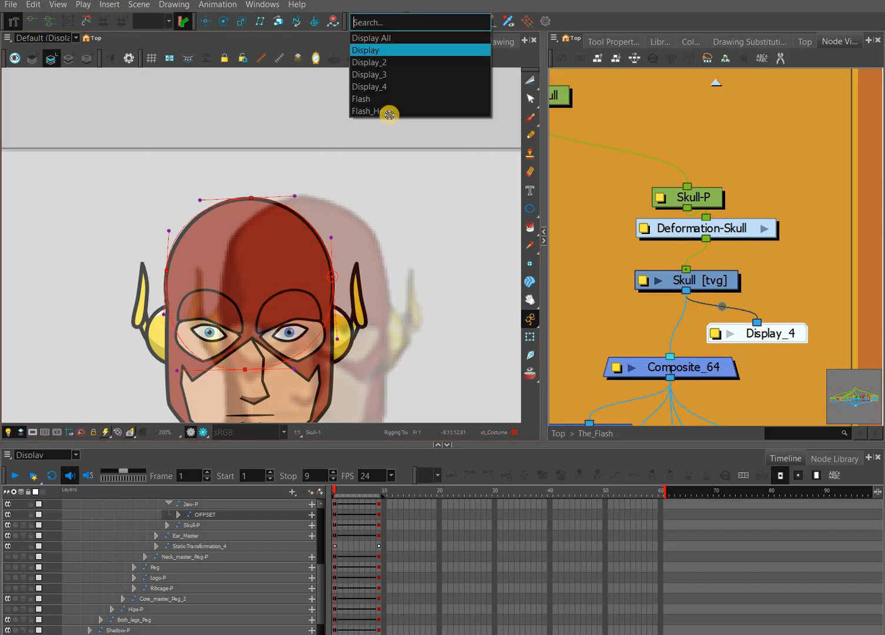
left_click(390, 86)
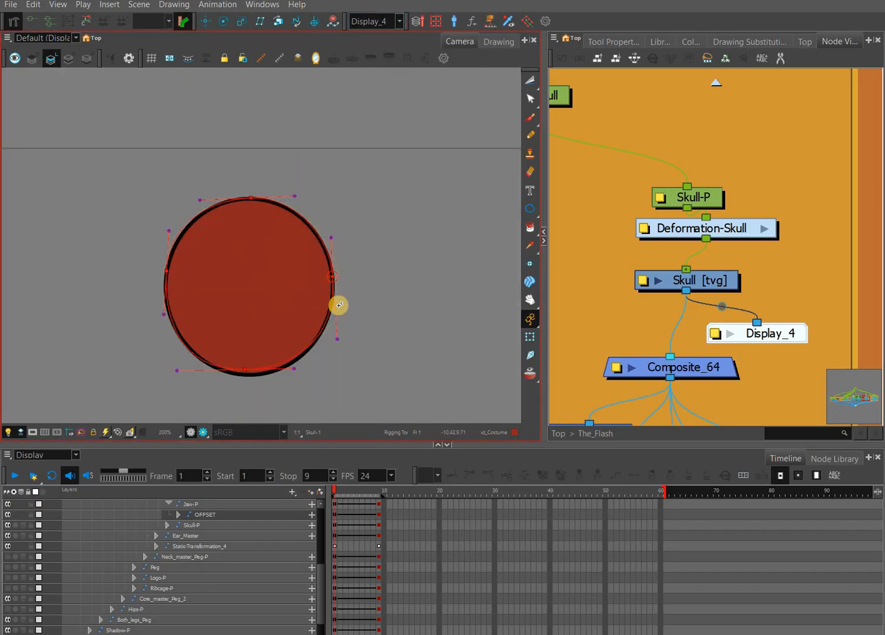
Step: Refine the side points and the side, bottom and top handles so the envelope follows the isolated skull circle
scroll(338, 305, "up", 3)
left_click(116, 221)
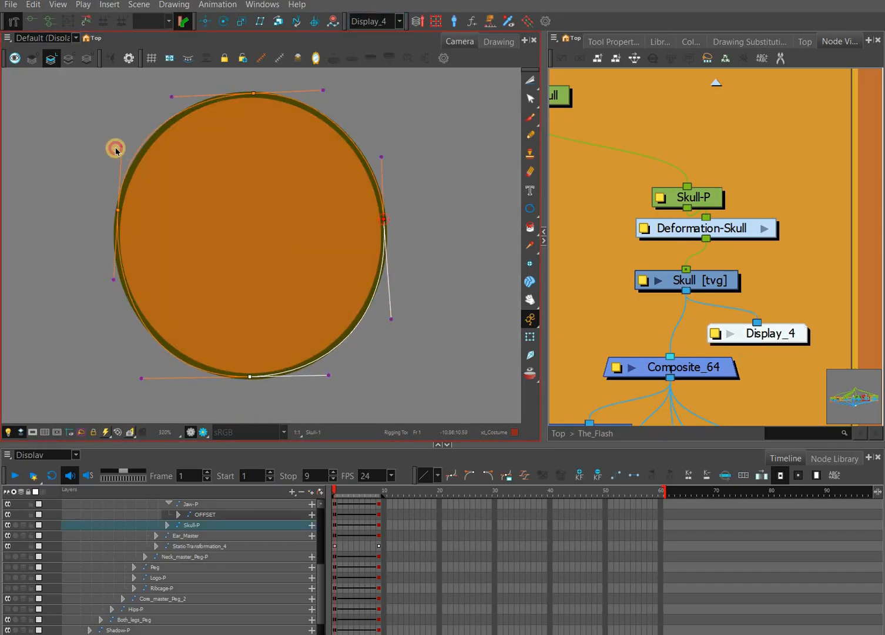
left_click_drag(115, 148, 116, 151)
left_click_drag(115, 285, 114, 288)
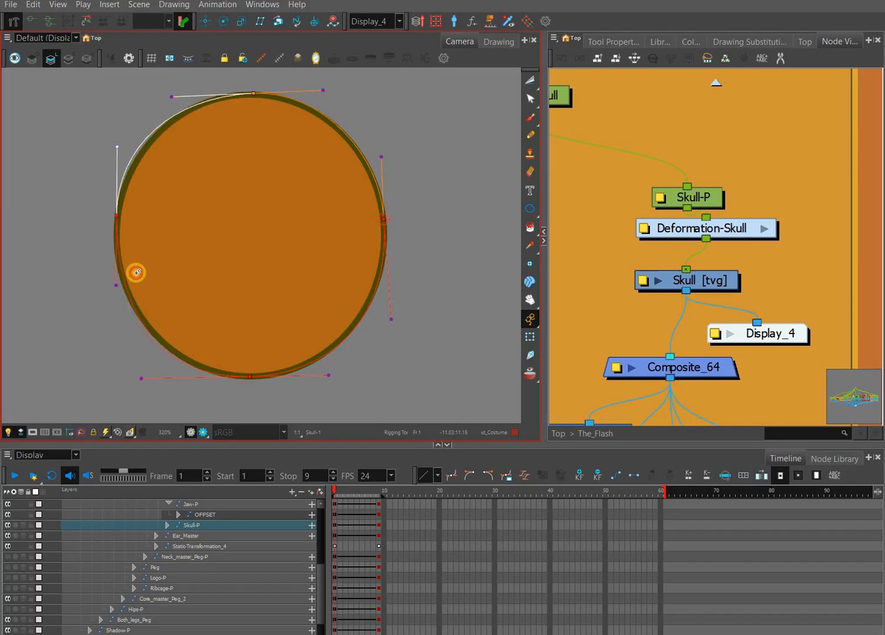
left_click(141, 376)
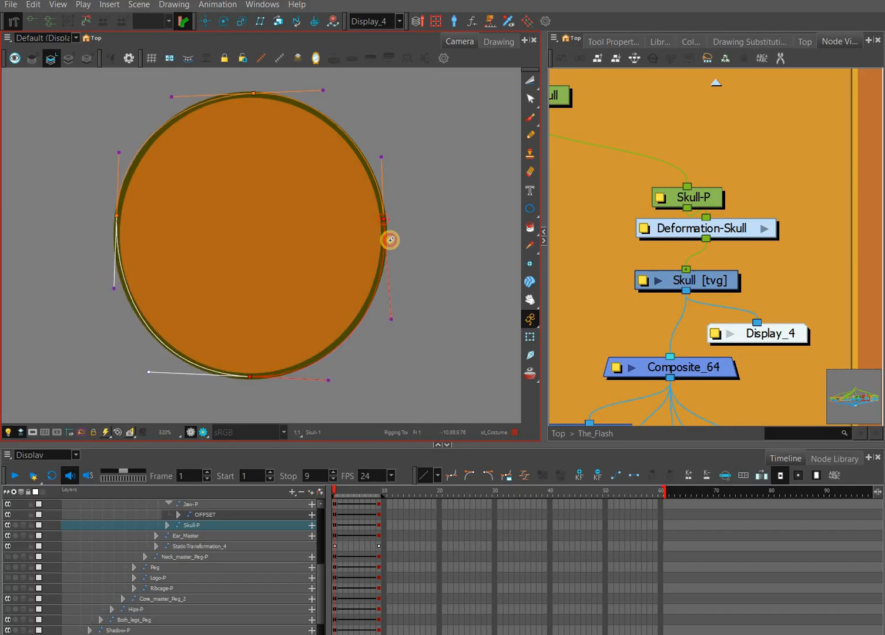
left_click_drag(384, 220, 386, 223)
left_click_drag(323, 91, 326, 94)
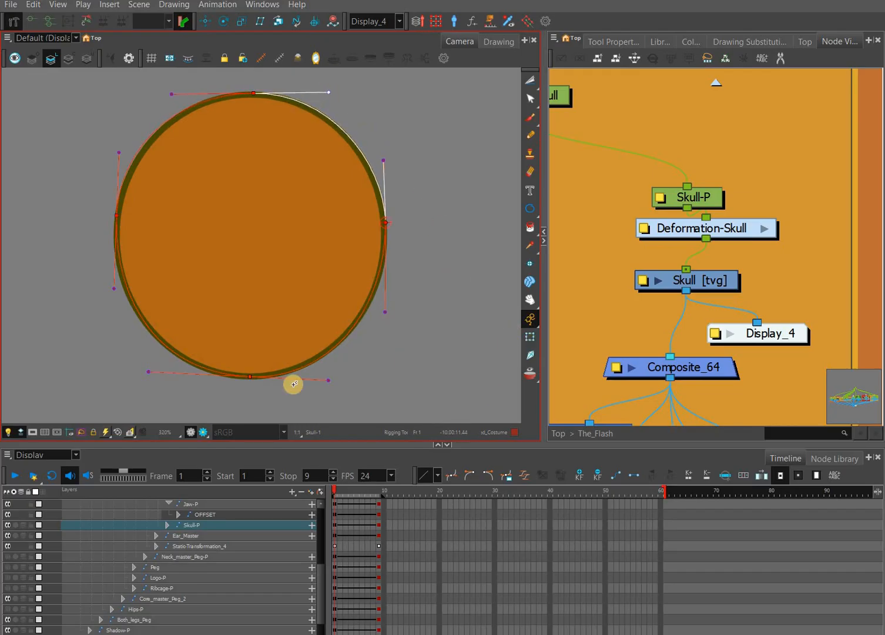
Step: Delete the temporary Display_4 node attached to the Skull drawing
left_click(805, 331)
left_click_drag(799, 332, 813, 324)
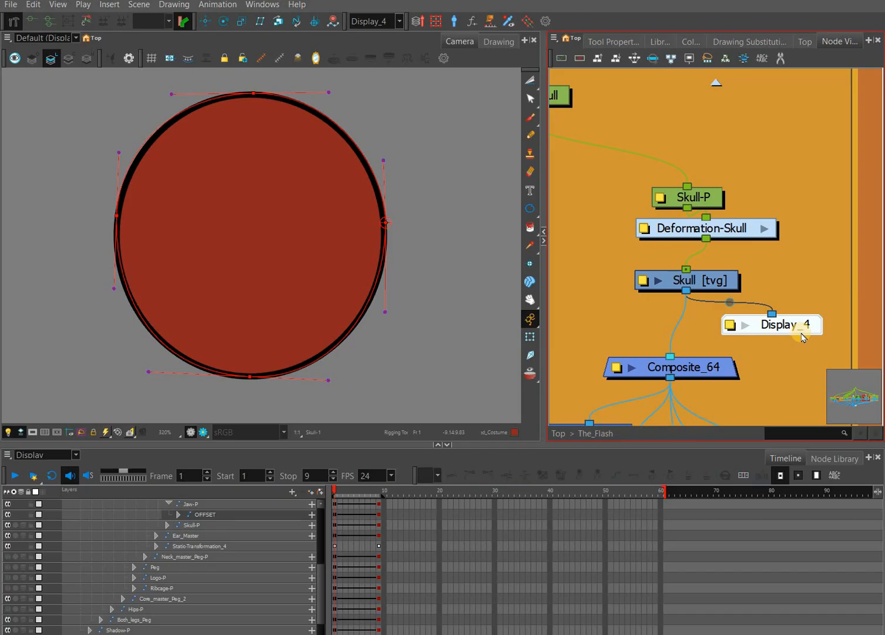
key("Delete")
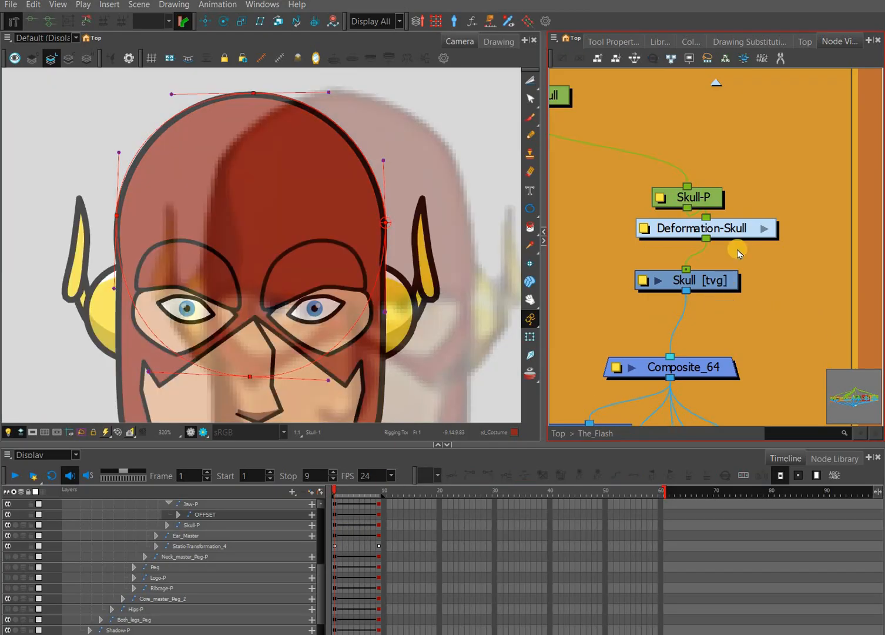
Step: Select the frame 1 keys of the skull's OFFSET and CURVE layers, and collapse the timeline hierarchy down to The_Flash-P
left_click(335, 524)
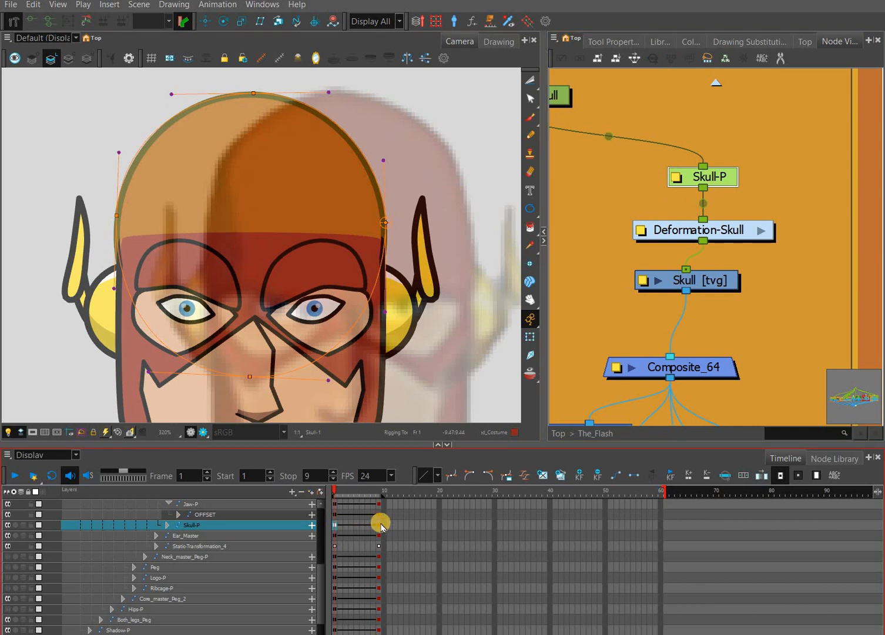
left_click(333, 524)
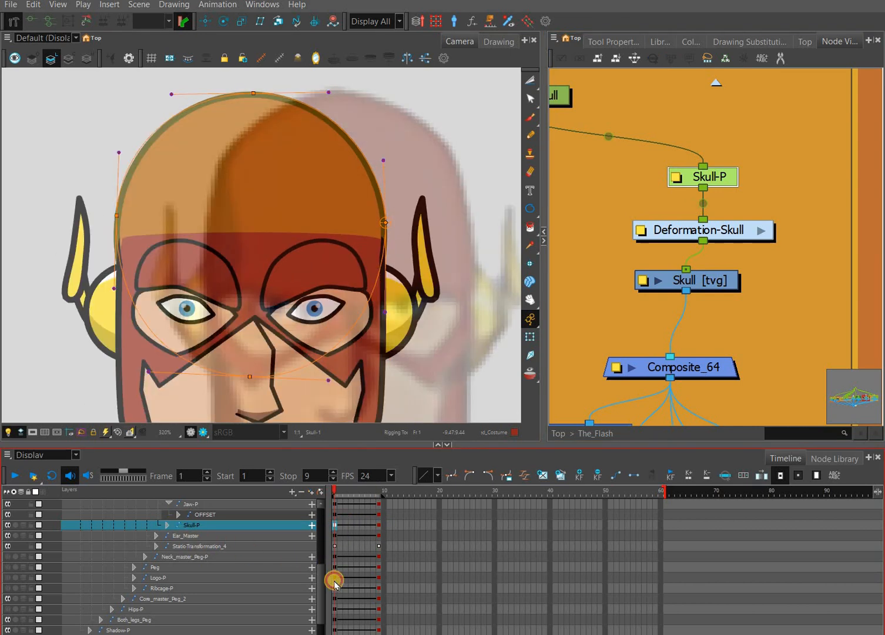
left_click_drag(334, 535, 334, 580)
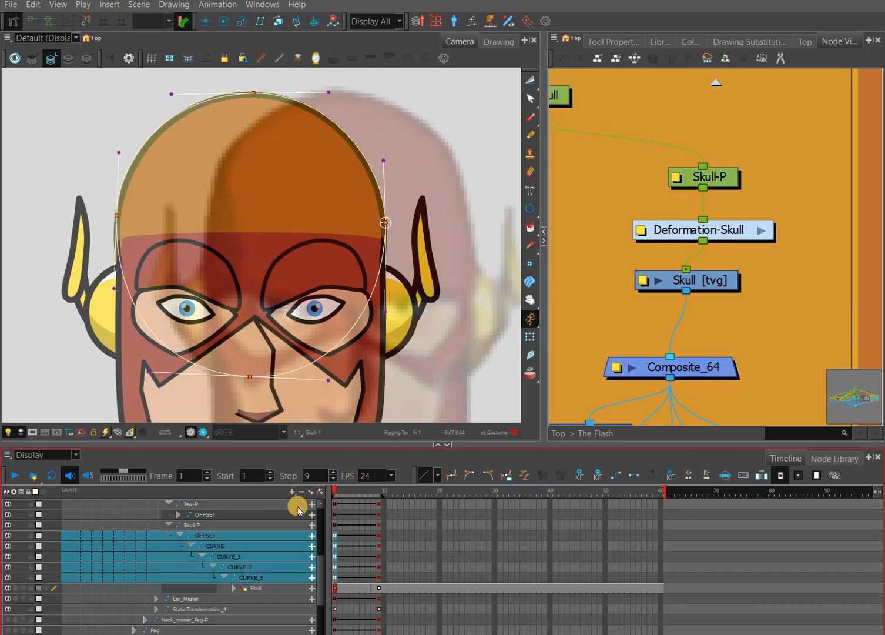
left_click(169, 524)
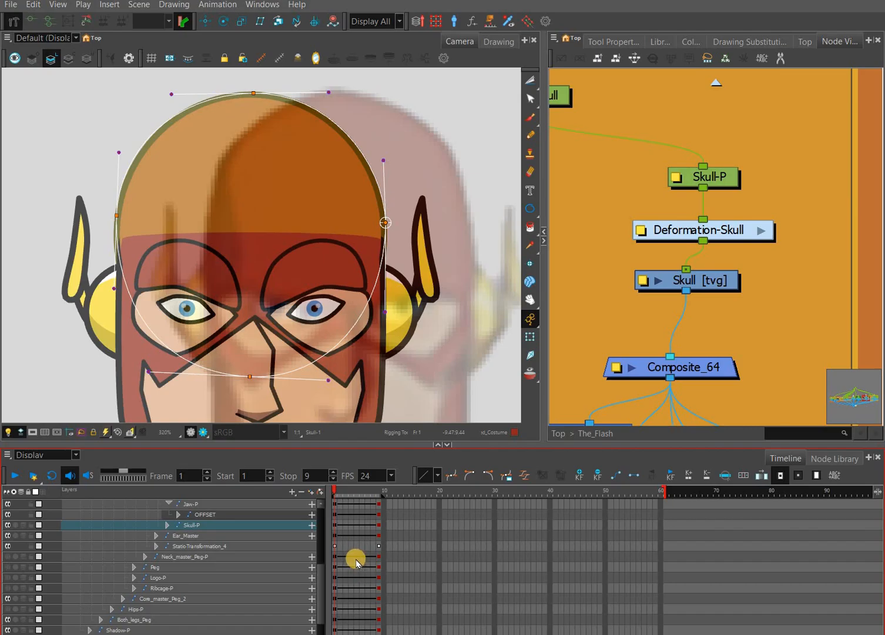
scroll(356, 561, "up", 5)
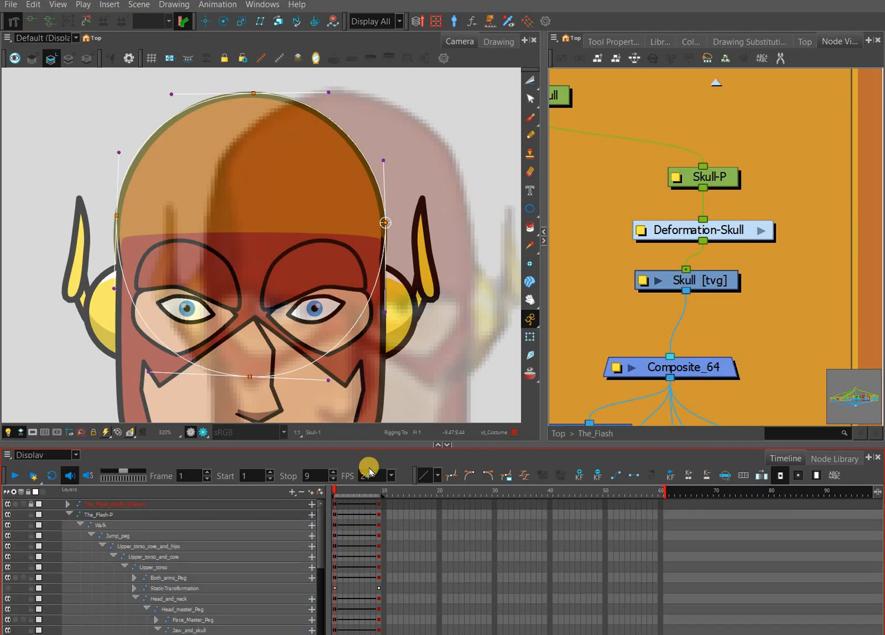
key("shift+F10")
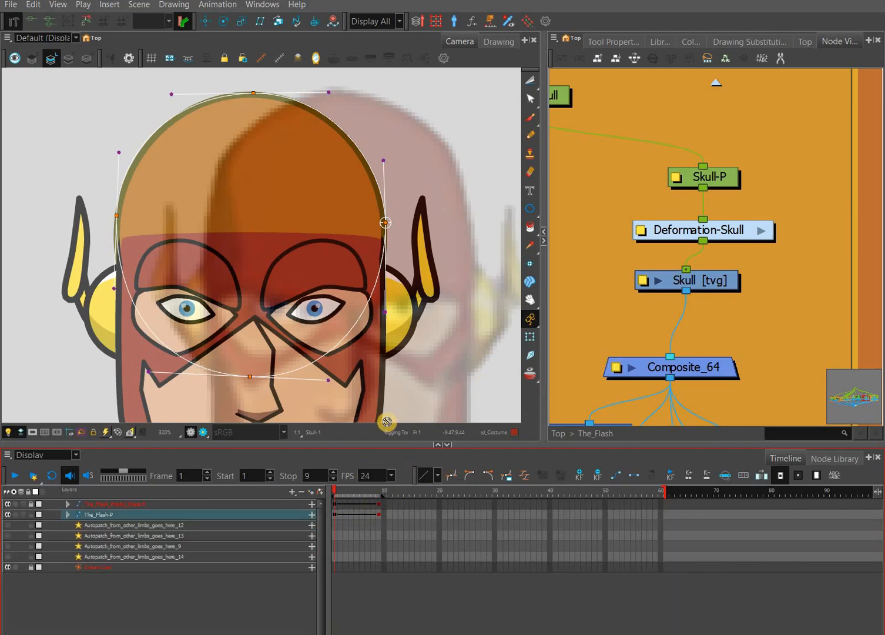
Step: Select The_Flash-P at frame 1 and step through frames 1 to 9 to check how the skull and jaw turn
left_click(334, 516)
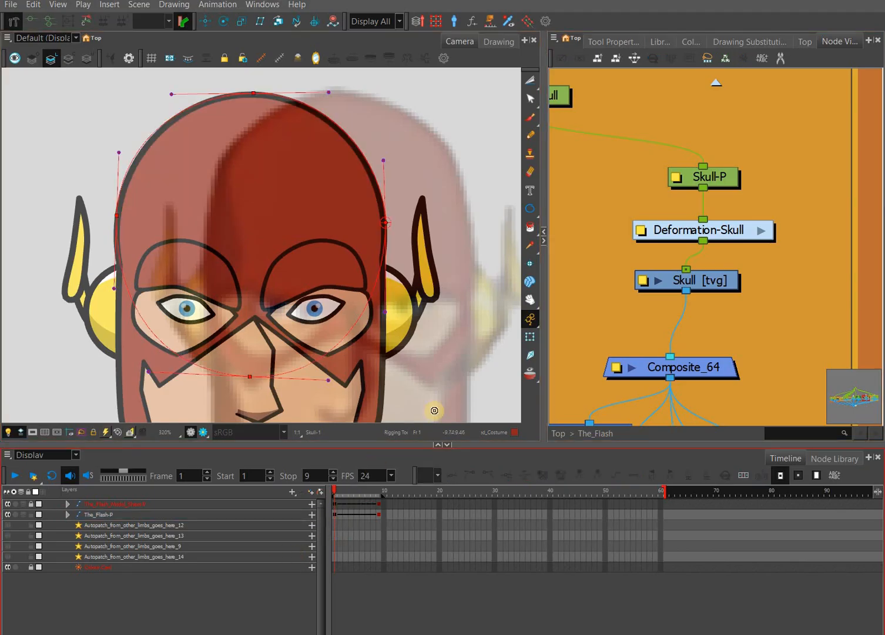
left_click_drag(421, 343, 364, 285)
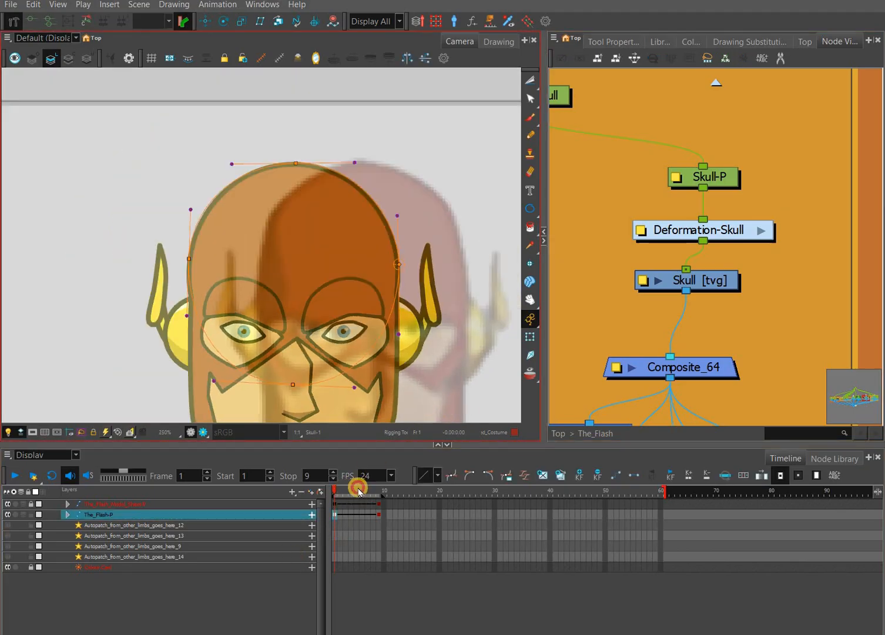
left_click(376, 487)
key("period")
key("period")
key("period")
key("period")
key("period")
key("period")
key("period")
key("period")
key("period")
key("period")
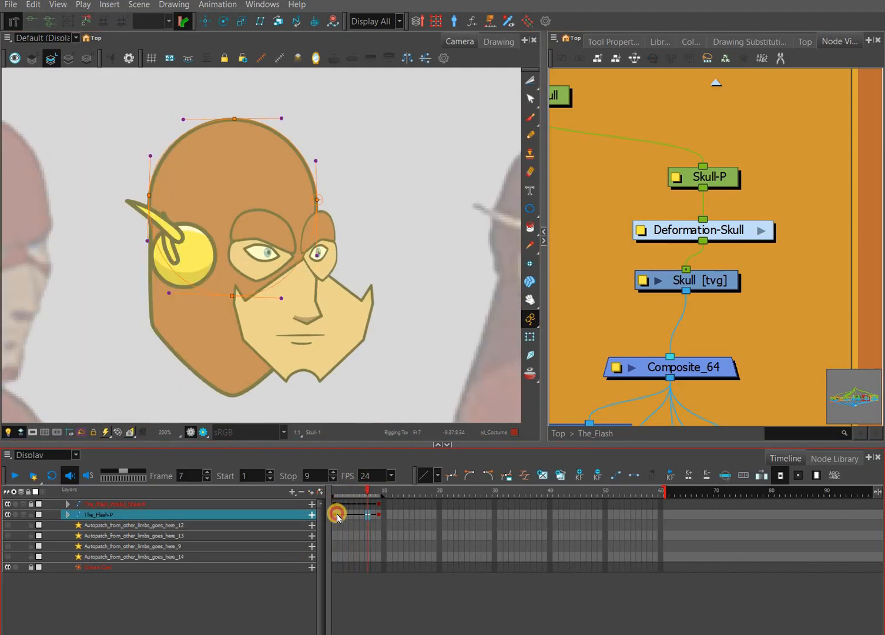
key("comma")
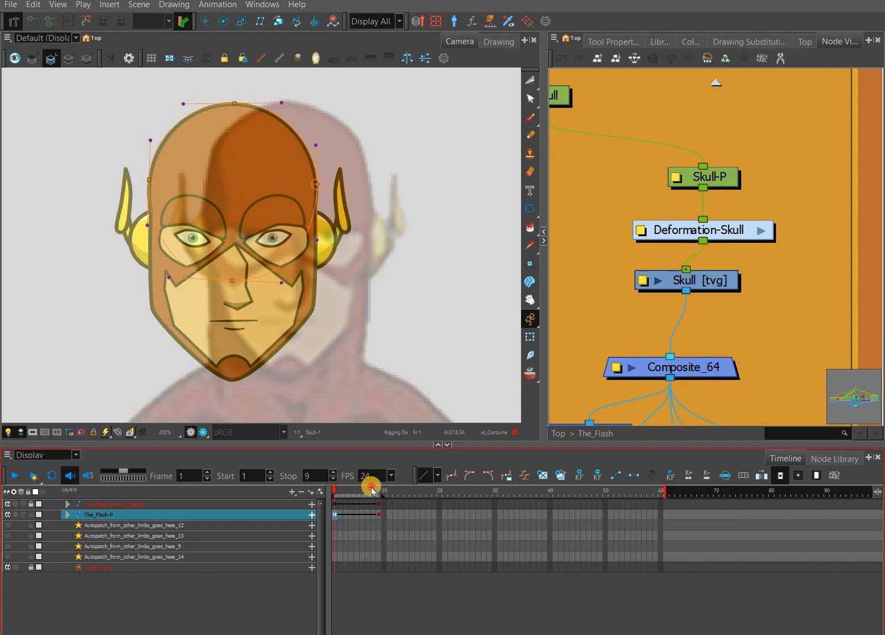
key("period")
key("period")
key("period")
key("period")
key("period")
key("period")
key("period")
key("period")
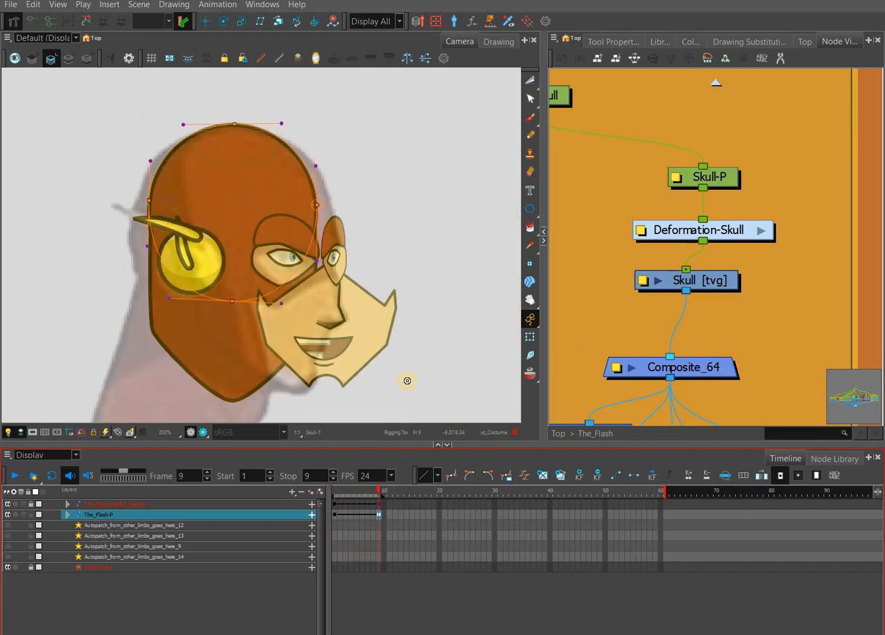
Step: Undo the last two changes and scrub from frame 1 to frame 9 to check the jaw's deformation
key("ctrl+z")
key("ctrl+z")
left_click(335, 490)
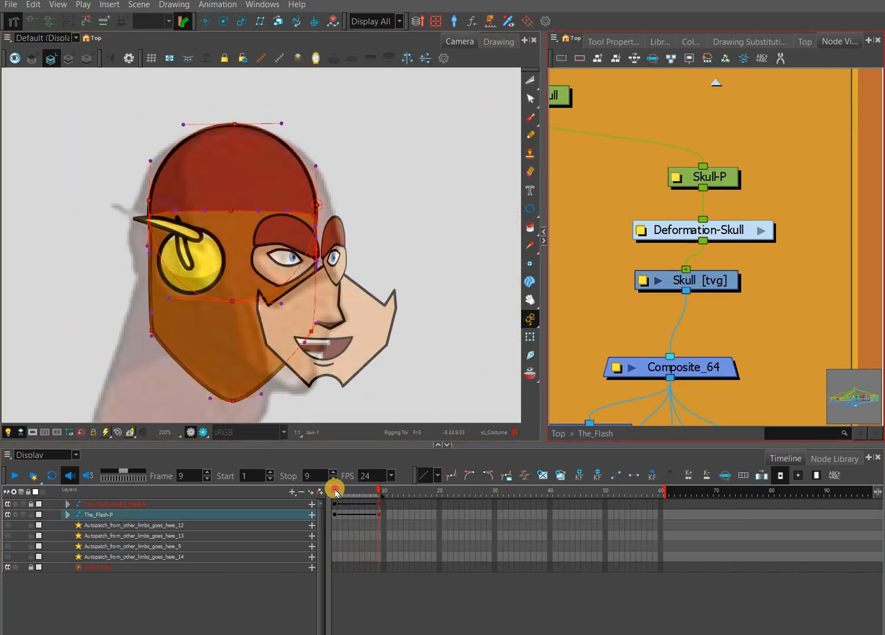
left_click_drag(335, 491, 380, 485)
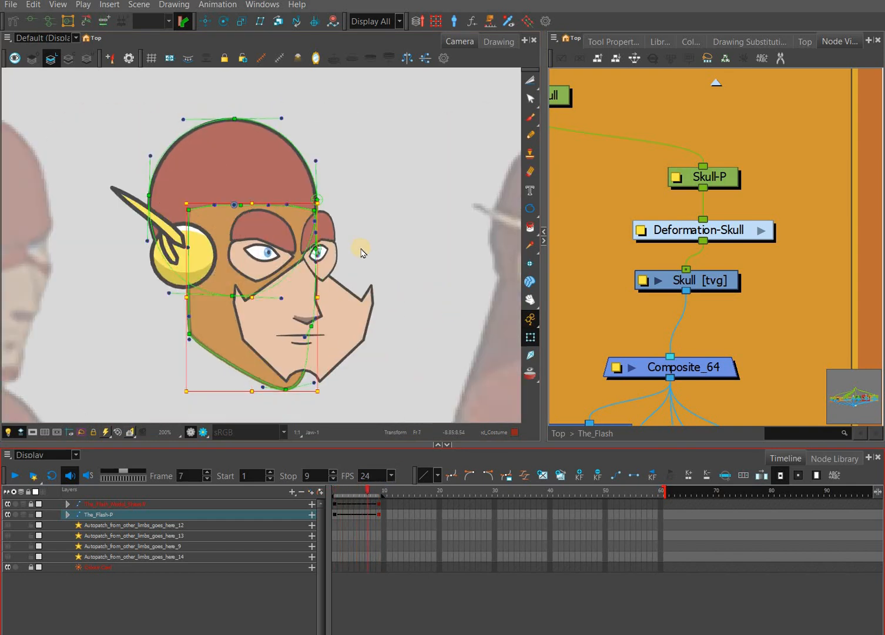
Step: At frame 9, move the skull envelope's right and left points outward and lengthen the left point's lower handle to fit the turned head
left_click(328, 203)
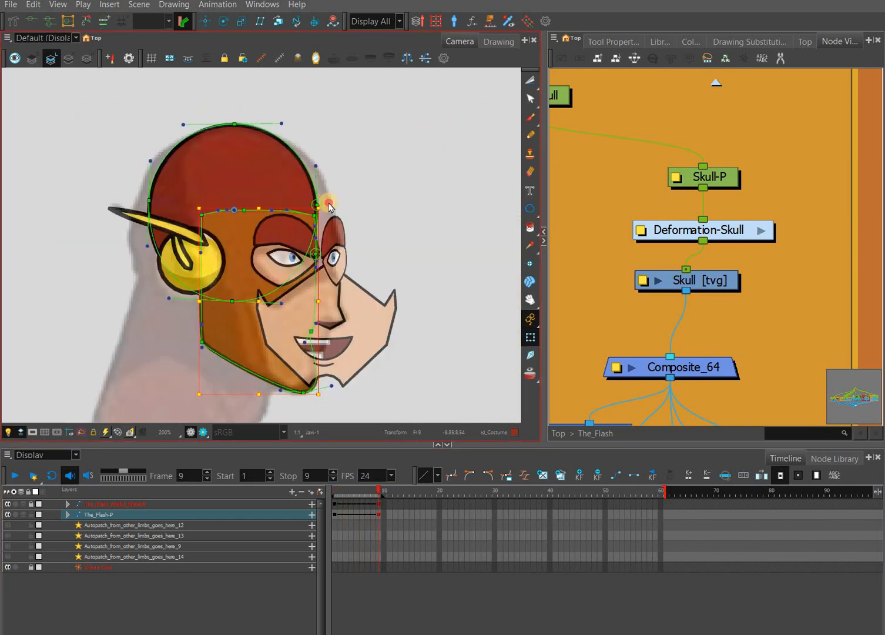
left_click(148, 202)
left_click_drag(134, 250, 131, 285)
left_click_drag(134, 208, 132, 210)
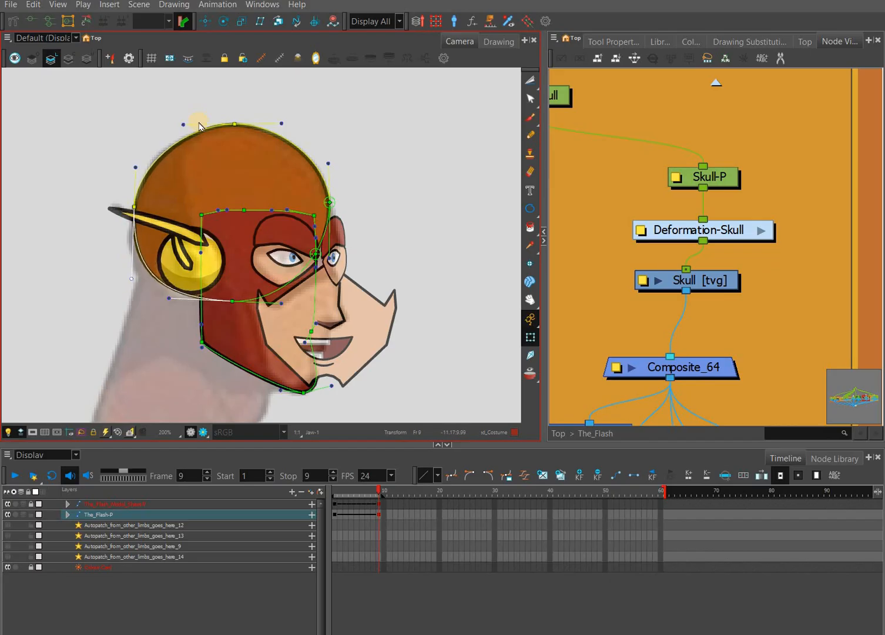
Step: At frame 9, fine-tune the handles of the skull envelope's top and bottom points to fit the helmet outline, and scrub to check the deformation
left_click_drag(183, 125, 197, 116)
left_click_drag(281, 124, 284, 127)
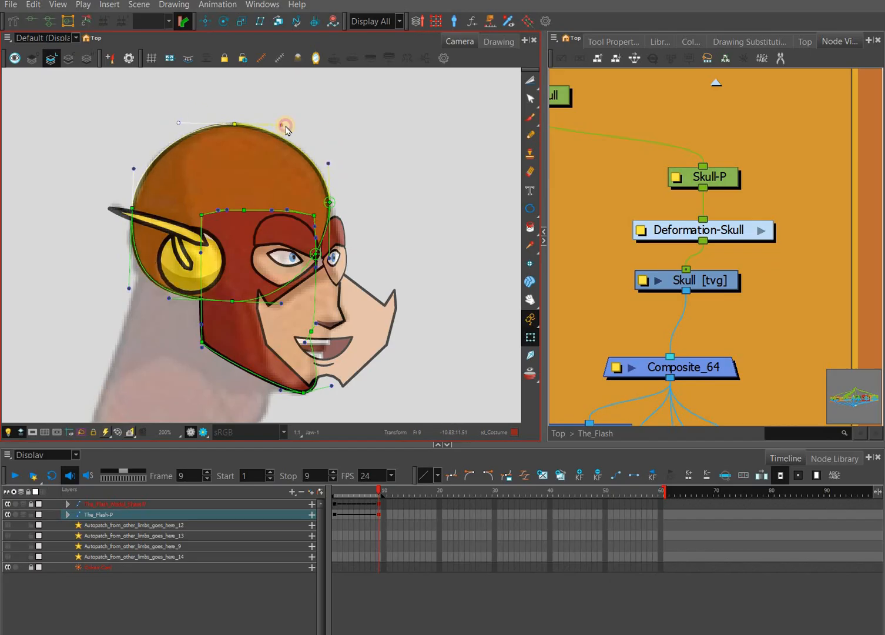
mouse_move(369, 489)
left_mouse_down()
mouse_move(336, 489)
mouse_move(382, 480)
left_mouse_up()
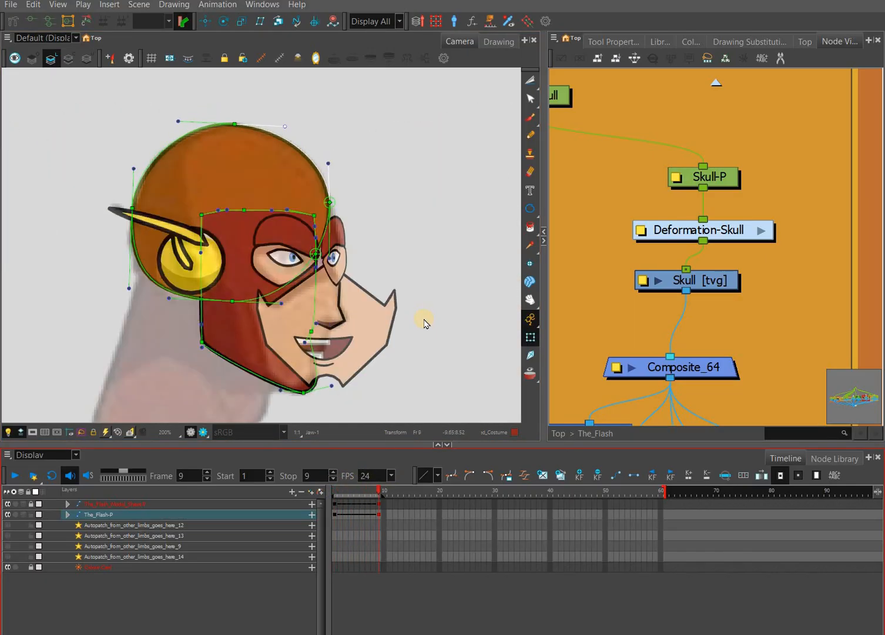
key("comma")
left_click(163, 297)
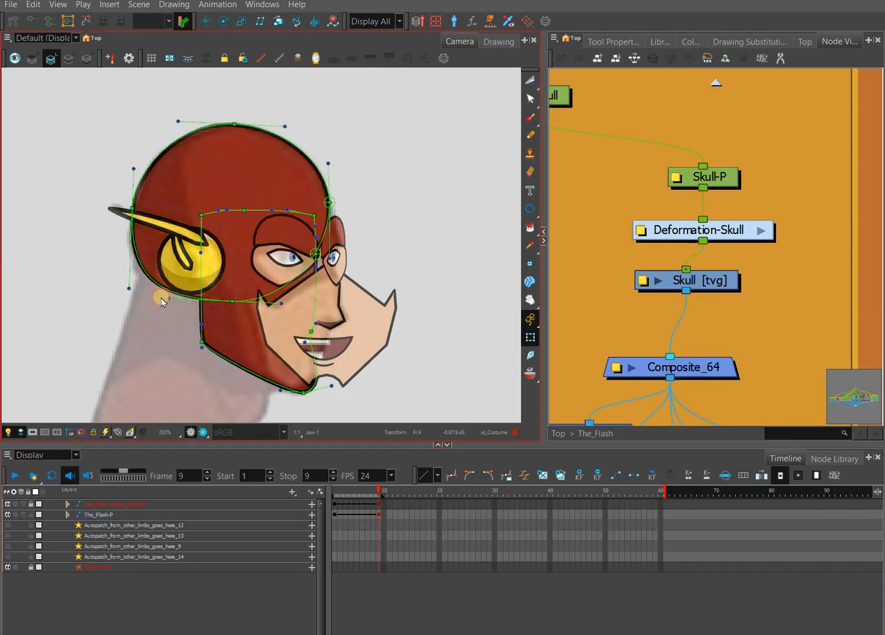
left_click(134, 206)
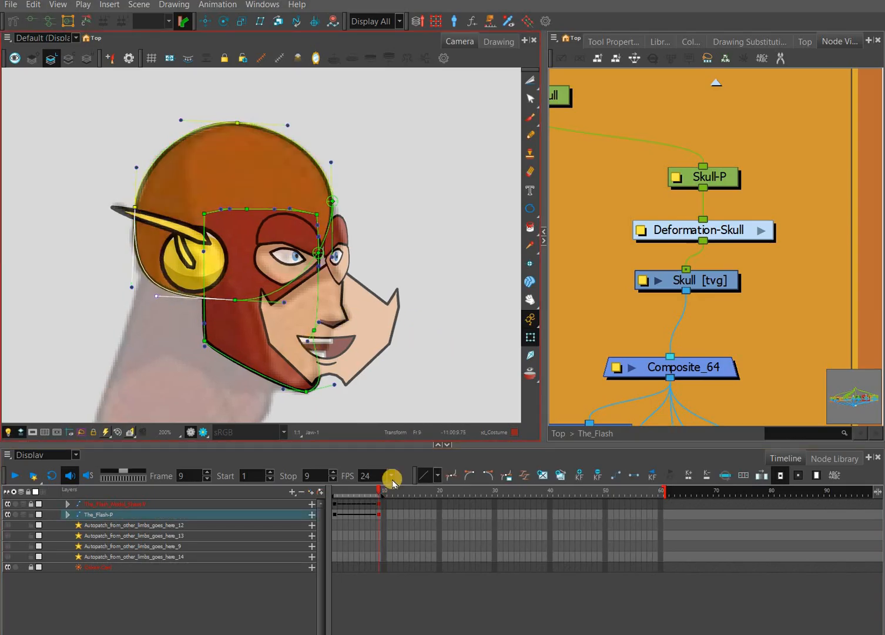
left_click_drag(343, 487, 380, 465)
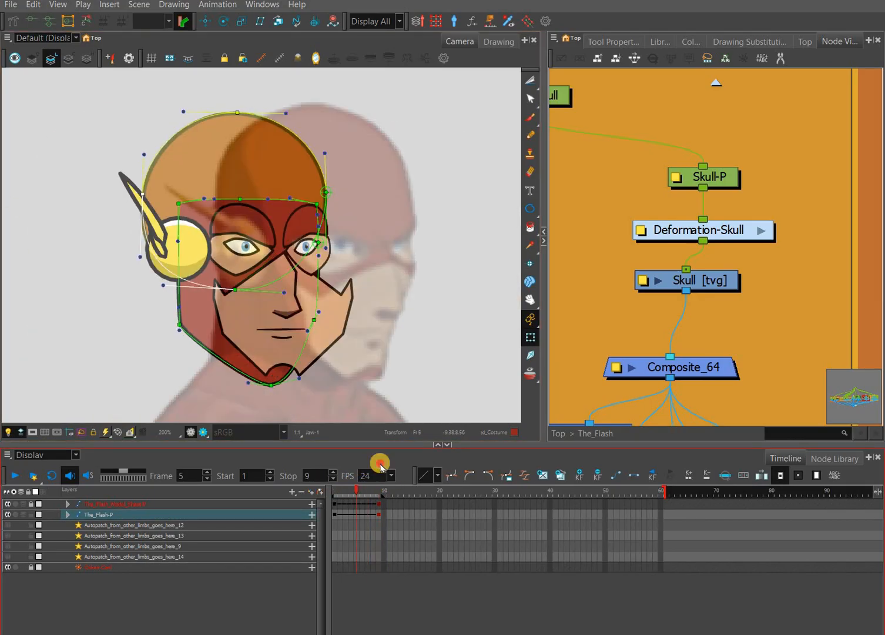
Step: Shift the jaw envelope's front points outward toward the nose and brow at frame 9, from the mouth up to the upper corner
left_click(325, 337)
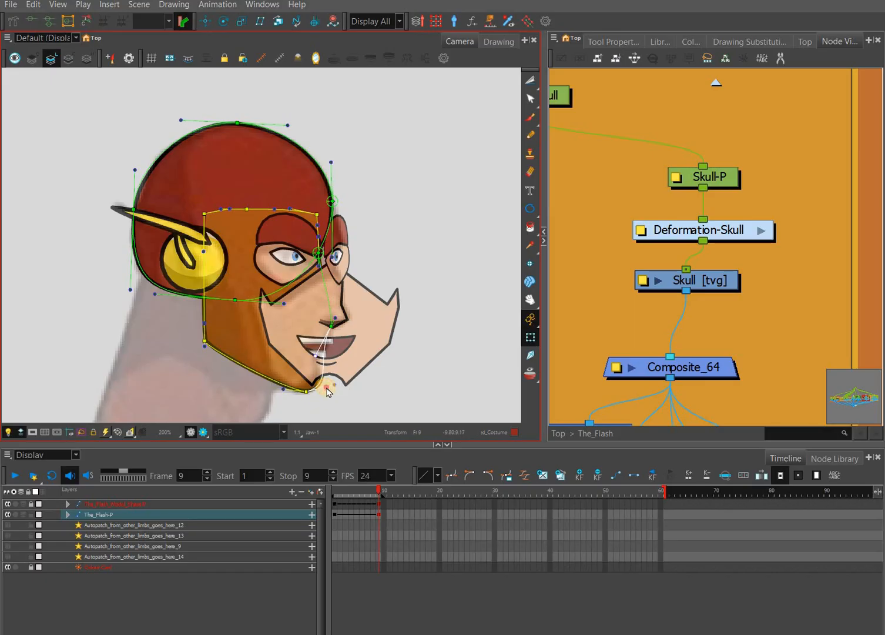
left_click(324, 257)
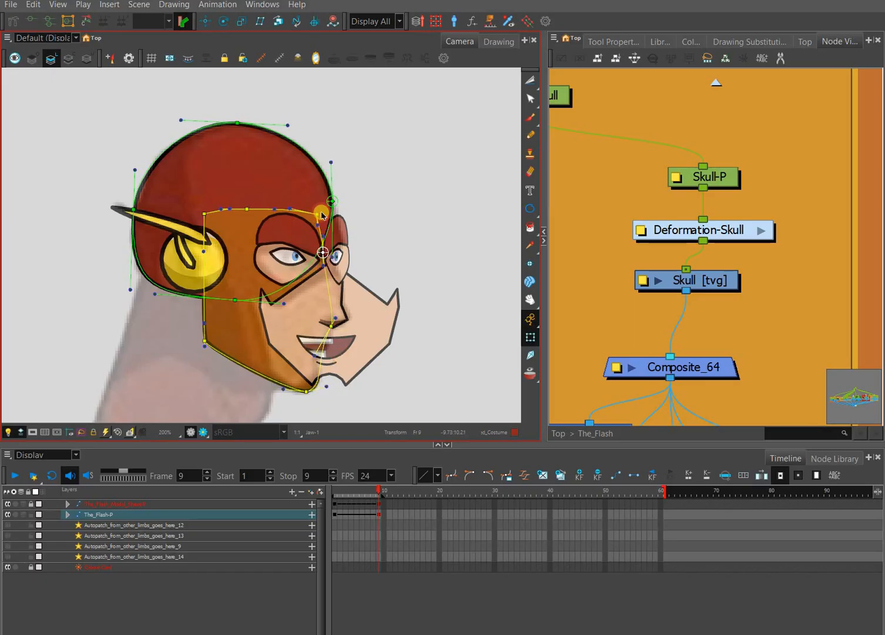
left_click(325, 213)
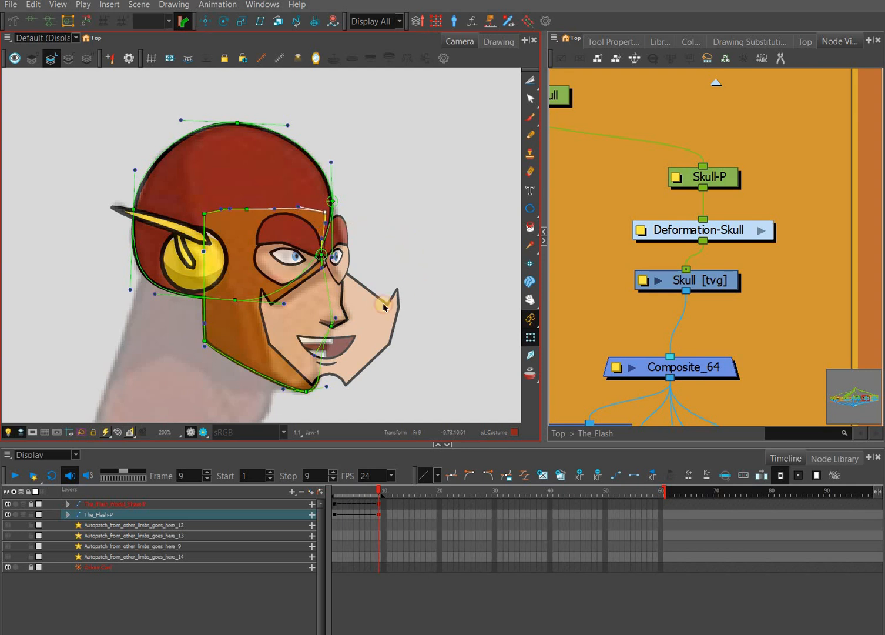
Step: Move the mouth mask's near cheek points and chin point toward the ear side at frame 9, and scrub back to frame 1
left_click(443, 285)
left_click_drag(434, 304, 428, 290)
left_click(377, 292)
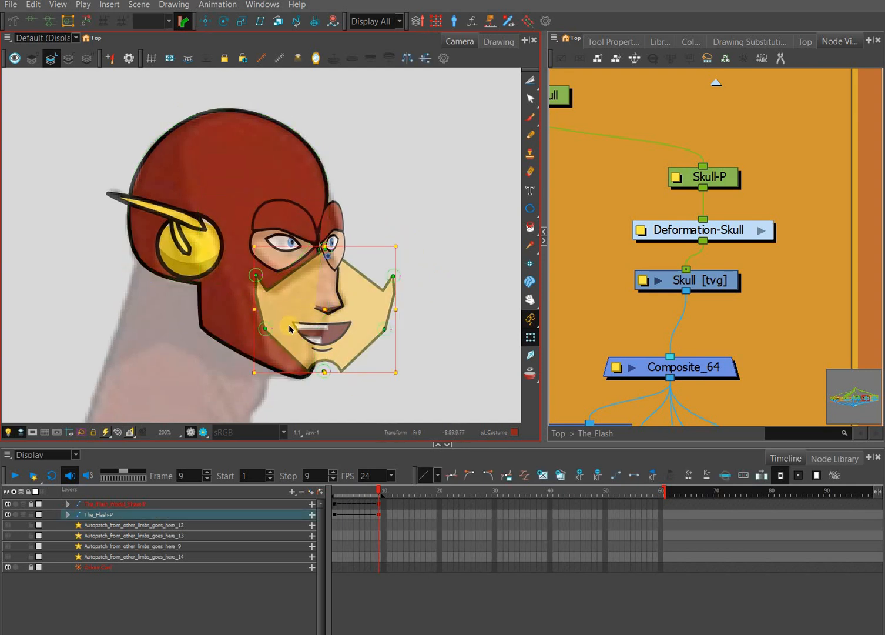
key("Escape")
scroll(280, 329, "up", 1)
left_click_drag(280, 328, 305, 320)
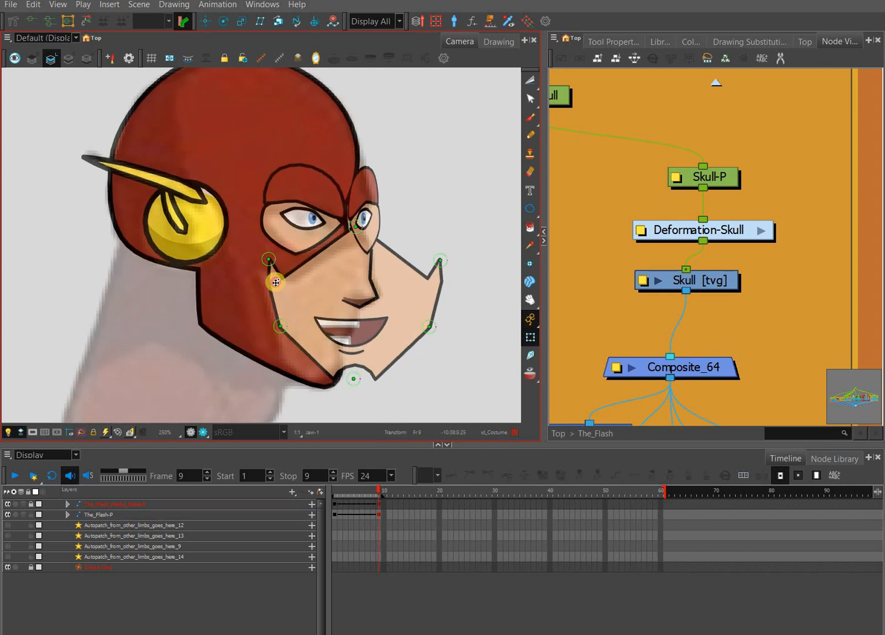
left_click_drag(260, 262, 255, 260)
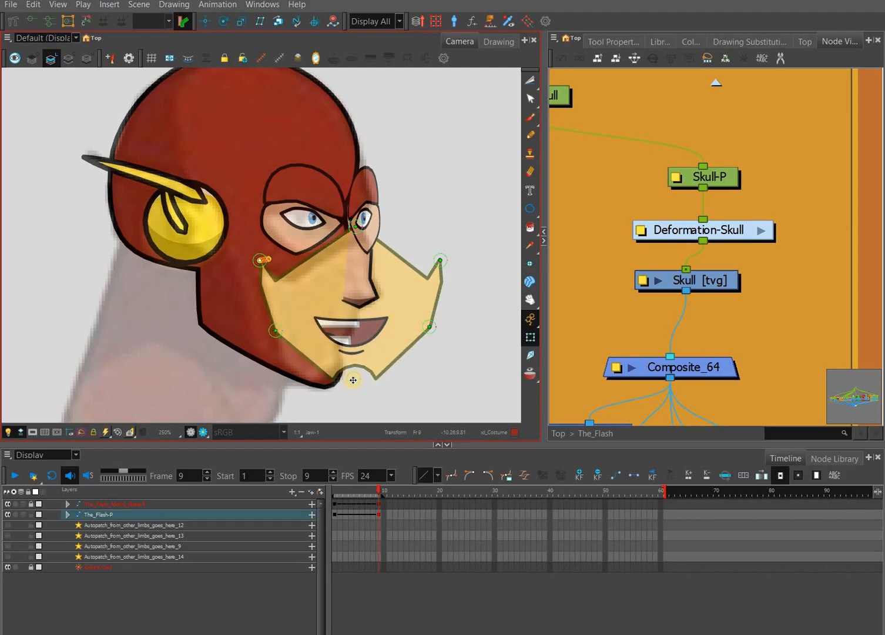
left_click_drag(353, 379, 337, 378)
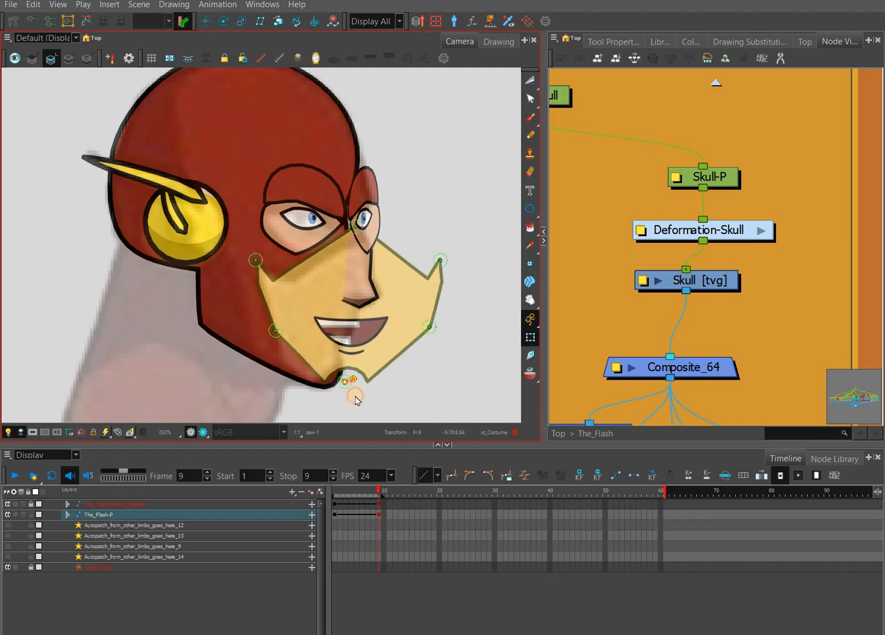
left_click_drag(377, 489, 327, 492)
Step: Switch the Lips layer to drawing substitution 3 at frame 1 and scrub to frame 9 to check it
left_click(381, 331)
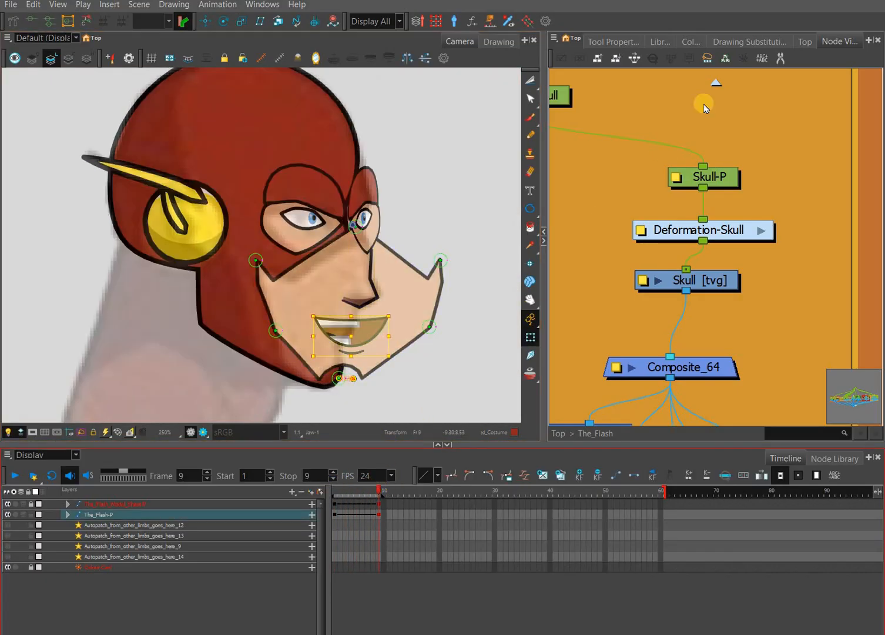
left_click(755, 141)
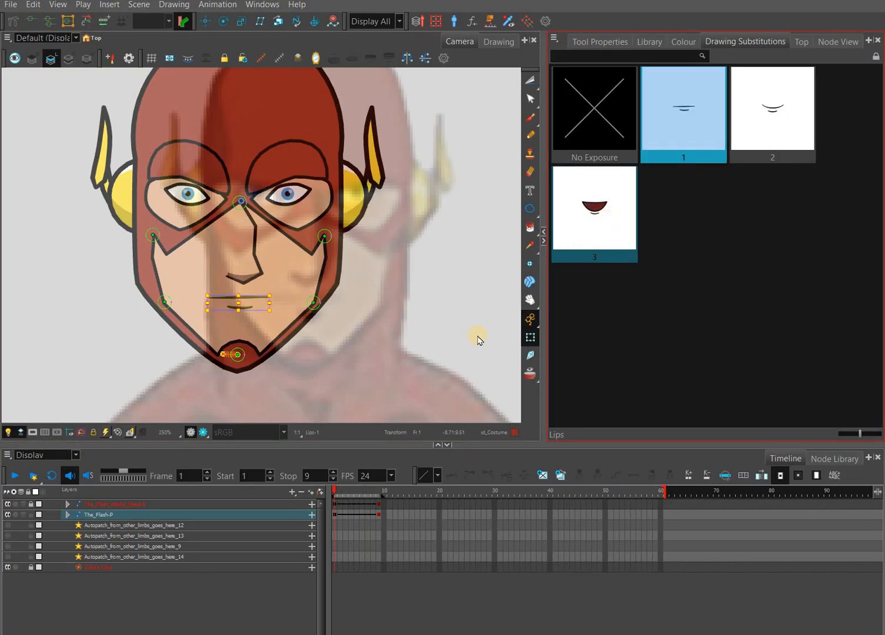
left_click(353, 493)
left_click_drag(361, 493, 369, 491)
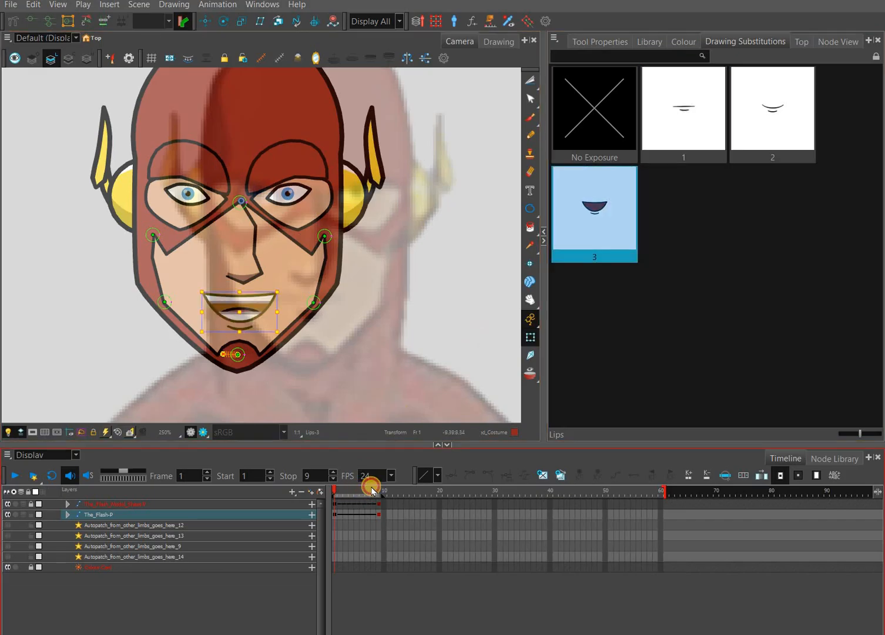
left_click_drag(443, 376, 444, 382)
key("period")
key("period")
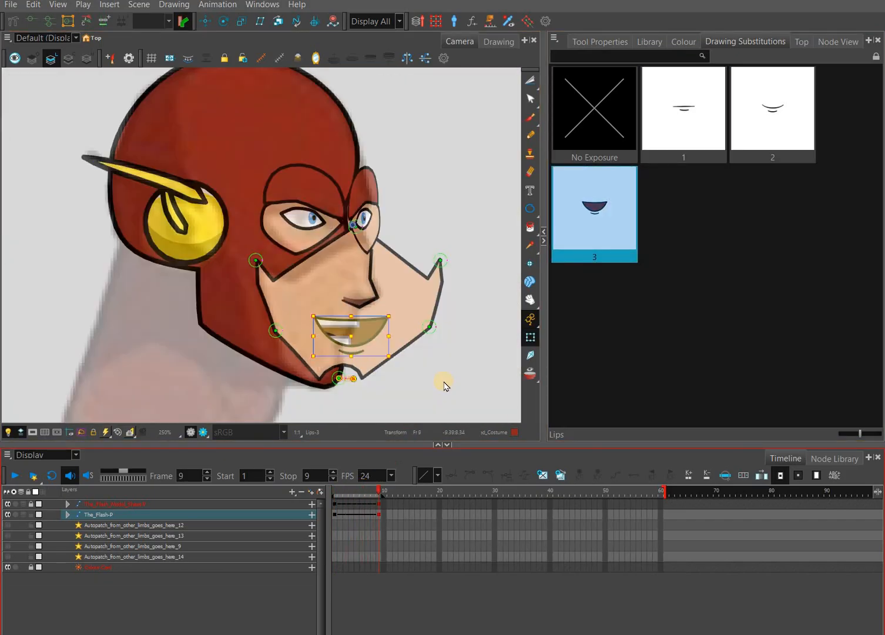
Step: Examine the far eye up close at frame 9, selecting its pupil and the parent iris to check their placement
left_click(454, 365)
left_click_drag(358, 199, 344, 202)
key("Escape")
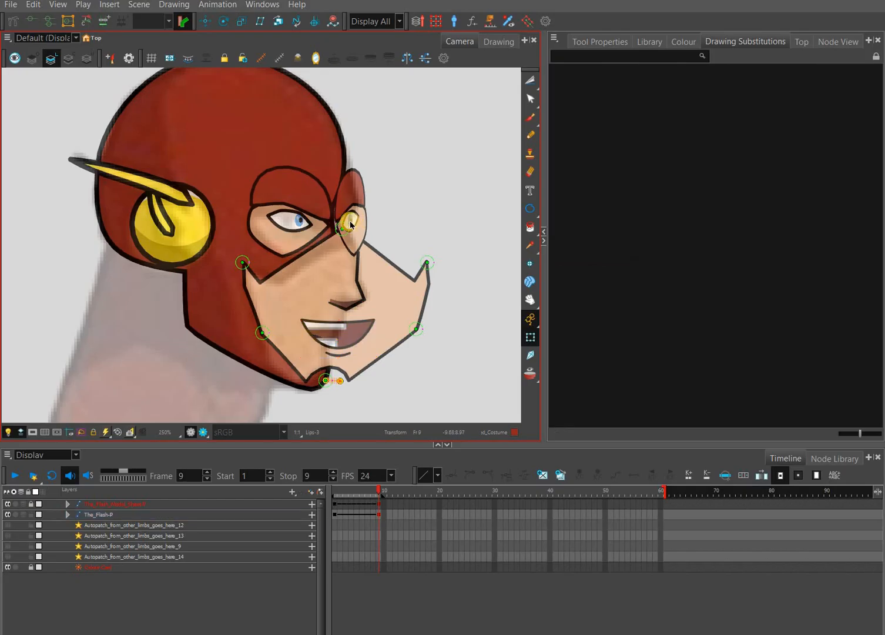
scroll(413, 225, "up", 6)
left_click(343, 216)
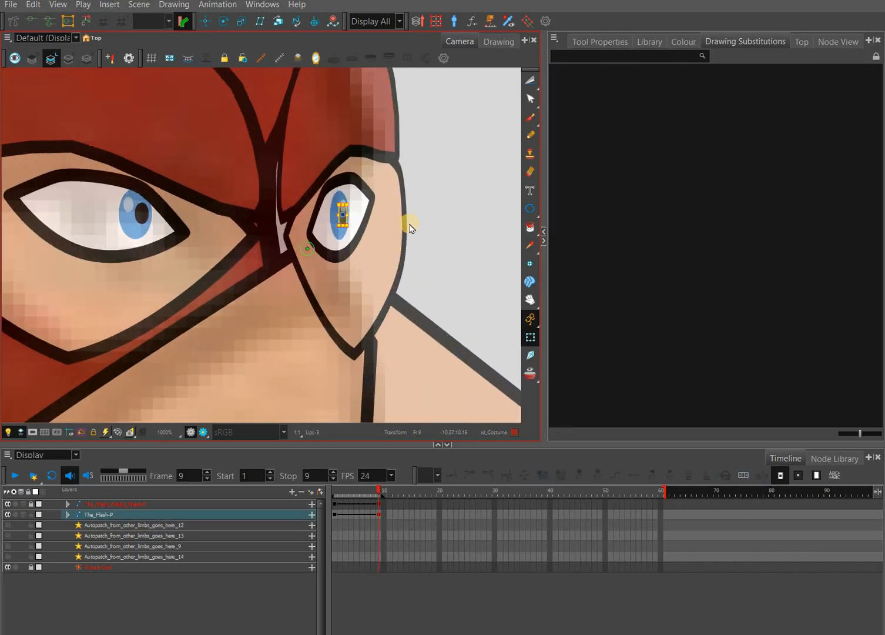
key("b")
key("b")
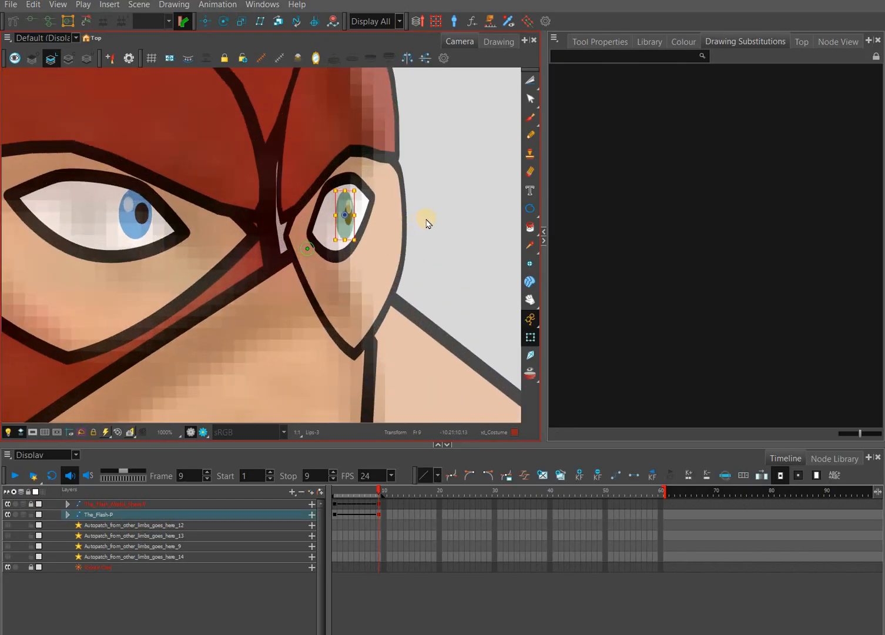
left_click(452, 208)
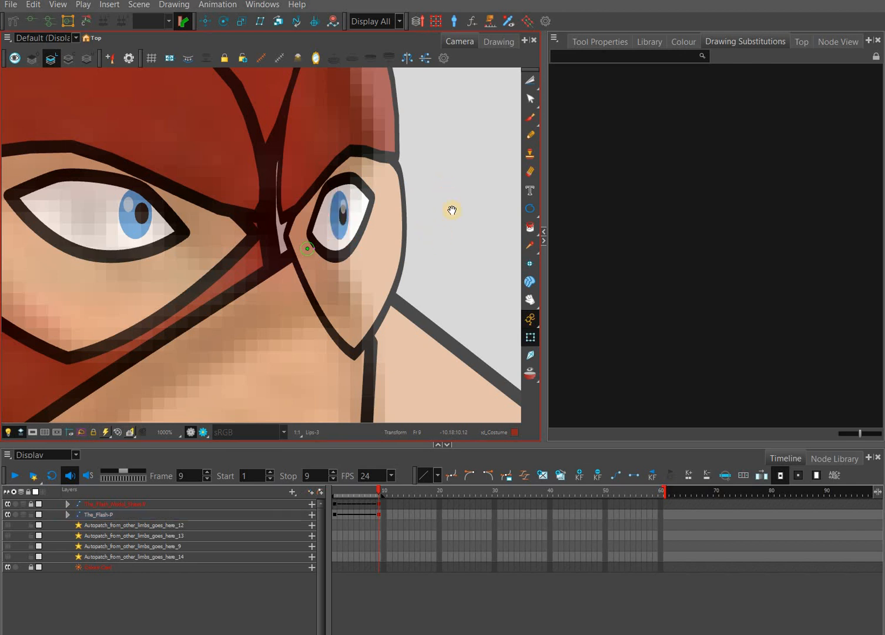
Step: Select the mouth mask that overhangs the face and locate its Skin_Mask_mouth-P peg in the Node View
scroll(447, 359, "down", 5)
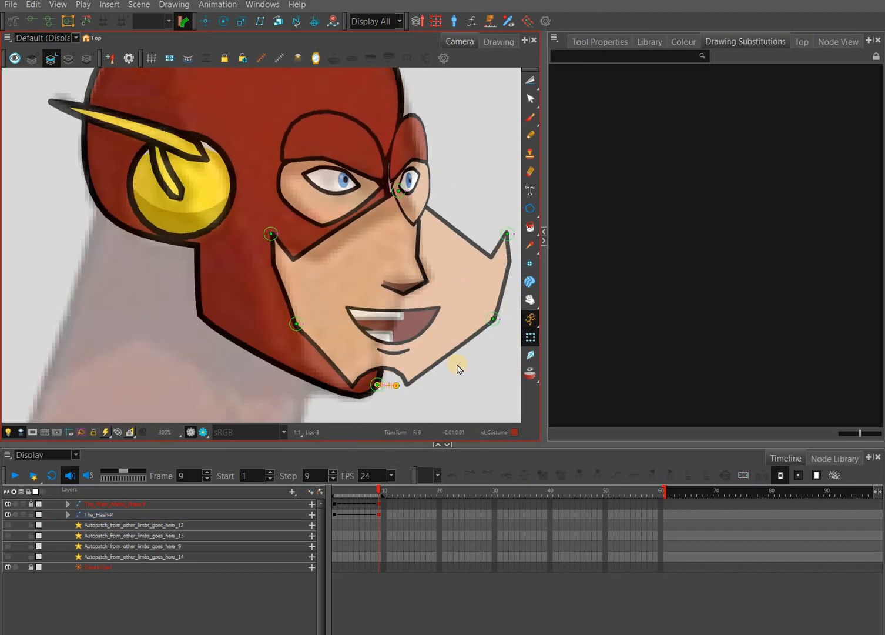
scroll(456, 359, "down", 3)
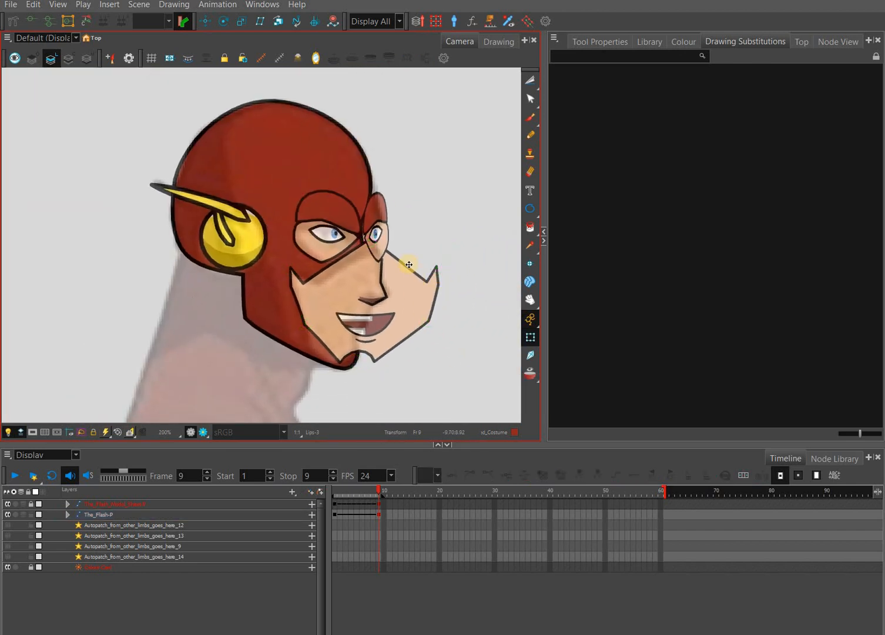
left_click(409, 265)
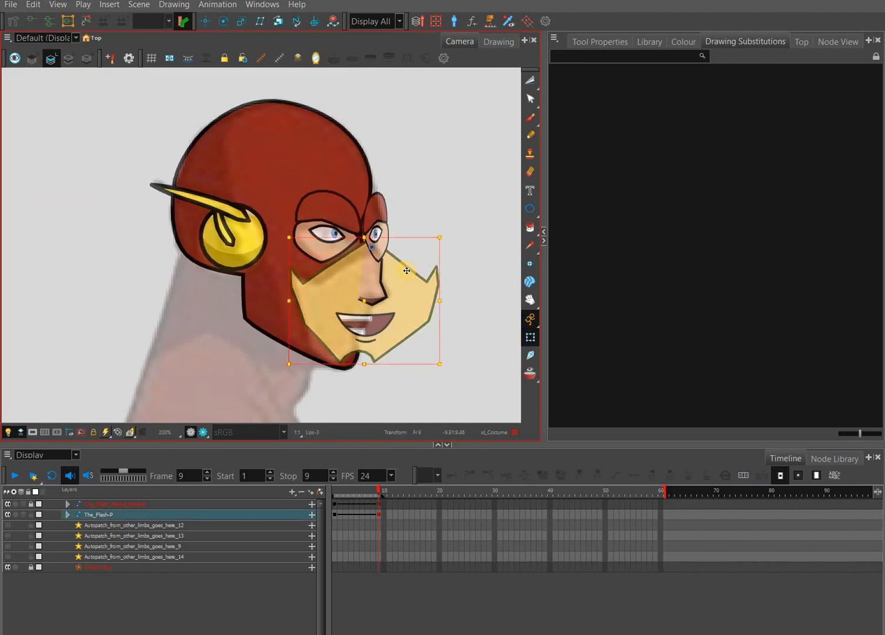
scroll(356, 261, "up", 1)
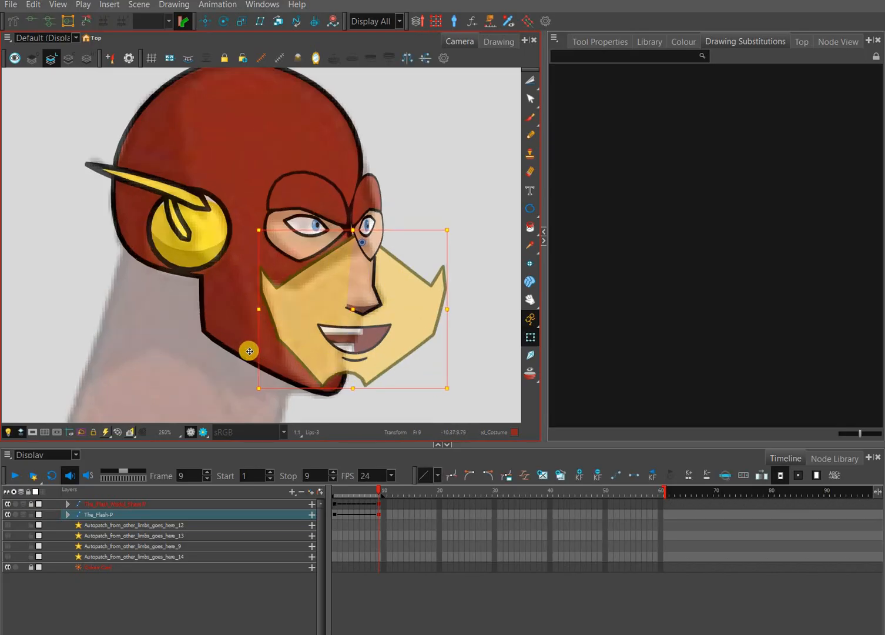
left_click(375, 335)
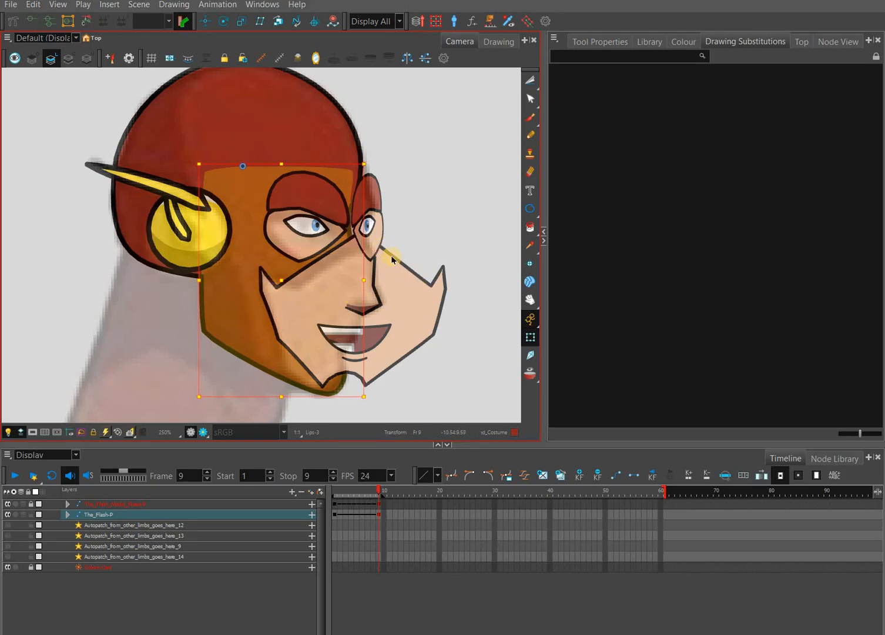
left_click(433, 269)
left_click(843, 43)
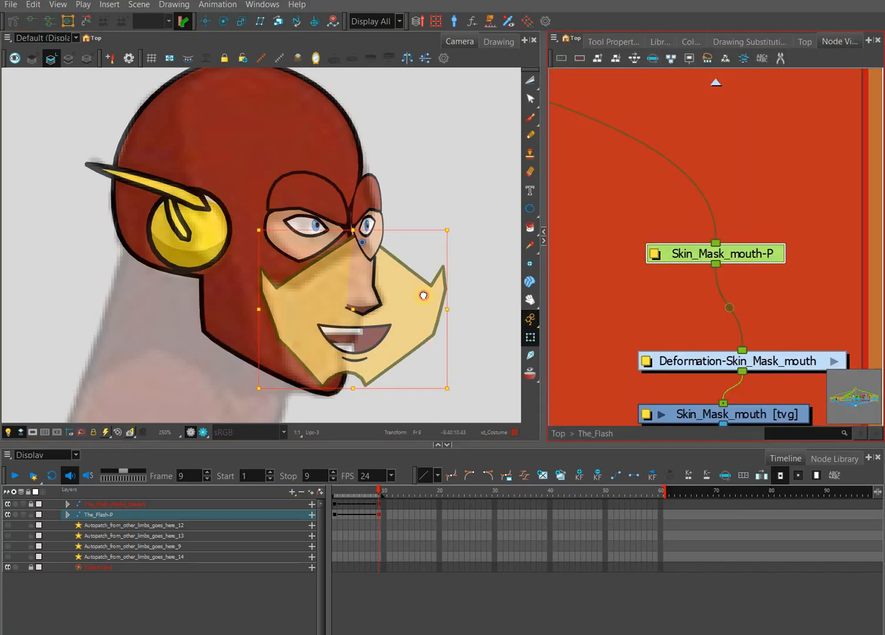
Step: Insert a Cutter node from the Node Library's Favorites on the output connection of the Skin_Mask_mouth drawing
left_click_drag(423, 295, 472, 259)
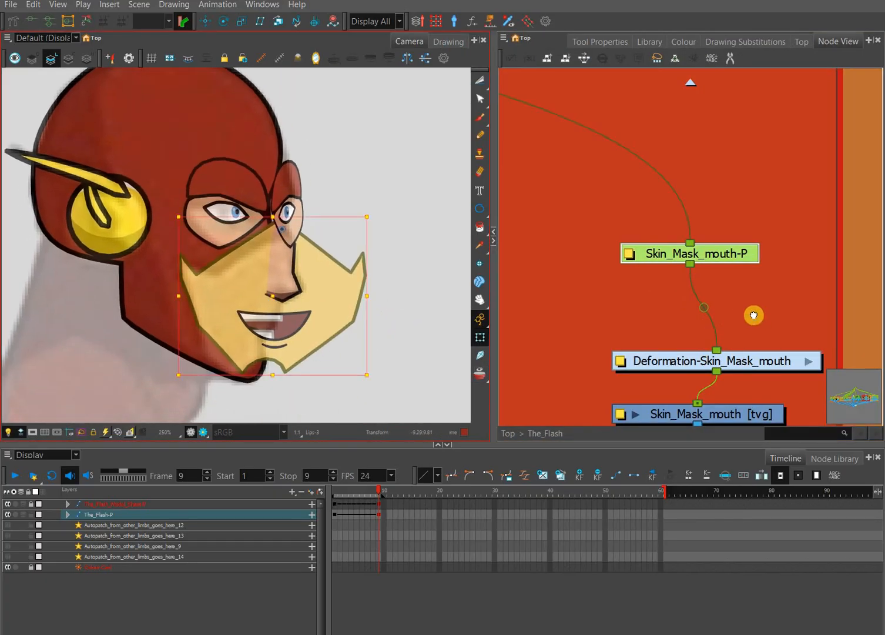
left_click(754, 316)
scroll(761, 329, "down", 5)
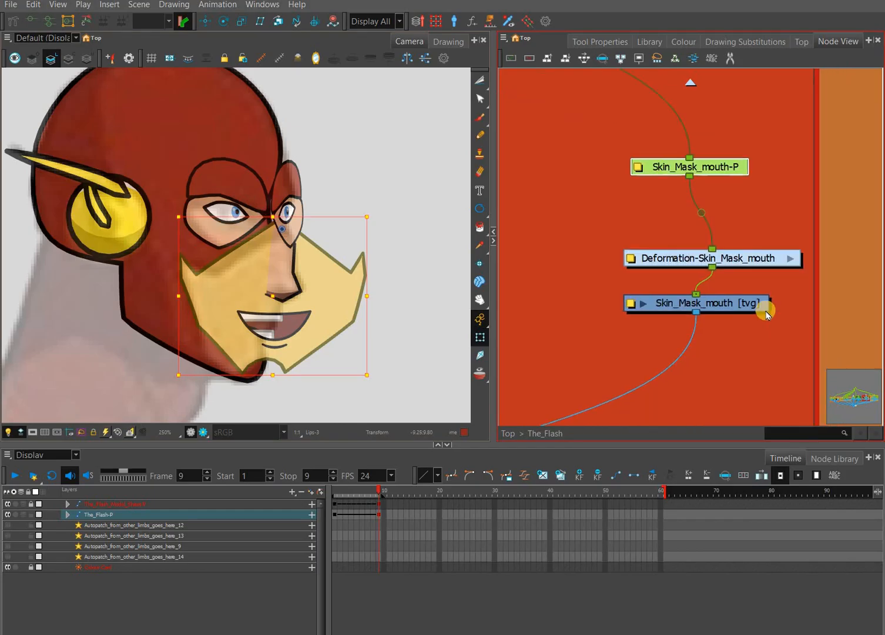
left_click(836, 467)
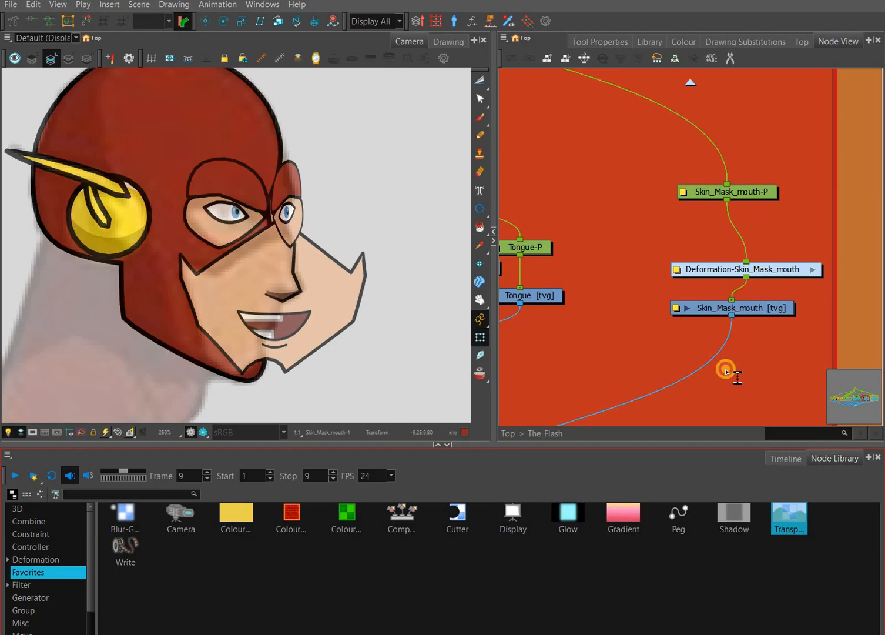
left_click_drag(458, 517, 727, 379)
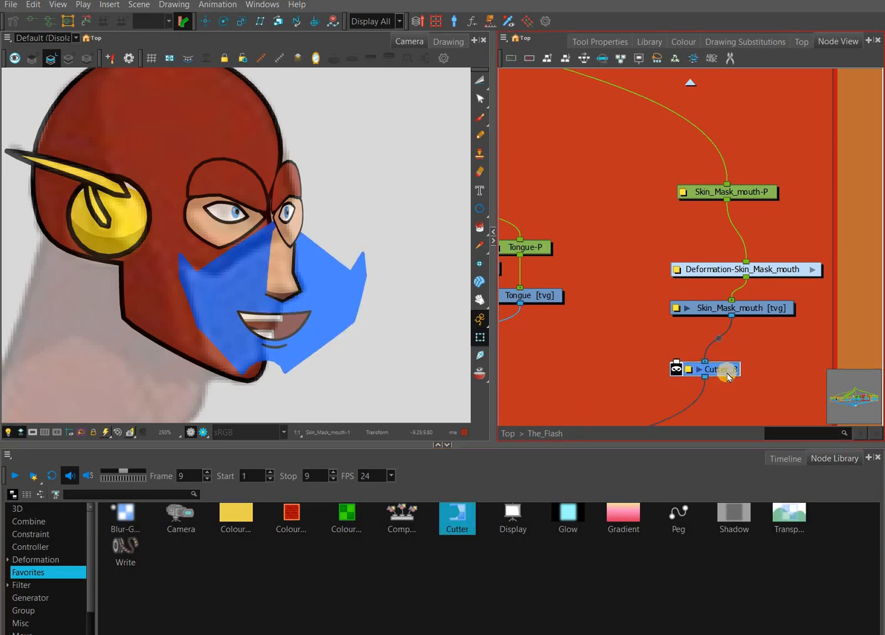
scroll(727, 381, "up", 2)
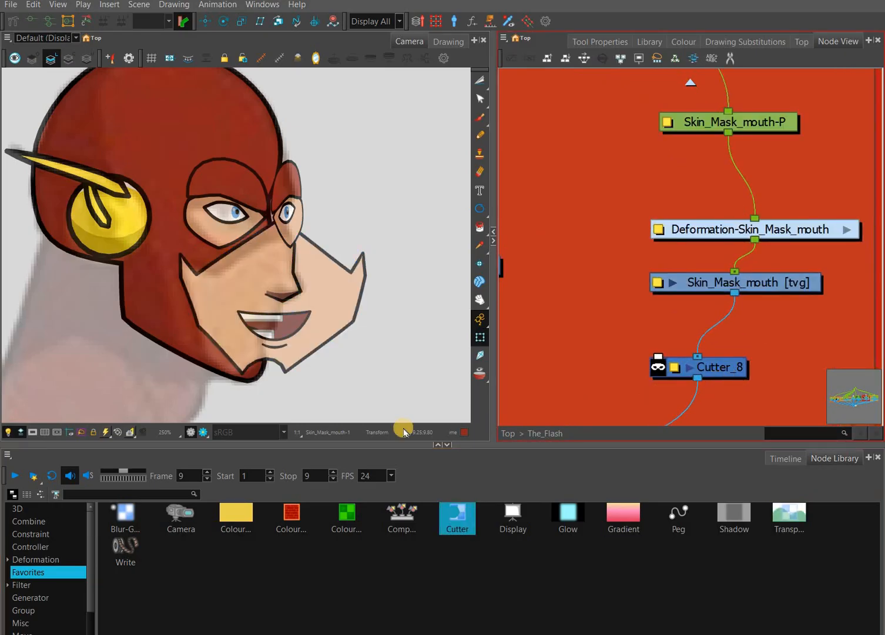
Step: Locate the jaw's nodes, delete Composite_62 and move the CA_38 colour-art node up to just below the Jaw drawing
left_click(209, 350)
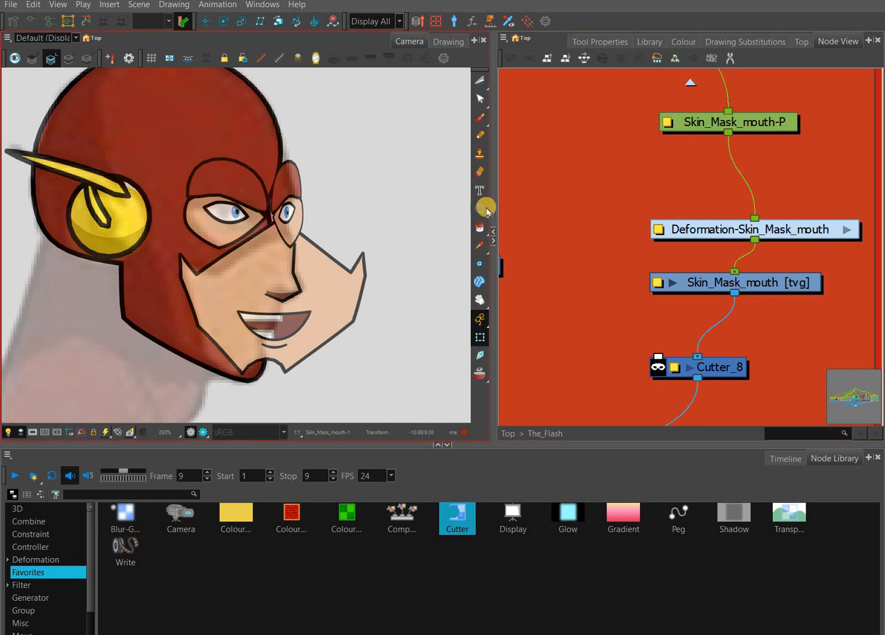
middle_click(771, 339)
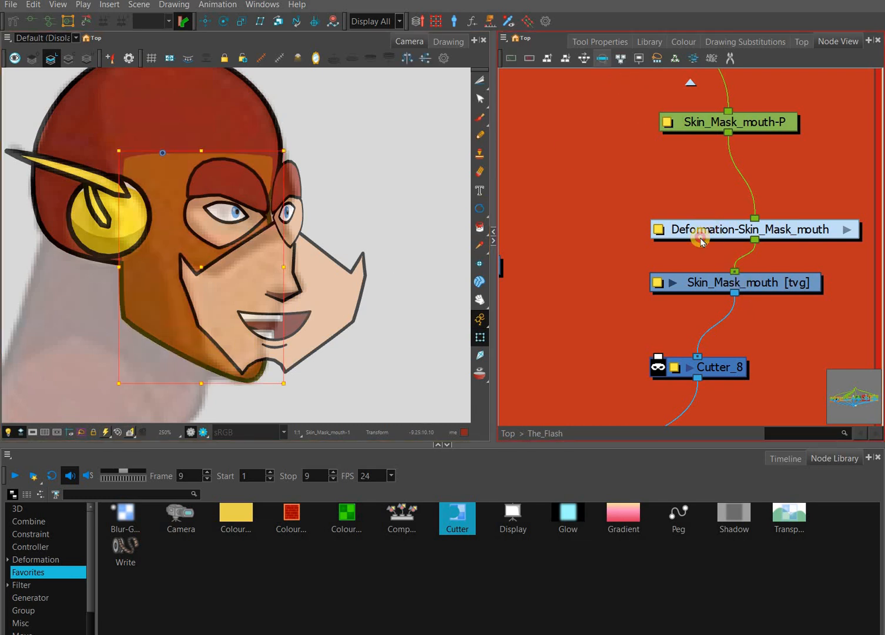
key("o")
left_click_drag(792, 376, 725, 255)
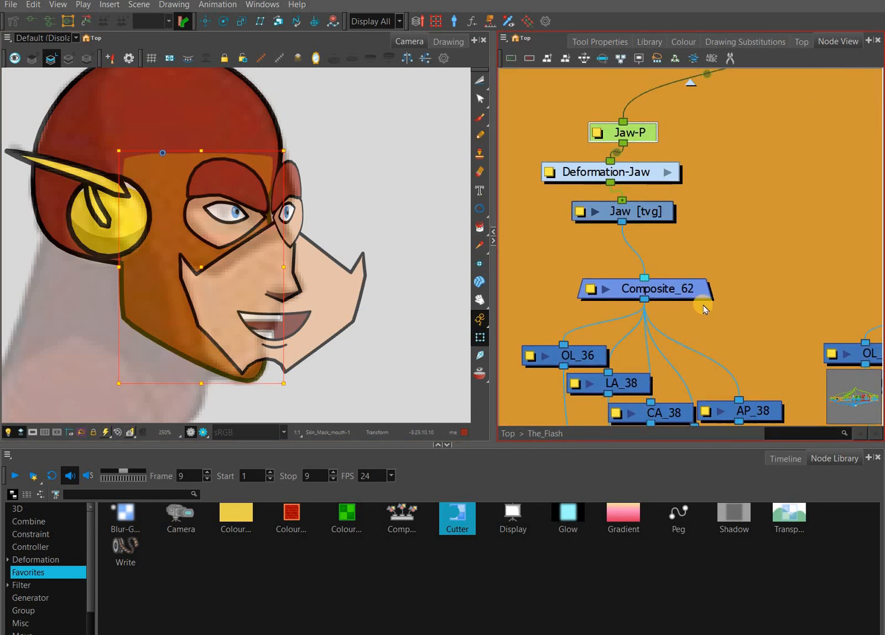
left_click_drag(637, 211, 648, 212)
left_click_drag(706, 318, 704, 278)
left_click_drag(765, 297, 758, 289)
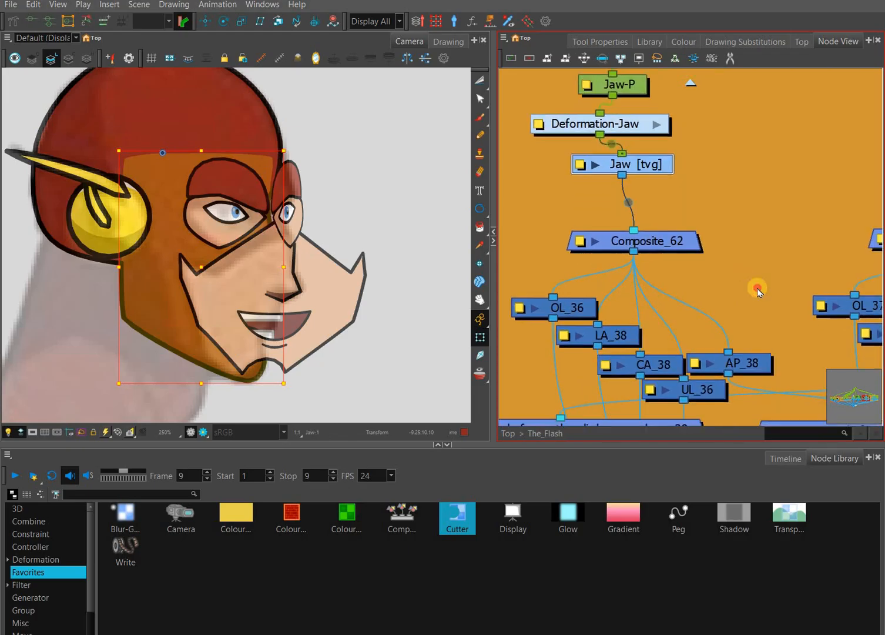
left_click_drag(668, 364, 694, 231)
key("b")
key("Delete")
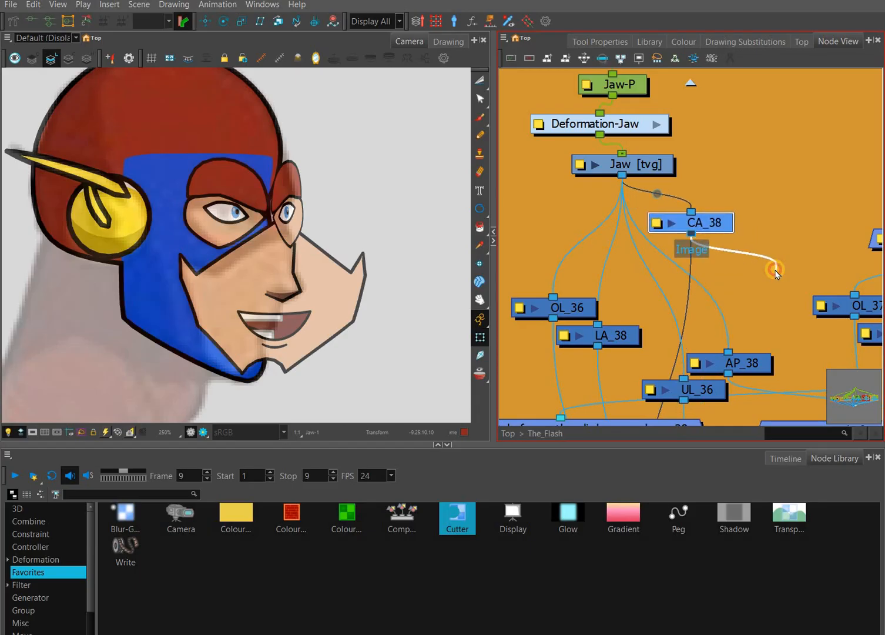
Step: Connect the output of the jaw's CA_38 node to the matte input of Cutter_8 in the Mouth group
scroll(664, 292, "down", 6)
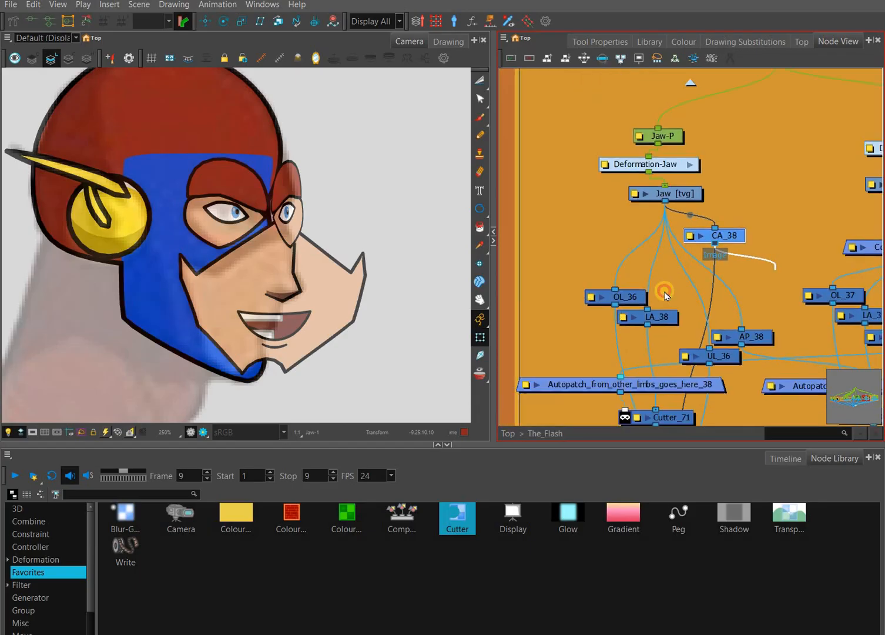
scroll(681, 213, "up", 4)
scroll(683, 218, "down", 8)
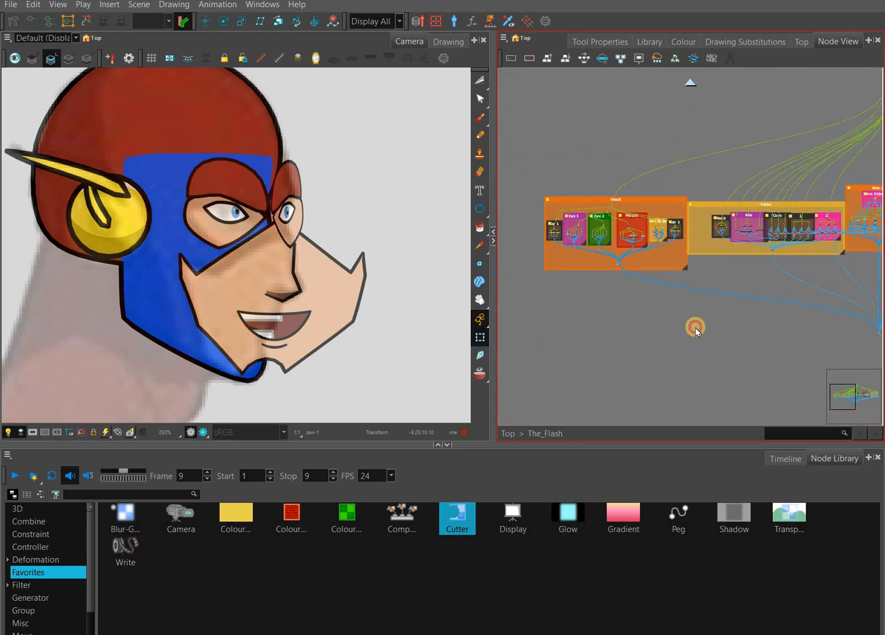
scroll(731, 367, "up", 5)
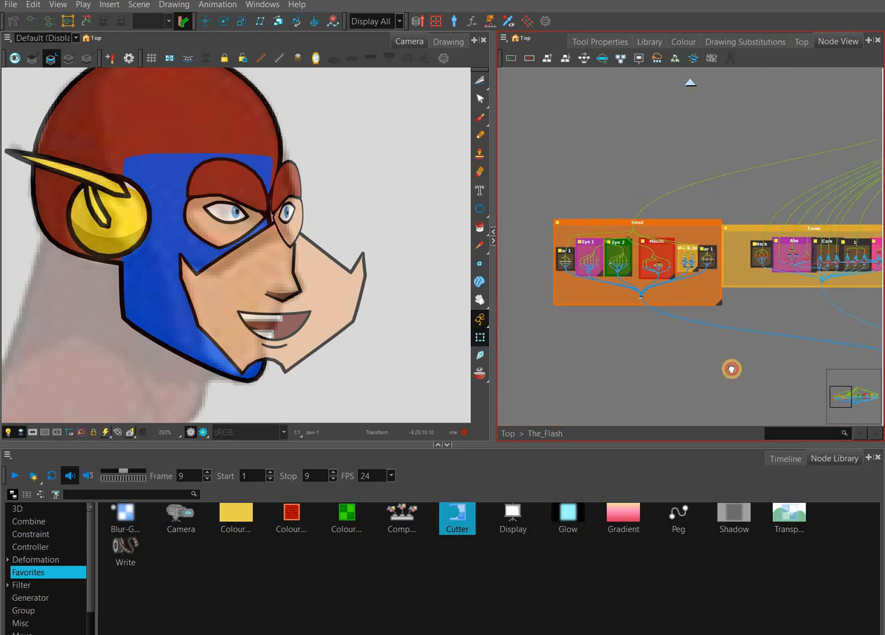
scroll(711, 364, "up", 3)
scroll(788, 367, "up", 3)
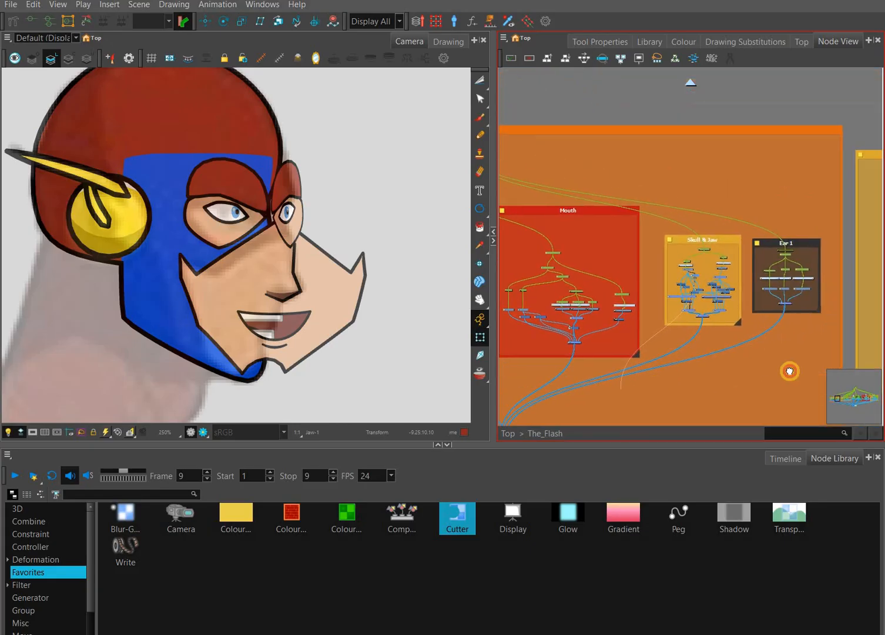
scroll(680, 325, "up", 5)
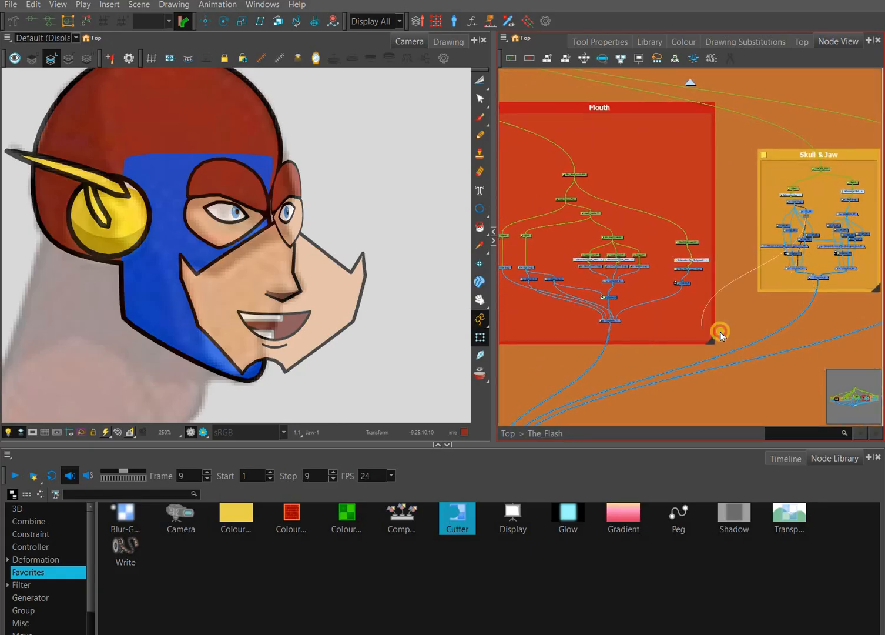
scroll(708, 321, "up", 5)
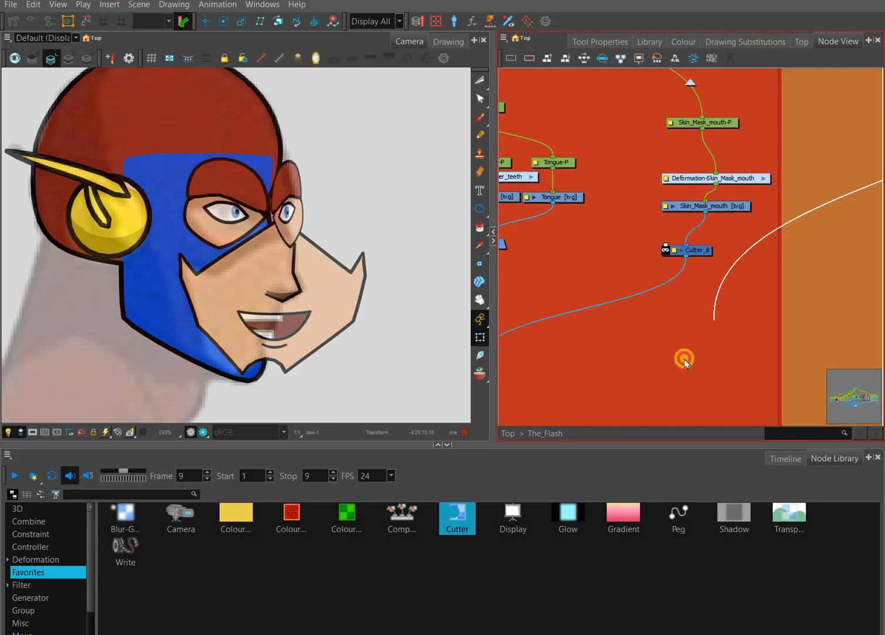
scroll(539, 307, "up", 3)
scroll(614, 326, "up", 2)
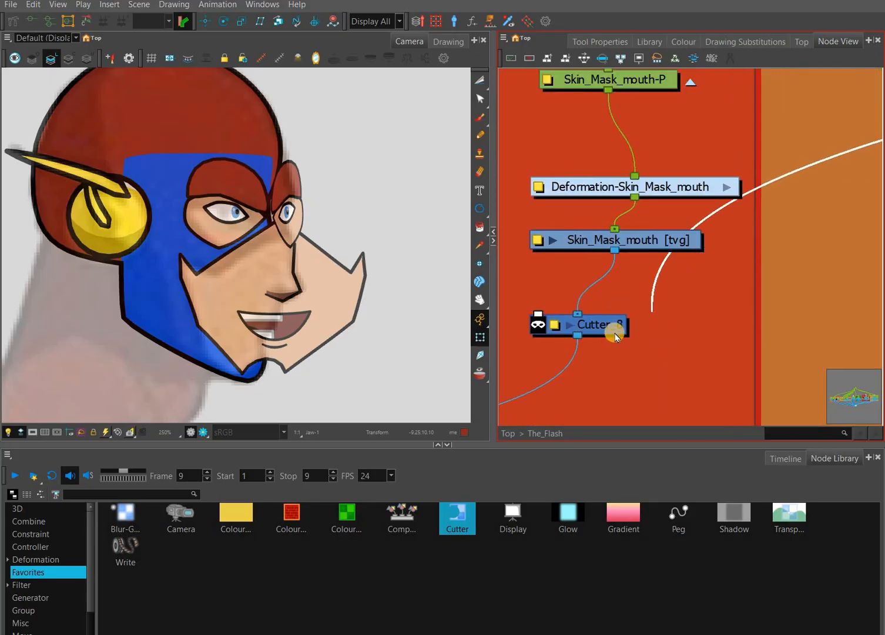
left_click_drag(659, 345, 568, 344)
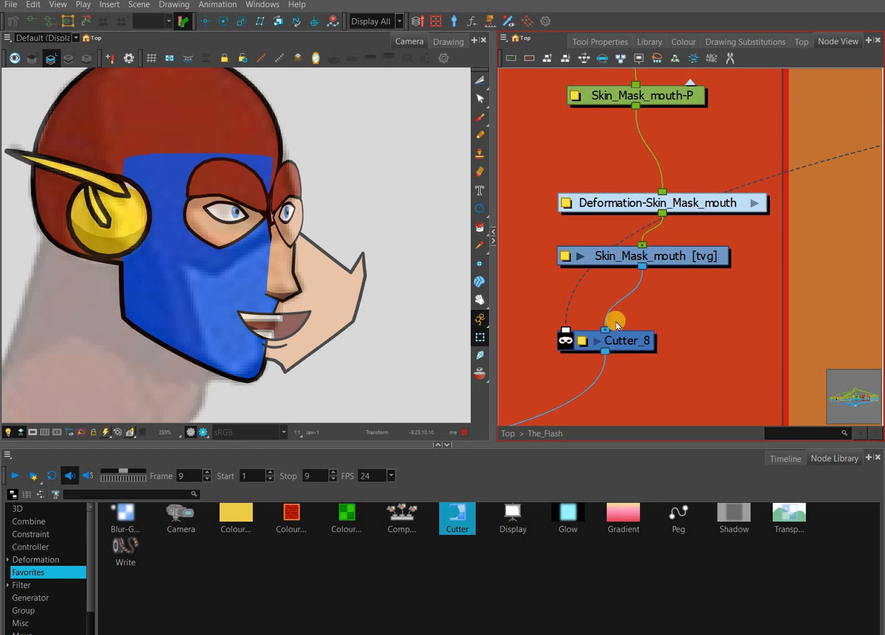
Step: Try Cutter_8 with the jaw feeding its image input and the Skin_Mask_mouth drawing feeding its matte input, toggling its inversion
mouse_move(617, 325)
left_mouse_down()
mouse_move(593, 327)
mouse_move(605, 329)
left_mouse_up()
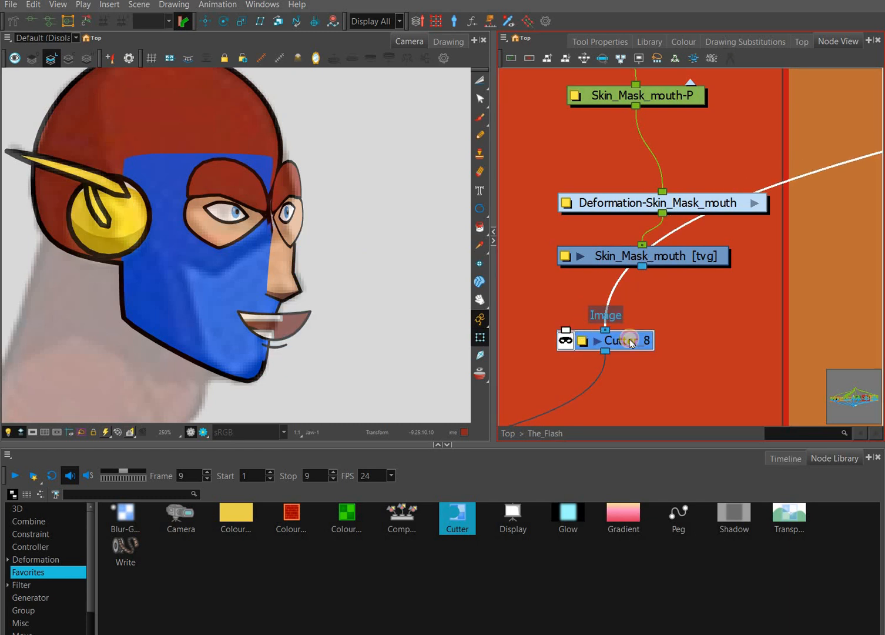
left_click_drag(642, 267, 614, 360)
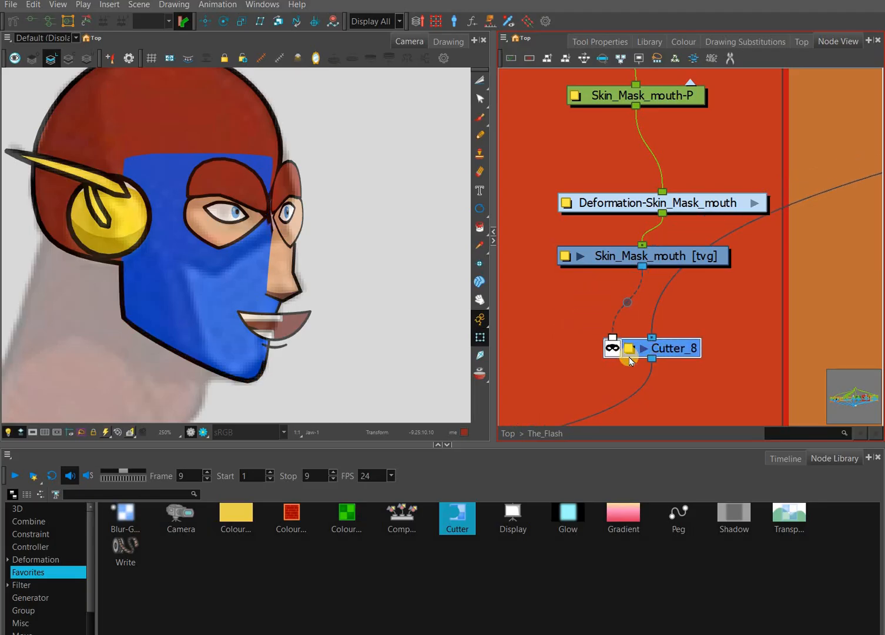
left_click(717, 329)
left_click(653, 341)
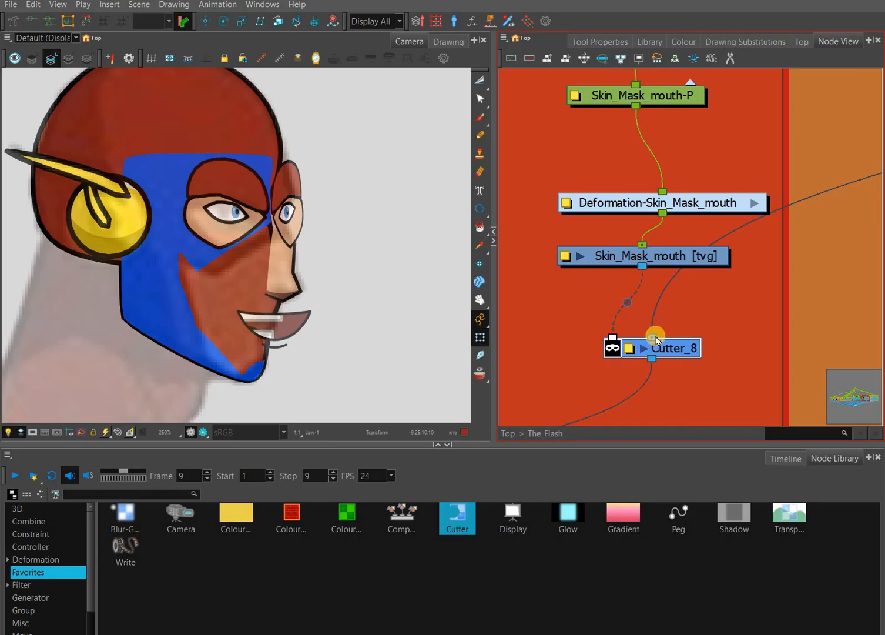
left_click(653, 338)
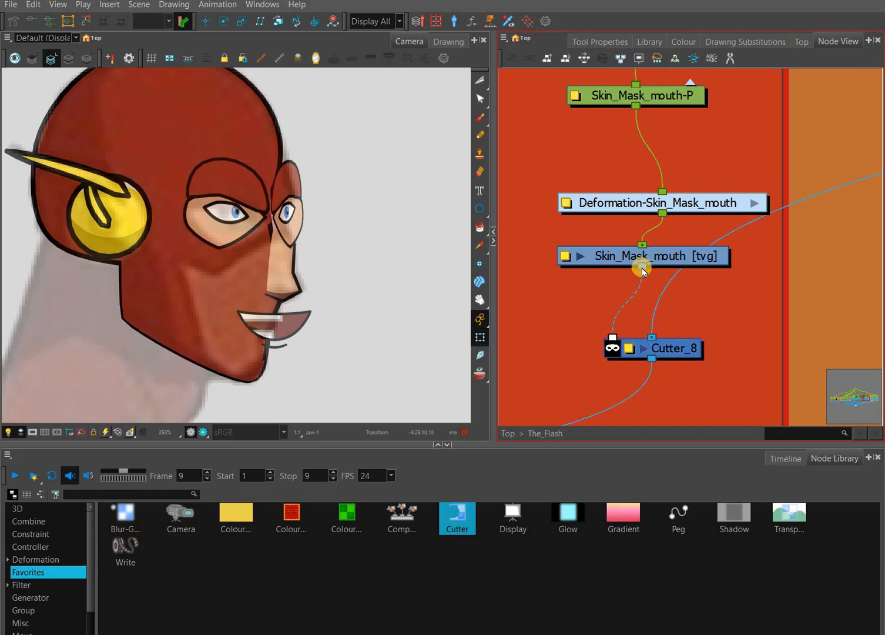
Step: Feed the jaw into Cutter_8's matte input and Skin_Mask_mouth into its image input, inverting the Cutter and moving it lower
left_click_drag(652, 336, 613, 338)
left_click_drag(642, 266, 651, 337)
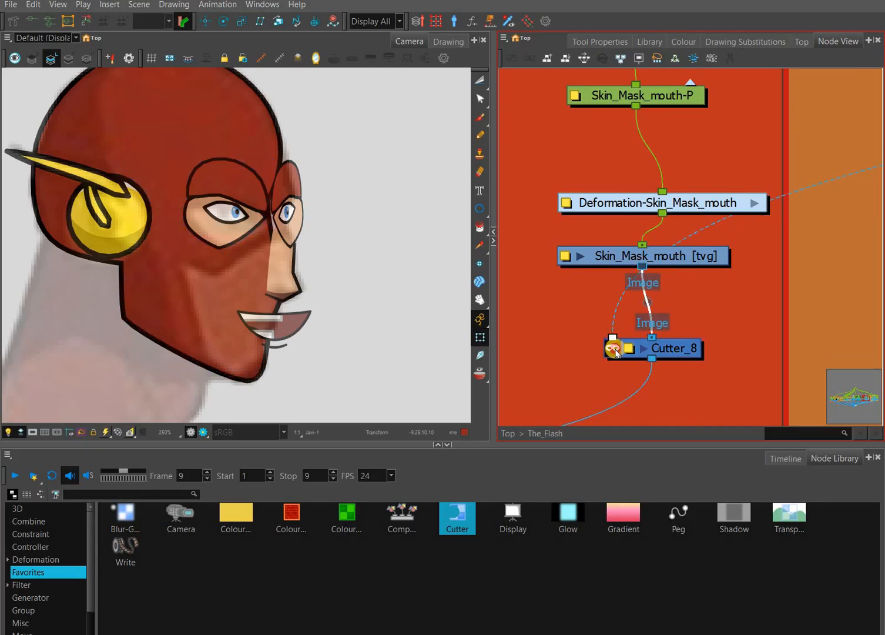
left_click(668, 348)
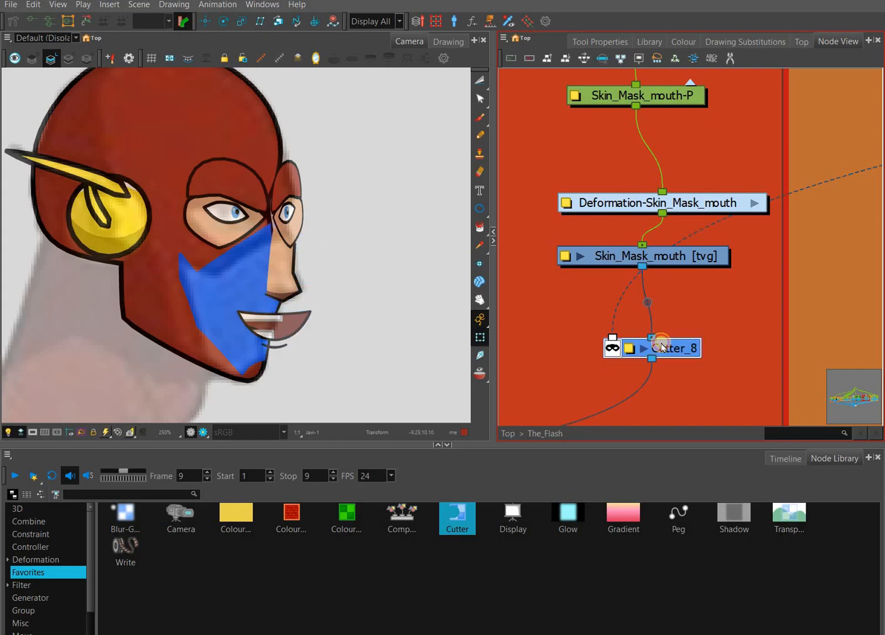
left_click_drag(673, 346, 653, 368)
Step: Scrub the timeline between frames 1 and 9 to check how the jaw cuts the mouth mask during the head turn
left_click(787, 458)
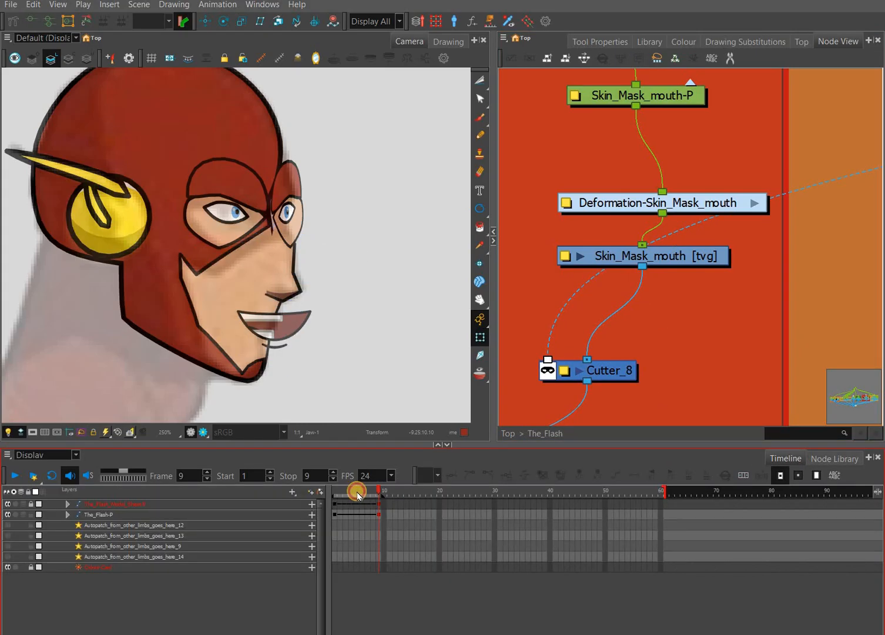
left_click(334, 491)
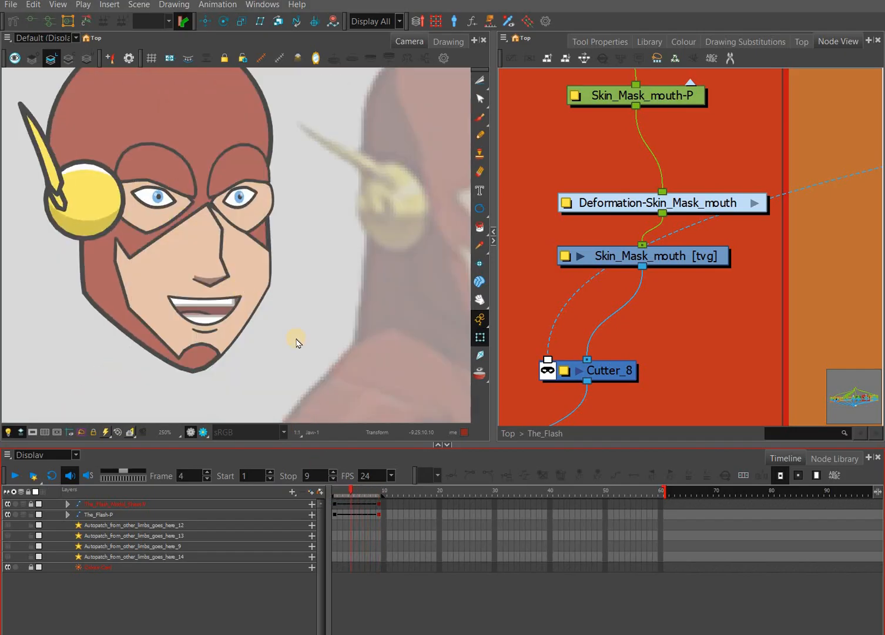
left_click_drag(349, 490, 377, 489)
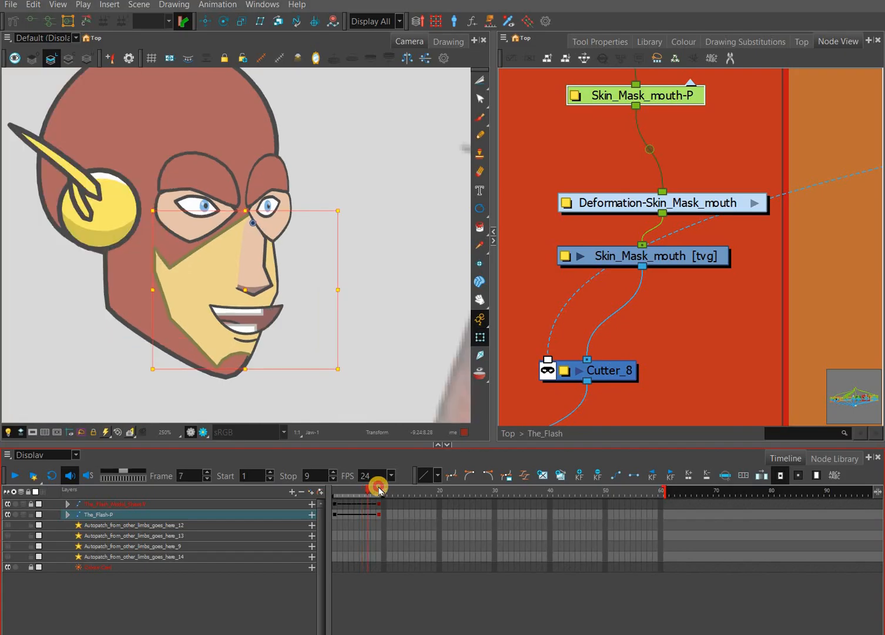
left_click(330, 488)
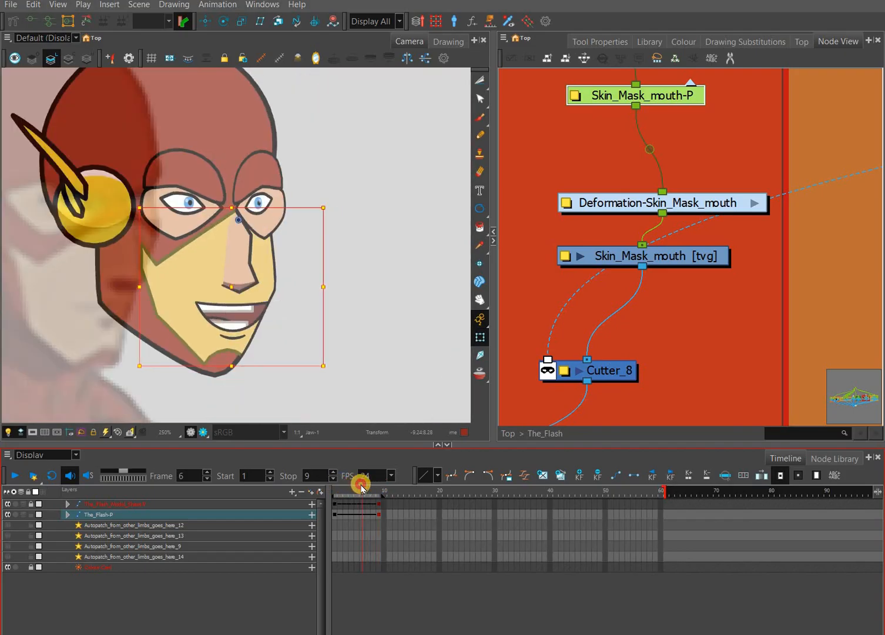
Step: At frame 9, pull the mouth mask's two outer deformation points on the far side inward toward the face
left_click(379, 487)
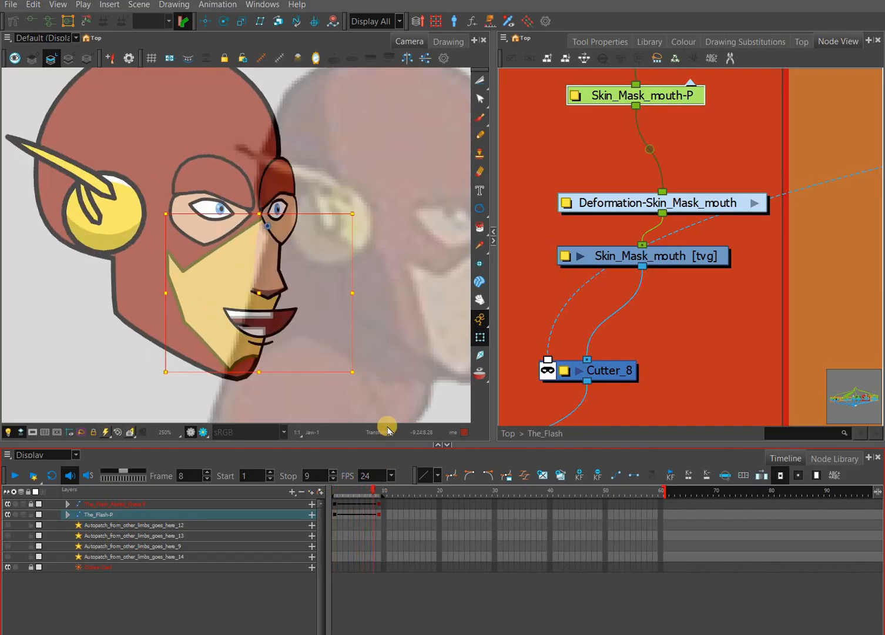
left_click_drag(357, 254, 339, 249)
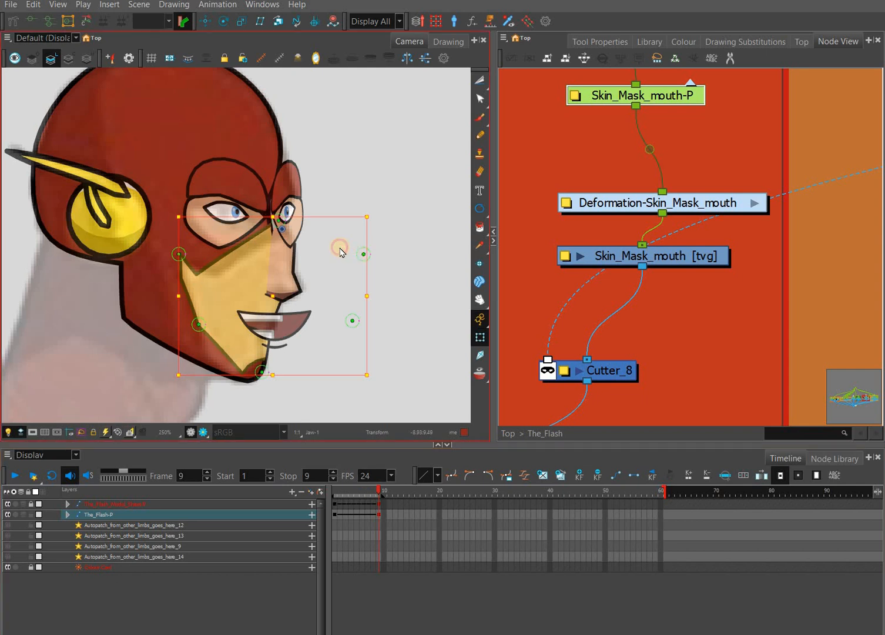
left_click_drag(352, 319, 329, 318)
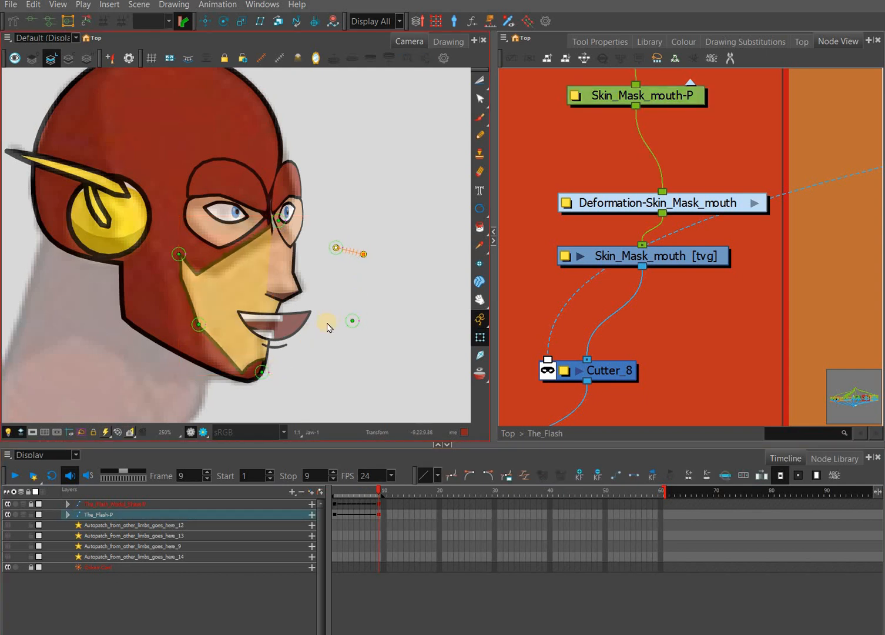
Step: At frame 4, pull the mouth mask's two far-side deformation points in to the edge of the jaw
left_click(332, 489)
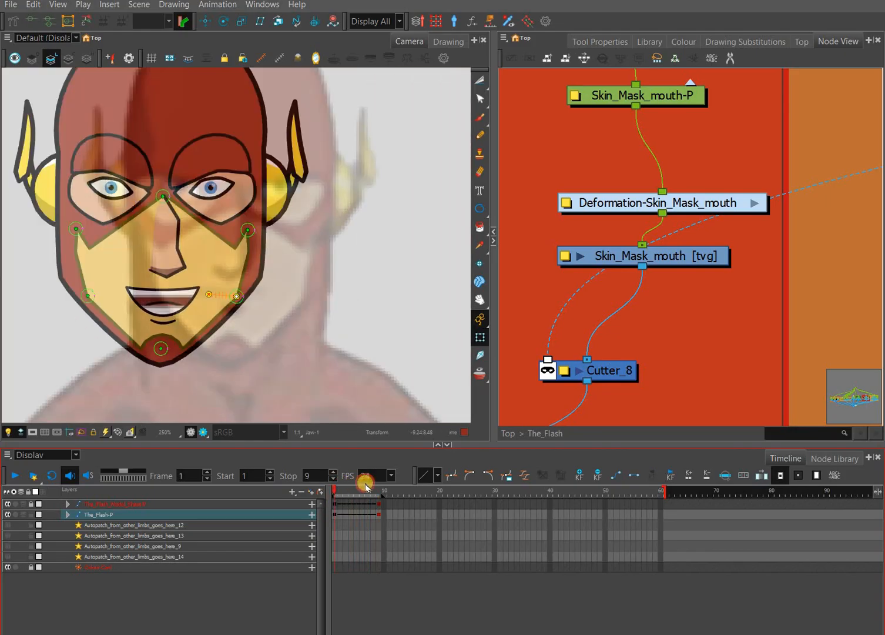
left_click(351, 489)
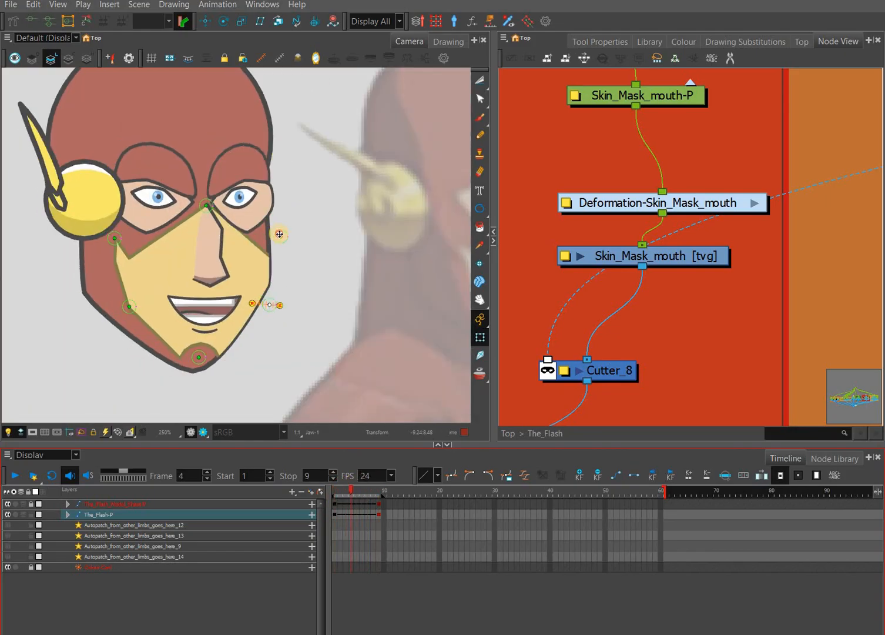
left_click_drag(279, 233, 267, 228)
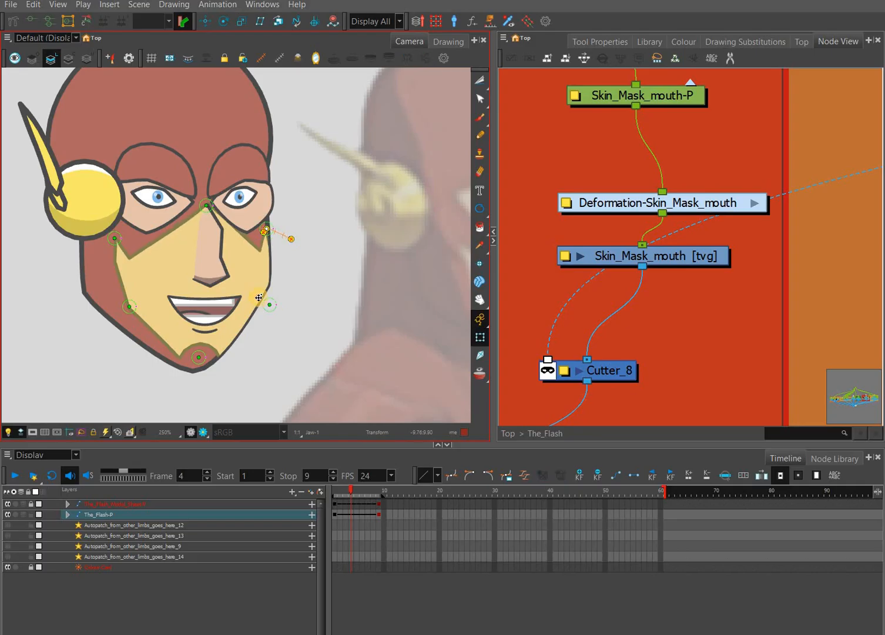
left_click(344, 489)
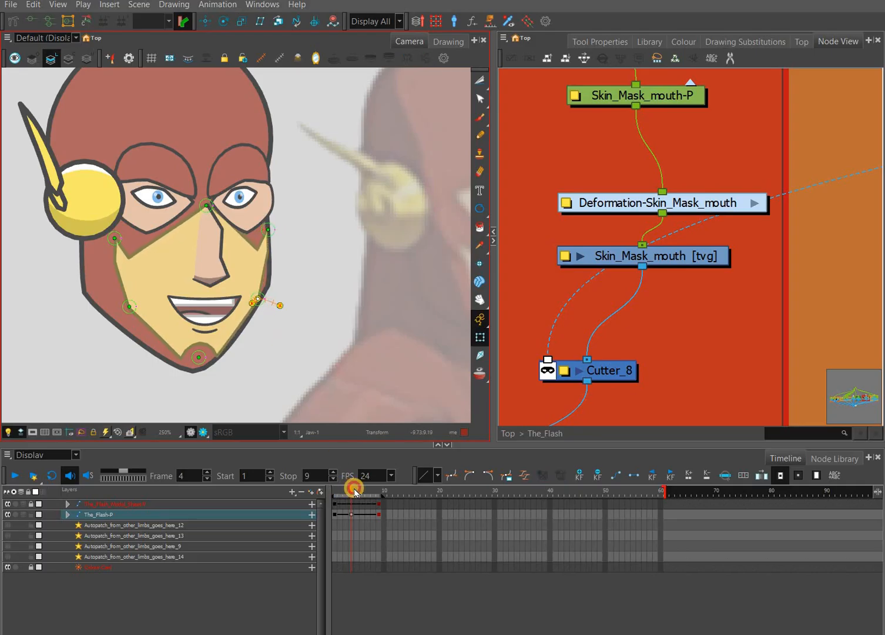
Step: Remove the in-between keyframe at frame 4 from The_Flash-P and return to frame 9
left_click(351, 515)
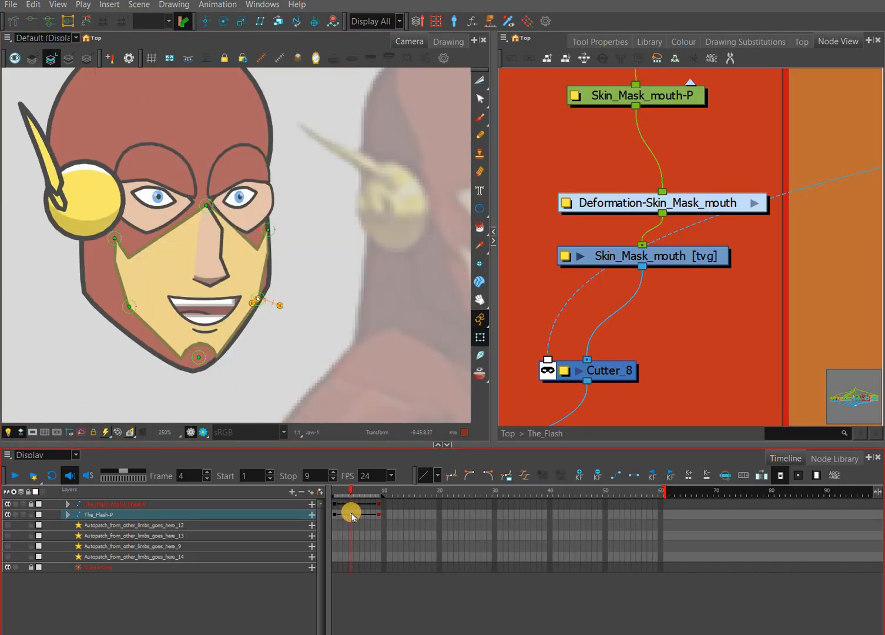
left_click(351, 514)
left_click_drag(356, 490, 379, 490)
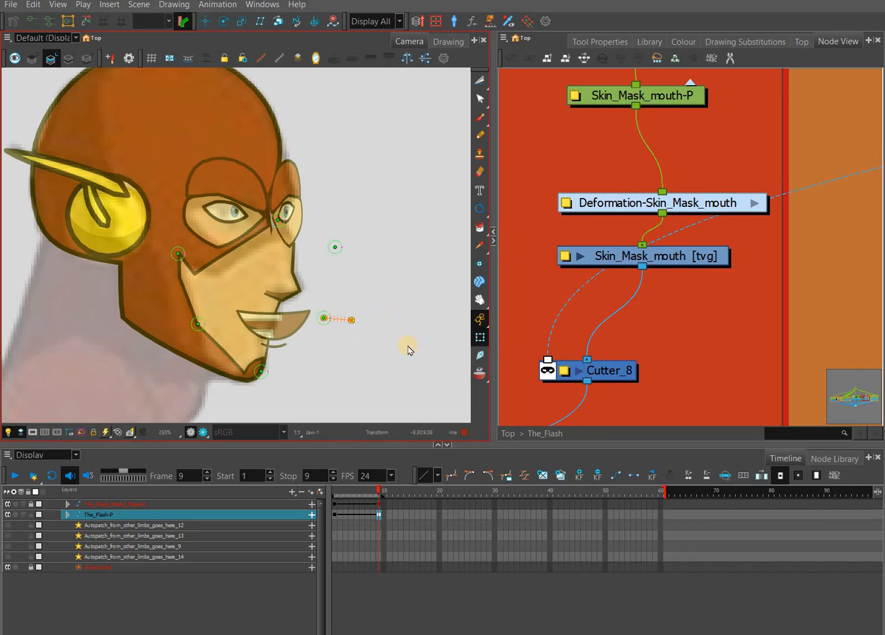
Step: Move the Deformation-Skin_Mask_mouth node up so it sits midway between its peg and the drawing
left_click(325, 318)
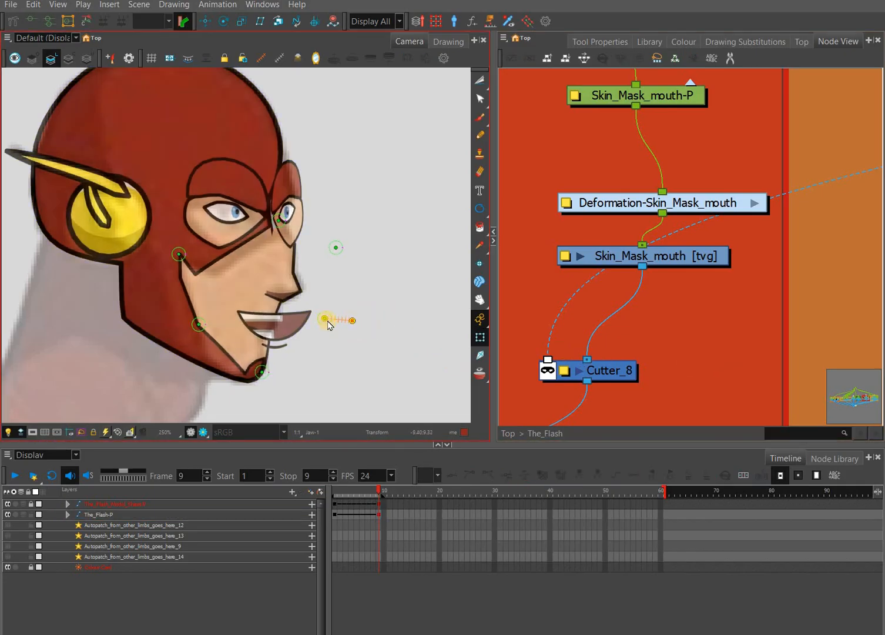
left_click(364, 302)
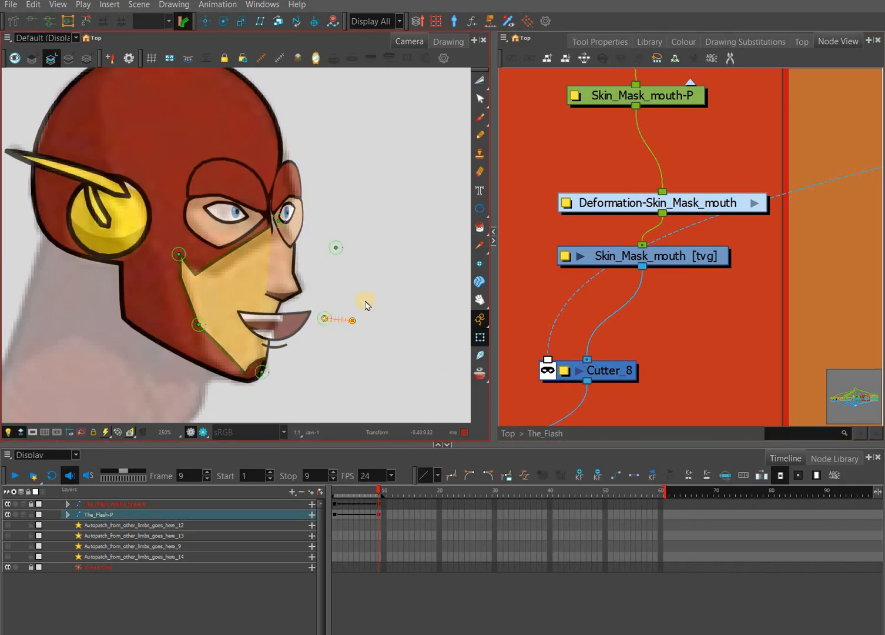
left_click(688, 184)
left_click_drag(692, 200, 672, 169)
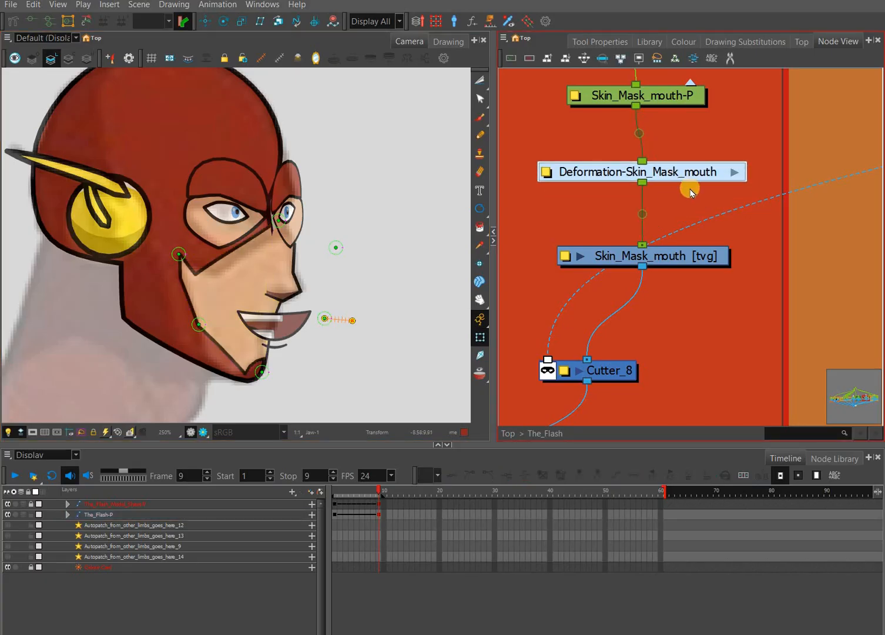
Step: Reset the mouth mask's deformation at frame 9 and pull its cheek and chin deformation points onto the edge of the skin area
left_click(86, 21)
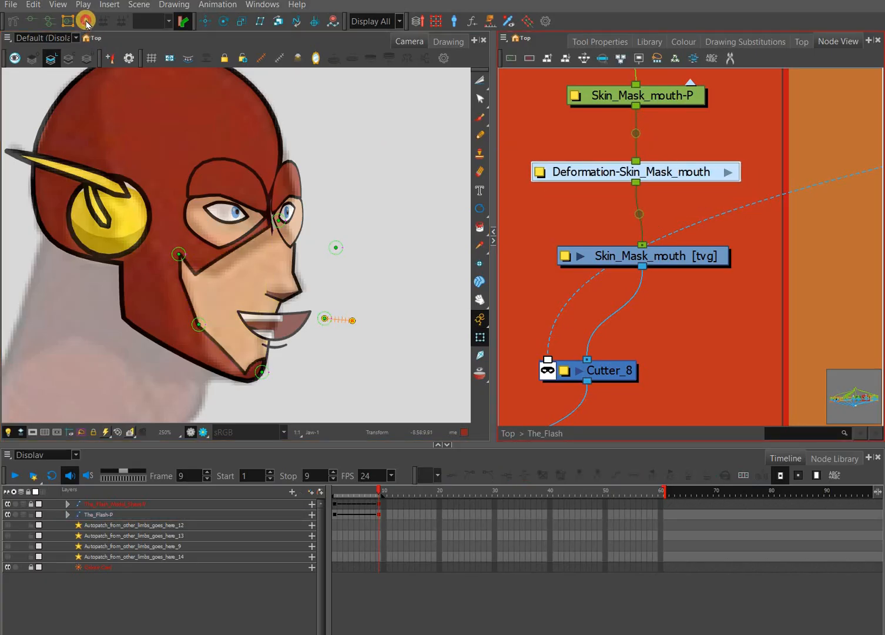
left_click(86, 22)
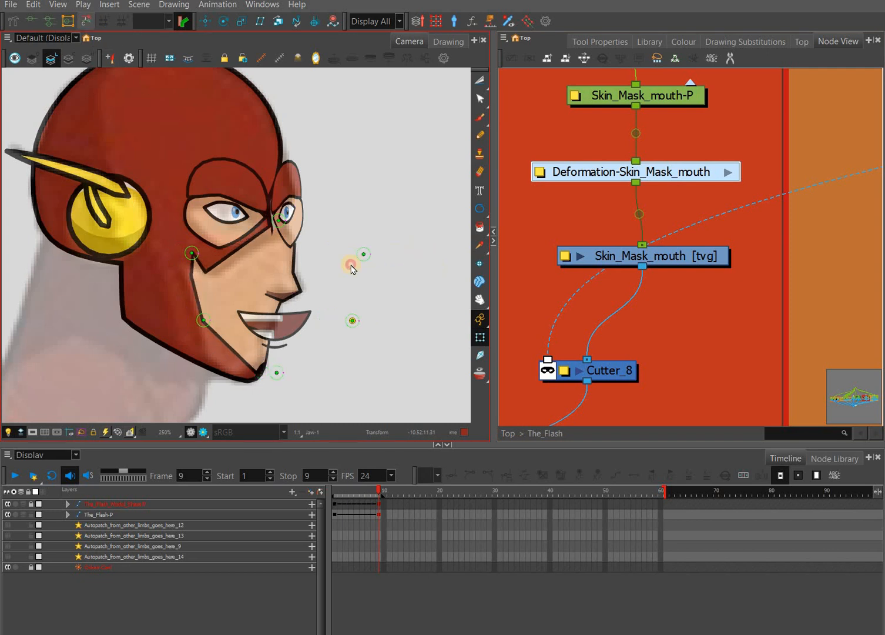
left_click(204, 321)
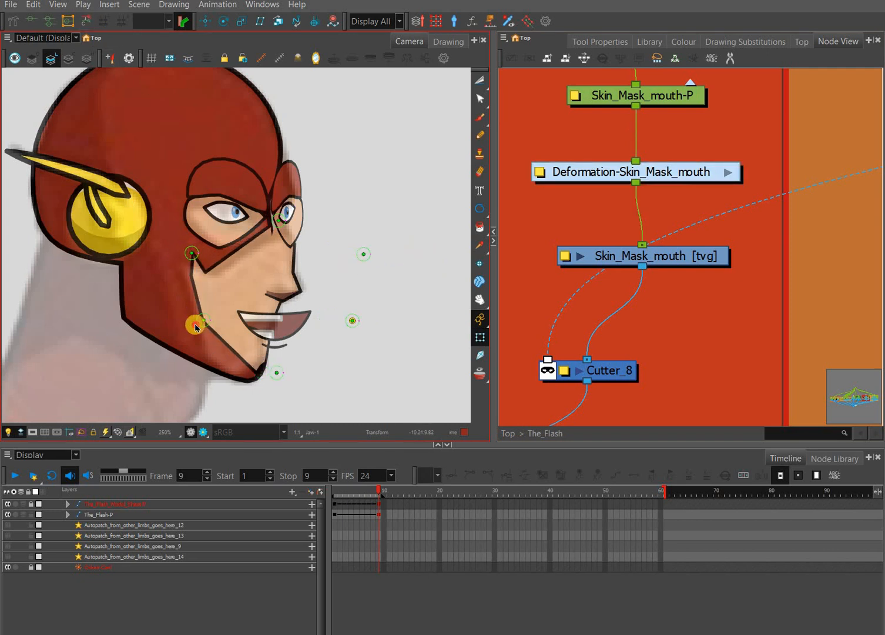
left_click(196, 327)
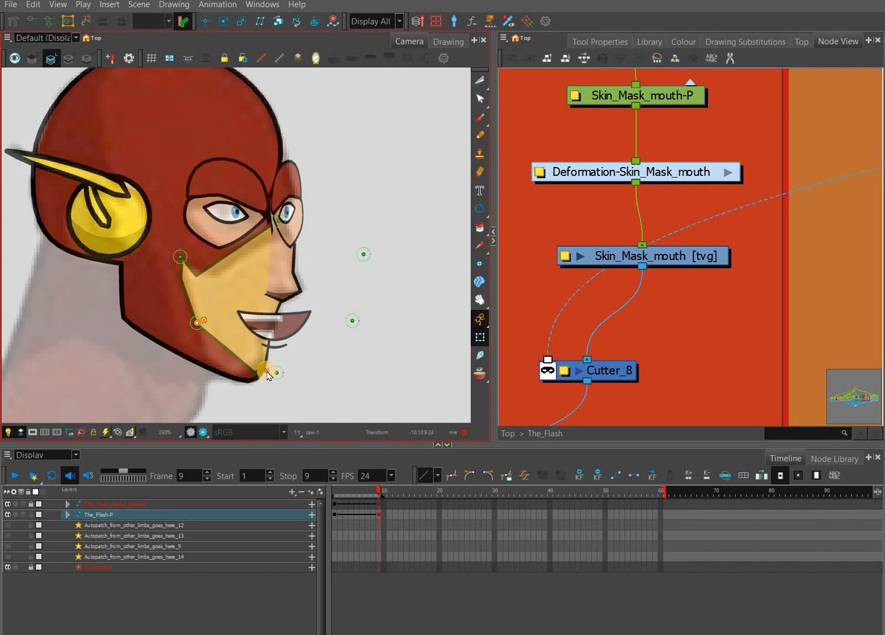
left_click_drag(198, 329, 204, 326)
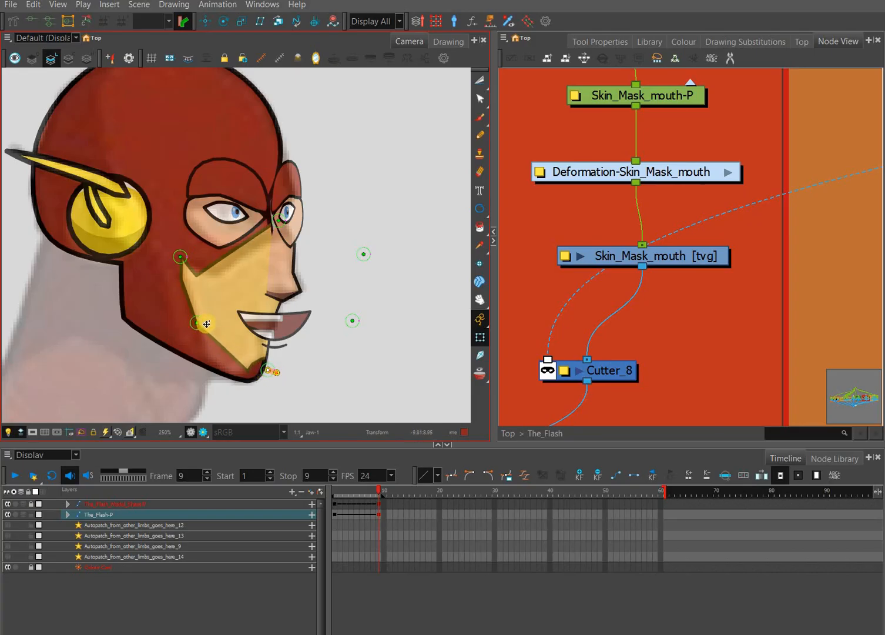
scroll(195, 326, "up", 2)
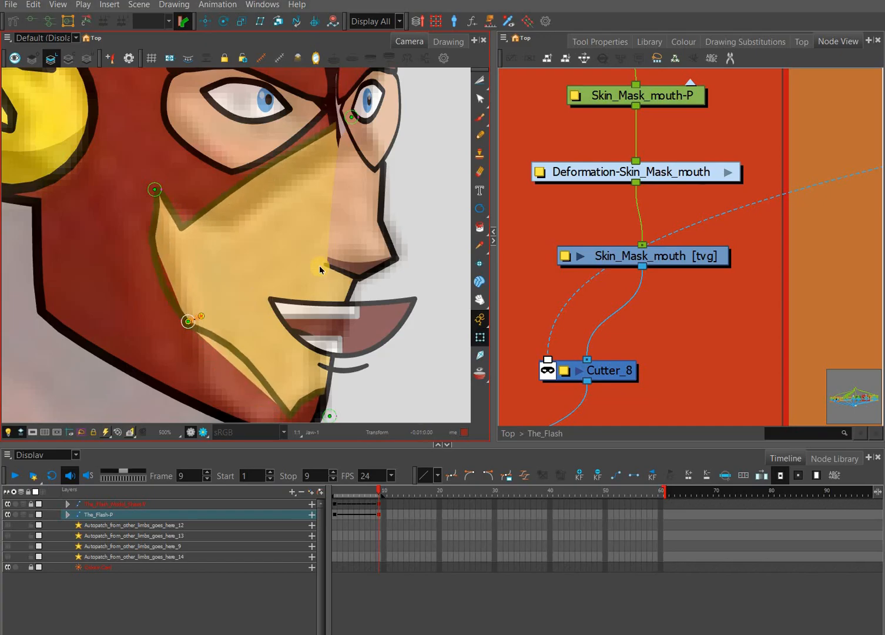
scroll(301, 210, "down", 2)
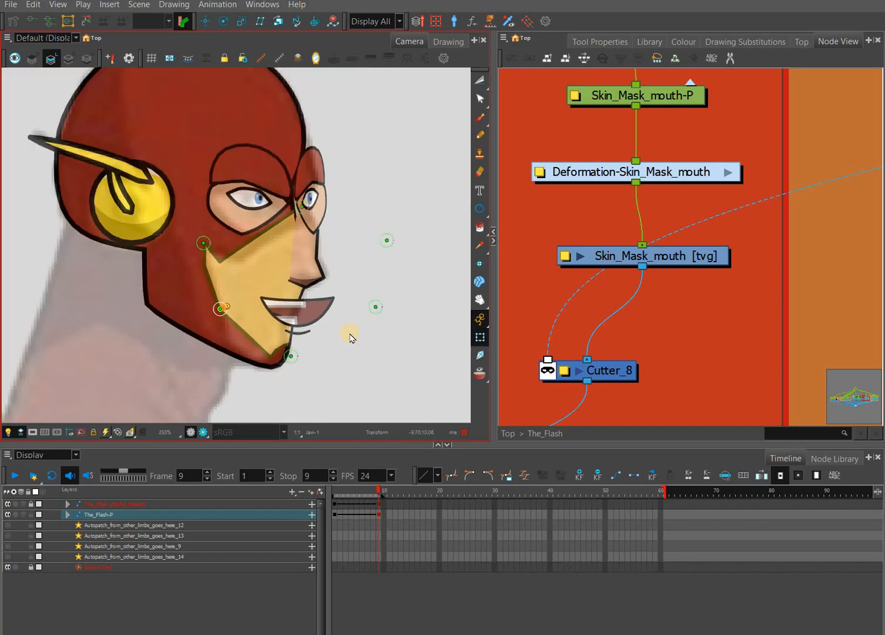
Step: Examine how the far eye, head and nose fit the turned-view sketch around frames 9 and 10
left_click(376, 491)
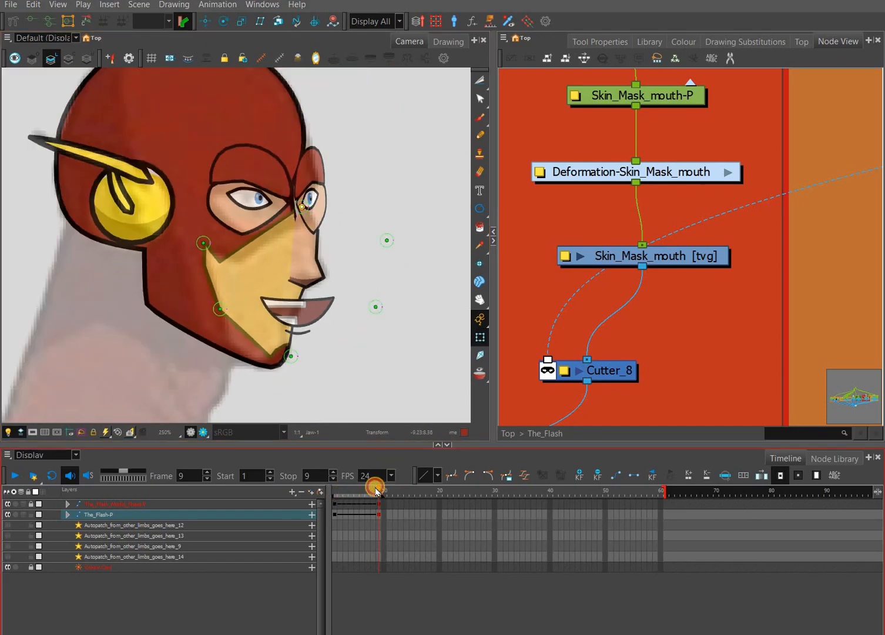
left_click_drag(376, 492, 384, 489)
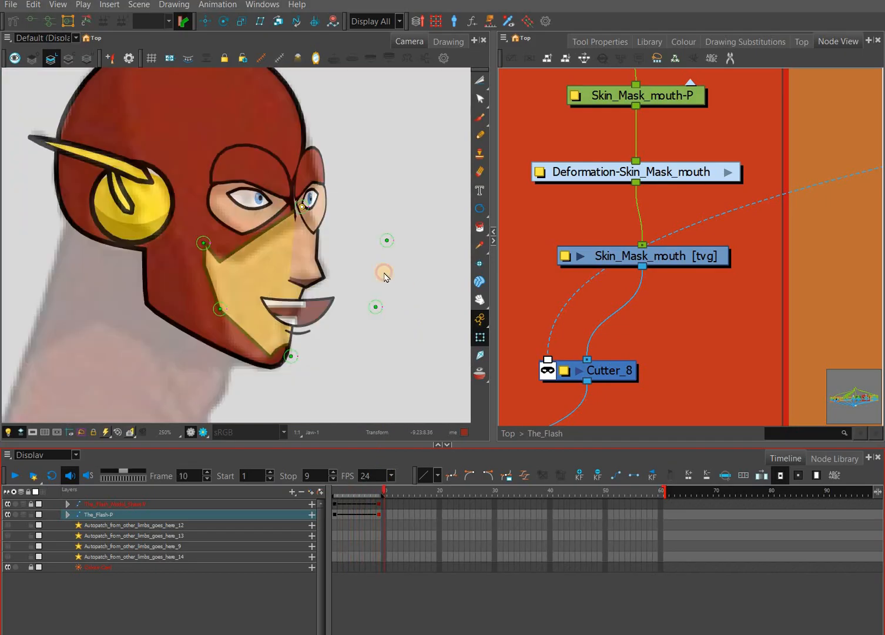
left_click(379, 256)
scroll(378, 260, "up", 2)
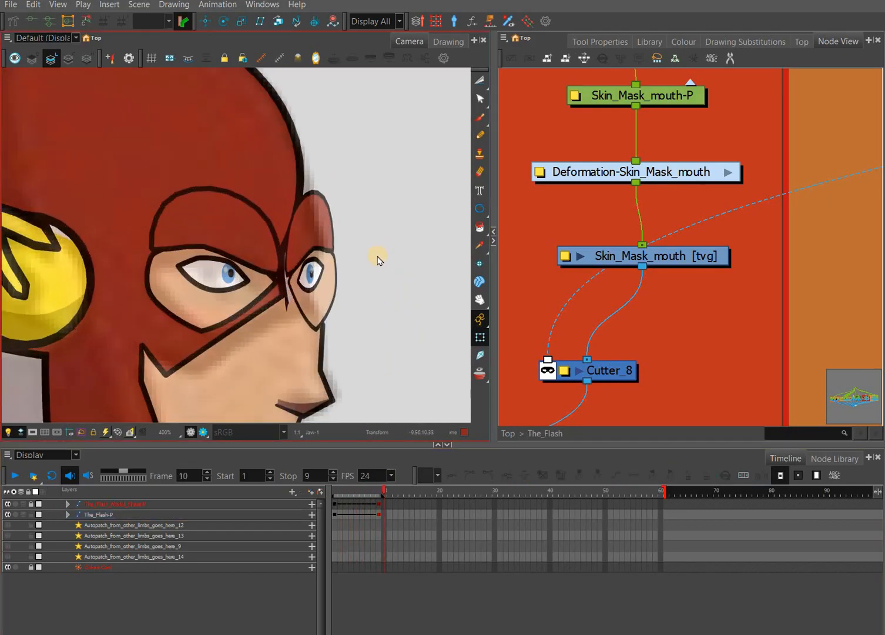
left_click(318, 227)
key("b")
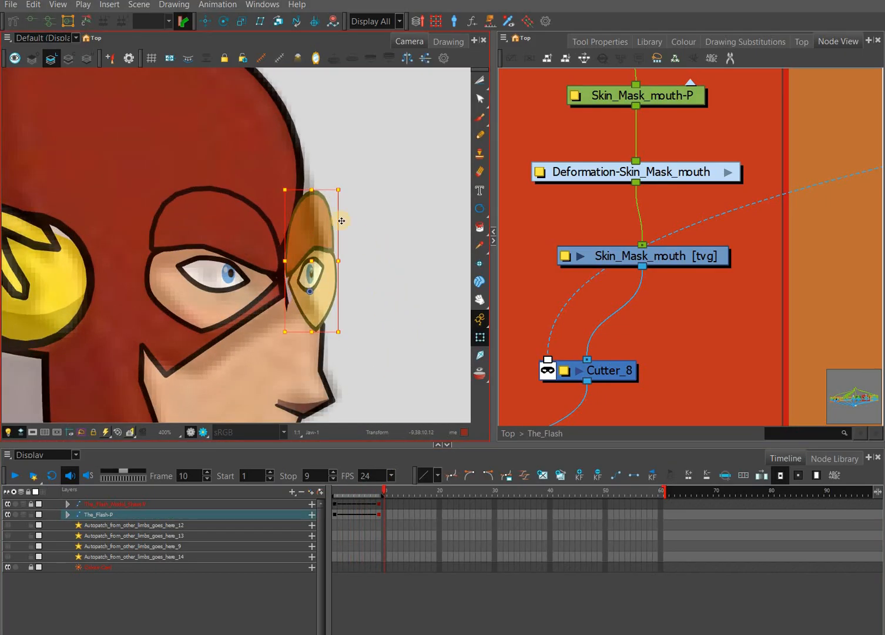
scroll(342, 220, "down", 1)
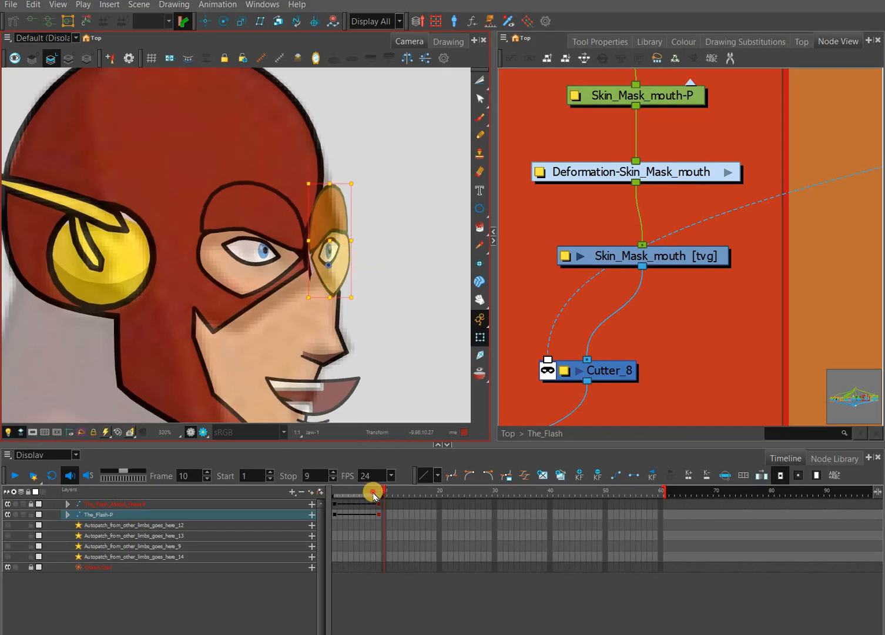
mouse_move(374, 494)
left_mouse_down()
mouse_move(342, 492)
mouse_move(378, 493)
left_mouse_up()
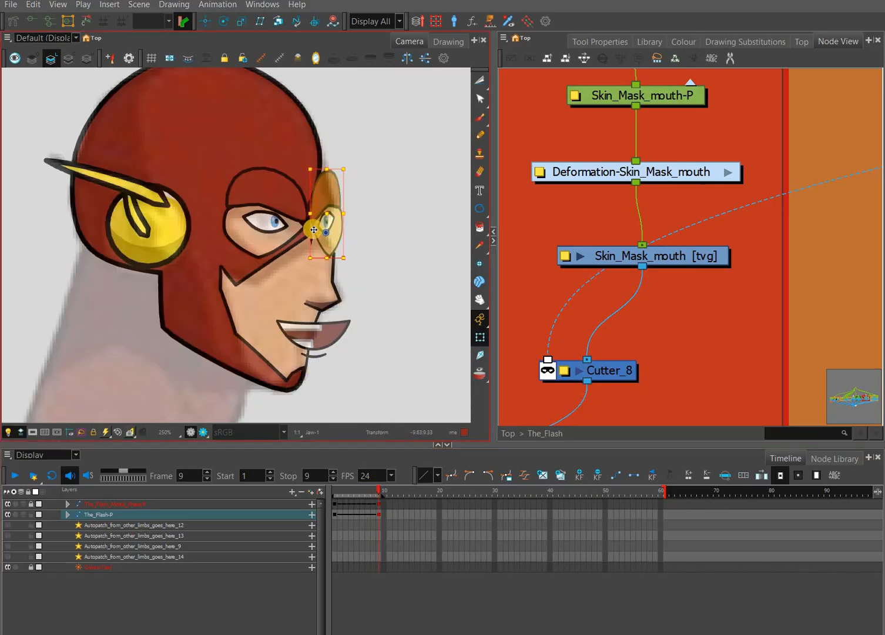
left_click(288, 205)
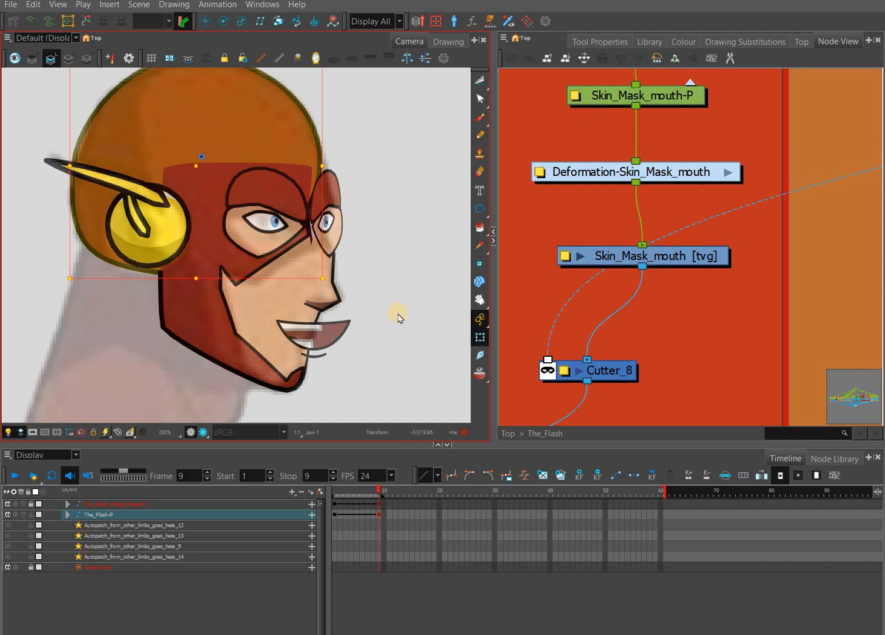
scroll(393, 315, "down", 2)
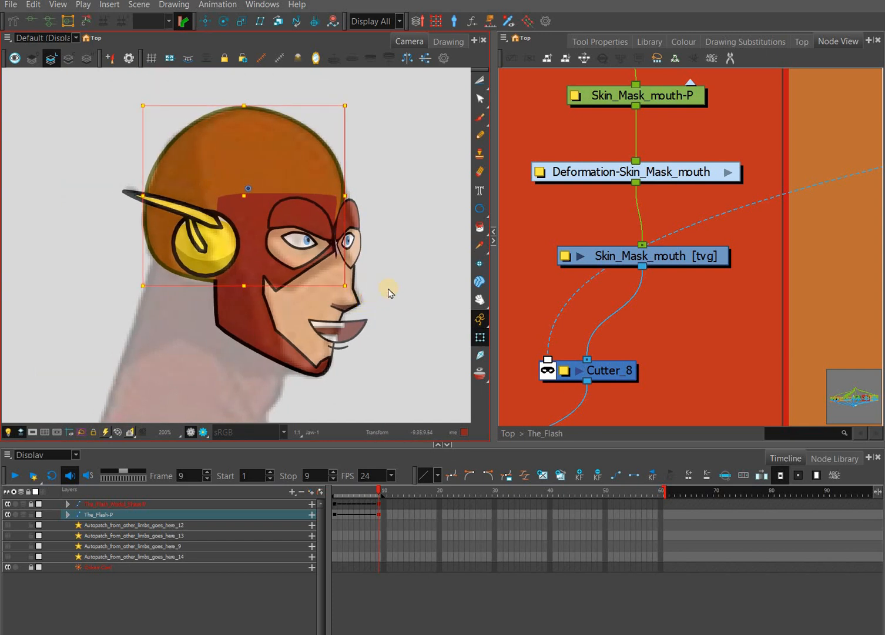
left_click(395, 287)
left_click(348, 294)
scroll(405, 283, "up", 1)
left_click(332, 305)
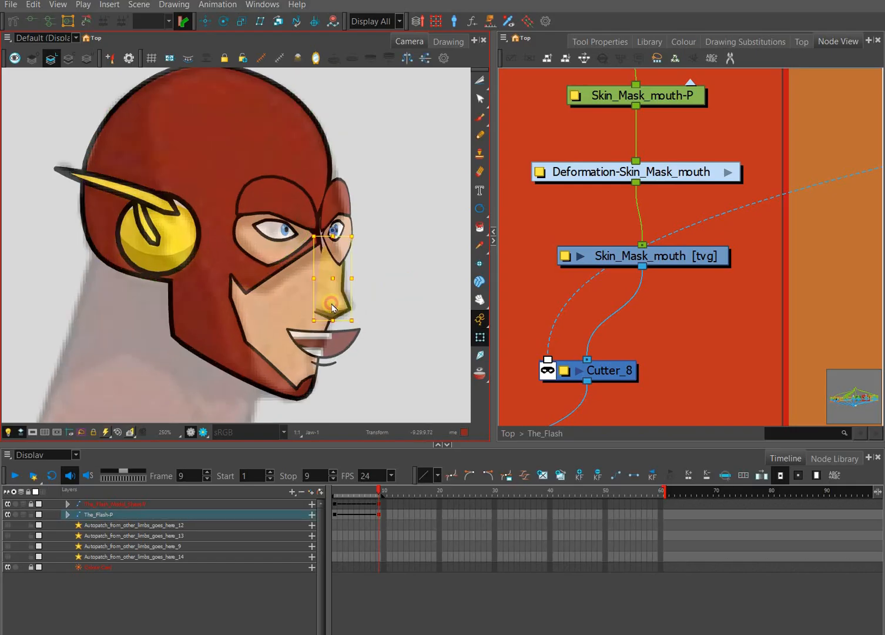
scroll(345, 315, "up", 2)
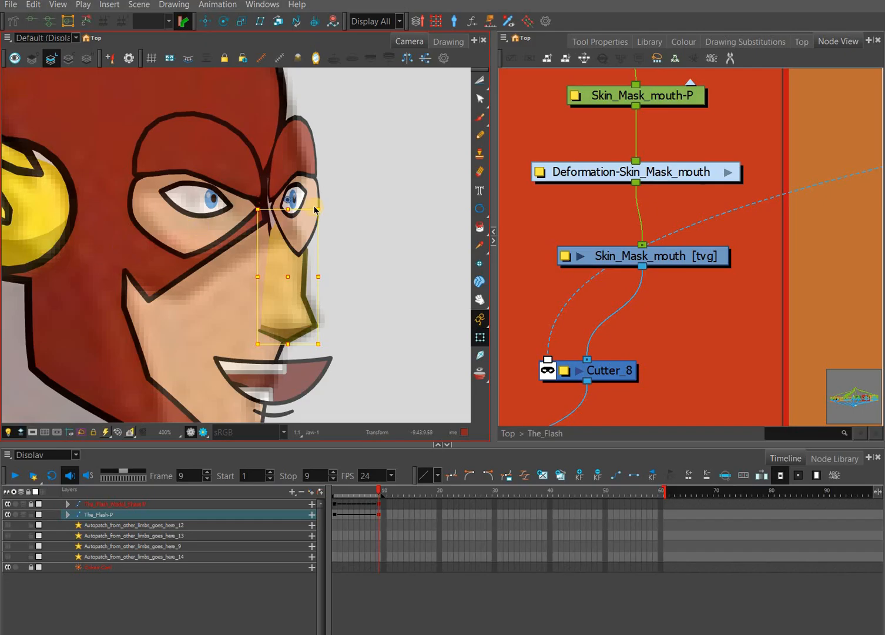
Step: Show the face mask's deformer and move its deformation point at the nose bridge slightly outward toward the far eye
left_click(415, 234)
left_click(265, 198)
key("shift+F11")
left_click(272, 197)
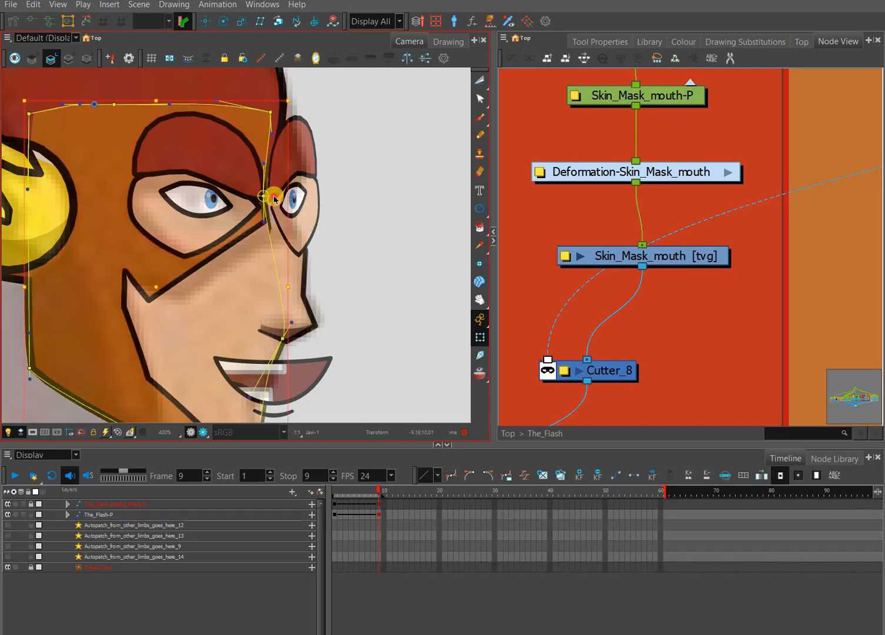
left_click_drag(271, 198, 275, 196)
key("Left")
key("Left")
key("Left")
key("Left")
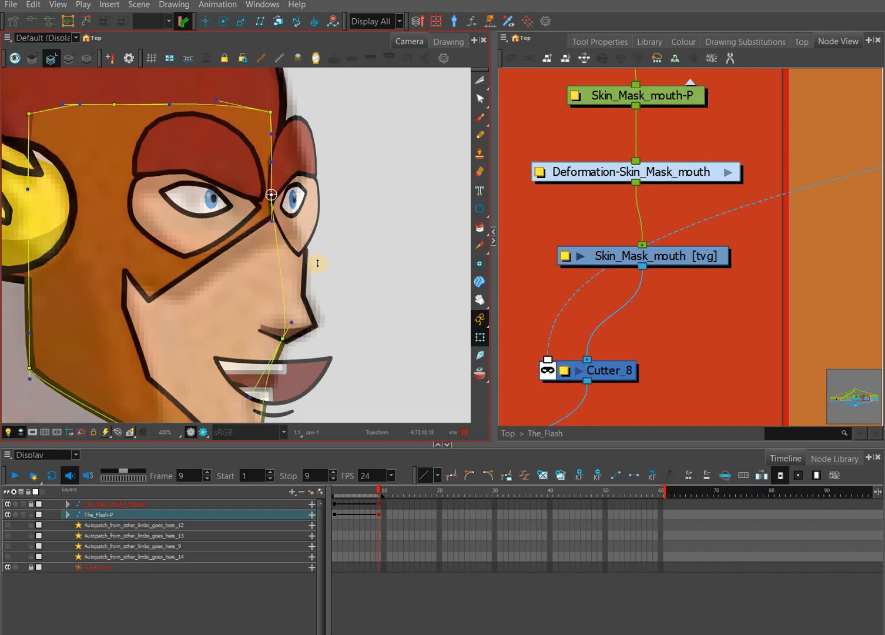
key("Right")
Step: Select the whole far eye group and move it outward until it sits clear of the face
left_click(374, 250)
left_click(320, 205)
left_click_drag(374, 233, 371, 241)
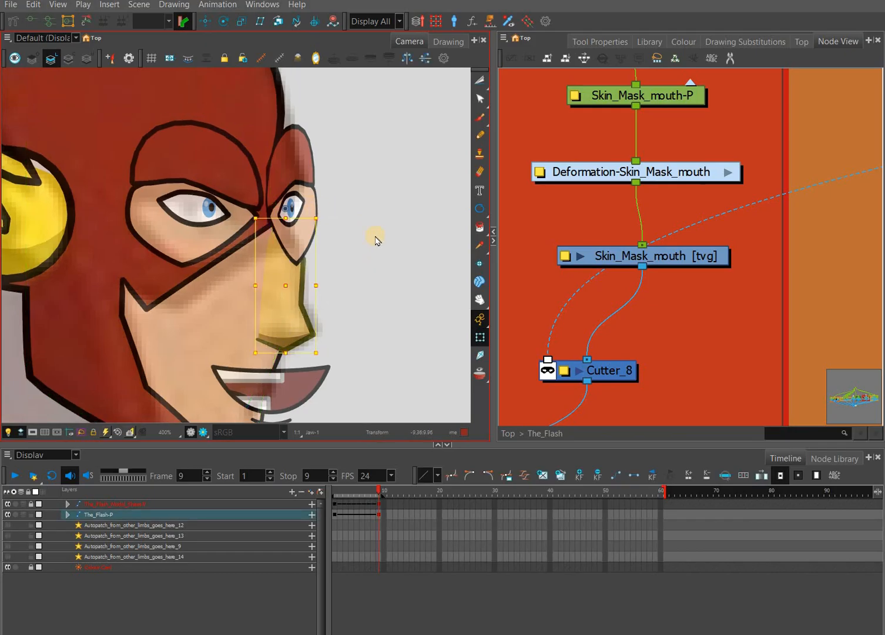
key("b")
key("b")
key("b")
key("shift+b")
key("Right")
key("Right")
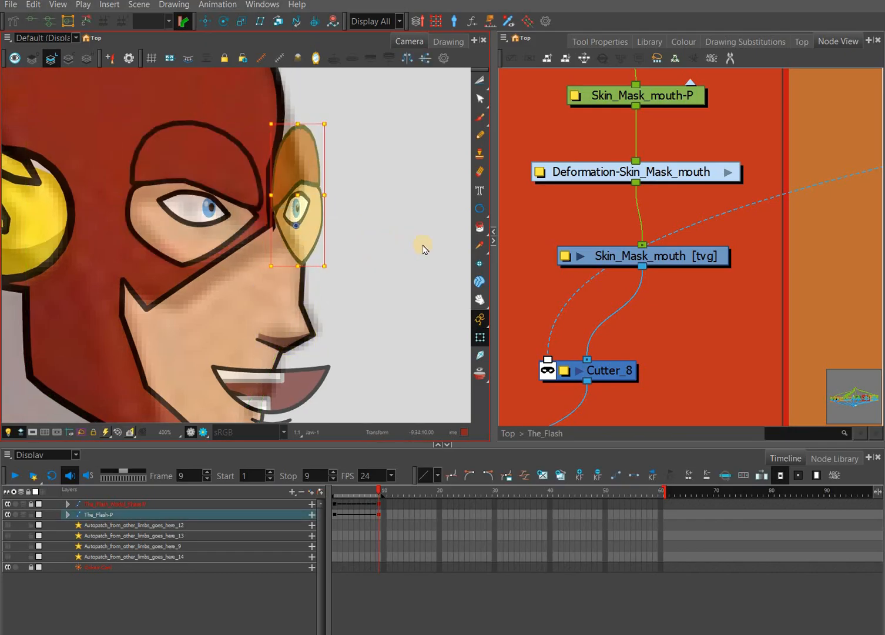
key("Right")
key("Right")
key("Right")
key("Right")
key("Right")
key("Right")
key("Right")
key("Right")
key("Right")
left_click(327, 280)
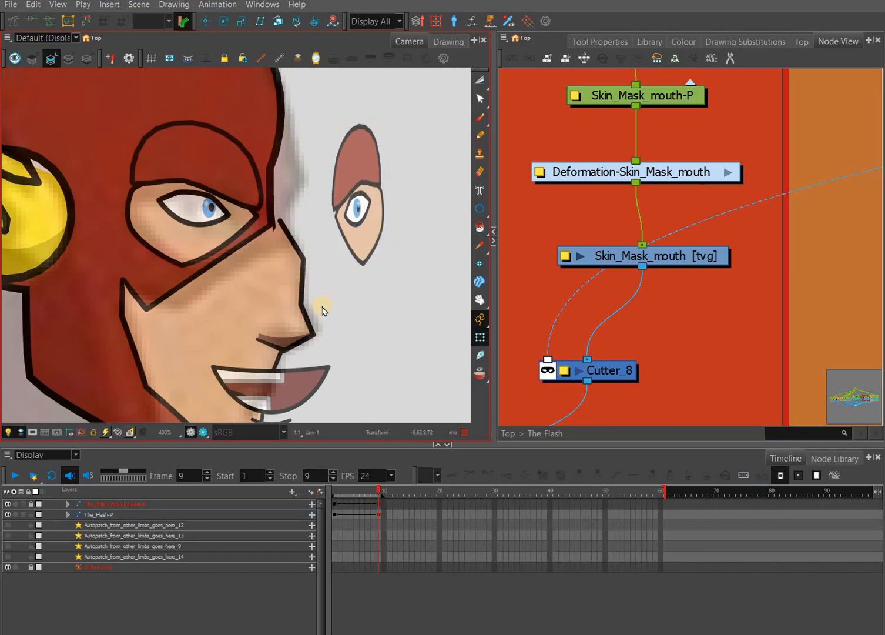
Step: Nudge the nose slightly inward and skew it so the tip leans forward along the sketch profile
left_click(299, 344)
key("Left")
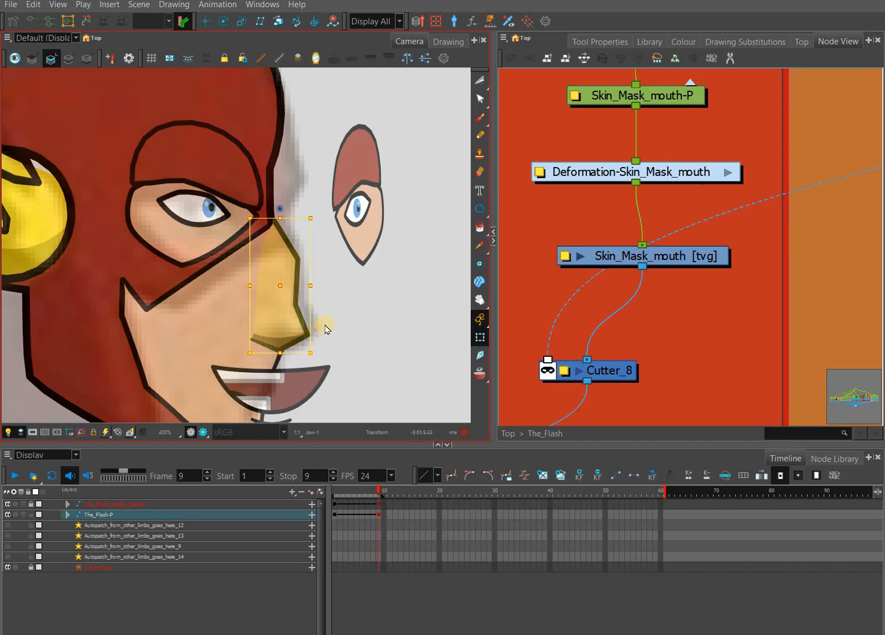
left_click_drag(325, 325, 330, 323)
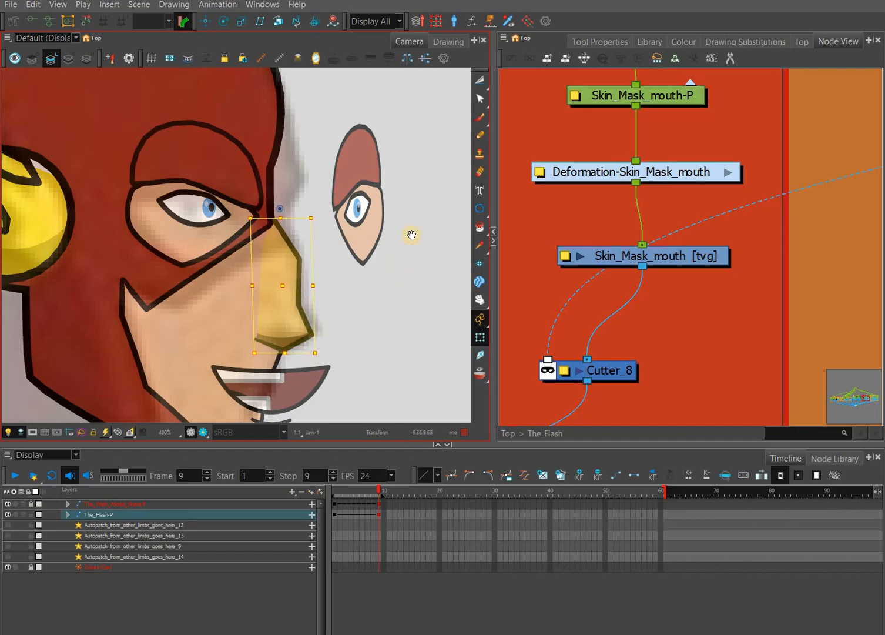
left_click_drag(323, 219, 321, 239)
left_click(410, 188)
scroll(410, 189, "down", 2)
left_click_drag(323, 159, 319, 188)
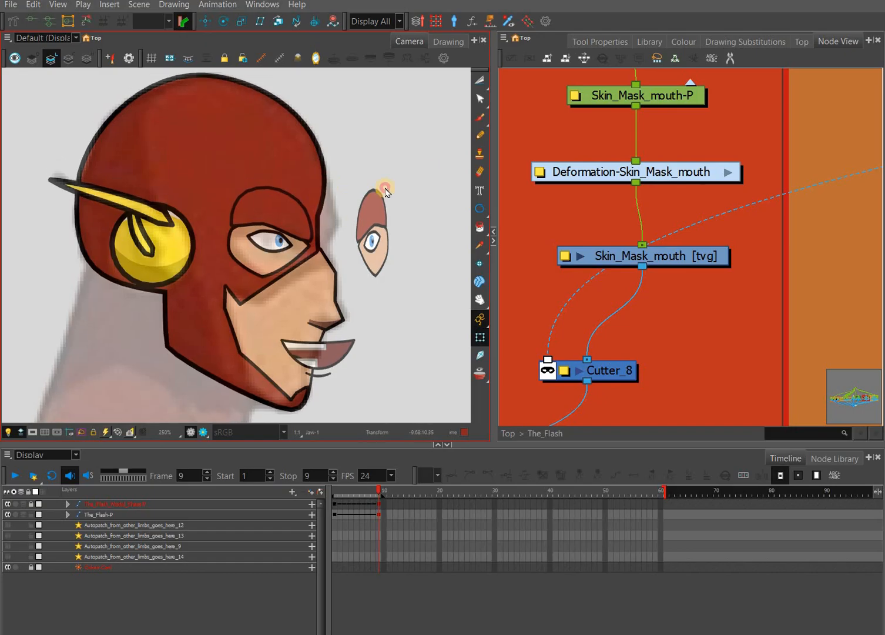
Step: Pull the face mask's nose-bridge deformation point up and out to the brow, and bend its lower handle in toward the near eye
left_click(308, 250)
left_click(317, 247)
left_click(389, 201)
scroll(337, 236, "up", 2)
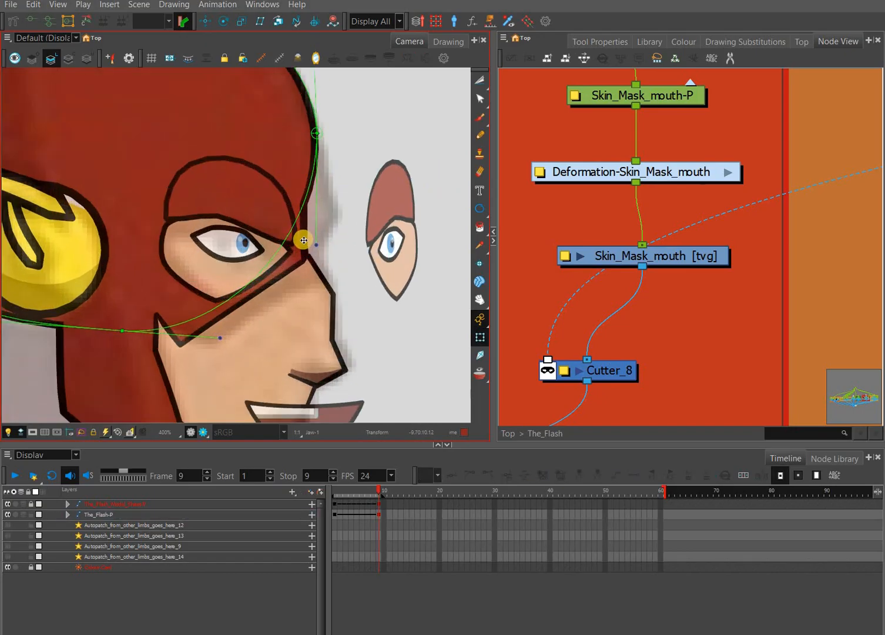
left_click(333, 213)
left_click_drag(305, 179, 317, 160)
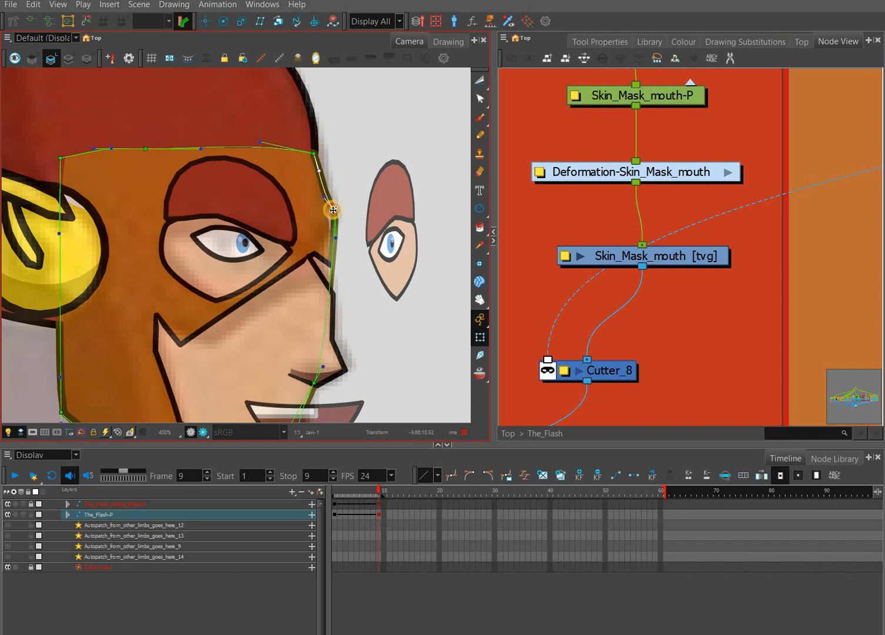
left_click_drag(334, 238, 326, 171)
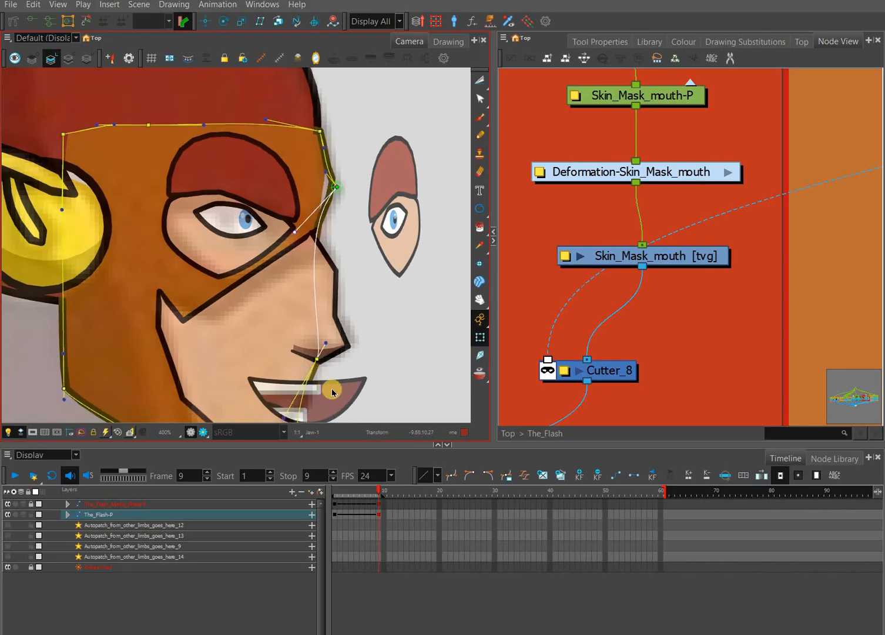
Step: Switch the Camera view to Render View to show the rendered head
key("2")
left_click(203, 432)
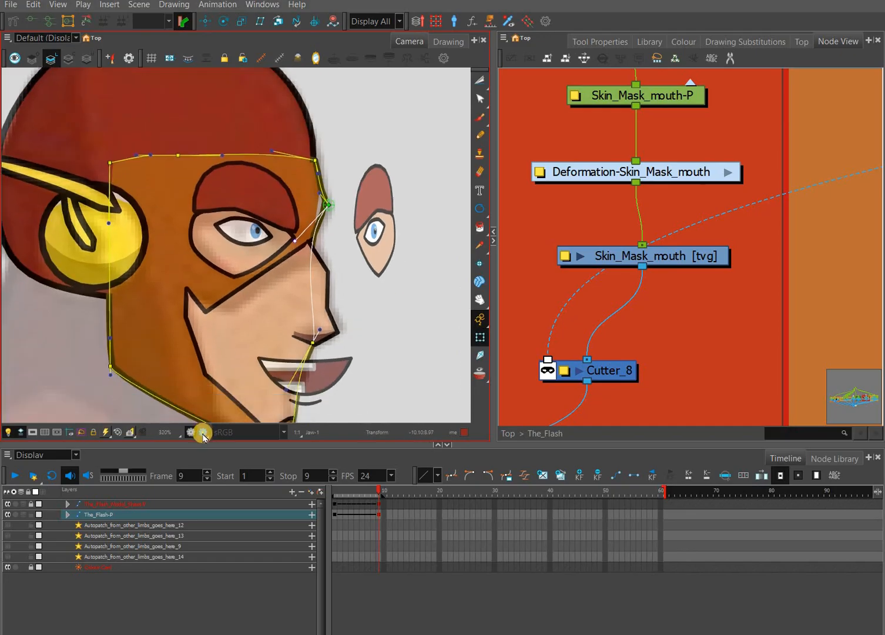
left_click(205, 432)
Step: Fine-tune the face mask's forehead and brow deformation points against the head's profile, undoing the last adjustment
left_click(322, 191)
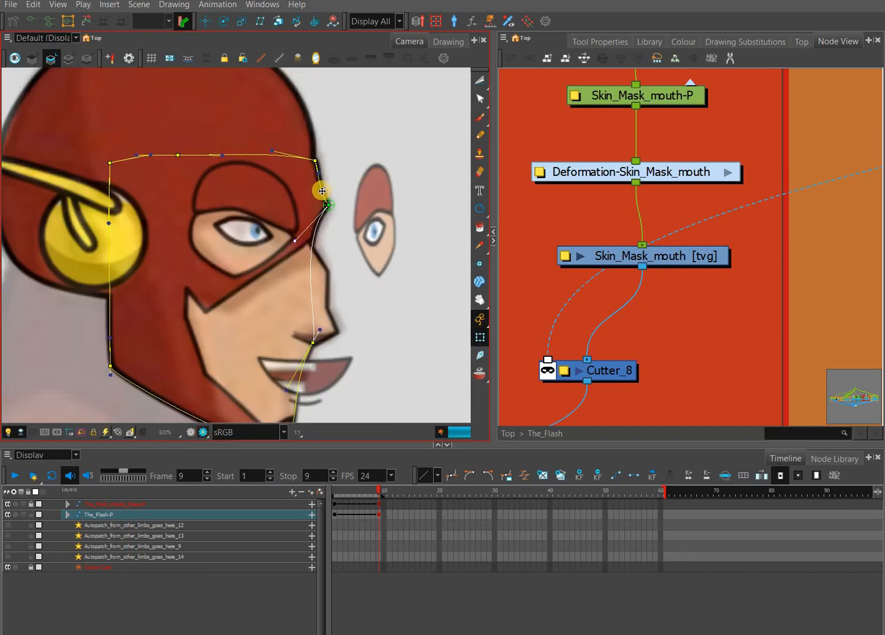
left_click(329, 204)
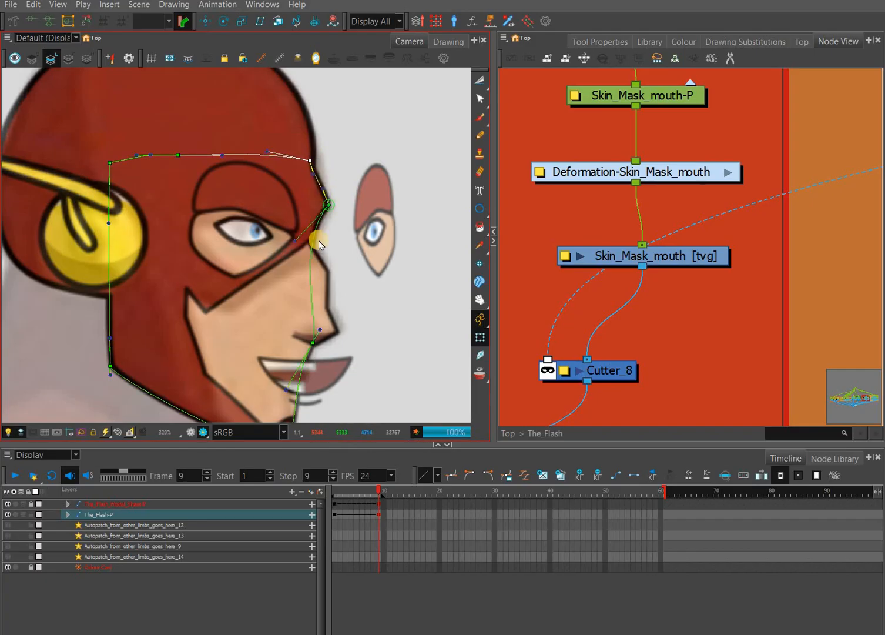
left_click_drag(329, 204, 327, 207)
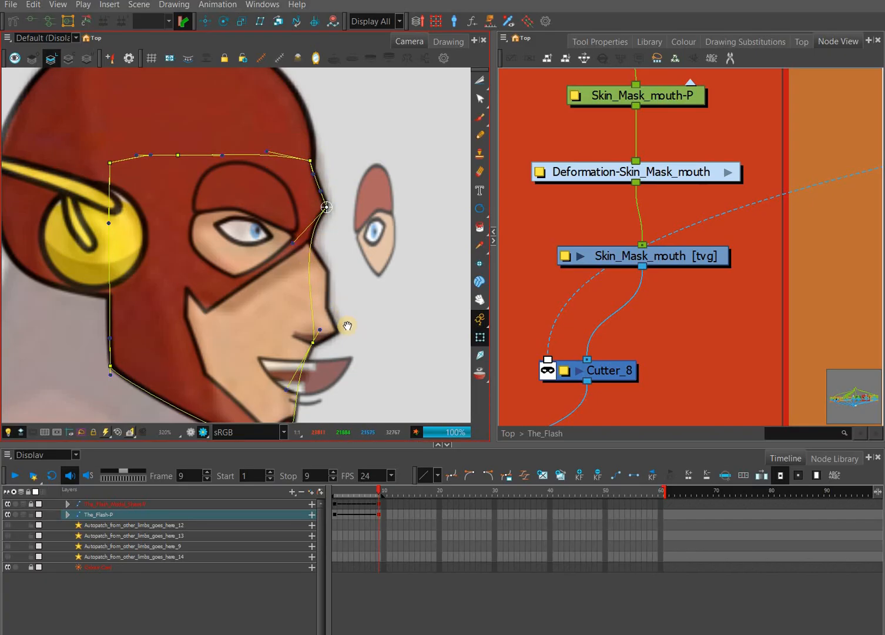
scroll(329, 317, "down", 2)
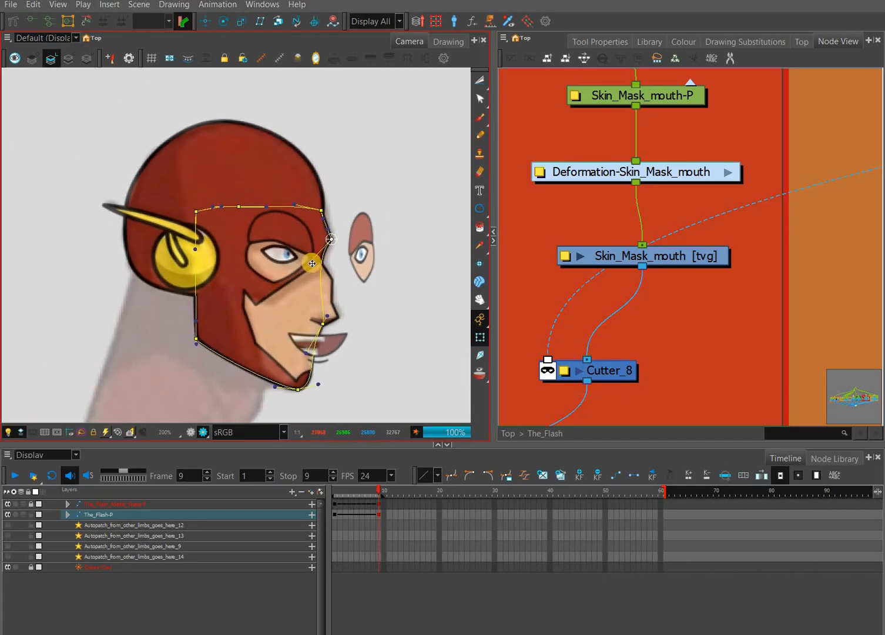
key("ctrl+z")
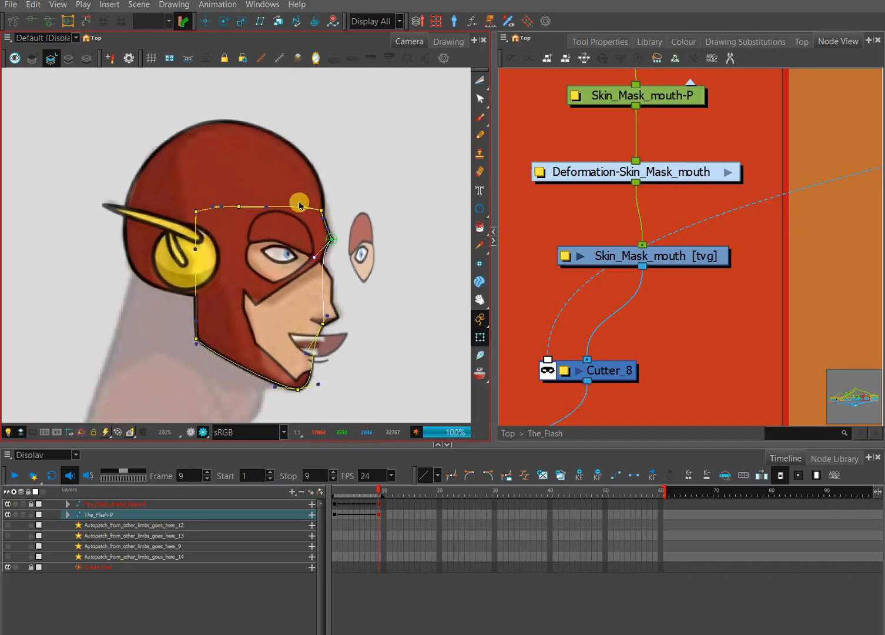
left_click(418, 268)
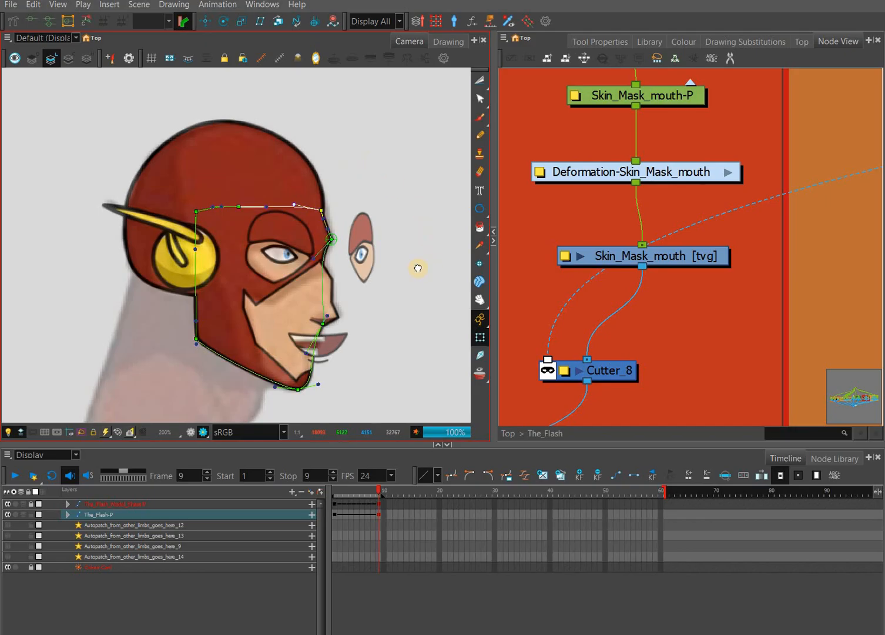
Step: Examine the rendered side-view head at several magnifications and compare it with the three-quarter pose
left_click(389, 285)
left_click(409, 284)
left_click_drag(389, 285, 440, 271)
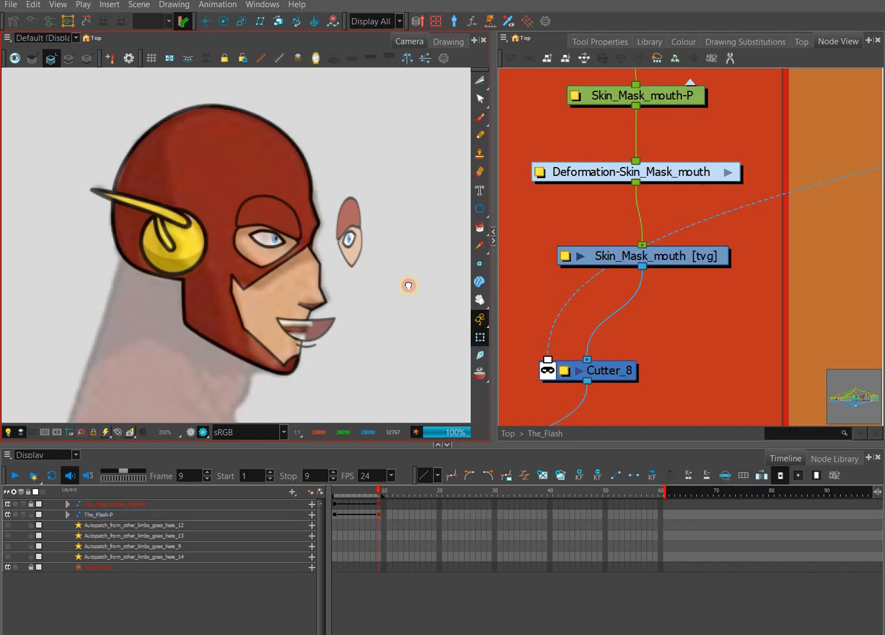
scroll(419, 274, "up", 1)
scroll(440, 271, "down", 1)
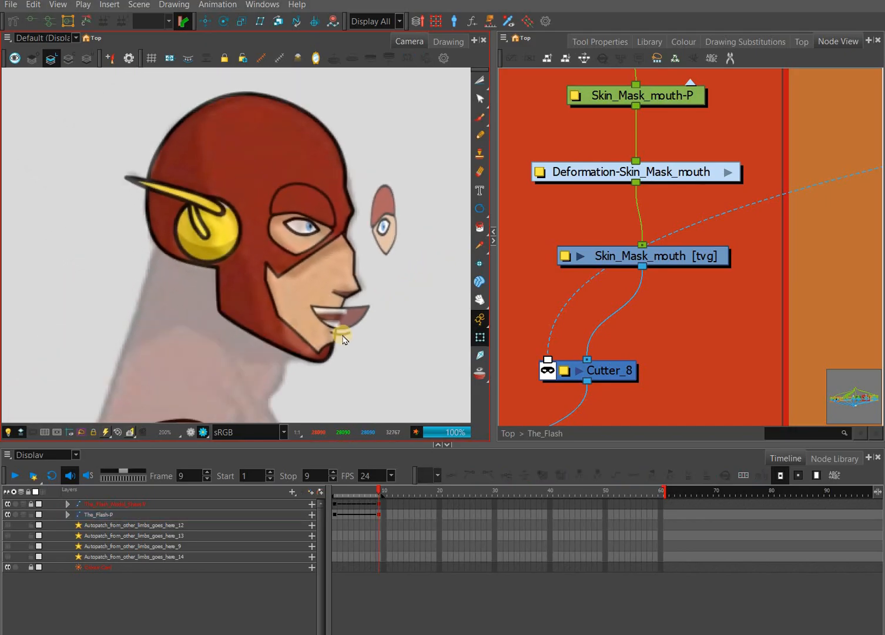
scroll(341, 347, "down", 1)
left_click_drag(346, 356, 372, 335)
scroll(391, 317, "up", 2)
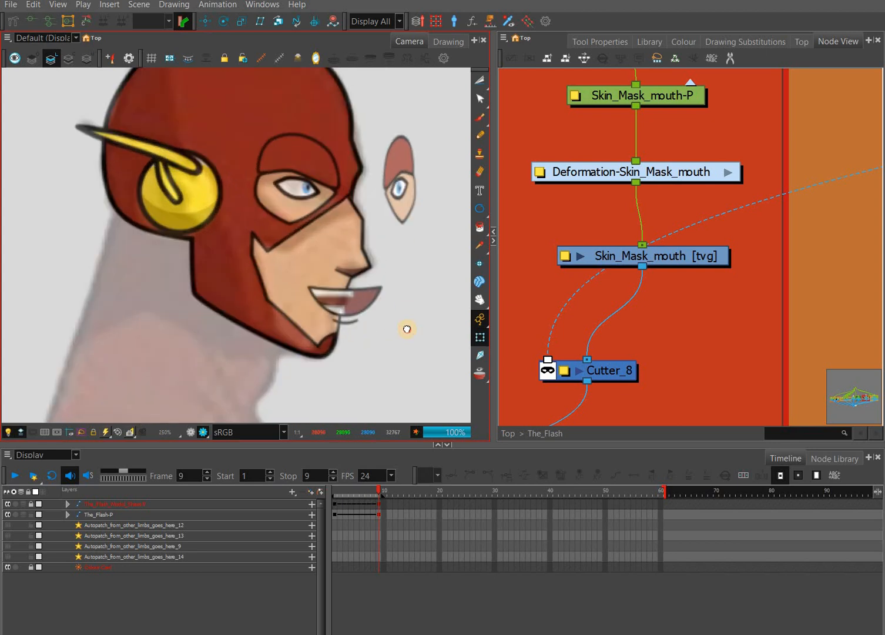
scroll(391, 296, "down", 1)
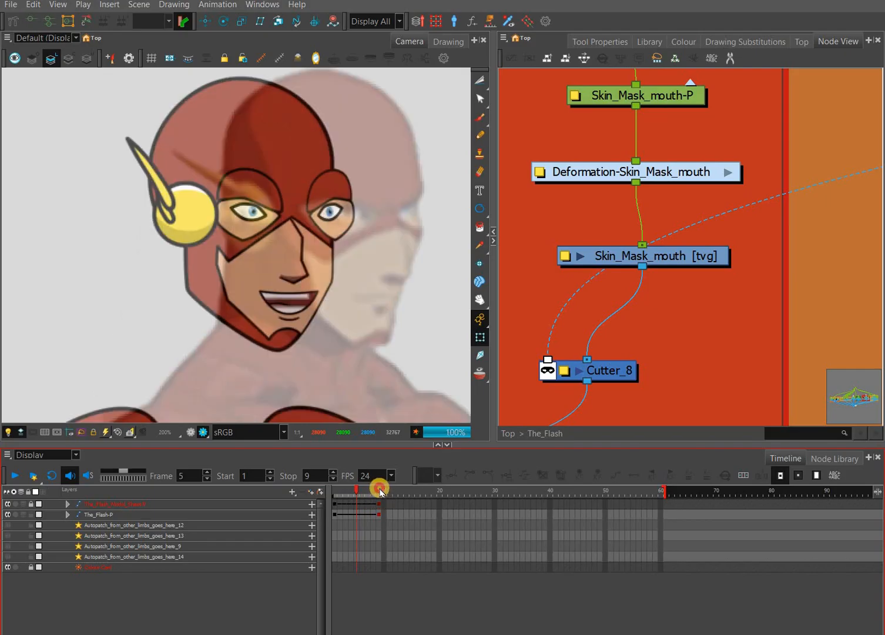
Step: Return the Camera view to OpenGL display and nudge the whole far eye inward to the edge of the side-view face
left_click(191, 432)
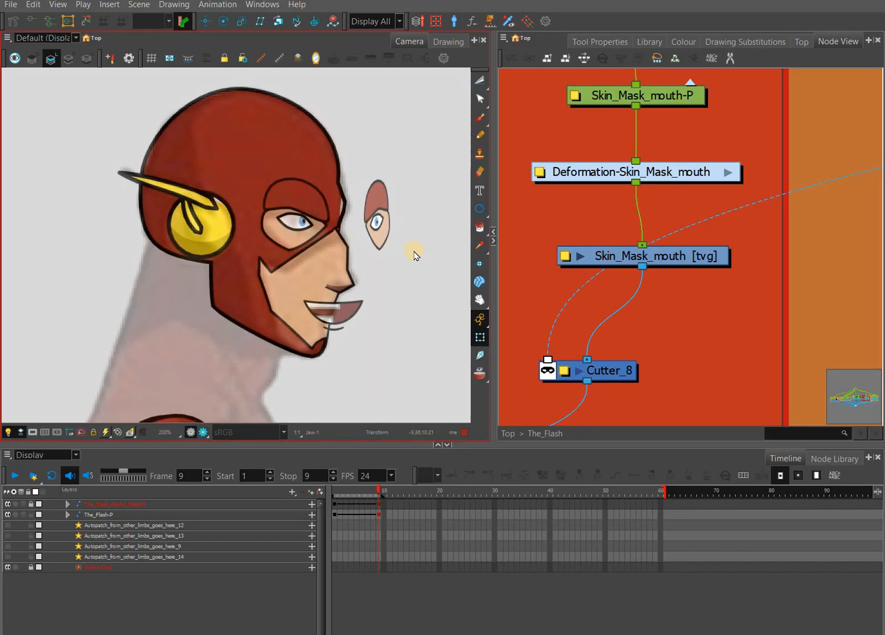
left_click(377, 221)
key("b")
key("b")
key("shift+b")
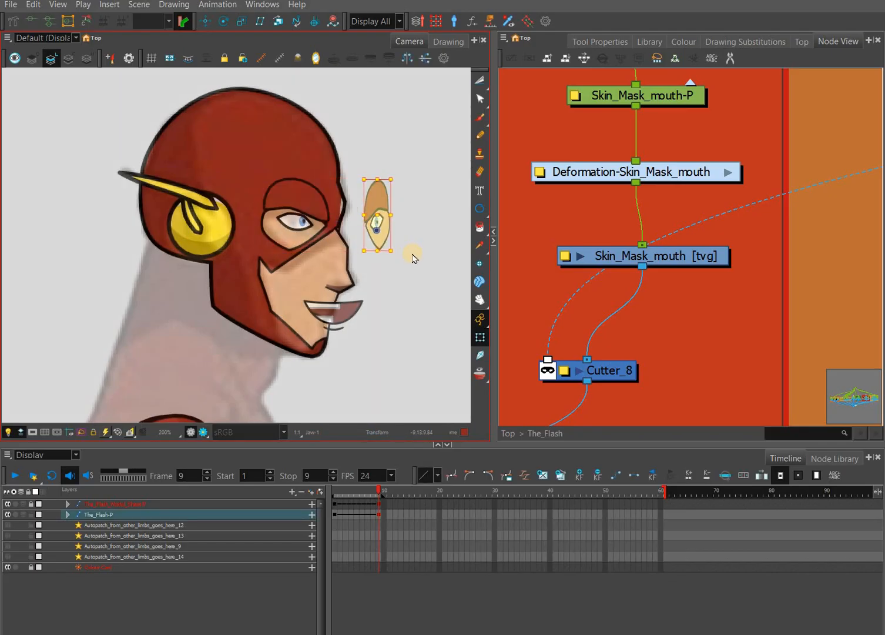
key("Left")
key("Left")
key("Left")
key("Left")
key("Left")
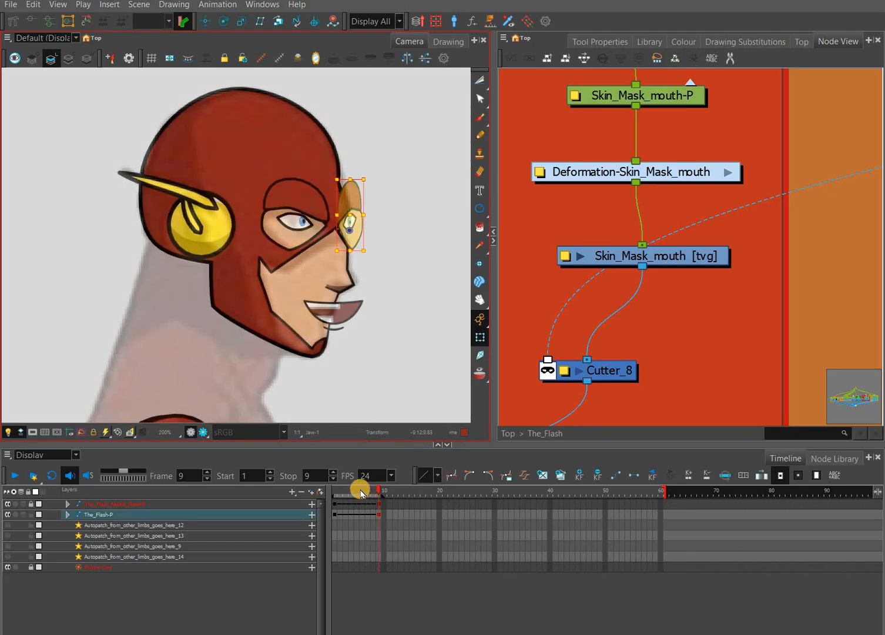
Step: Unlock the model sheet layer and select its cell and The_Flash-P's cell together at frame 5
left_click(361, 491)
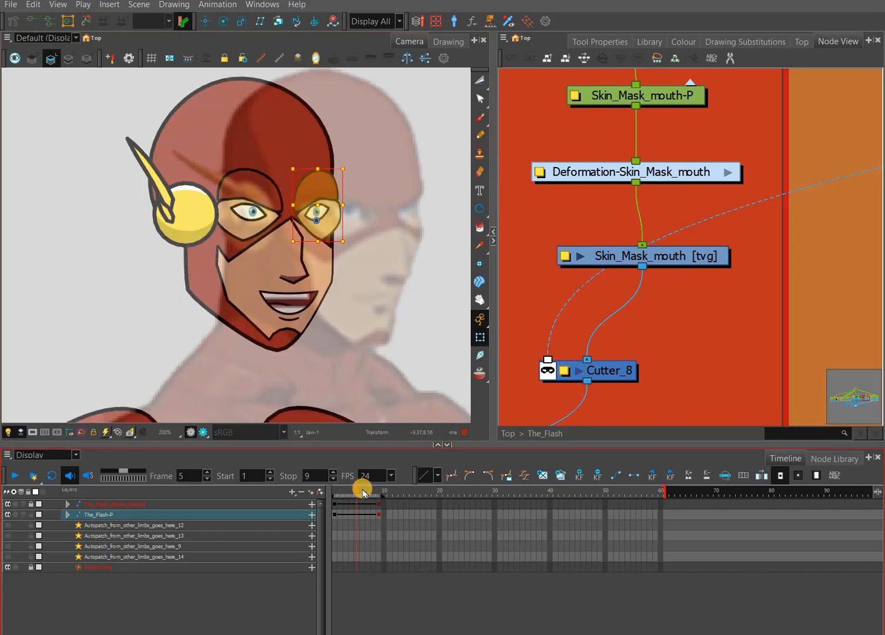
left_click_drag(355, 494, 362, 491)
left_click(359, 491)
left_click(363, 491)
left_click(359, 491)
left_click(362, 493)
left_click_drag(357, 504, 359, 516)
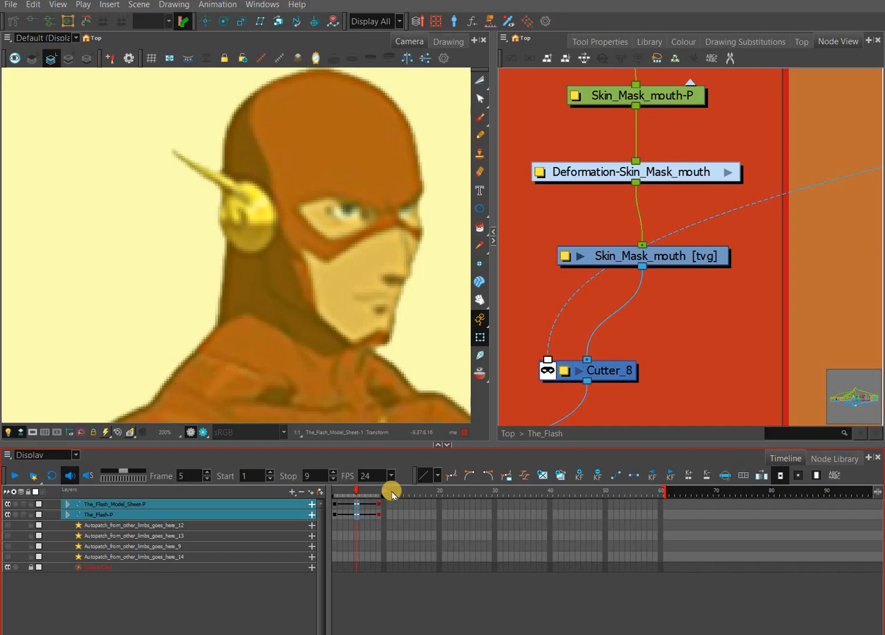
Step: Lengthen both layers' exposures so the side pose starts at frame 11, and set the playback stop frame to 11
key("plus")
key("plus")
key("apostrophe")
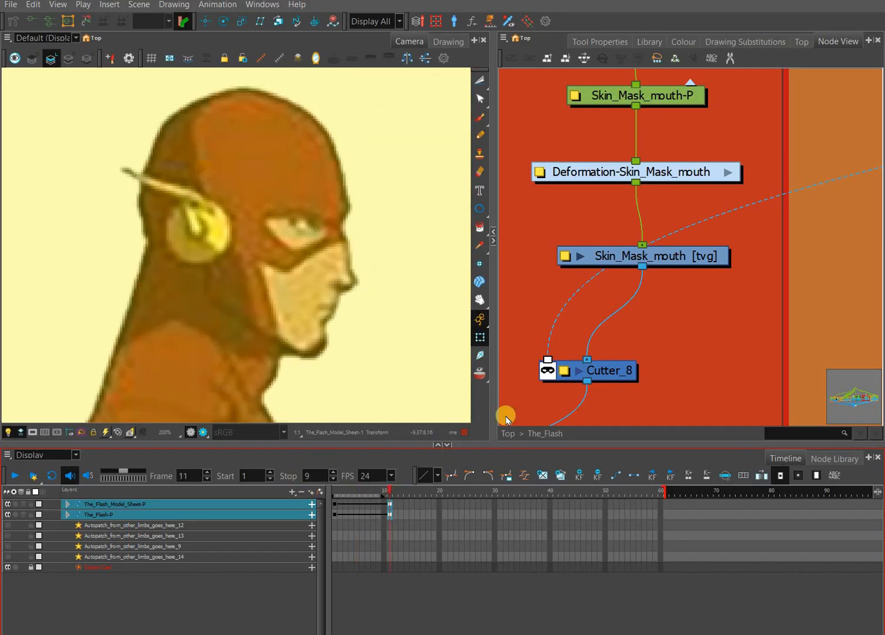
left_click(289, 475)
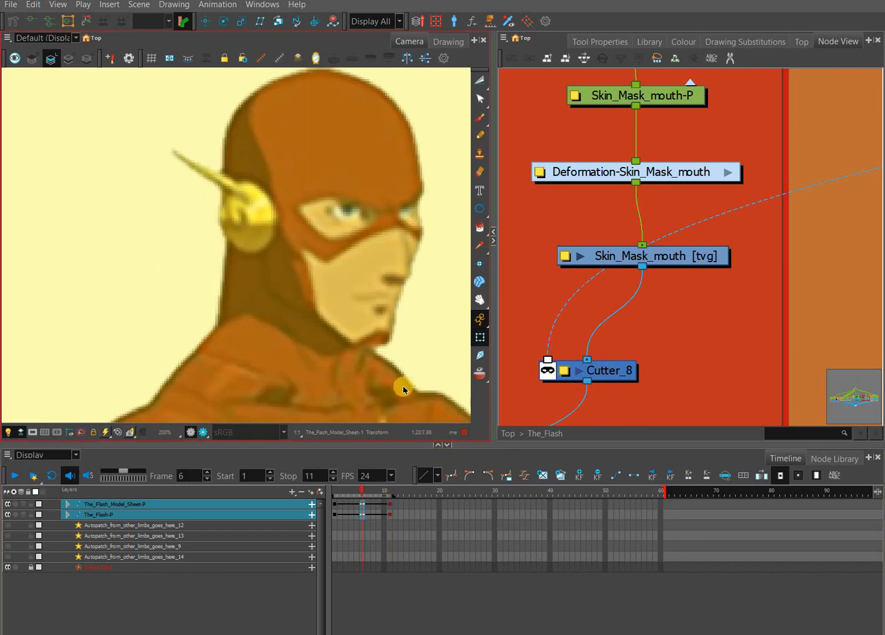
Step: Shorten the exposures of both layers so the front, three-quarter and side poses sit on frames 1, 2 and 3
left_click(363, 504)
key("1")
key("1")
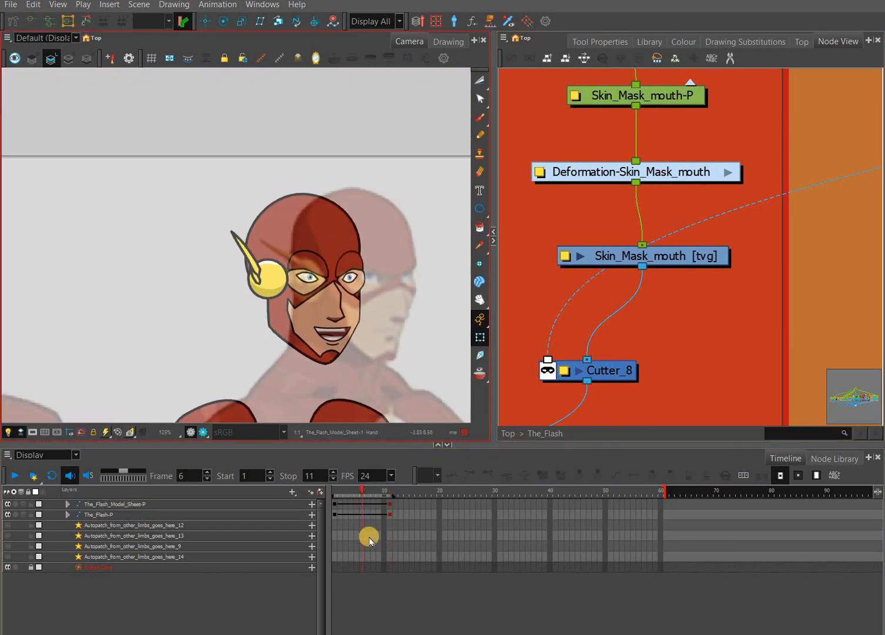
left_click(382, 573)
left_click_drag(362, 505, 365, 516)
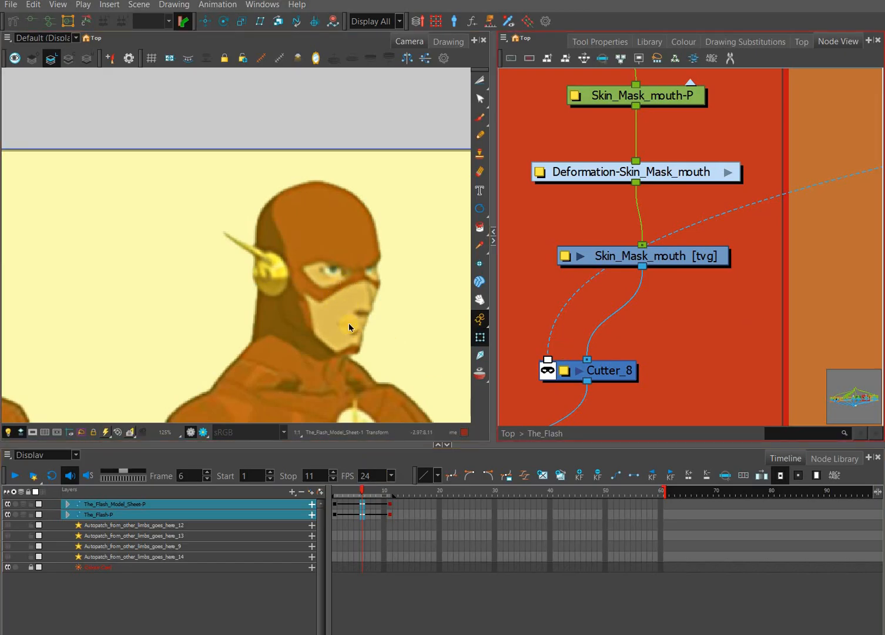
left_click(348, 322)
left_click(340, 513)
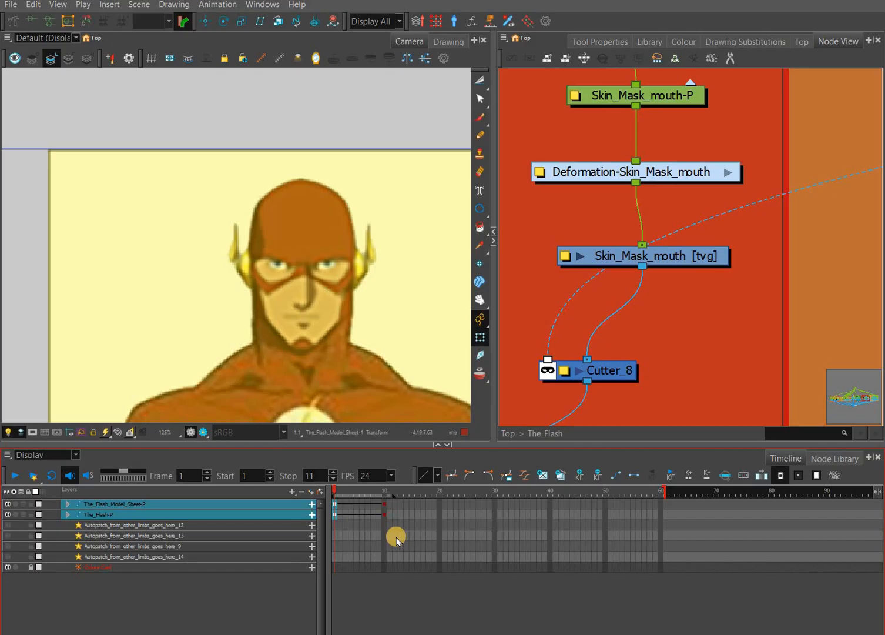
key("minus")
key("minus")
key("minus")
key("minus")
left_click(338, 491)
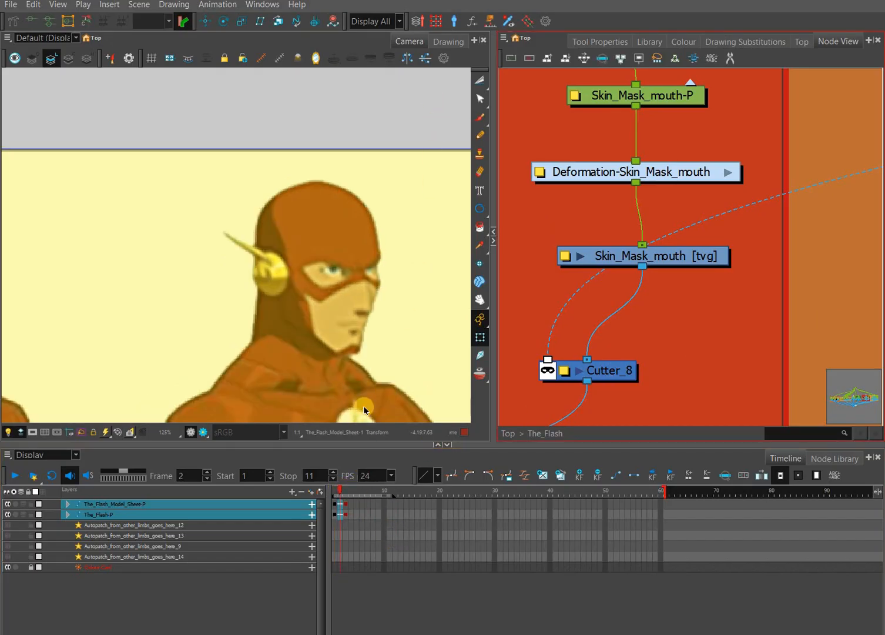
Step: Check the three-quarter pose on frame 2 and the side pose on frame 3 against the model sheet
key("Escape")
scroll(342, 324, "up", 1)
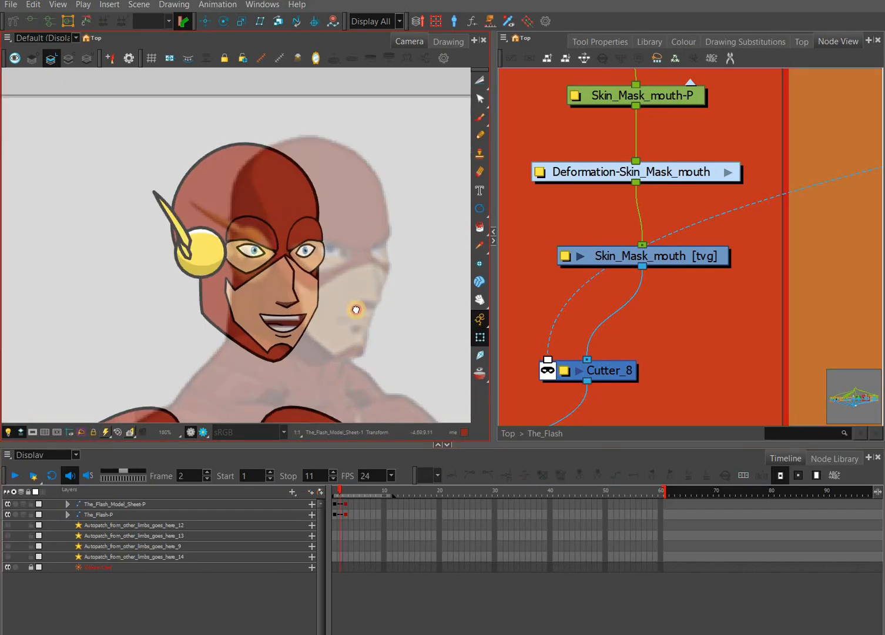
scroll(355, 305, "down", 2)
left_click_drag(344, 286, 299, 239)
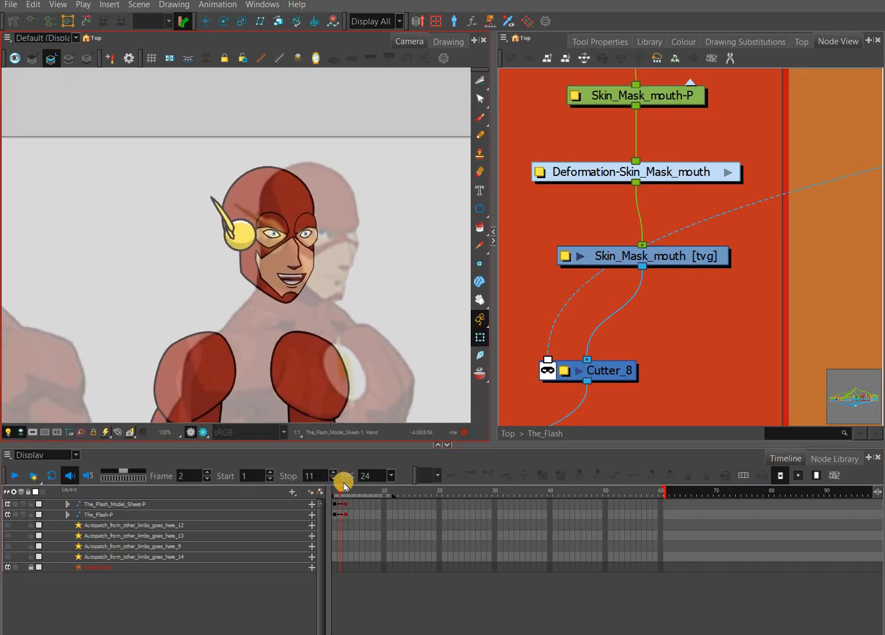
left_click_drag(373, 299, 367, 218)
scroll(382, 253, "down", 3)
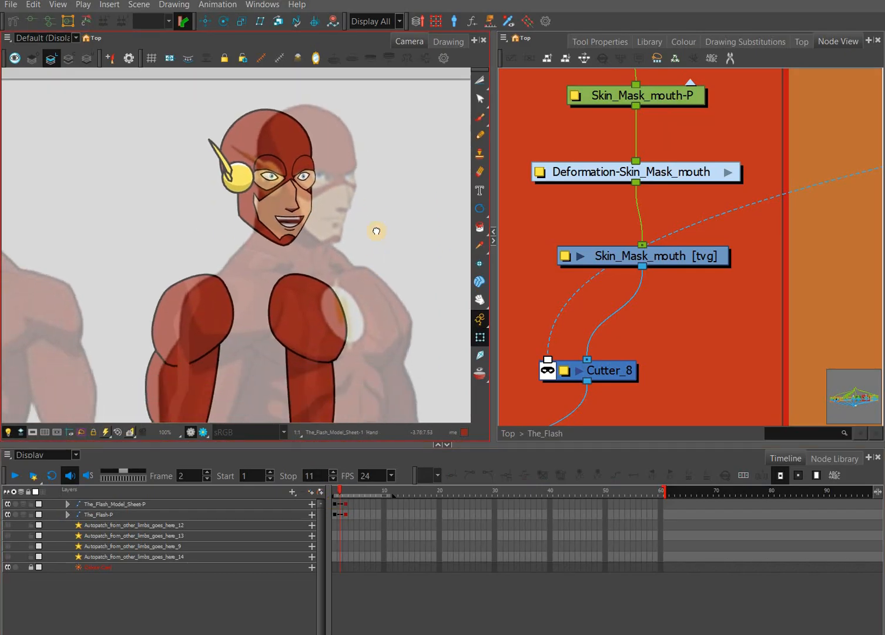
left_click(346, 492)
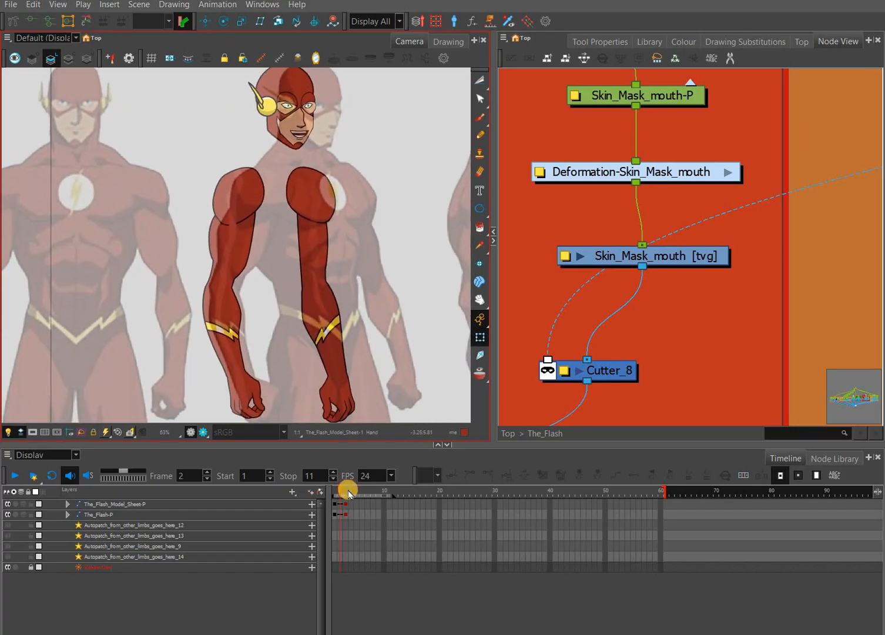
left_click(371, 295)
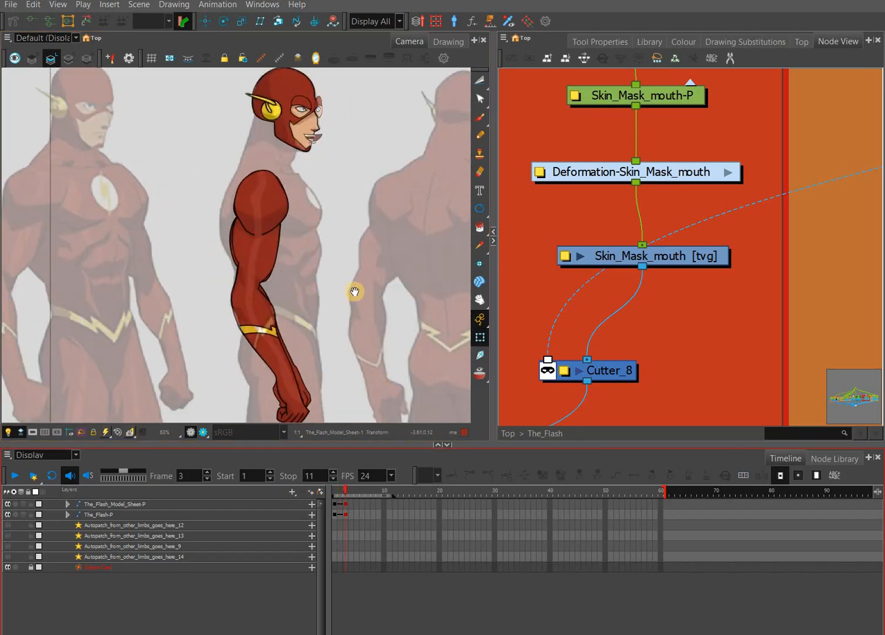
left_click_drag(355, 292, 356, 322)
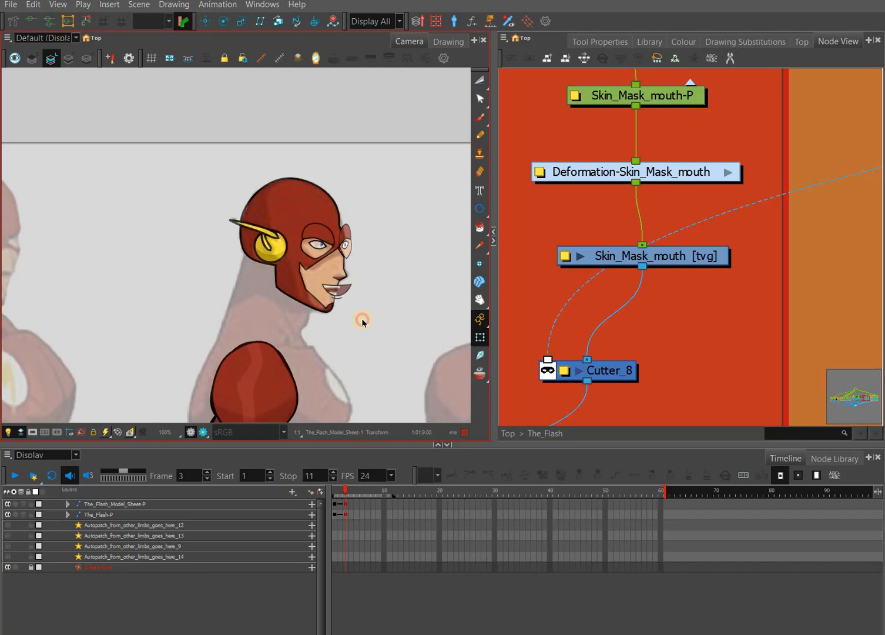
Step: Lock the The_Flash_Model_Sheet-P layer again and clear the selection, with the side-view face in close-up
scroll(362, 321, "up", 6)
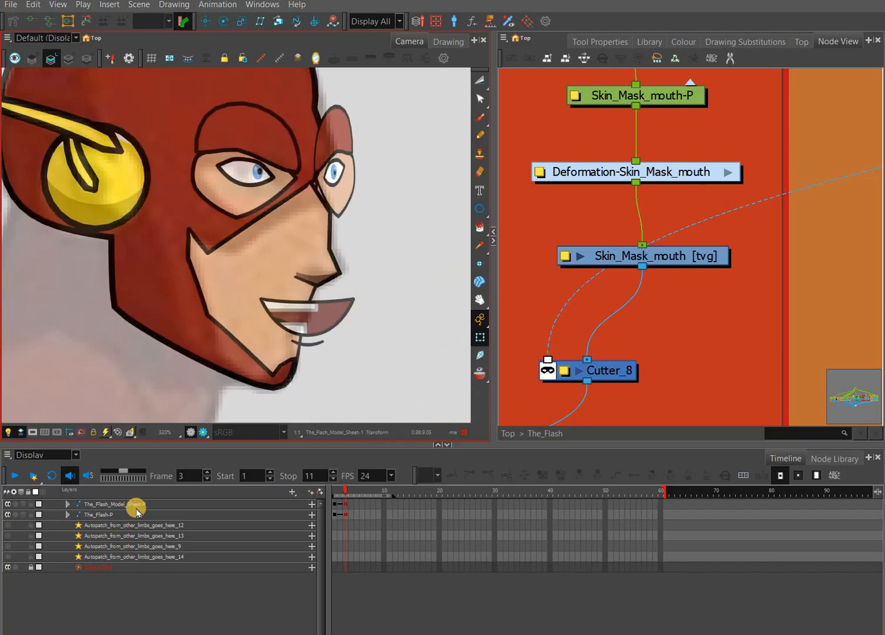
left_click(43, 504)
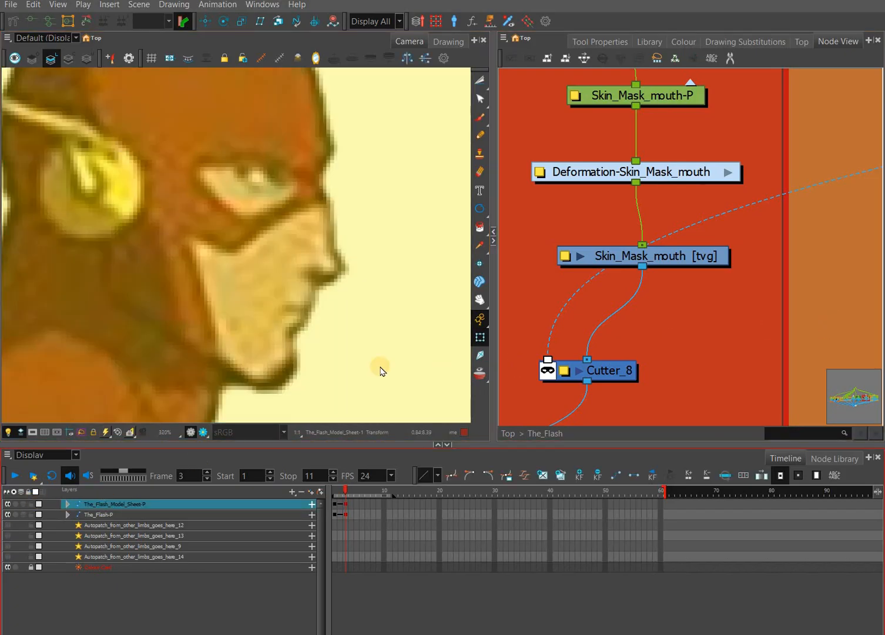
key("ctrl+l")
key("Escape")
Step: Select the lips drawing in the side view and duplicate it as a new drawing substitution
left_click(334, 320)
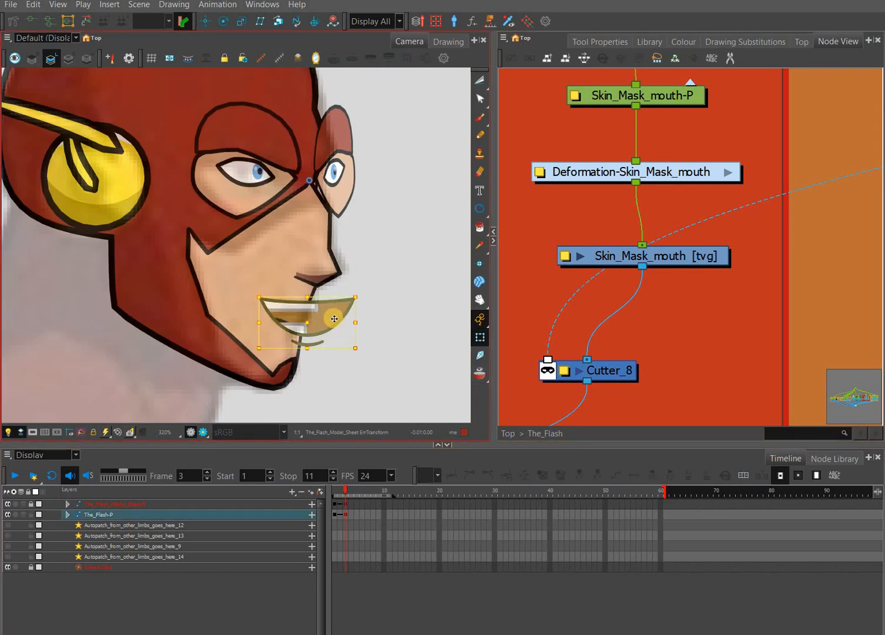
scroll(286, 358, "up", 1)
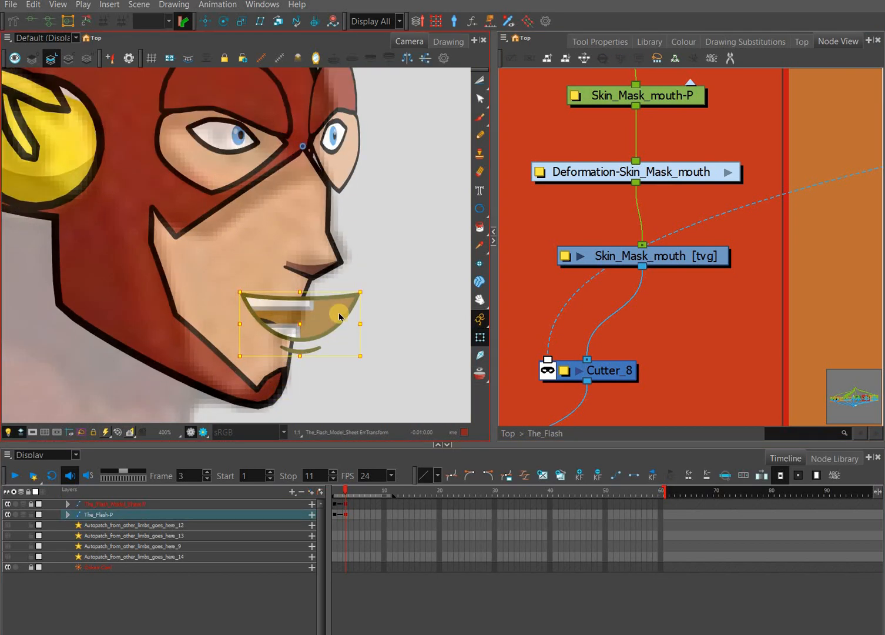
left_click(315, 298)
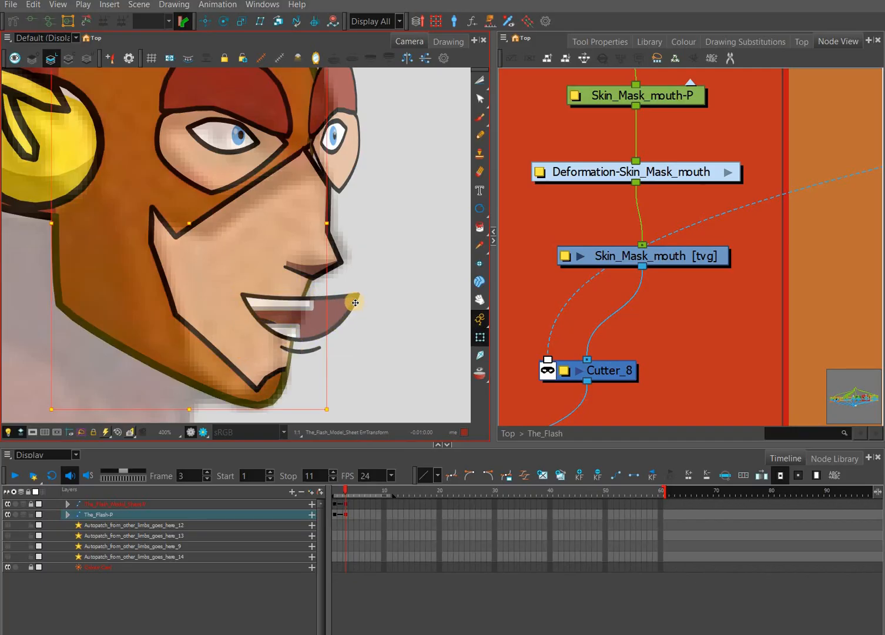
key("ctrl+z")
left_click(702, 49)
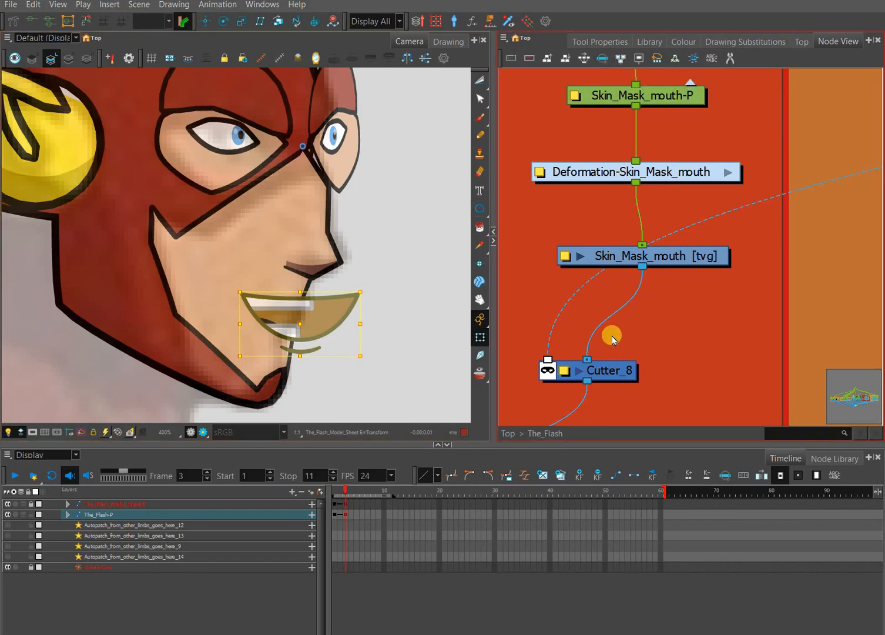
left_click(370, 354)
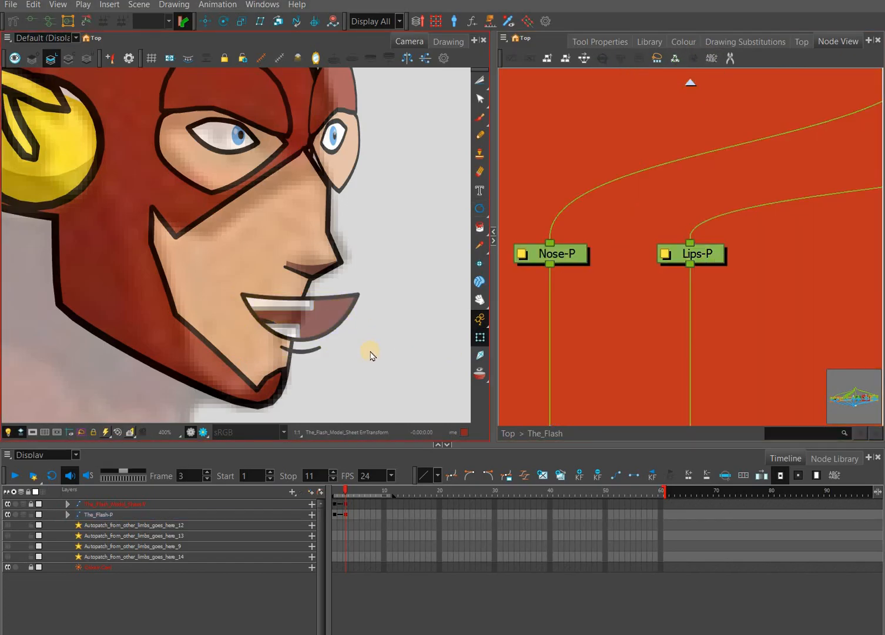
key("ctrl+z")
key("shift+b")
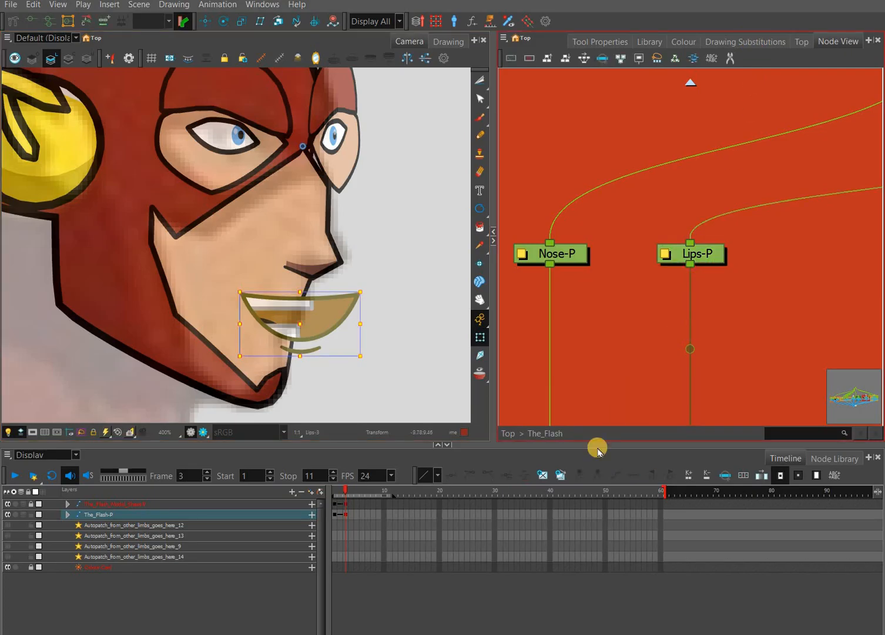
left_click(560, 474)
left_click(561, 476)
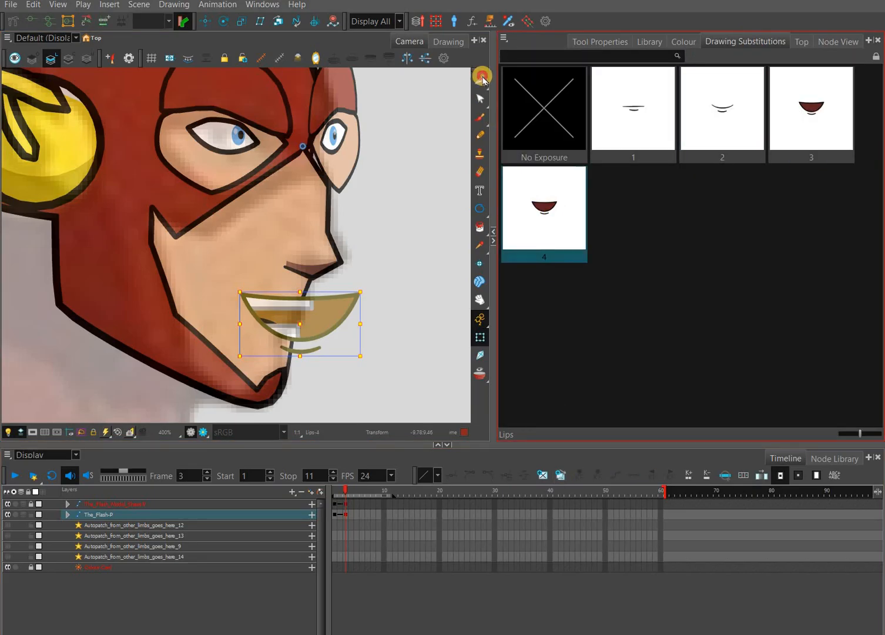
Step: Bring the side-view lips drawing into close-up and show its colour art together with the line art
key("alt+s")
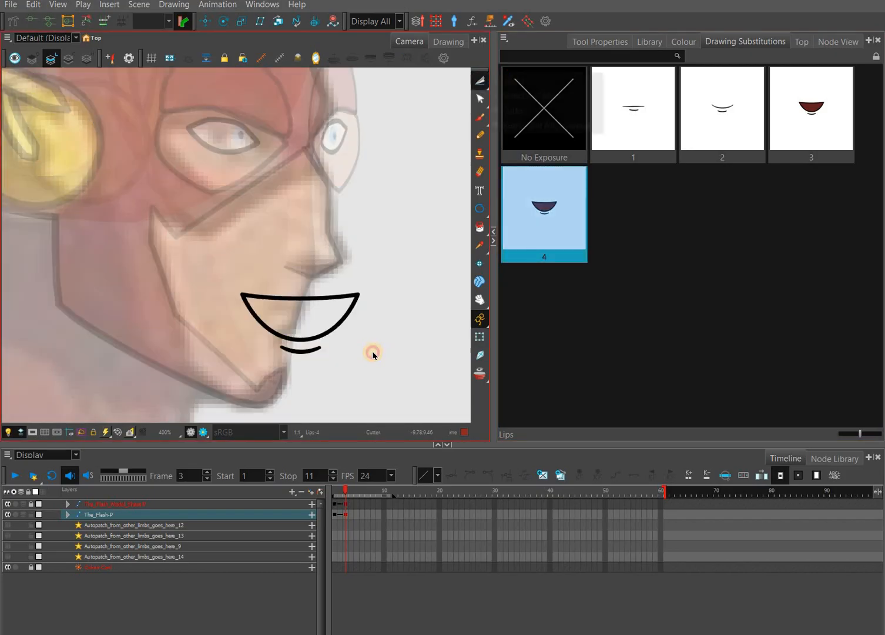
key("space")
left_click_drag(372, 359, 372, 354)
scroll(372, 355, "up", 1)
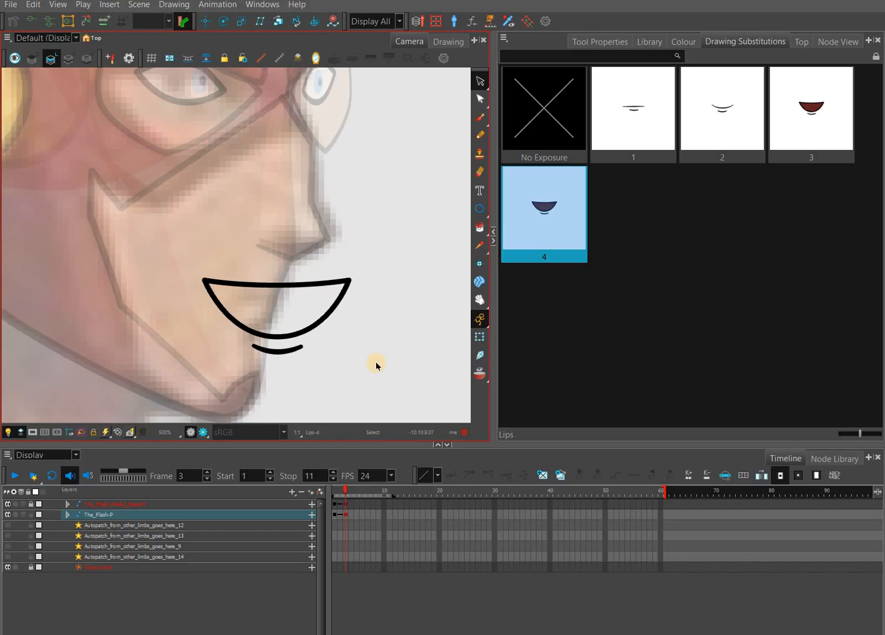
key("space")
left_click_drag(375, 379, 373, 374)
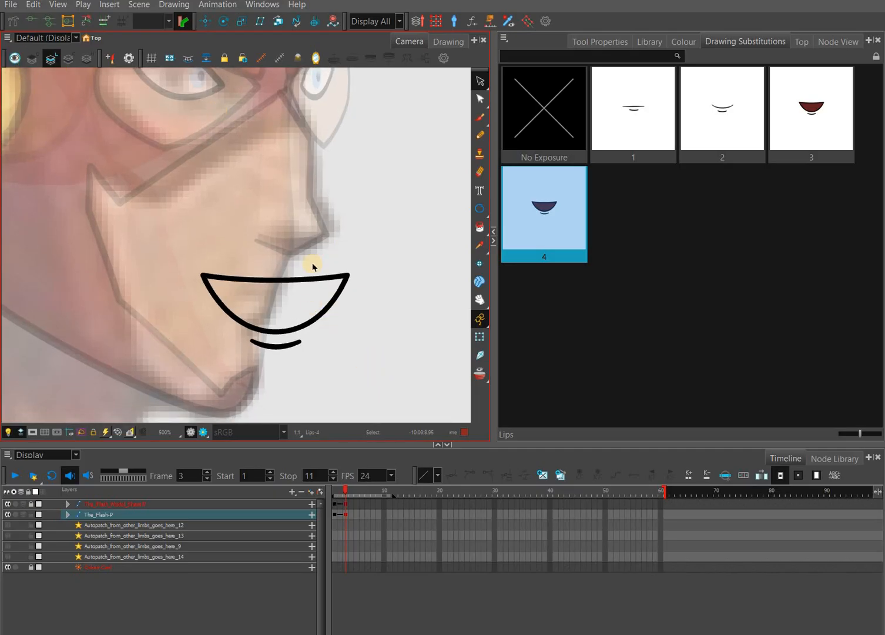
key("shift+p")
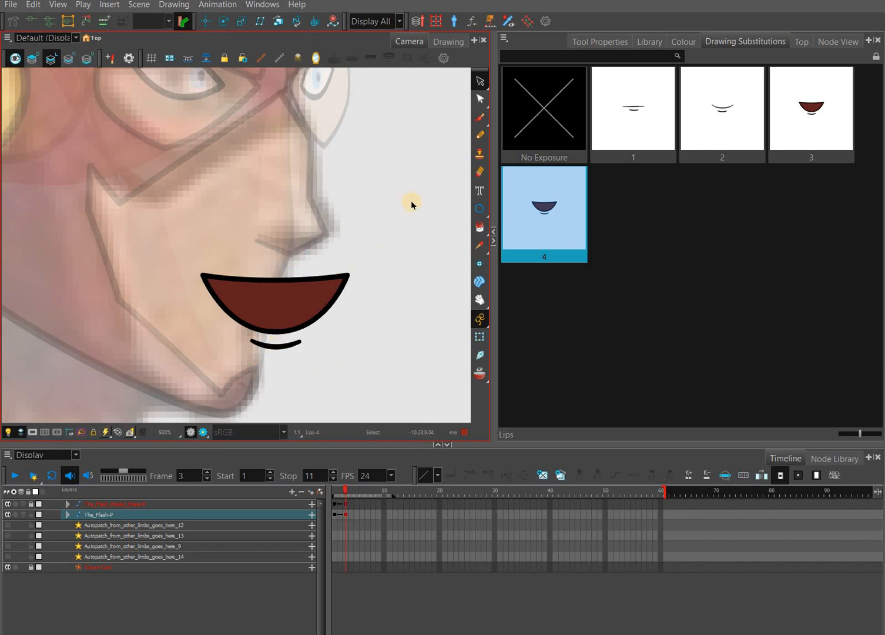
Step: Erase the part of the lips drawing that extends past the side-view face profile, and clear the selection
left_click(559, 98)
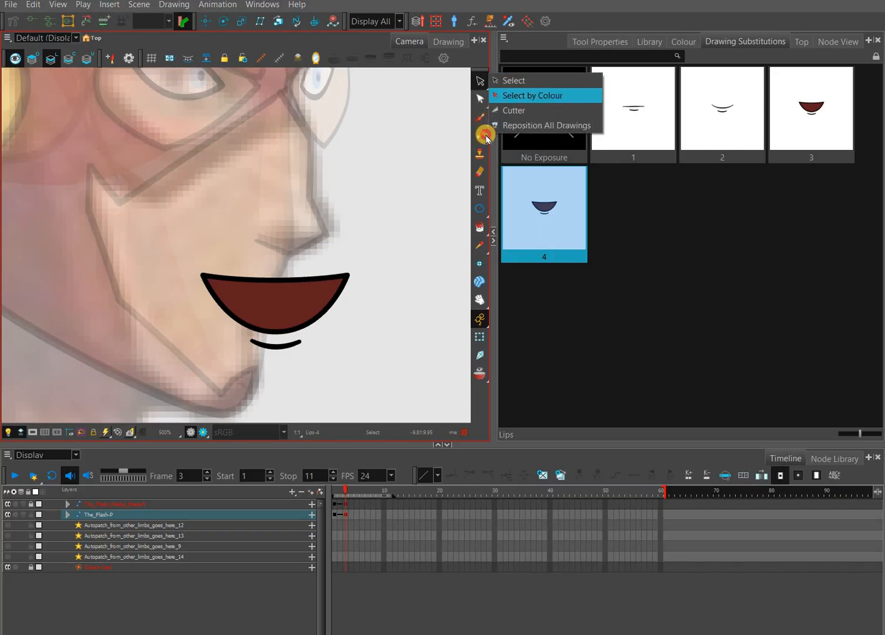
left_click(476, 179)
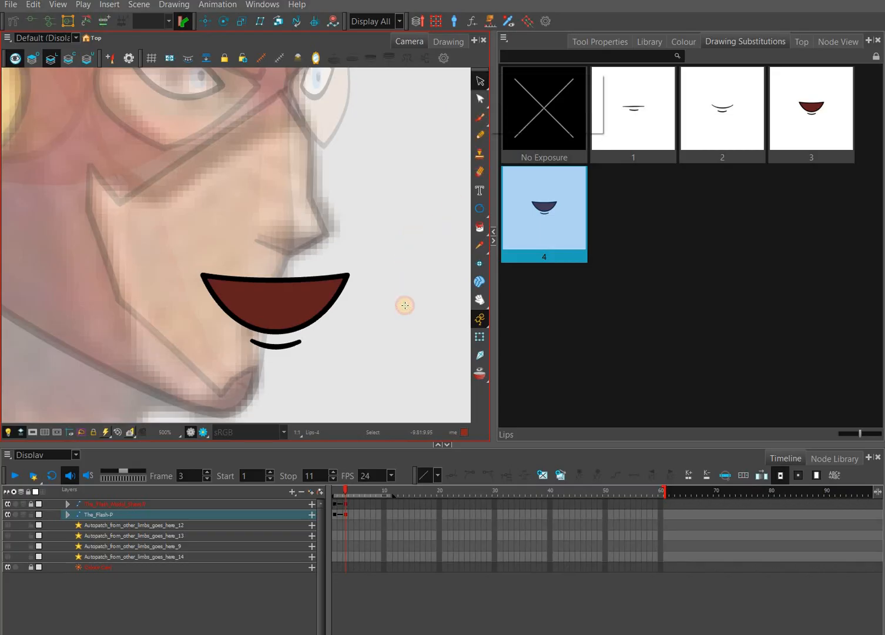
left_click_drag(417, 241, 400, 311)
mouse_move(403, 187)
left_mouse_down()
mouse_move(330, 363)
mouse_move(312, 371)
left_mouse_up()
mouse_move(307, 307)
left_mouse_down()
mouse_move(300, 369)
mouse_move(326, 261)
mouse_move(298, 356)
left_mouse_up()
mouse_move(328, 257)
left_mouse_down()
mouse_move(296, 353)
mouse_move(312, 289)
left_mouse_up()
mouse_move(297, 358)
left_mouse_down()
mouse_move(312, 276)
mouse_move(333, 256)
left_mouse_up()
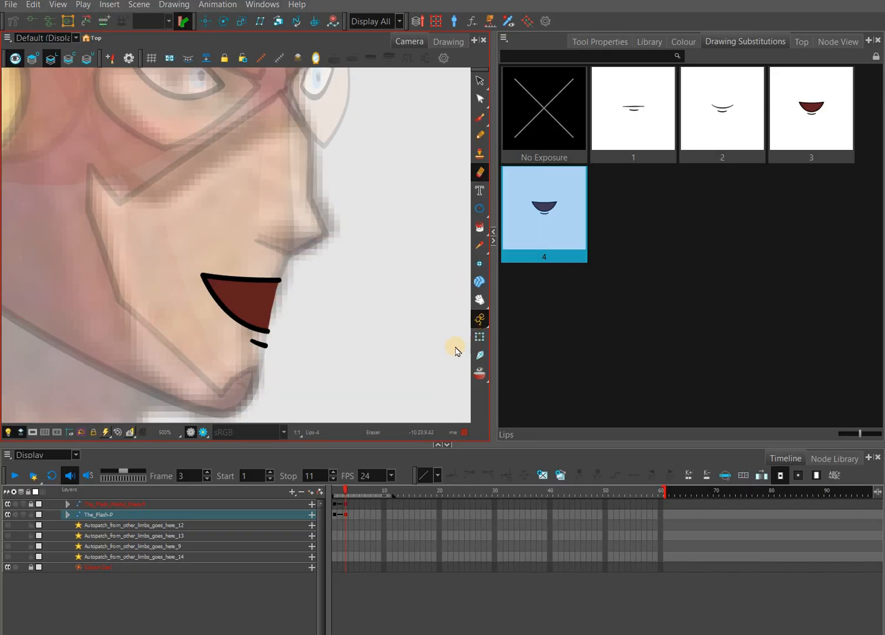
key("shift+t")
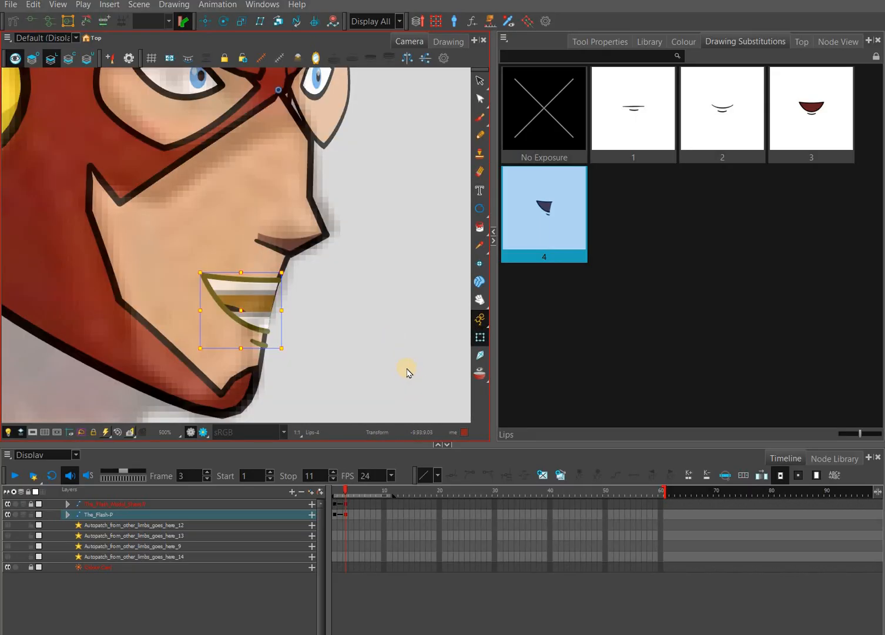
left_click(407, 369)
left_click_drag(395, 328, 414, 367)
scroll(351, 368, "down", 2)
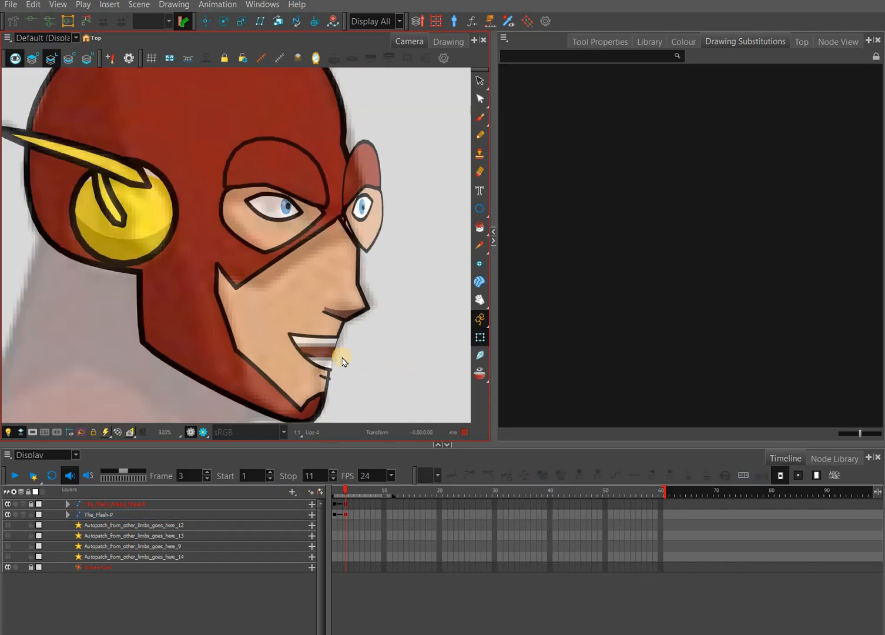
Step: Nudge the teeth back inside the side-view face profile, with a slight forward correction on the lower teeth
scroll(330, 356, "up", 3)
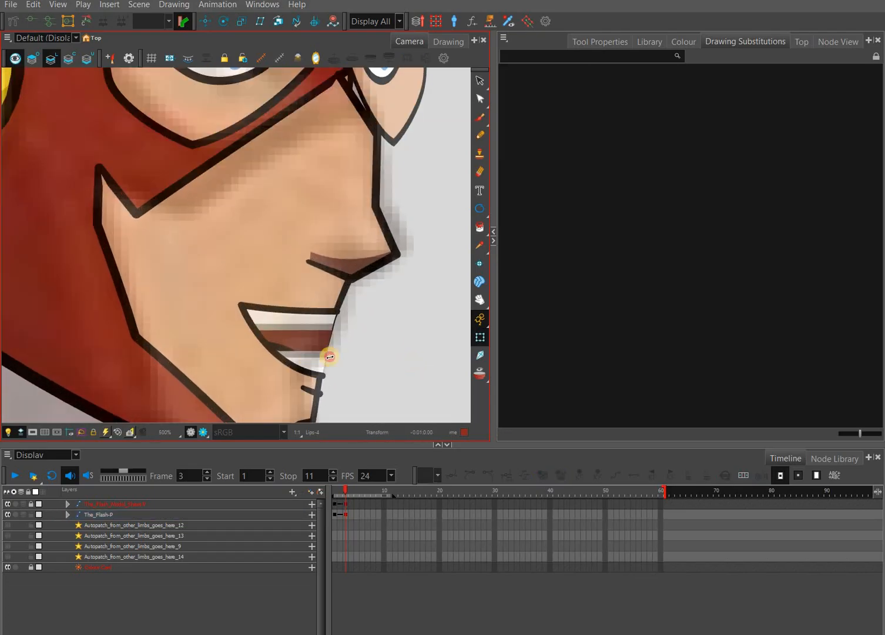
scroll(330, 356, "up", 2)
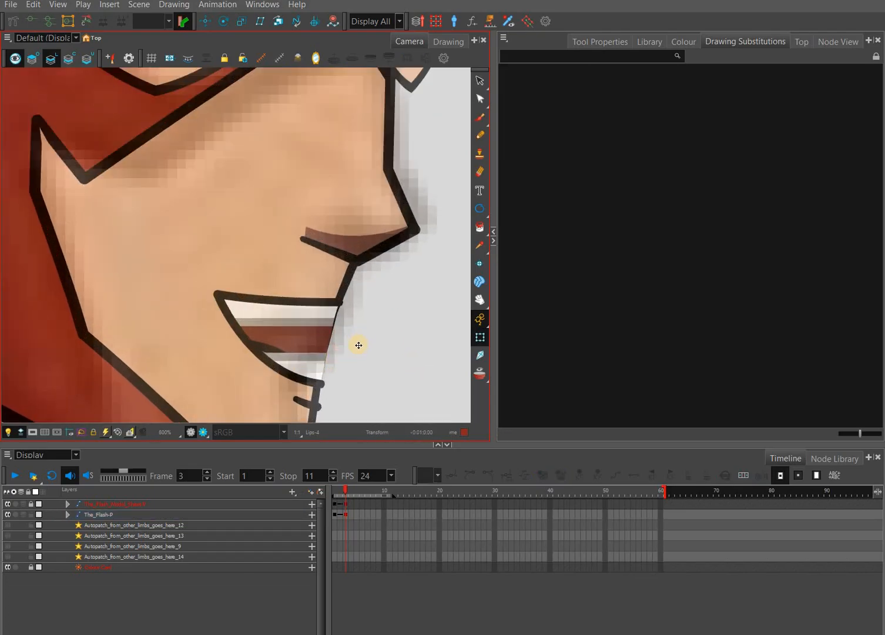
left_click(381, 331)
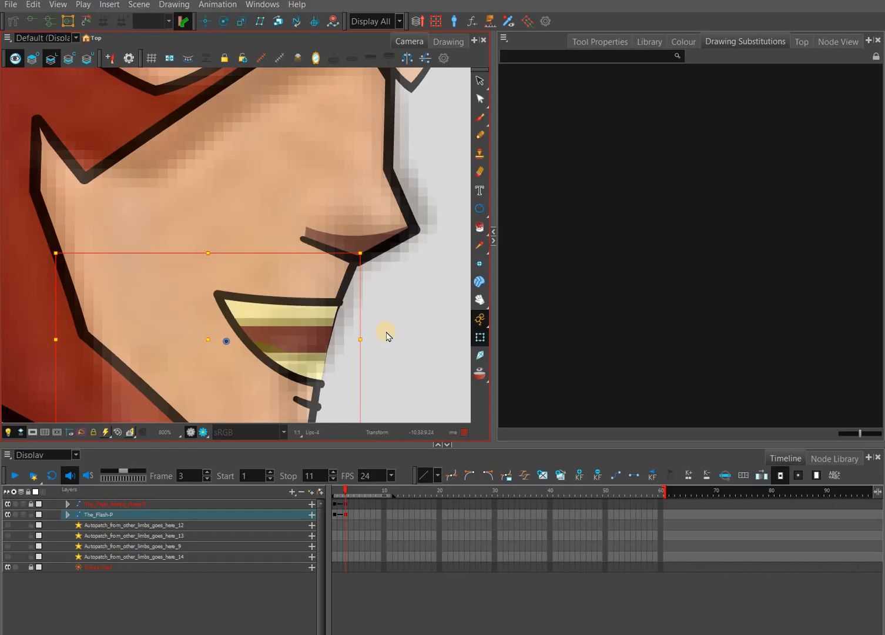
key("Left")
key("Left")
key("Left")
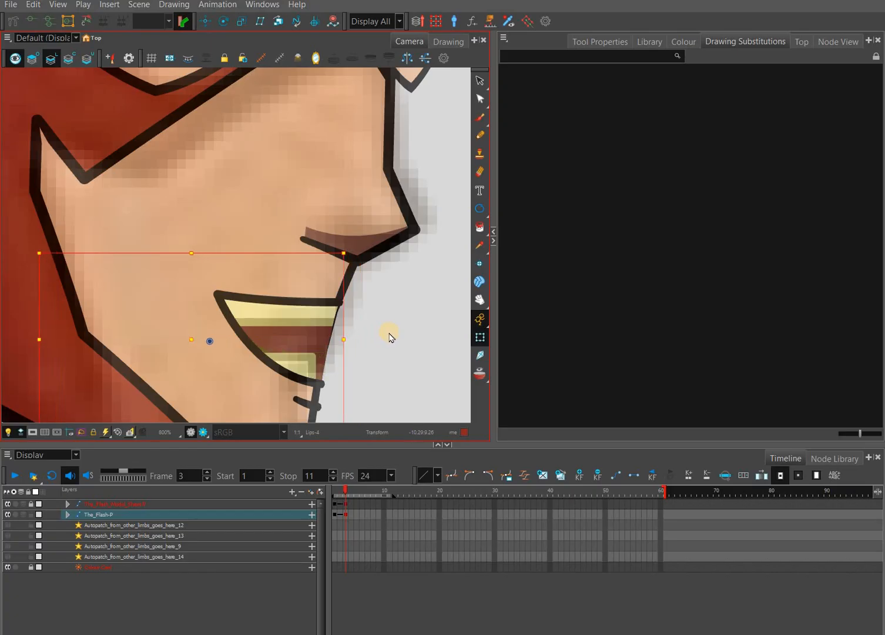
key("Left")
key("Left")
key("Left")
key("Left")
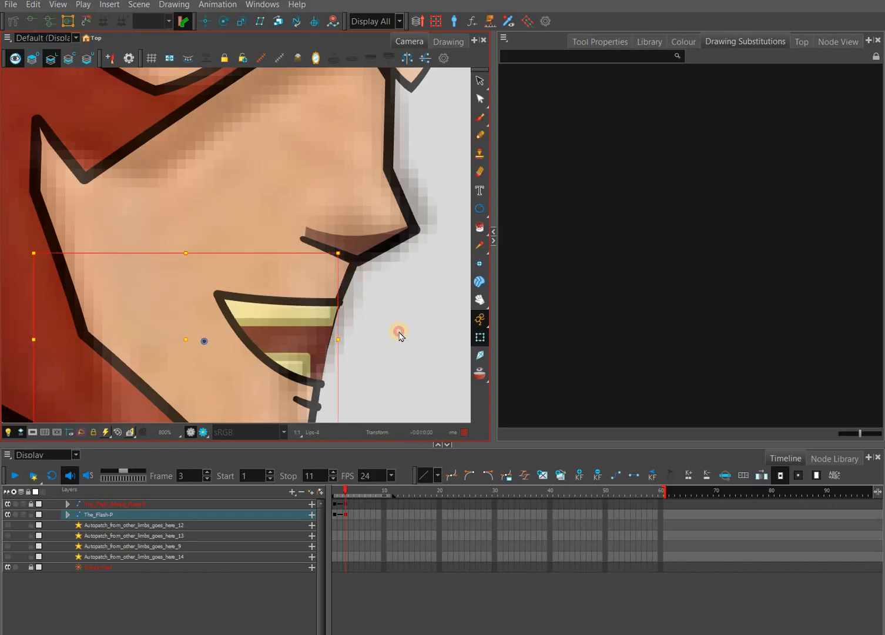
left_click(347, 350)
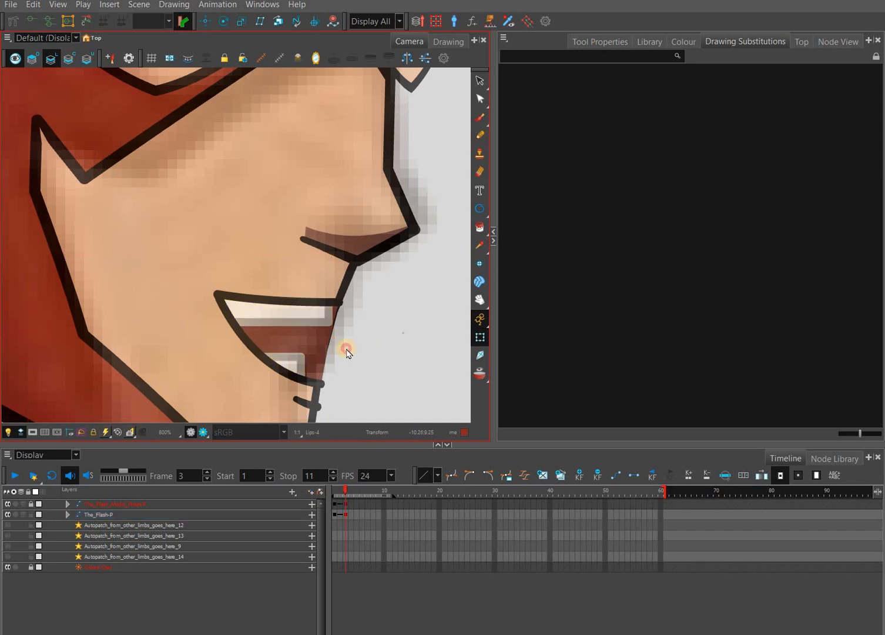
left_click(296, 339)
key("Right")
left_click(284, 338)
left_click(386, 347)
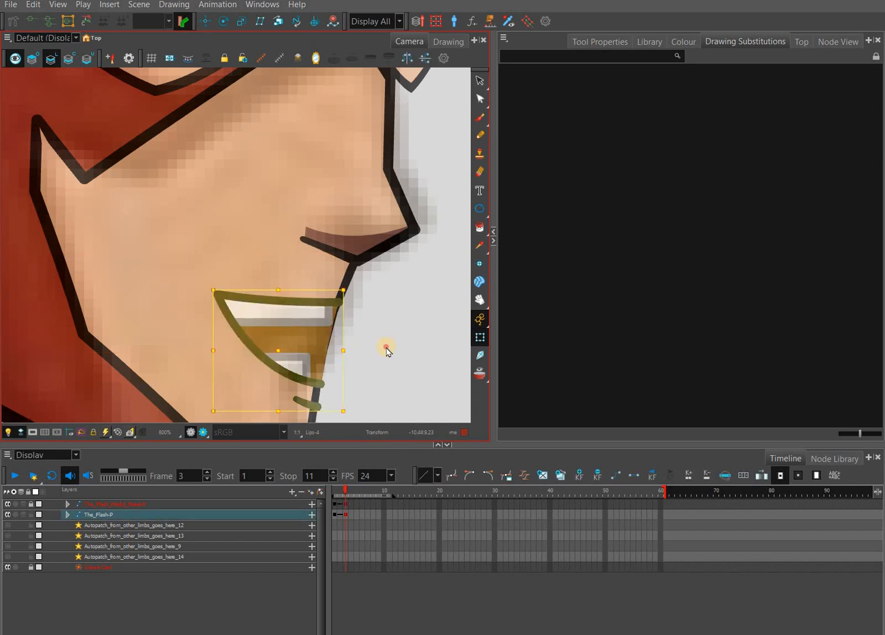
Step: Move the dark red mouth fill of the lips drawing from the colour art to the underlay art layer
scroll(361, 348, "down", 2)
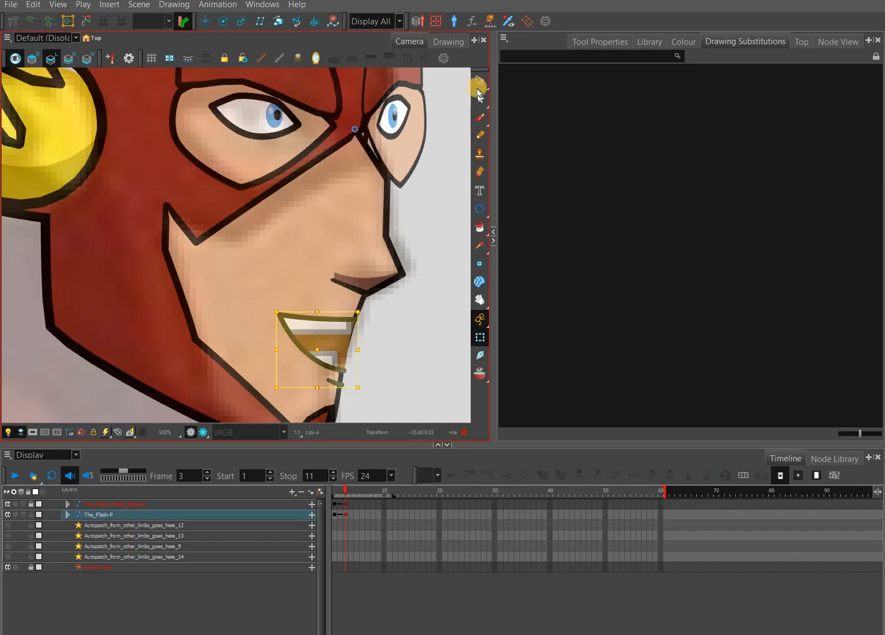
left_click(346, 343)
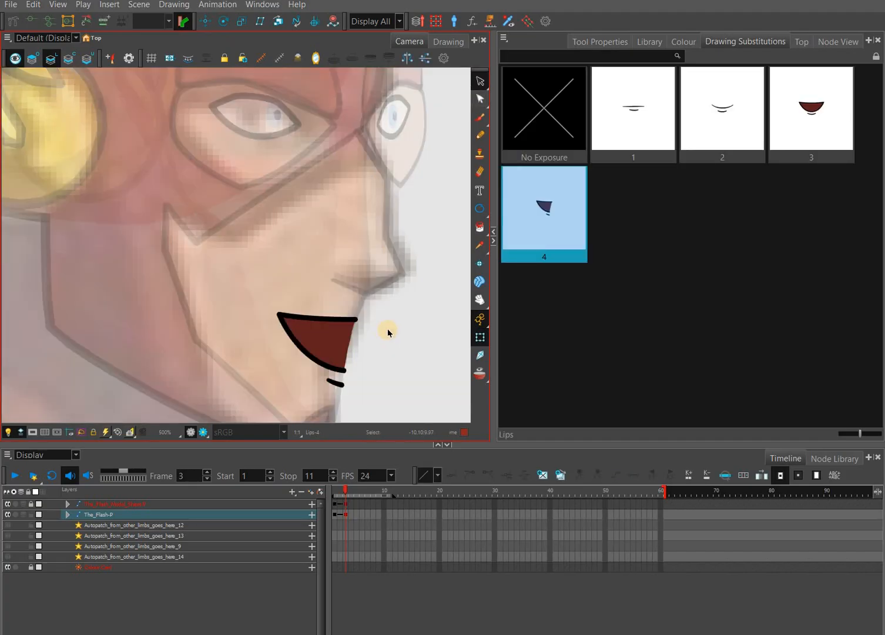
key("alt+s")
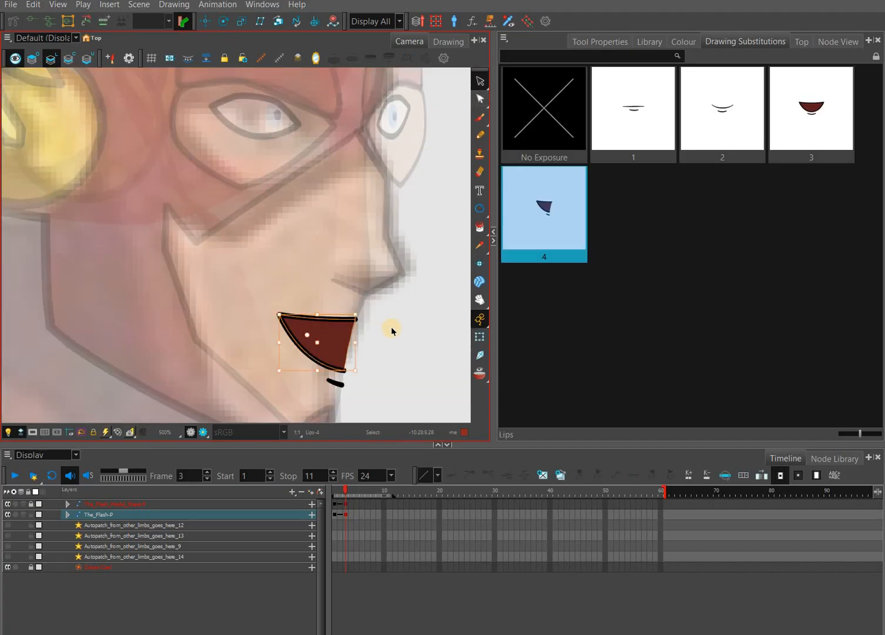
left_click(90, 58)
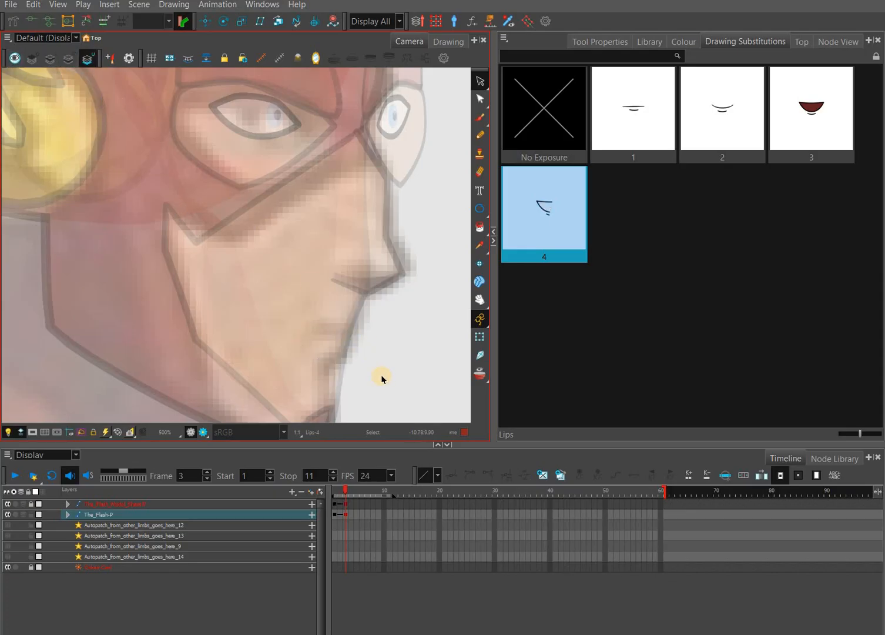
key("ctrl+v")
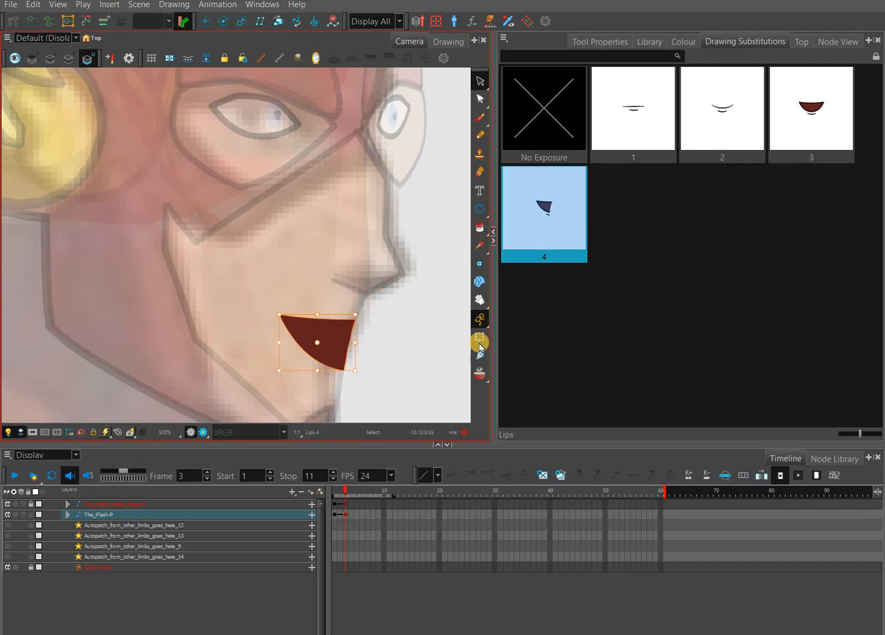
key("shift+t")
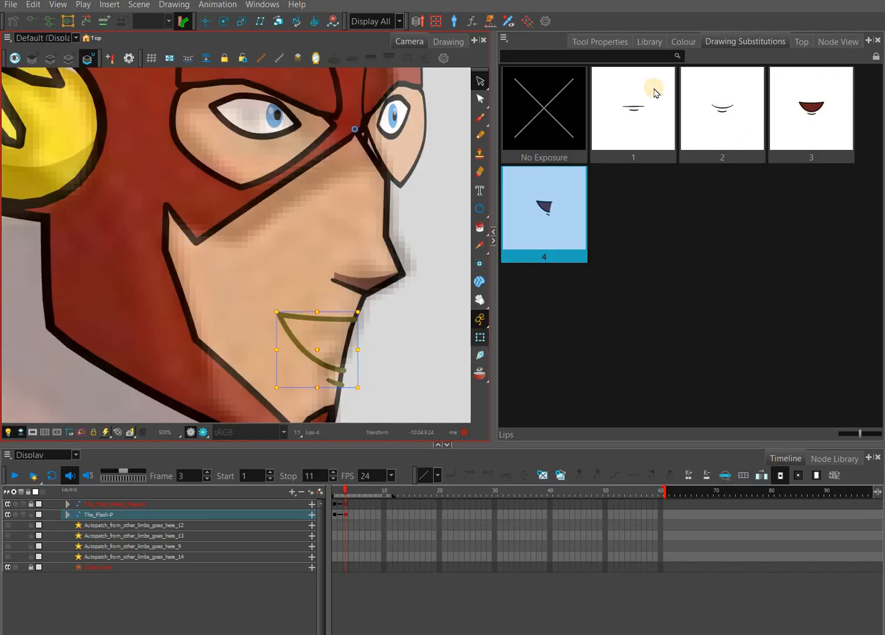
Step: Raise the Lips node in the node network to leave more room above Line-Art_3 and Colour-Art_5
left_click(624, 89)
left_click(602, 57)
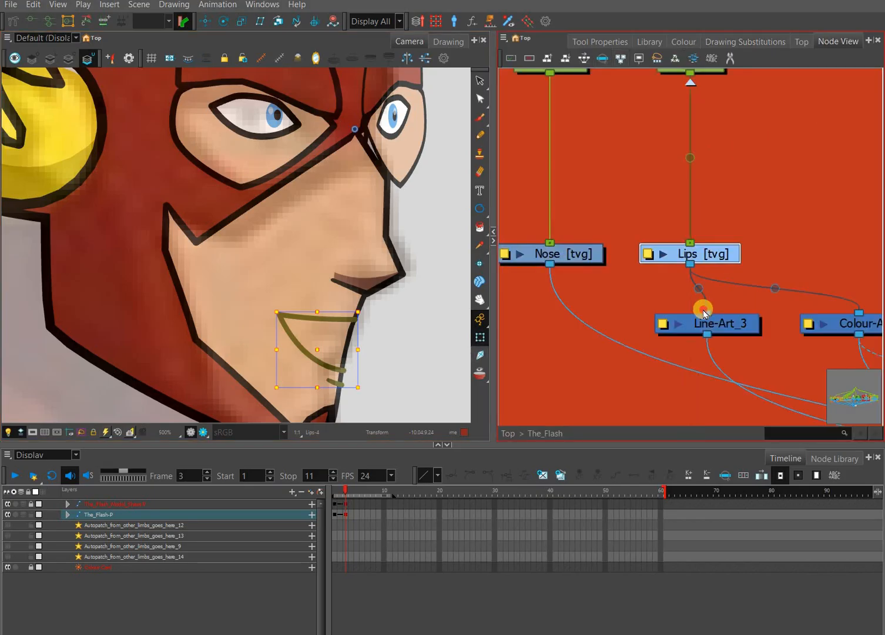
mouse_move(781, 324)
left_mouse_down()
mouse_move(766, 384)
mouse_move(658, 212)
left_mouse_up()
key("Up")
key("Up")
key("Up")
key("Up")
key("Up")
key("Up")
key("Right")
key("Right")
key("Right")
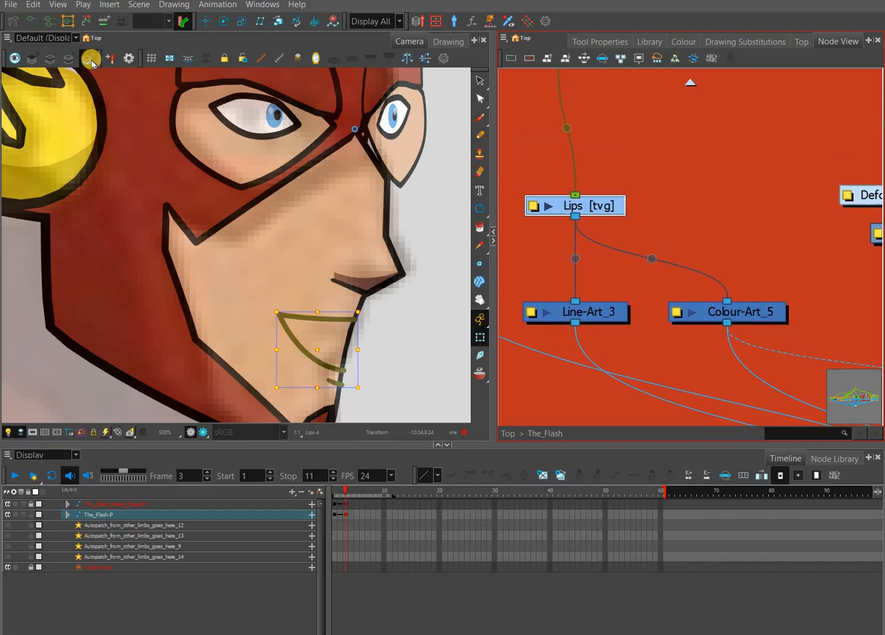
Step: Add an Underlay-Layer node from the node library and connect the Lips drawing's output to it
key("ctrl+Tab")
left_click(174, 497)
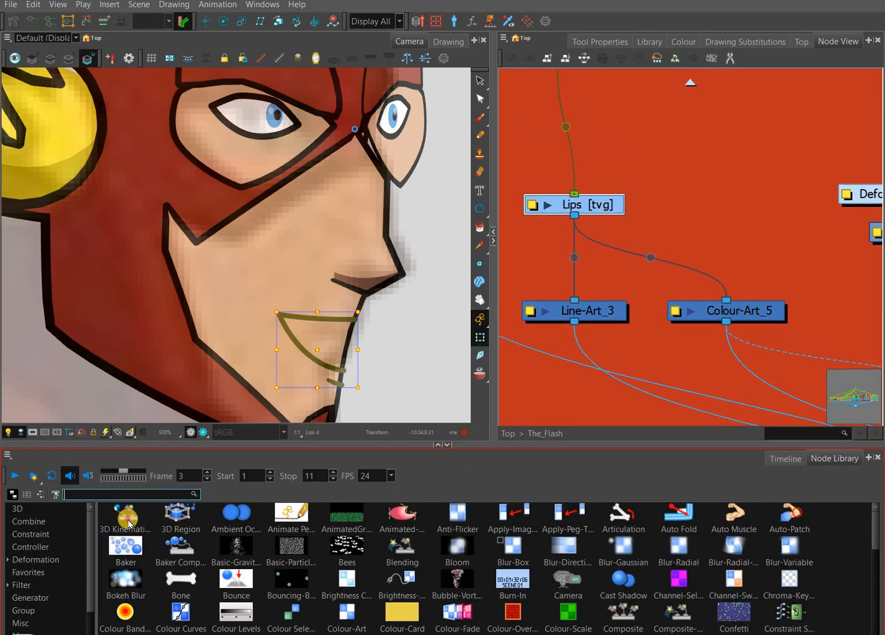
type("under")
key("Tab")
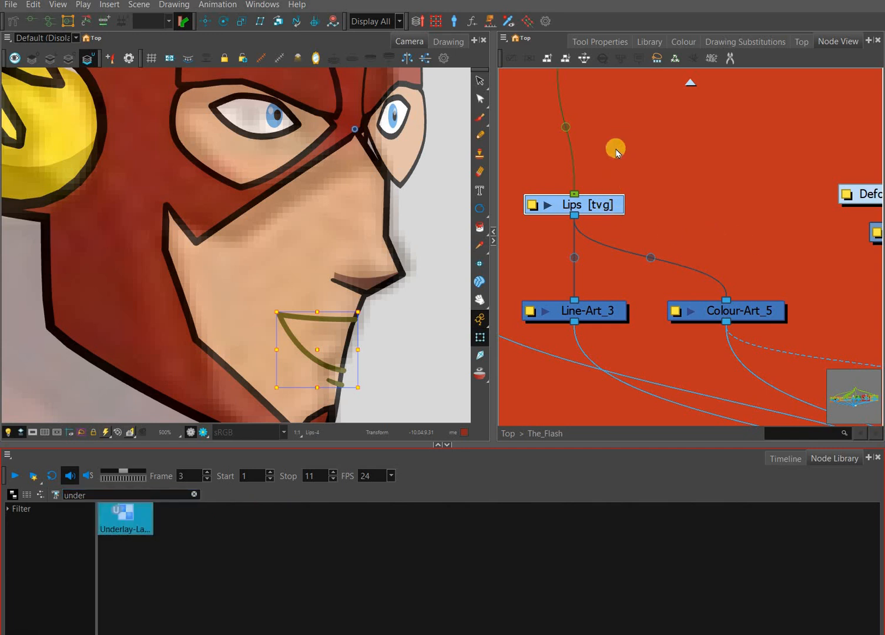
key("Return")
left_click_drag(728, 234, 748, 242)
mouse_move(605, 205)
left_mouse_down()
mouse_move(620, 136)
mouse_move(661, 153)
mouse_move(714, 230)
mouse_move(731, 204)
mouse_move(682, 236)
mouse_move(701, 234)
left_mouse_up()
scroll(665, 256, "down", 2)
scroll(682, 259, "up", 1)
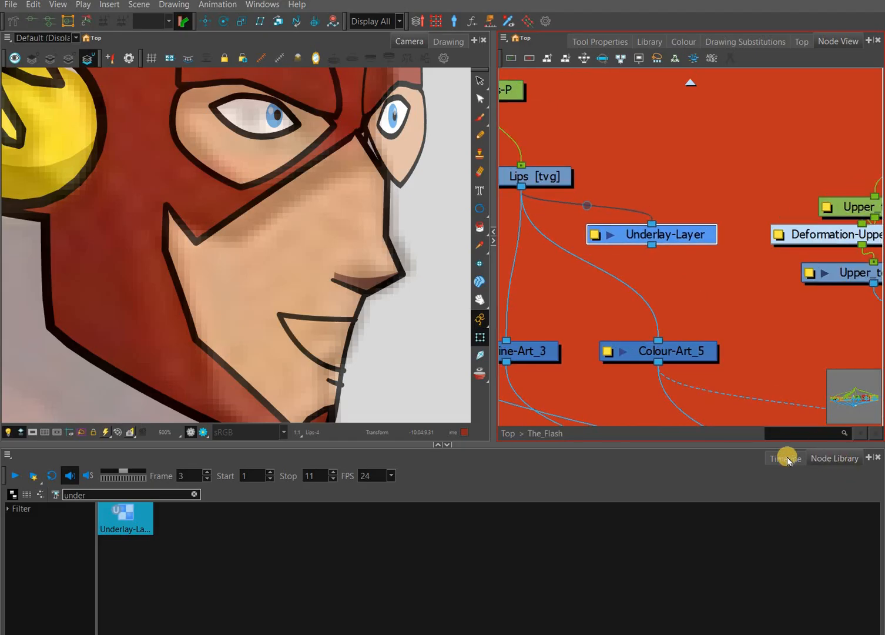
Step: Find the Cutter node in the node library and add it to the network near Underlay-Layer
key("ctrl+z")
left_click(810, 460)
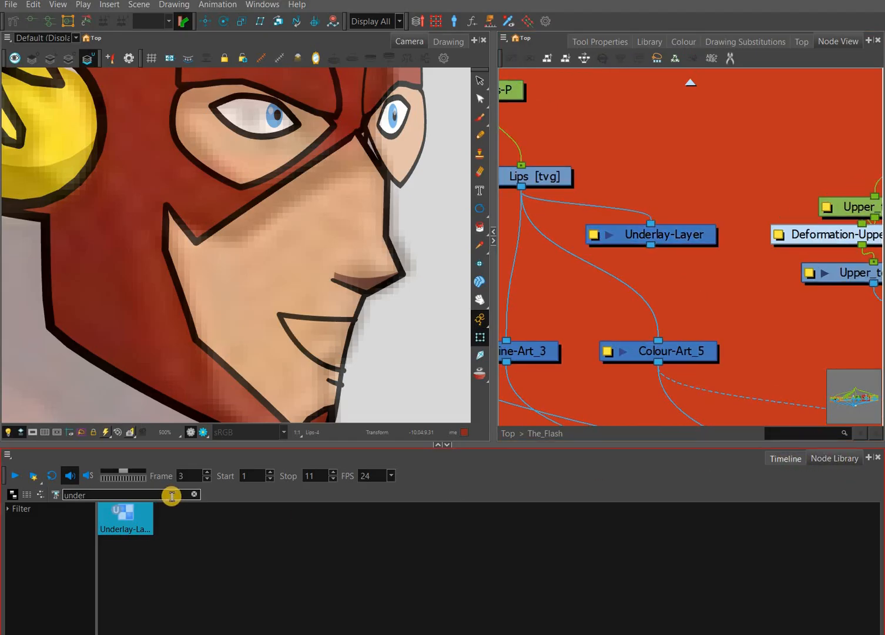
left_click(172, 496)
key("BackSpace")
key("BackSpace")
key("BackSpace")
key("BackSpace")
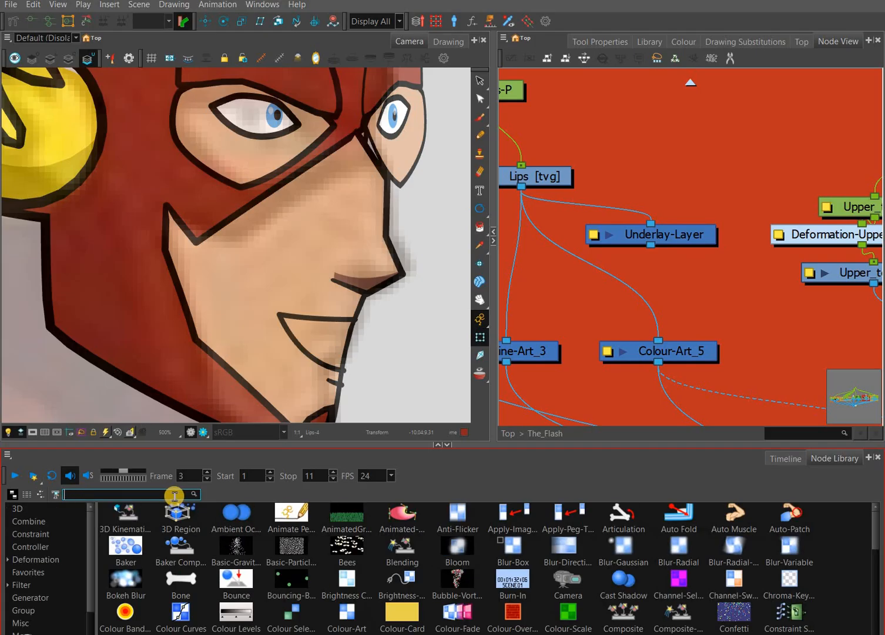
type("cutter")
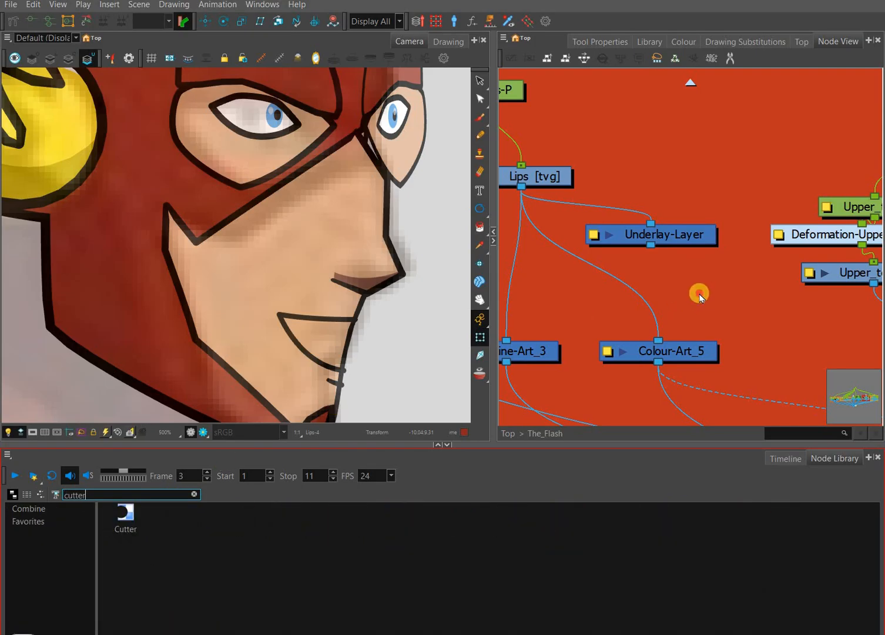
key("Return")
key("Return")
Step: Place the Cutter node beneath Underlay-Layer and move both nodes down beside the head's Composite_3
left_click_drag(680, 293, 695, 277)
scroll(693, 293, "down", 10)
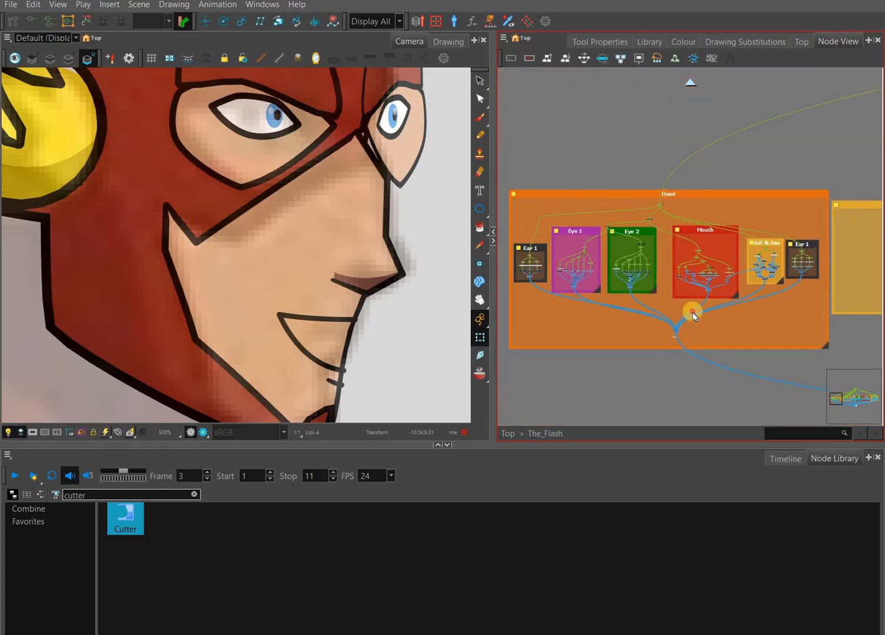
scroll(685, 307, "up", 10)
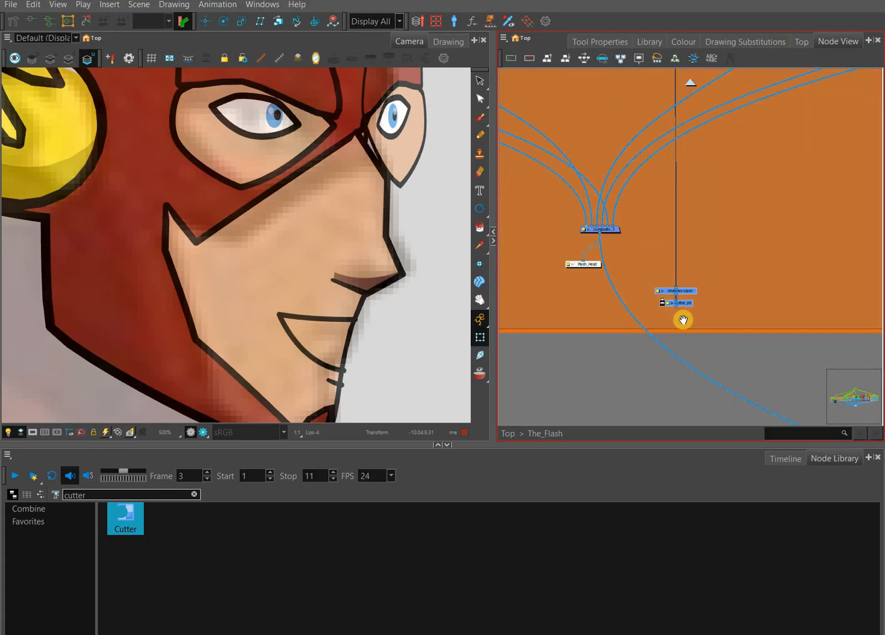
scroll(700, 344, "up", 4)
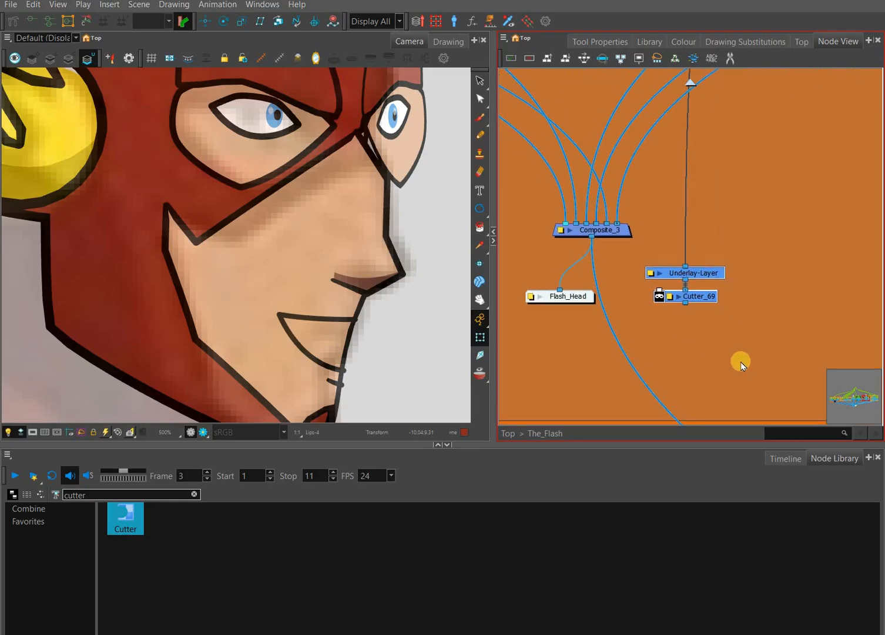
Step: Add a Composite node below Cutter_69 on the head's output line and connect Composite_3 to it through the Cutter
key("ctrl+h")
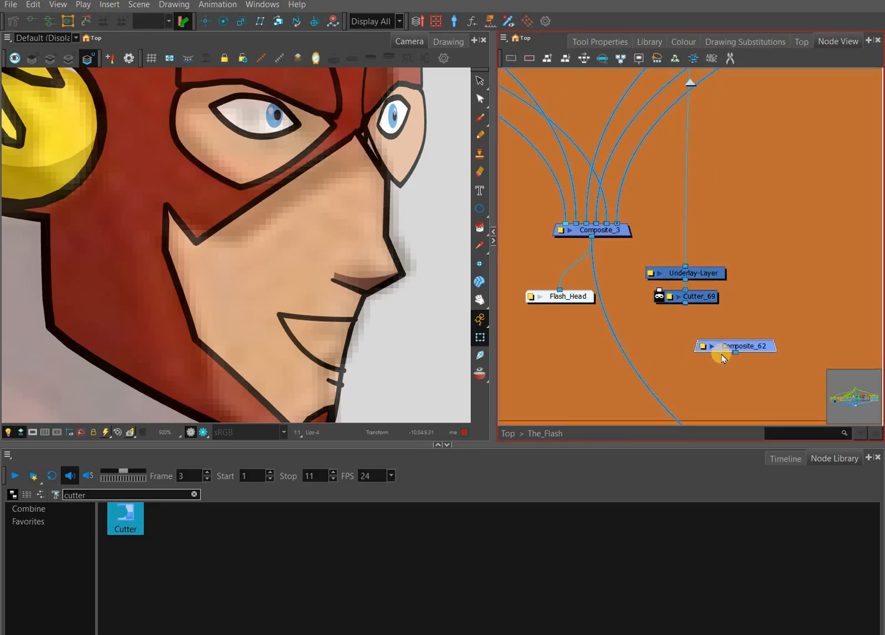
left_click_drag(717, 346, 641, 357)
left_click(704, 303)
left_click(639, 340)
left_click_drag(661, 295, 635, 353)
left_click(711, 308)
left_click(660, 322)
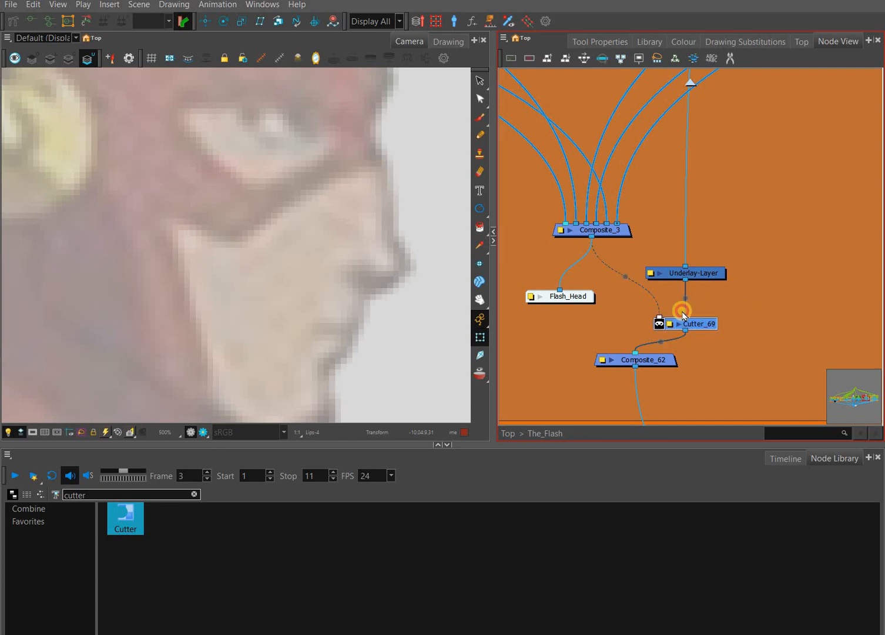
Step: Swap the inputs of Cutter_69 so Composite_3 feeds its image port and Underlay-Layer feeds its matte port
left_click(670, 306)
left_click_drag(660, 316, 686, 319)
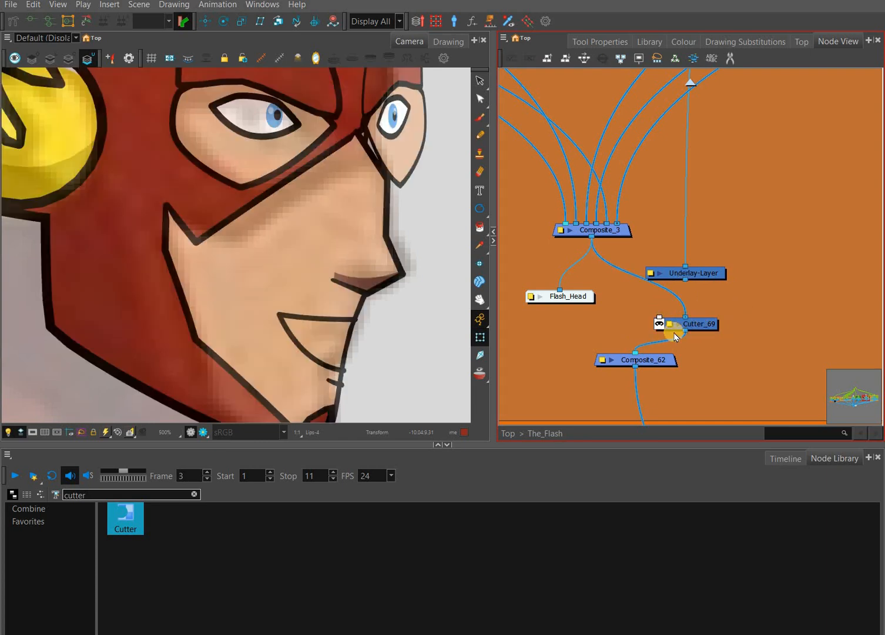
left_click(660, 325)
left_click(736, 314)
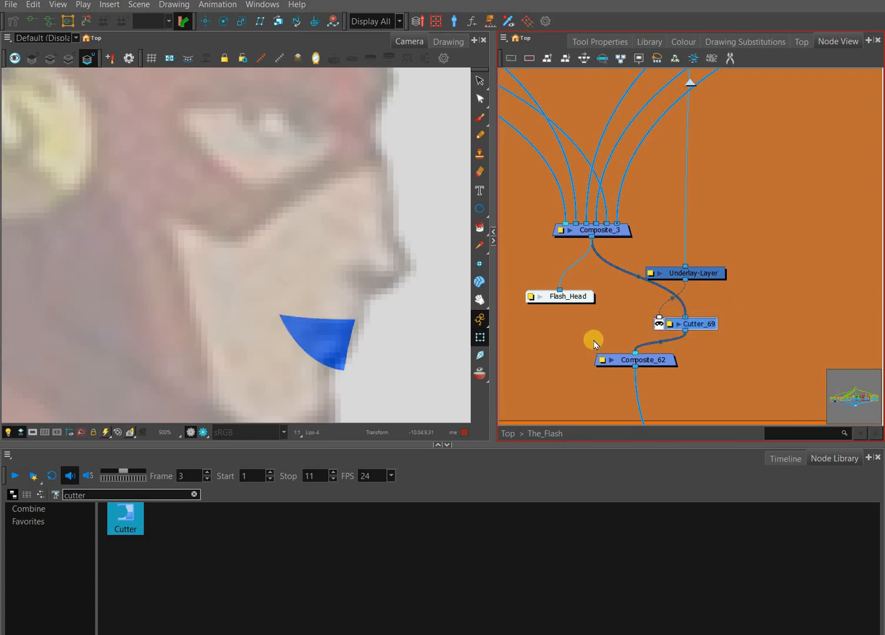
Step: Inspect the mouth opening cut into the profile face and move Cutter_69 slightly closer to Composite_62
scroll(347, 353, "down", 1)
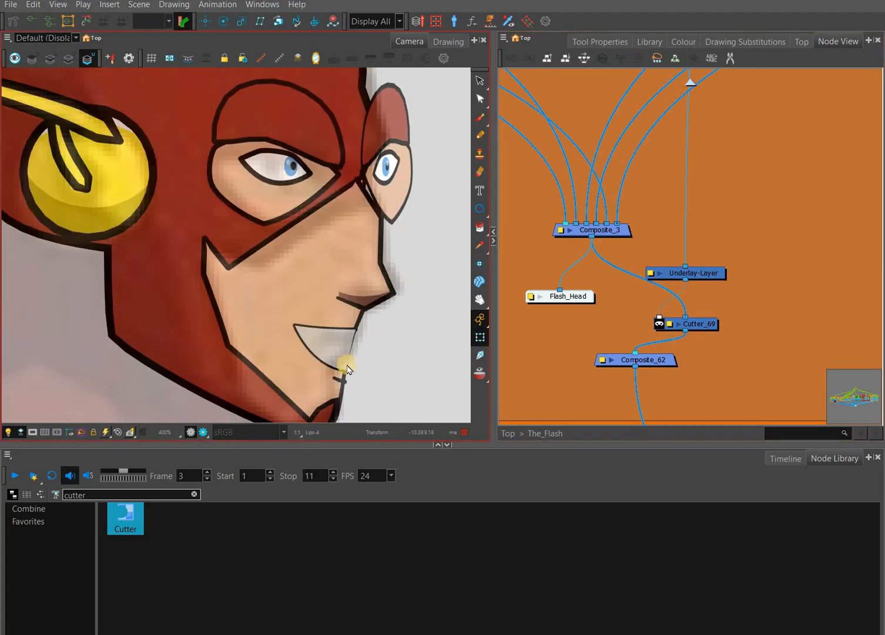
scroll(416, 365, "up", 4)
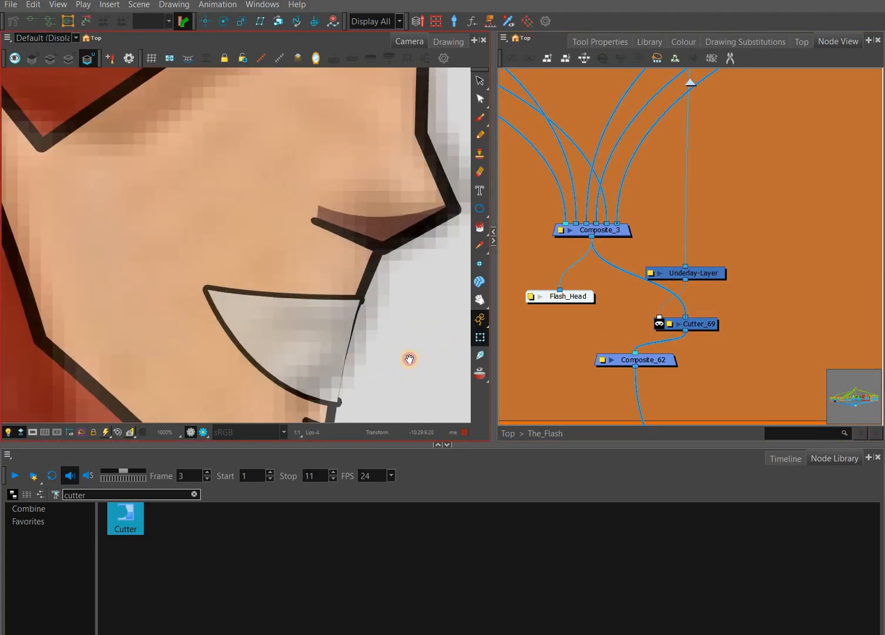
scroll(409, 359, "down", 5)
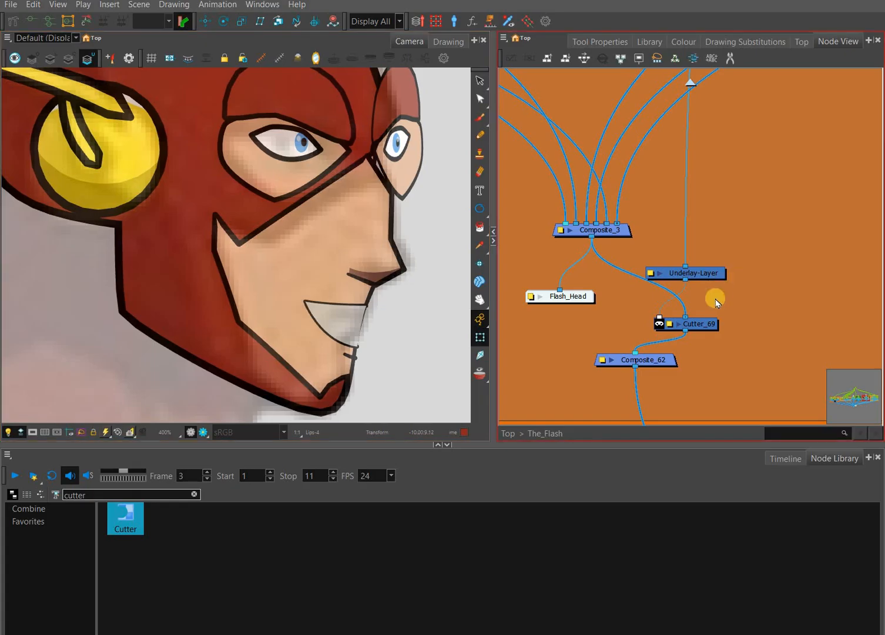
left_click_drag(701, 324, 694, 320)
left_click(717, 300)
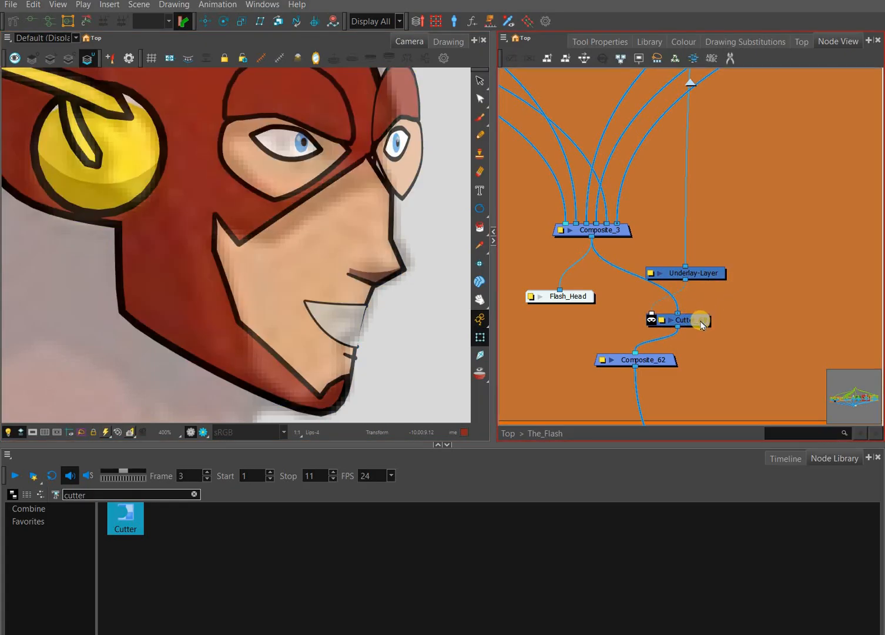
Step: Return to frame 1, select the teeth's parent peg int._mouth_master, and locate it in the node network
key("1")
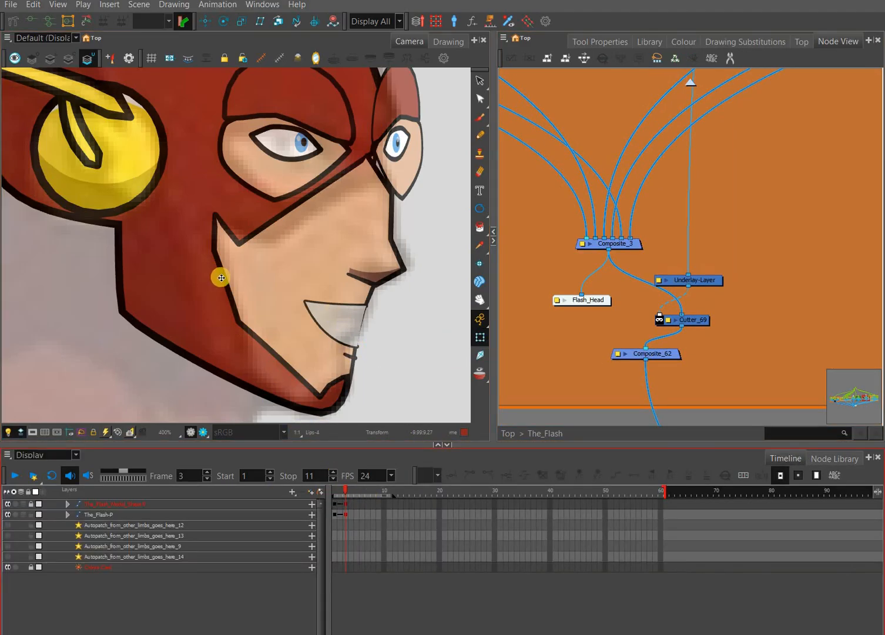
key("comma")
key("comma")
left_click(233, 296)
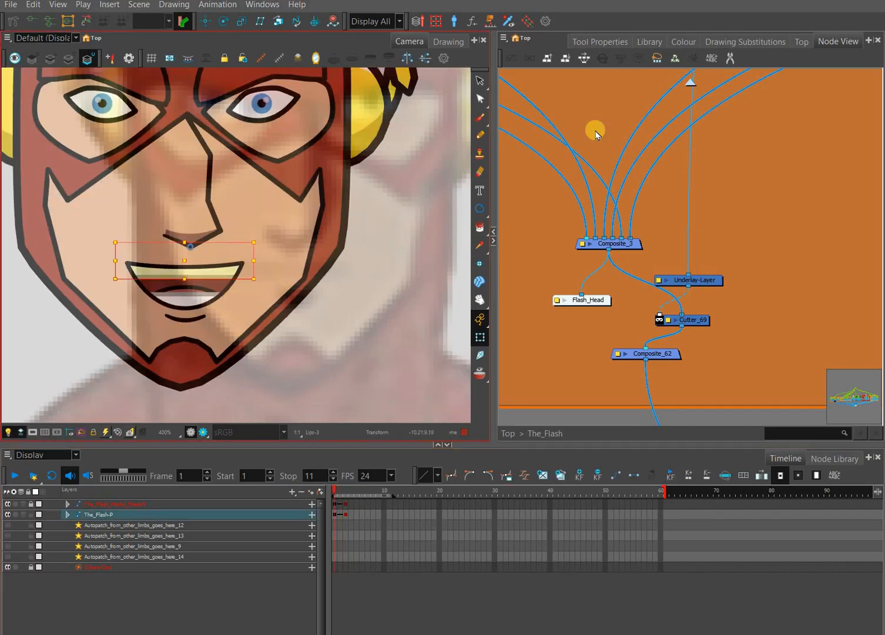
key("b")
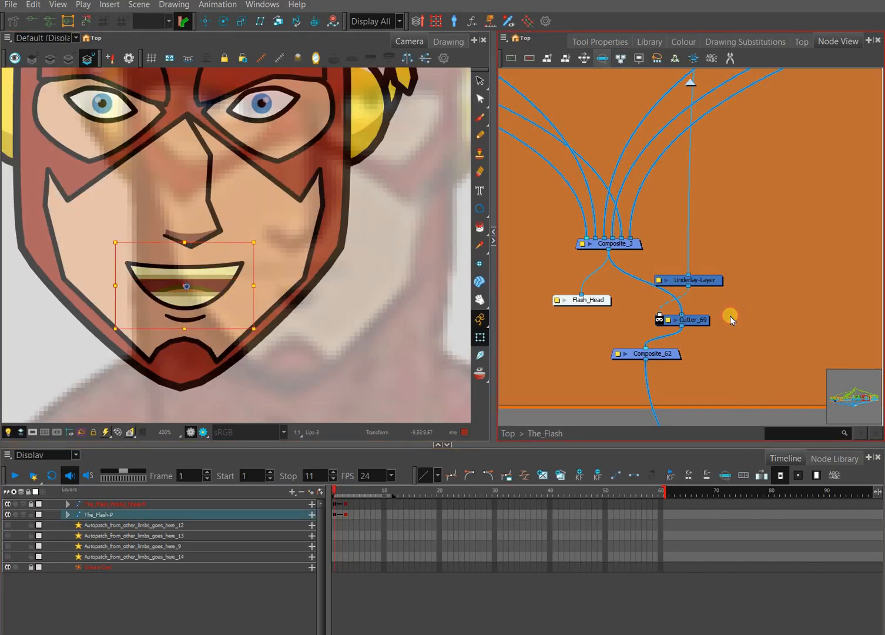
key("o")
scroll(718, 387, "up", 1)
left_click_drag(716, 403, 716, 386)
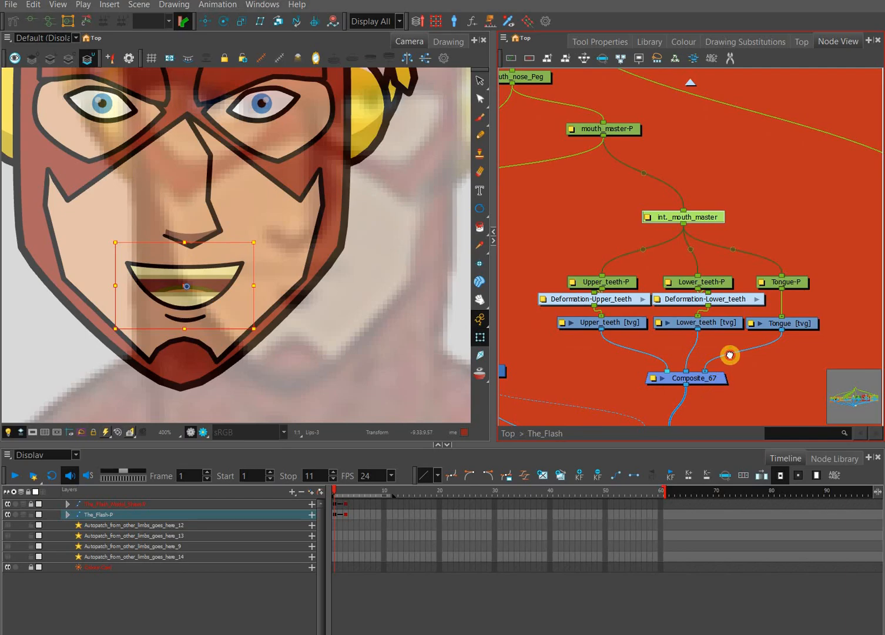
Step: Raise Cutter_6 toward Composite_67 and reconnect its output from Composite_11 to Composite_62 below the head
left_click_drag(702, 310, 717, 176)
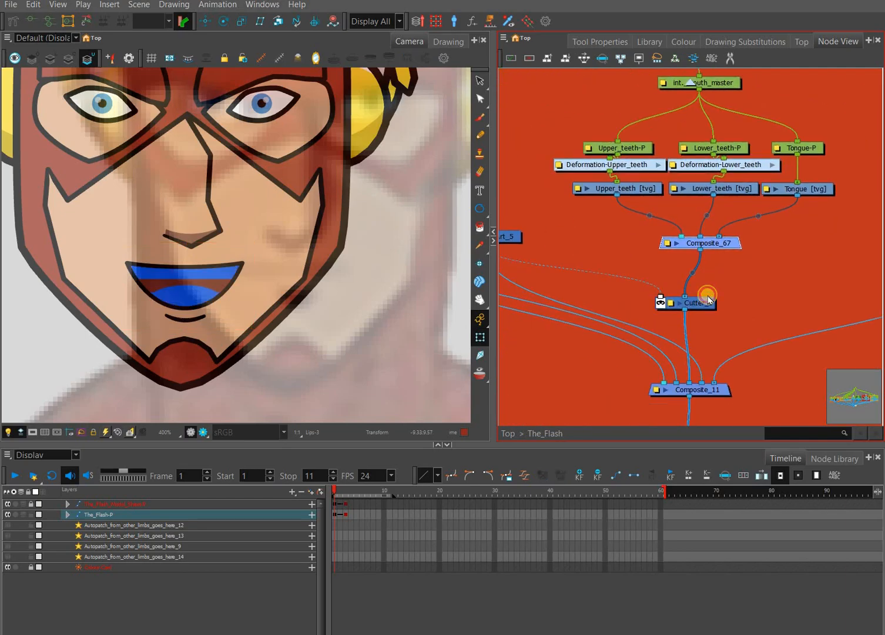
left_click_drag(699, 303, 703, 291)
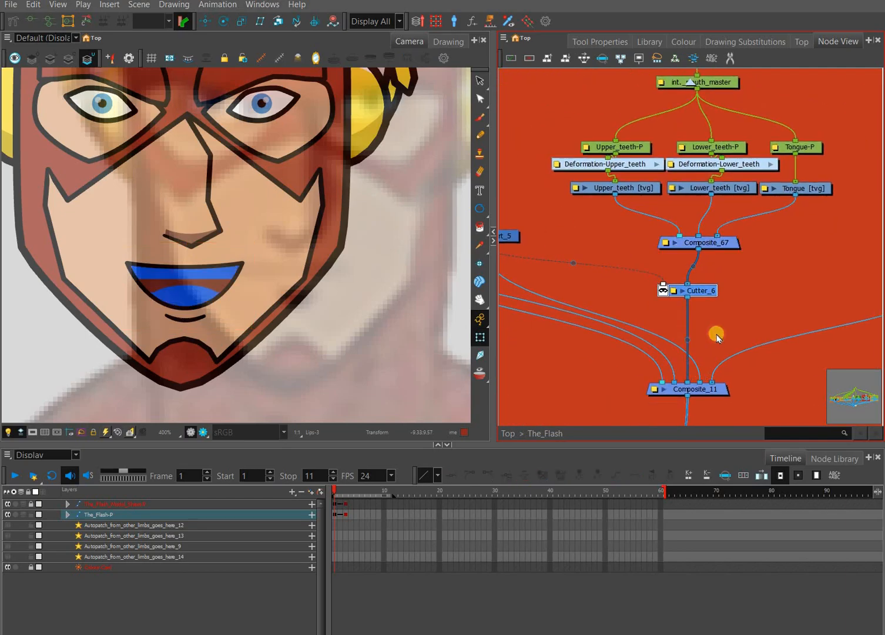
mouse_move(715, 338)
left_mouse_down()
mouse_move(719, 330)
mouse_move(712, 343)
left_mouse_up()
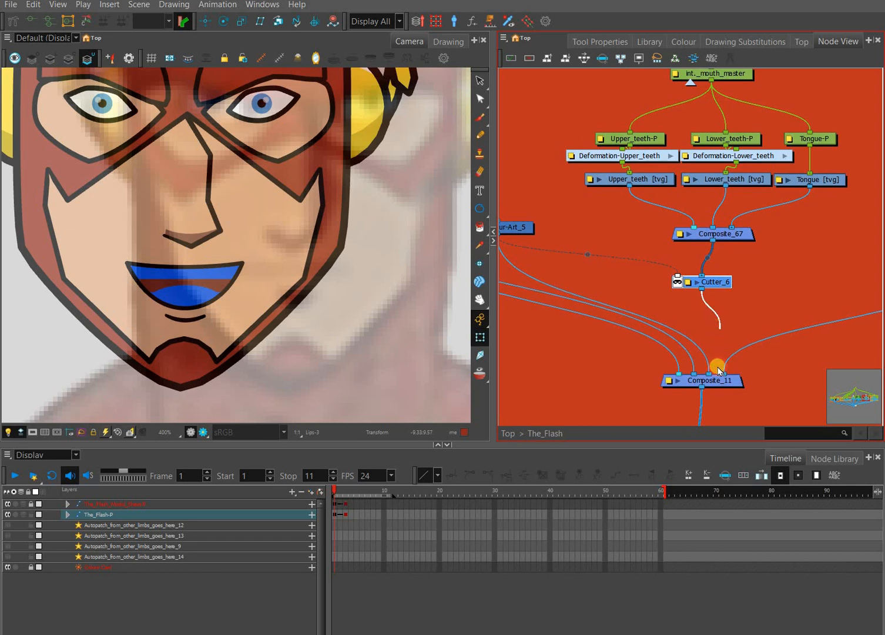
scroll(718, 371, "down", 10)
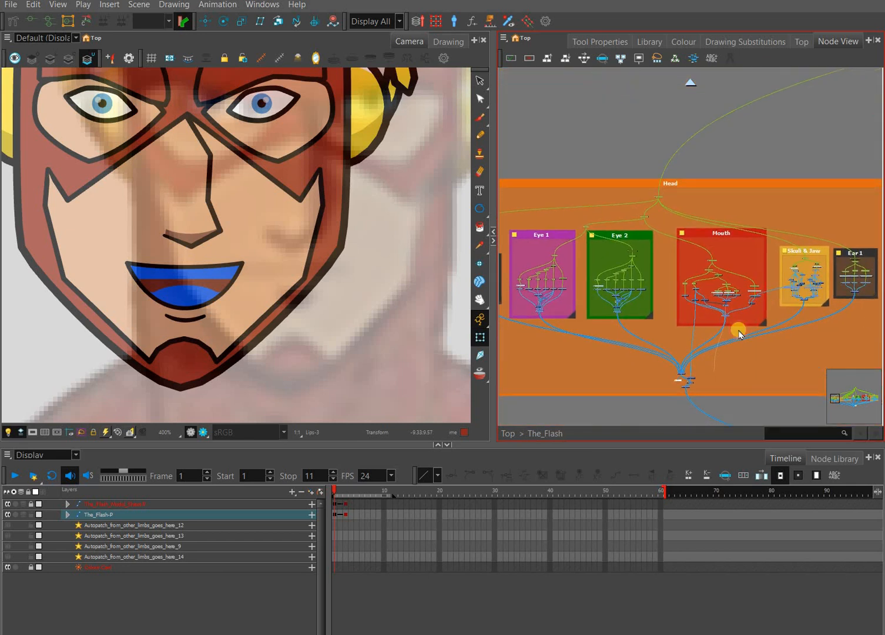
scroll(708, 348, "up", 8)
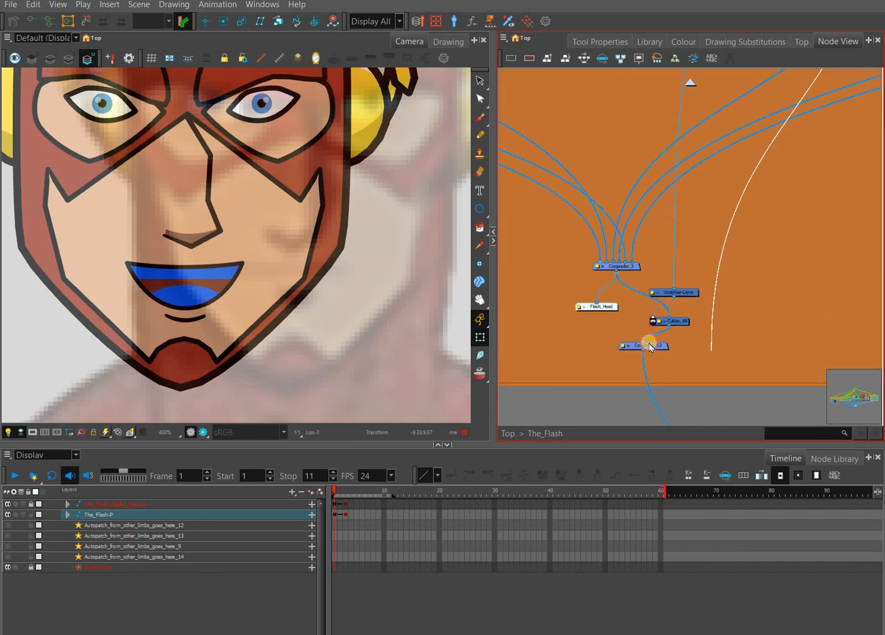
left_click_drag(649, 346, 625, 313)
Step: Shift Underlay-Layer and Cutter_69 above Composite_62, deselect them, and go to the profile view at frame 3
left_click_drag(711, 265, 669, 310)
left_click_drag(673, 309, 627, 308)
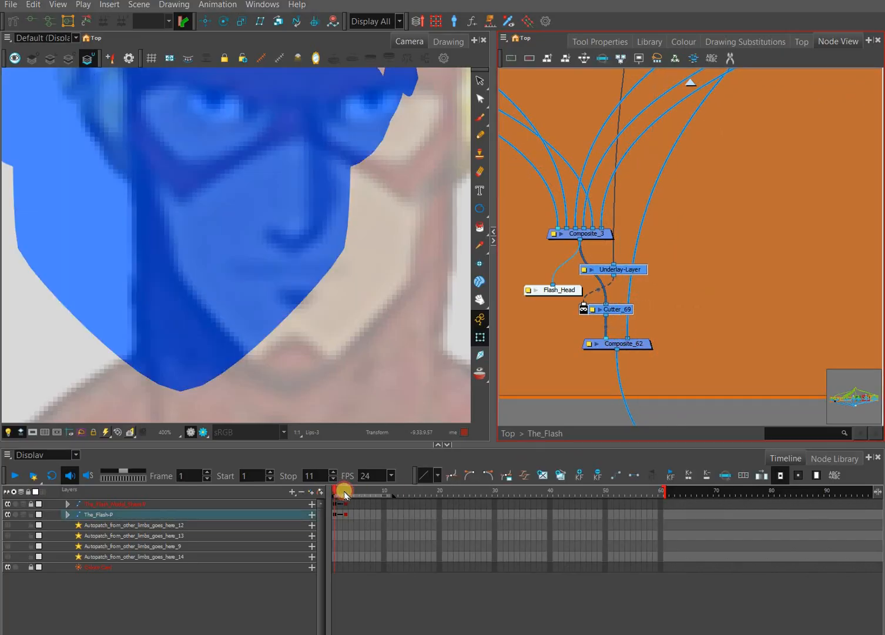
key("Escape")
left_click(391, 464)
key("period")
key("period")
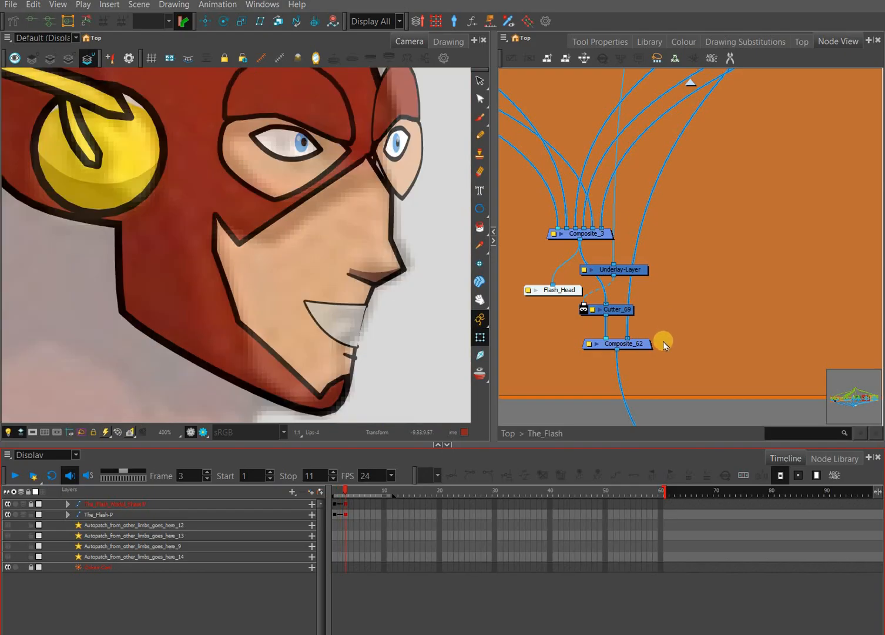
Step: Trace the connection entering Composite_62 back up to the mouth interior nodes in the Mouth group
left_click(675, 322)
left_click_drag(634, 339, 617, 379)
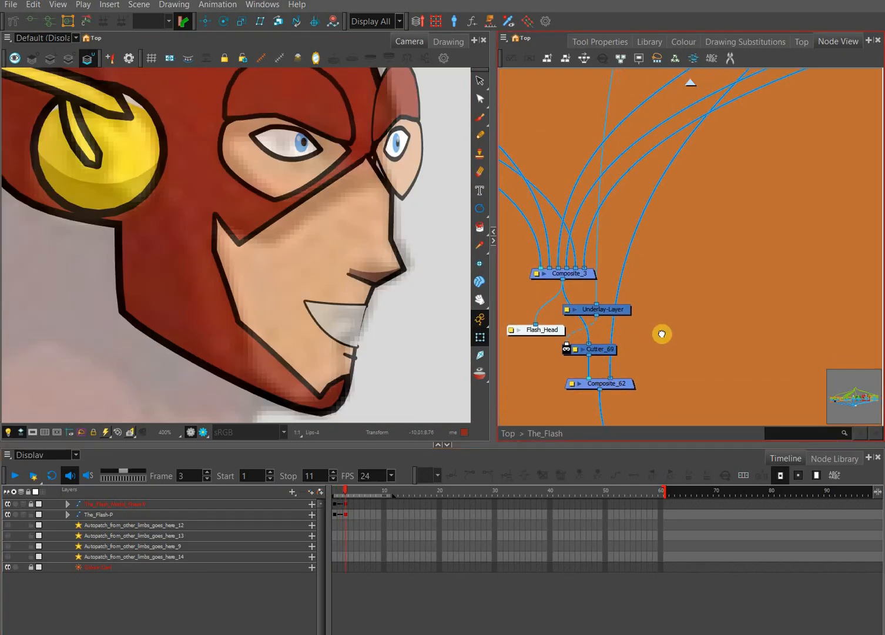
left_click_drag(662, 334, 664, 340)
left_click_drag(705, 230, 671, 318)
scroll(672, 318, "down", 4)
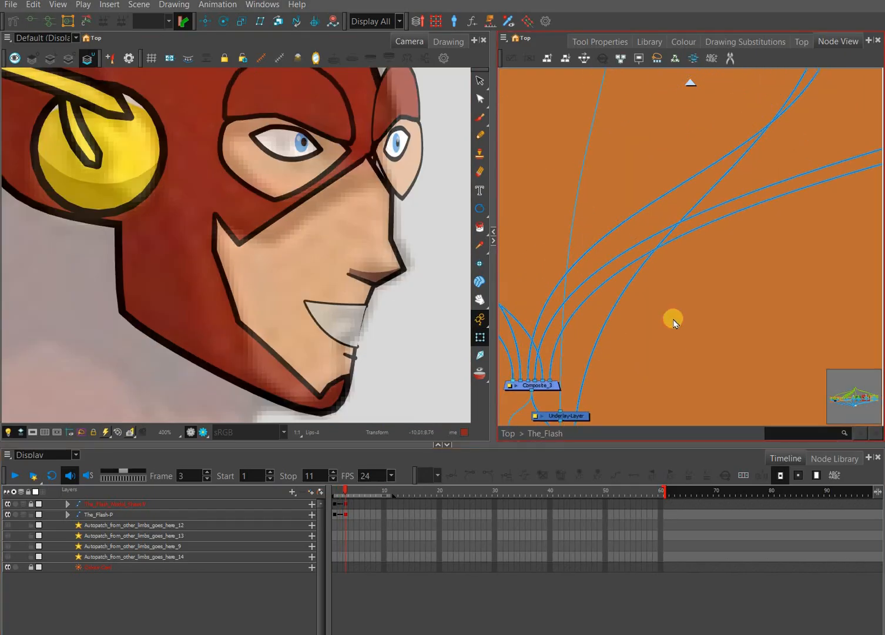
left_click_drag(687, 171, 637, 297)
scroll(637, 296, "down", 3)
scroll(637, 296, "up", 1)
scroll(643, 291, "up", 4)
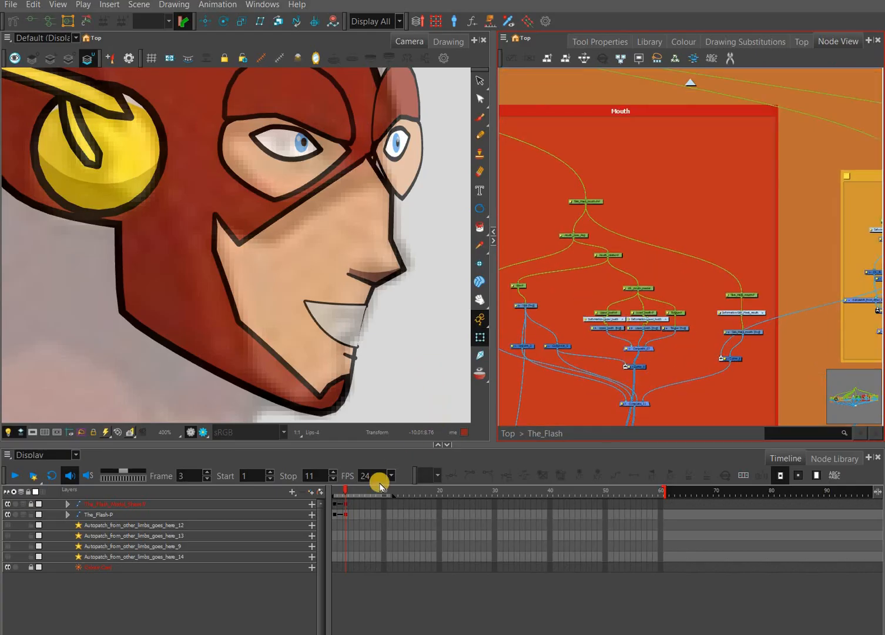
Step: Examine the profile mouth up close against the int._mouth_master, Composite_67 and Cutter_6 nodes
left_click(641, 289)
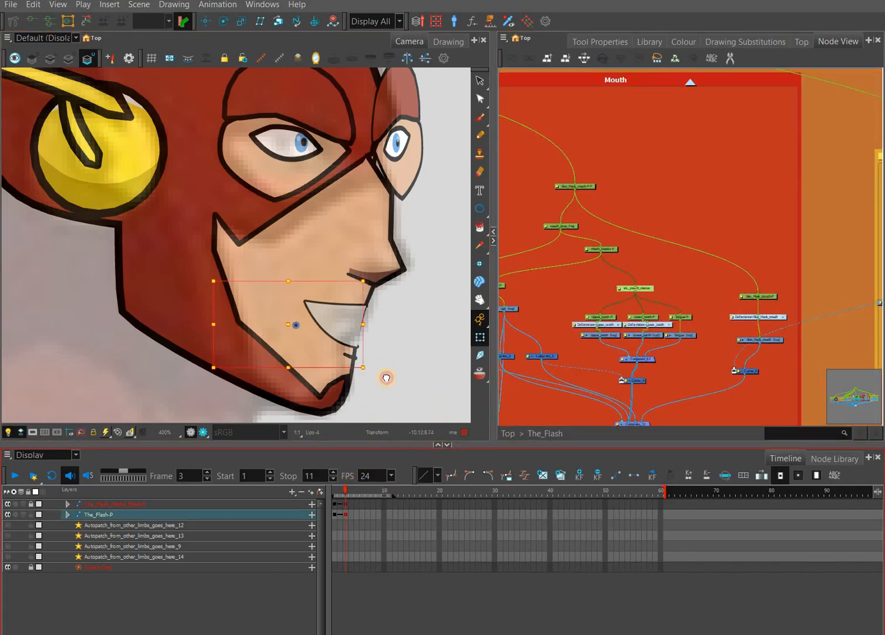
left_click_drag(386, 377, 390, 383)
scroll(391, 383, "up", 2)
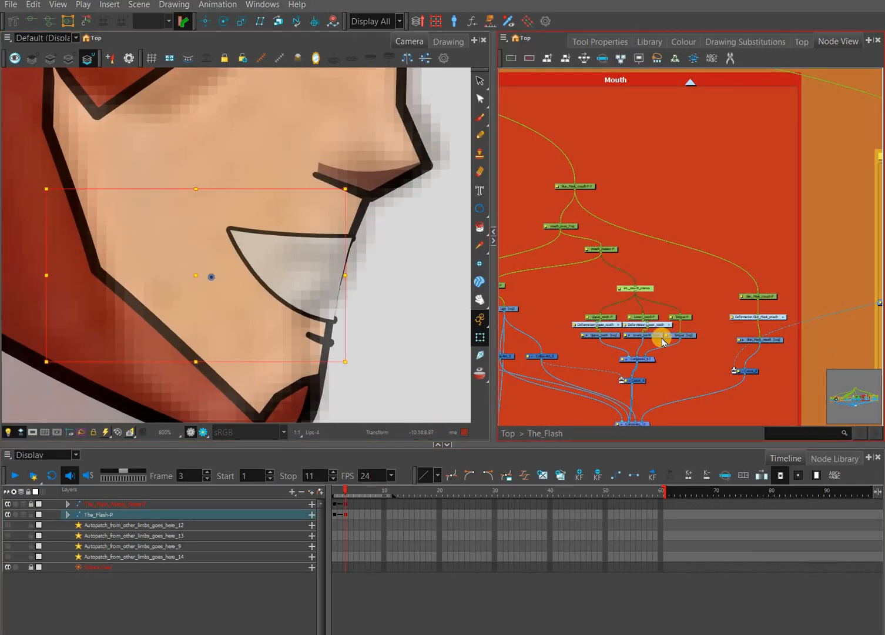
scroll(662, 341, "up", 3)
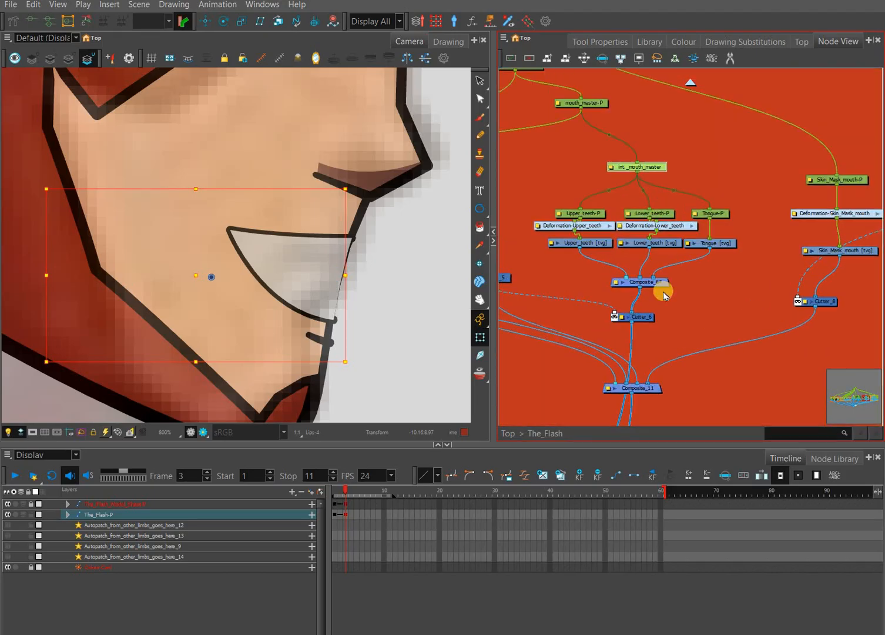
left_click(649, 323)
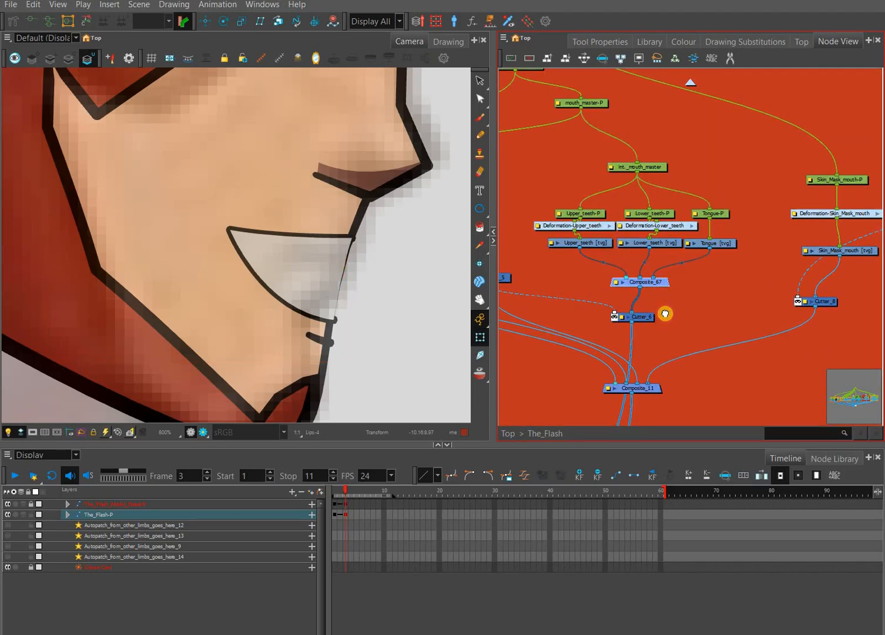
left_click(654, 316)
mouse_move(723, 348)
left_mouse_down()
mouse_move(732, 317)
mouse_move(732, 358)
left_mouse_up()
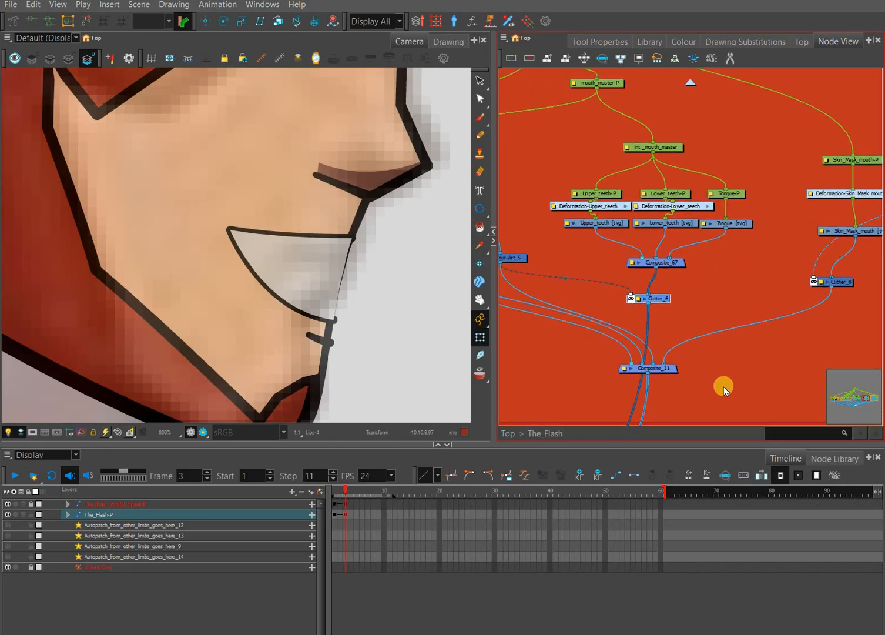
Step: Move Composite_11 to the left, clear of the cable running down from Cutter_6
mouse_move(657, 377)
left_mouse_down()
mouse_move(718, 391)
mouse_move(705, 329)
mouse_move(638, 360)
left_mouse_up()
scroll(679, 329, "down", 1)
mouse_move(679, 328)
left_mouse_down()
mouse_move(660, 330)
mouse_move(645, 270)
left_mouse_up()
scroll(679, 333, "down", 1)
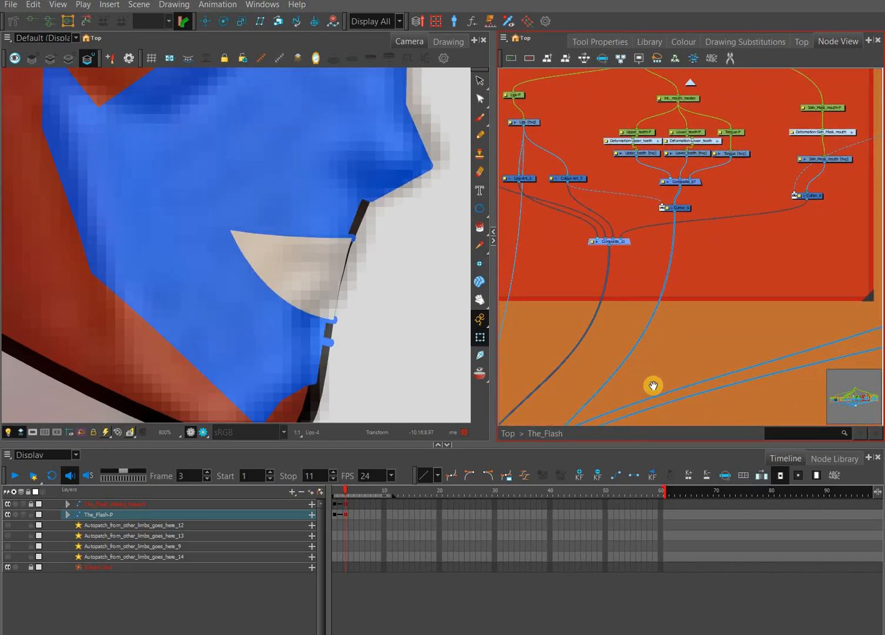
Step: Move Underlay-Layer and Cutter_69 aside and connect Cutter_6's cable to Composite_62's port to the right of Cutter_69's
mouse_move(652, 384)
left_mouse_down()
mouse_move(702, 276)
mouse_move(711, 294)
left_mouse_up()
scroll(651, 383, "up", 3)
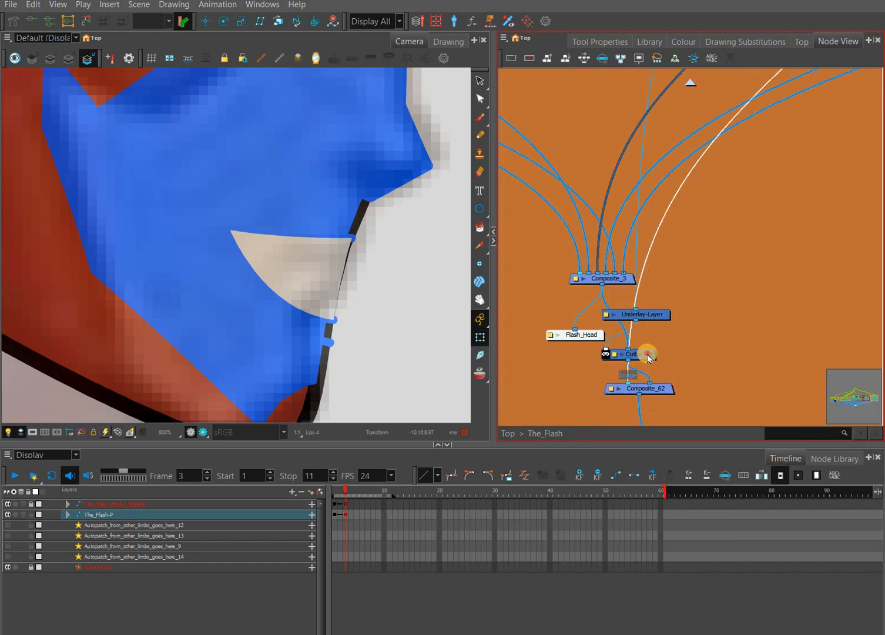
left_click_drag(677, 303, 719, 328)
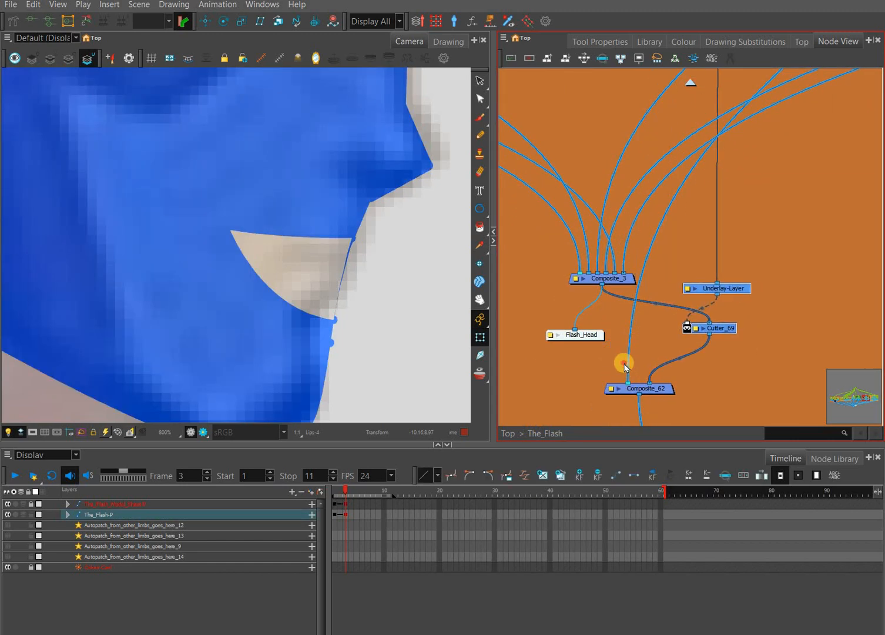
left_click(621, 367)
left_click_drag(628, 383, 642, 385)
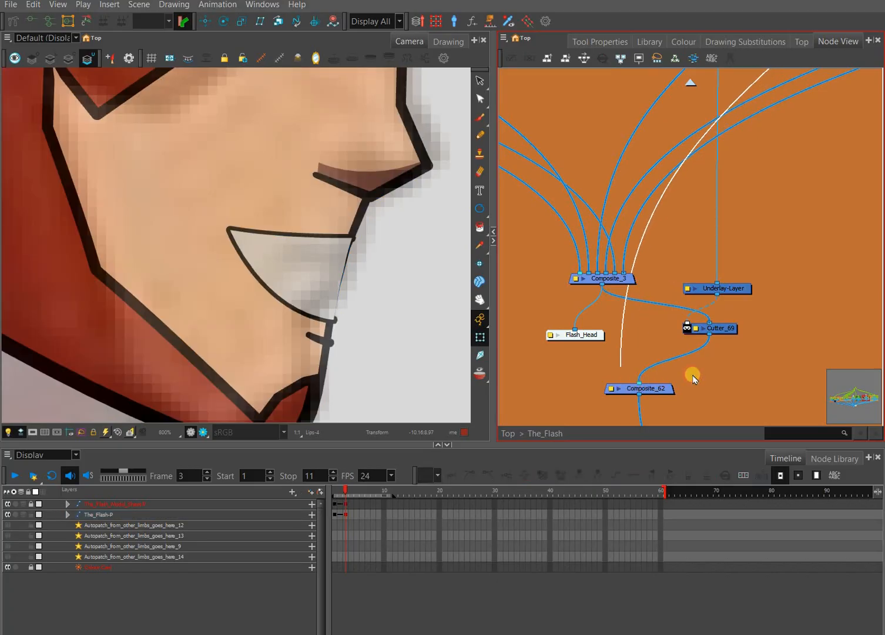
Step: Follow the cable from Composite_62 back to the Mouth group and select Cutter_6 beneath Composite_67
left_click_drag(729, 342, 707, 359)
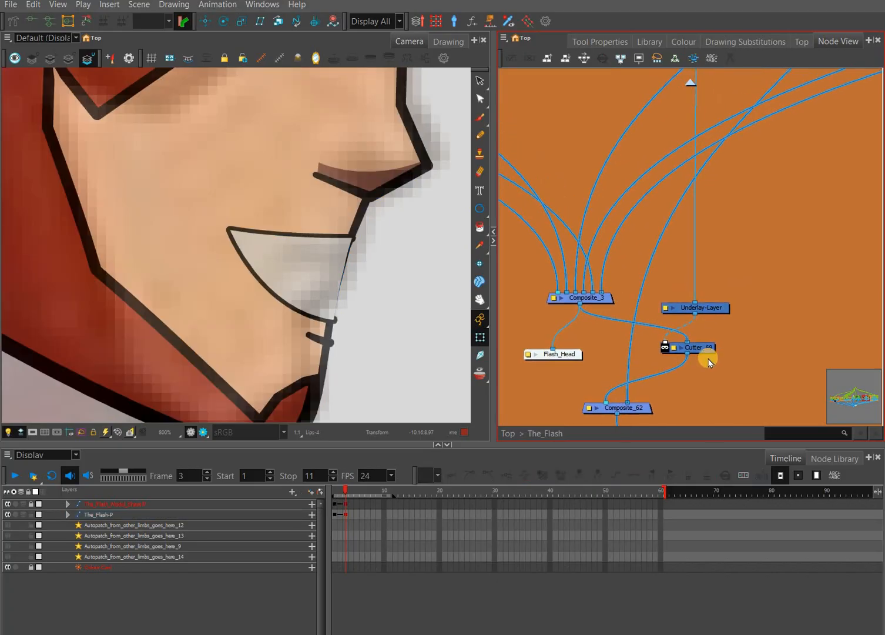
scroll(690, 323, "down", 2)
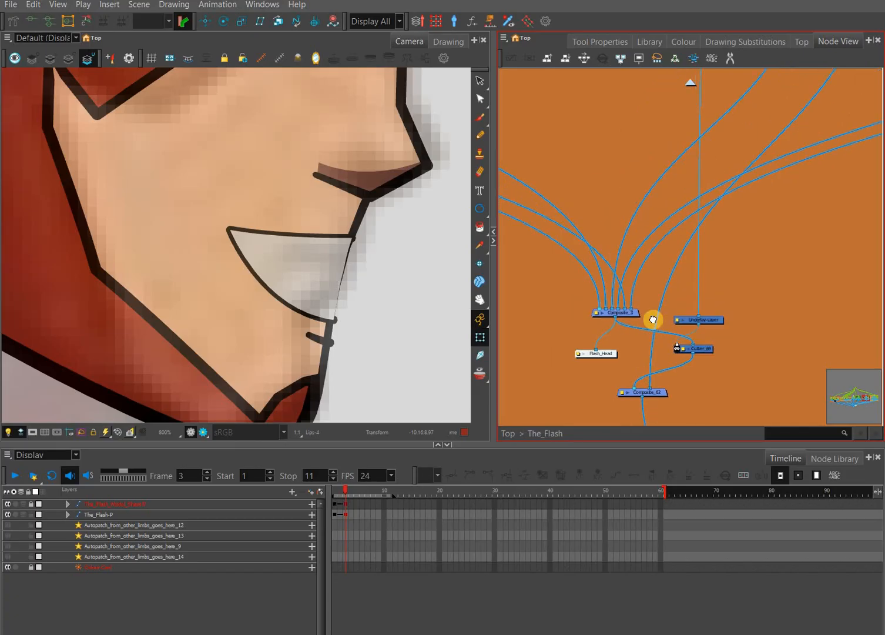
left_click_drag(673, 317, 634, 375)
left_click_drag(773, 198, 717, 310)
left_click_drag(731, 195, 697, 343)
scroll(695, 337, "up", 2)
left_click(697, 341)
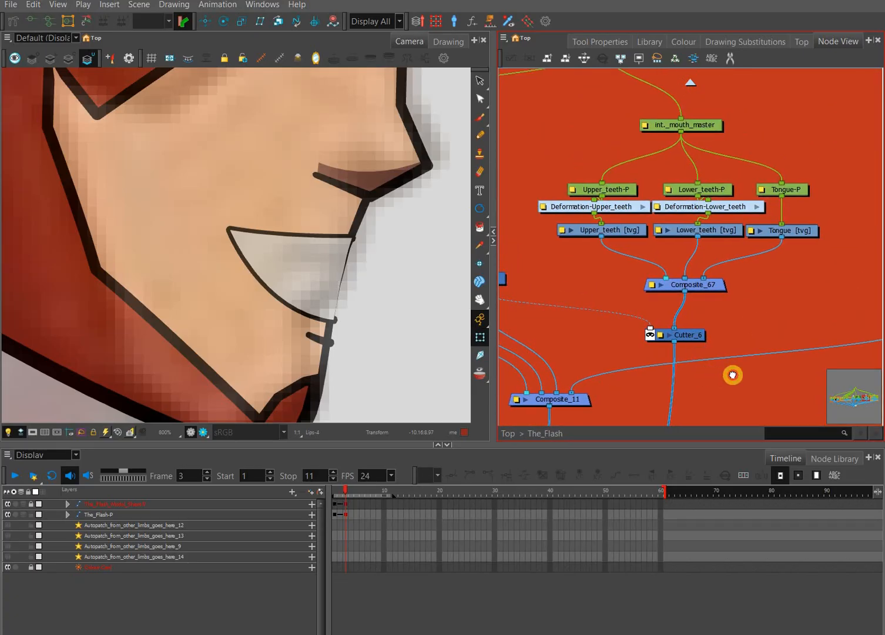
left_click_drag(779, 366, 817, 352)
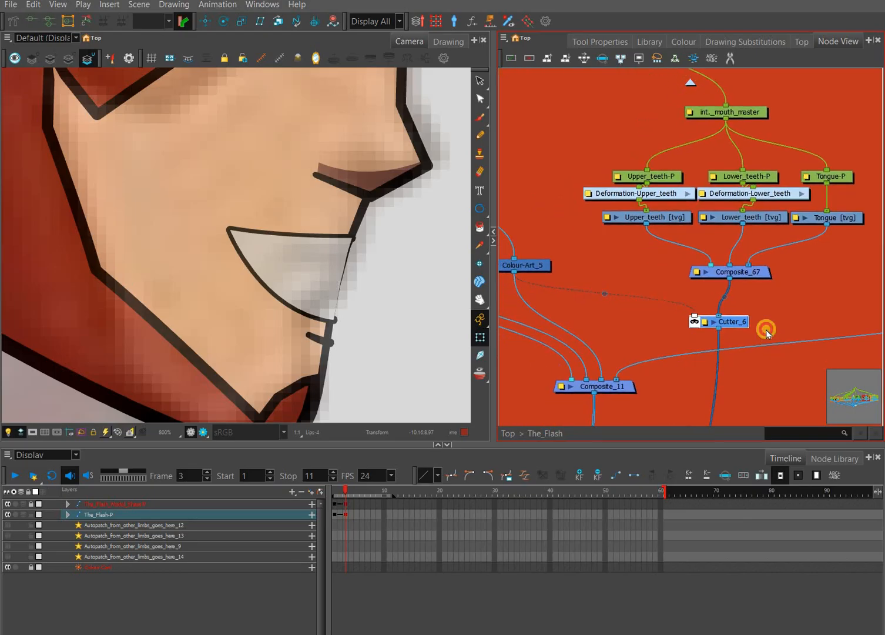
left_click_drag(722, 326, 770, 324)
left_click_drag(686, 378, 679, 360)
left_click_drag(745, 368, 697, 338)
scroll(719, 356, "down", 2)
scroll(745, 364, "down", 1)
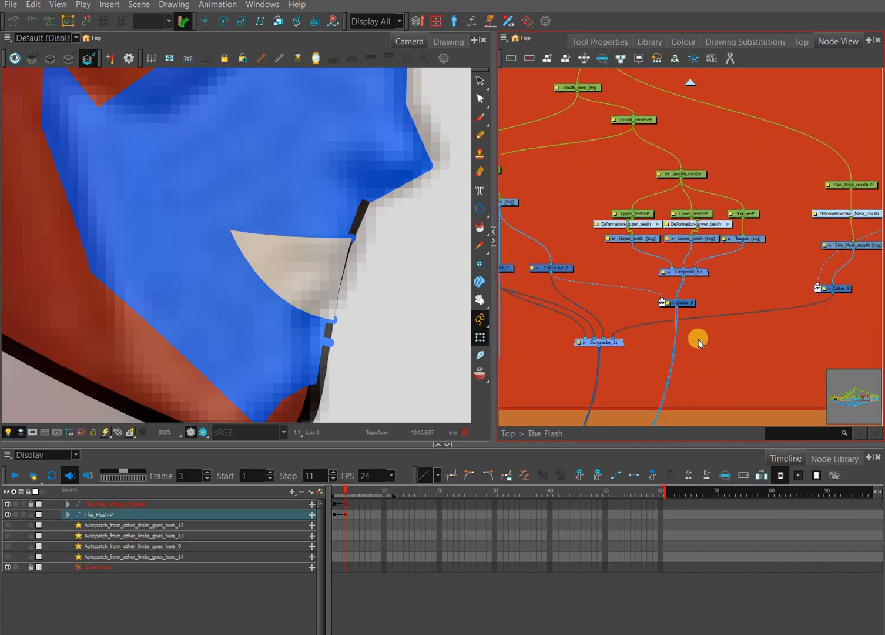
left_click_drag(680, 383, 699, 342)
left_click(699, 342)
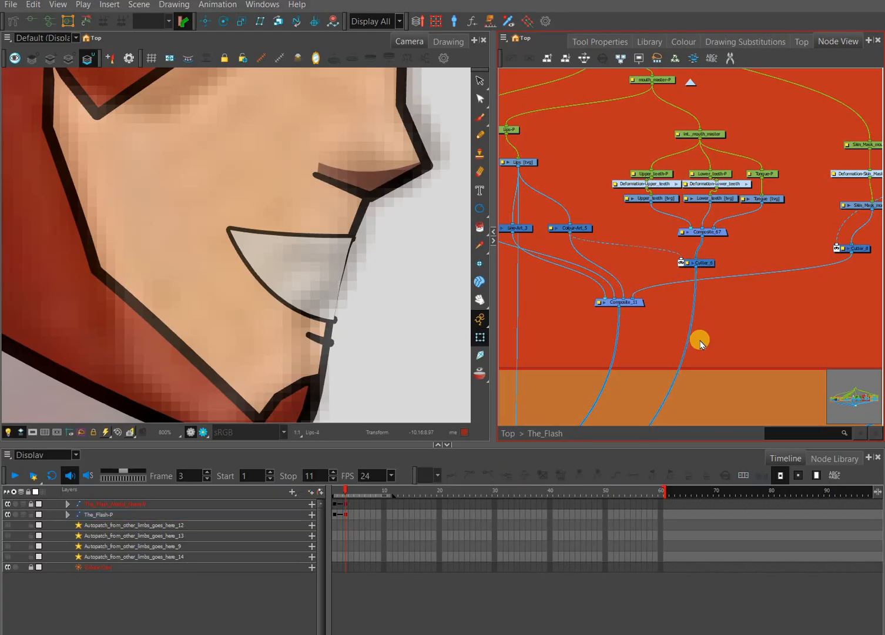
Step: Undo the recent node rerouting and repositioning until Cutter_6 feeds Composite_11 again
key("ctrl+z")
key("ctrl+z")
key("ctrl+z")
key("ctrl+z")
key("ctrl+z")
key("ctrl+z")
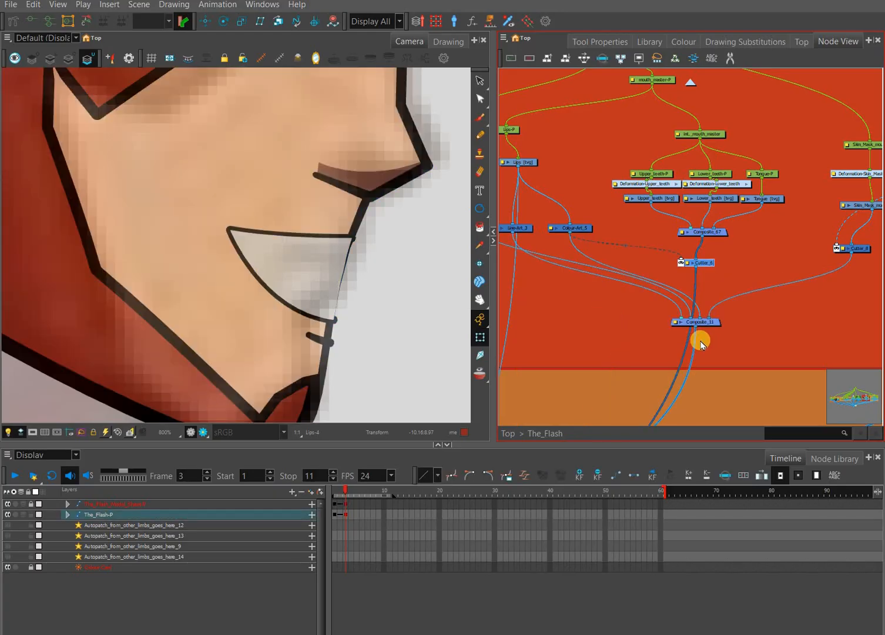
key("ctrl+z")
key("ctrl+z")
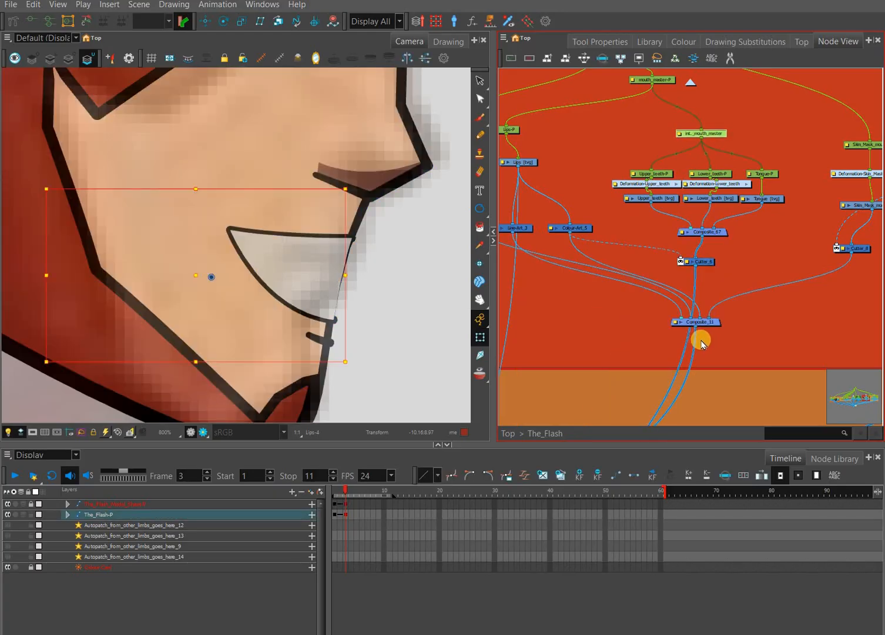
key("ctrl+z")
key("ctrl+z")
key("ctrl+z")
key("ctrl+z")
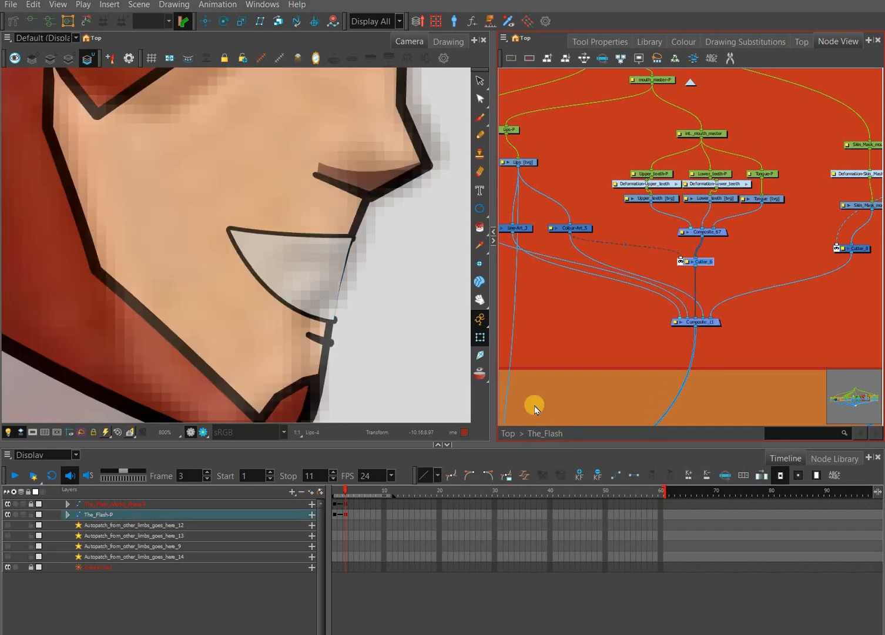
Step: On frame 1, connect a second cable from Composite_67's output to Composite_62's port to the right of Cutter_69's
left_click(339, 494)
scroll(261, 326, "down", 1)
left_click_drag(261, 326, 685, 345)
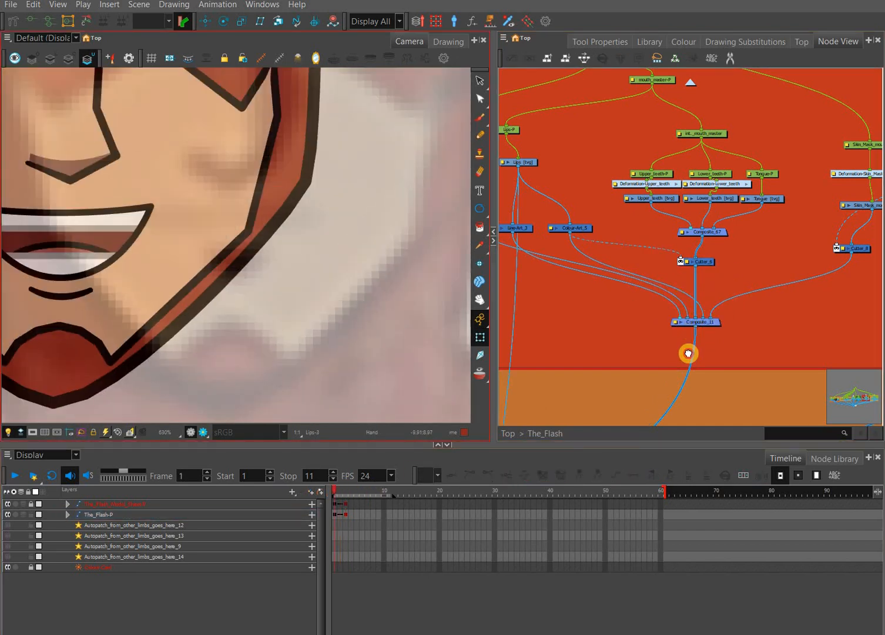
left_click_drag(696, 272, 632, 255)
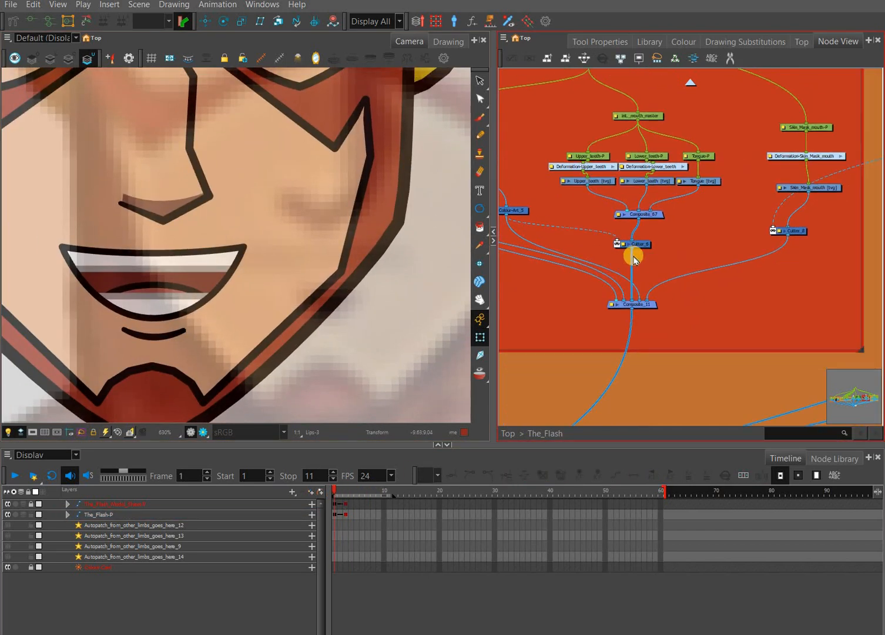
scroll(626, 252, "up", 1)
left_click_drag(660, 211, 657, 260)
scroll(657, 263, "up", 2)
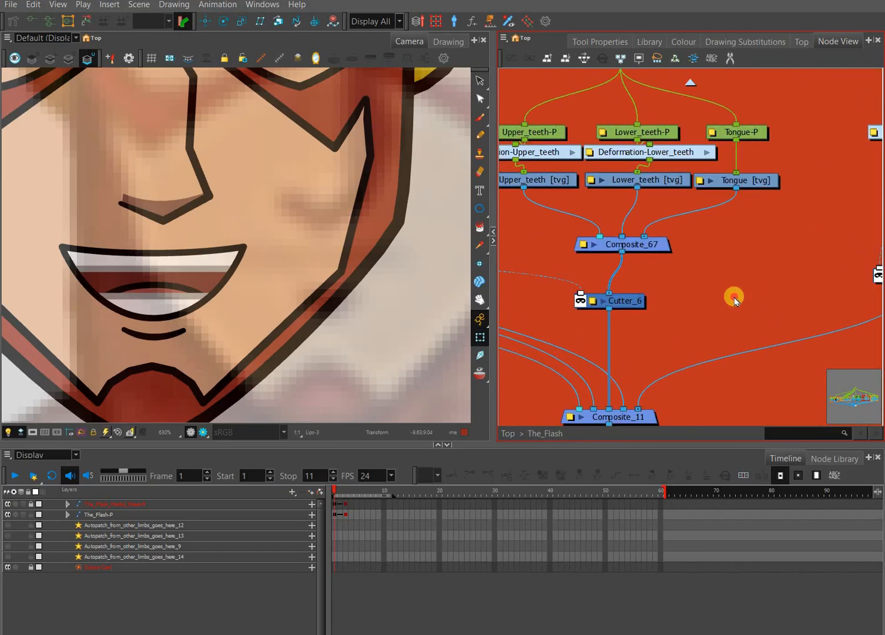
left_click_drag(734, 300, 734, 299)
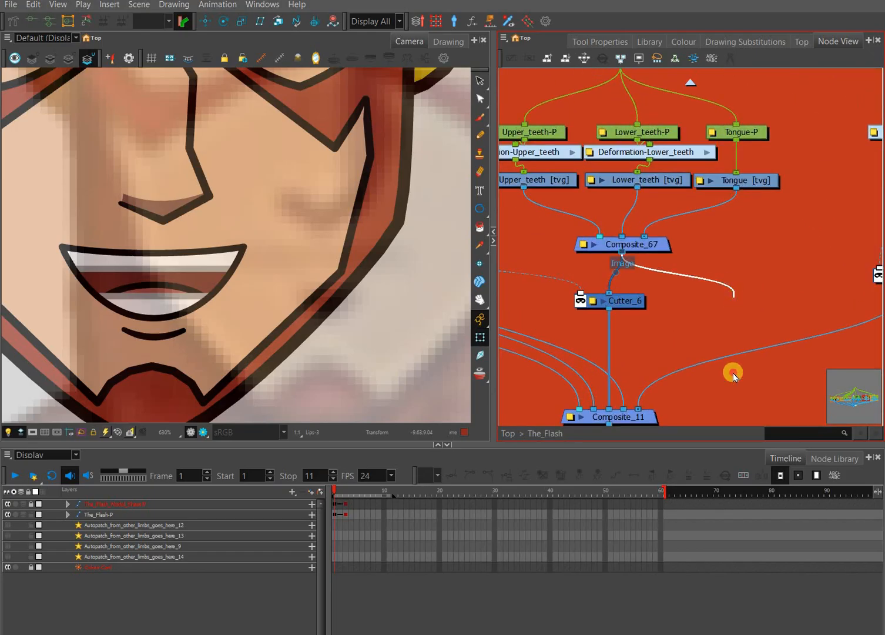
scroll(733, 374, "down", 5)
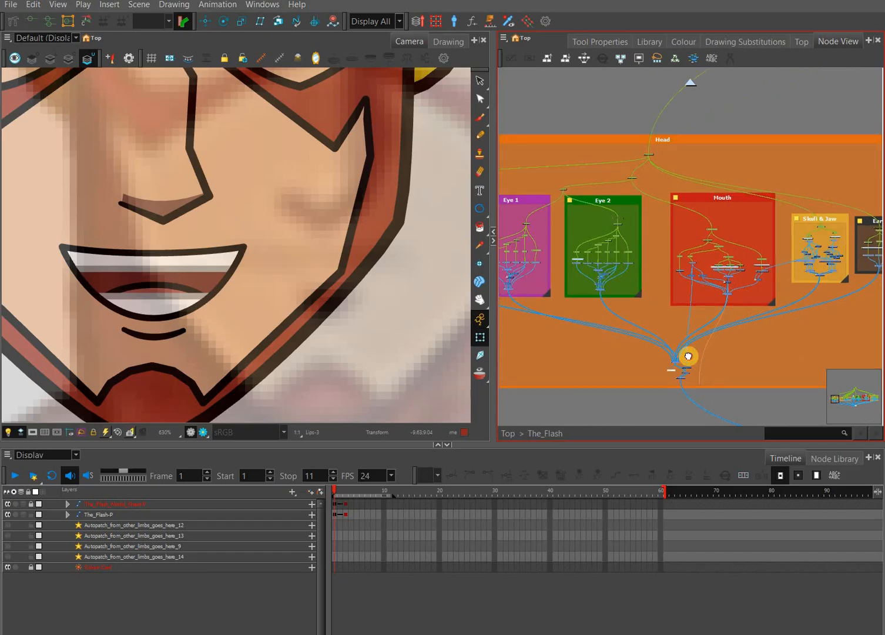
scroll(688, 356, "up", 5)
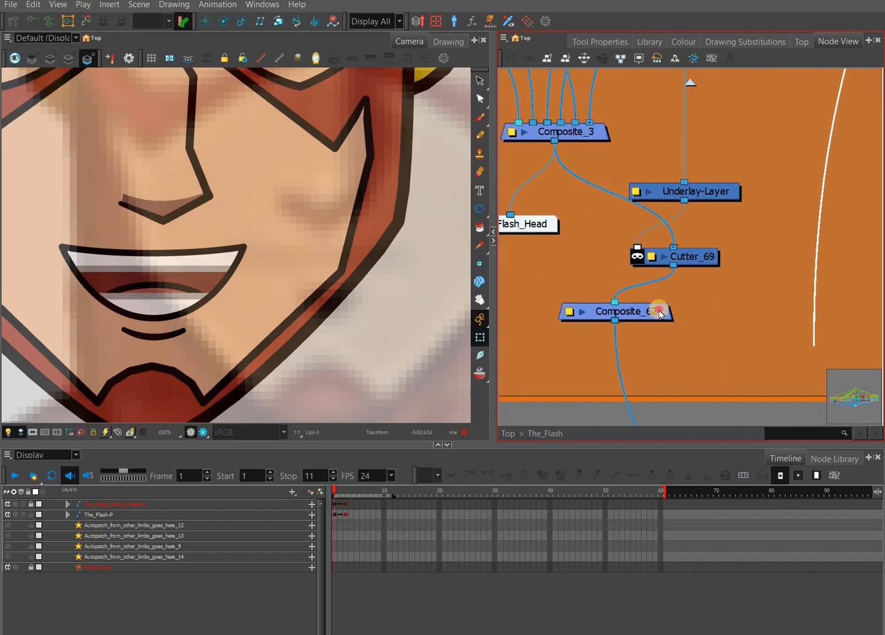
mouse_move(660, 313)
left_mouse_down()
mouse_move(663, 302)
mouse_move(658, 310)
left_mouse_up()
Step: Move Underlay-Layer and Cutter_69 to the left and Composite_62 to the right, clear of the new cable
left_click_drag(694, 257, 637, 253)
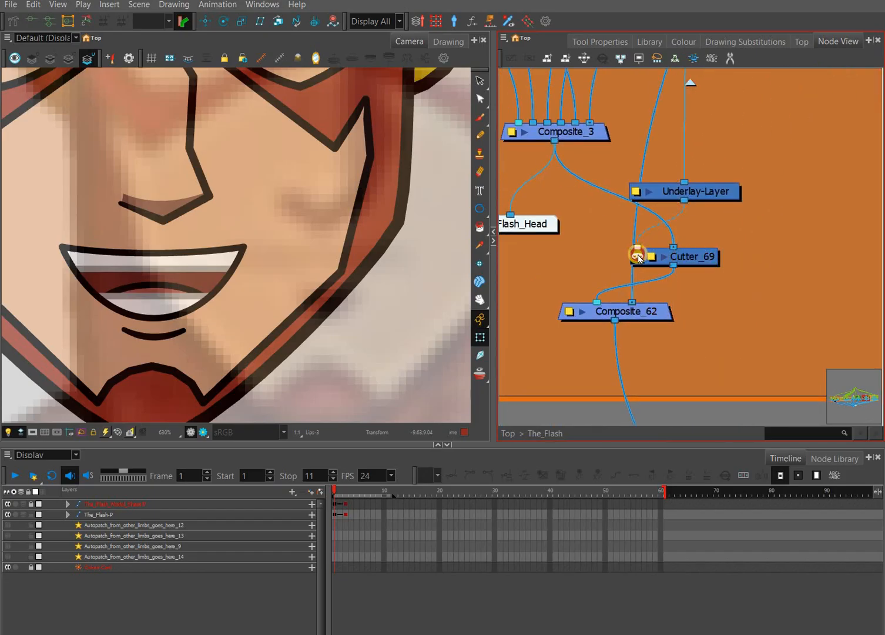
left_click_drag(668, 339, 750, 356)
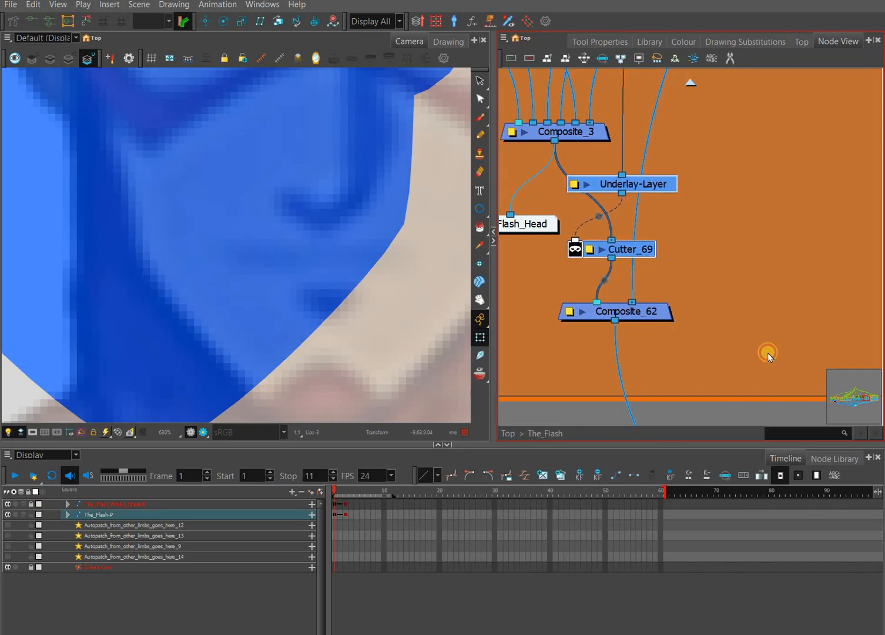
left_click(776, 336)
Step: Compare the mouth interior on frames 1, 2 and 3, examining the open front edge of the profile mouth closely
left_click(348, 494)
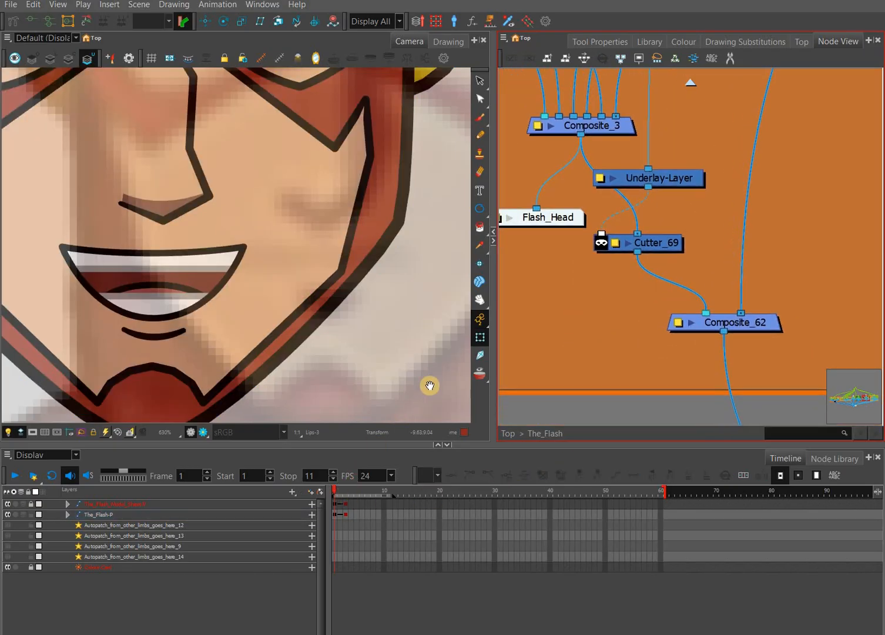
left_click_drag(340, 296, 257, 292)
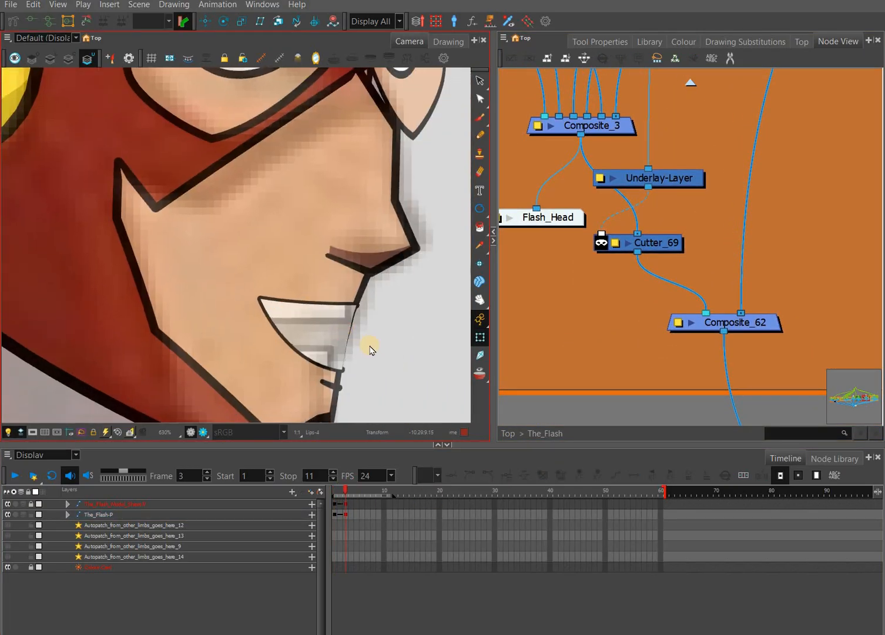
scroll(364, 357, "up", 2)
left_click(339, 493)
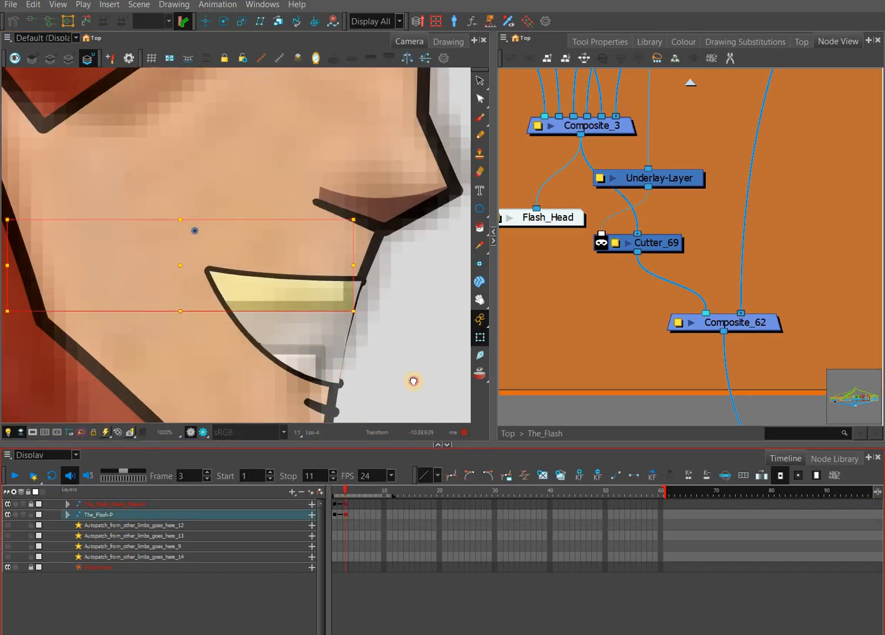
scroll(409, 384, "down", 1)
left_click_drag(409, 383, 258, 352)
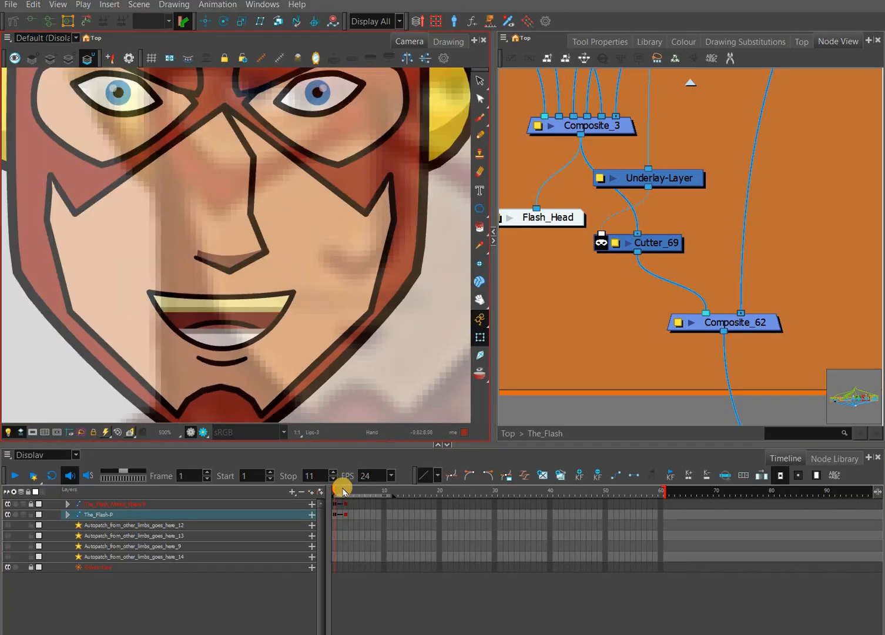
left_click(347, 490)
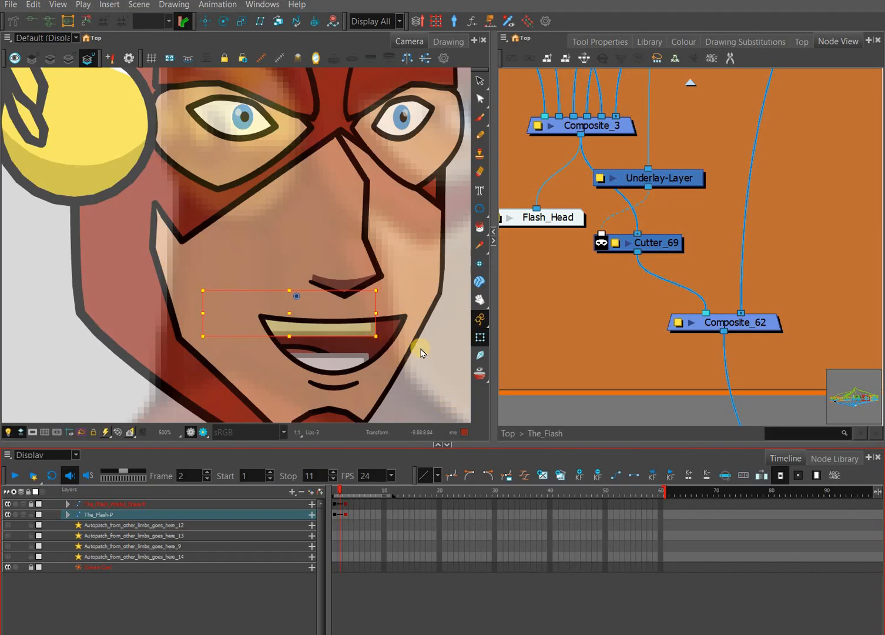
key("period")
left_click_drag(435, 370, 359, 321)
key("Escape")
scroll(361, 310, "up", 3)
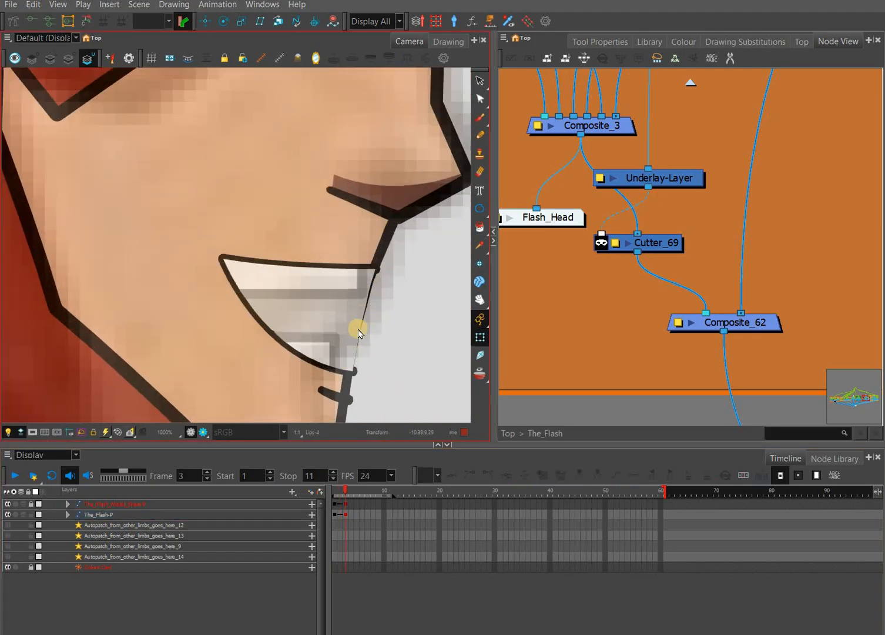
scroll(358, 333, "up", 2)
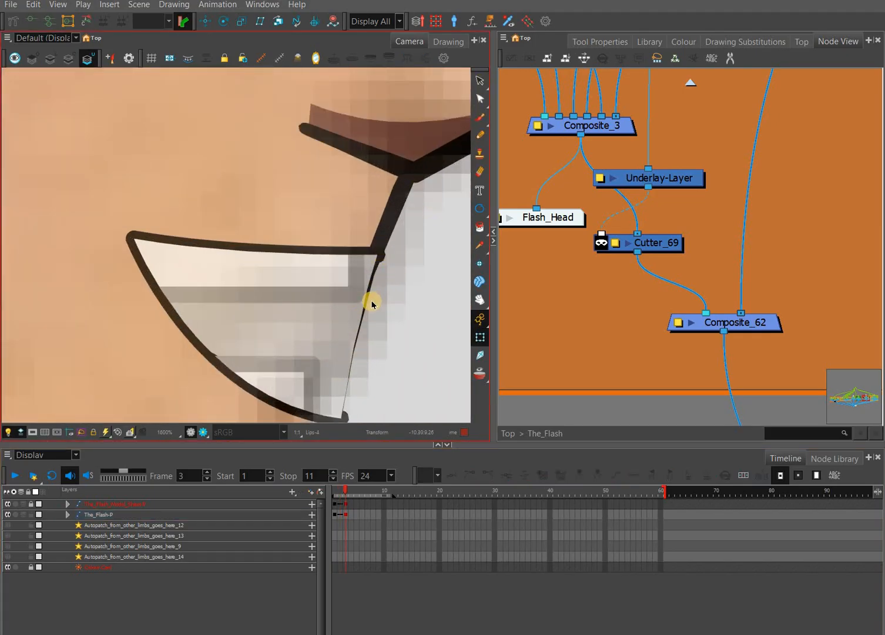
Step: Shift the front-edge contour points of the profile Lips drawing slightly to the right, outside the face outline, with all art layers shown
key("alt+s")
scroll(377, 288, "down", 2)
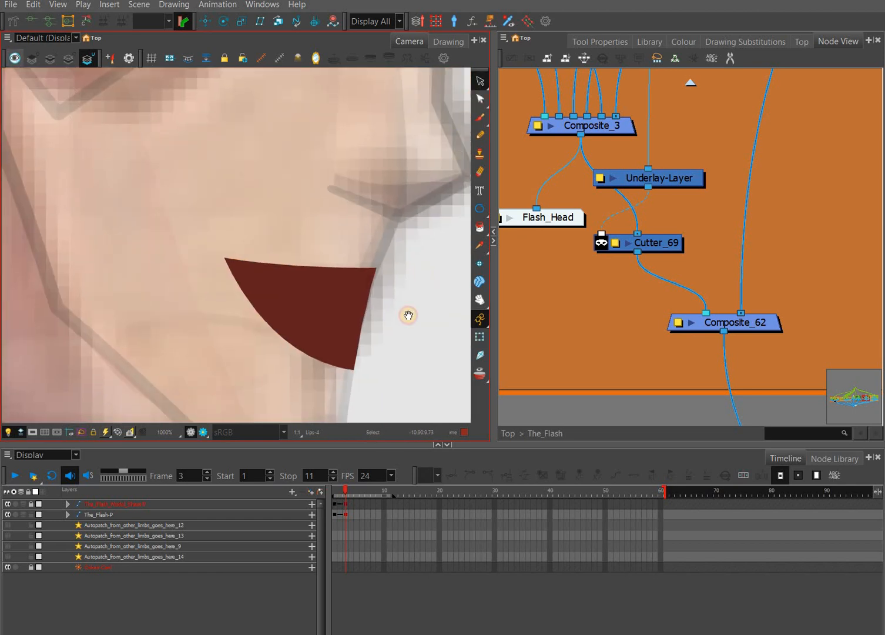
key("shift+p")
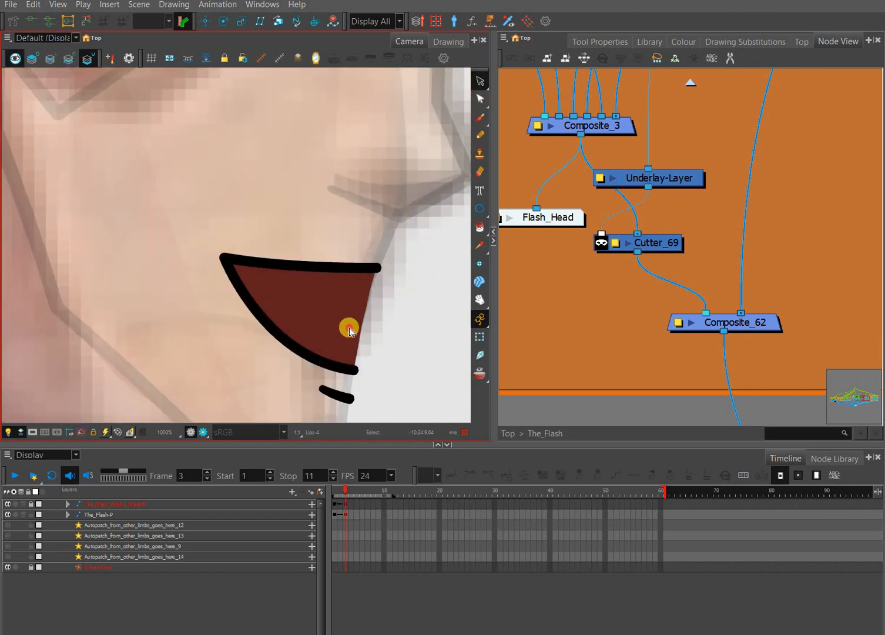
key("alt+q")
left_click_drag(378, 332, 363, 300)
left_click_drag(415, 210, 338, 351)
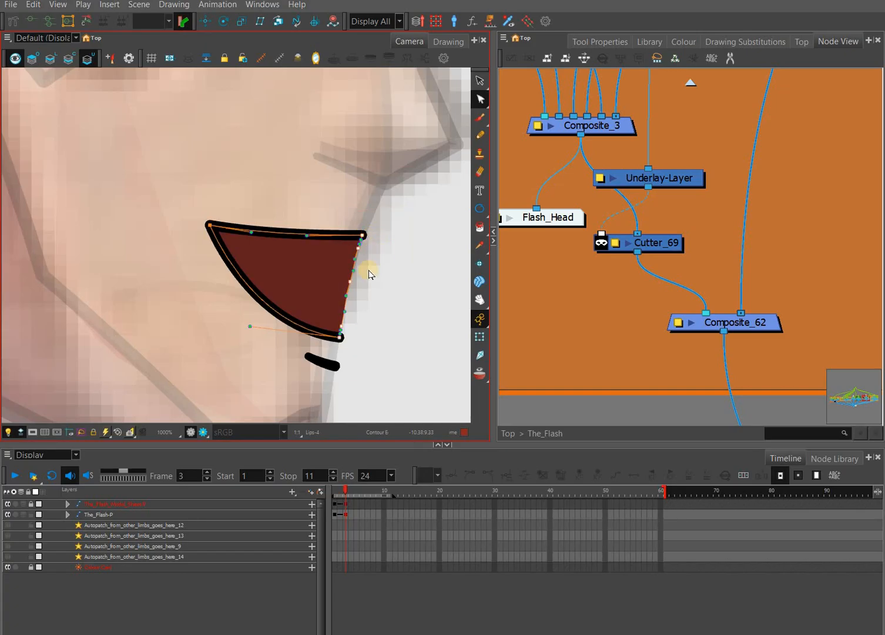
key("Right")
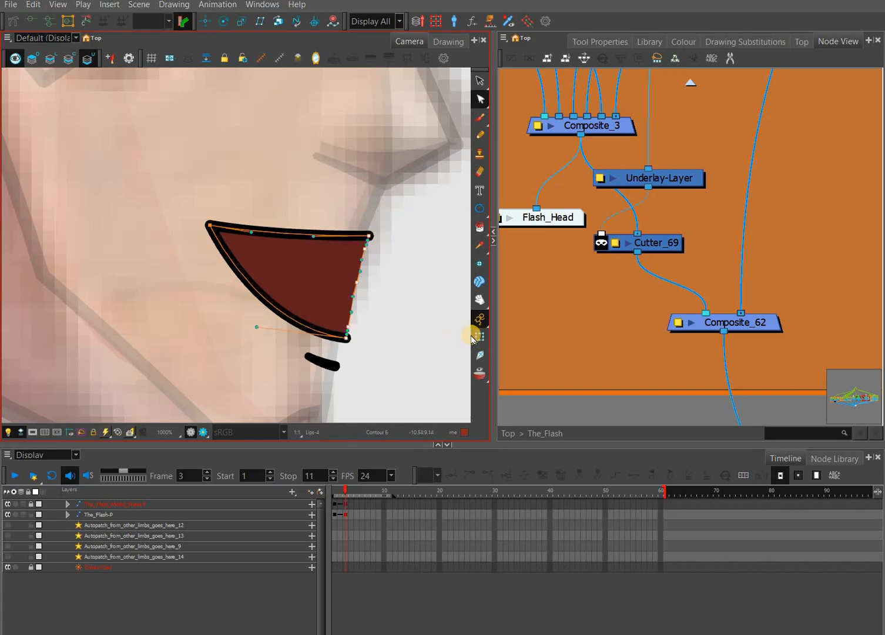
left_click(424, 349)
left_click(415, 371)
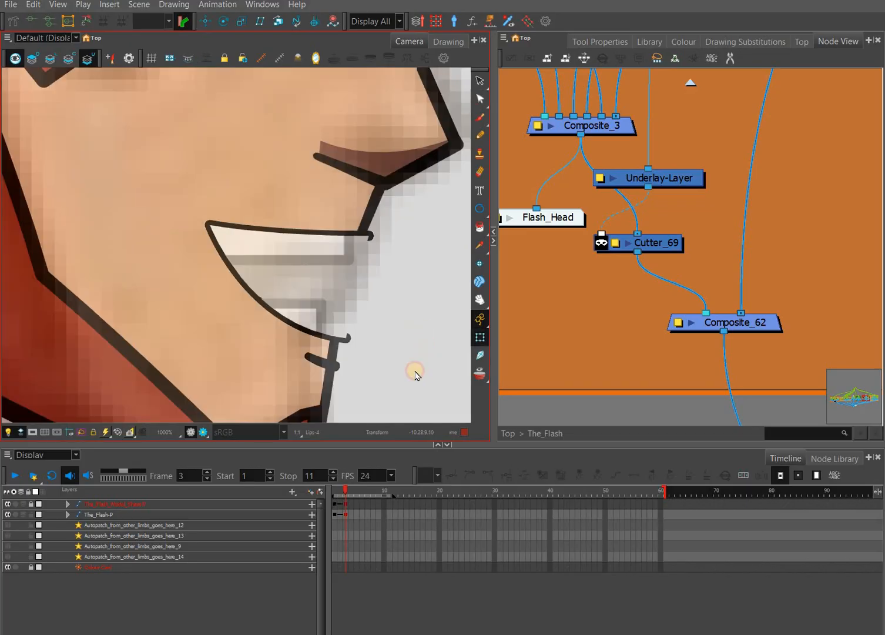
Step: Examine the lip ends along the profile mouth opening and the side-view head as a whole
scroll(367, 347, "down", 2)
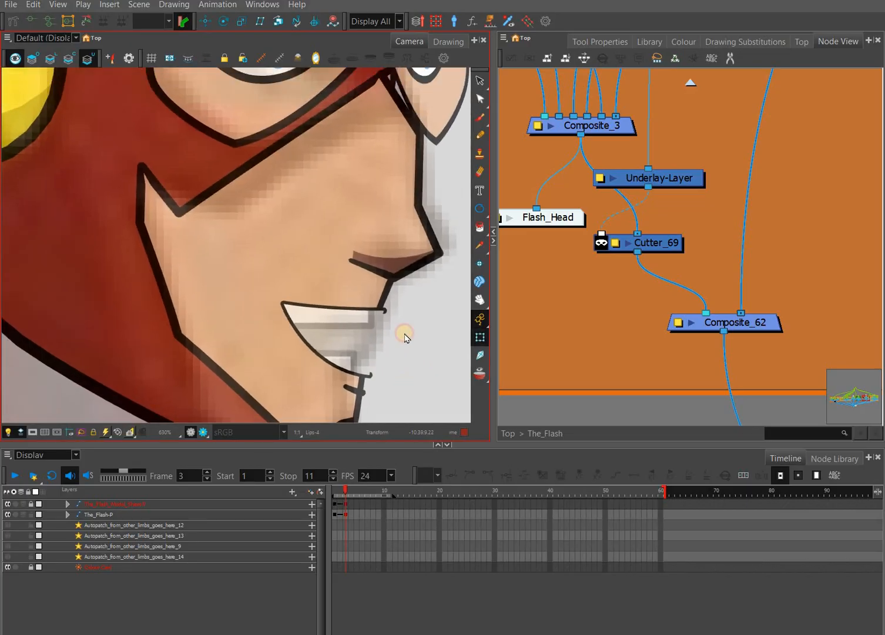
scroll(404, 339, "up", 2)
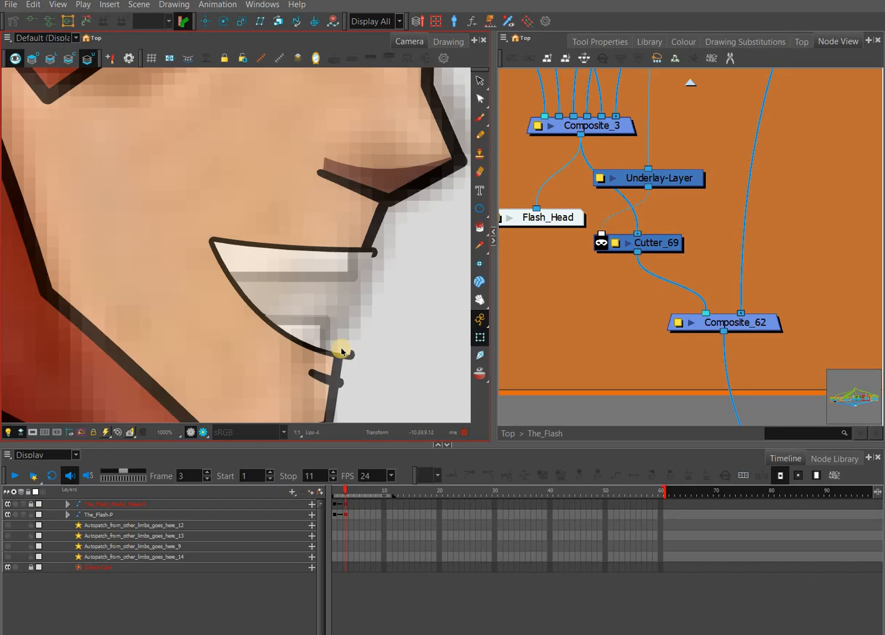
scroll(342, 352, "up", 6)
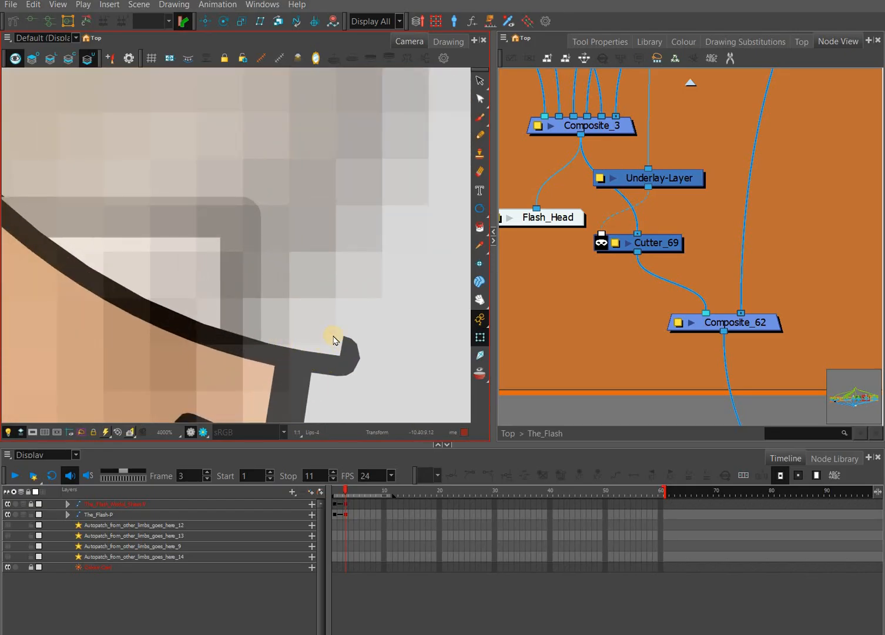
scroll(361, 329, "down", 7)
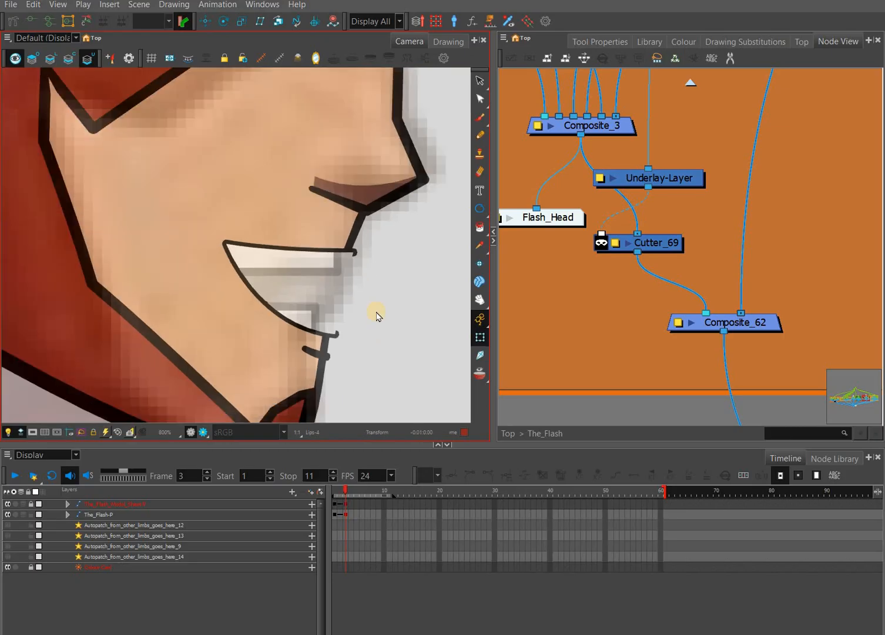
left_click_drag(377, 316, 396, 375)
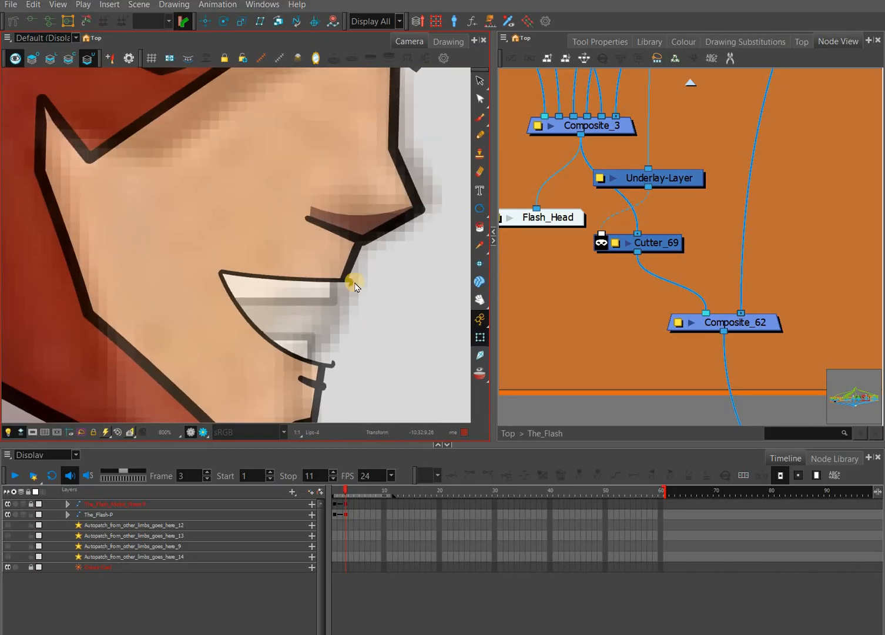
scroll(368, 300, "down", 5)
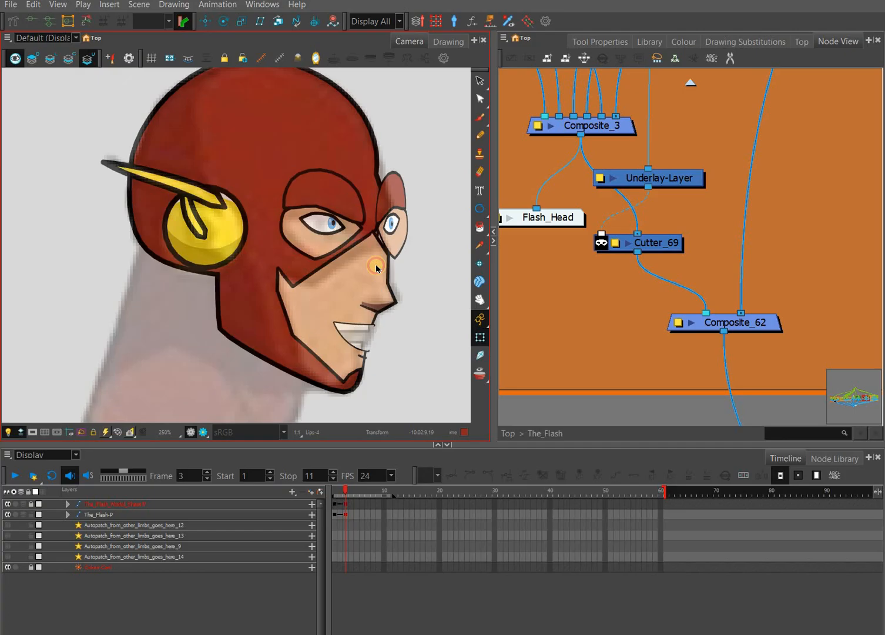
Step: On frame 4, select the far eye together with its mask patch and push it behind the head
scroll(379, 271, "up", 3)
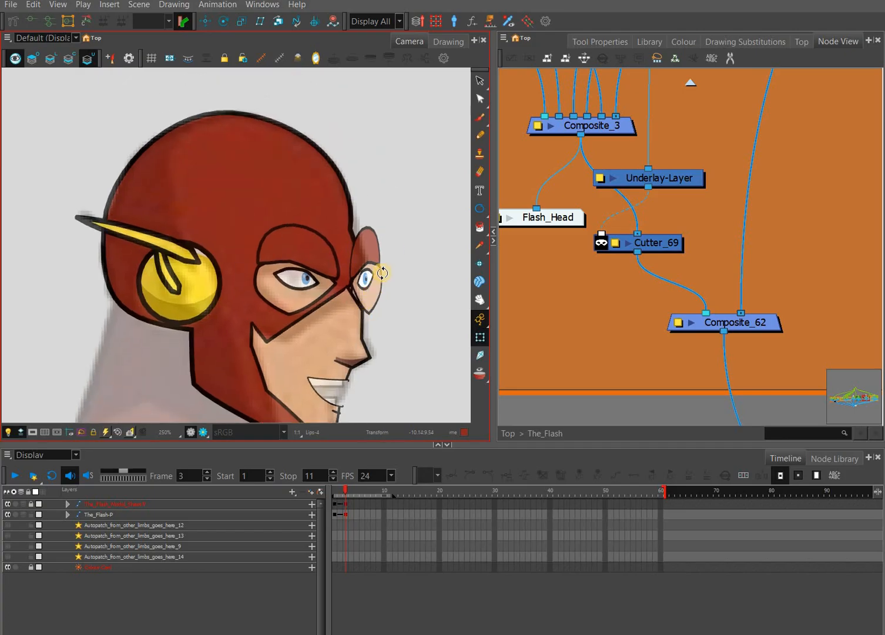
left_click(357, 255)
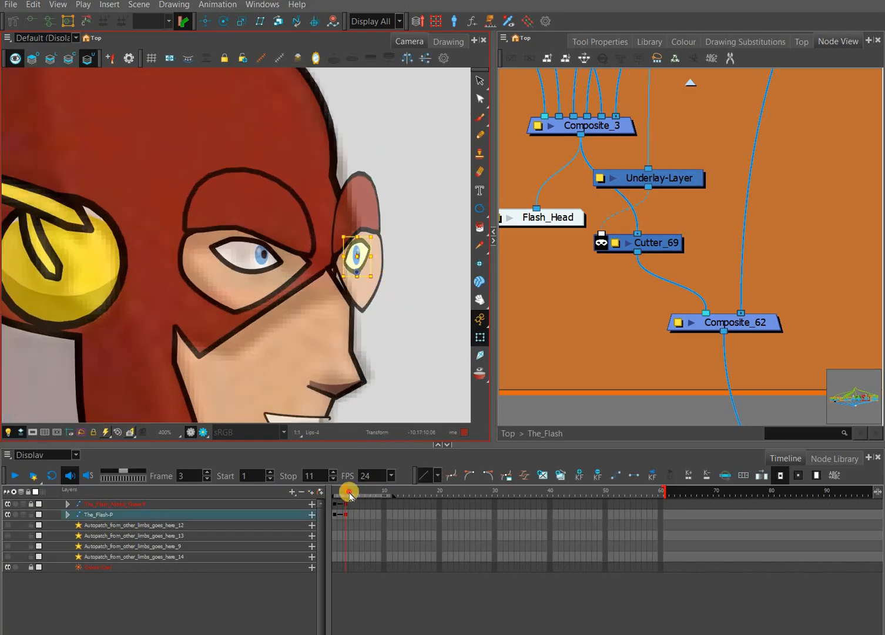
key("b")
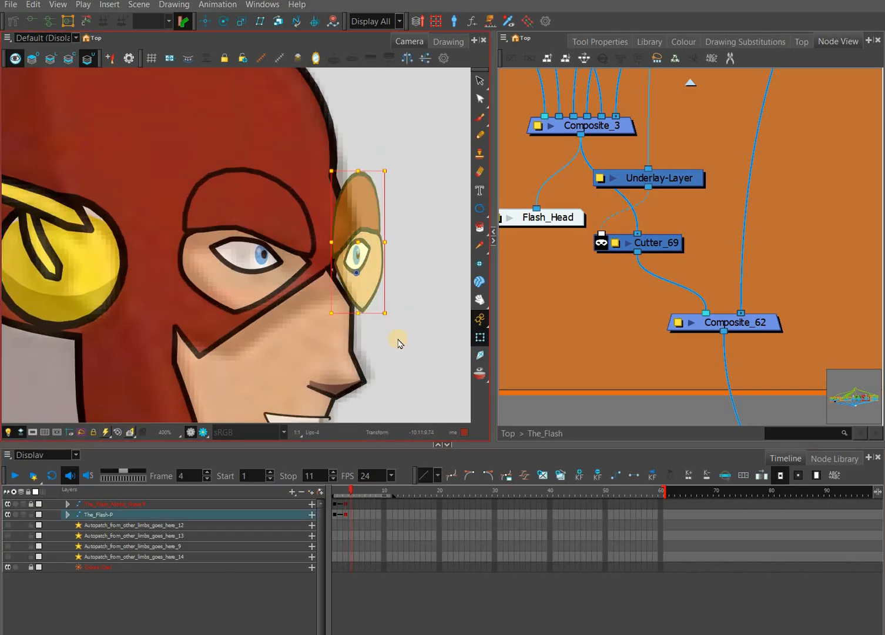
key("alt+Up")
Step: Nudge the far eye and its mask patch left on frame 4 until they sit behind the profile head
key("Left")
key("Left")
key("Left")
key("Left")
key("Left")
key("Left")
key("Left")
key("Left")
key("Left")
key("Left")
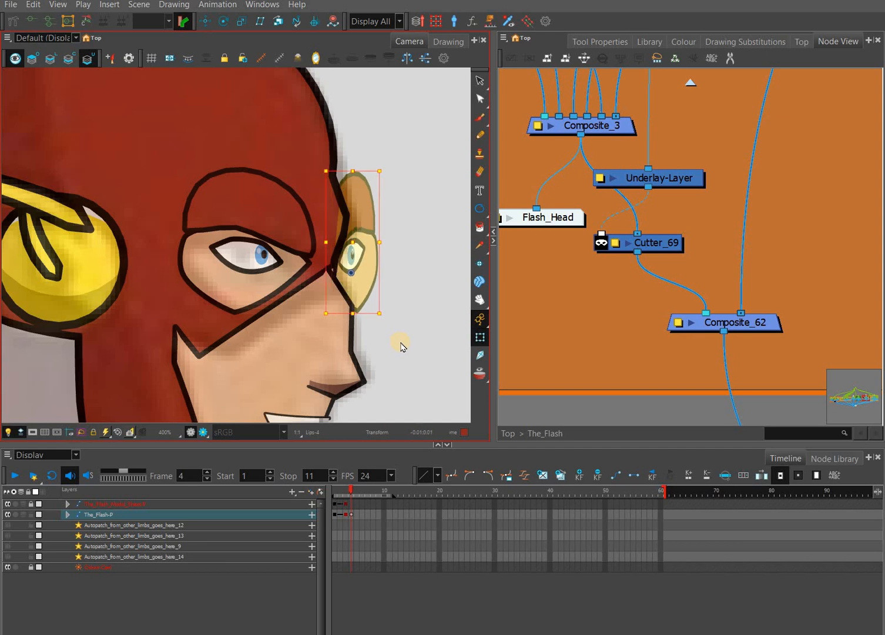
key("Left")
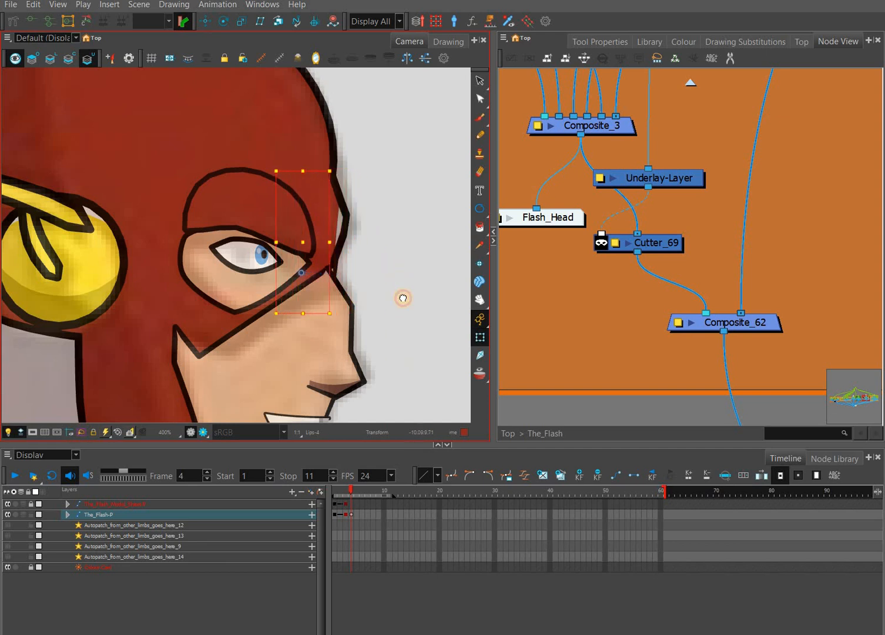
Step: Compare the head on frames 2 and 4, and examine frame 4 in render view alongside the full-body reference
left_click_drag(384, 354, 385, 282)
scroll(385, 282, "down", 2)
left_click_drag(351, 489, 345, 485)
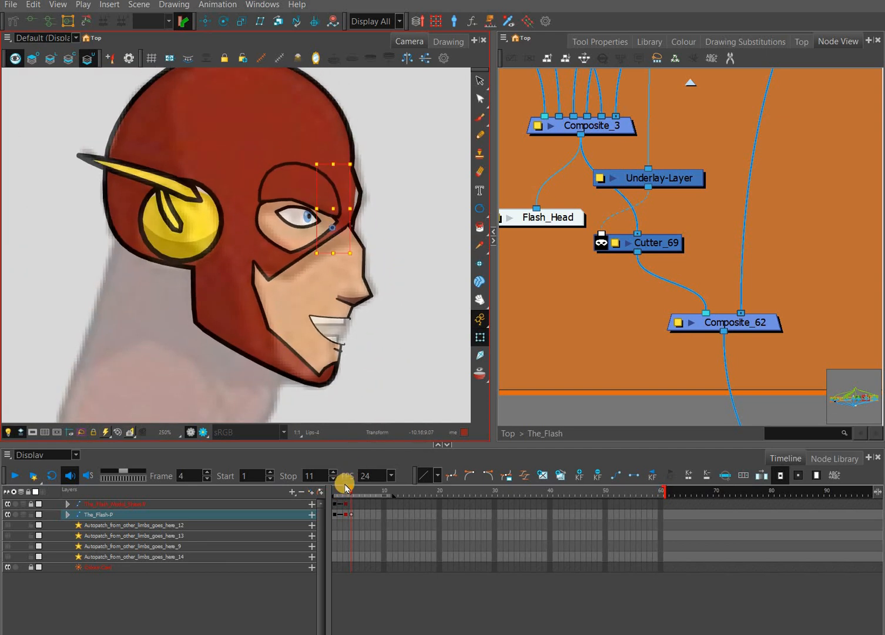
left_click(340, 490)
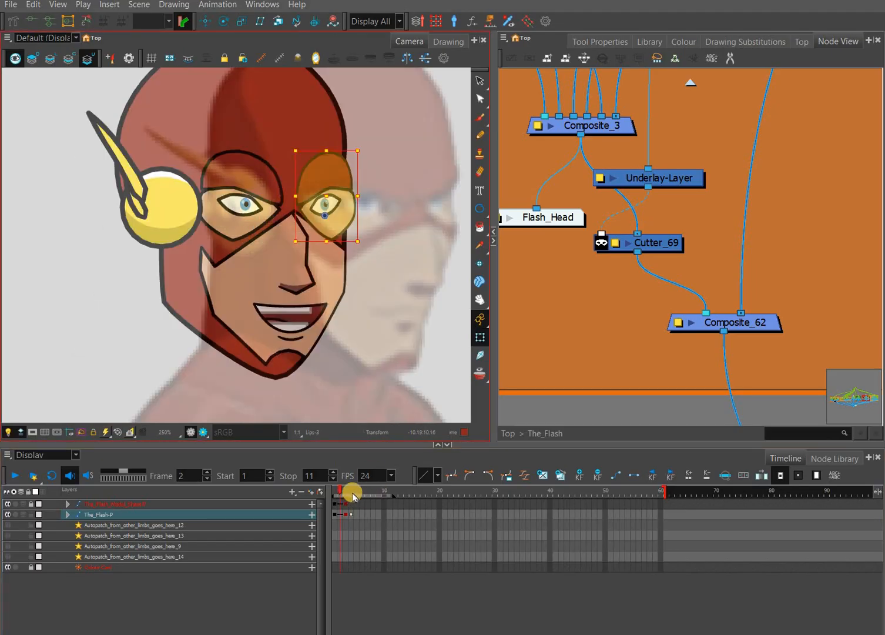
key("period")
key("period")
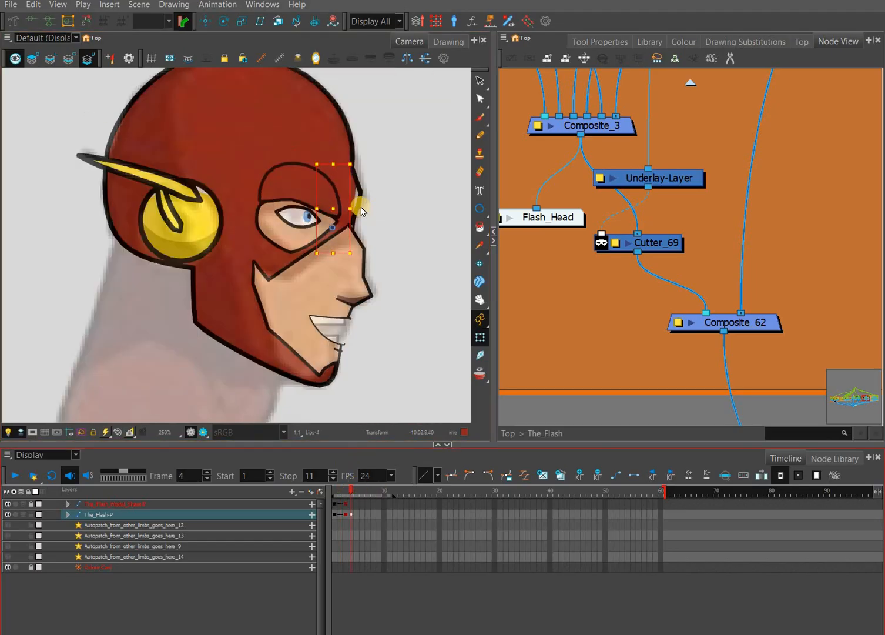
left_click(205, 437)
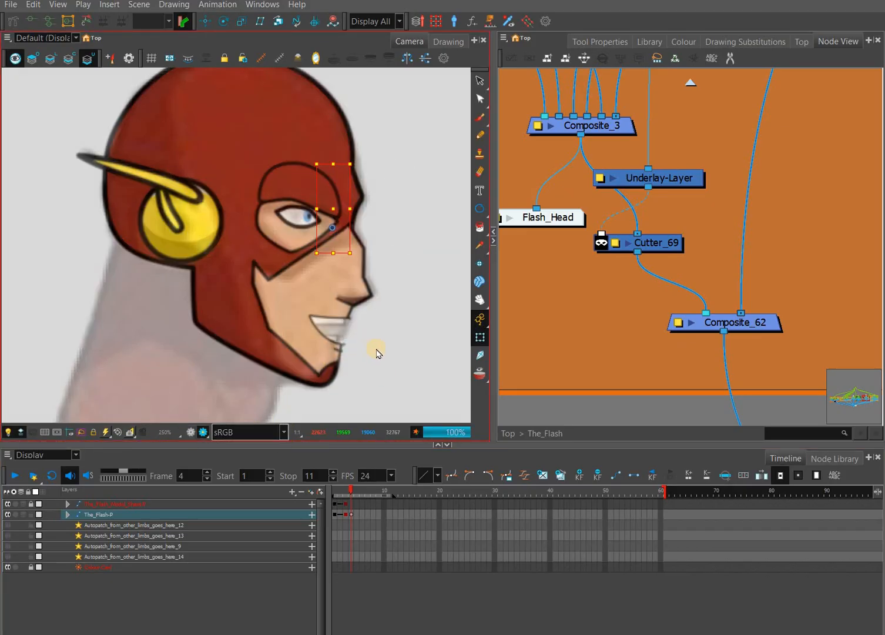
scroll(380, 328, "down", 5)
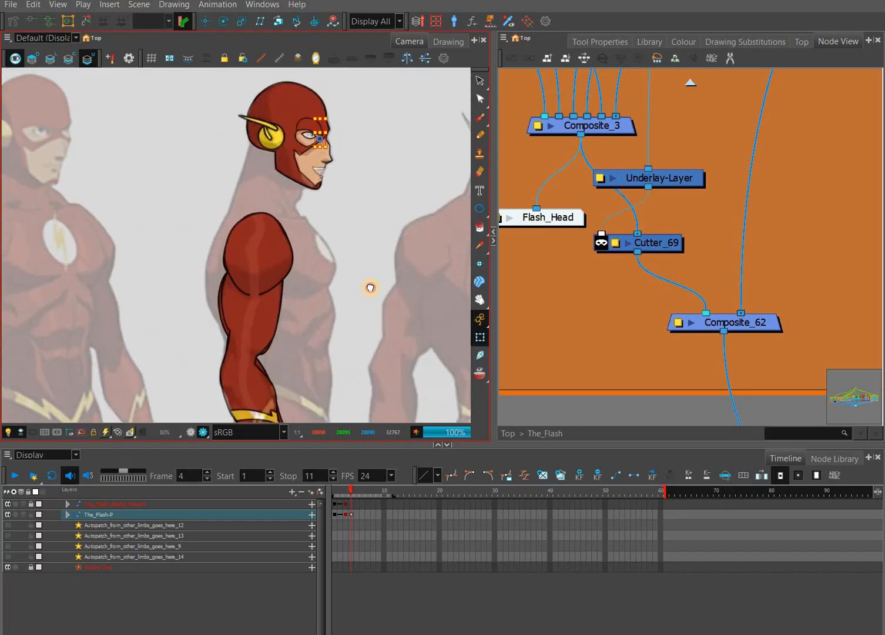
scroll(370, 288, "down", 4)
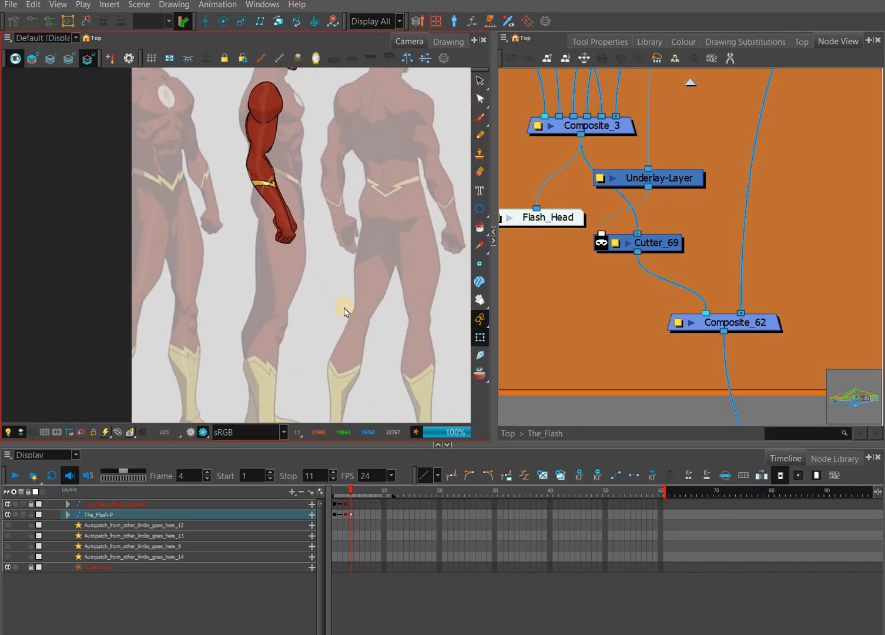
scroll(345, 311, "down", 2)
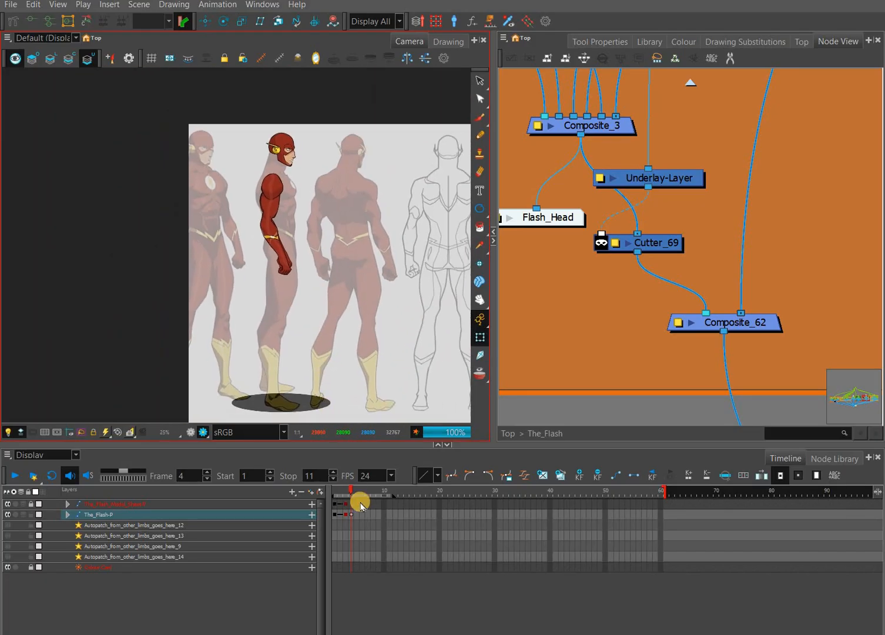
Step: Delete the frame 4 keyframe of The_Flash-P that holds the far-eye offset, and deselect the character
left_click(352, 514)
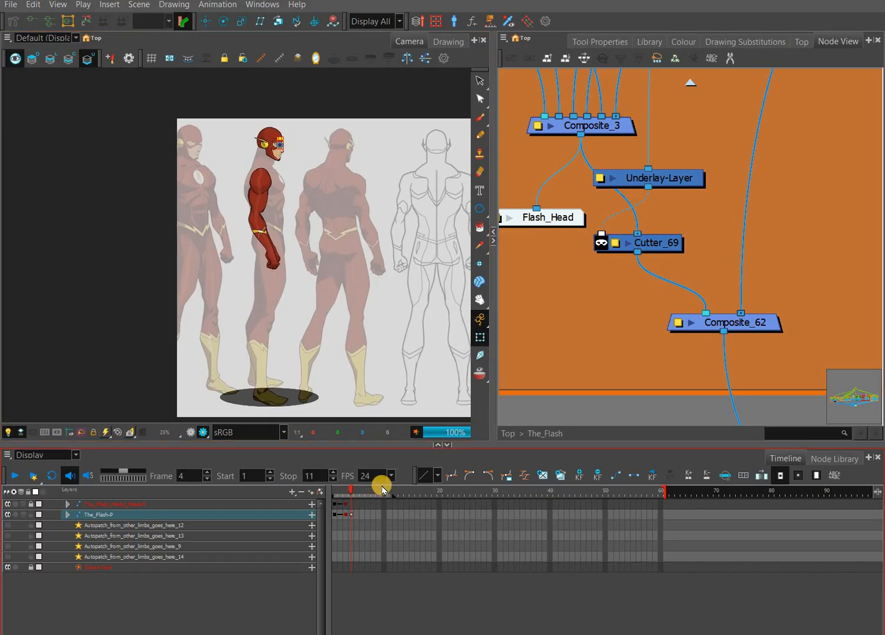
left_click(319, 333)
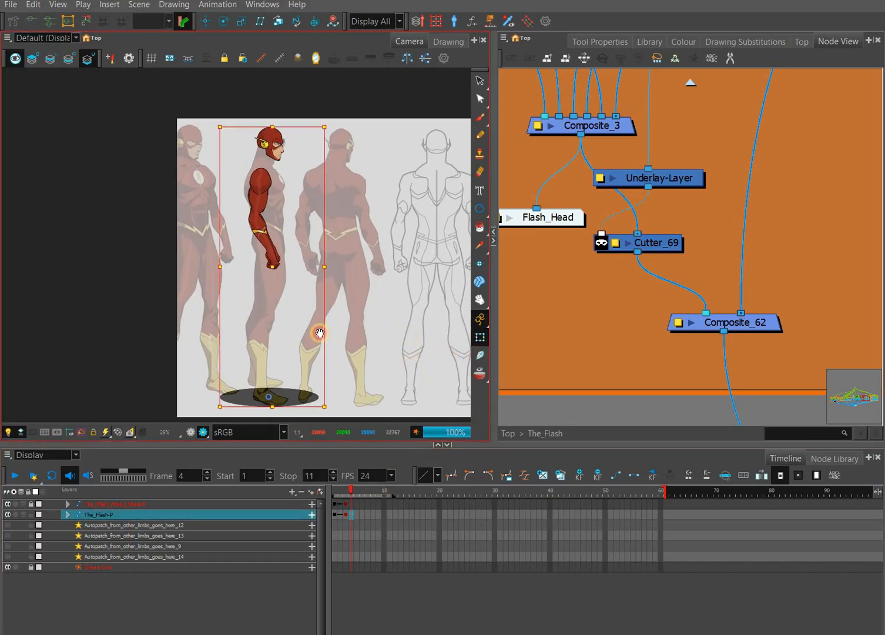
left_click_drag(426, 338, 337, 337)
left_click(345, 338)
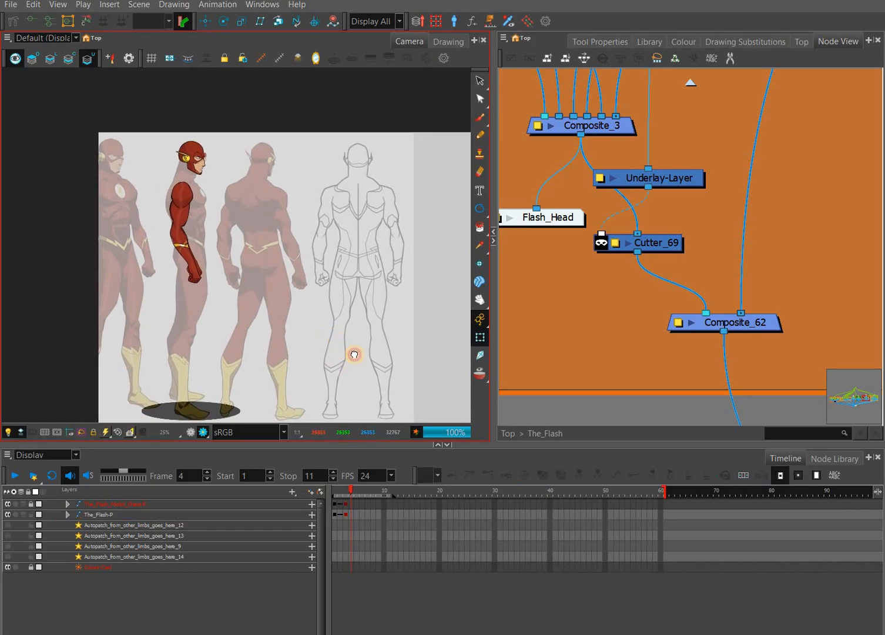
Step: Try reshaping the upper arm's deformation envelope near the elbow by moving its lower point and curve handles on frame 4
scroll(359, 361, "up", 3)
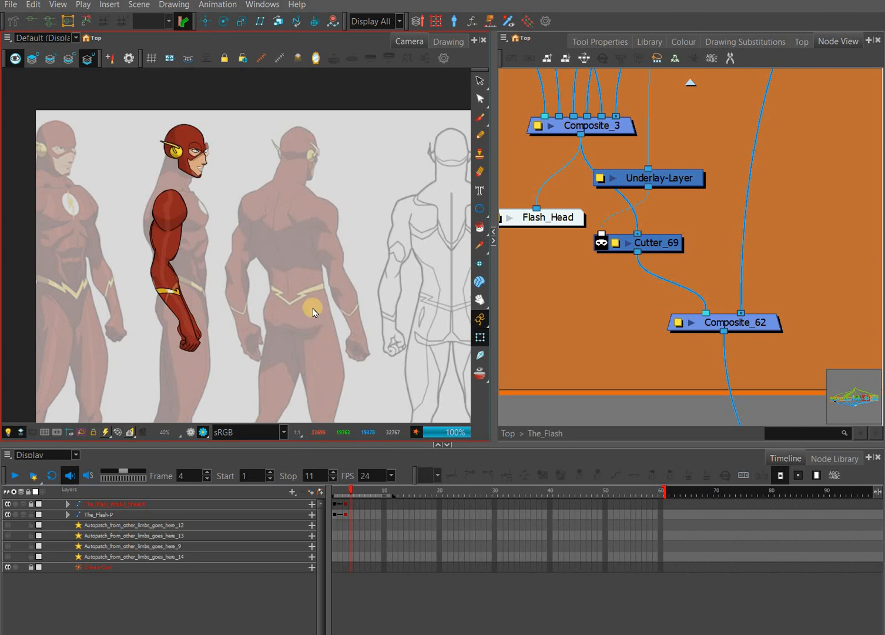
left_click_drag(228, 288, 322, 331)
scroll(274, 299, "up", 5)
left_click(254, 319)
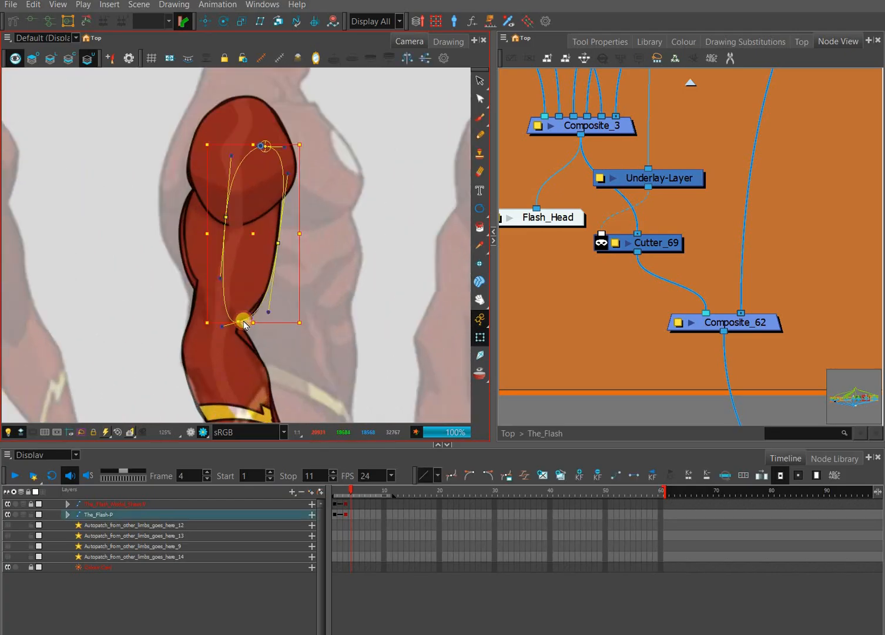
left_click_drag(272, 319, 285, 308)
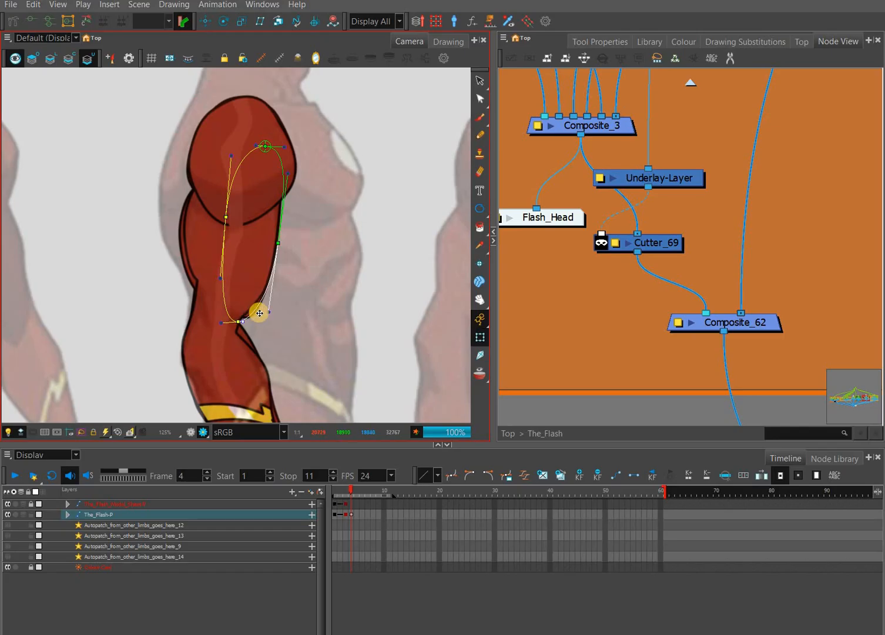
left_click(259, 313)
scroll(257, 314, "up", 3)
left_click(242, 320)
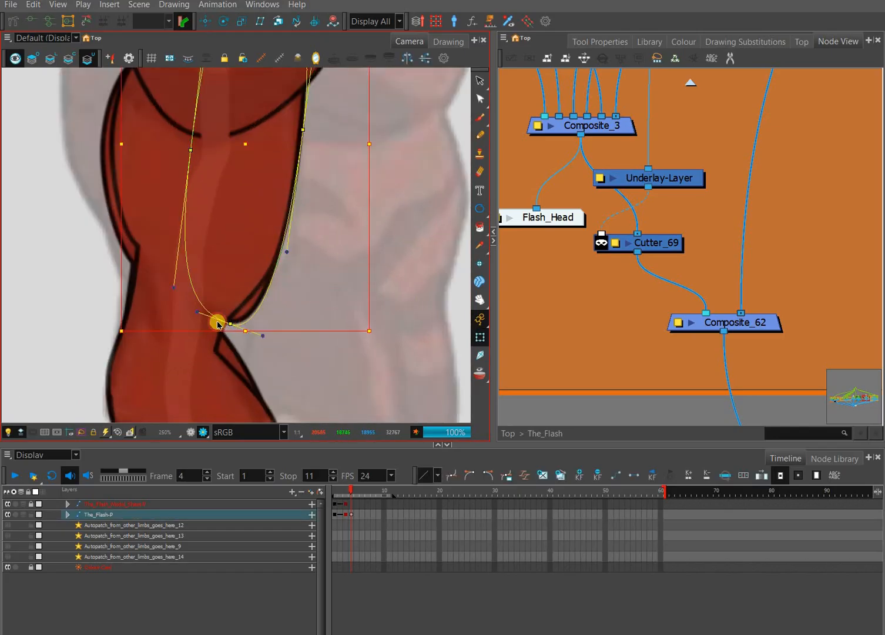
left_click_drag(230, 324, 215, 321)
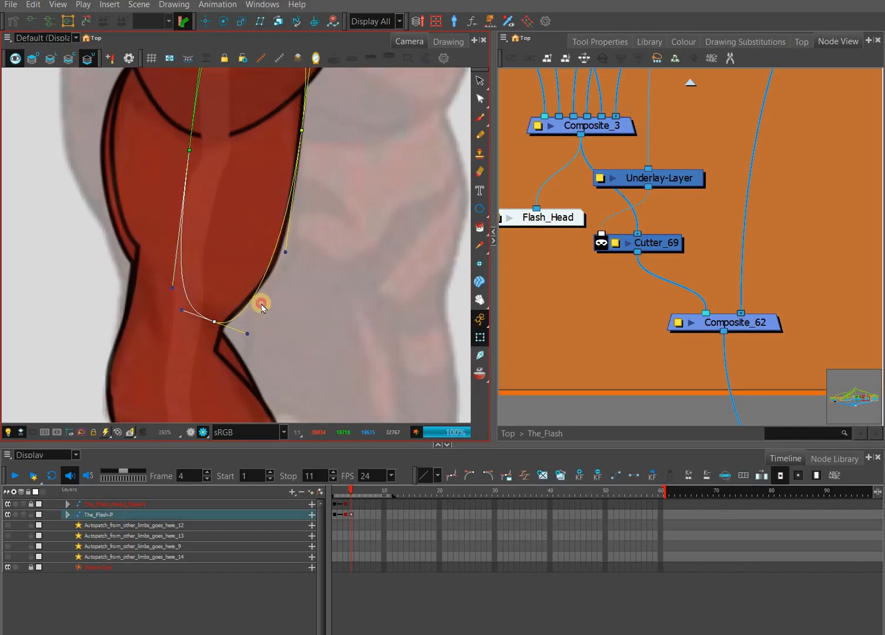
left_click_drag(242, 327, 234, 327)
left_click(258, 316)
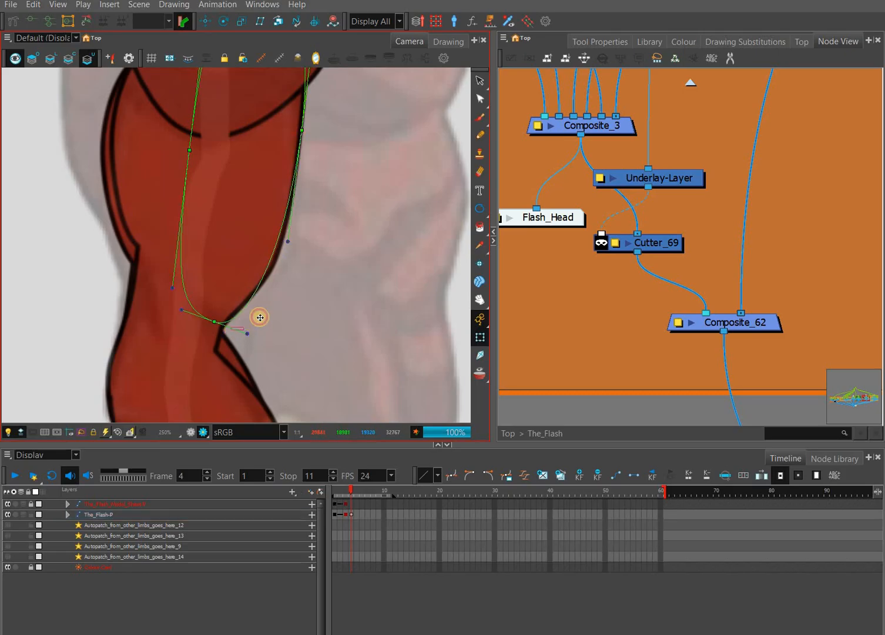
Step: Undo the latest envelope point and handle adjustments at the elbow
key("ctrl+z")
key("ctrl+z")
key("ctrl+z")
key("ctrl+z")
key("ctrl+z")
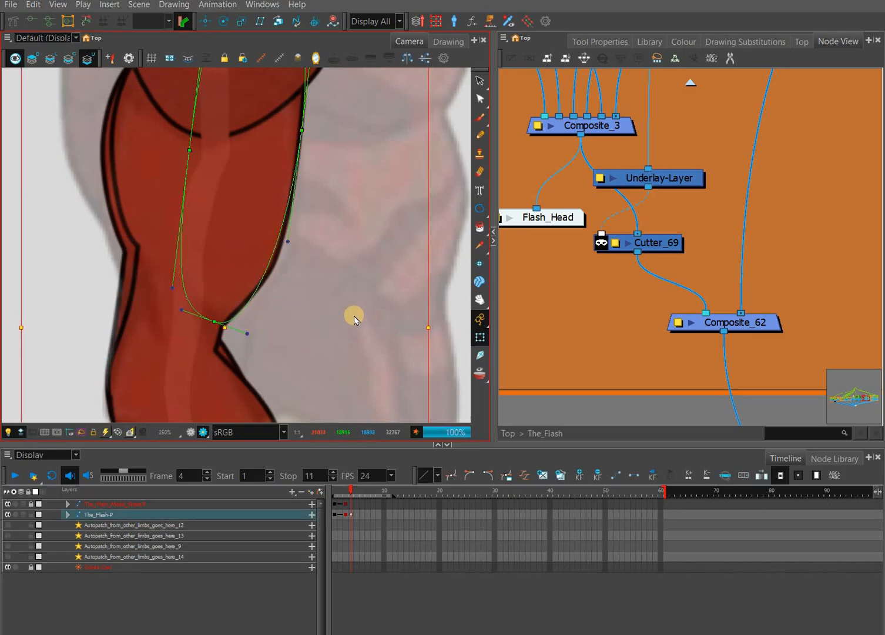
key("ctrl+z")
key("ctrl+z")
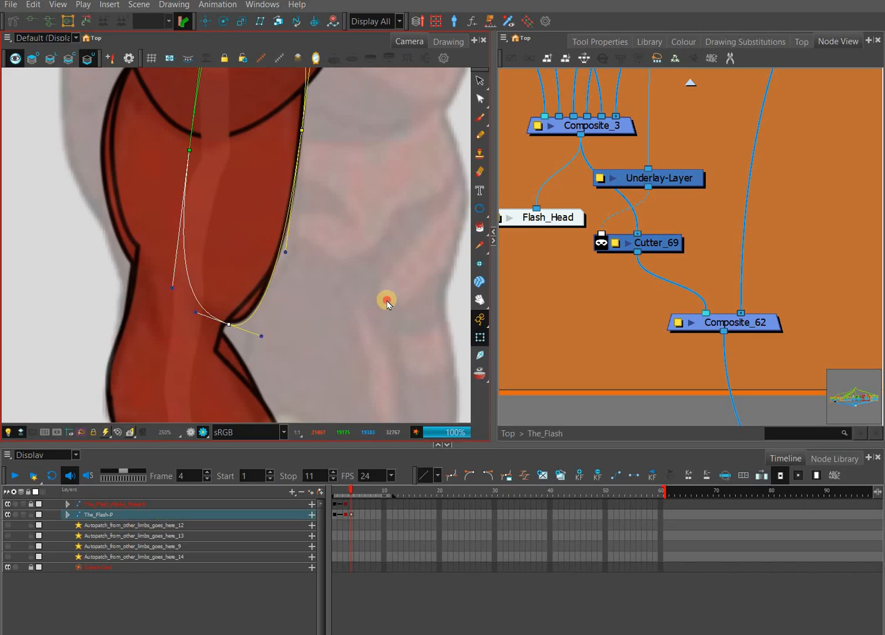
scroll(385, 302, "down", 4)
left_click_drag(406, 319, 368, 314)
scroll(365, 310, "down", 2)
Step: Clear the remaining arm deformation by deleting the keyframe of The_Flash-P on frame 4, and deselect the character
left_click(351, 513)
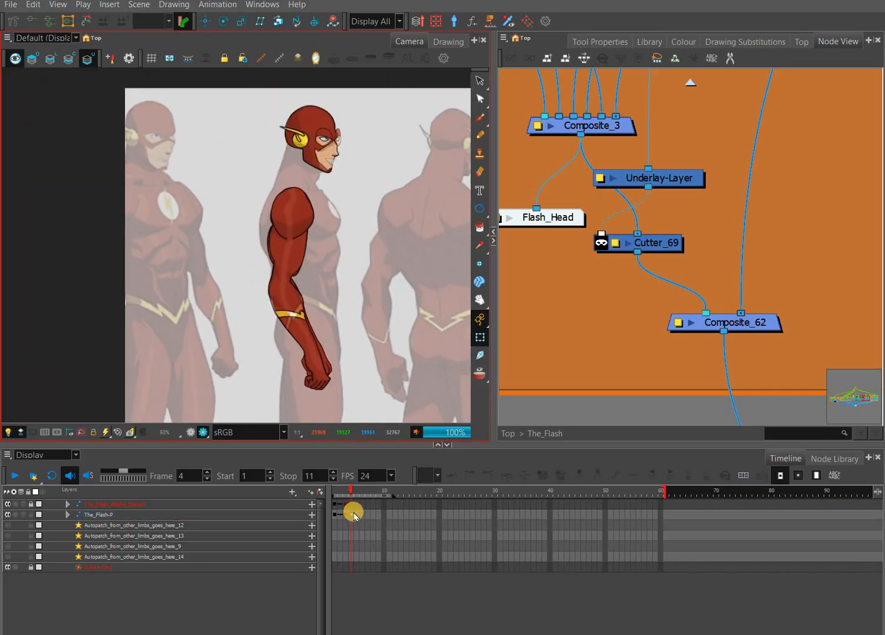
left_click(357, 278)
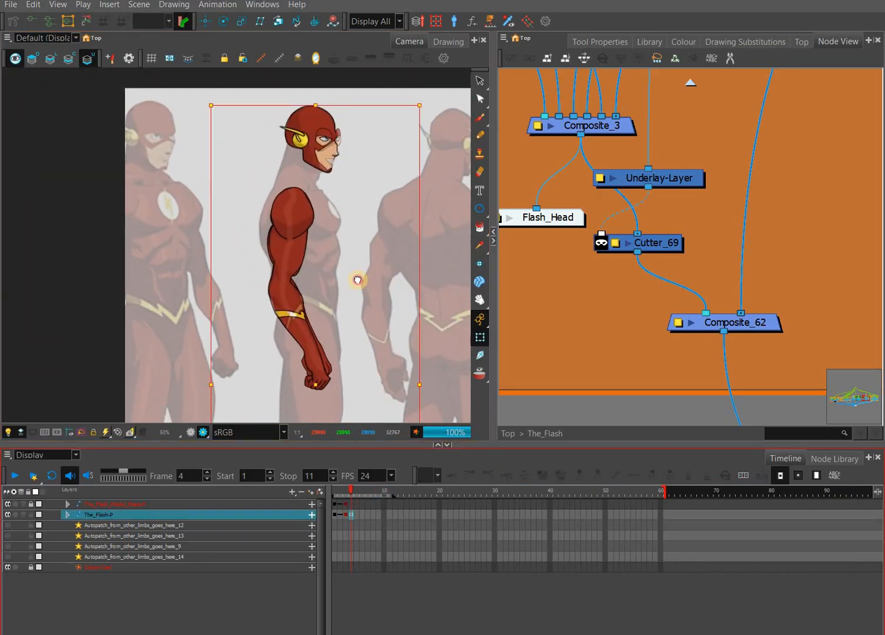
left_click_drag(338, 257, 254, 237)
scroll(282, 242, "down", 1)
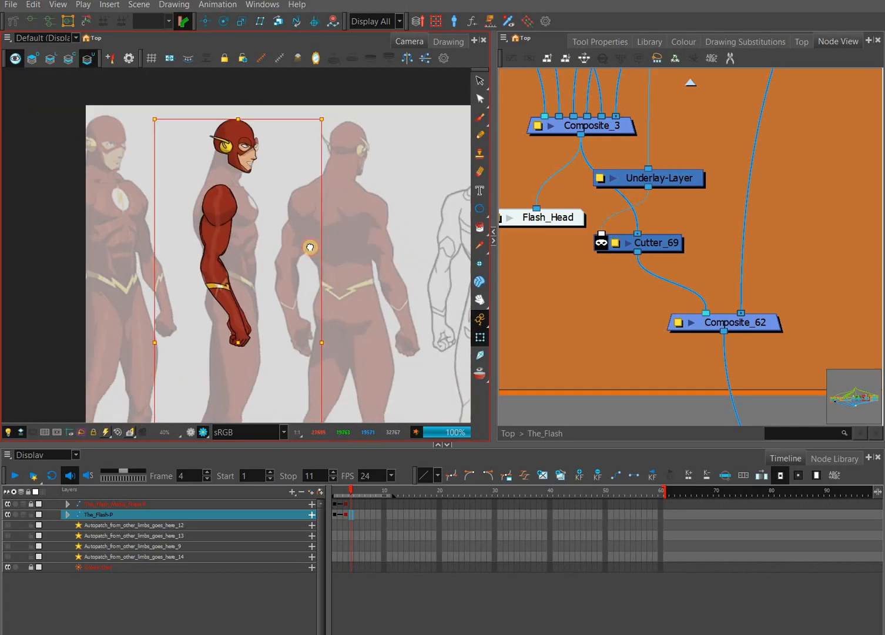
left_click_drag(361, 298, 313, 213)
scroll(331, 244, "down", 1)
left_click_drag(351, 278, 328, 256)
left_click(333, 256)
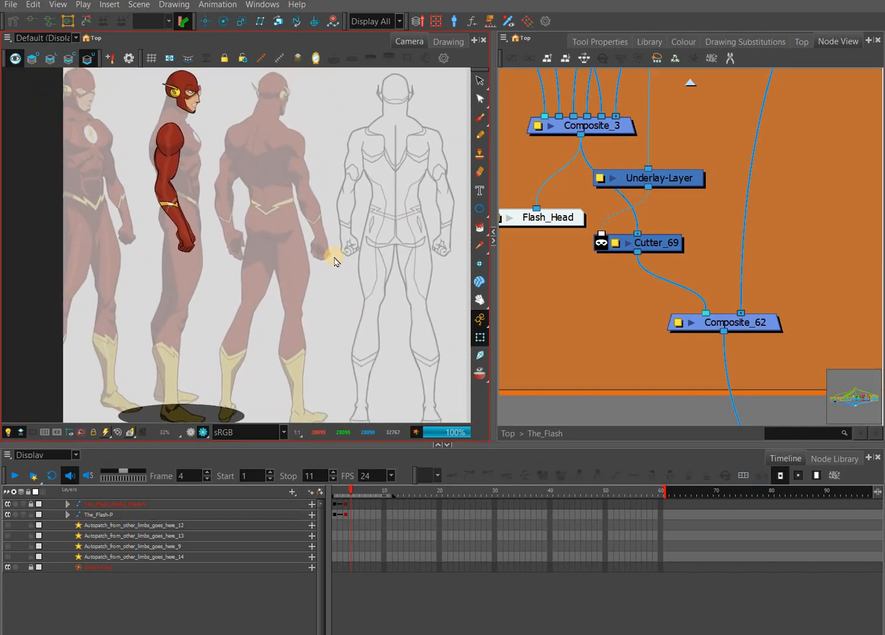